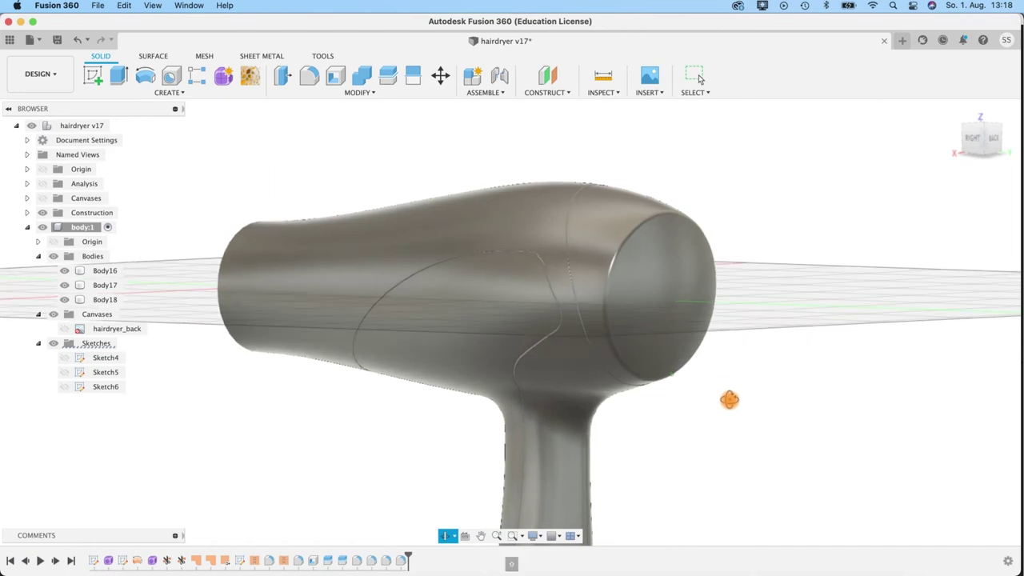
- Show Sketch5 of the body component on the hairdryer model, exposing the straight line across the rear opening
middle_drag(727, 418, 624, 450)
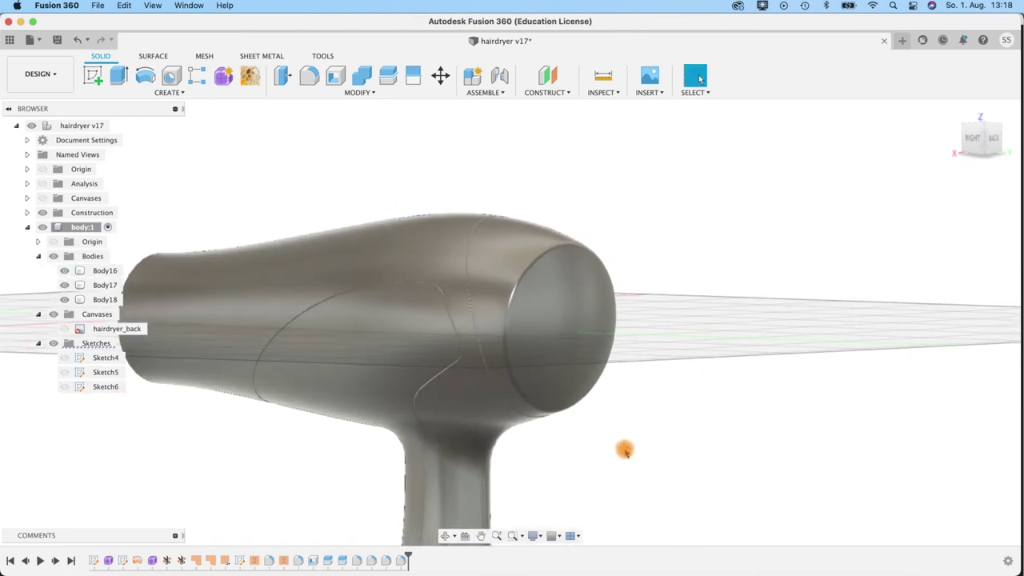
scroll(625, 450, up, 3)
scroll(615, 304, down, 1)
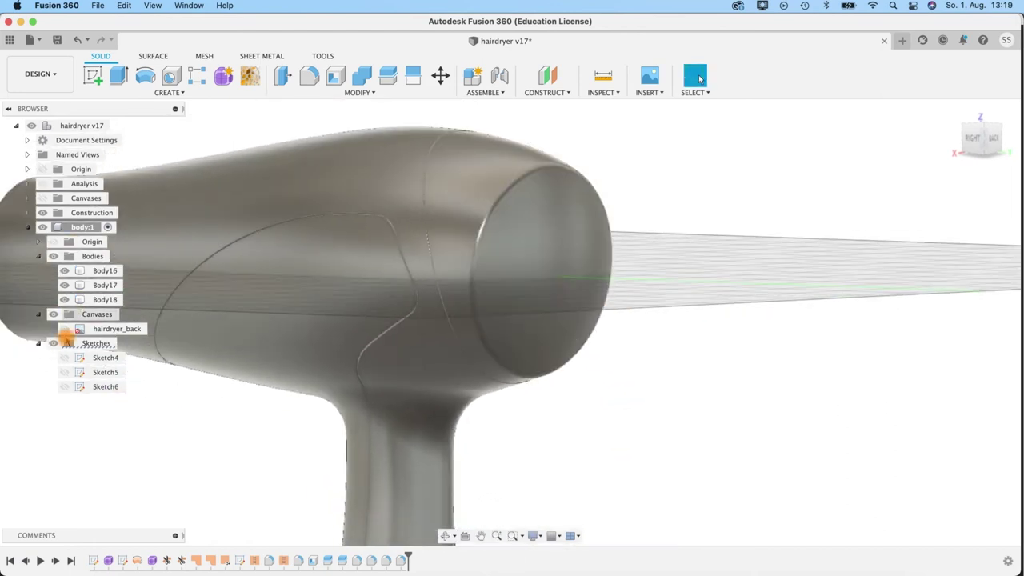
click(64, 386)
click(64, 386)
click(64, 372)
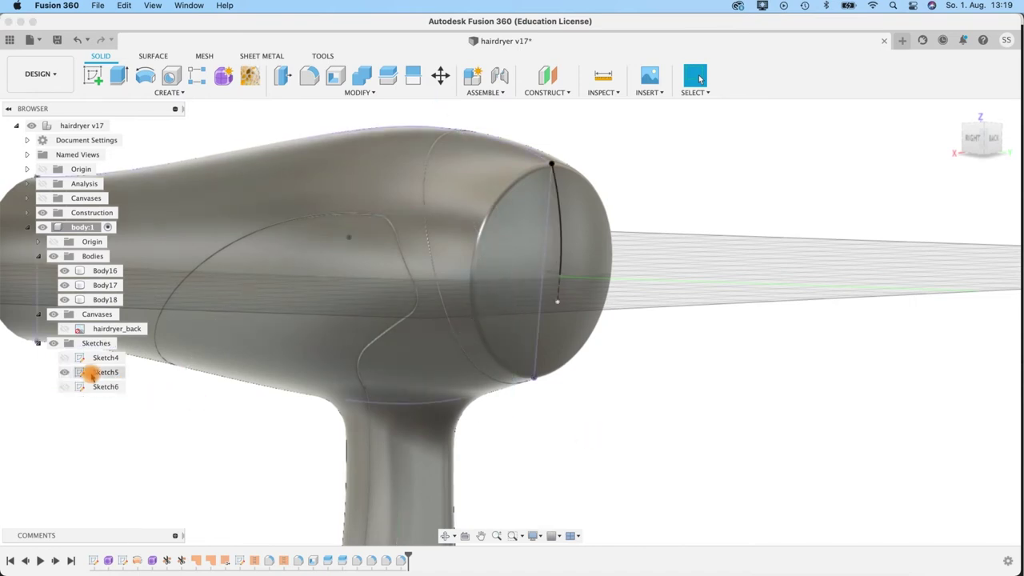
shift+middle_drag(589, 400, 576, 373)
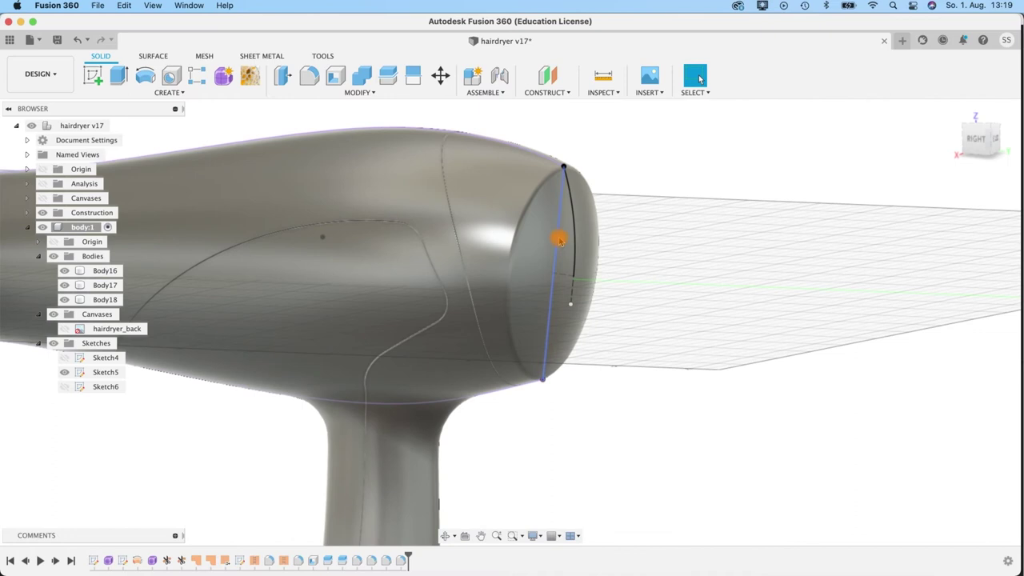
shift+middle_drag(590, 350, 573, 177)
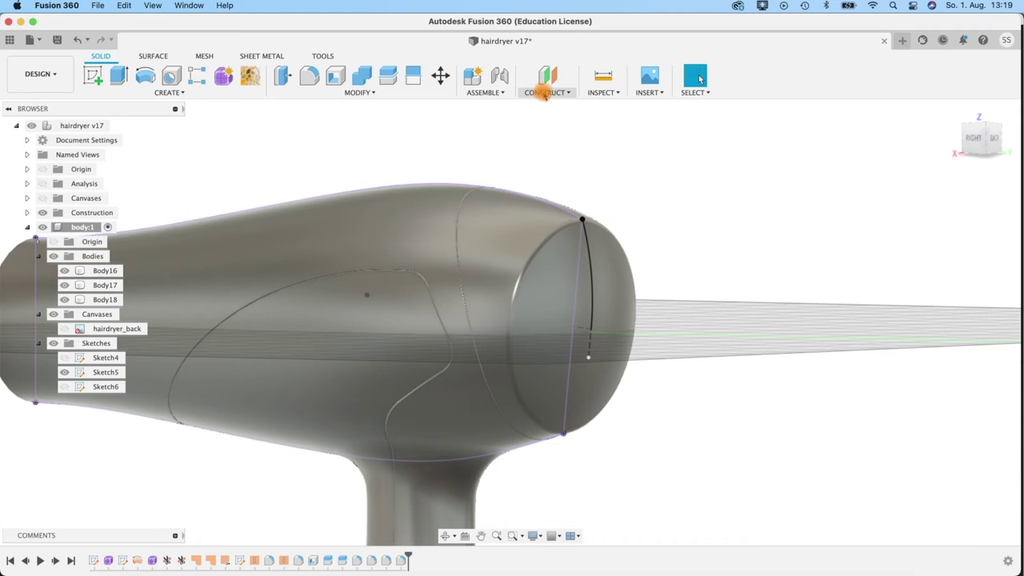
- Create a Plane at Angle of 0.0 deg through the straight Sketch5 line across the hairdryer's rear opening
click(544, 94)
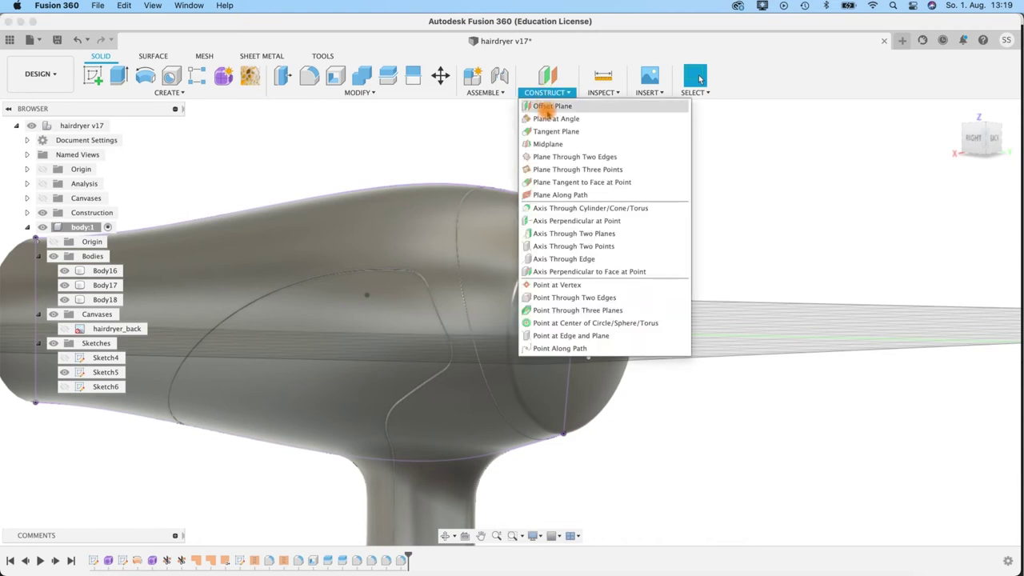
click(548, 120)
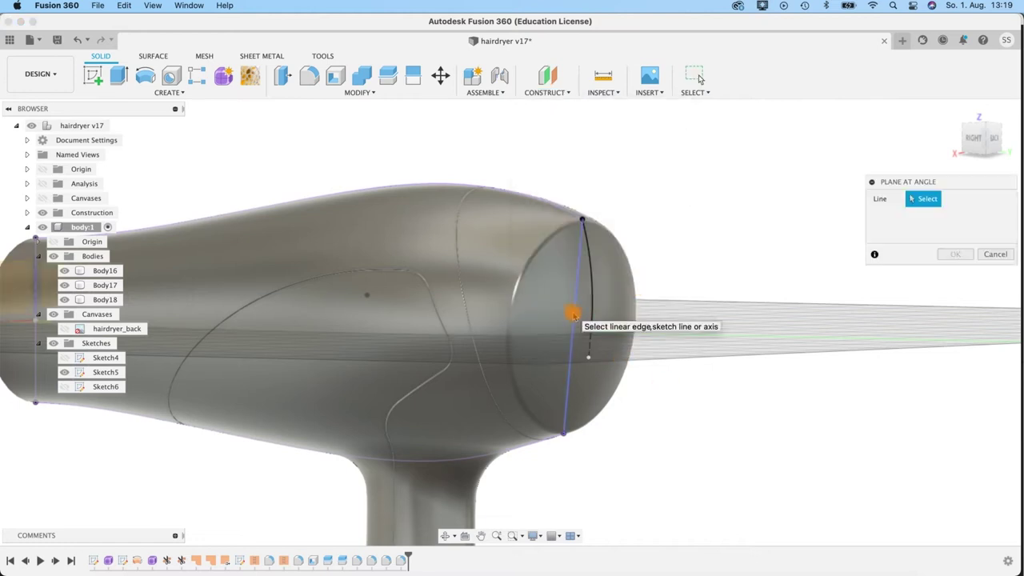
click(573, 314)
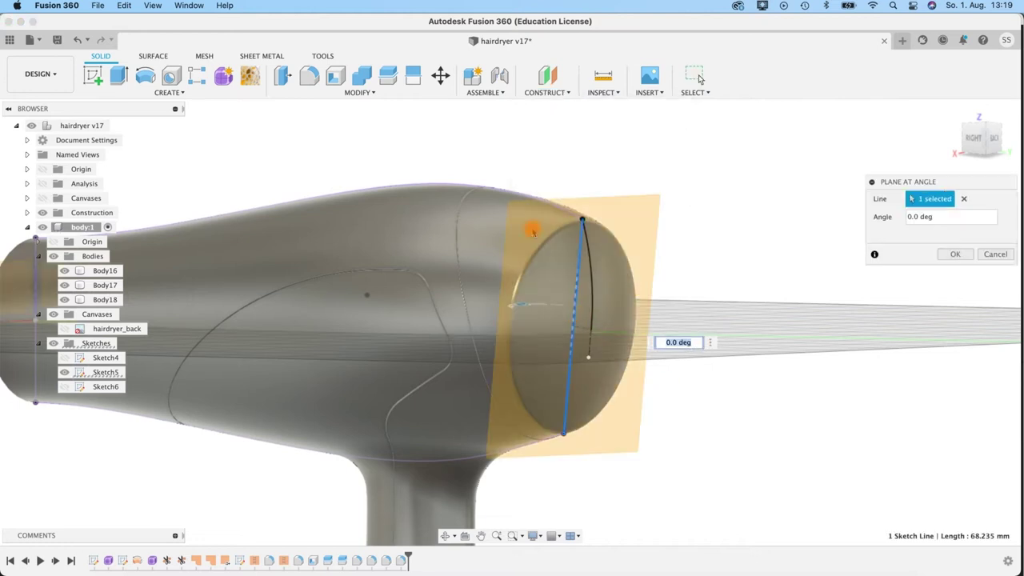
mouse_move(721, 366)
shift+middle_down()
mouse_move(733, 368)
mouse_move(619, 440)
mouse_move(679, 377)
mouse_move(706, 373)
shift+middle_up()
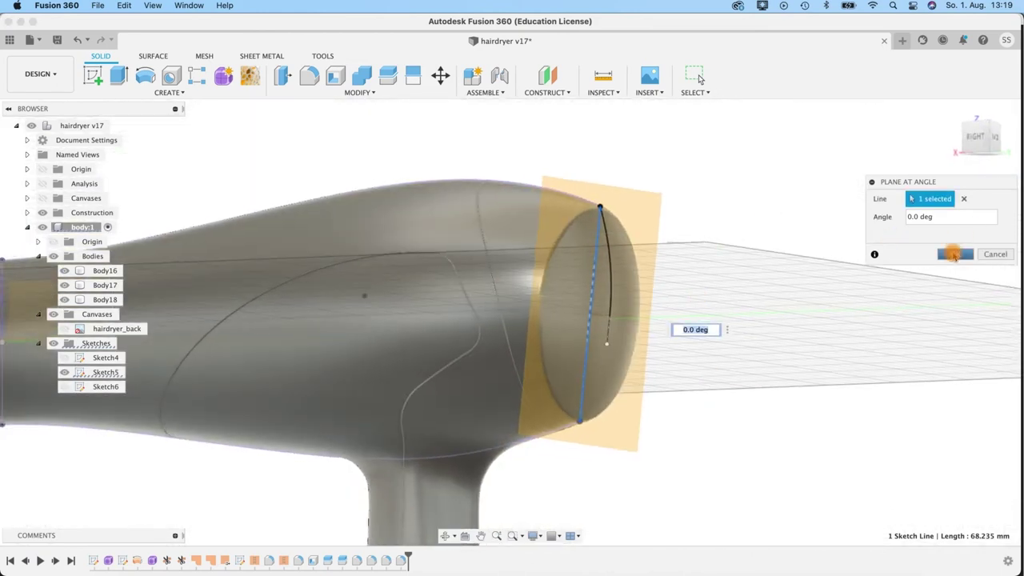
click(953, 253)
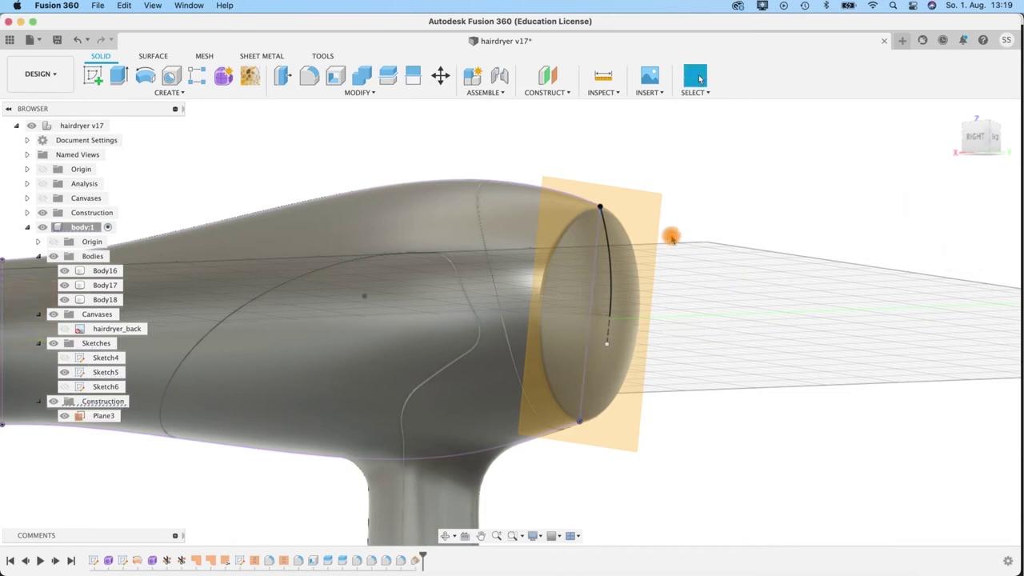
- Start a sketch on the new rear construction plane, turn the plane's visibility back on and look straight at it
right_click(633, 216)
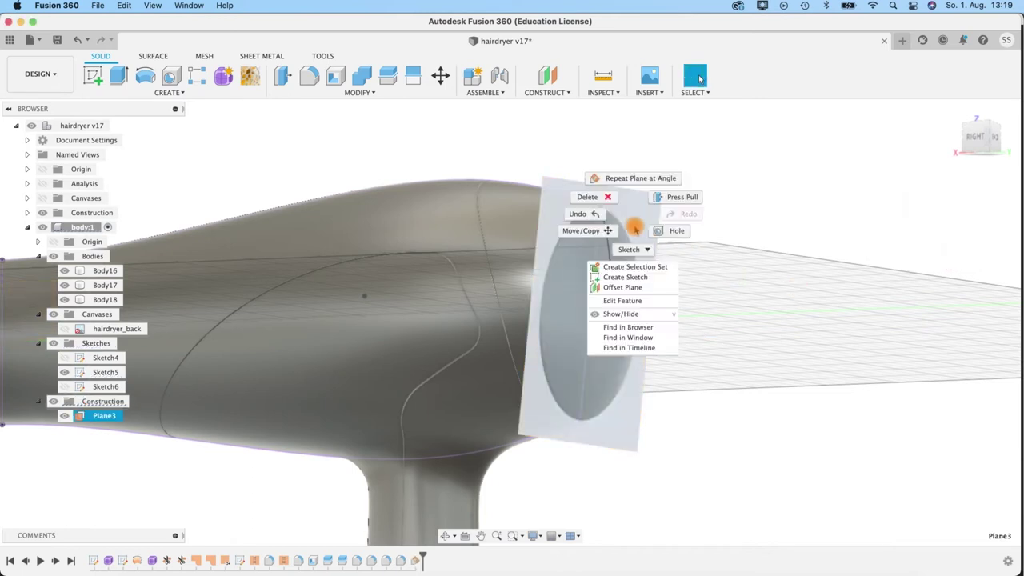
click(627, 277)
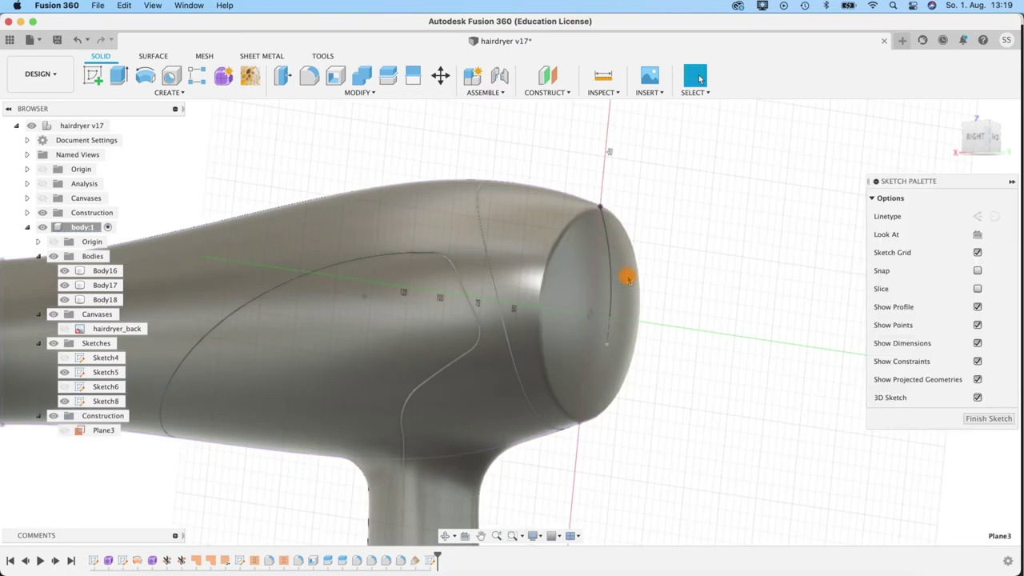
click(105, 431)
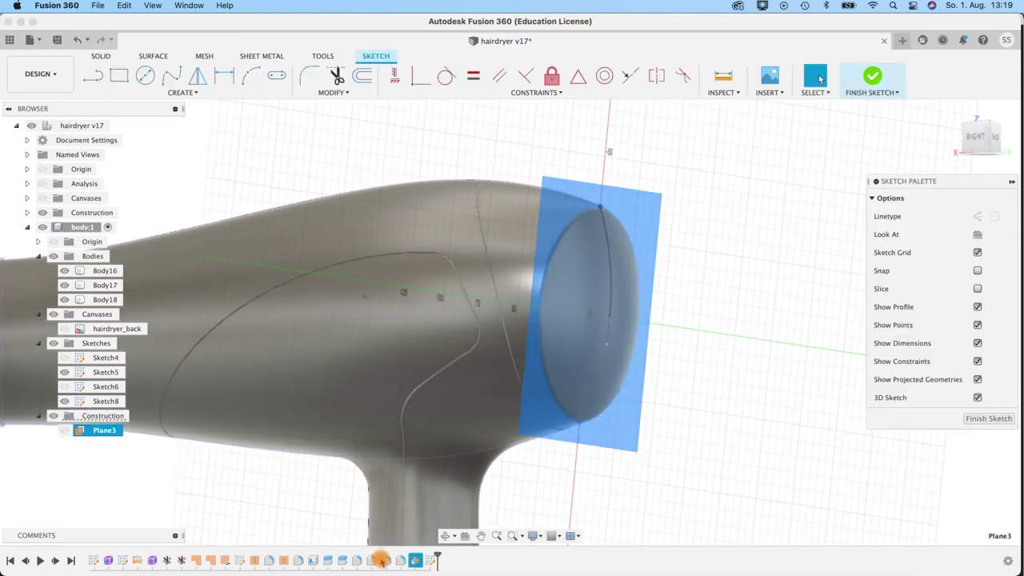
click(68, 431)
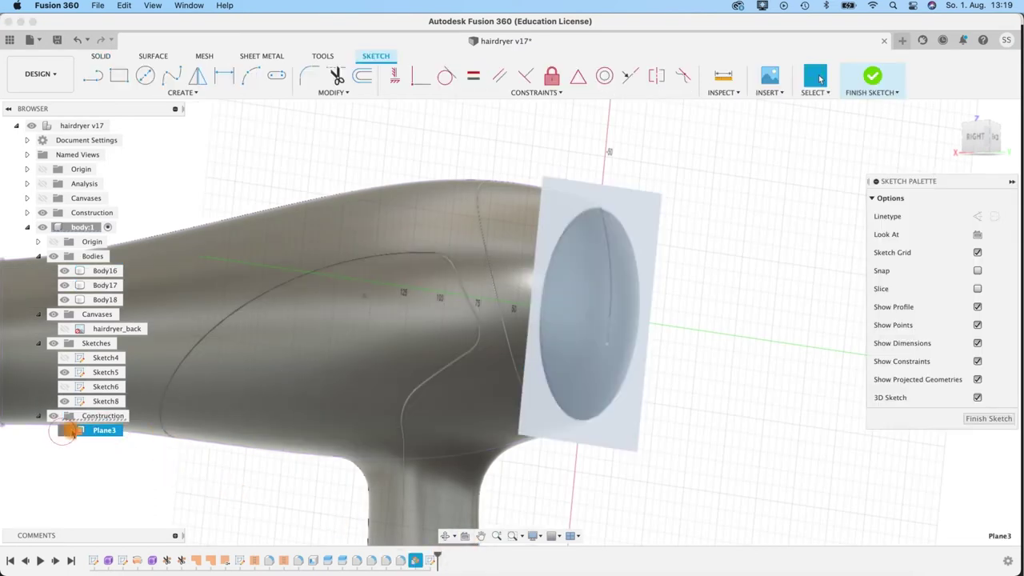
click(465, 536)
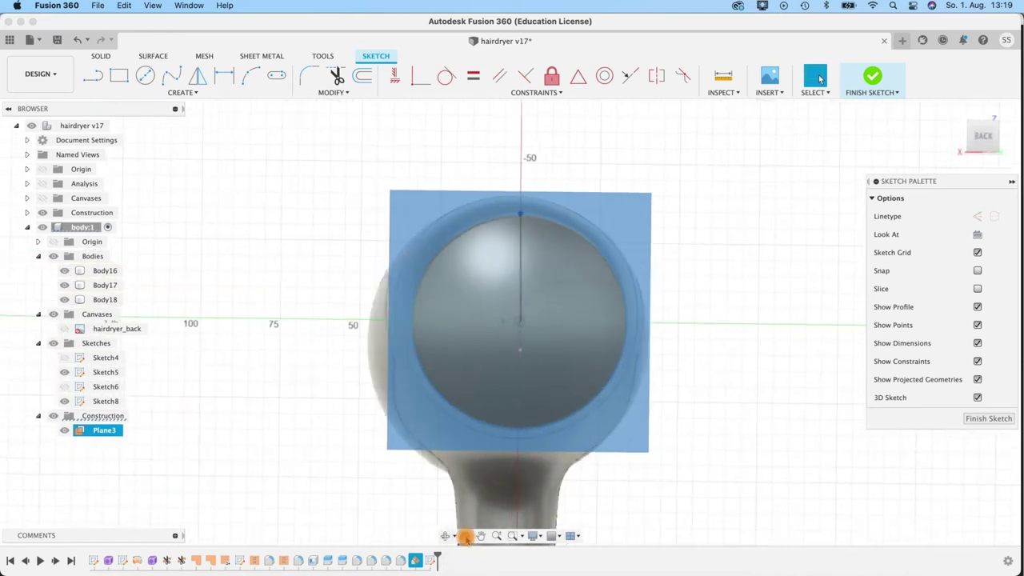
- Draw a center diameter circle of 64 mm at the centre of the hairdryer's rear opening
scroll(678, 376, up, 5)
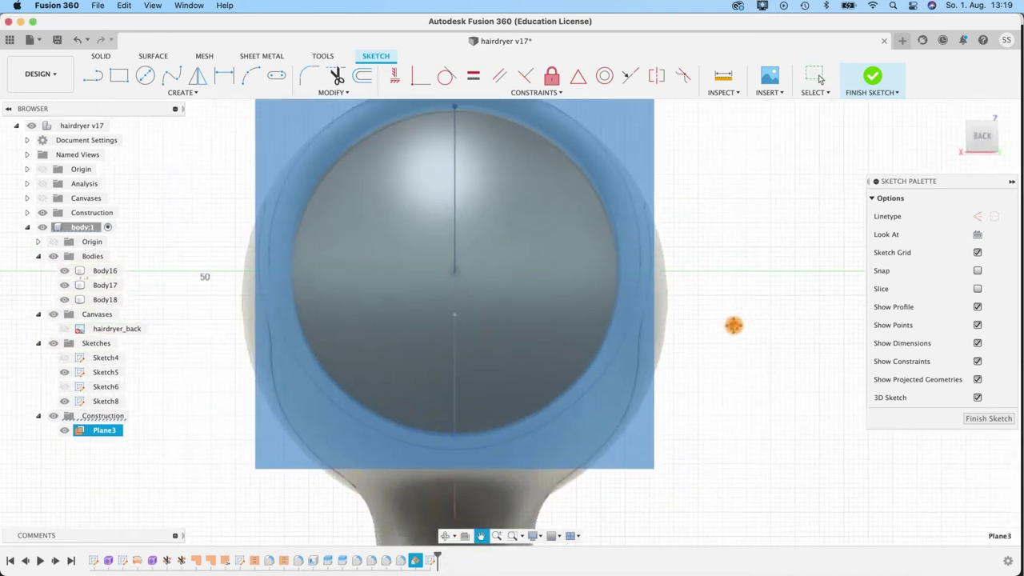
scroll(734, 325, up, 4)
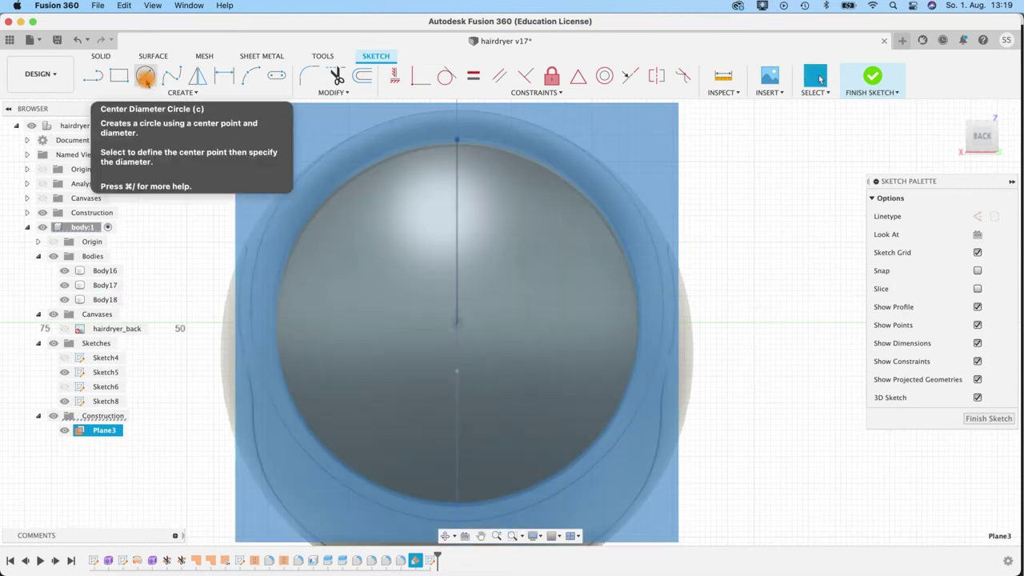
click(145, 75)
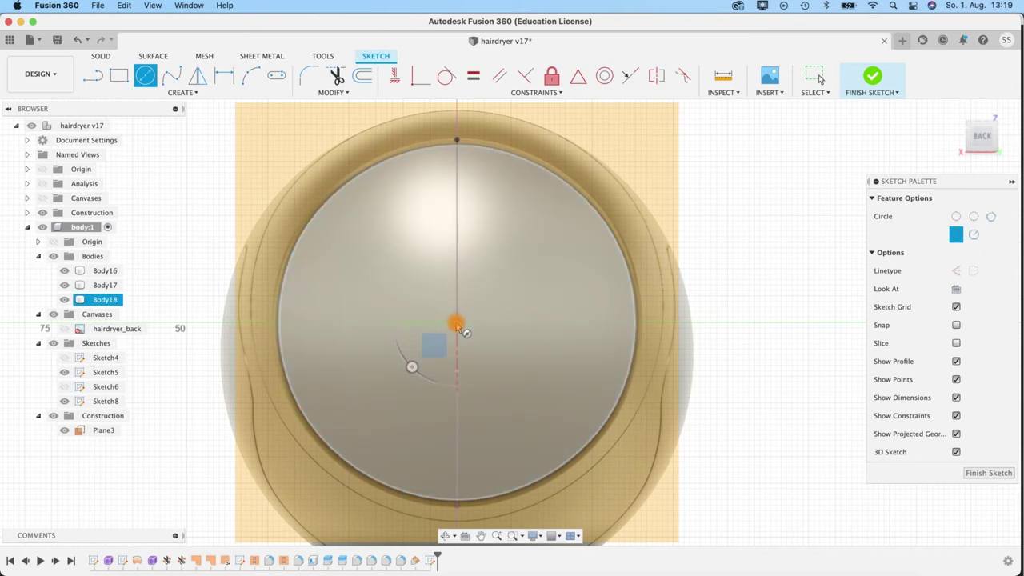
click(456, 324)
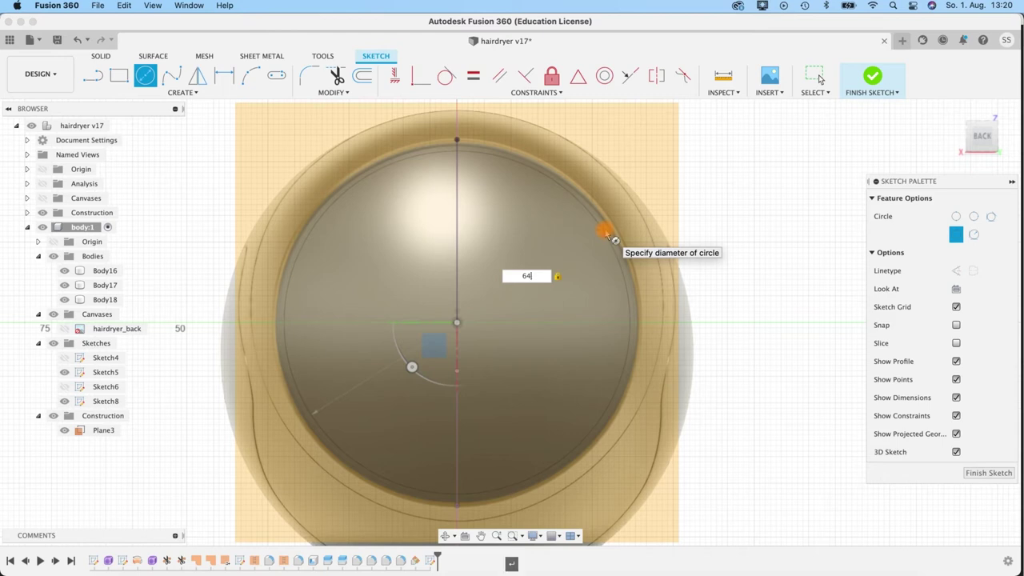
key(Return)
key(Escape)
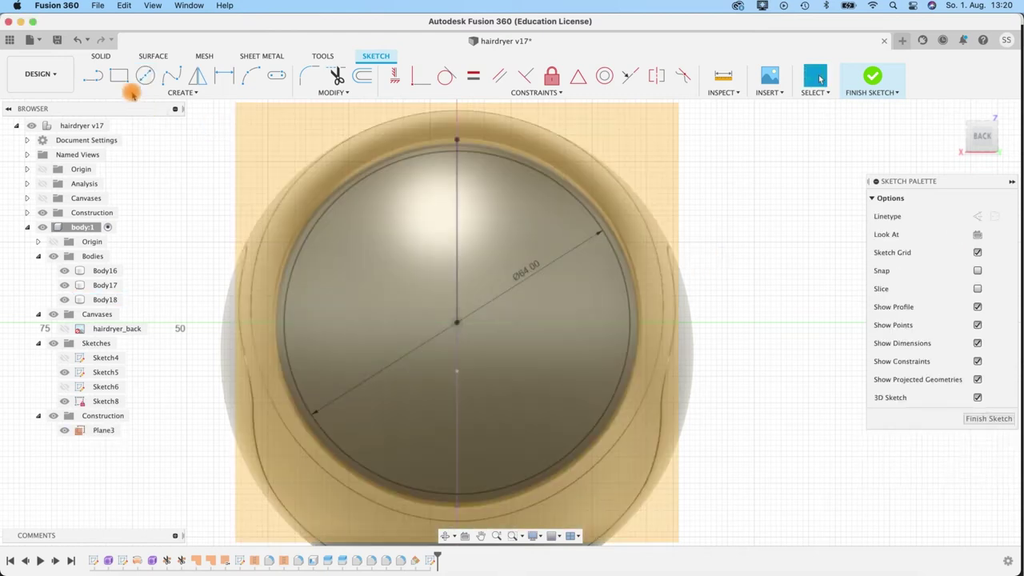
- Draw a vertical line about 42 mm long from the circle's centre up past its edge, and hide the bodies
scroll(732, 294, up, 2)
scroll(731, 294, up, 1)
scroll(729, 293, down, 1)
middle_drag(729, 281, 743, 295)
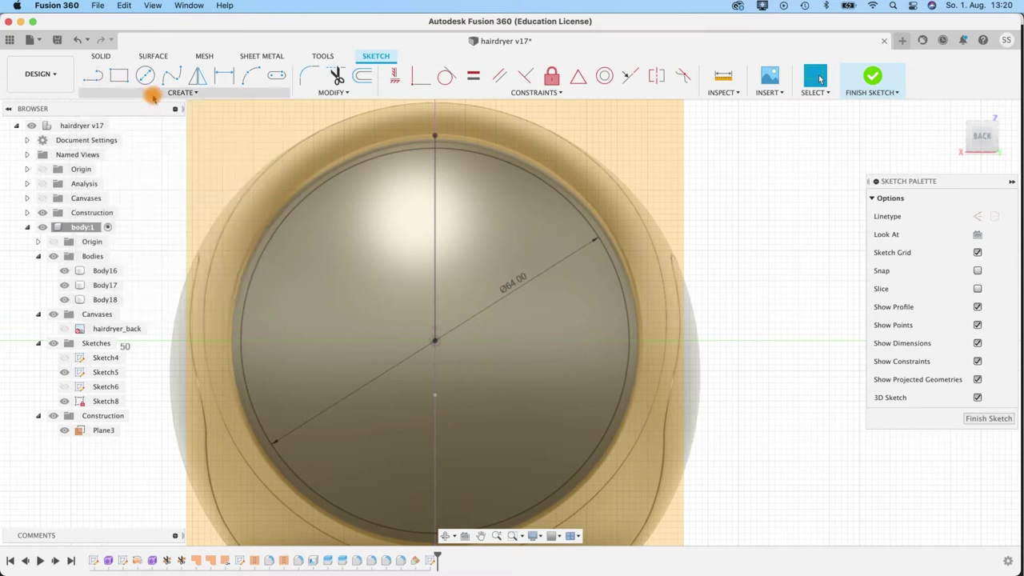
click(92, 75)
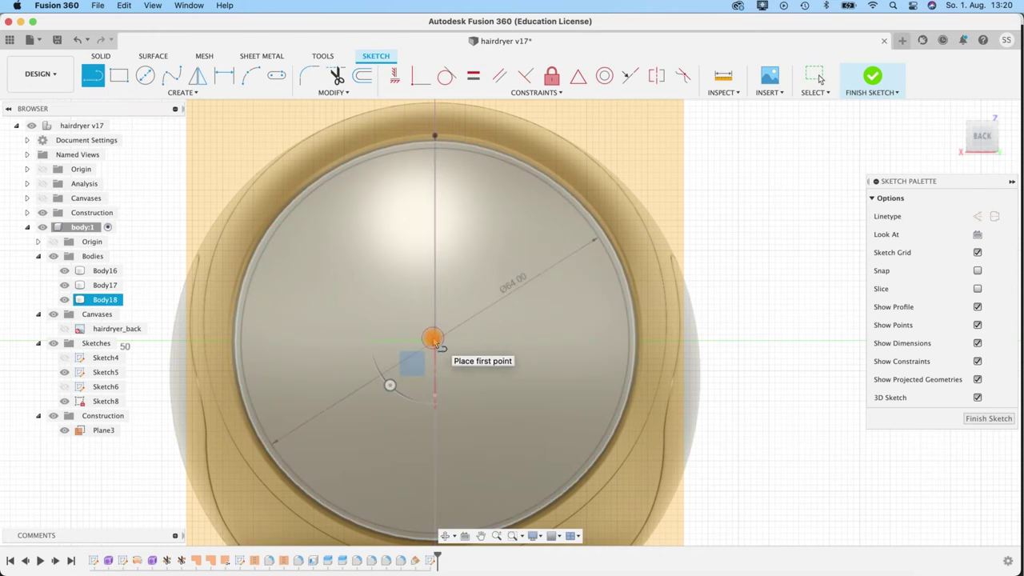
click(434, 340)
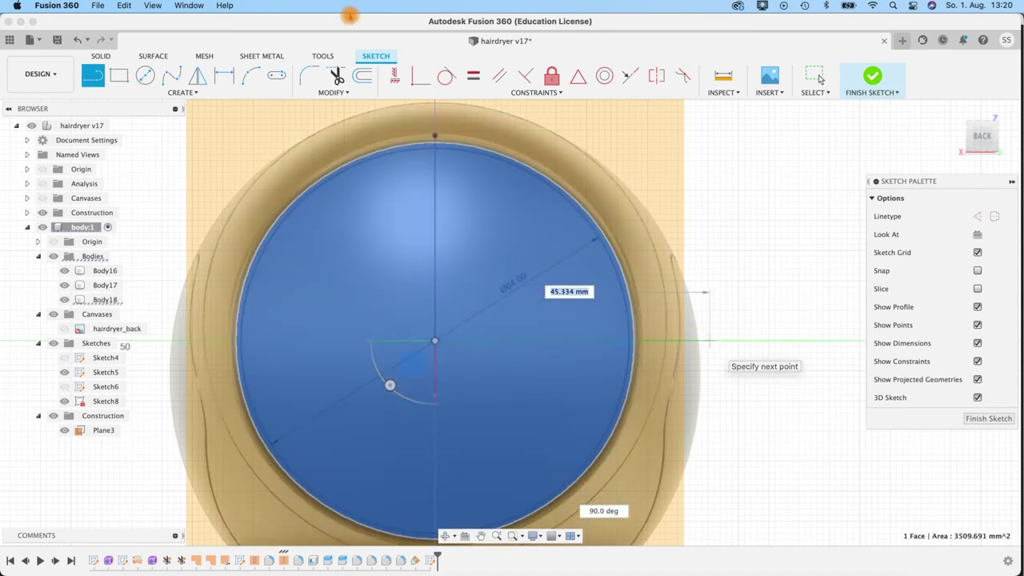
scroll(430, 106, down, 3)
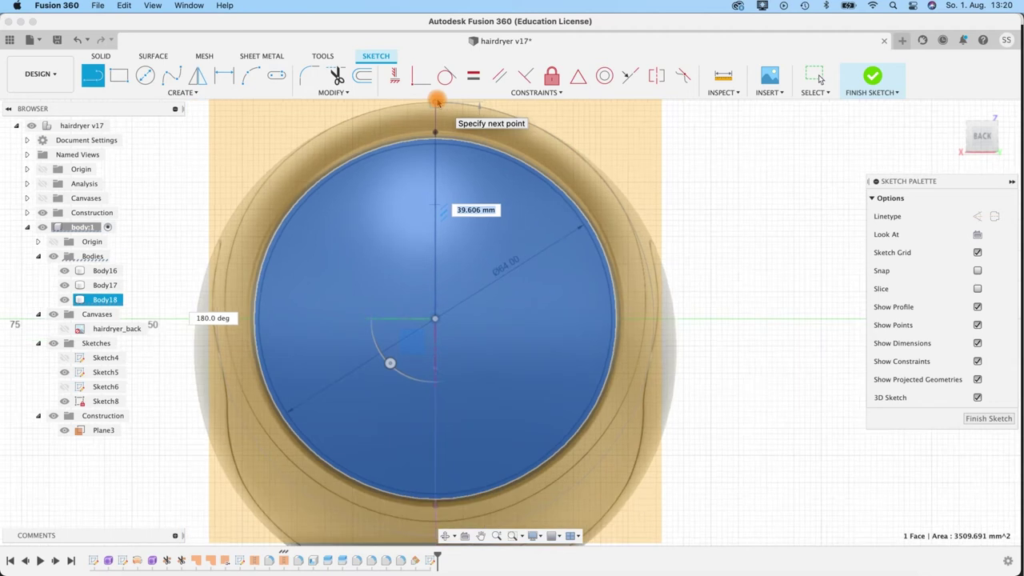
scroll(433, 112, up, 3)
middle_drag(432, 112, 429, 153)
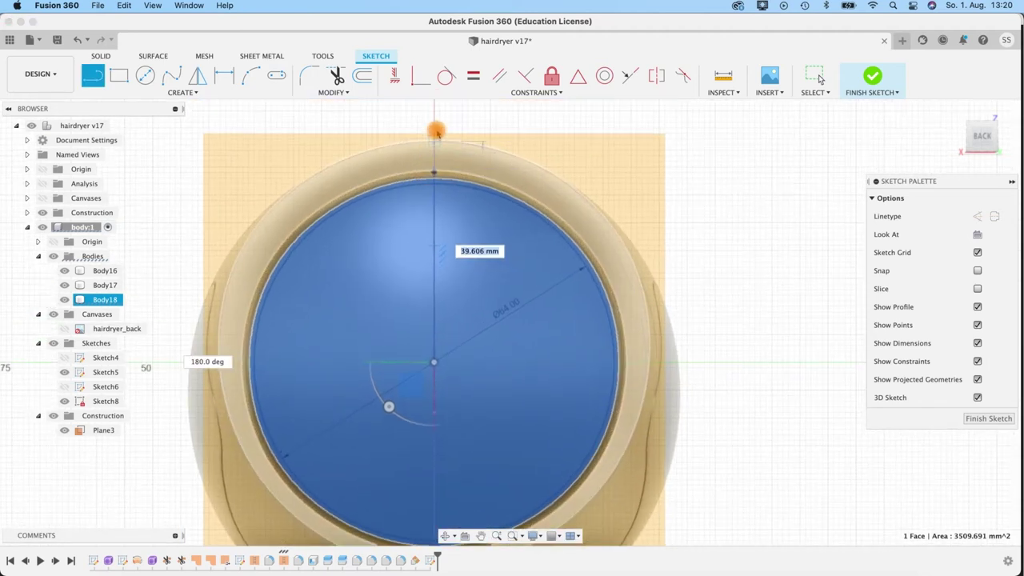
click(435, 128)
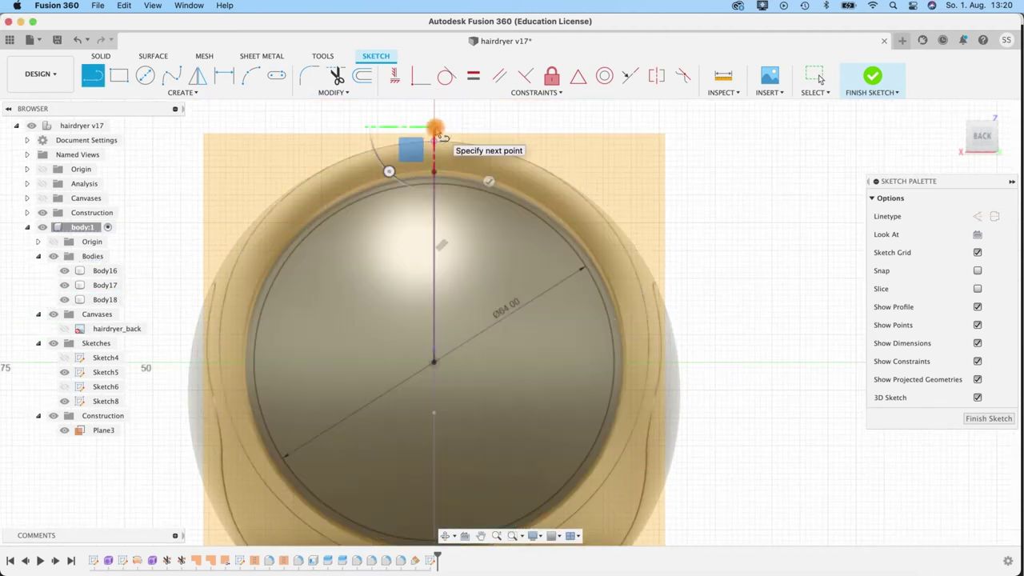
click(53, 256)
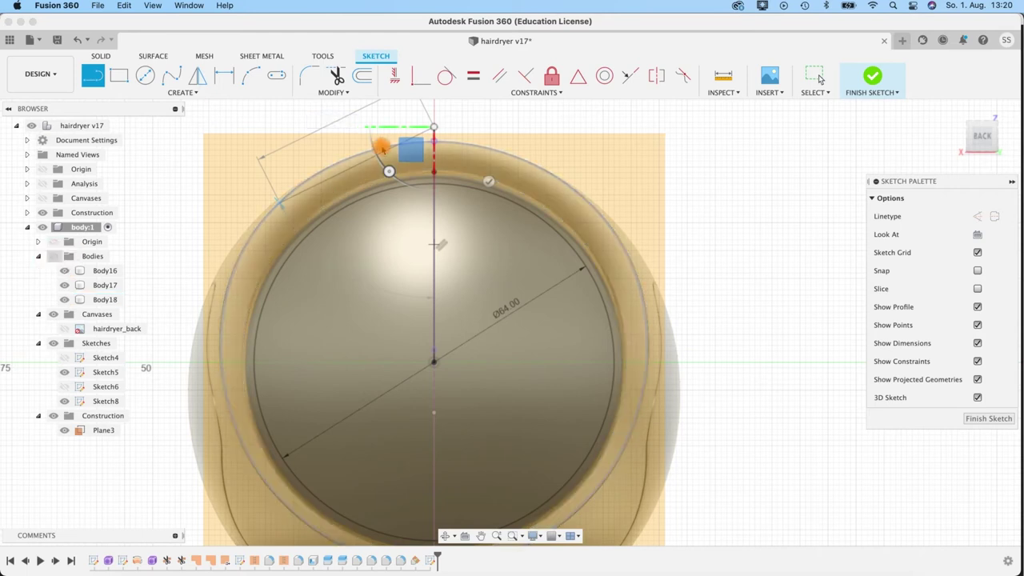
click(488, 180)
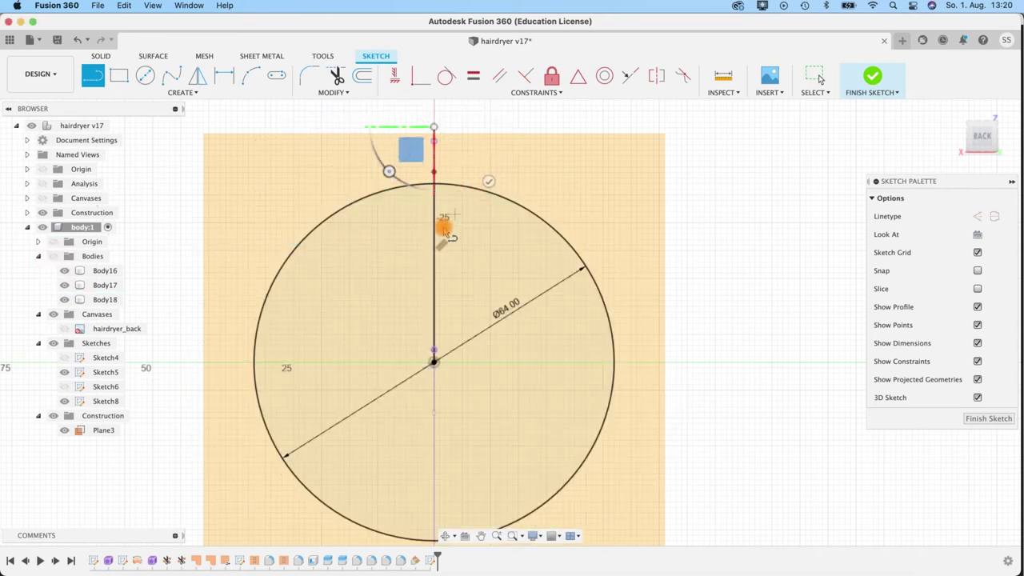
key(Escape)
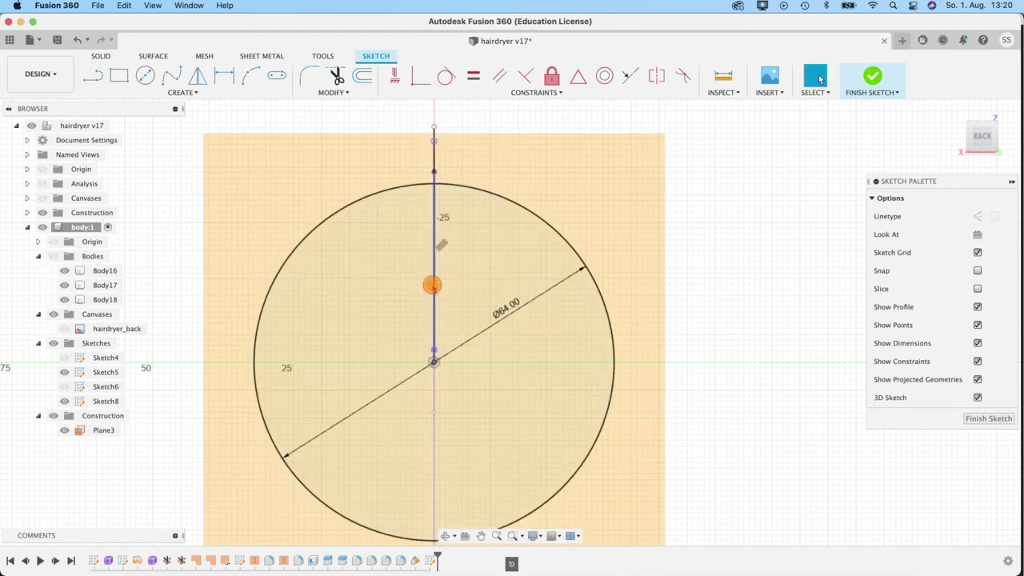
- Hide Plane3 and try to turn the vertical line above the circle's centre into construction geometry
click(433, 288)
key(x)
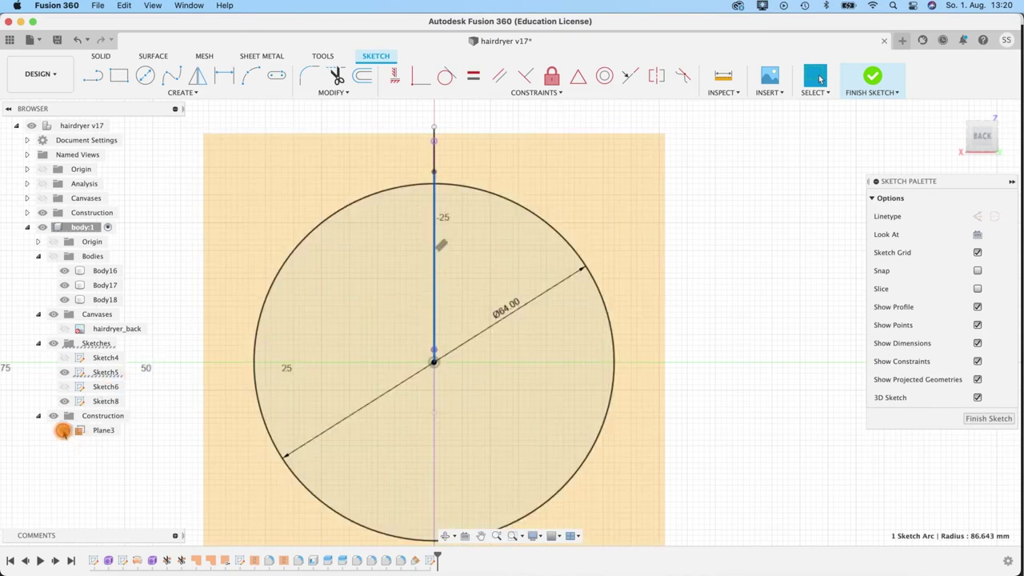
click(63, 431)
click(434, 277)
key(x)
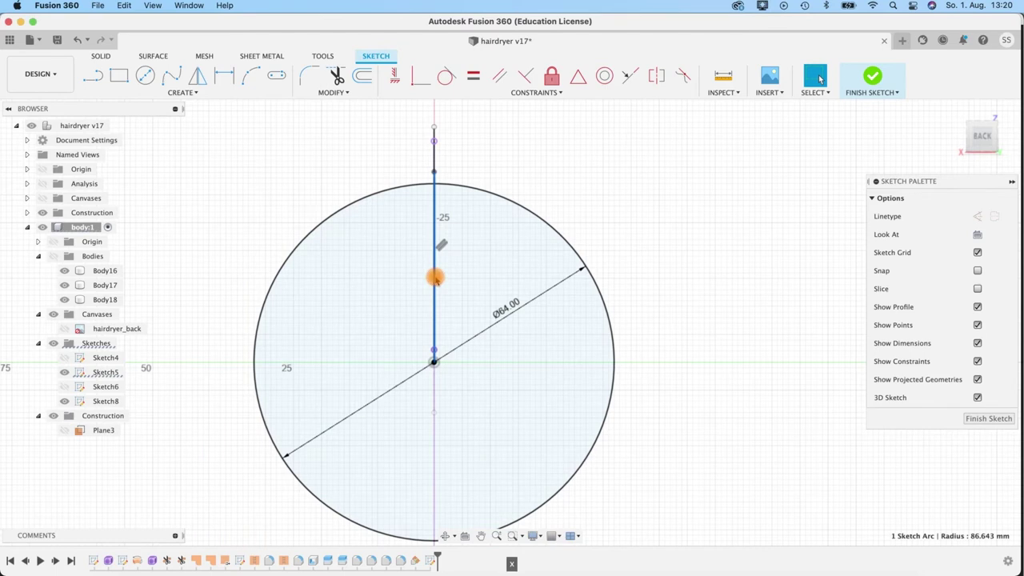
click(469, 177)
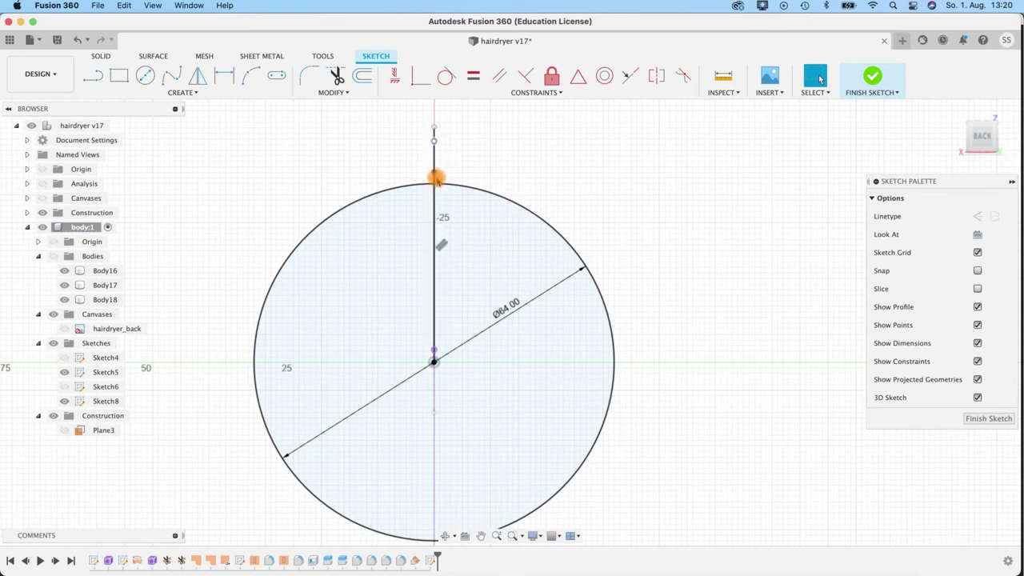
click(434, 217)
key(x)
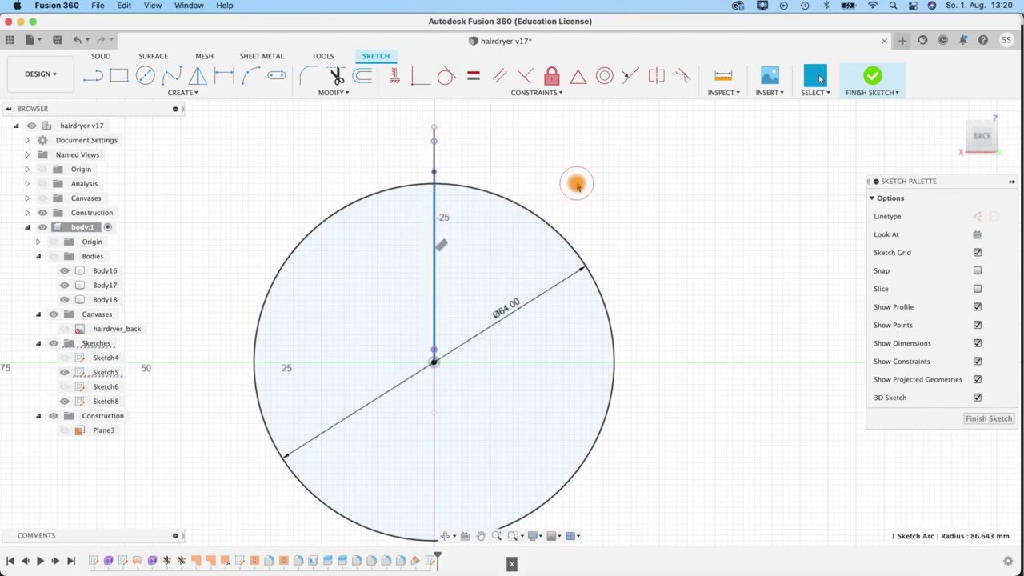
- Convert the sketch's vertical line from the circle's centre to construction linetype and hide the overlapping Sketch5
click(434, 131)
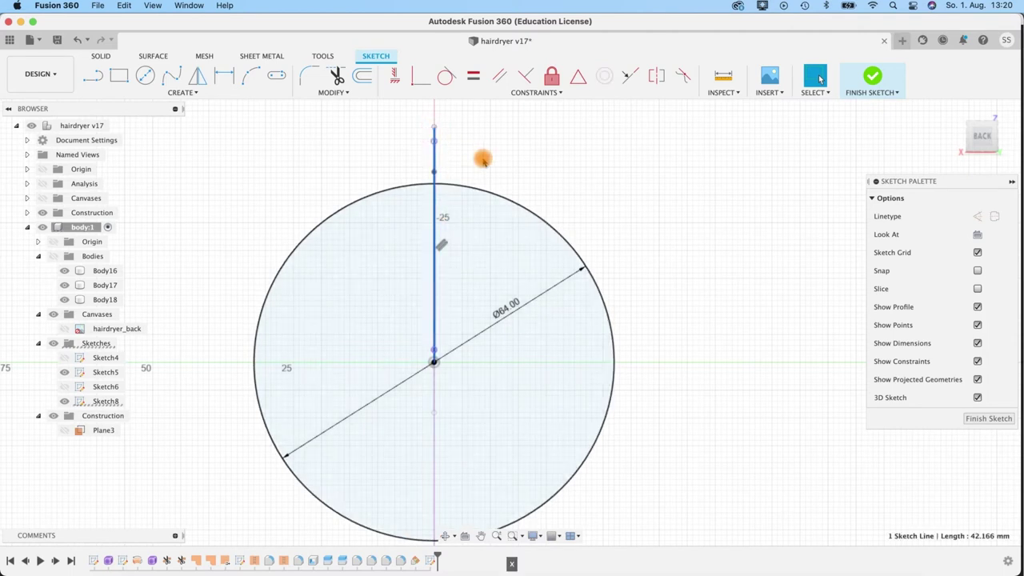
scroll(490, 165, up, 3)
scroll(490, 167, up, 2)
middle_drag(636, 219, 661, 148)
middle_drag(691, 180, 711, 152)
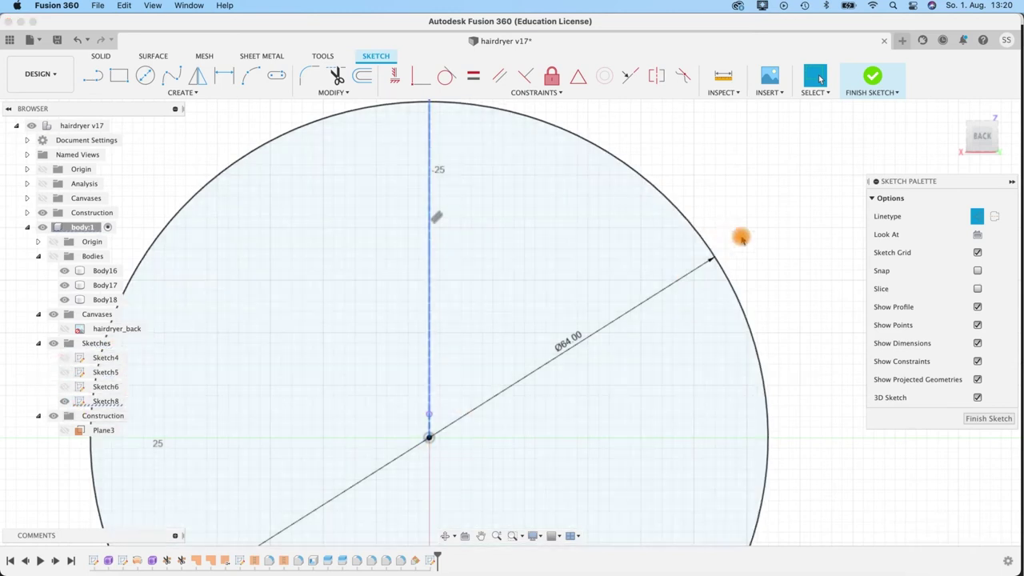
- Draw an inscribed six-sided polygon with a 2 mm radius at the circle's centre, one vertex on the horizontal axis
middle_drag(733, 216, 704, 152)
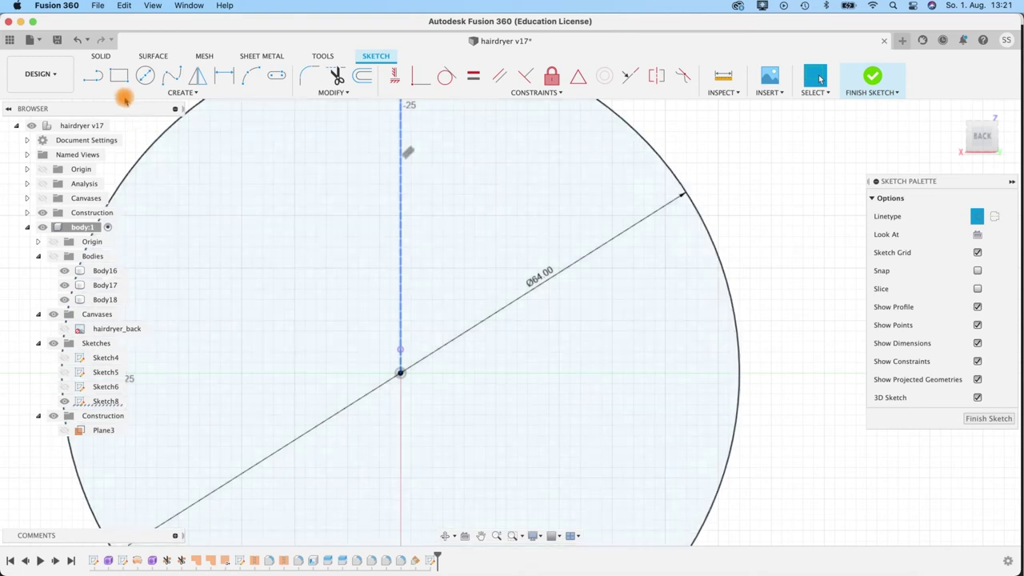
click(123, 94)
mouse_move(183, 156)
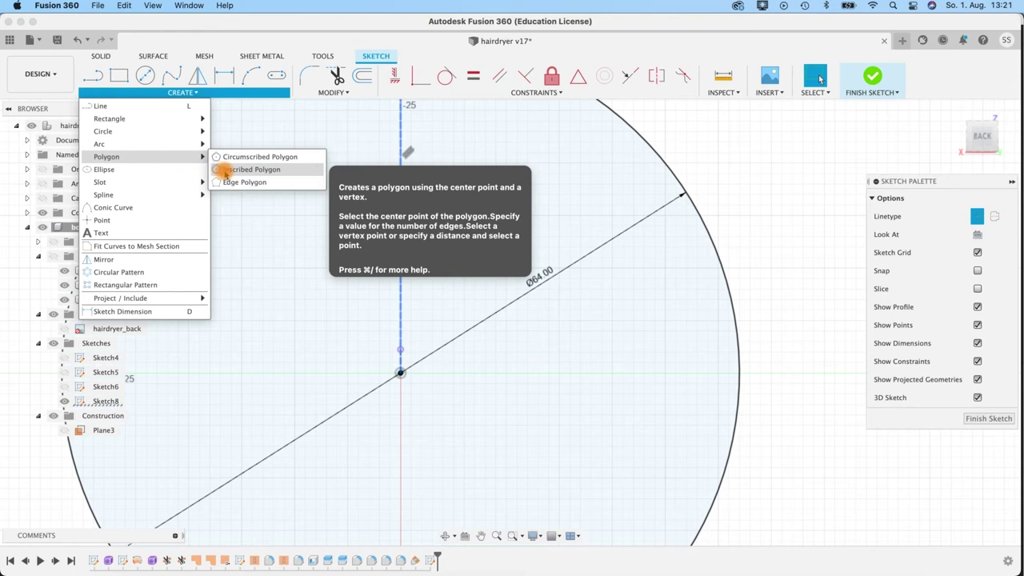
click(227, 171)
scroll(389, 325, up, 3)
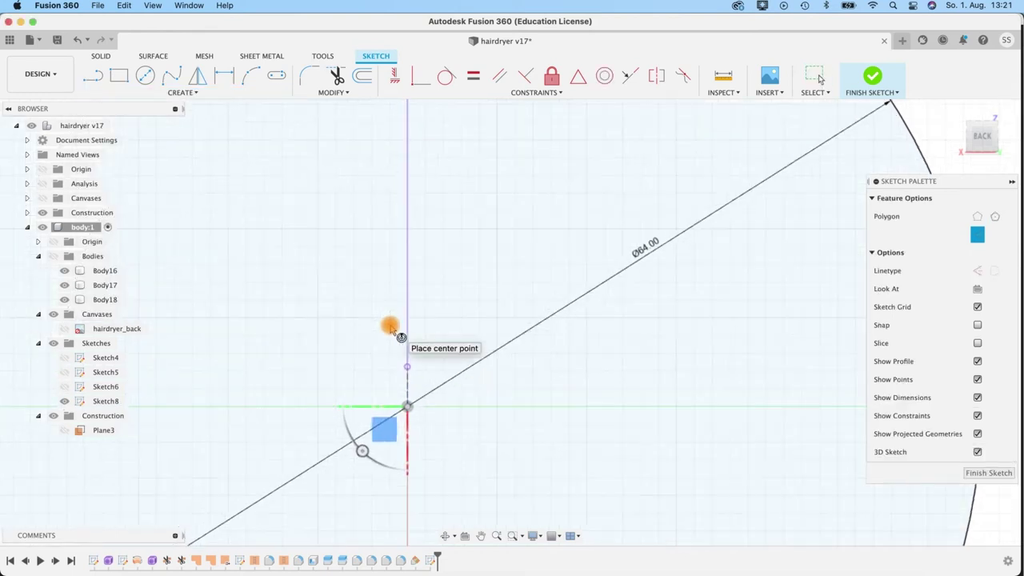
click(407, 406)
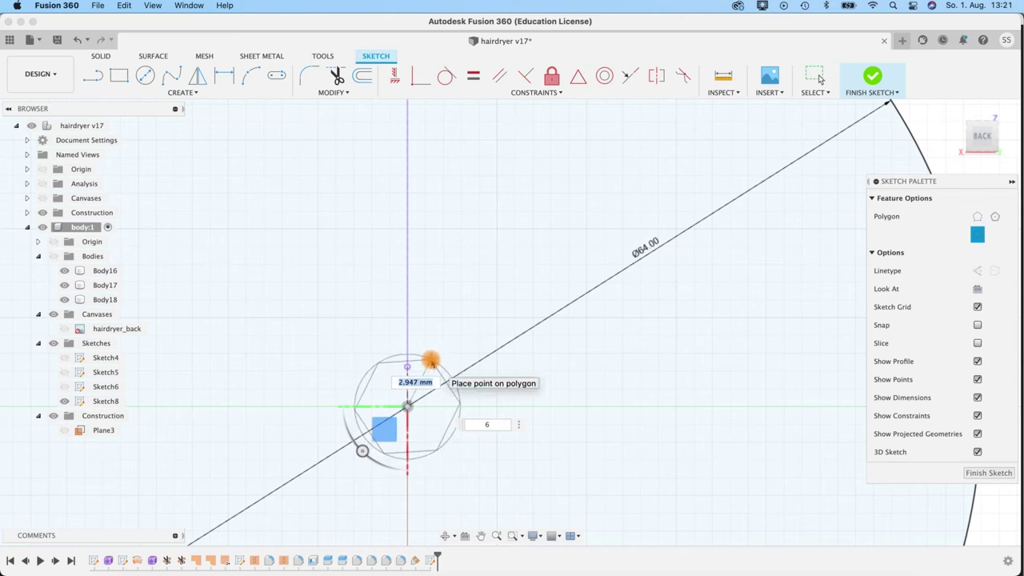
text(2)
key(Tab)
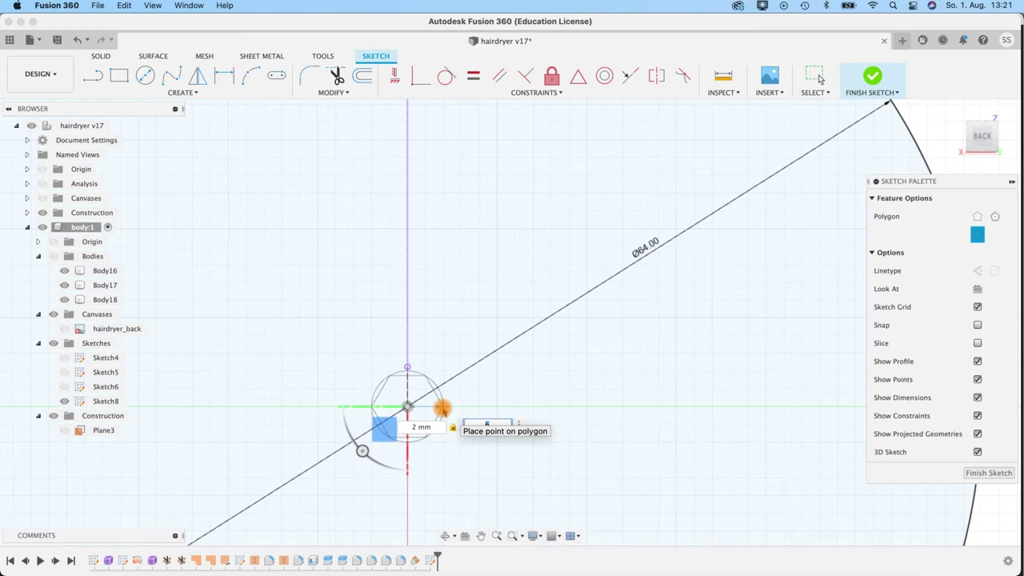
click(442, 409)
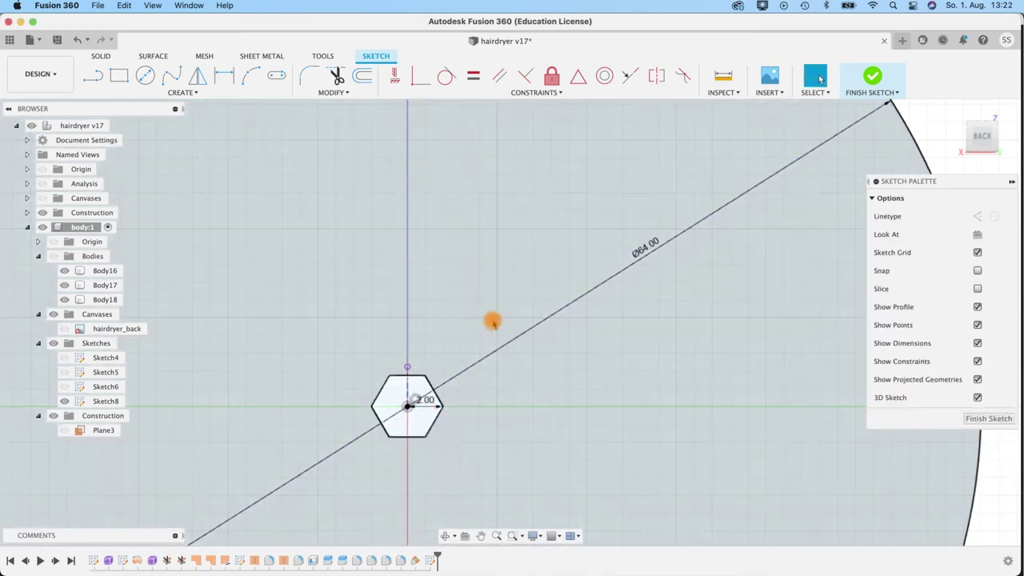
- Convert the 64 mm circle to construction geometry
scroll(558, 401, up, 3)
scroll(580, 376, down, 6)
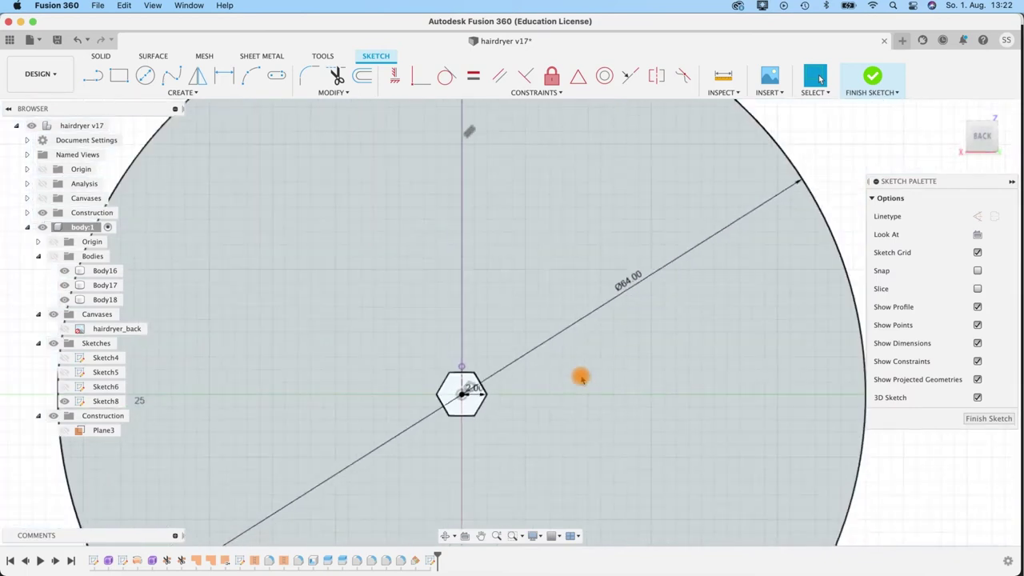
click(719, 224)
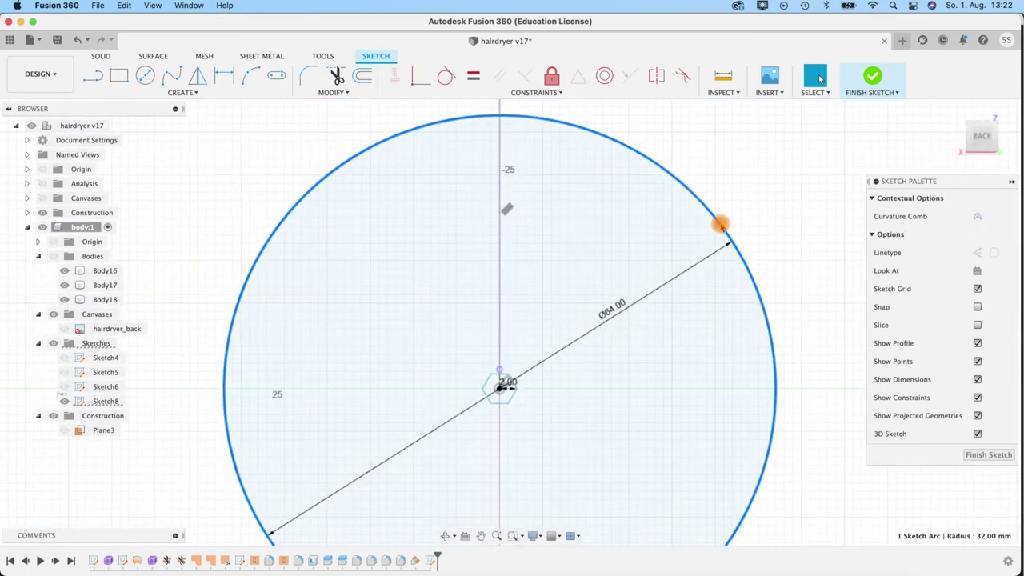
key(x)
- Dimension the vertical distance from the hexagon's centre to its upper edge
scroll(618, 352, up, 5)
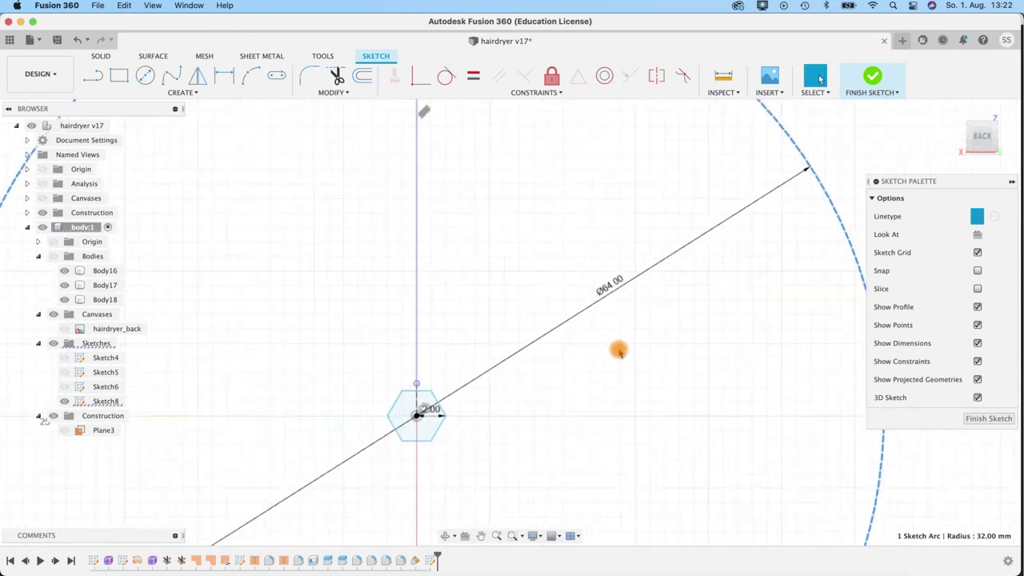
middle_drag(582, 285, 587, 274)
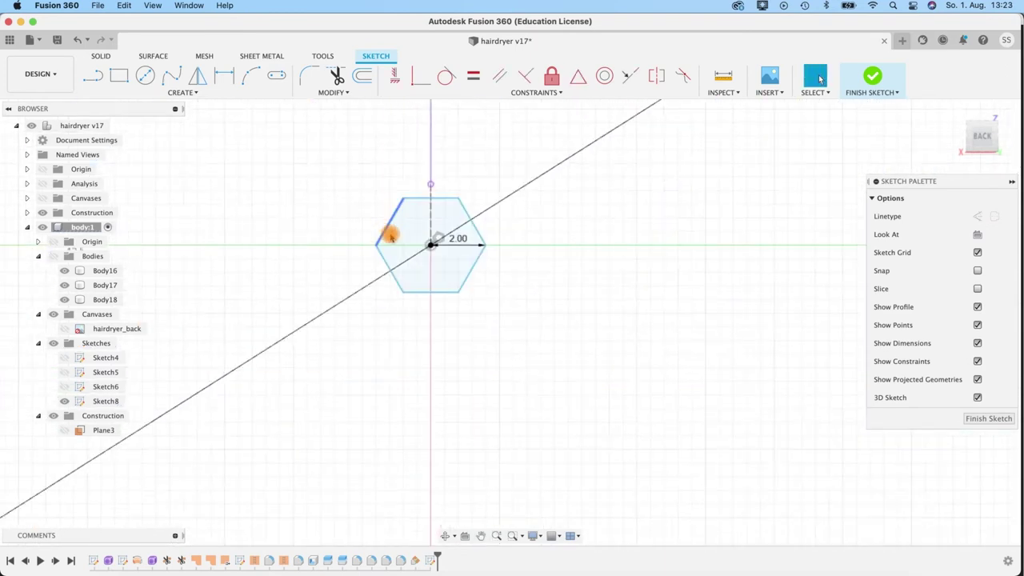
scroll(454, 252, up, 2)
scroll(453, 253, up, 2)
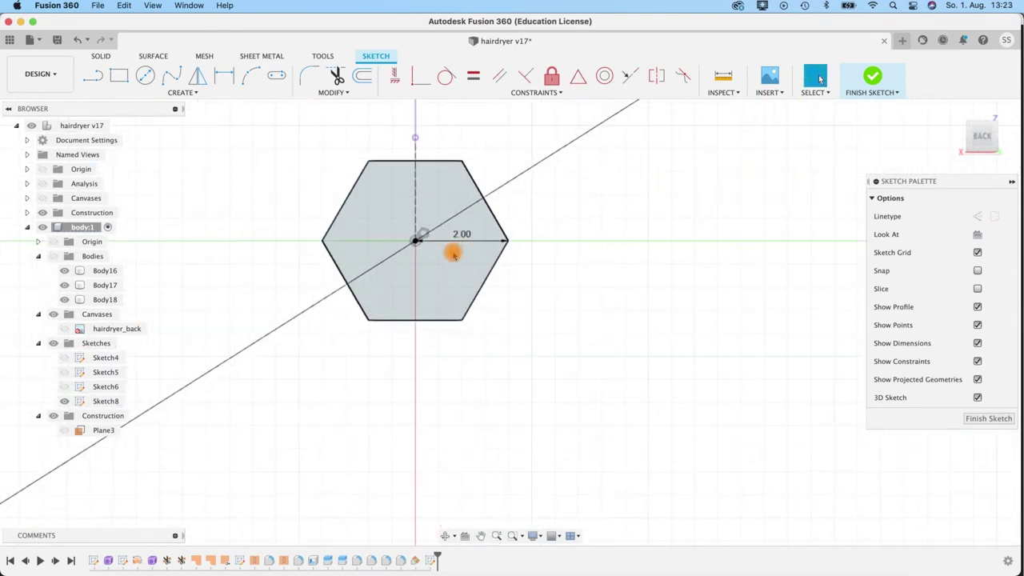
middle_drag(542, 338, 575, 379)
click(435, 224)
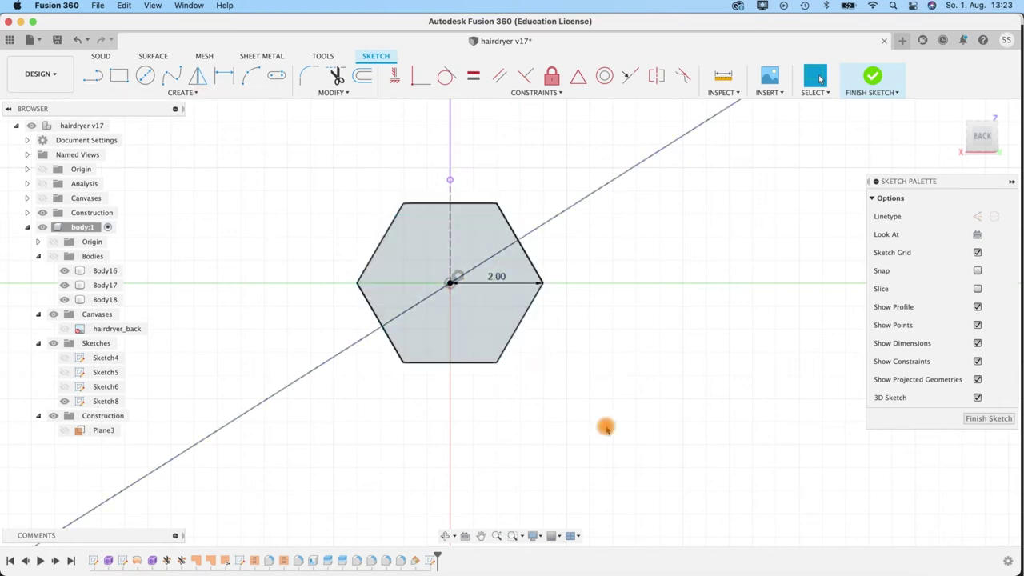
key(d)
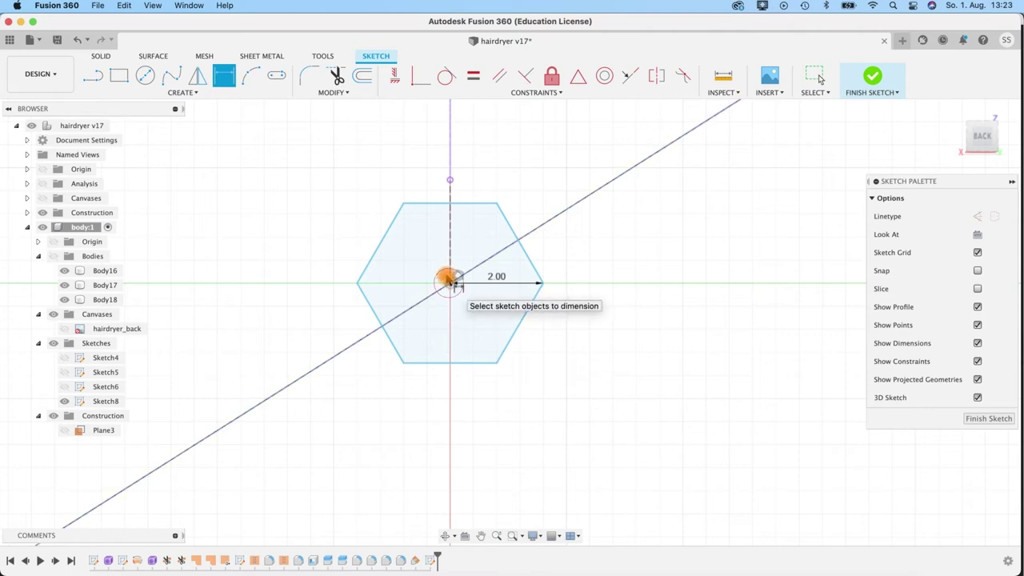
click(450, 283)
click(440, 206)
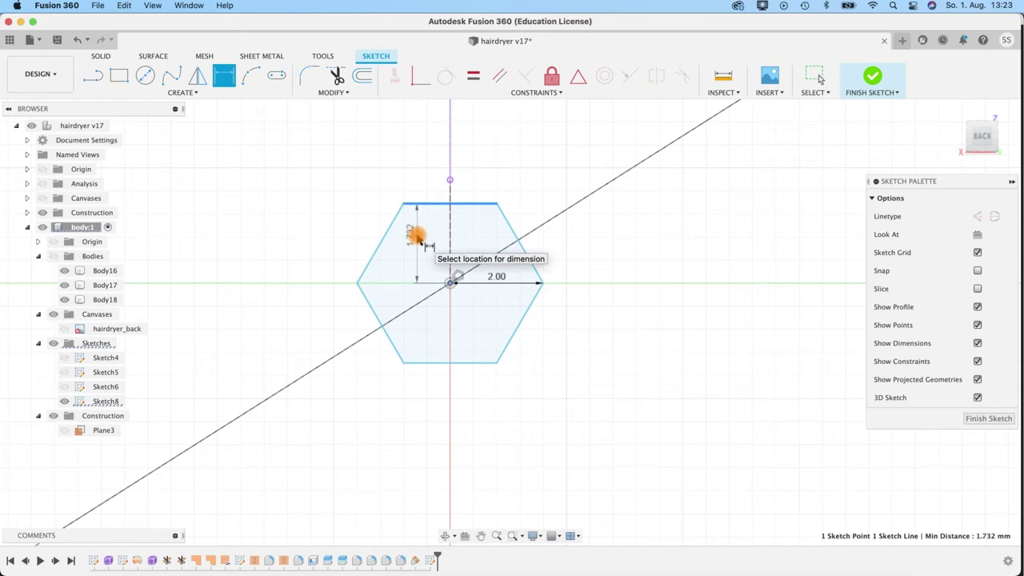
click(415, 235)
key(Return)
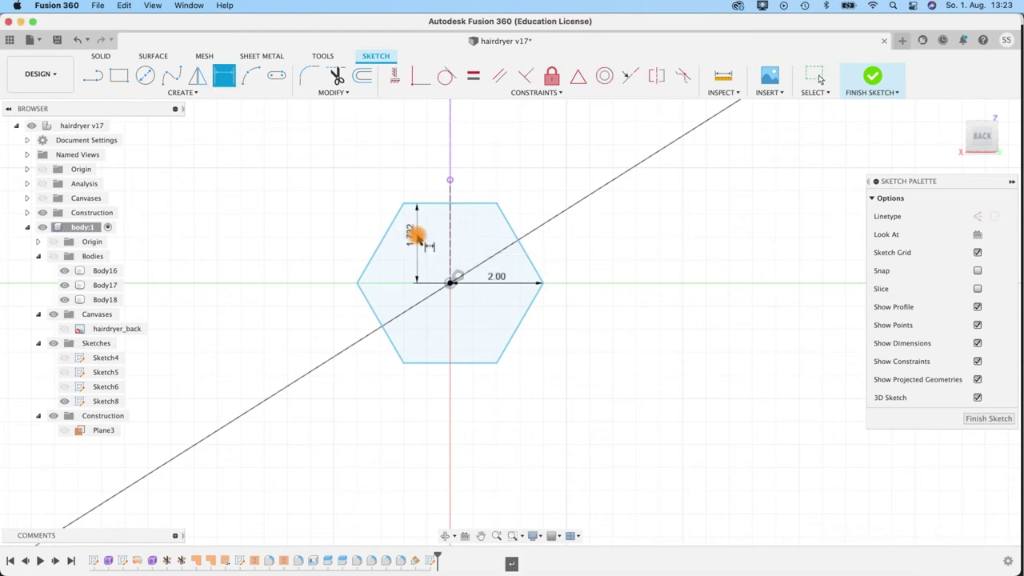
scroll(590, 343, up, 1)
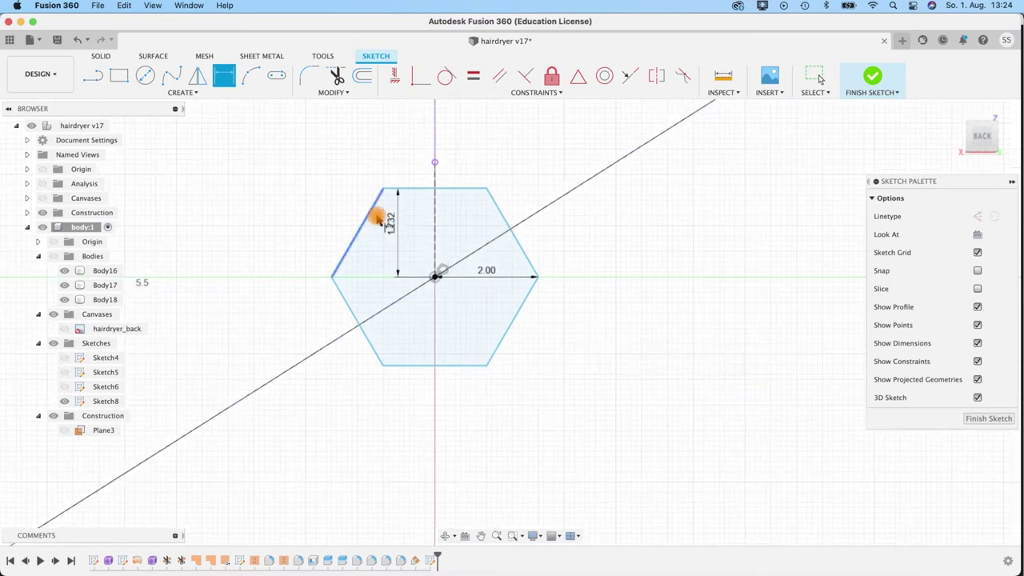
scroll(599, 402, up, 1)
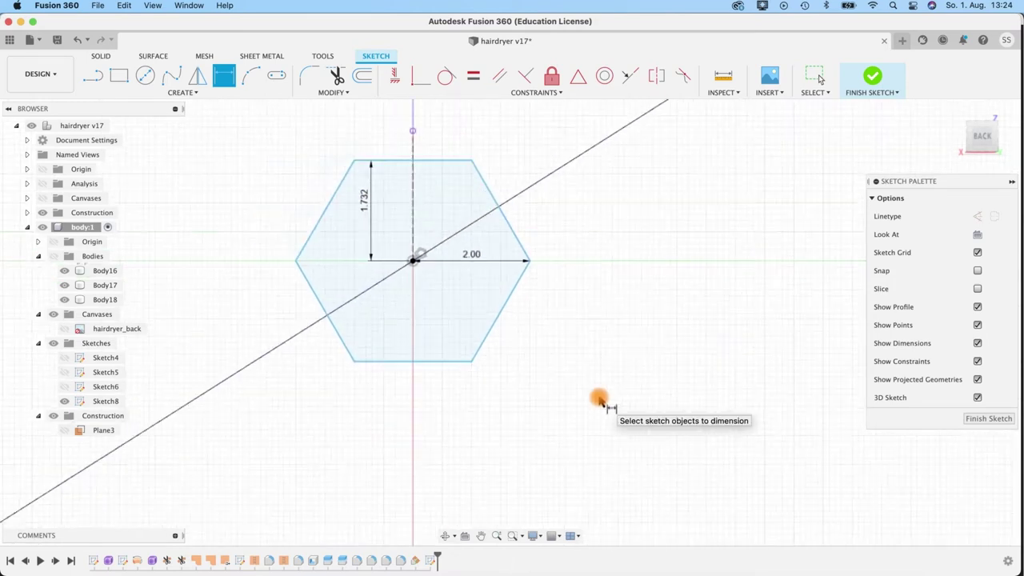
scroll(599, 399, down, 2)
mouse_move(628, 376)
middle_down()
mouse_move(581, 293)
mouse_move(575, 304)
middle_up()
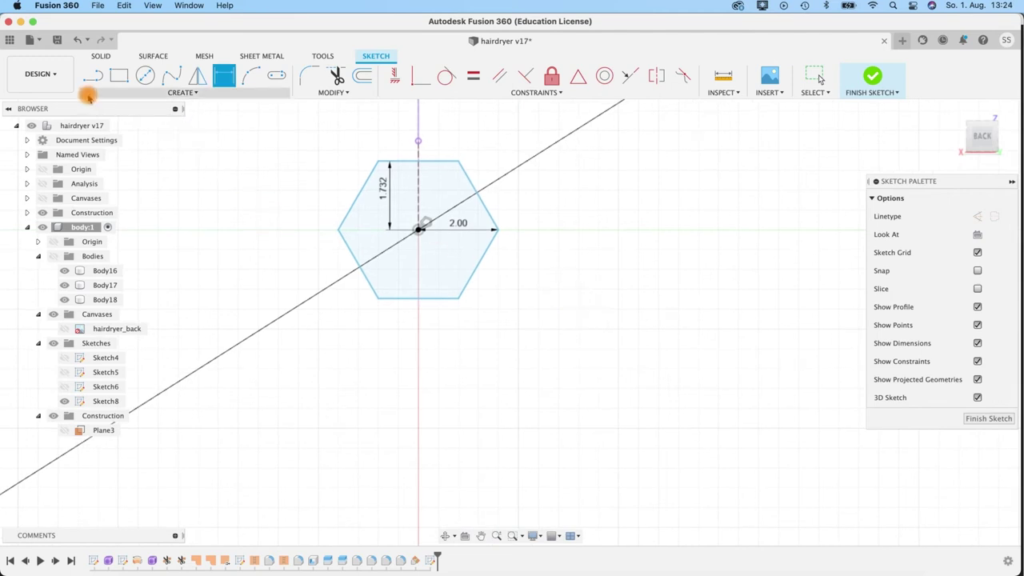
key(Escape)
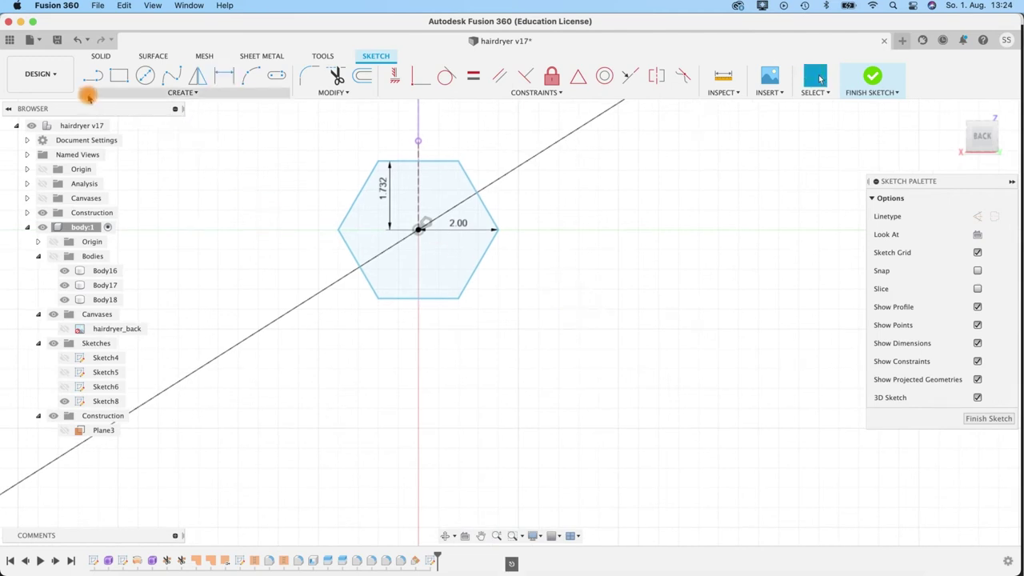
- Paste a copy of the whole hexagon directly below the original, offset 4.464 mm in X
double_click(356, 196)
click(504, 349)
double_click(349, 206)
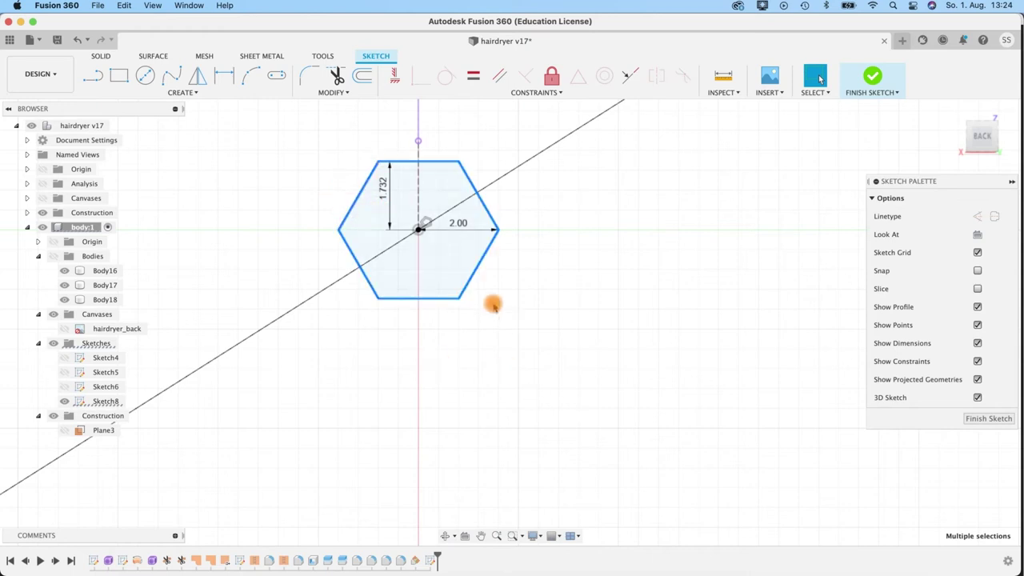
key(m)
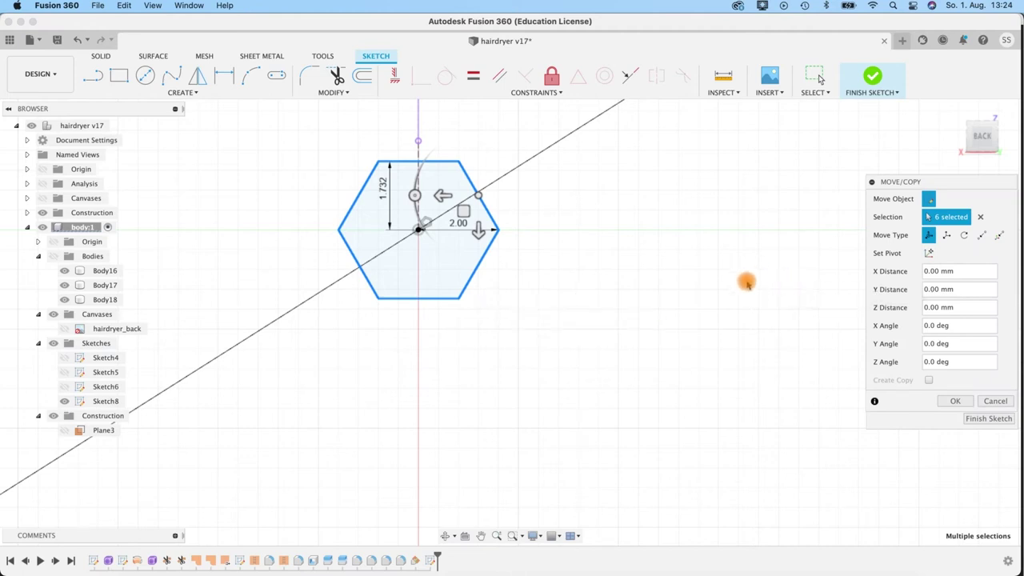
click(968, 271)
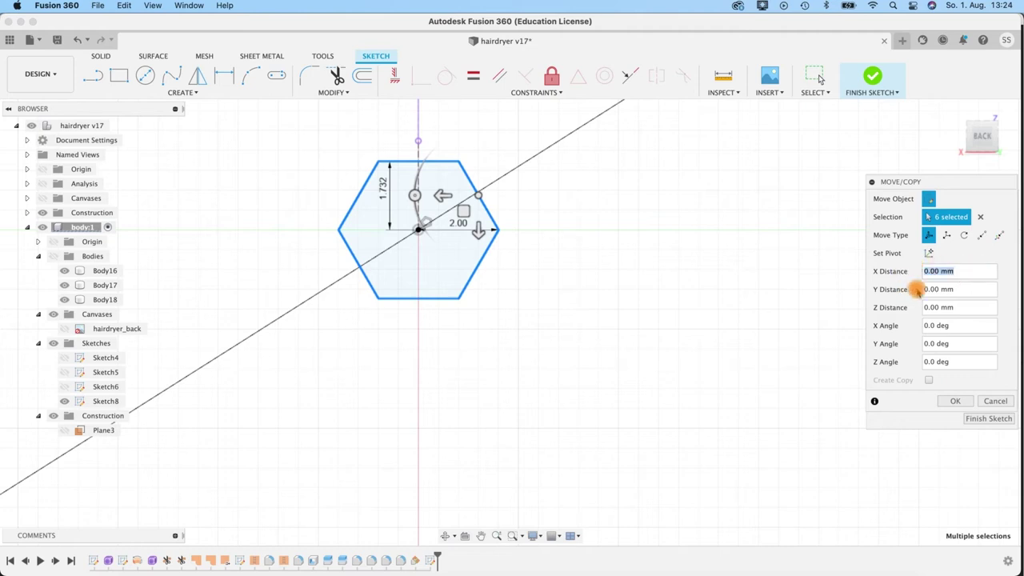
text(4,4)
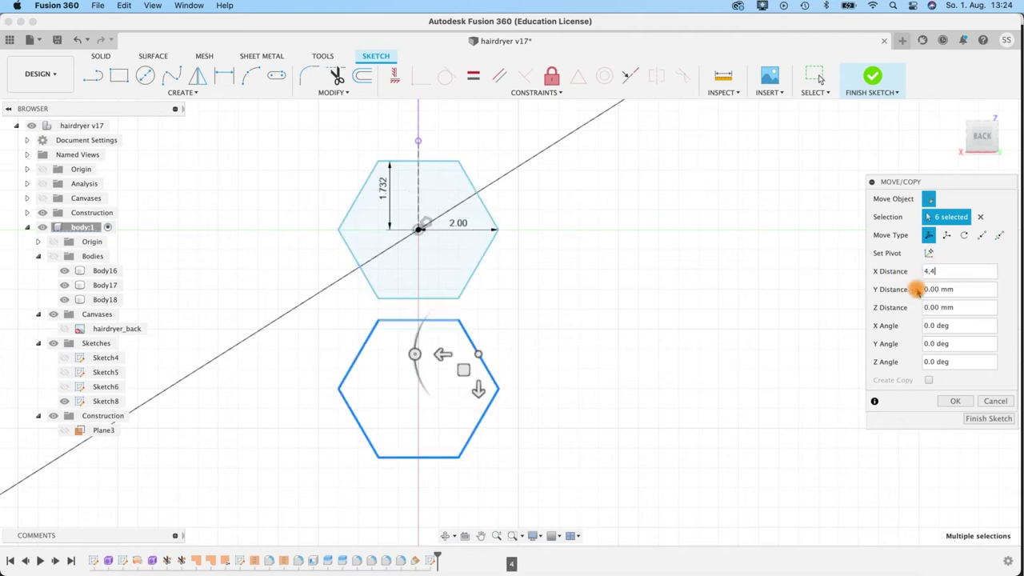
text(64)
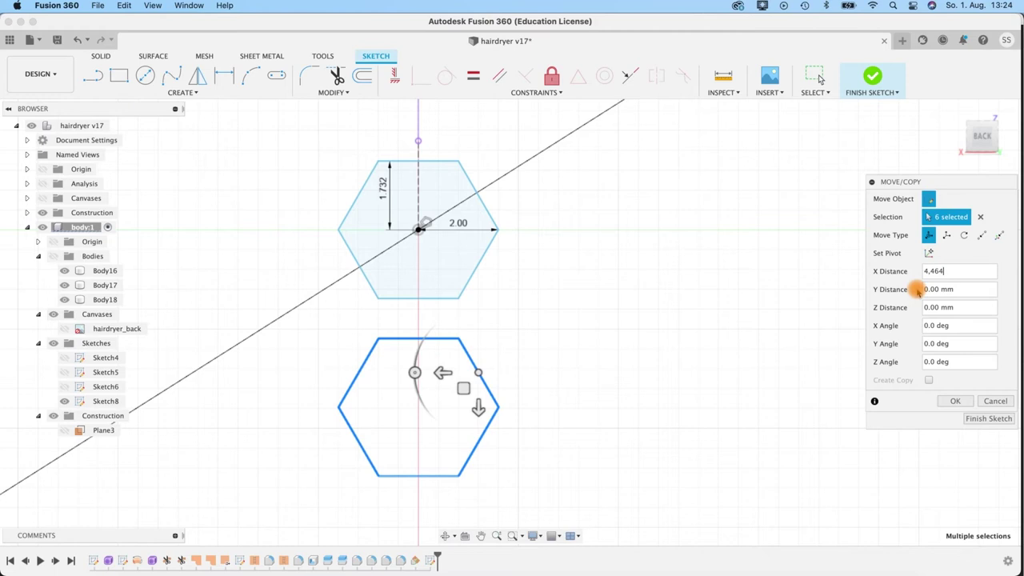
key(Left)
key(Left)
key(BackSpace)
text(.)
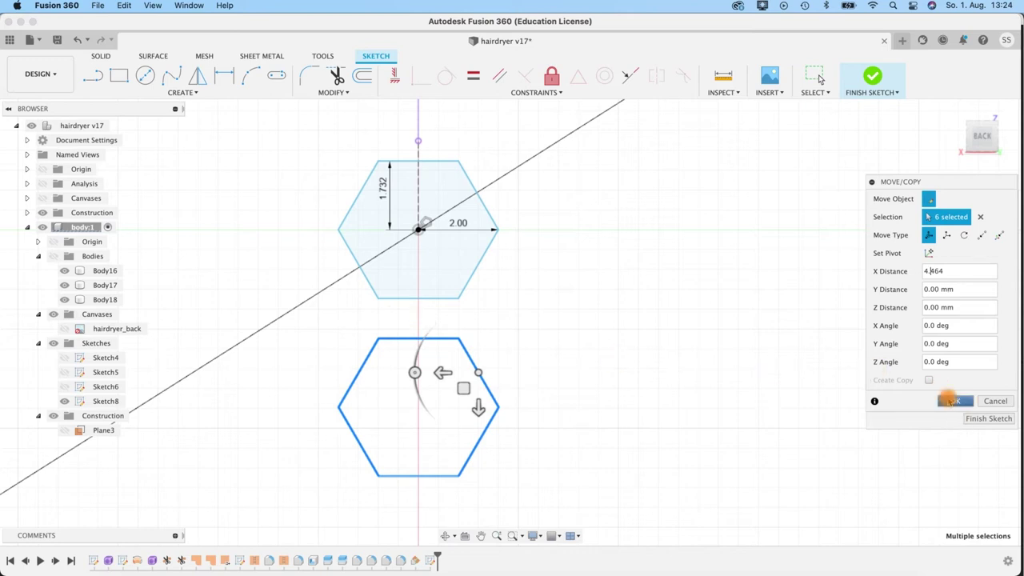
click(952, 401)
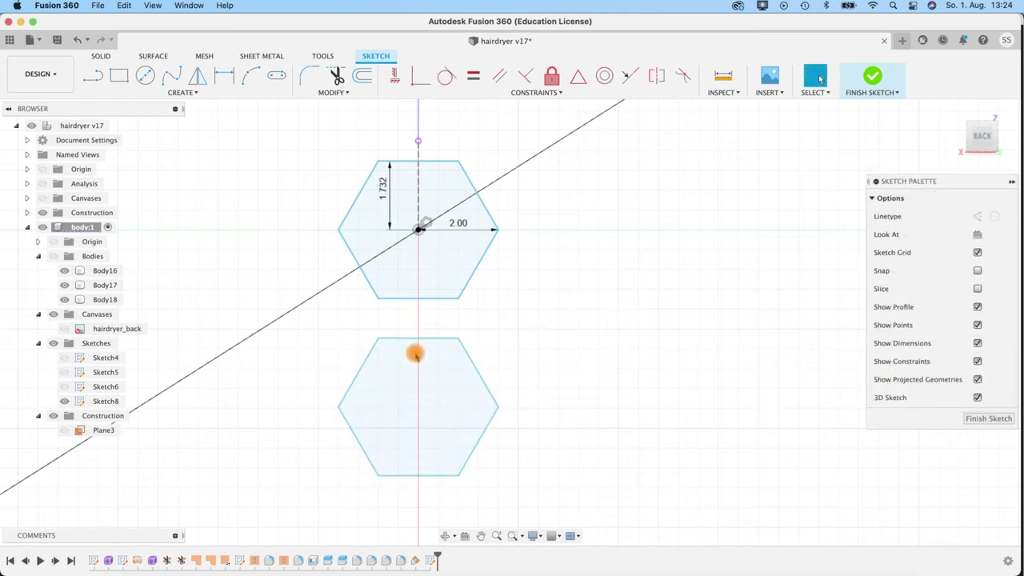
- Paste a copy of both hexagons and set its Y distance to -4 mm
double_click(369, 291)
super+double_click(364, 366)
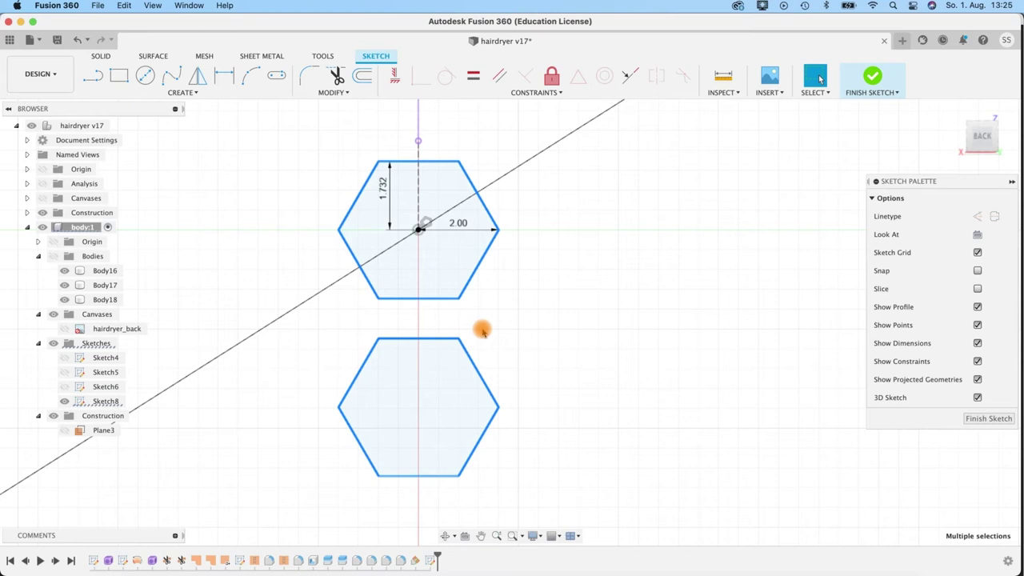
key(super+v)
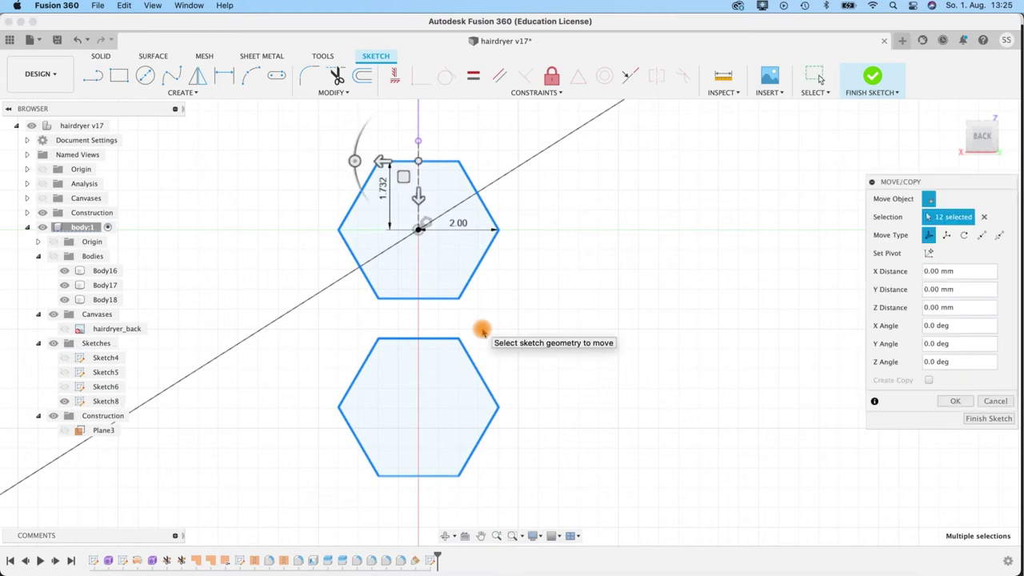
click(962, 290)
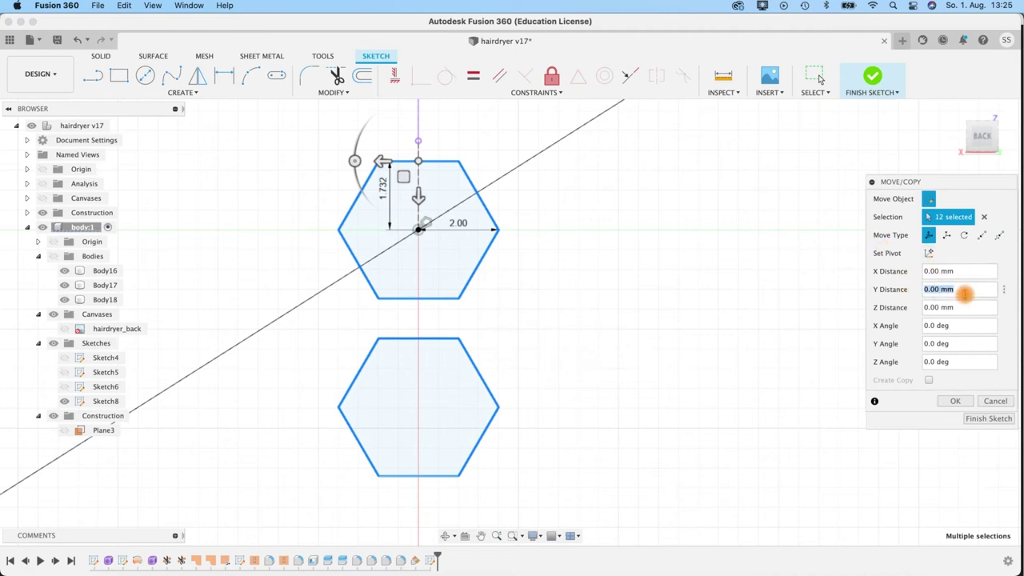
text(4)
drag(965, 294, 919, 292)
text(-4)
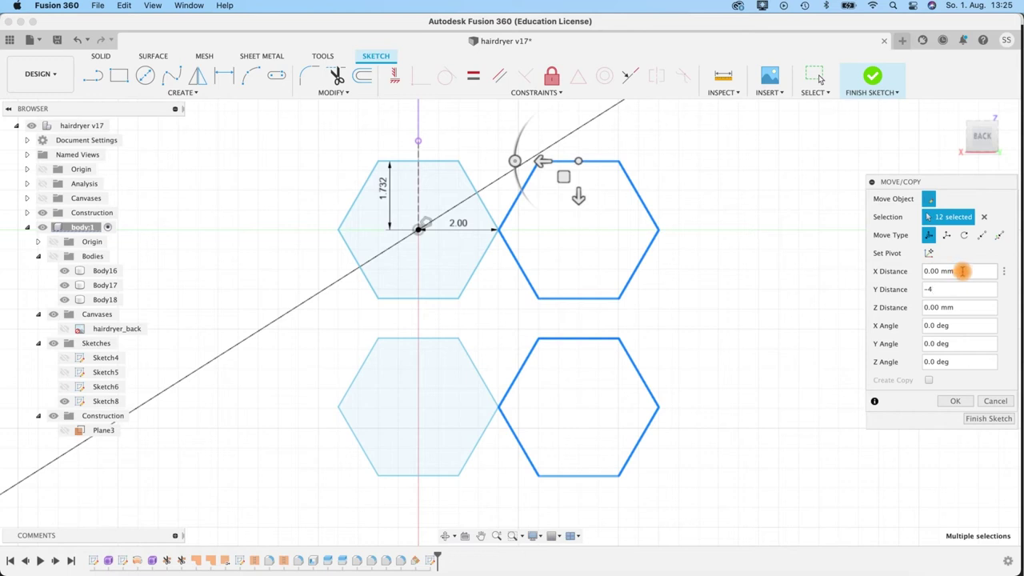
- Set the copied hexagons' X distance to 2.232 mm to stagger them beside the originals
click(960, 271)
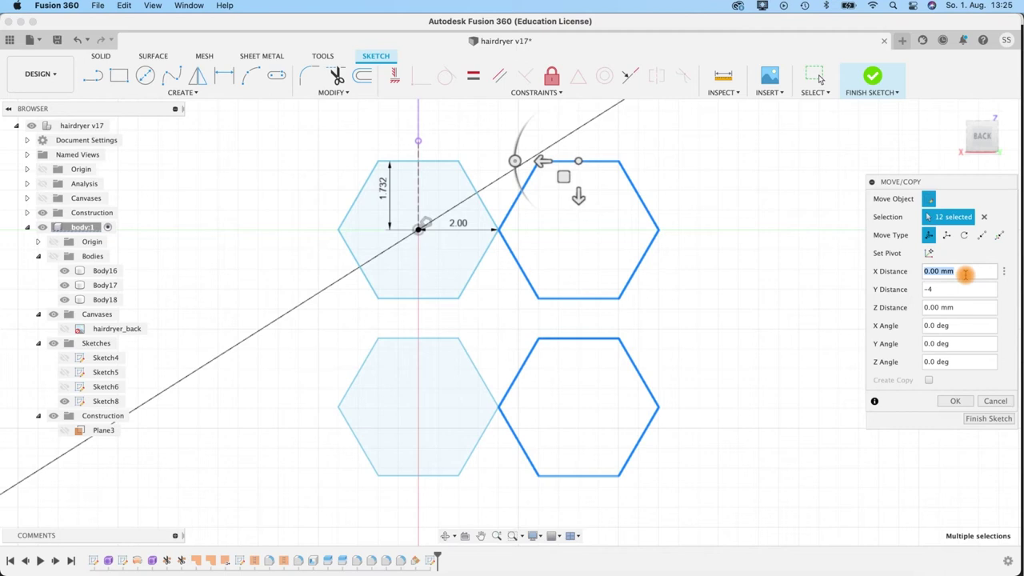
text(2)
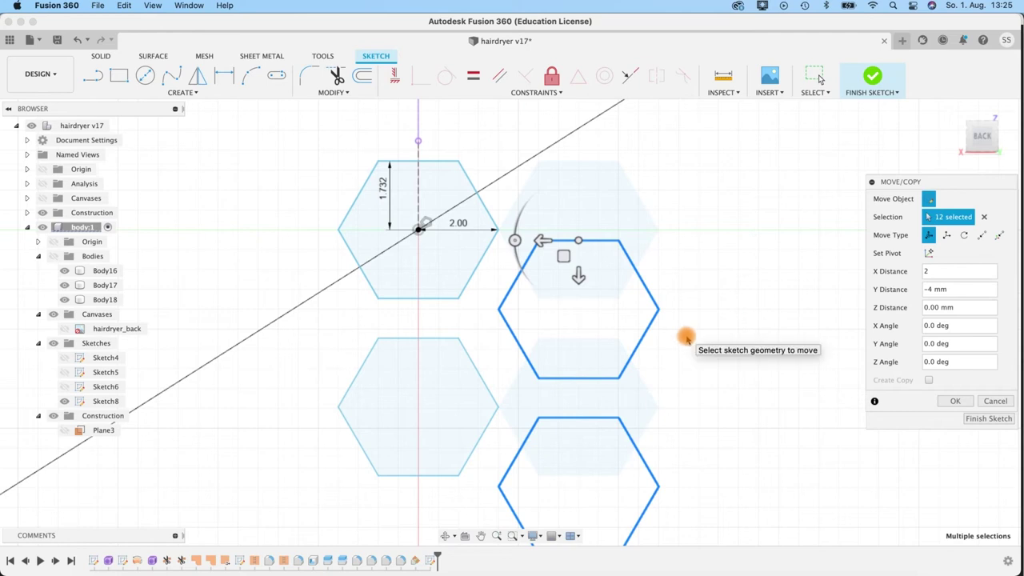
click(932, 271)
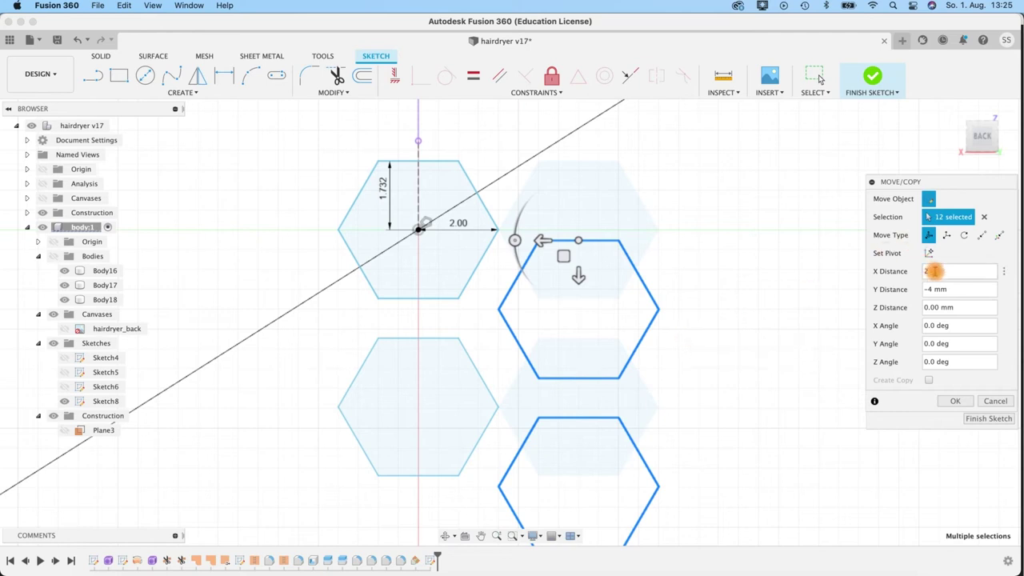
text(.5)
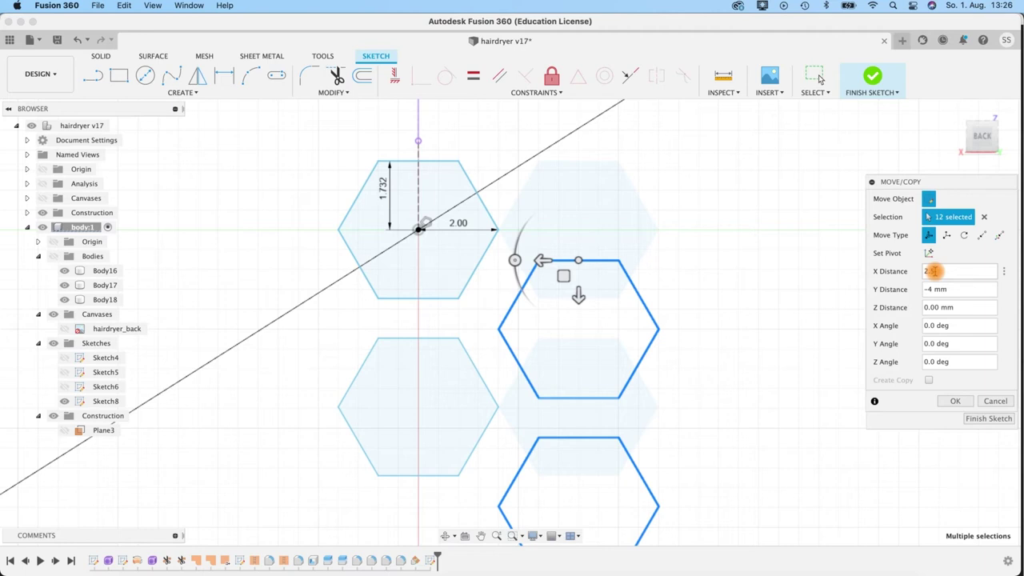
text(232)
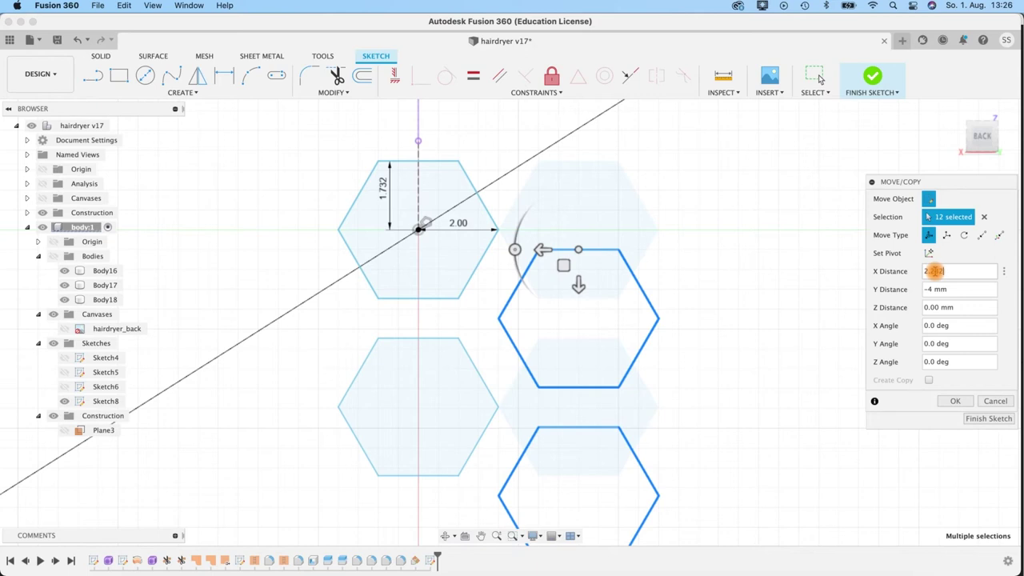
click(955, 401)
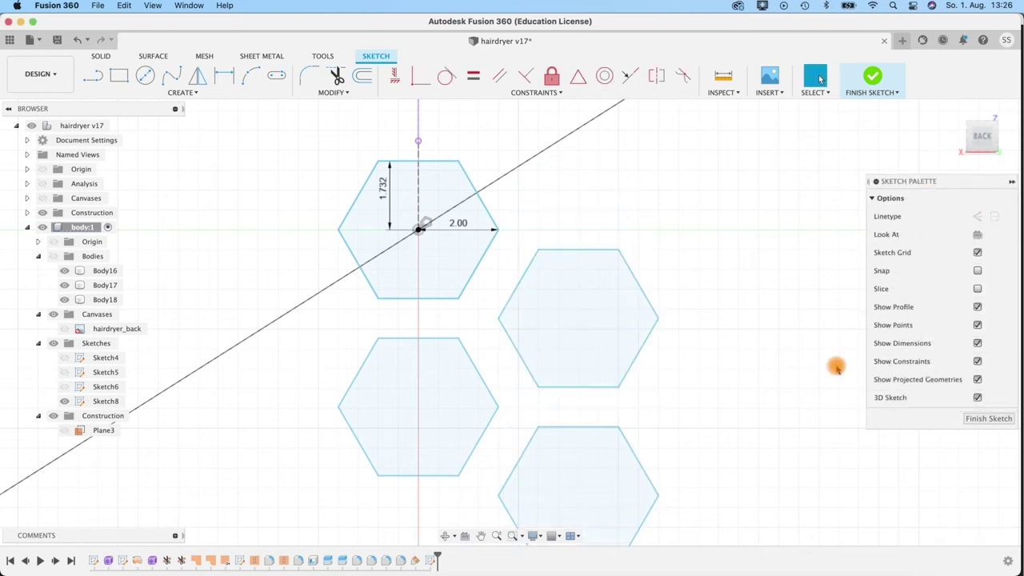
- Finish the hexagon sketch and make the hairdryer's bodies visible again
scroll(725, 384, up, 3)
scroll(724, 384, down, 6)
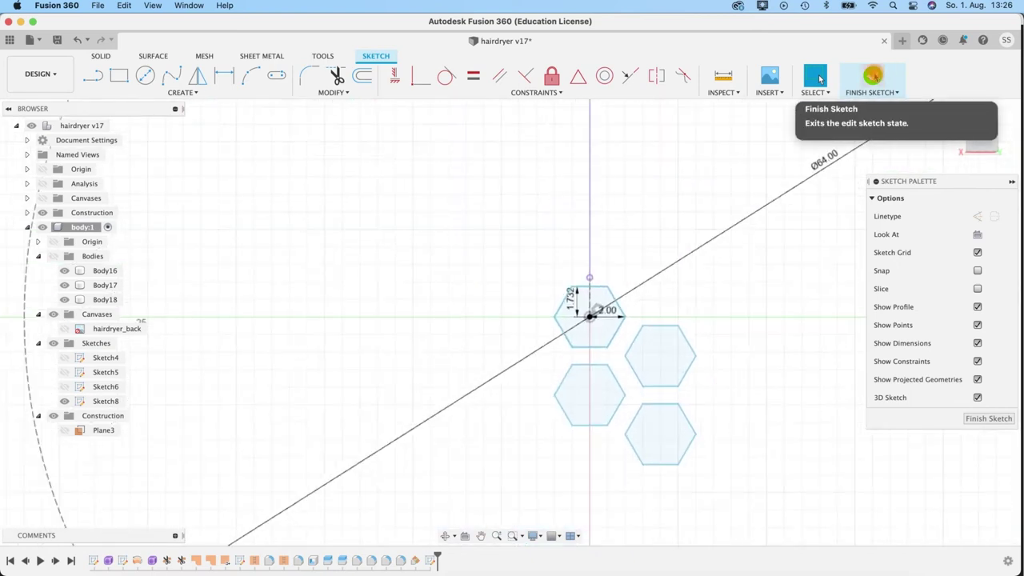
click(872, 75)
scroll(701, 404, down, 3)
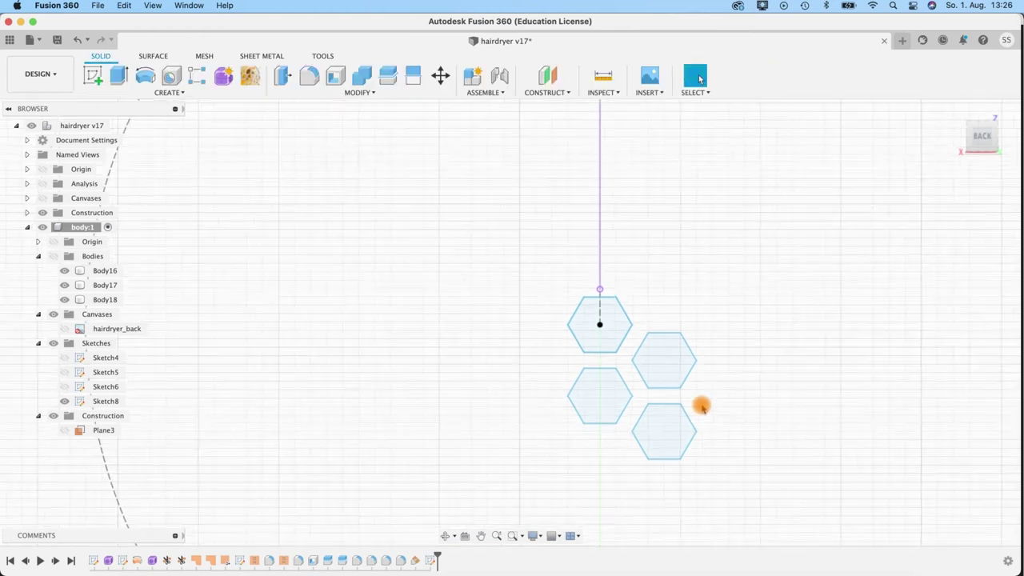
scroll(701, 405, down, 3)
click(58, 257)
mouse_move(523, 244)
shift+middle_down()
mouse_move(601, 262)
mouse_move(662, 199)
mouse_move(596, 155)
shift+middle_up()
scroll(677, 216, up, 3)
shift+middle_drag(647, 295, 625, 272)
middle_drag(454, 218, 528, 195)
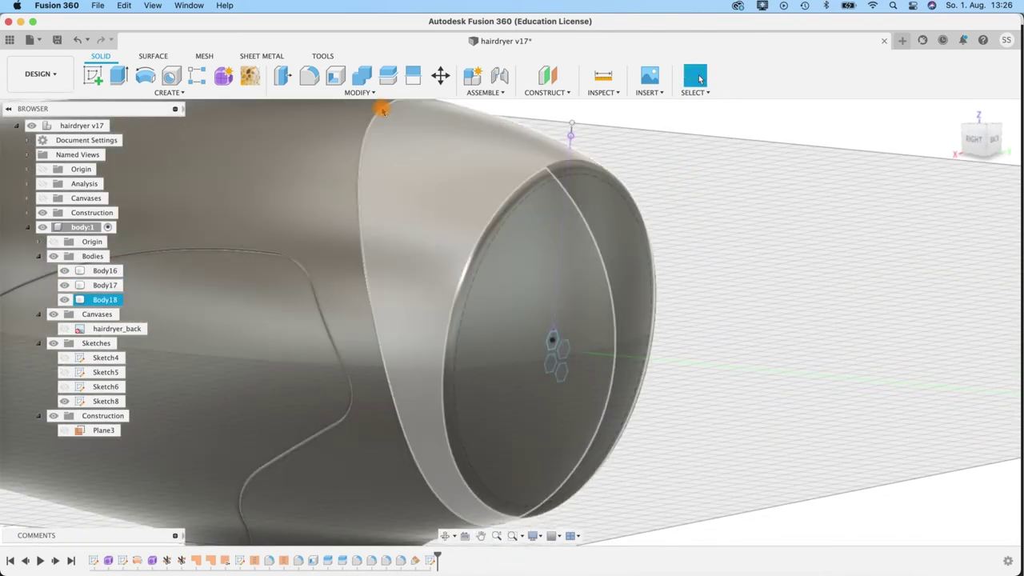
click(387, 74)
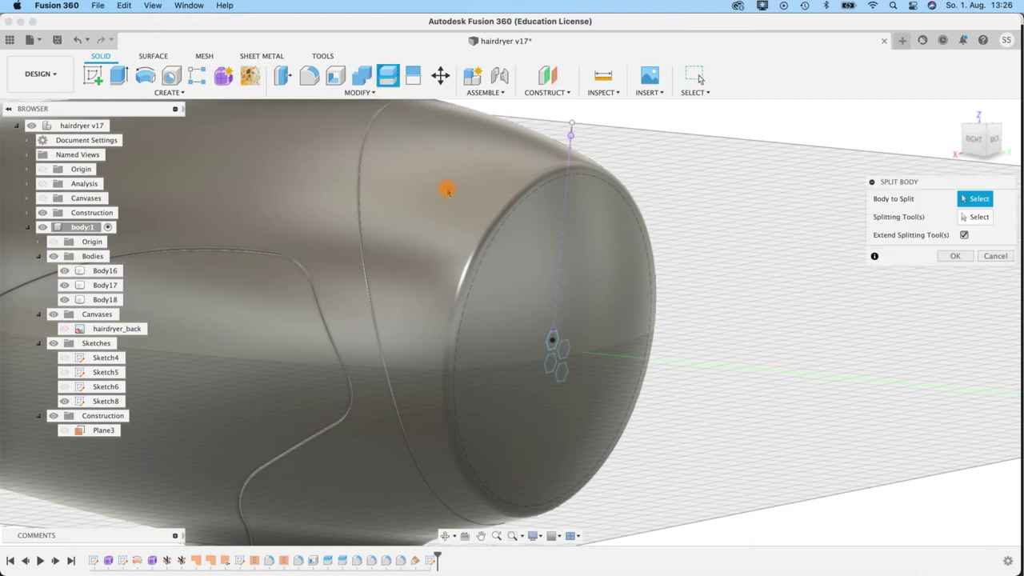
click(64, 271)
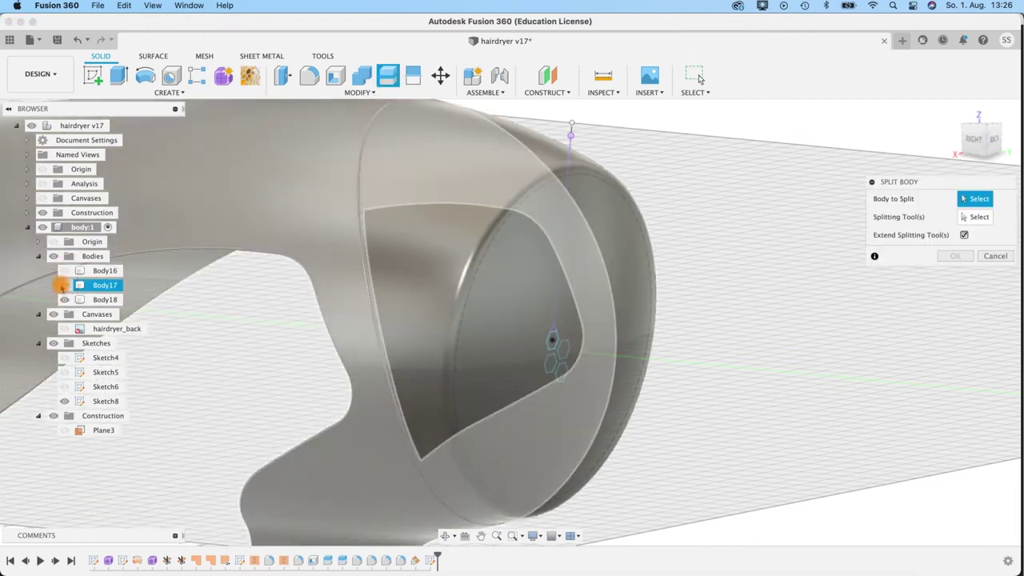
click(64, 284)
shift+middle_drag(738, 251, 547, 201)
click(469, 173)
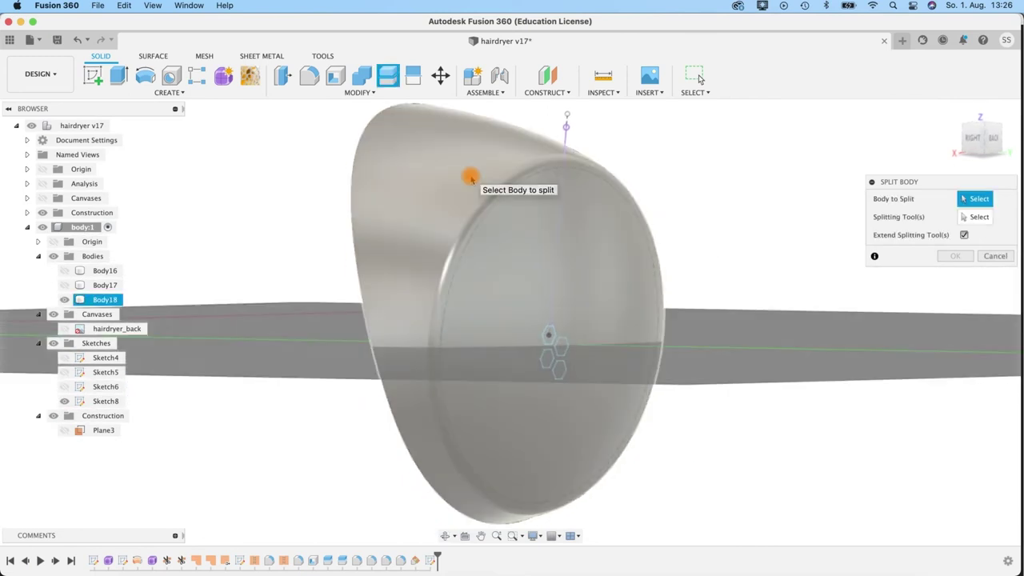
click(999, 216)
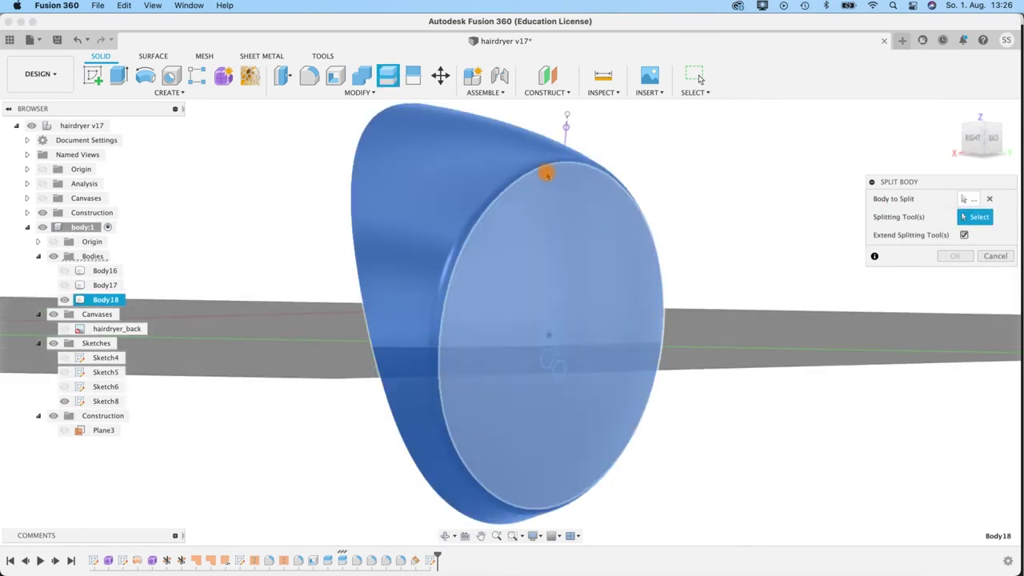
shift+middle_drag(741, 244, 356, 308)
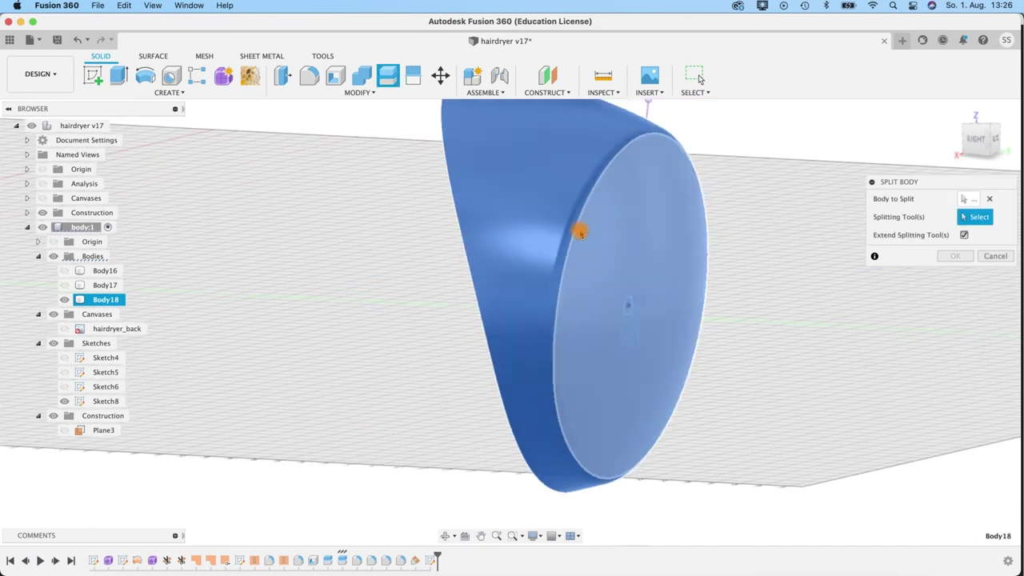
click(66, 300)
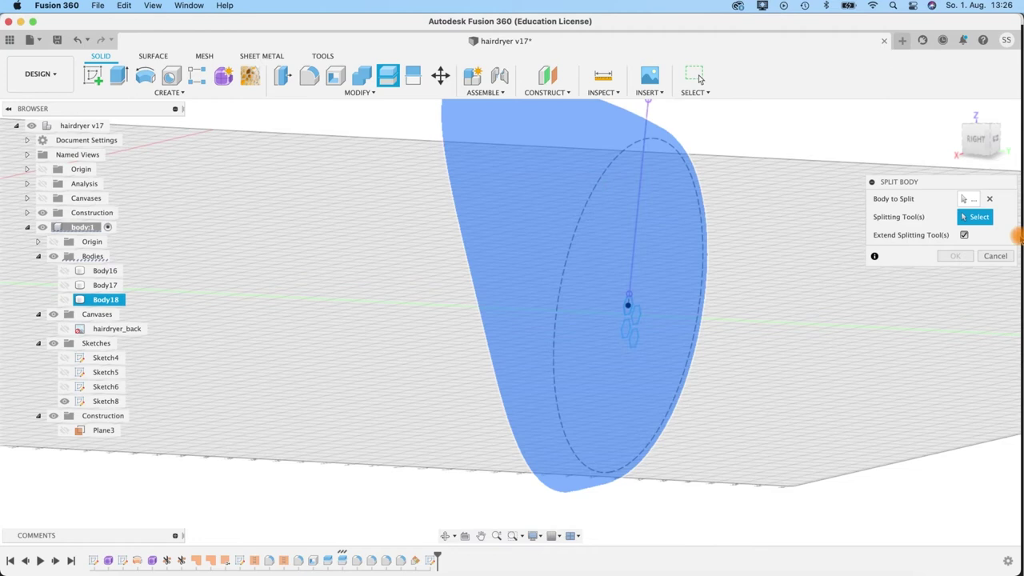
click(993, 256)
- Edit Sketch8 to turn the 64 mm construction circle back into normal geometry, and finish the sketch
right_click(96, 401)
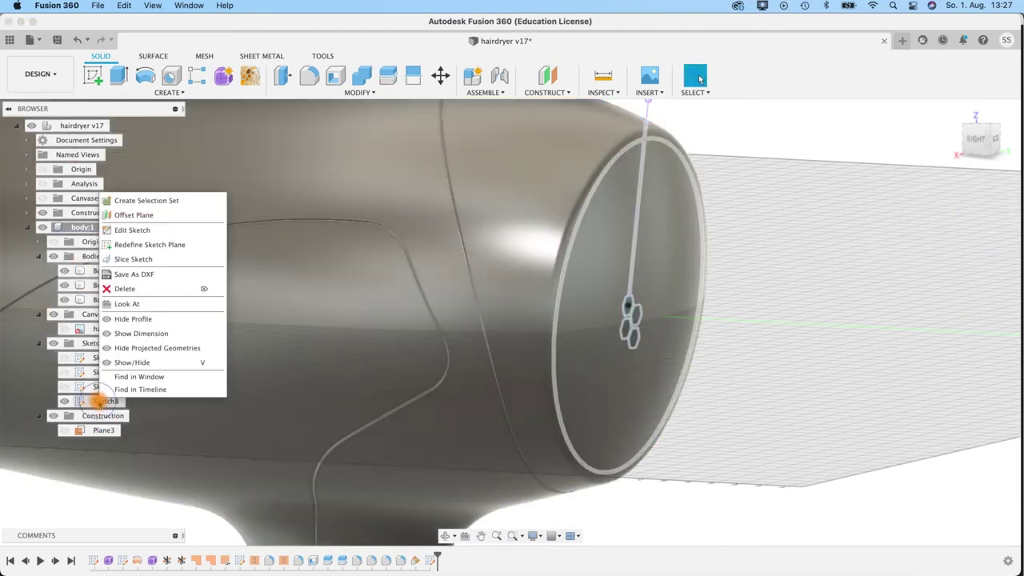
click(117, 230)
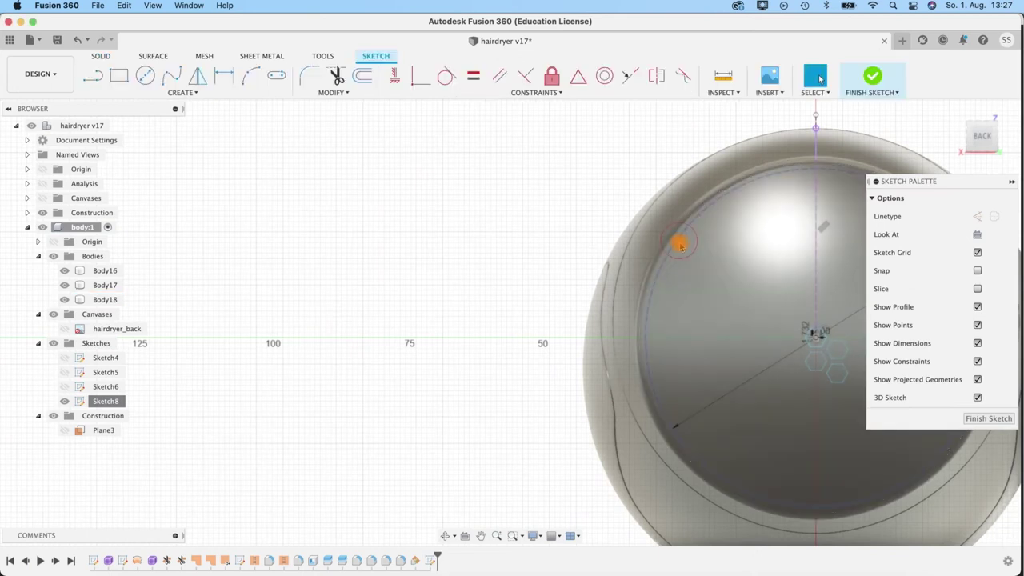
click(680, 246)
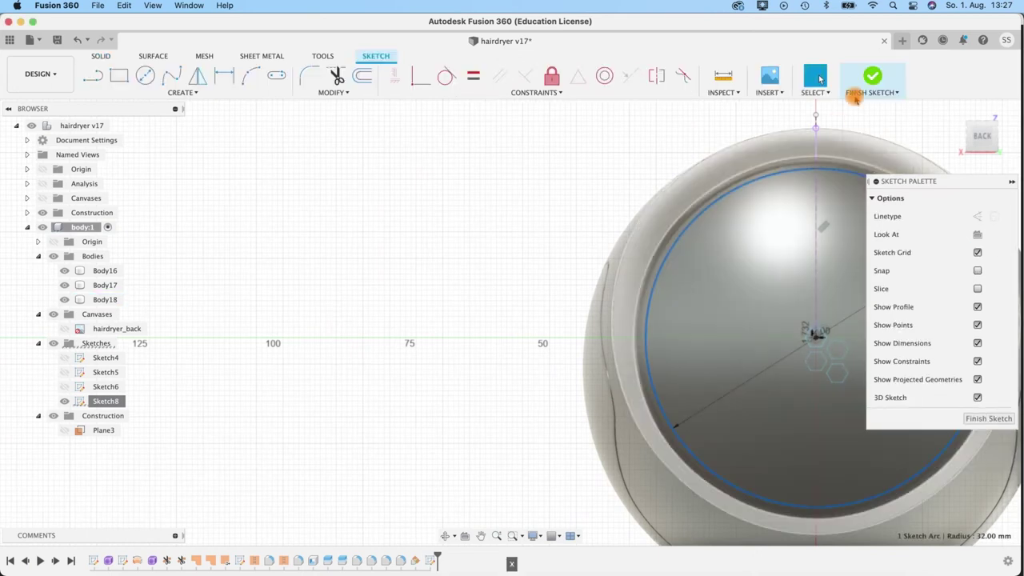
click(872, 75)
shift+middle_drag(547, 267, 572, 229)
click(872, 76)
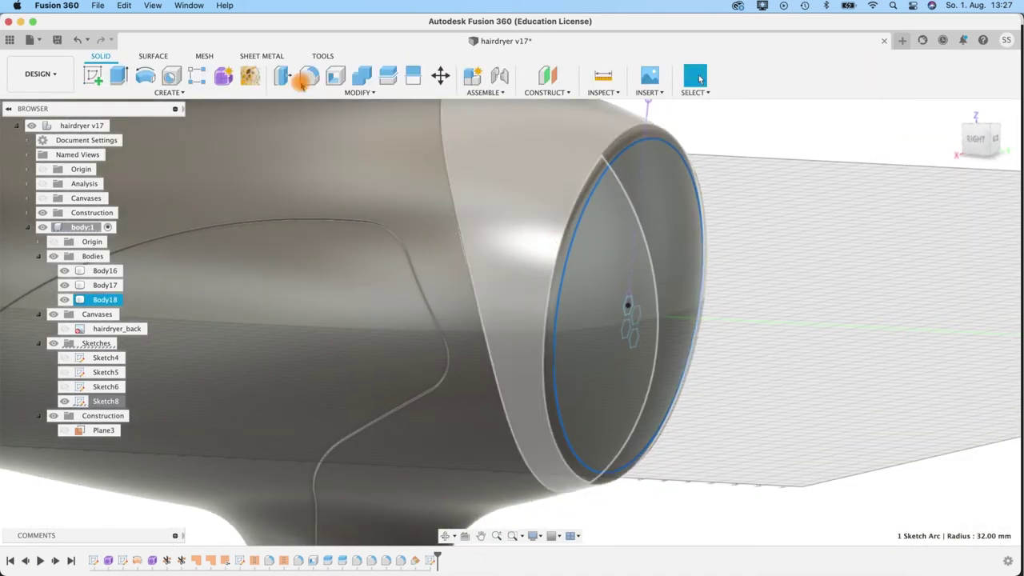
- Split the hairdryer's rear body, Body18, using the 64 mm sketch circle as the splitting tool
click(387, 75)
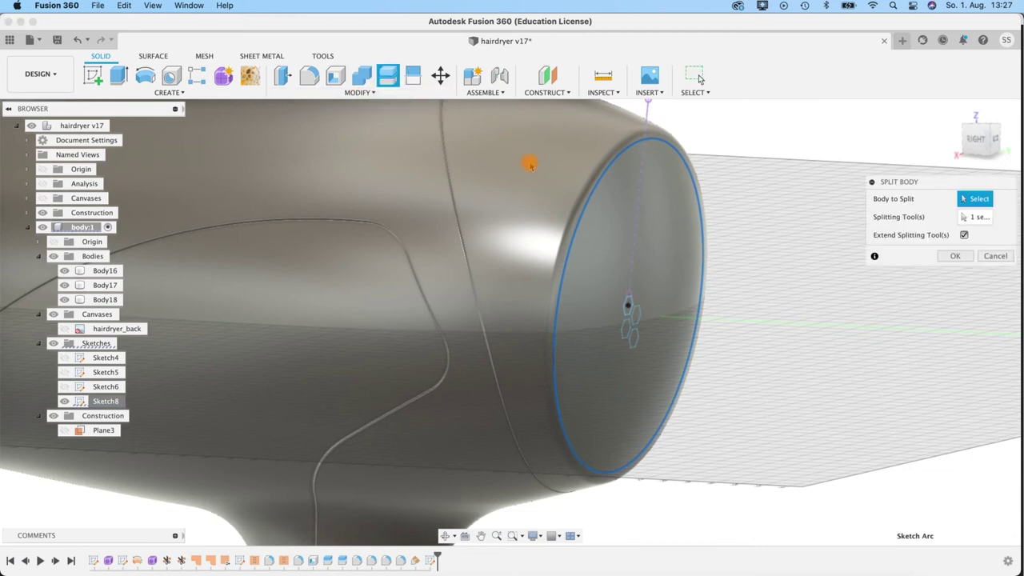
click(532, 168)
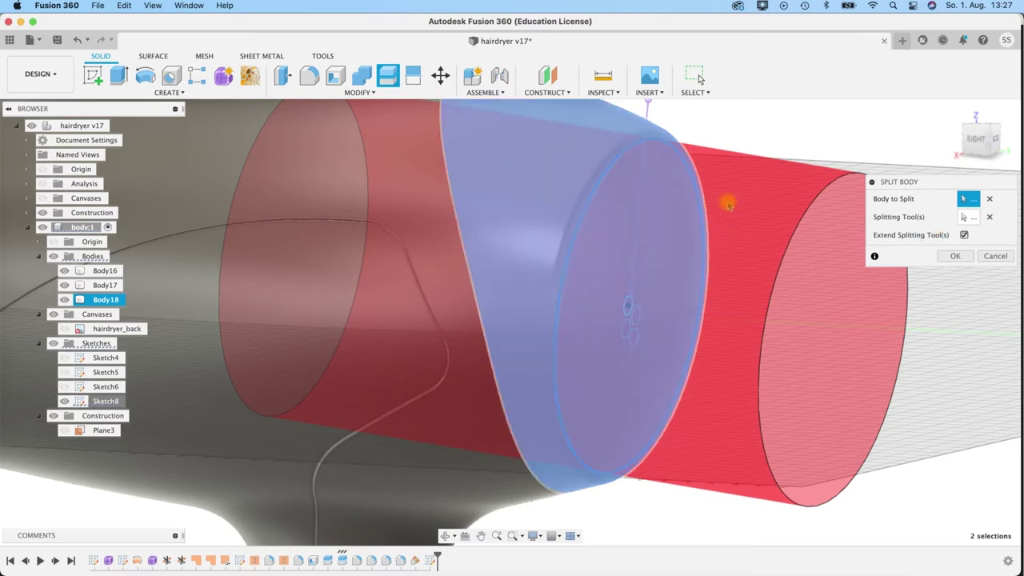
click(987, 221)
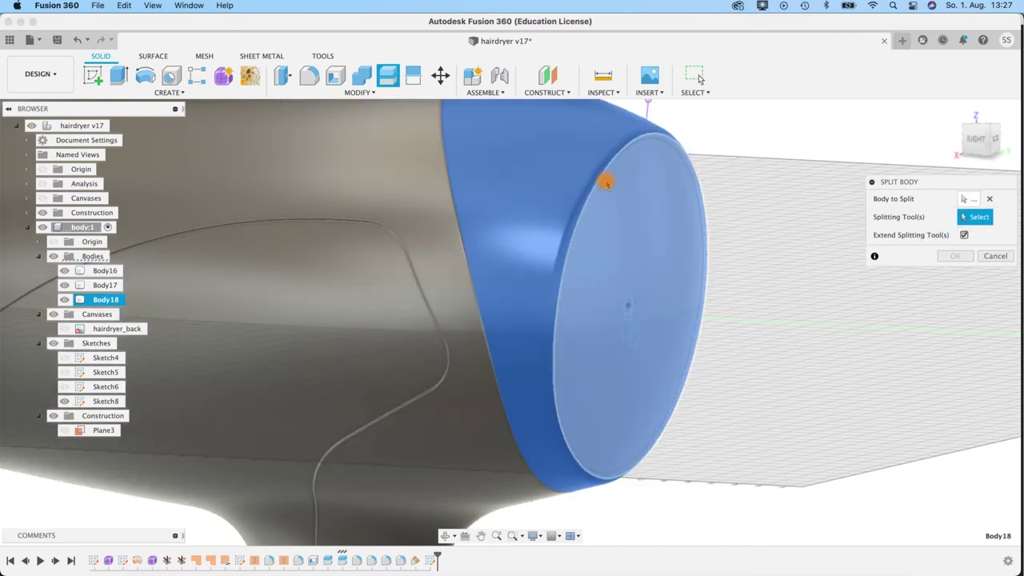
click(388, 189)
mouse_move(936, 441)
shift+middle_down()
mouse_move(851, 439)
mouse_move(923, 432)
shift+middle_up()
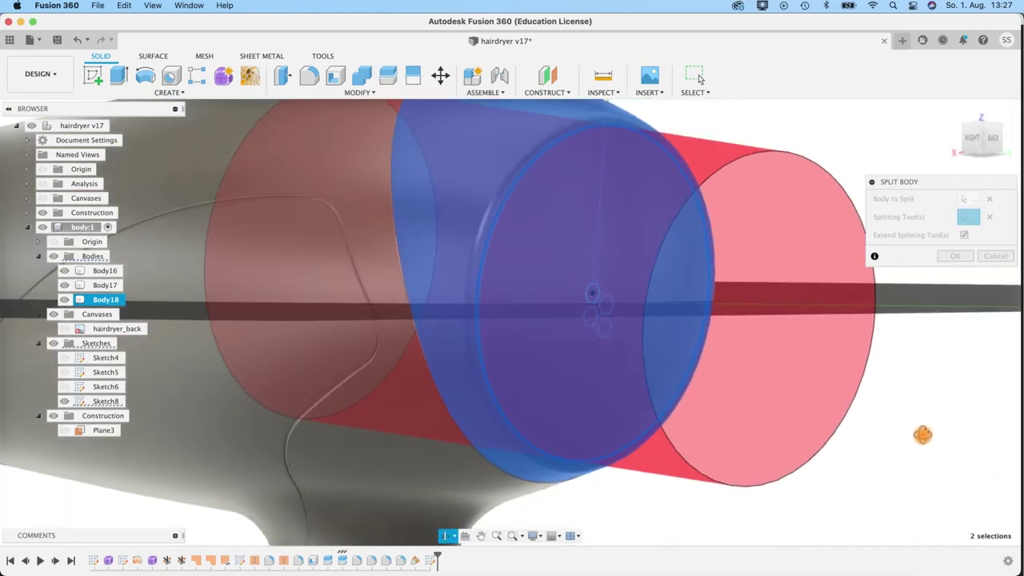
click(955, 255)
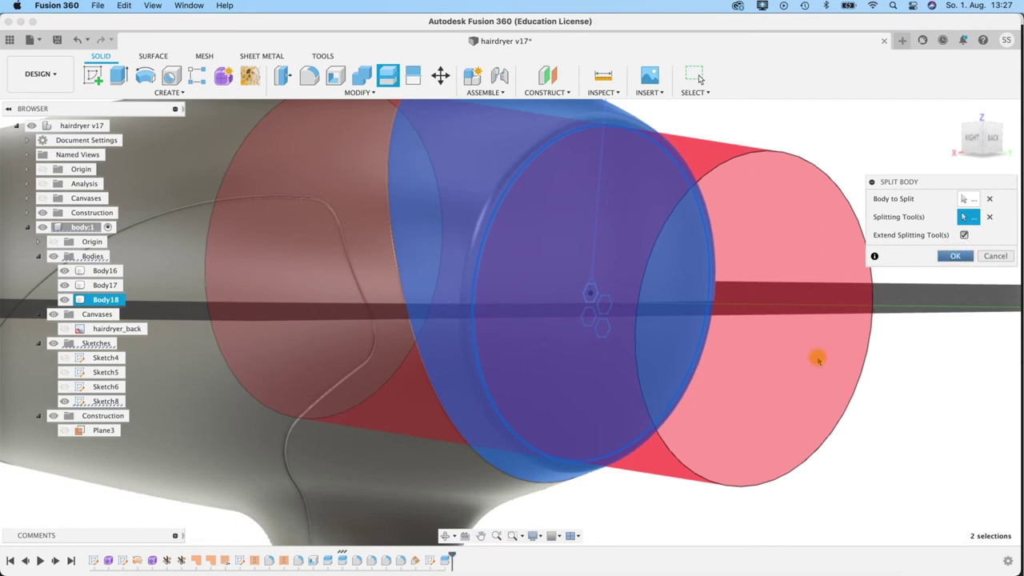
- Hide Body16, Body17 and Body20 so only the split-off rear disc remains, and show Sketch8
scroll(759, 406, down, 5)
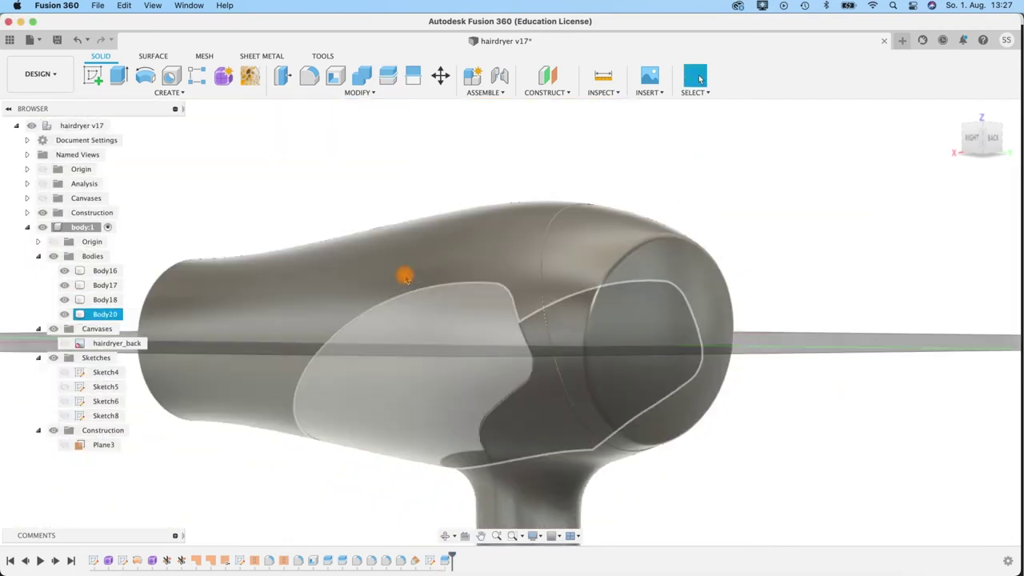
click(64, 300)
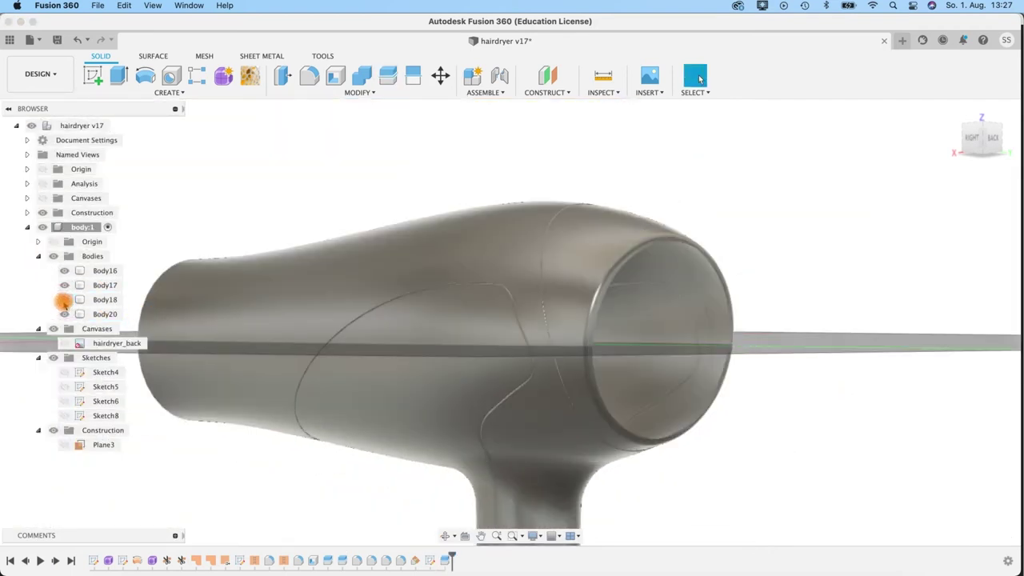
click(64, 300)
click(64, 285)
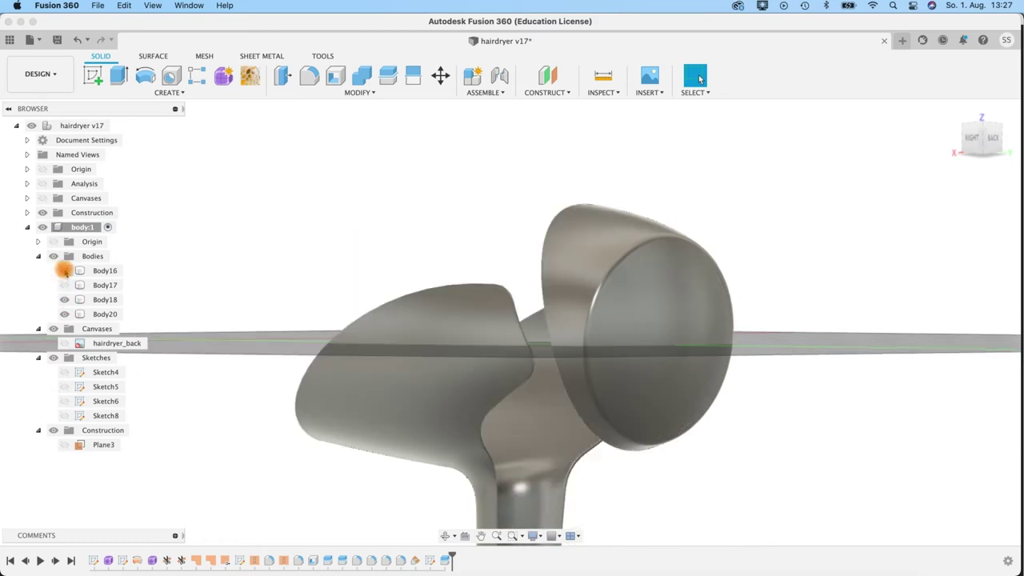
click(64, 270)
click(64, 313)
click(742, 318)
shift+middle_drag(744, 318, 130, 428)
click(64, 416)
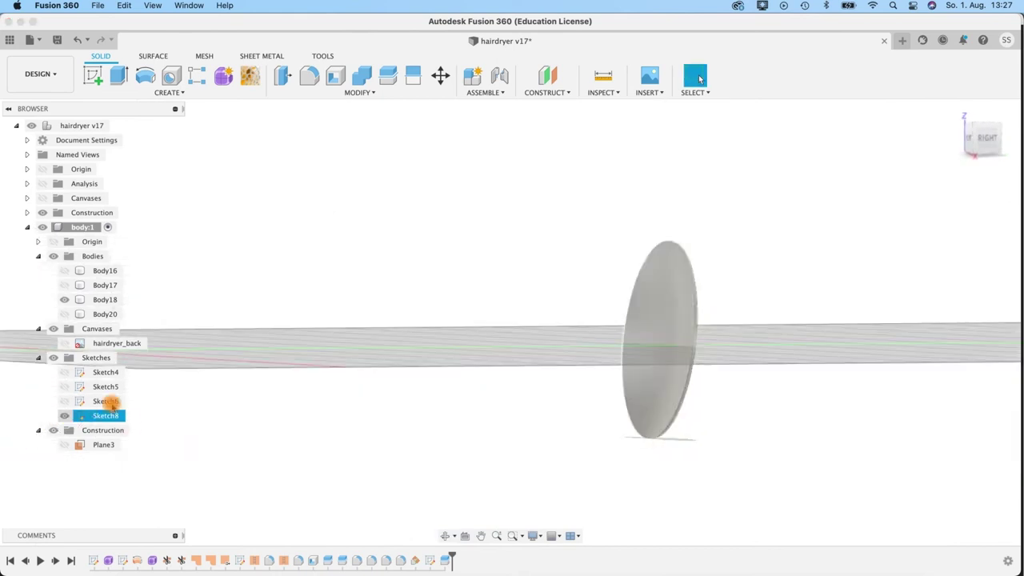
- Start an Extrude on the four hexagon profiles of Sketch8 at the disc's centre
scroll(409, 435, up, 4)
mouse_move(425, 361)
middle_down()
mouse_move(320, 397)
mouse_move(331, 407)
middle_up()
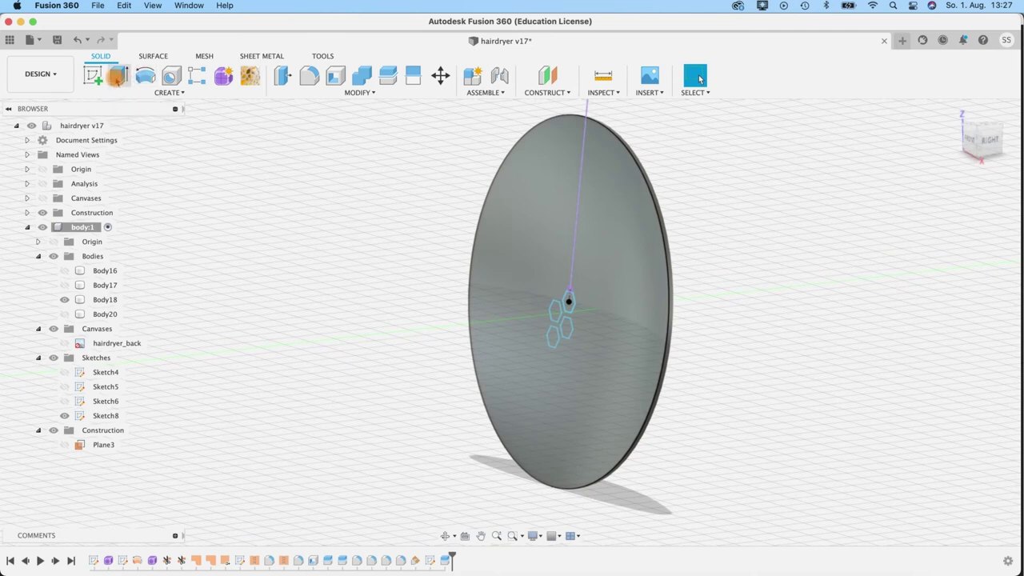
click(118, 76)
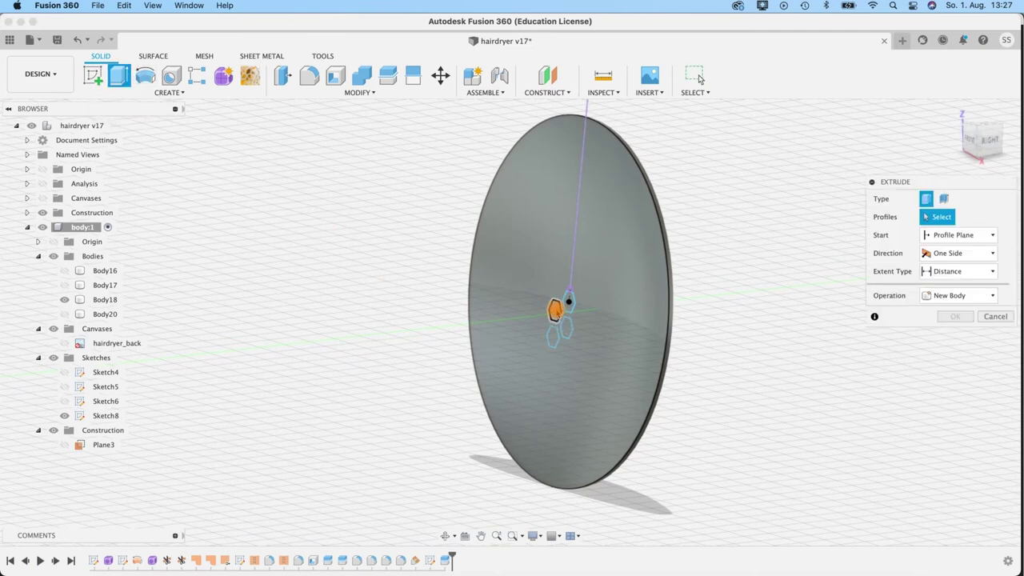
click(553, 337)
click(553, 340)
click(567, 328)
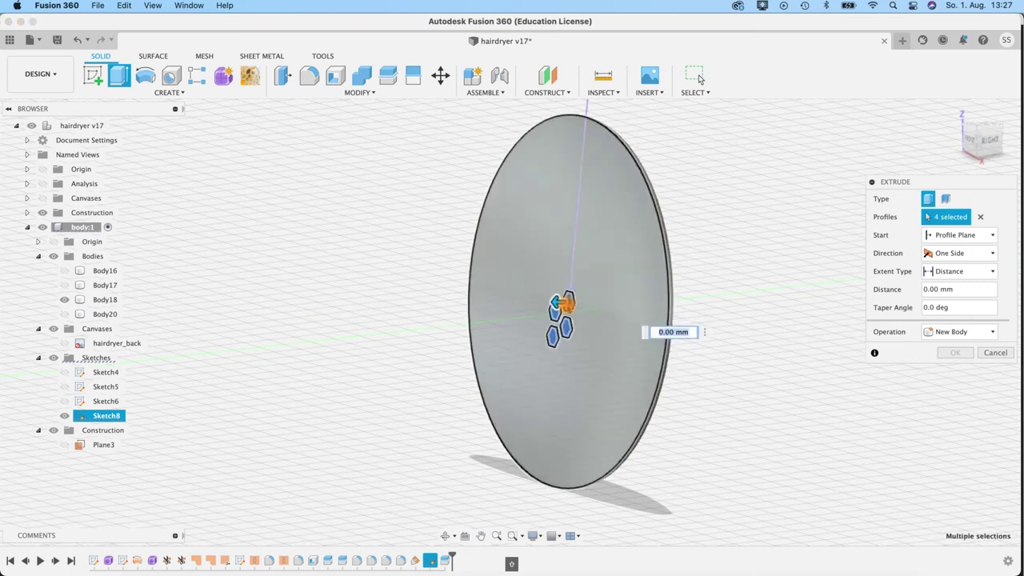
scroll(568, 304, up, 5)
click(570, 294)
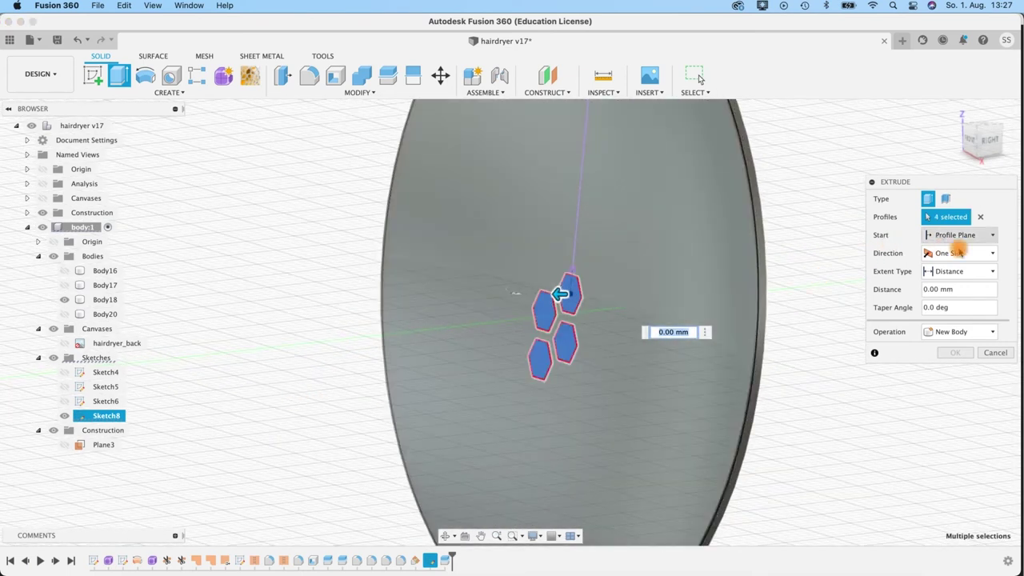
- Cut the four hexagons through the rear disc with a symmetric extrusion of about 8.5 mm per side
click(958, 253)
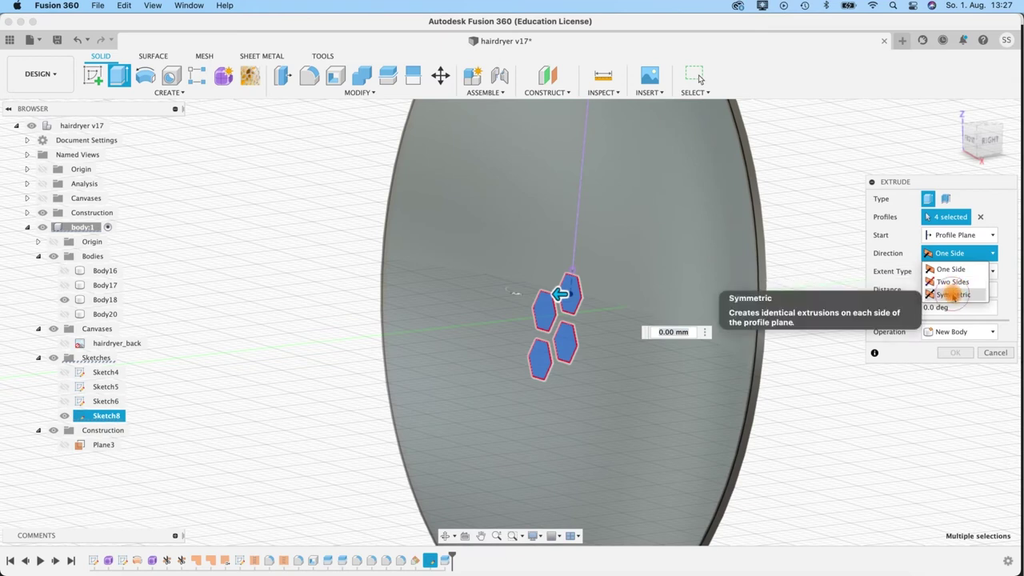
click(953, 294)
drag(560, 294, 418, 293)
middle_drag(418, 293, 300, 193)
middle_drag(337, 345, 341, 349)
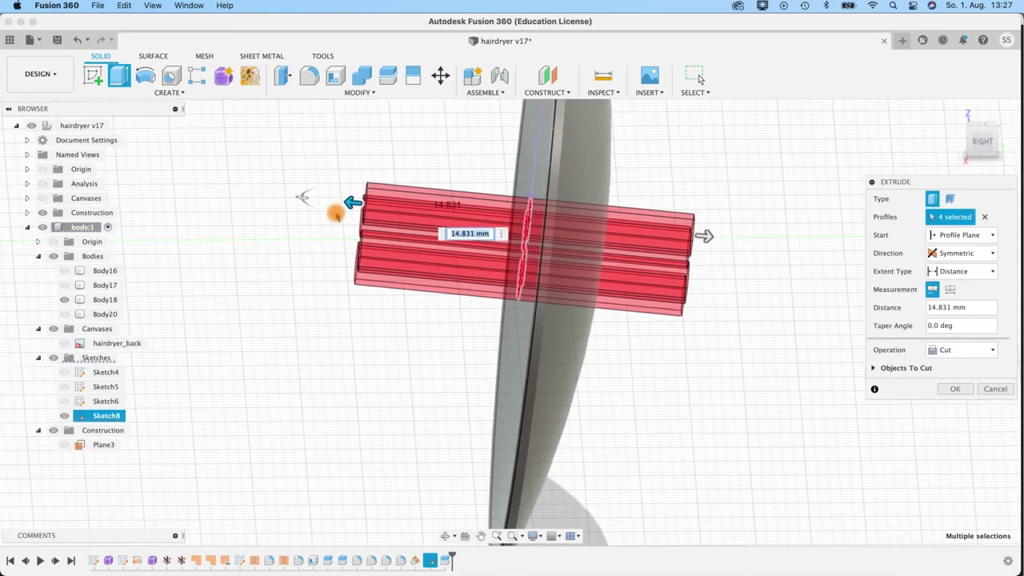
drag(345, 201, 420, 208)
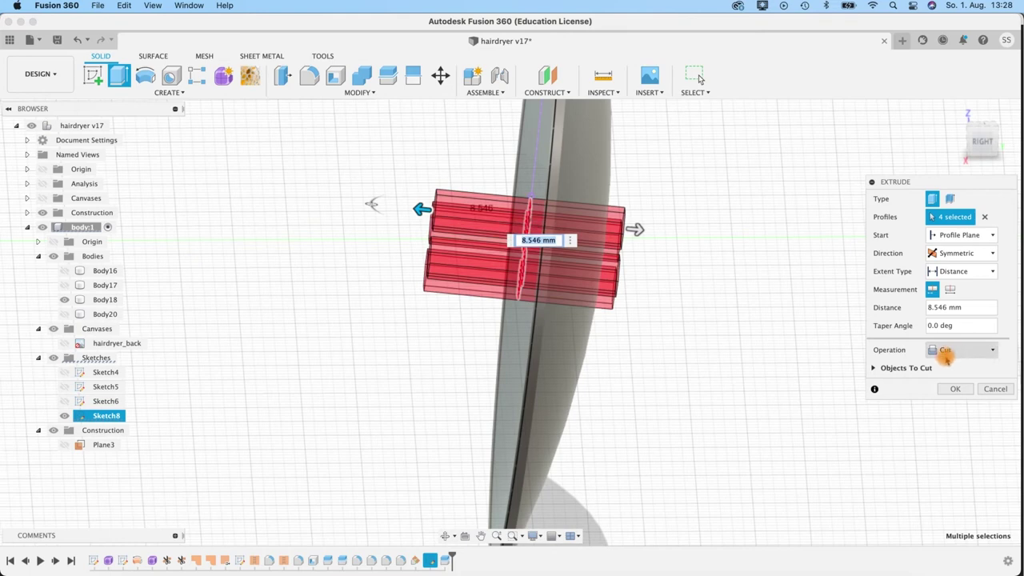
scroll(685, 294, down, 3)
shift+middle_drag(681, 312, 737, 295)
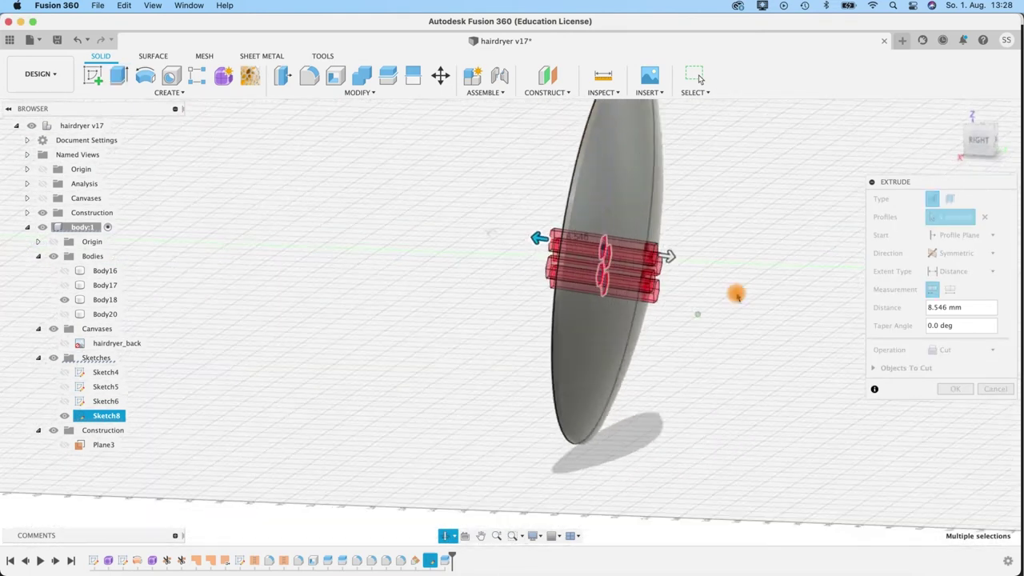
middle_drag(659, 368, 585, 437)
click(961, 387)
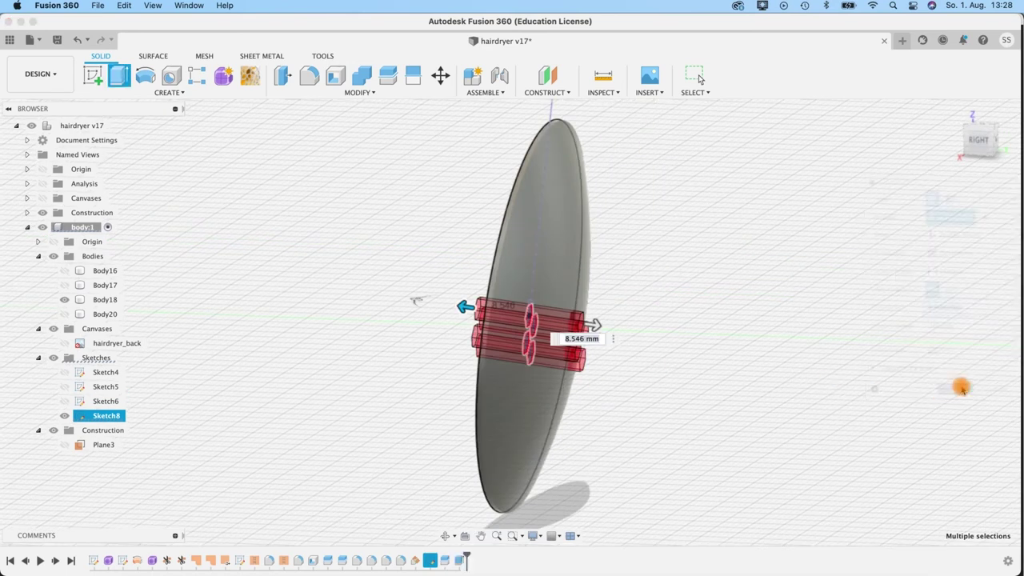
key(Return)
- Start a rectangular feature pattern of the hexagon cut, using the red horizontal axis as its direction
mouse_move(699, 360)
shift+middle_down()
mouse_move(648, 347)
mouse_move(460, 372)
shift+middle_up()
shift+middle_drag(726, 411, 779, 346)
click(164, 92)
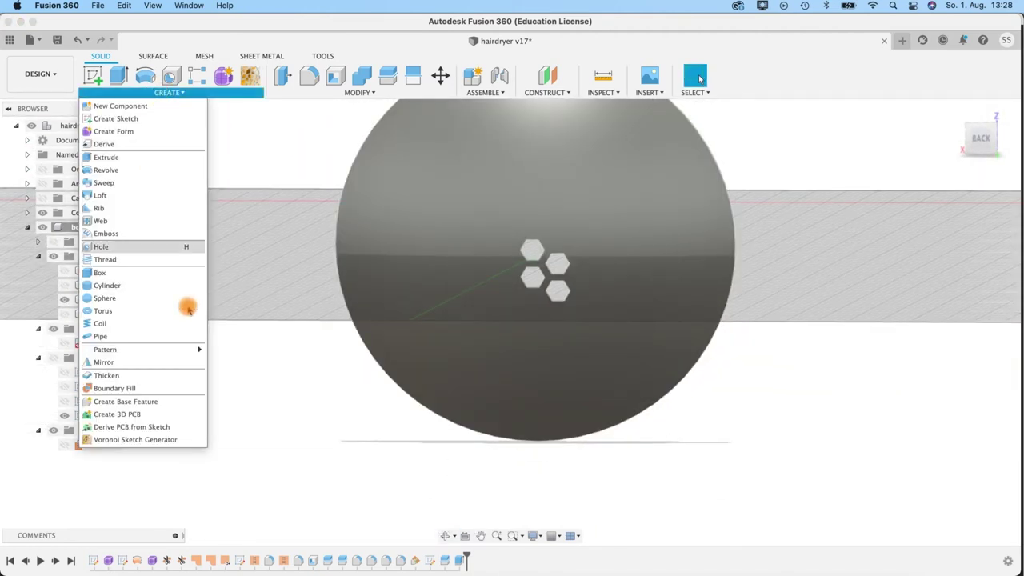
mouse_move(170, 352)
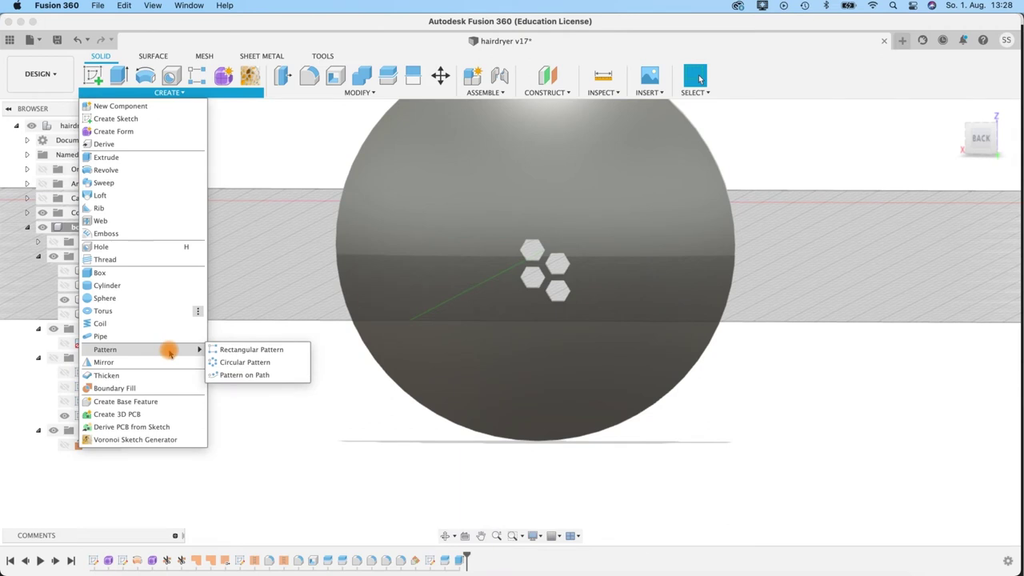
click(225, 350)
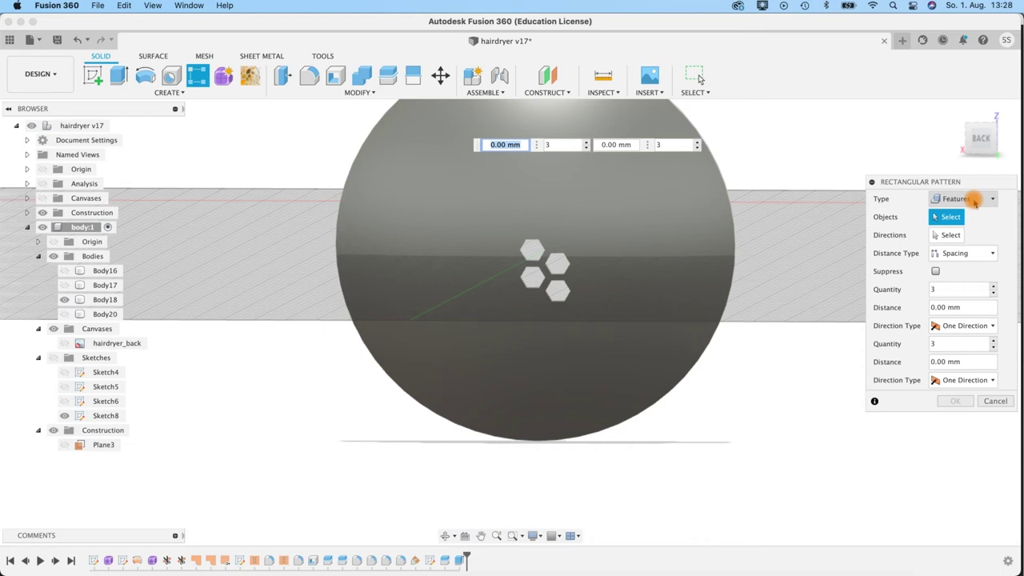
click(974, 202)
click(966, 200)
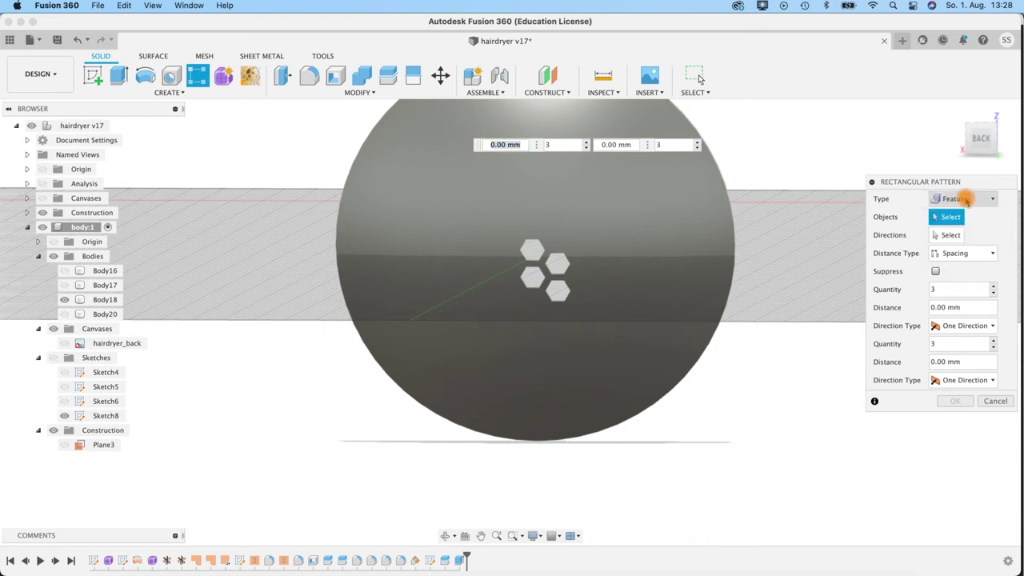
click(460, 561)
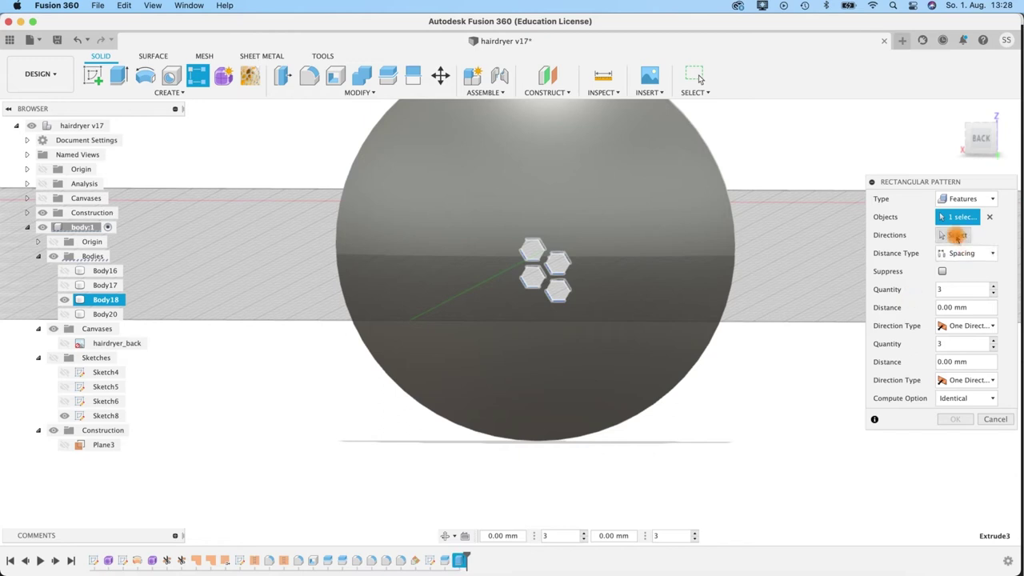
click(957, 238)
shift+middle_drag(725, 410, 712, 430)
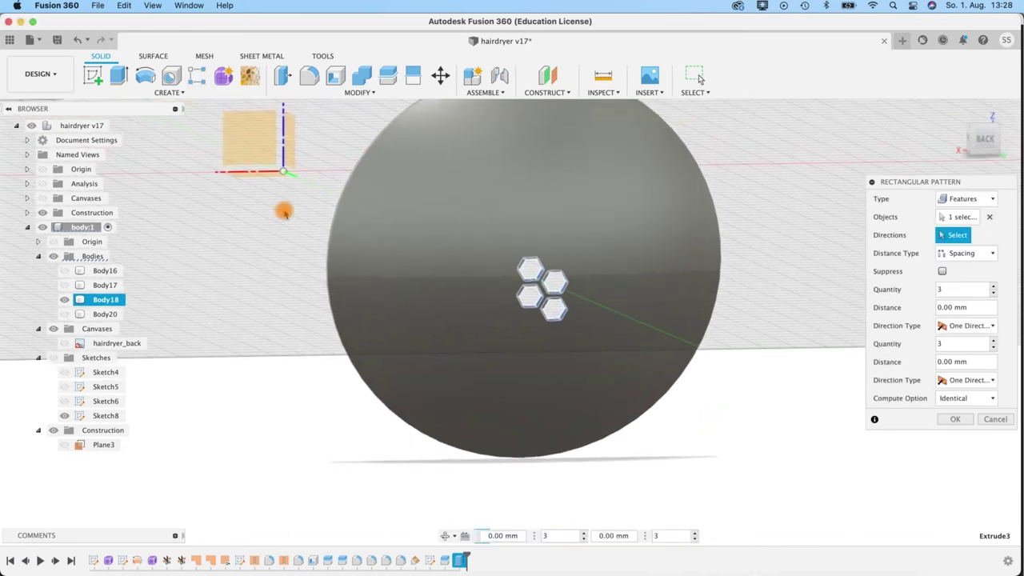
click(247, 170)
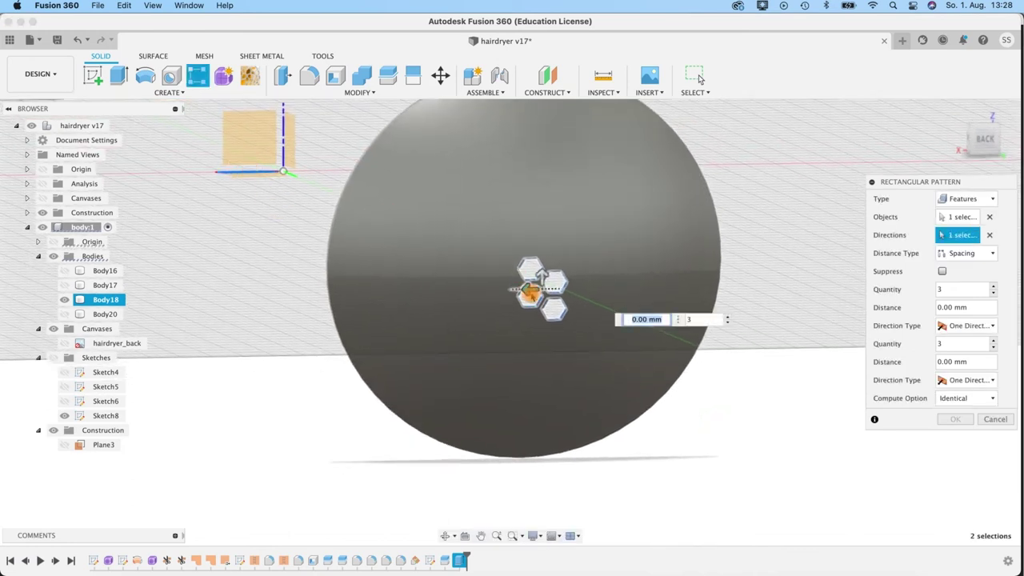
- Space the pattern about 7.7 mm horizontally and 5.2 mm vertically, and make both directions symmetric
key(Tab)
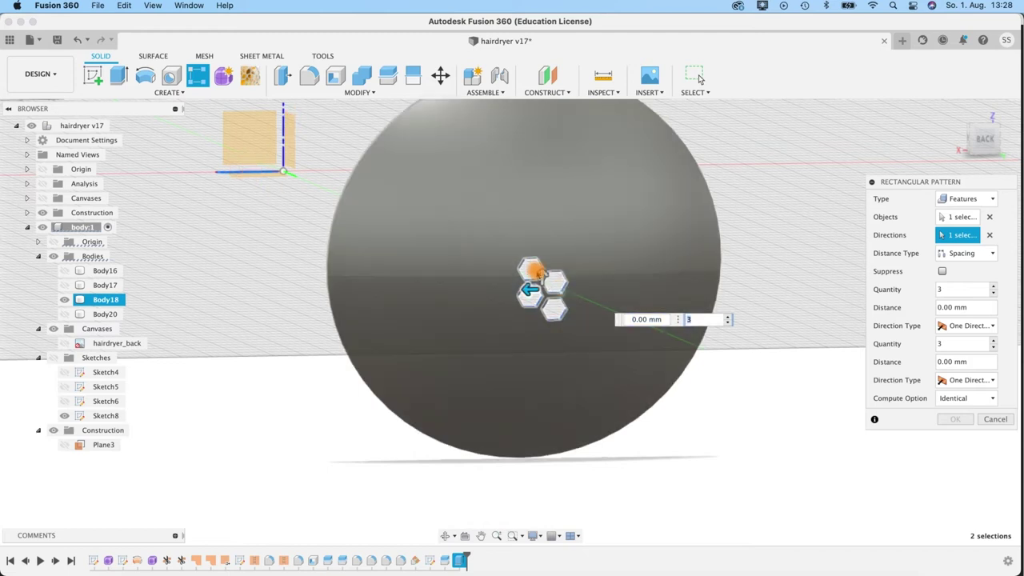
drag(543, 277, 543, 244)
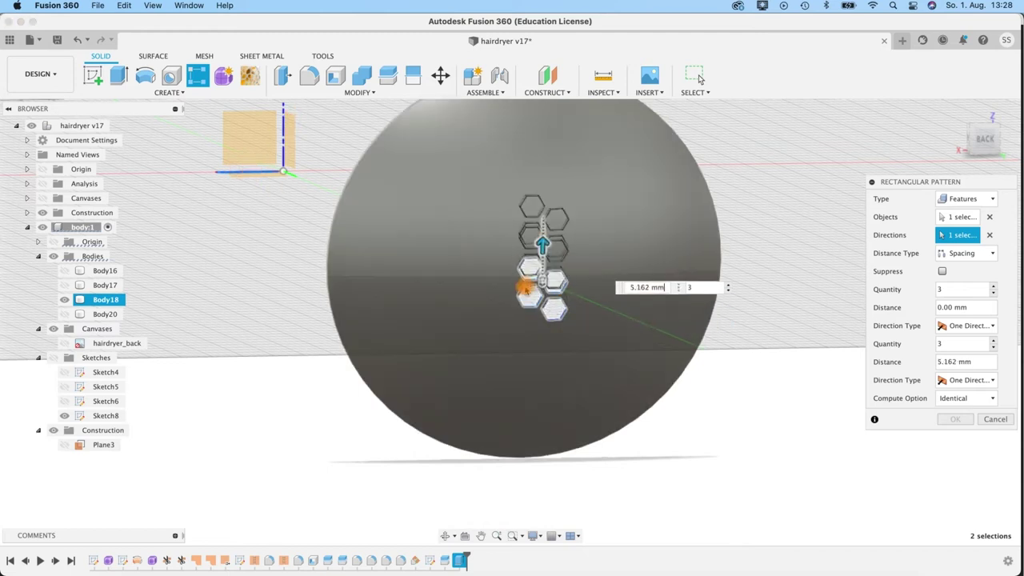
drag(526, 293, 480, 293)
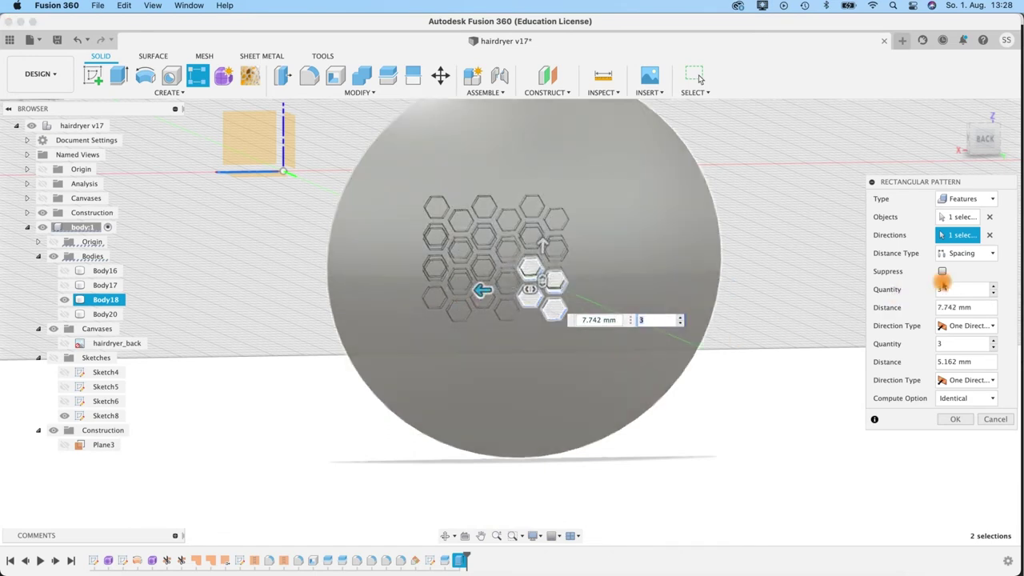
click(992, 326)
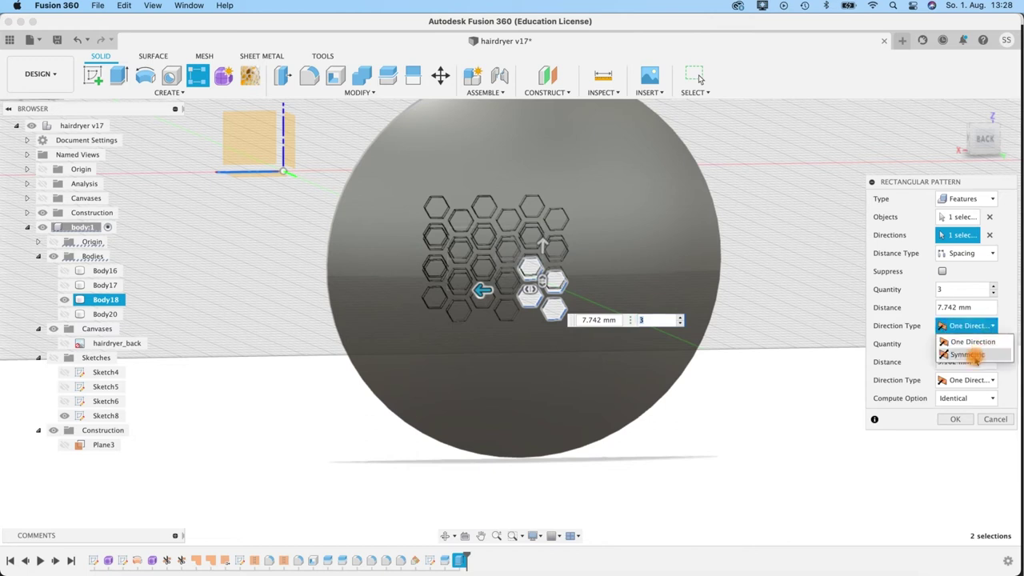
click(975, 357)
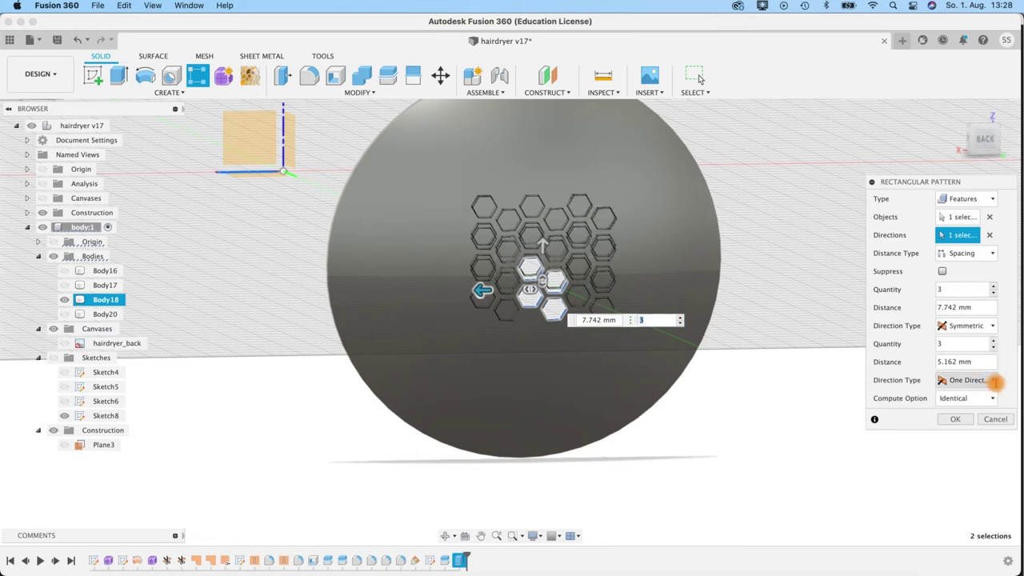
click(992, 382)
click(972, 408)
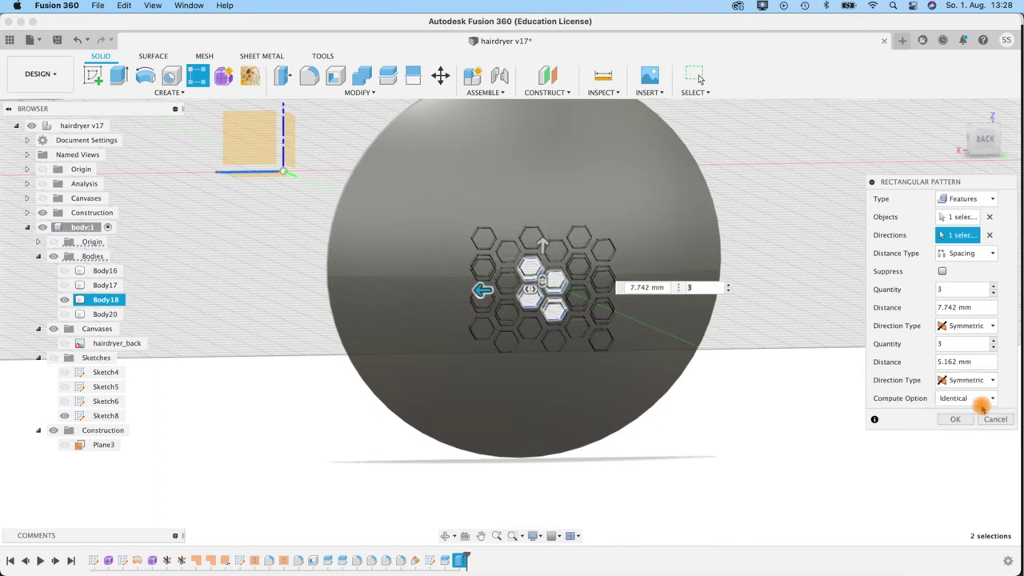
- Widen the pattern's vertical spacing to about 8.8 mm and set its horizontal spacing to 8 mm
scroll(714, 362, up, 3)
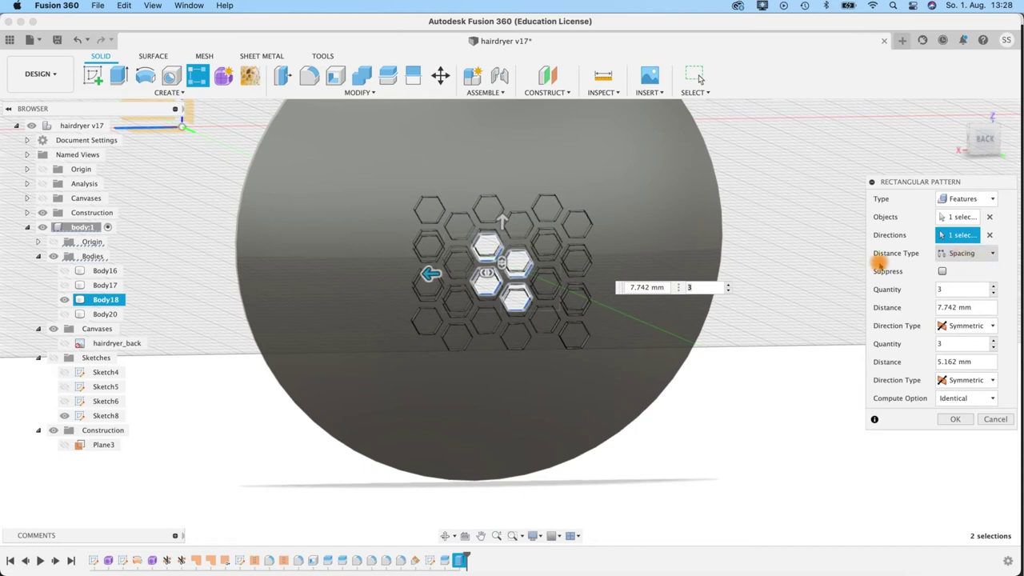
drag(507, 226, 506, 190)
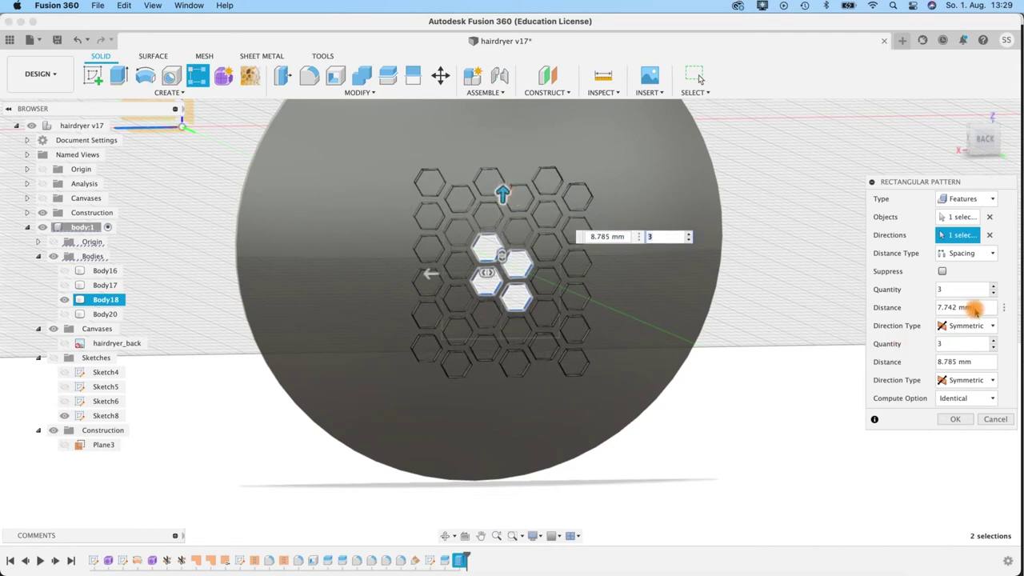
drag(975, 311, 932, 309)
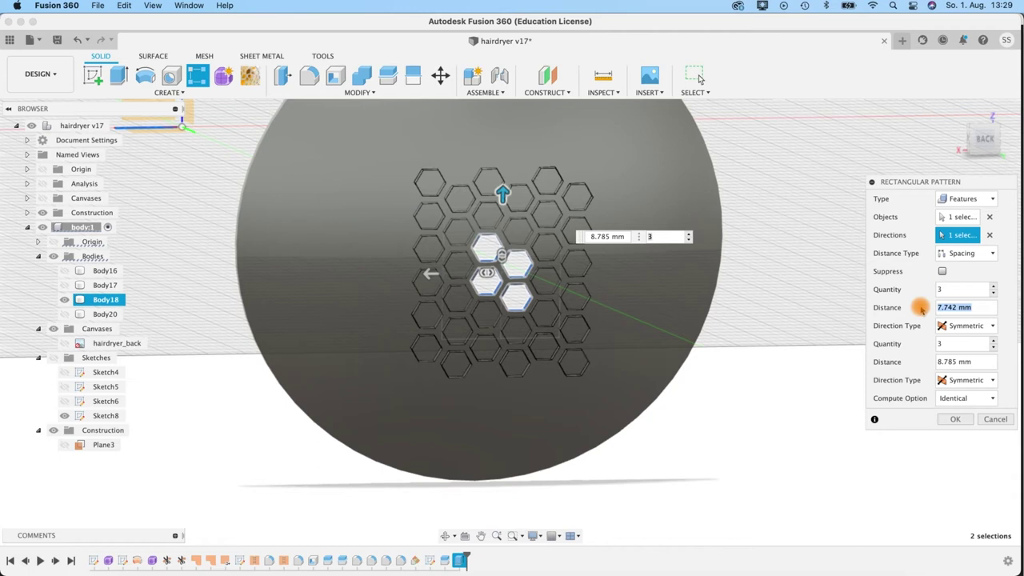
text(8.928)
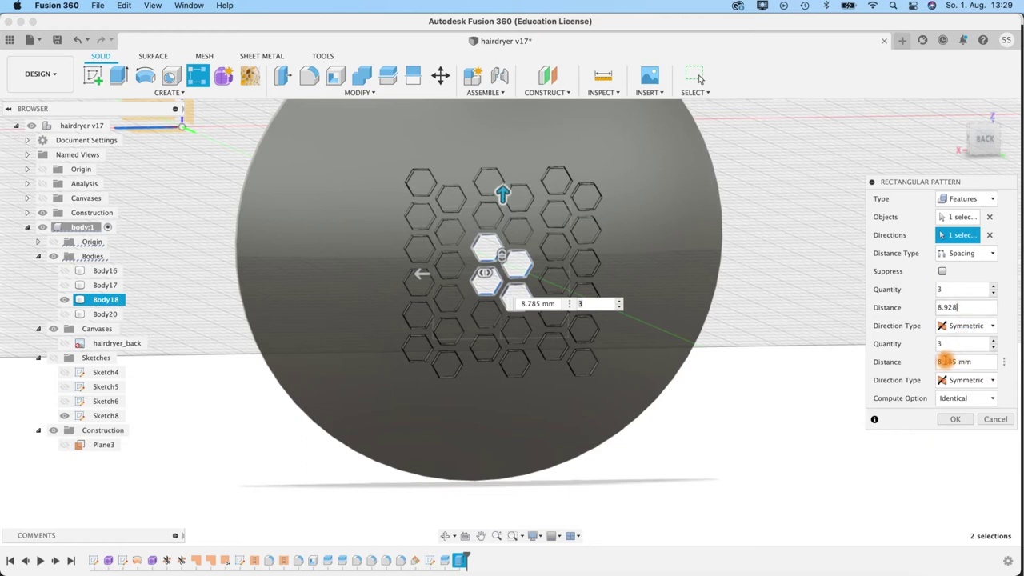
click(967, 307)
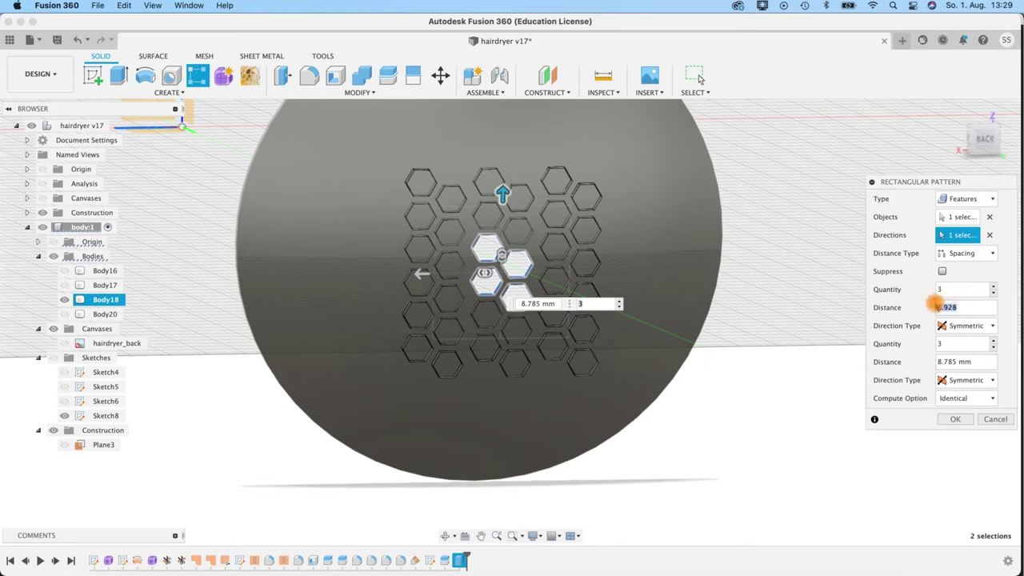
text(8)
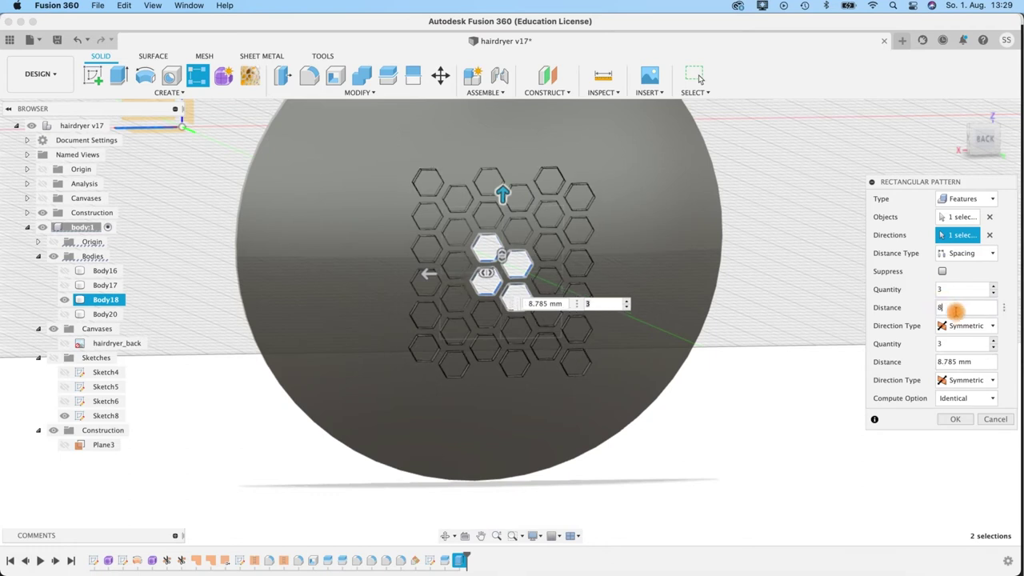
- Set the hexagon pattern's vertical spacing to 8.928 mm
drag(962, 361, 952, 362)
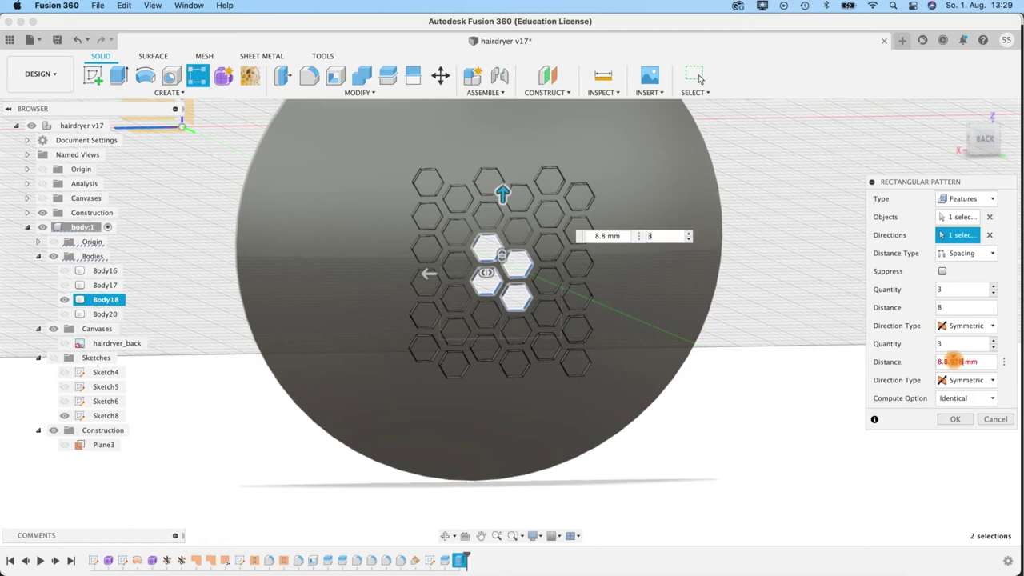
shift+middle_drag(724, 371, 720, 367)
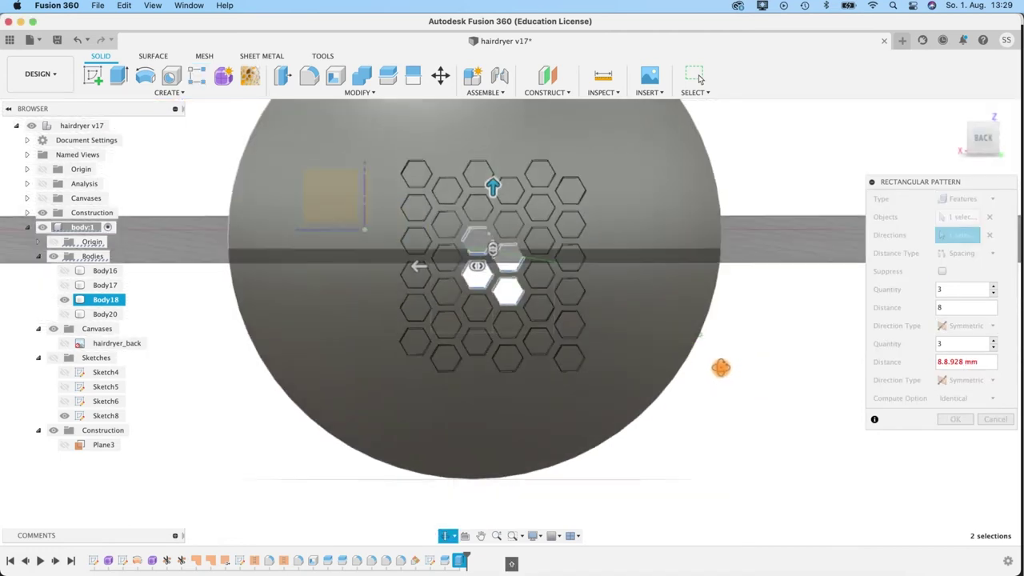
click(957, 367)
click(946, 361)
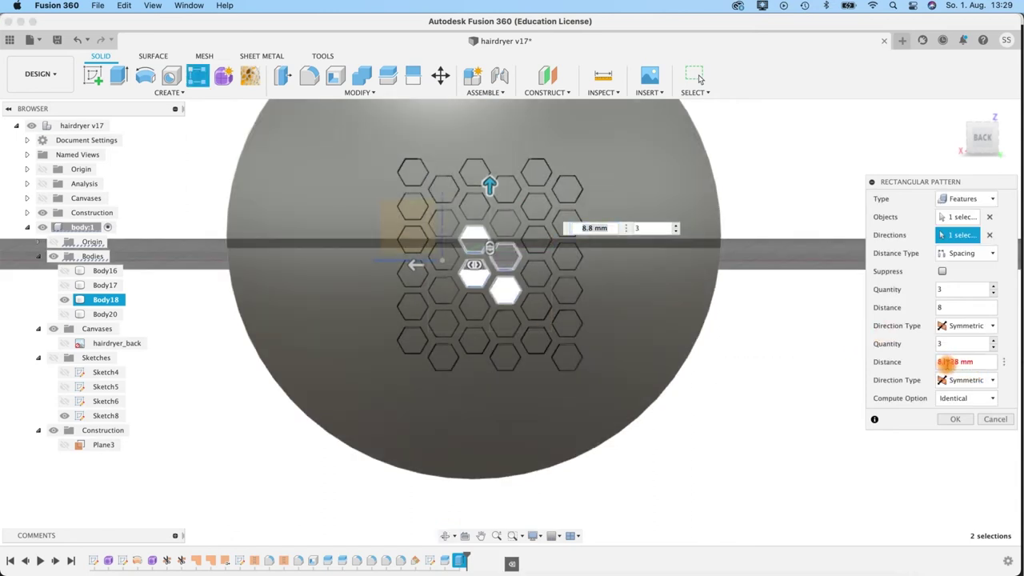
key(Return)
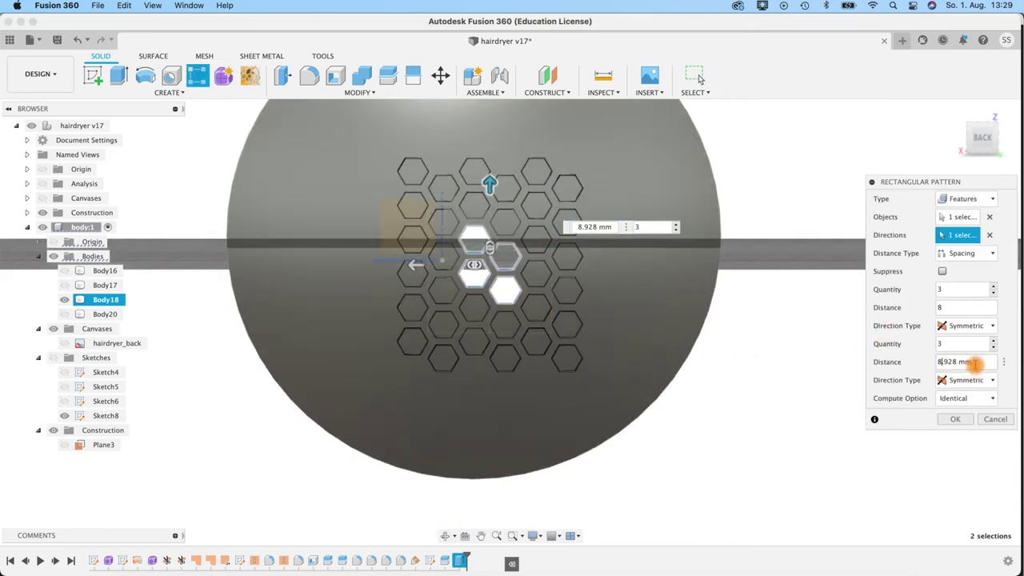
- Set the hexagon pattern's horizontal quantity to 8
click(993, 288)
click(993, 288)
click(993, 288)
click(992, 288)
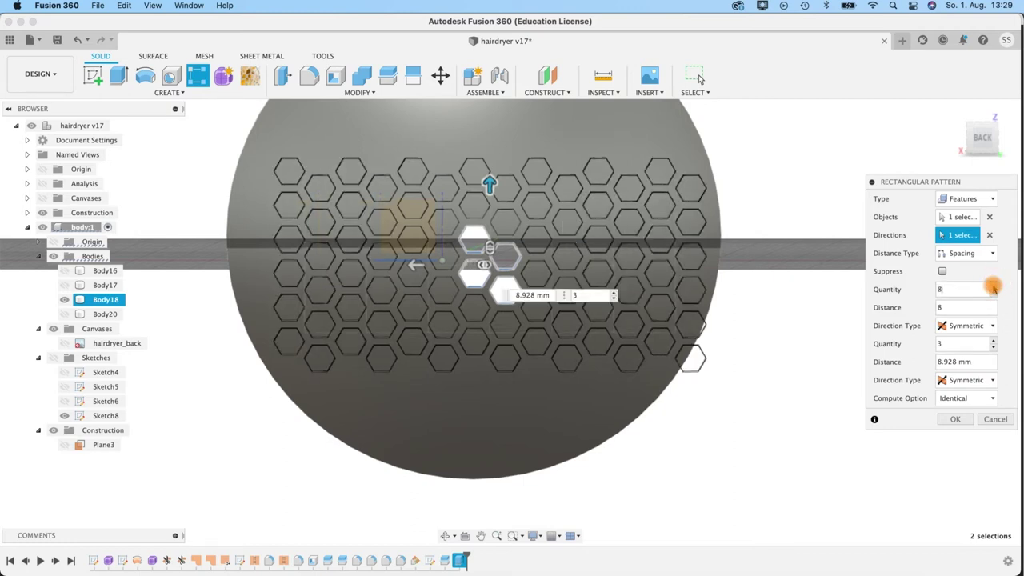
click(992, 287)
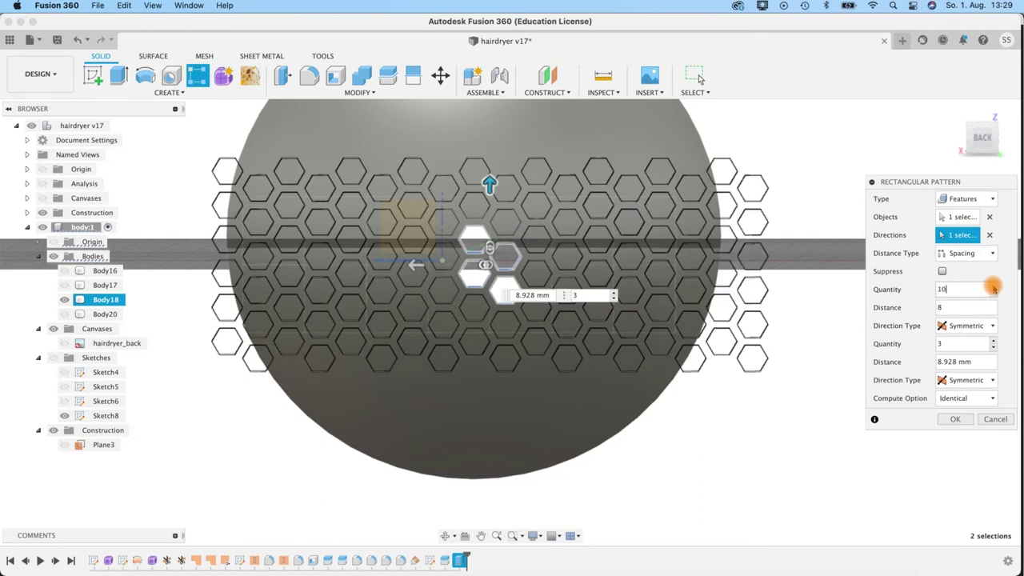
click(993, 293)
click(992, 293)
- Set the pattern's vertical quantity to 9 and raise its horizontal quantity to 9 so it covers the whole disc
click(993, 340)
click(993, 341)
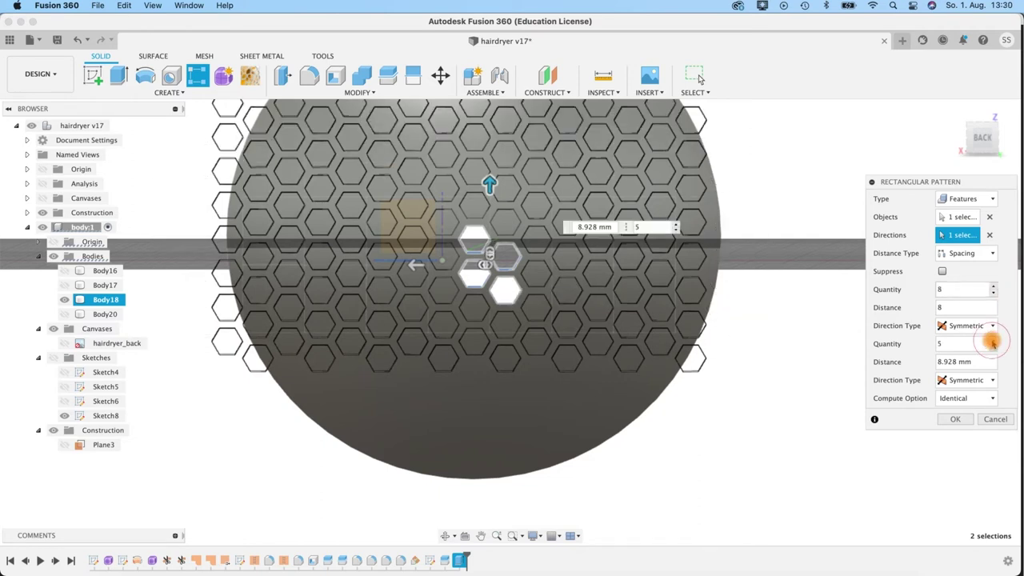
click(993, 340)
click(992, 340)
click(993, 341)
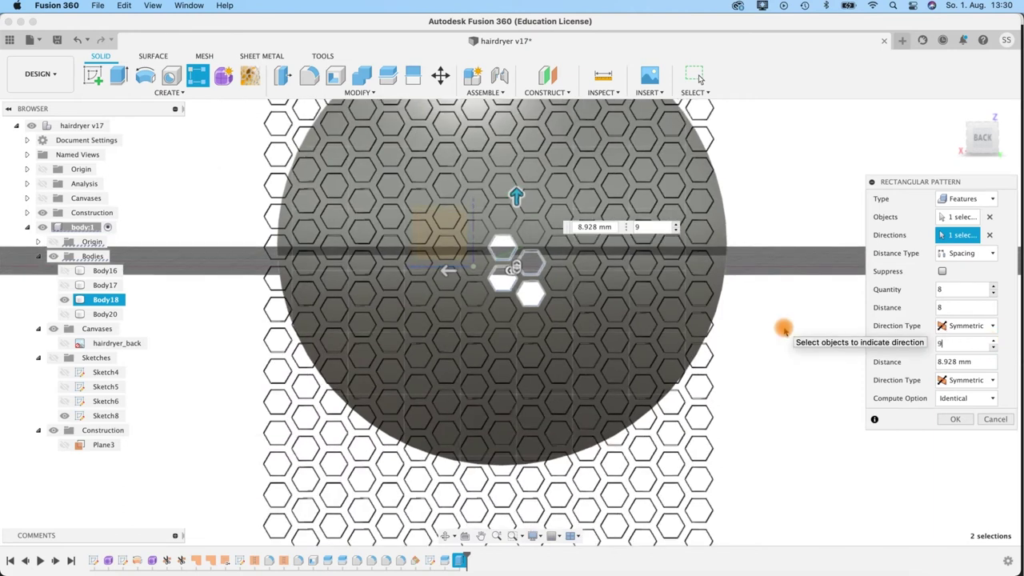
click(993, 288)
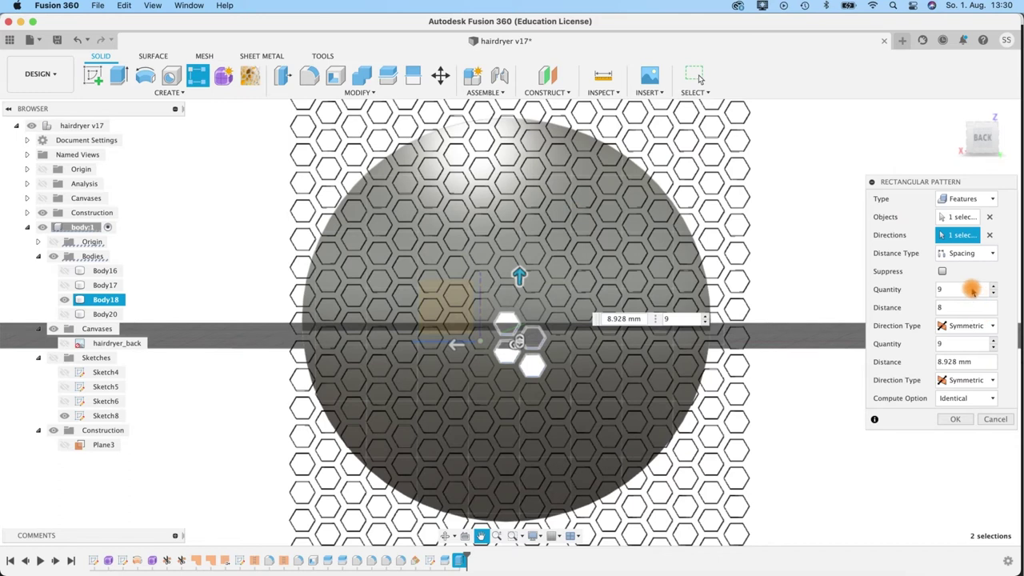
- Keep the pattern's 8 mm and 8.928 mm spacings and the Identical compute option, and create the pattern
click(943, 305)
click(948, 361)
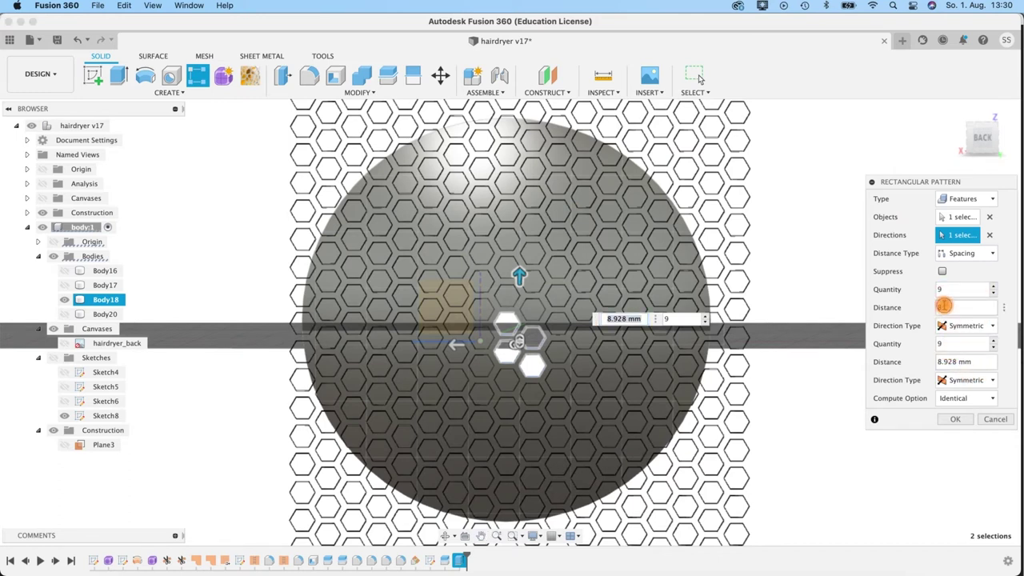
click(944, 309)
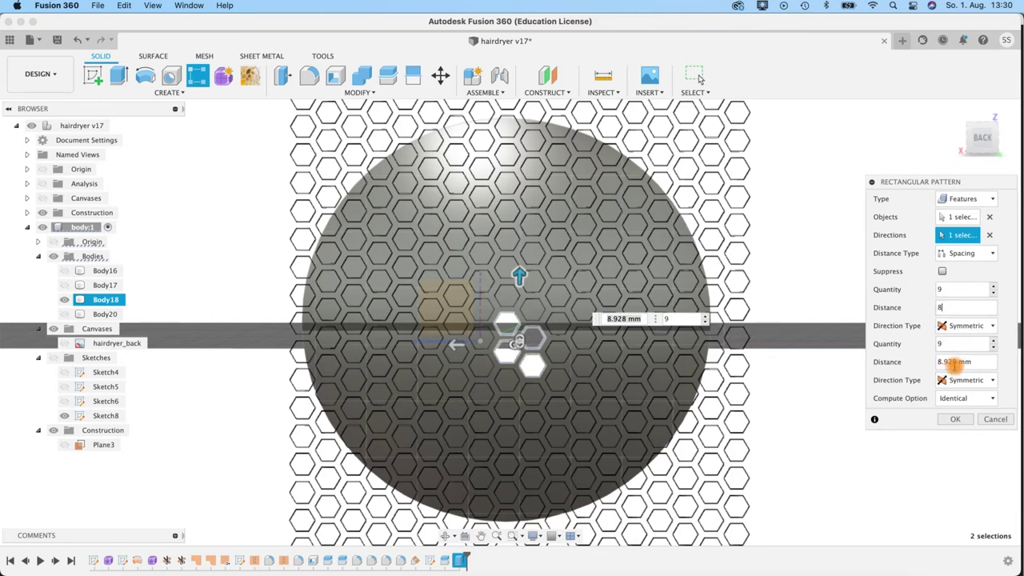
click(947, 309)
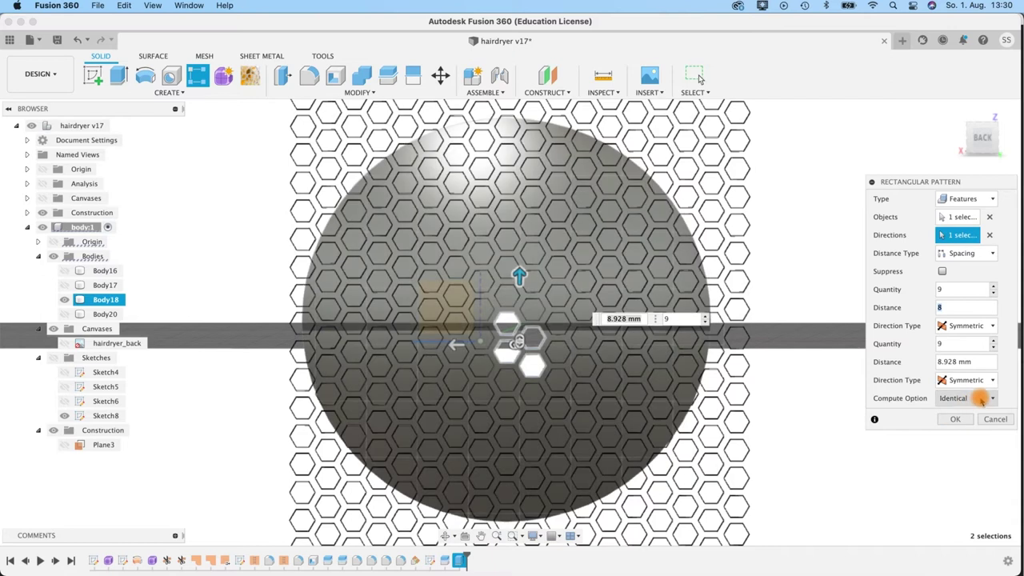
click(980, 400)
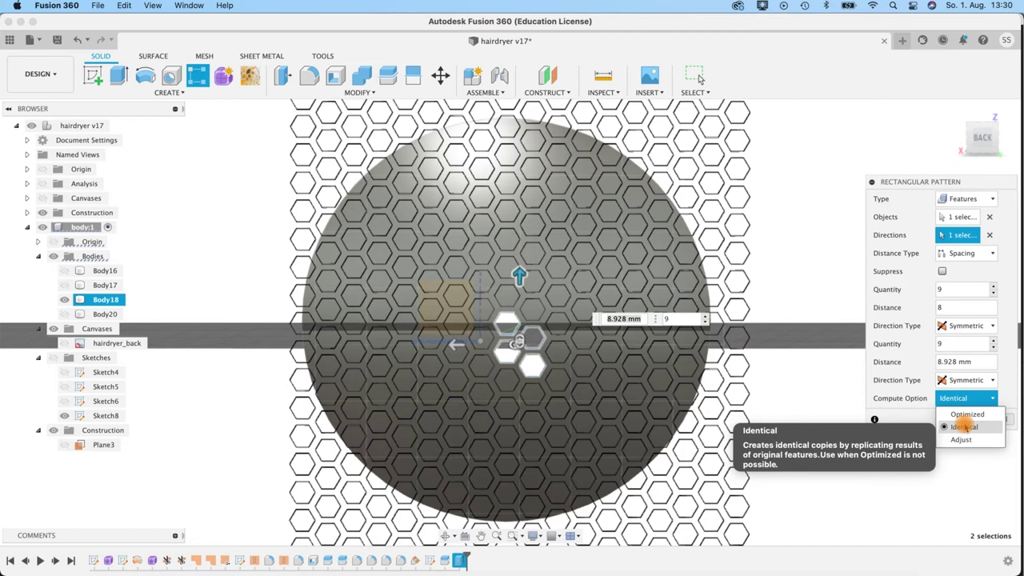
click(964, 427)
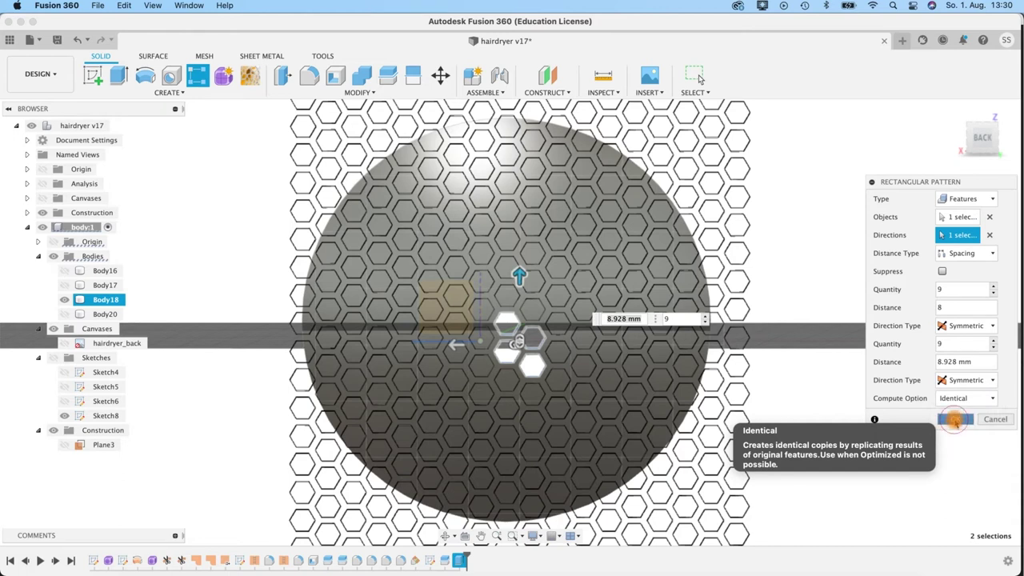
click(955, 419)
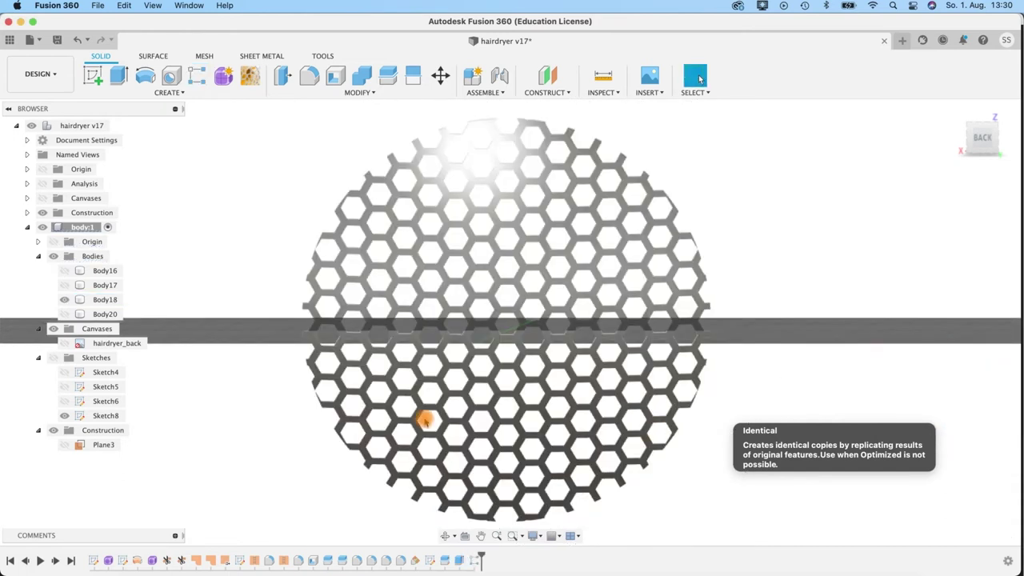
- Show Body20, Body17 and Body16 so the full hairdryer is displayed together with the grille
shift+middle_drag(278, 422, 320, 412)
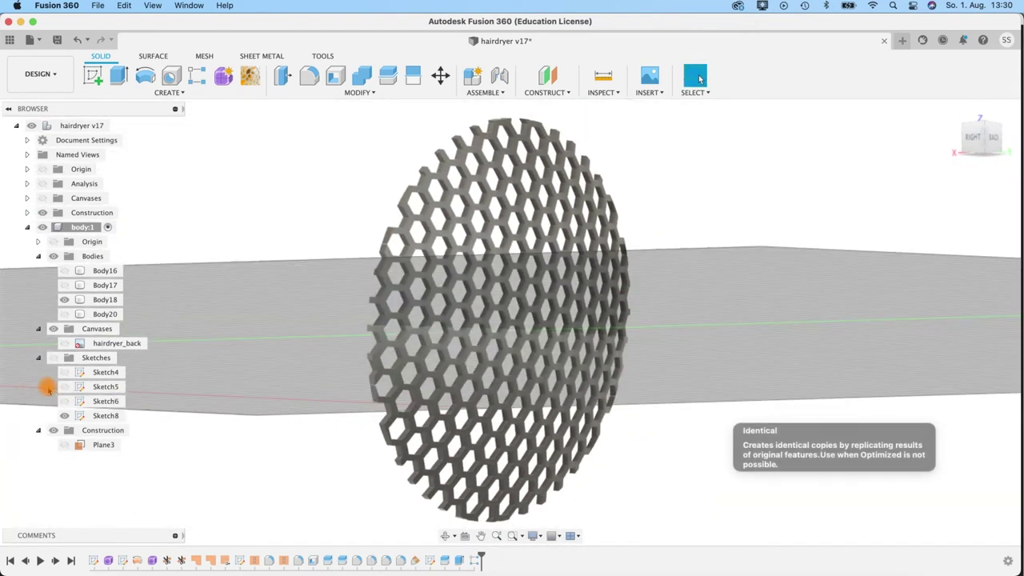
click(64, 314)
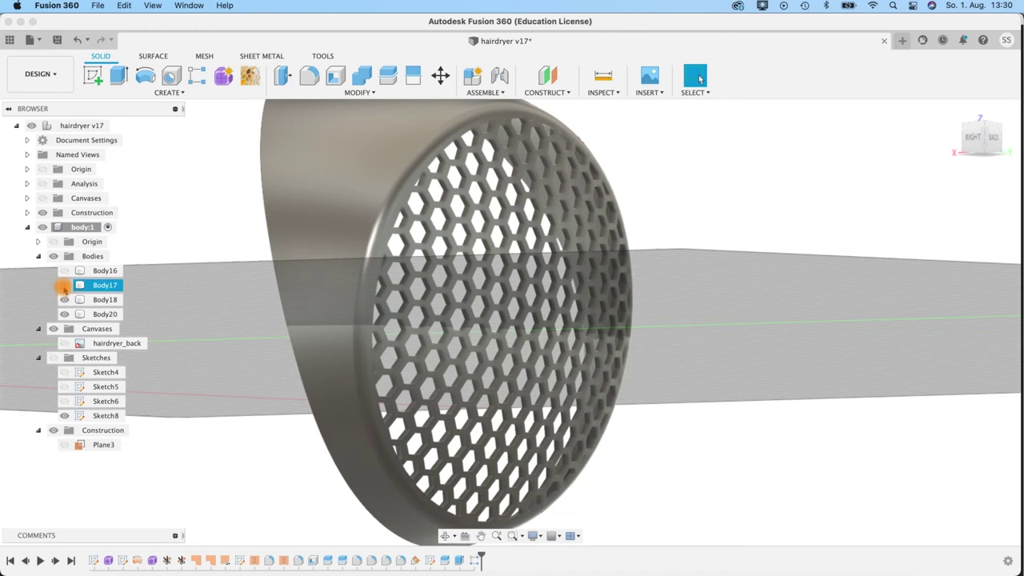
click(64, 285)
click(64, 272)
scroll(848, 338, down, 10)
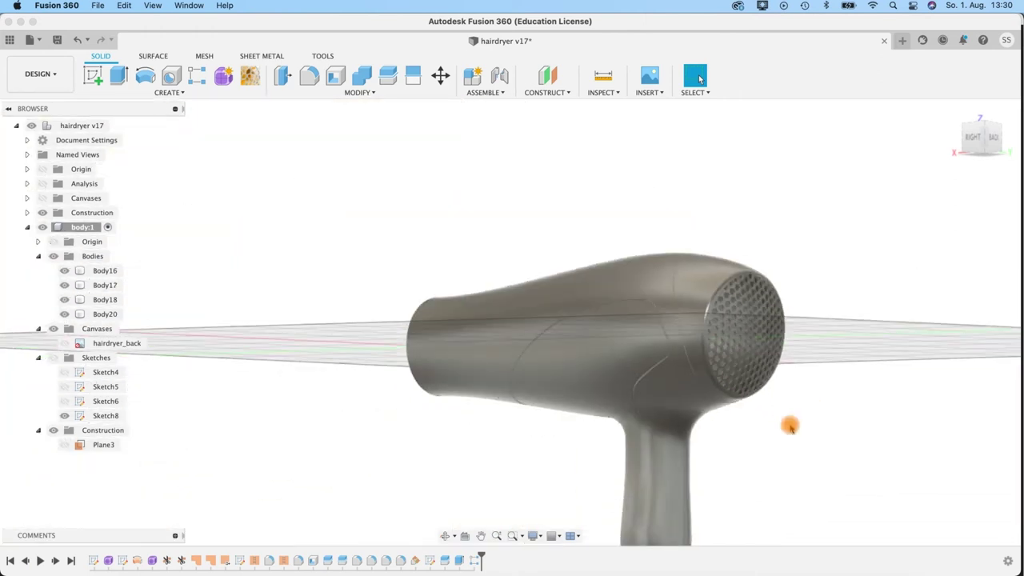
shift+middle_drag(790, 426, 798, 490)
scroll(798, 490, down, 2)
scroll(798, 490, up, 5)
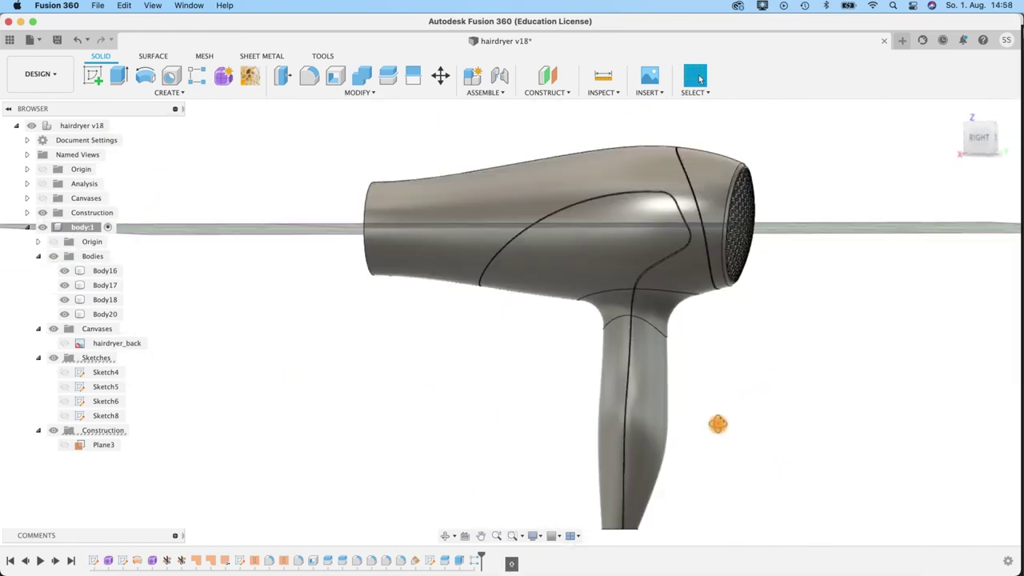
- Show the hairdryer's reference canvases and view the handle with its buttons squarely from the right side
shift+middle_drag(717, 424, 752, 429)
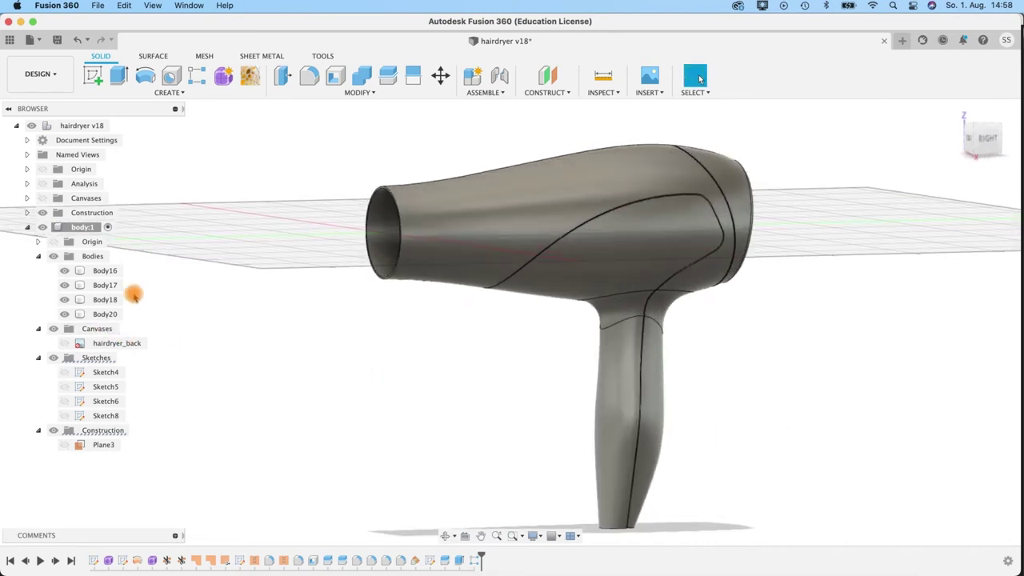
click(42, 199)
scroll(592, 379, up, 3)
mouse_move(713, 405)
shift+middle_down()
mouse_move(681, 386)
mouse_move(718, 395)
mouse_move(504, 363)
mouse_move(351, 306)
shift+middle_up()
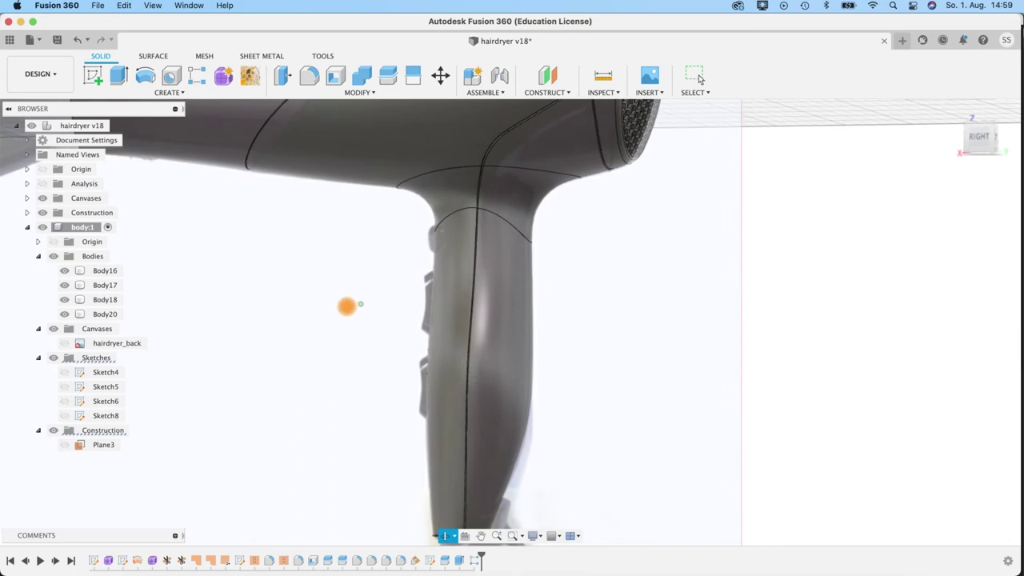
click(474, 310)
shift+middle_drag(656, 356, 672, 358)
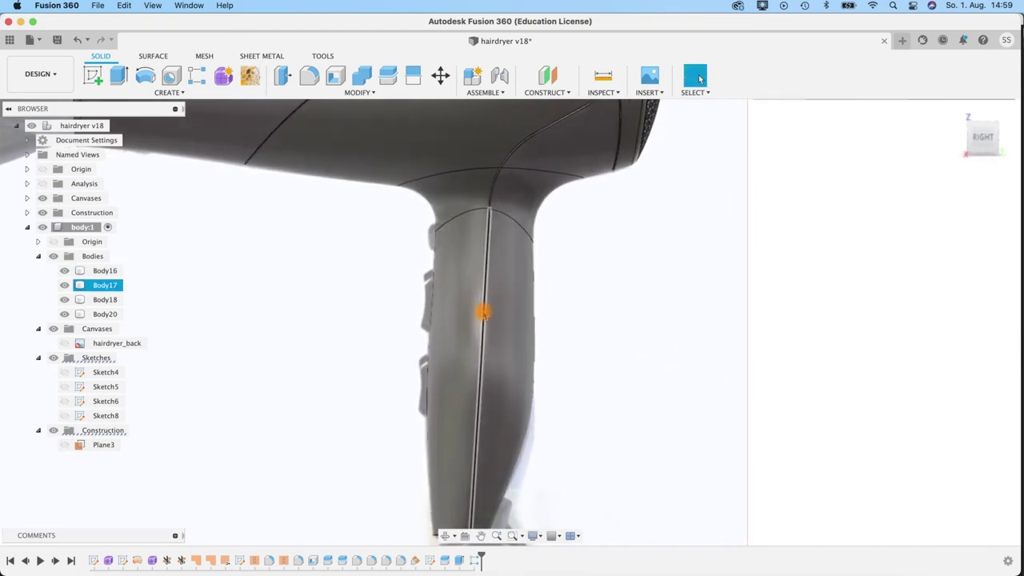
key(Escape)
click(982, 136)
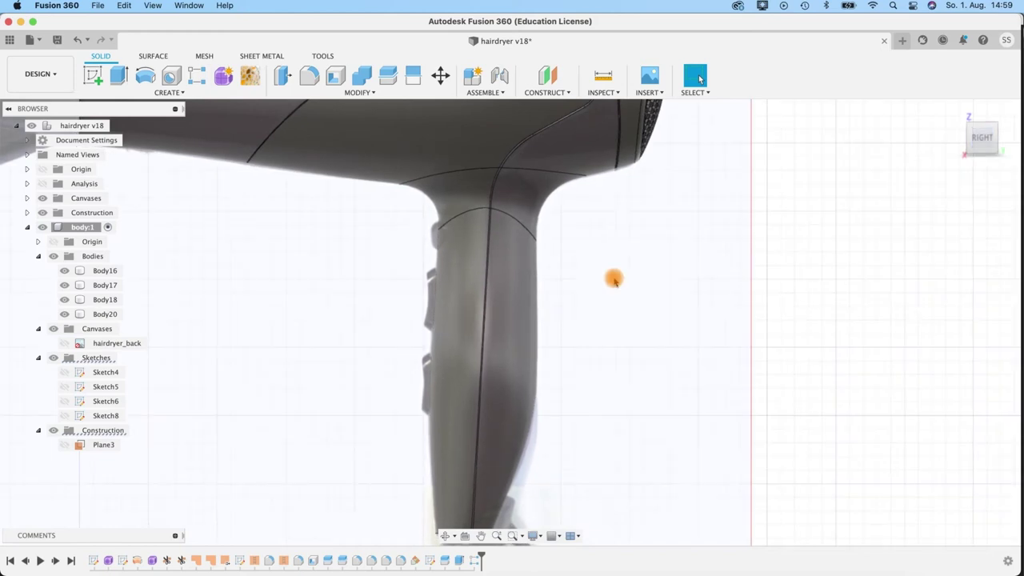
scroll(574, 299, up, 3)
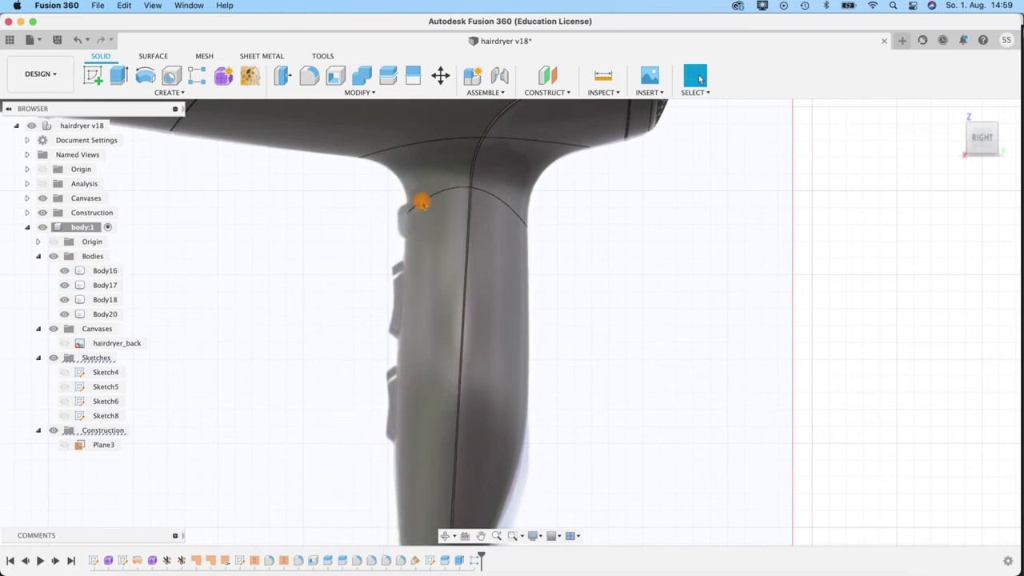
- Start a construction plane at an angle and show Sketch4, Sketch5 and Sketch6 to provide a line along the handle
click(438, 277)
click(464, 280)
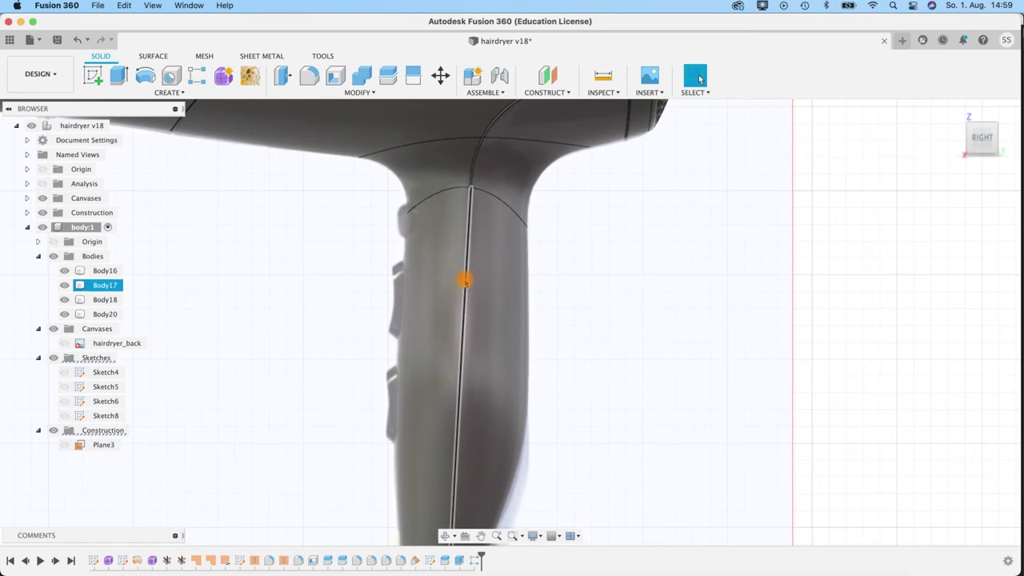
shift+middle_drag(672, 299, 678, 209)
click(538, 95)
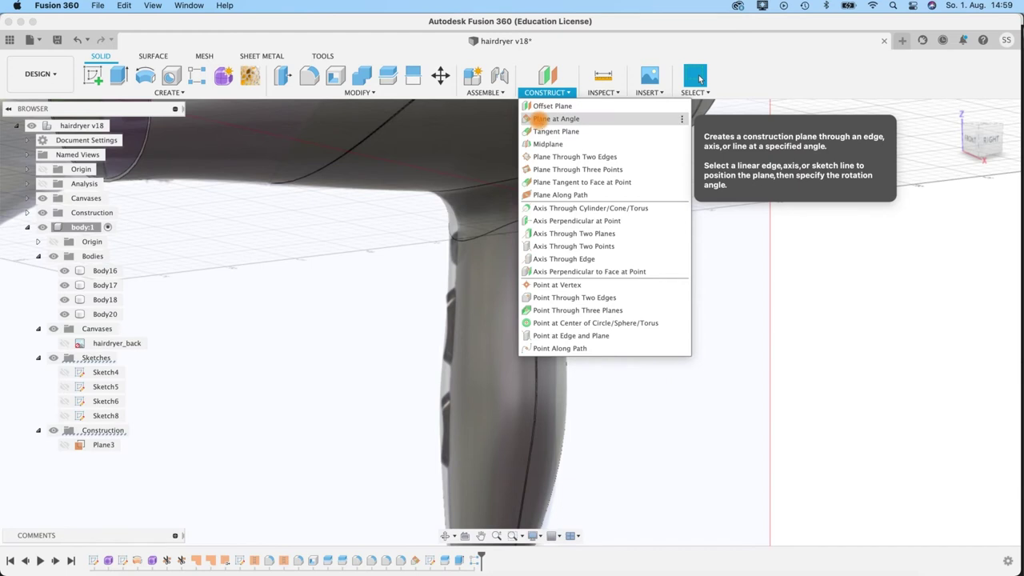
click(556, 118)
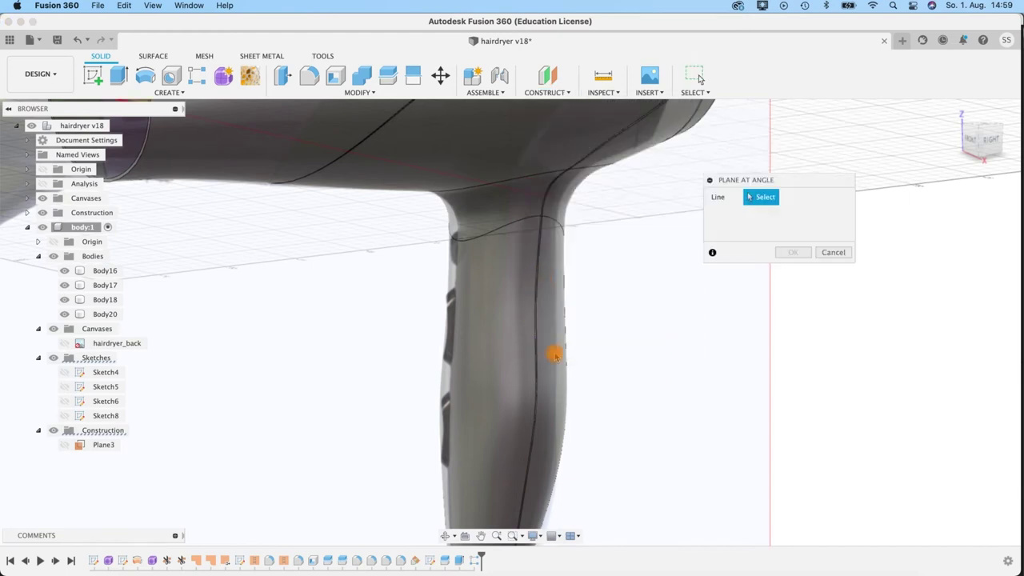
scroll(555, 356, up, 2)
shift+middle_drag(615, 297, 656, 284)
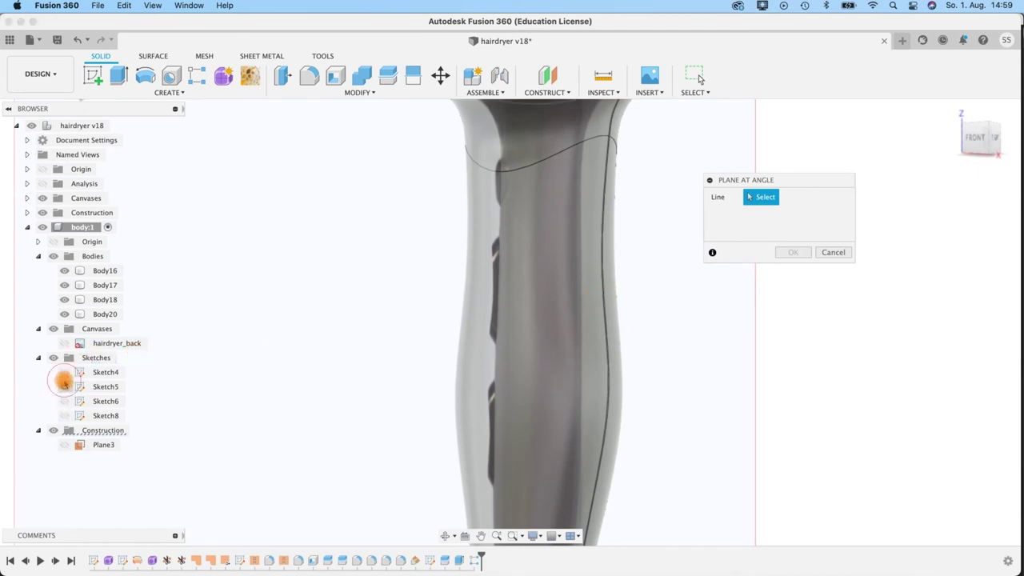
shift+middle_drag(628, 386, 608, 387)
click(64, 401)
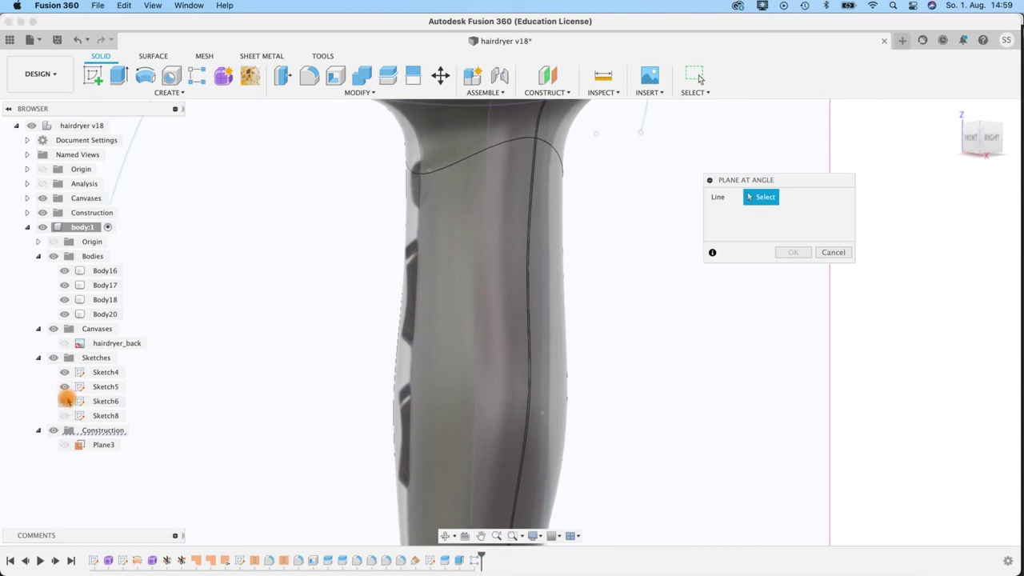
scroll(608, 296, up, 2)
scroll(609, 298, down, 4)
shift+middle_drag(635, 336, 584, 338)
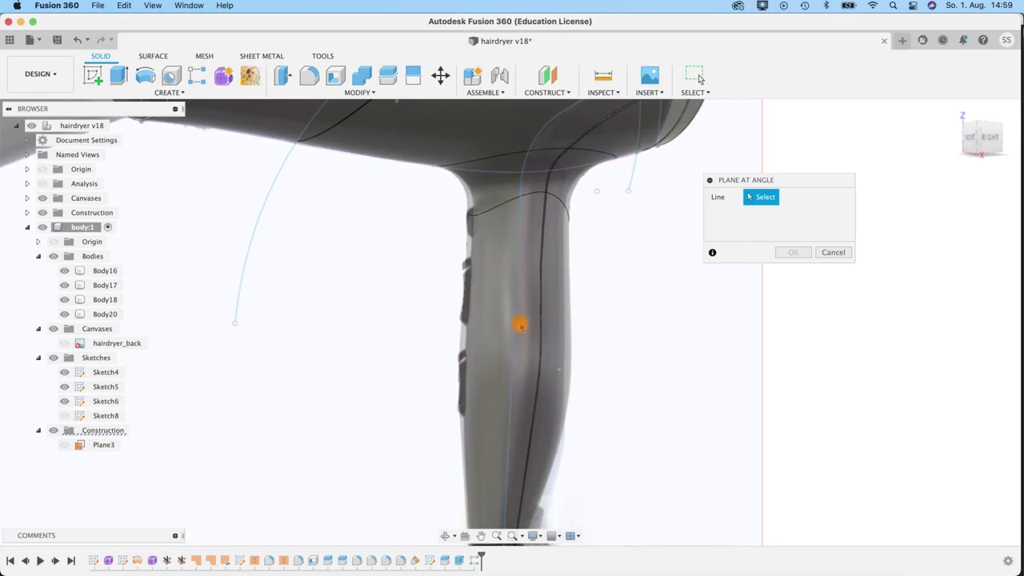
- Create the plane at 0 degrees through the Sketch6 line along the handle, and hide Sketch6, Sketch5 and Sketch4
click(512, 335)
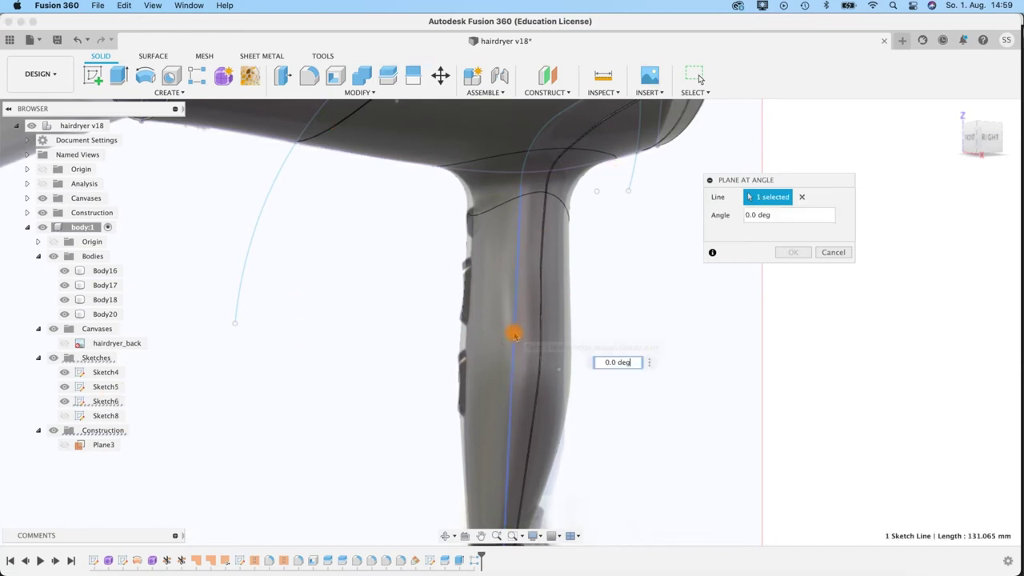
shift+middle_drag(770, 364, 720, 364)
click(793, 253)
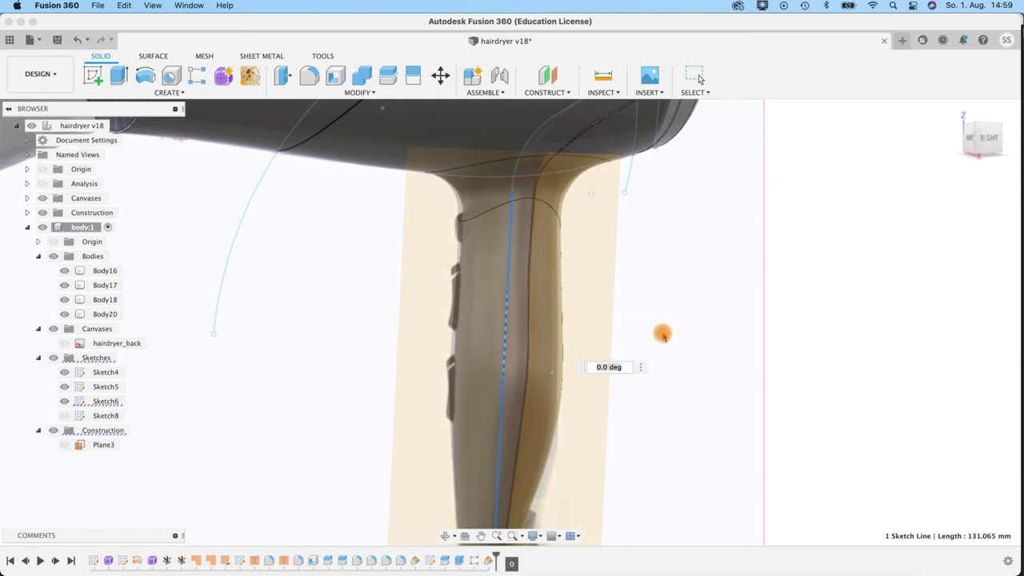
shift+middle_drag(663, 334, 657, 333)
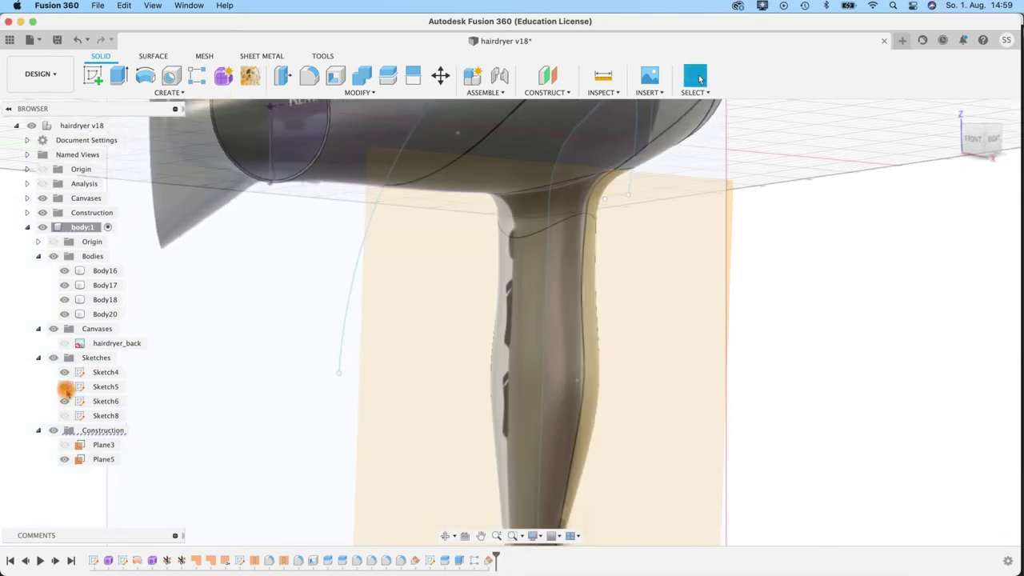
click(65, 400)
click(65, 386)
click(64, 372)
- Create a sketch on the new handle plane and face it head-on, framing the upper part of the handle
click(656, 309)
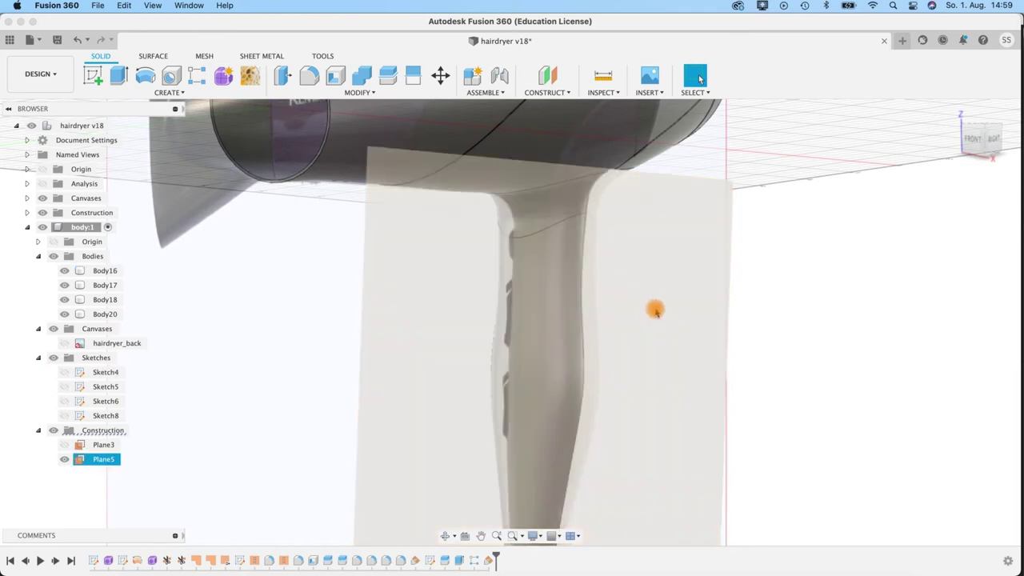
right_click(657, 305)
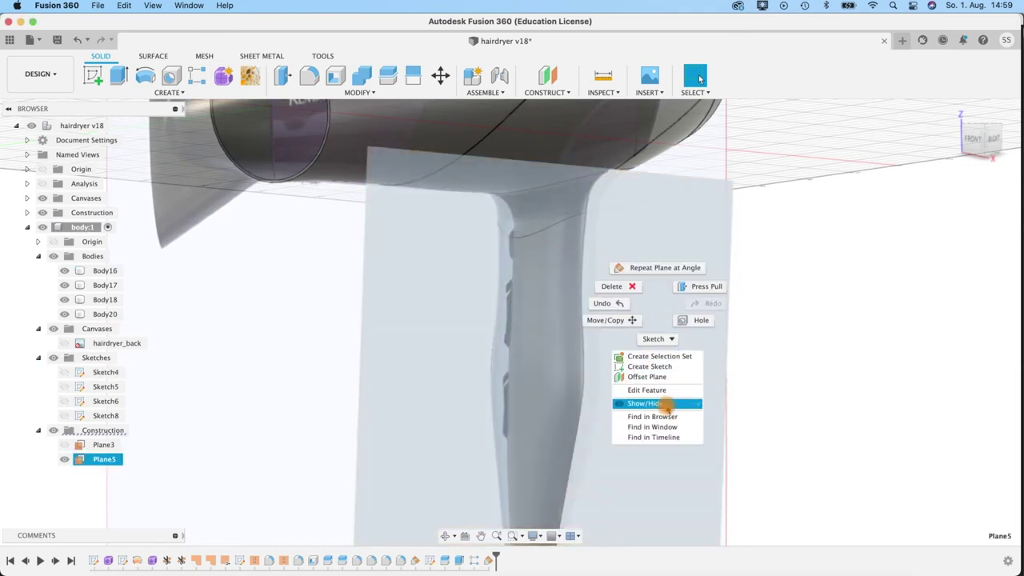
click(658, 367)
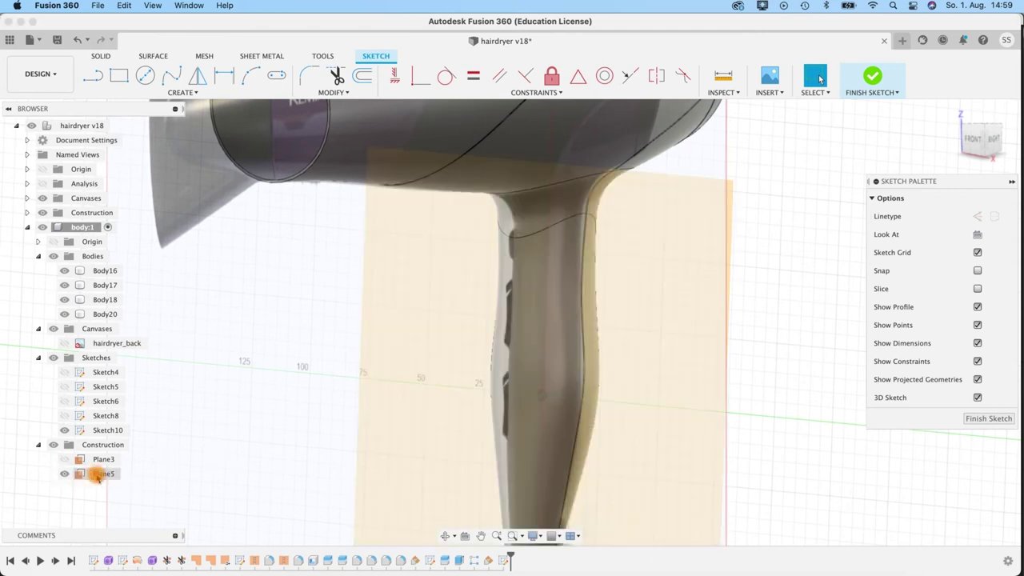
click(97, 476)
right_click(98, 477)
click(85, 475)
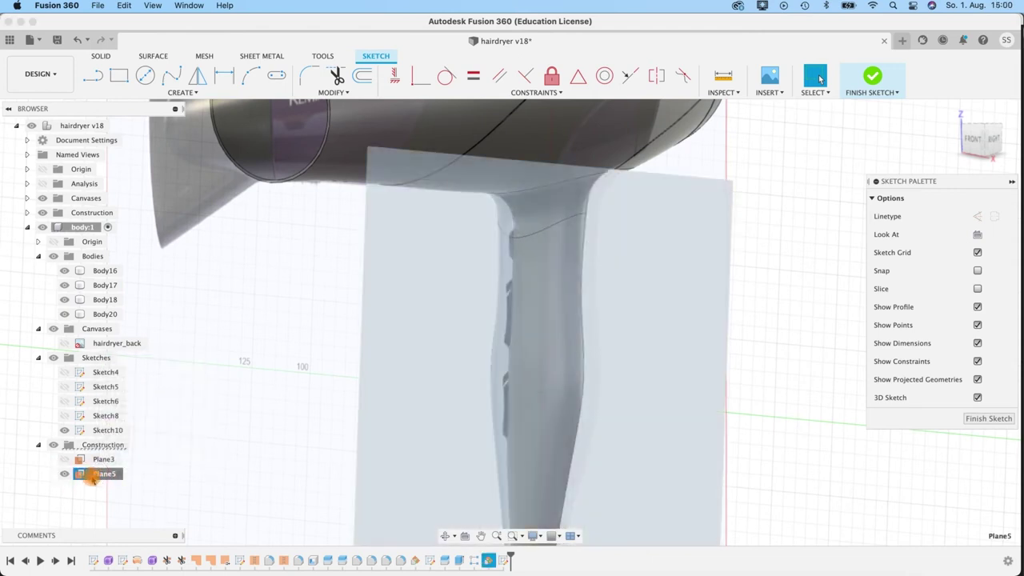
click(464, 536)
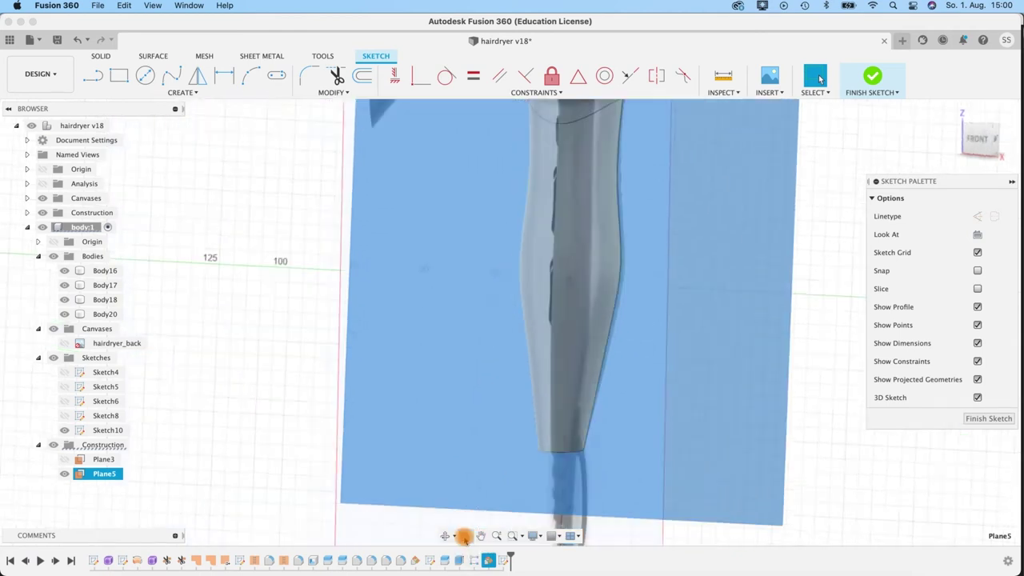
middle_drag(672, 318, 567, 516)
middle_drag(583, 296, 573, 355)
scroll(573, 355, up, 3)
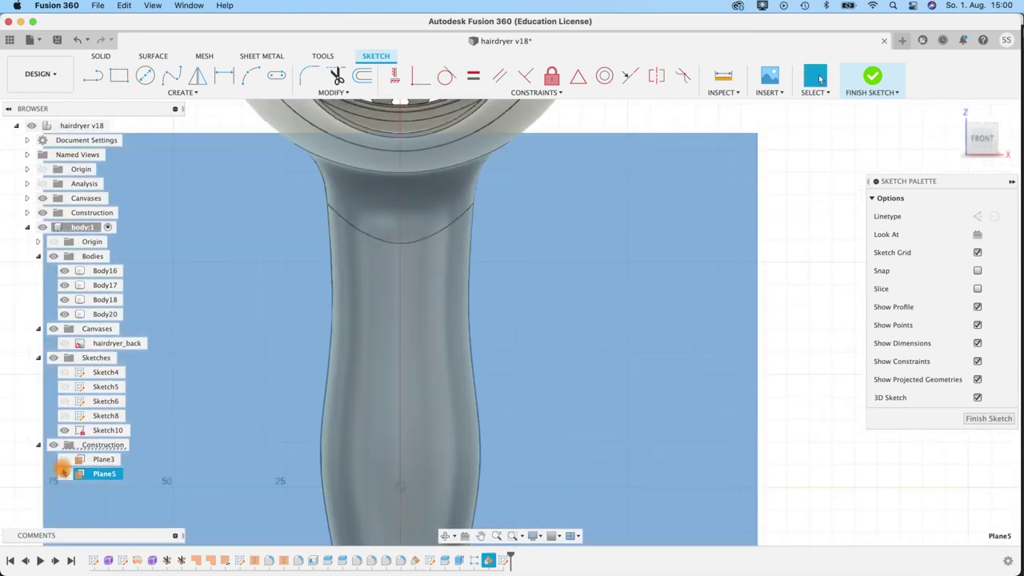
- Hide the handle plane and draw a vertical construction centre line about 160 mm long from the handle up past the dryer's head
click(62, 474)
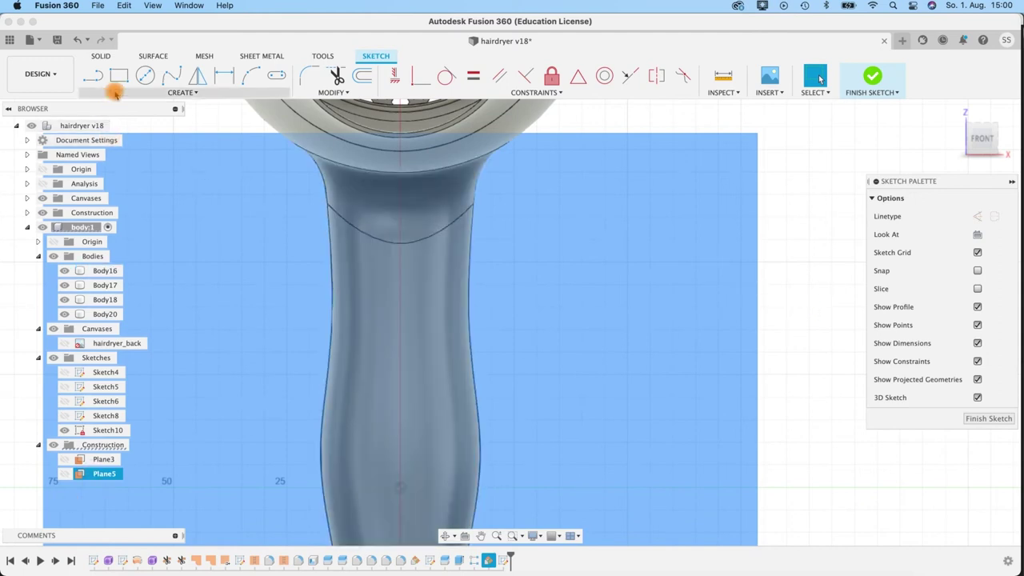
scroll(734, 371, up, 2)
scroll(734, 371, down, 5)
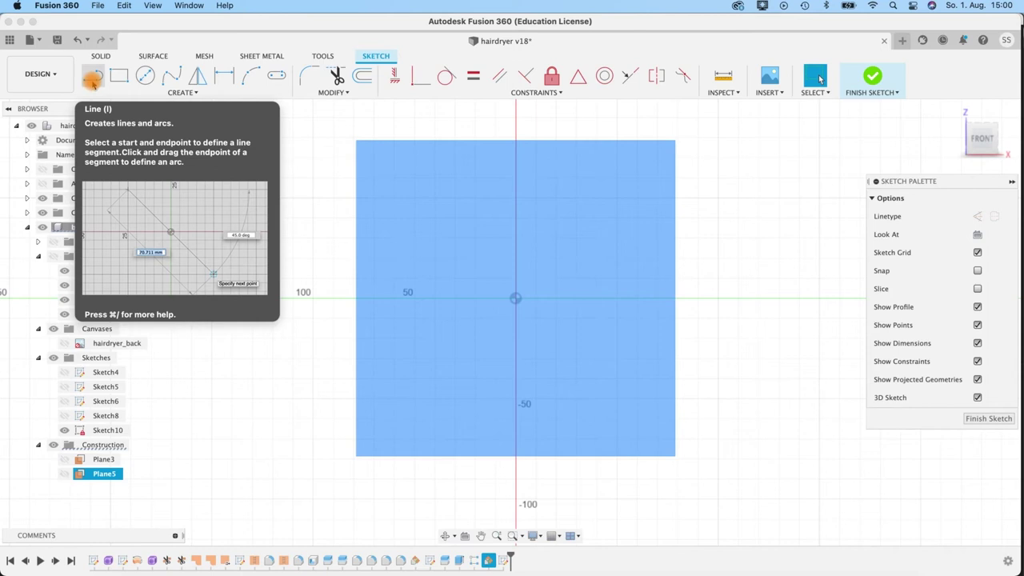
click(92, 80)
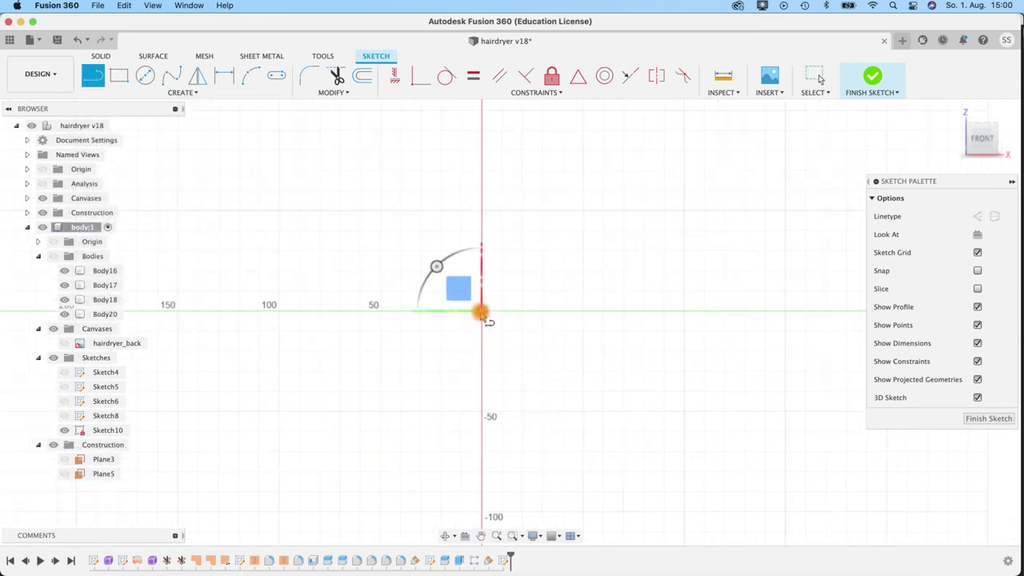
click(64, 271)
middle_drag(639, 298, 633, 350)
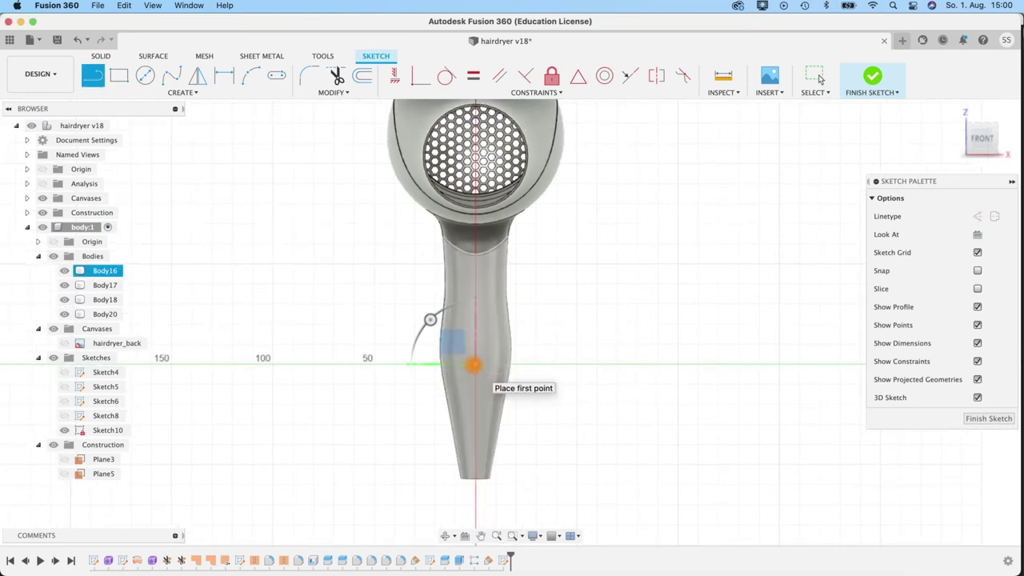
scroll(476, 365, up, 2)
scroll(476, 365, down, 4)
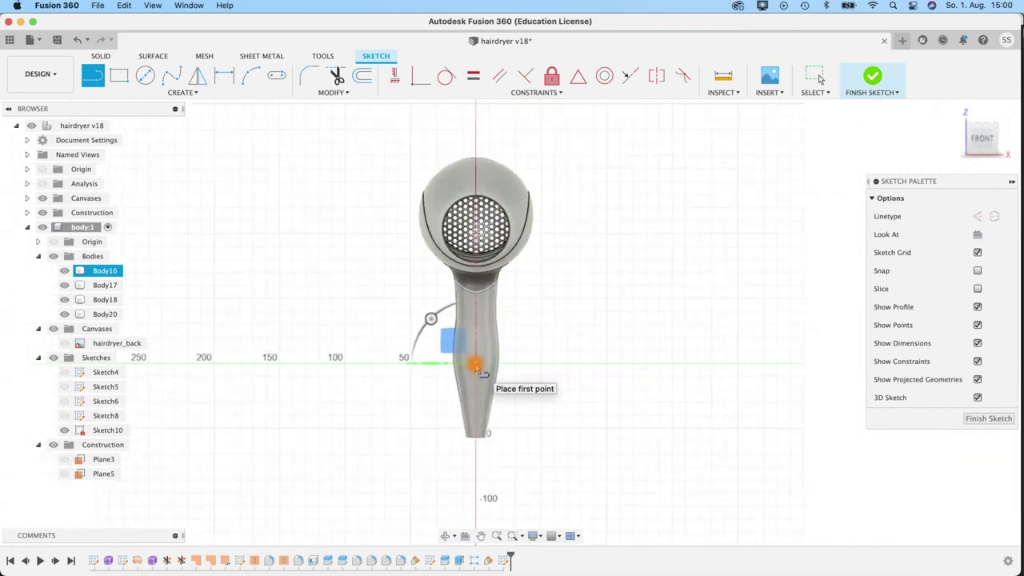
click(476, 343)
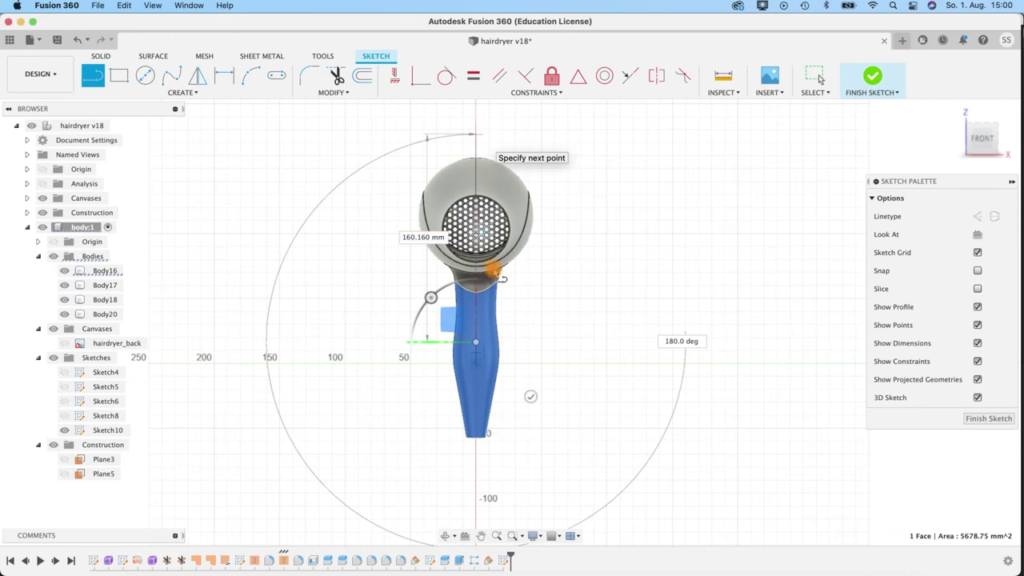
key(Escape)
click(478, 133)
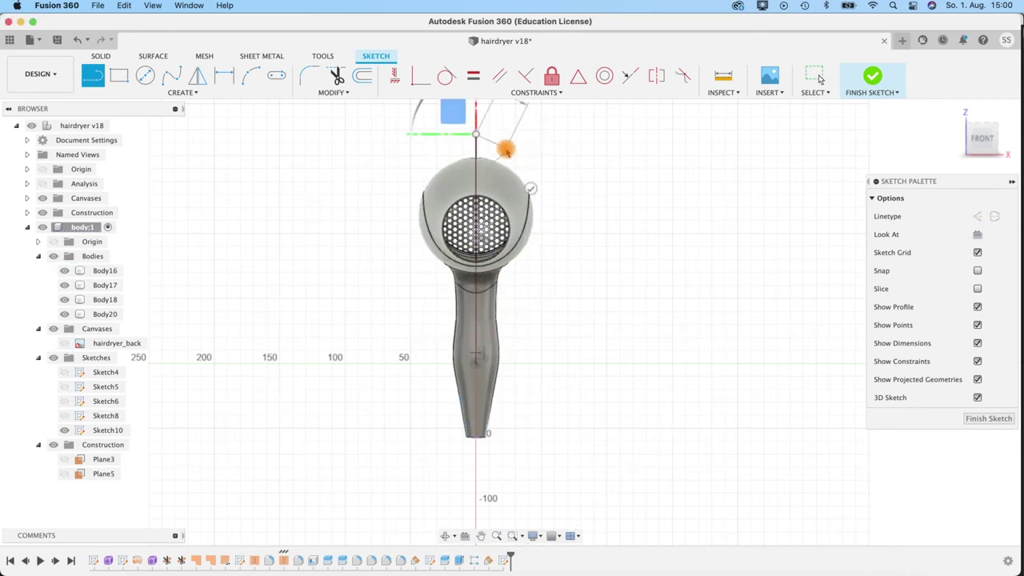
key(Escape)
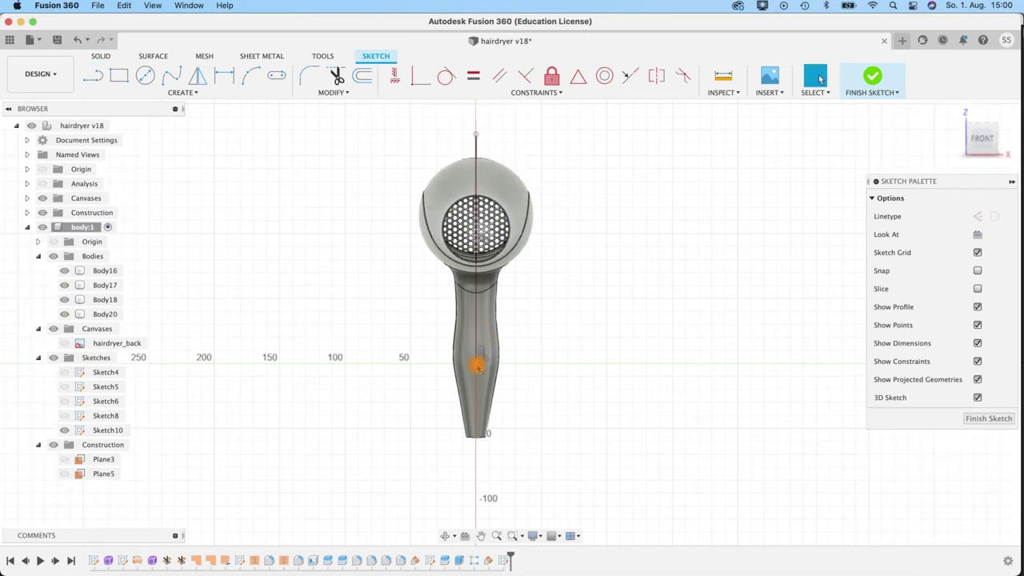
click(476, 141)
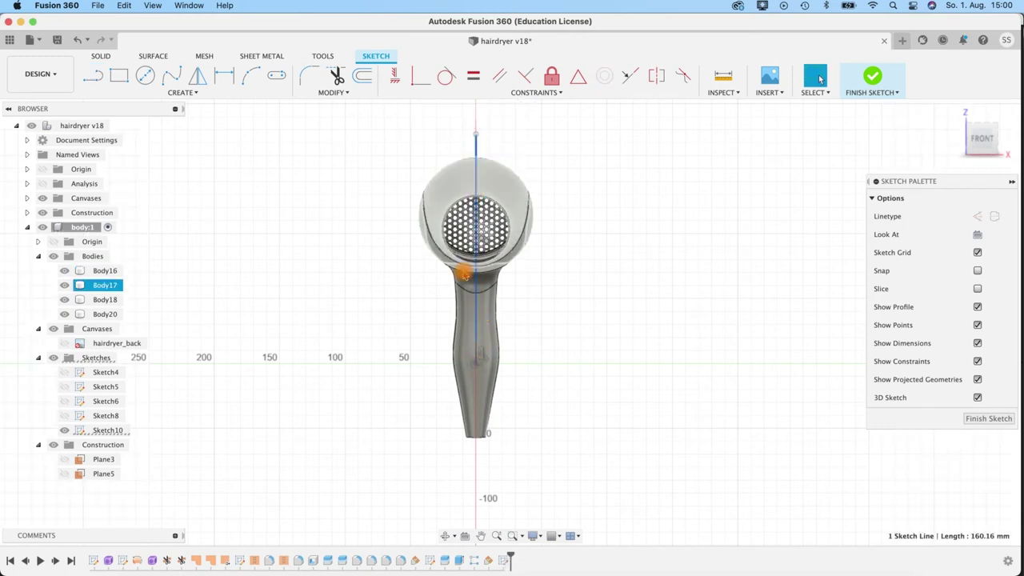
key(x)
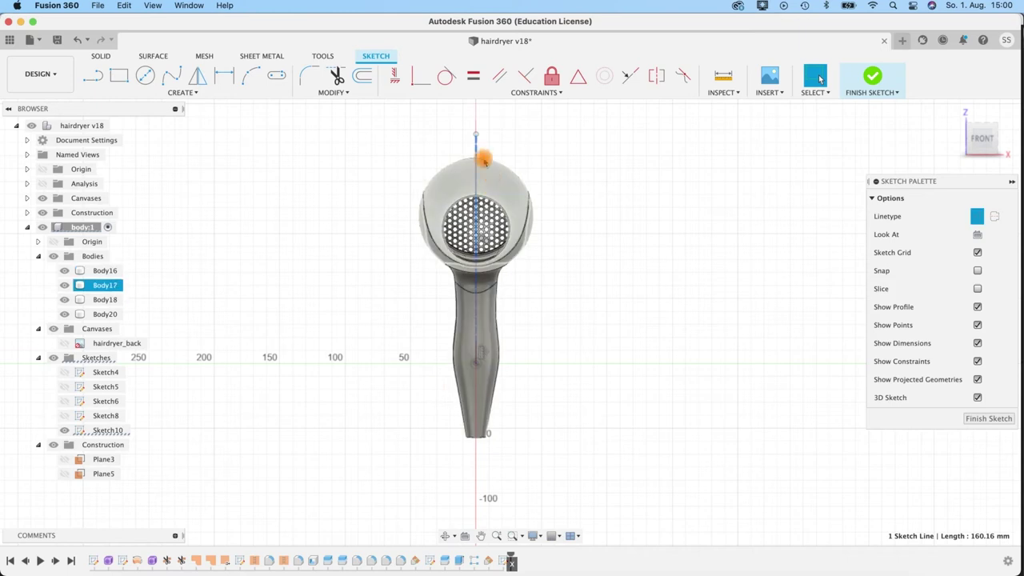
- Examine from the right side where the canvas buttons sit relative to the handle's upper seam
scroll(538, 284, up, 3)
scroll(520, 288, up, 3)
middle_drag(542, 249, 620, 202)
shift+middle_drag(549, 318, 514, 320)
click(369, 267)
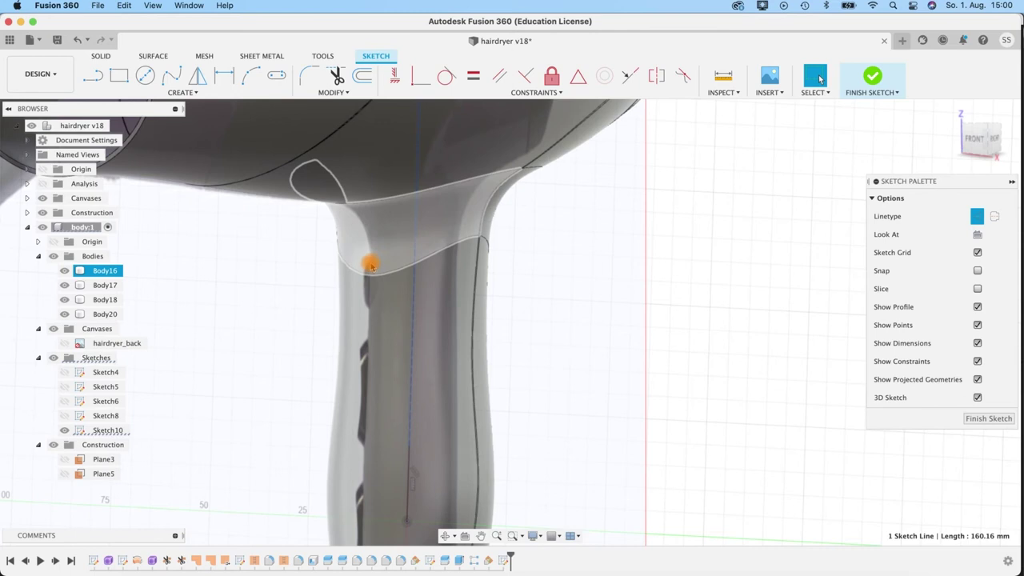
shift+middle_drag(369, 268, 443, 322)
click(251, 265)
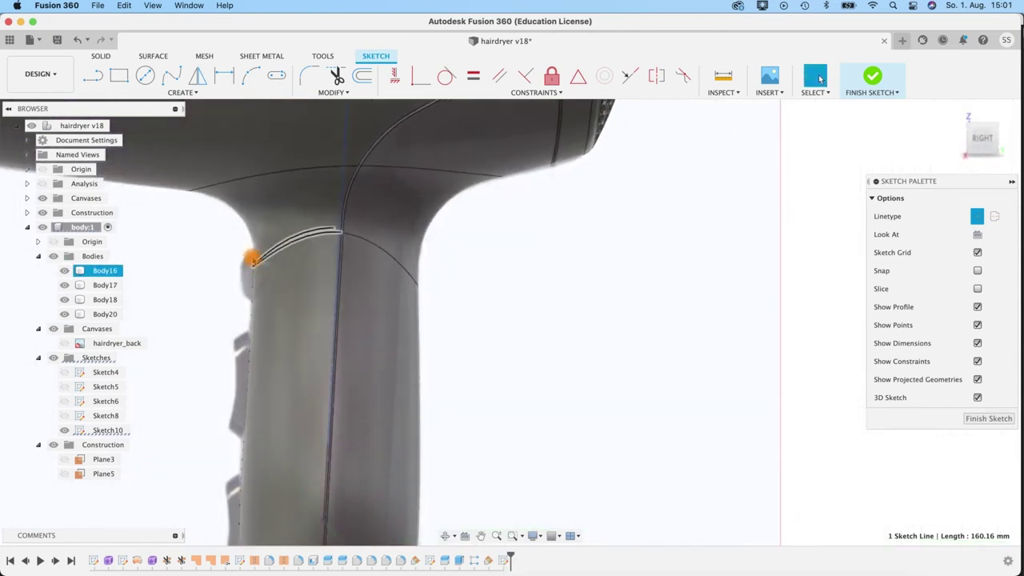
shift+middle_drag(252, 262, 990, 138)
shift+middle_drag(677, 229, 501, 258)
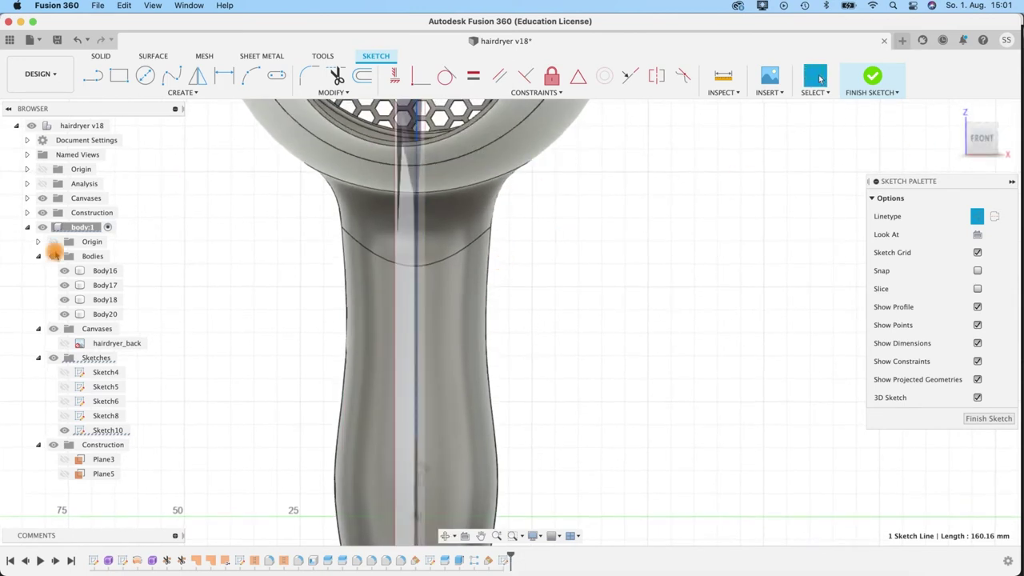
- Hide the bodies and draw an 11 mm horizontal line outward from the vertical centre line
click(95, 78)
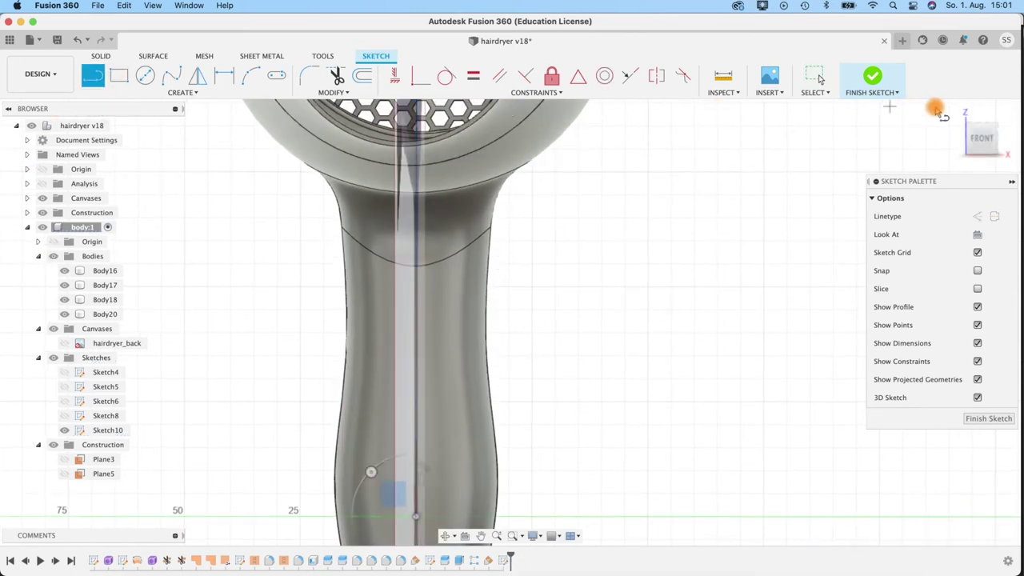
click(977, 137)
scroll(455, 245, up, 5)
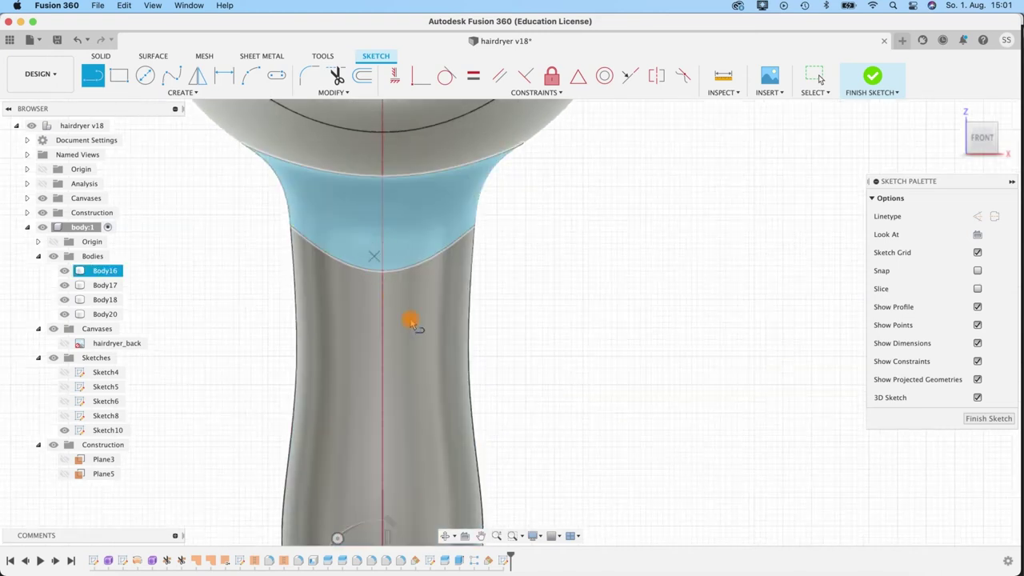
scroll(373, 389, down, 3)
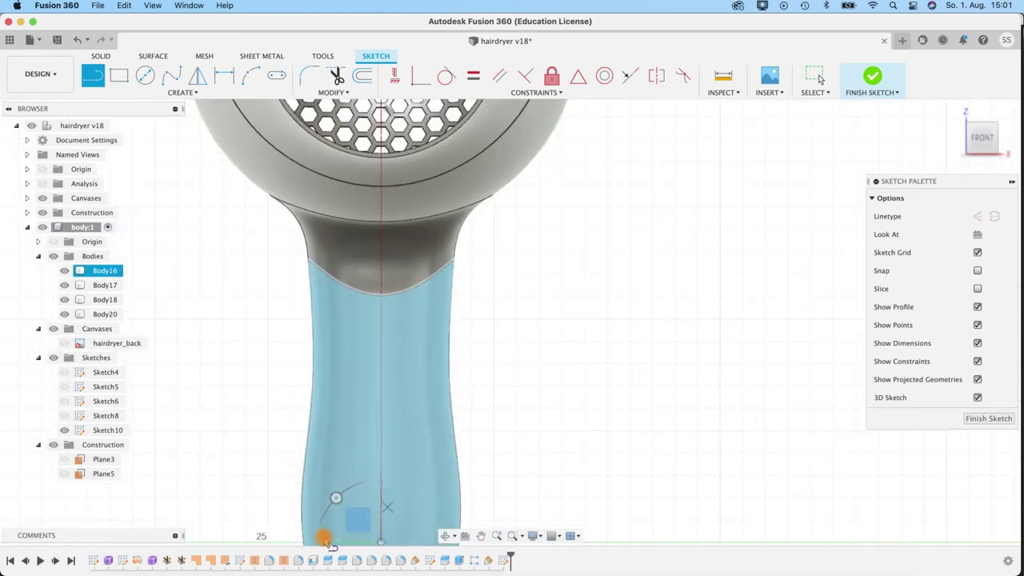
scroll(519, 430, up, 3)
scroll(512, 428, down, 4)
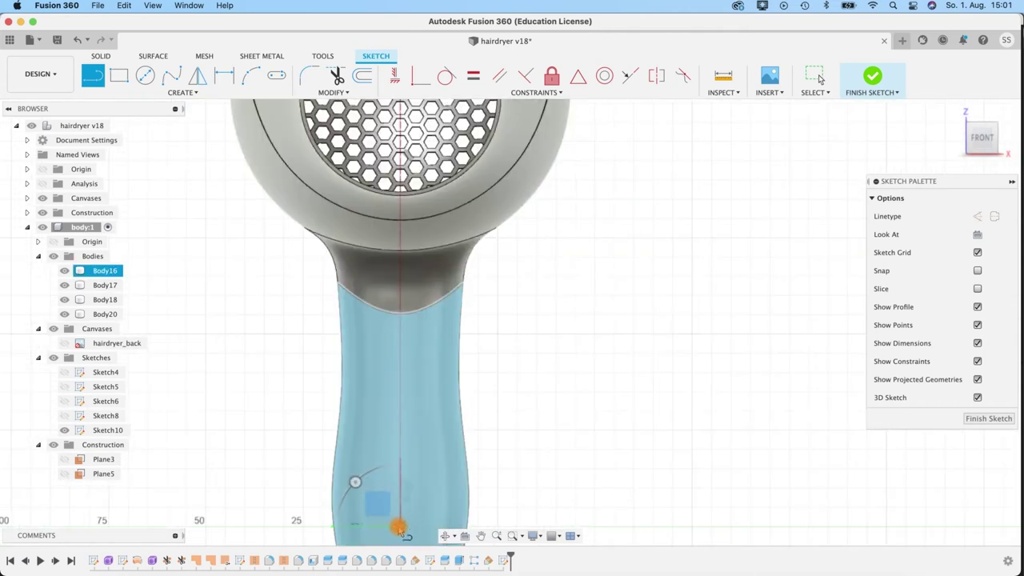
click(400, 233)
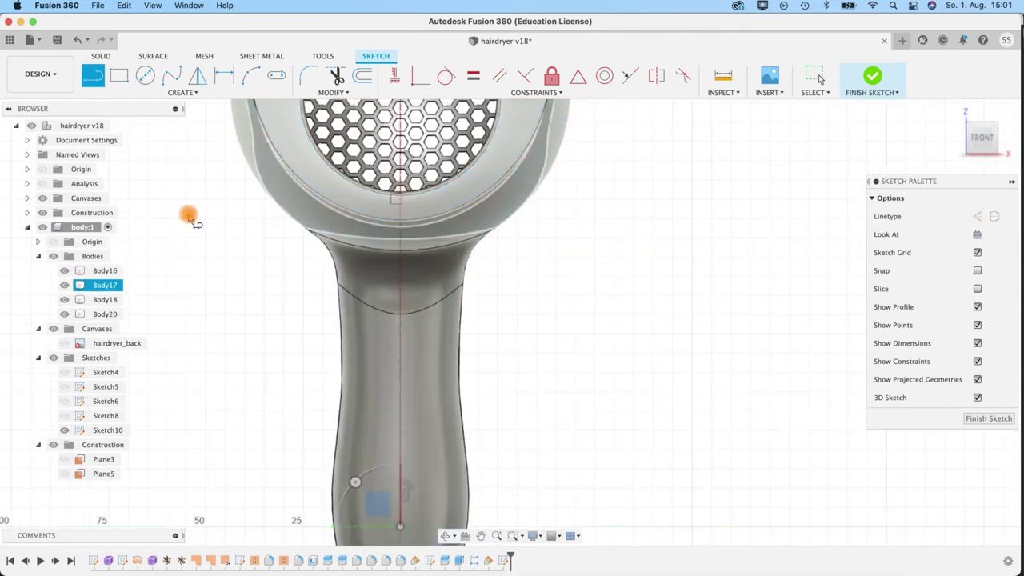
click(53, 256)
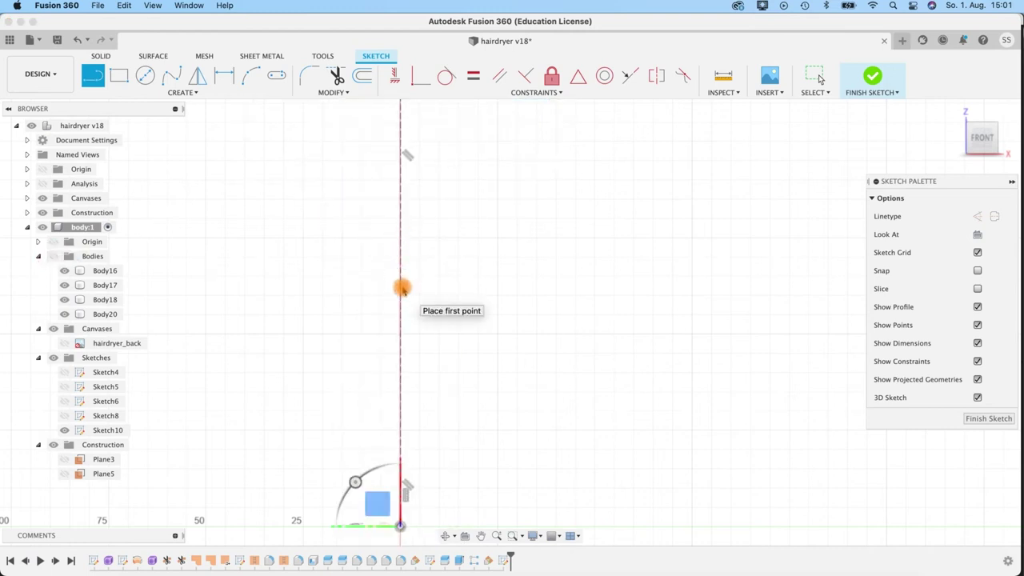
click(402, 287)
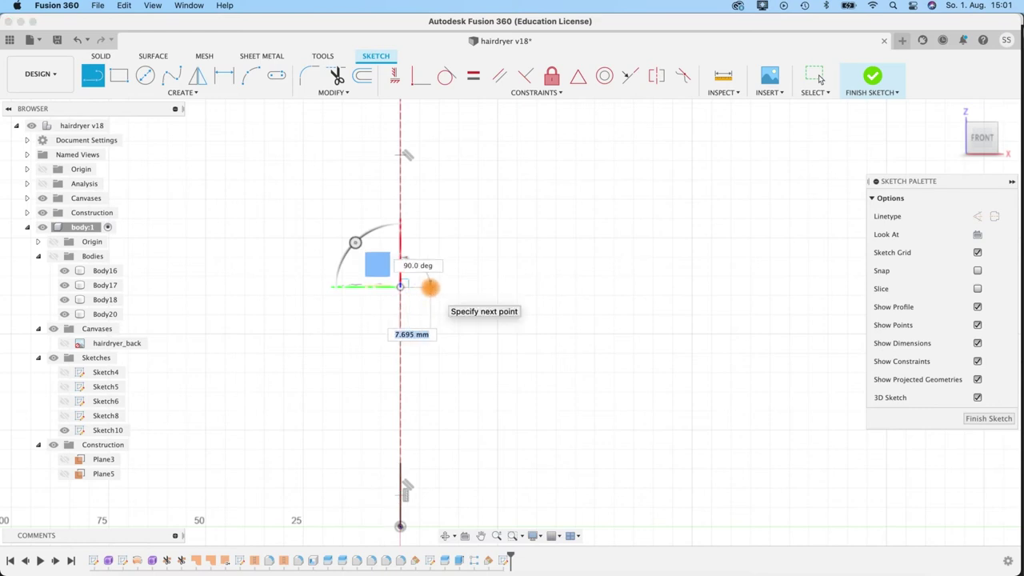
key(Tab)
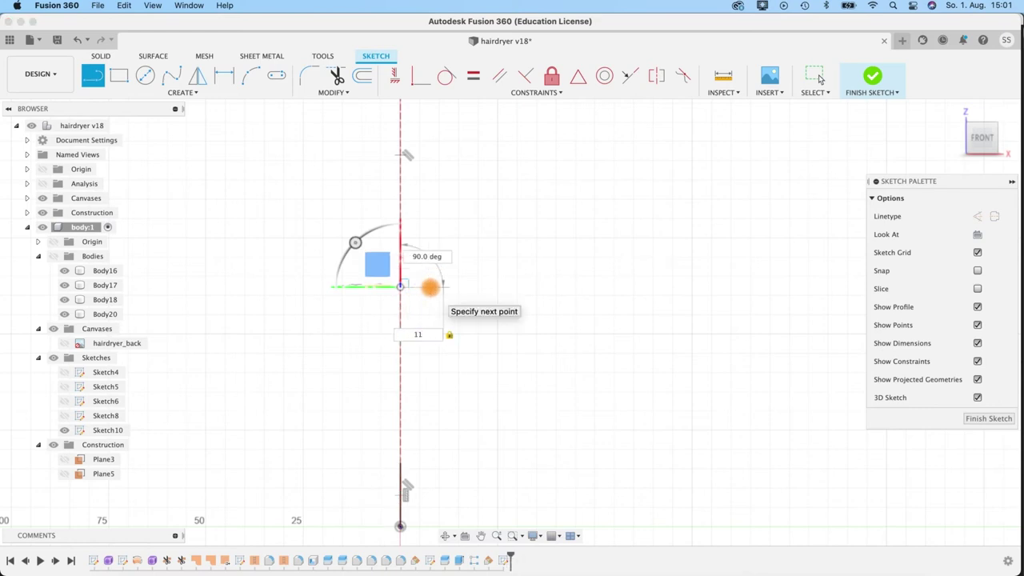
key(Return)
click(429, 287)
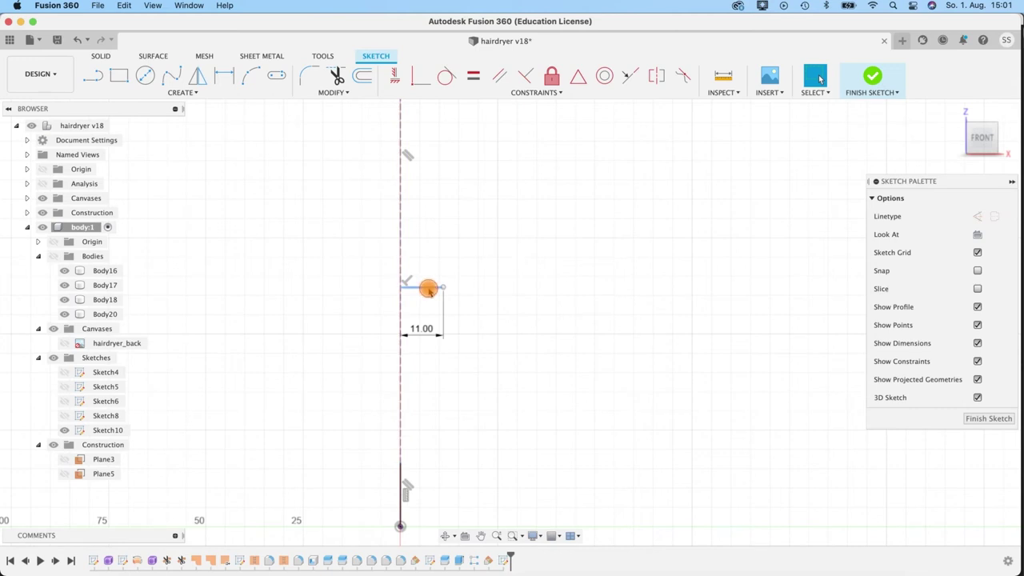
- Show the bodies and move the 11 mm line down the handle with an X distance of -2.775 mm
click(70, 272)
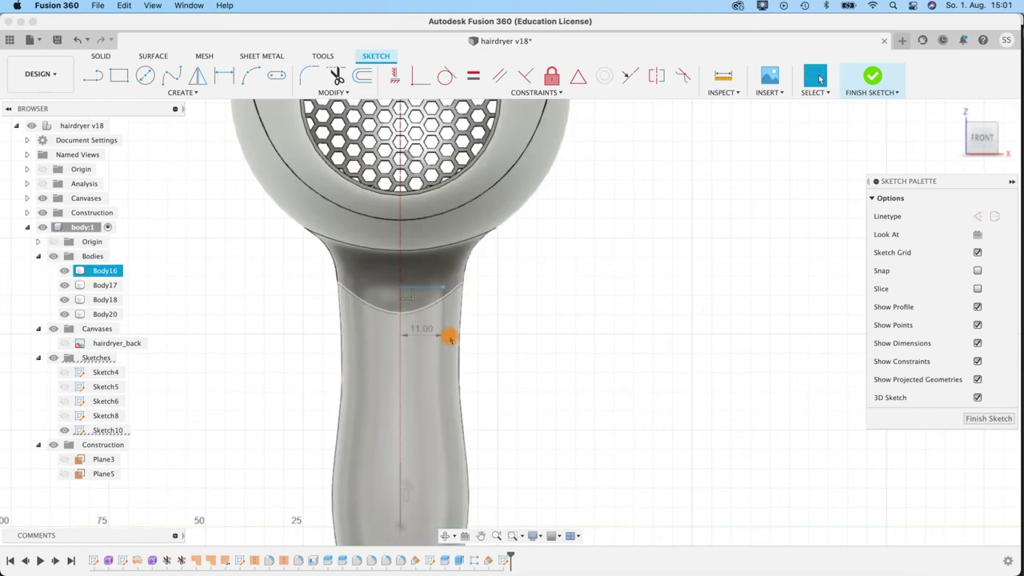
scroll(447, 328, up, 3)
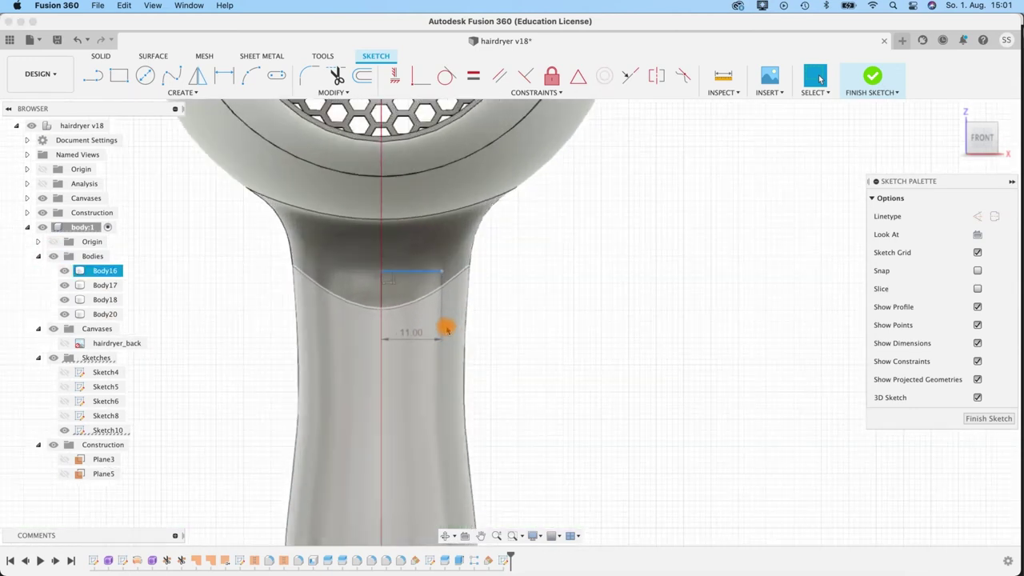
click(415, 276)
key(m)
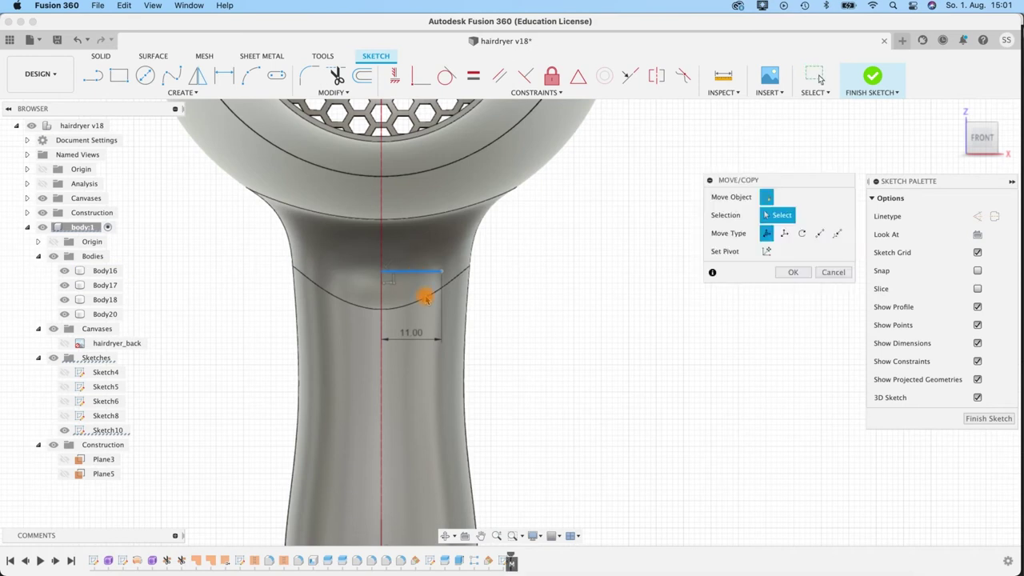
drag(414, 235, 413, 249)
mouse_move(520, 377)
shift+middle_down()
mouse_move(455, 370)
mouse_move(429, 384)
mouse_move(530, 376)
mouse_move(451, 373)
mouse_move(546, 373)
mouse_move(497, 373)
mouse_move(536, 382)
mouse_move(516, 377)
shift+middle_up()
click(979, 137)
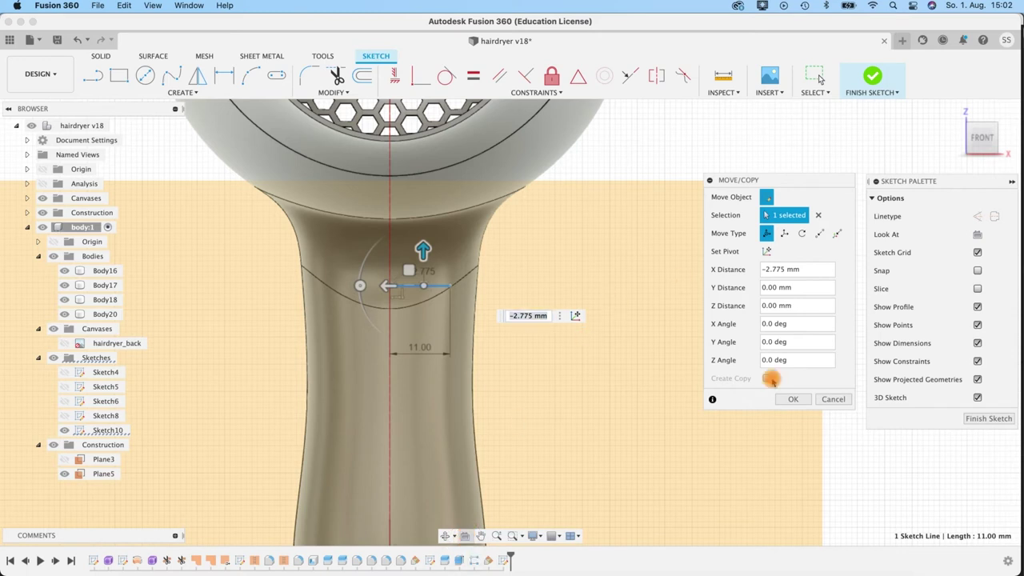
click(792, 398)
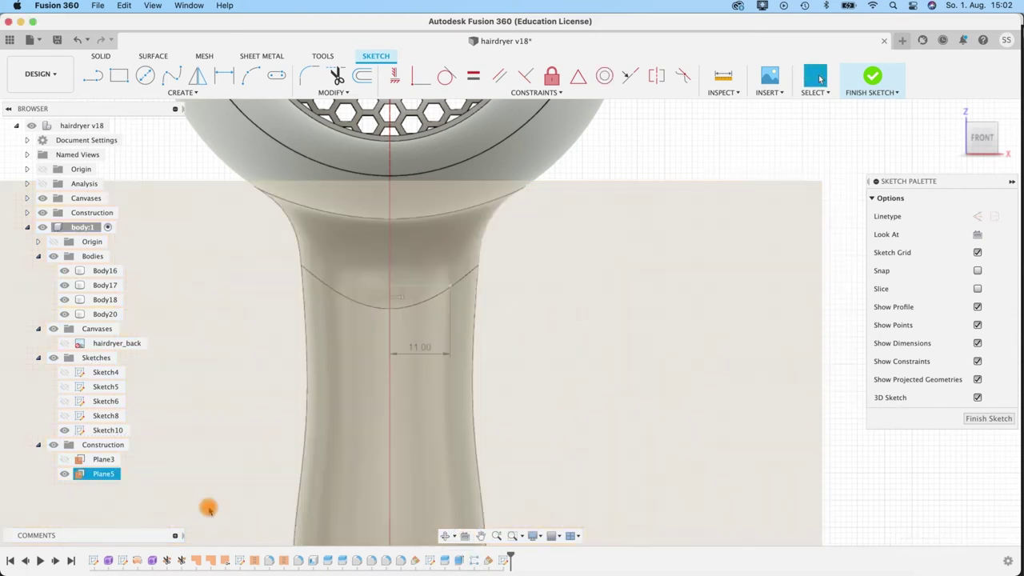
- Hide the handle plane and draw a 12 mm vertical line down the centre line from the horizontal line's inner end
click(102, 472)
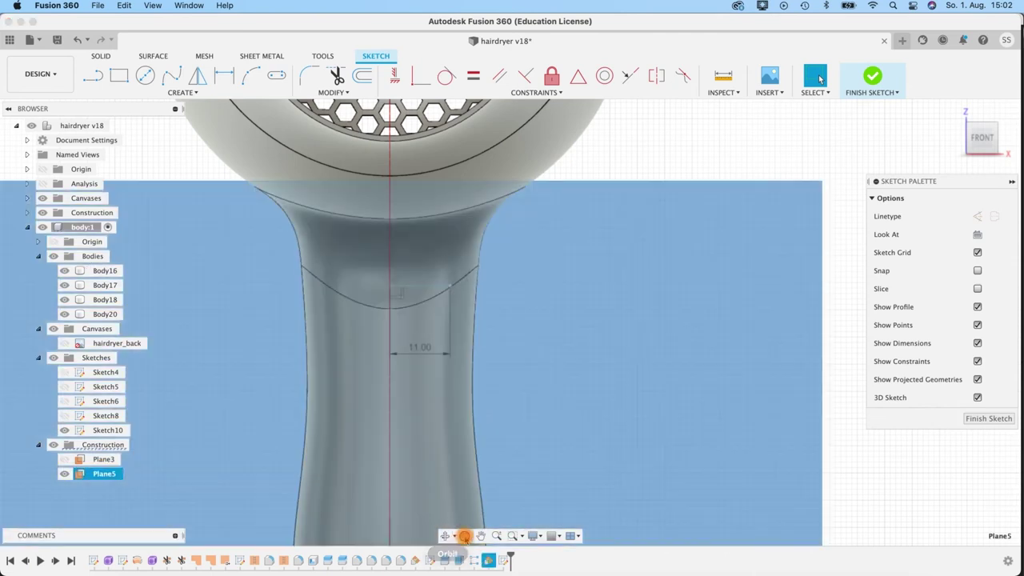
click(465, 536)
middle_drag(535, 372, 516, 436)
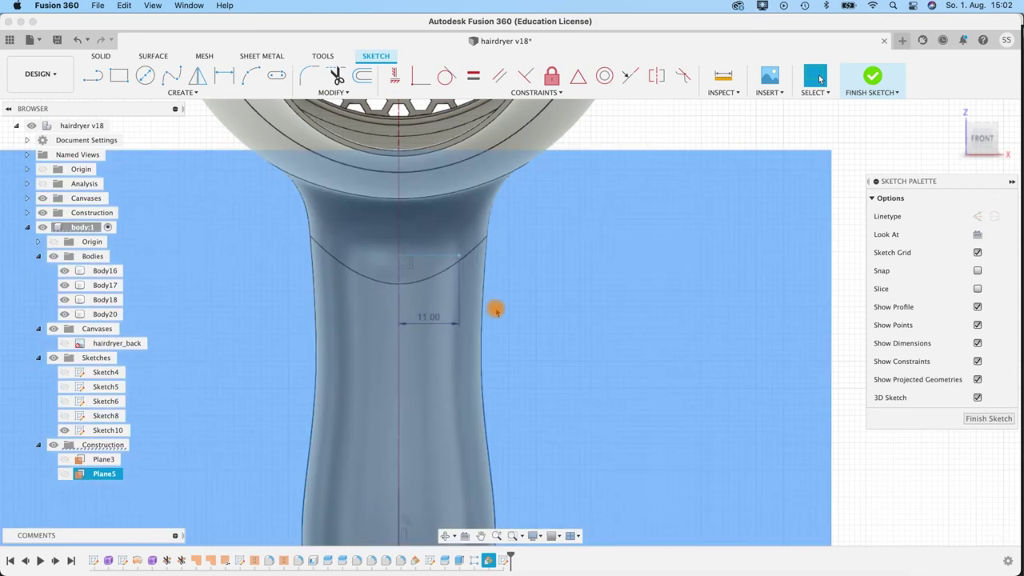
scroll(497, 314, up, 3)
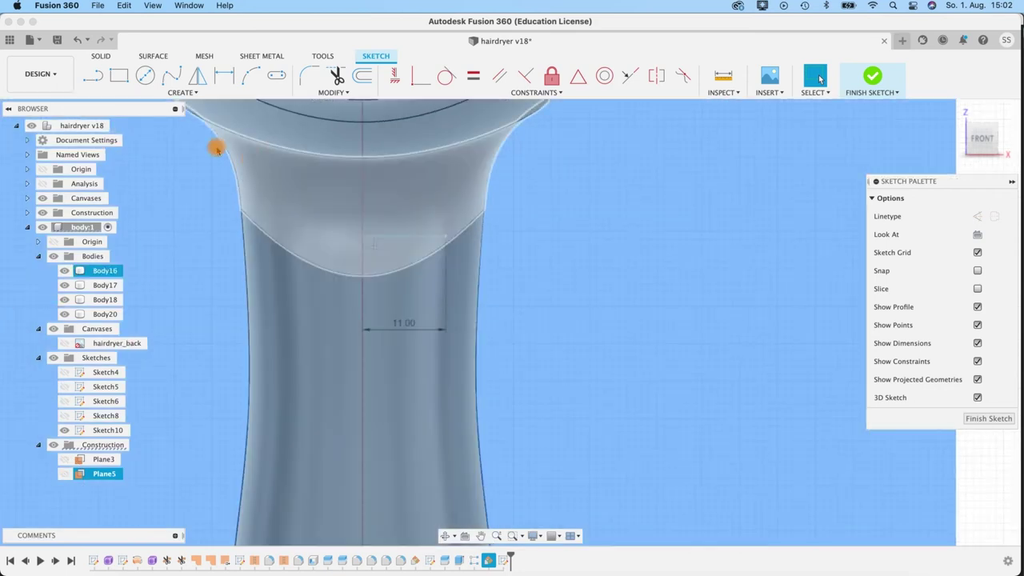
click(93, 75)
click(363, 237)
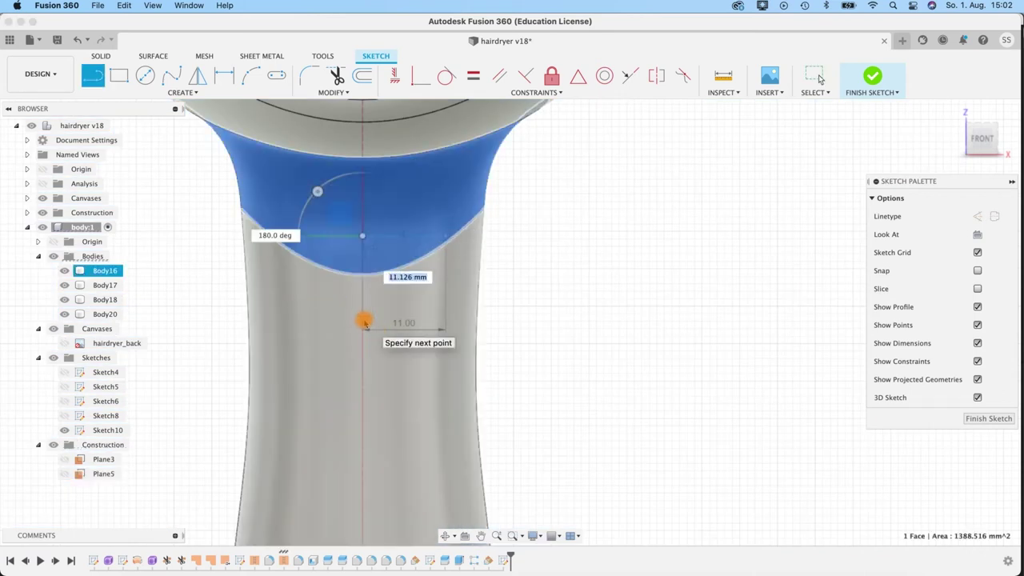
text(12)
key(Return)
key(Escape)
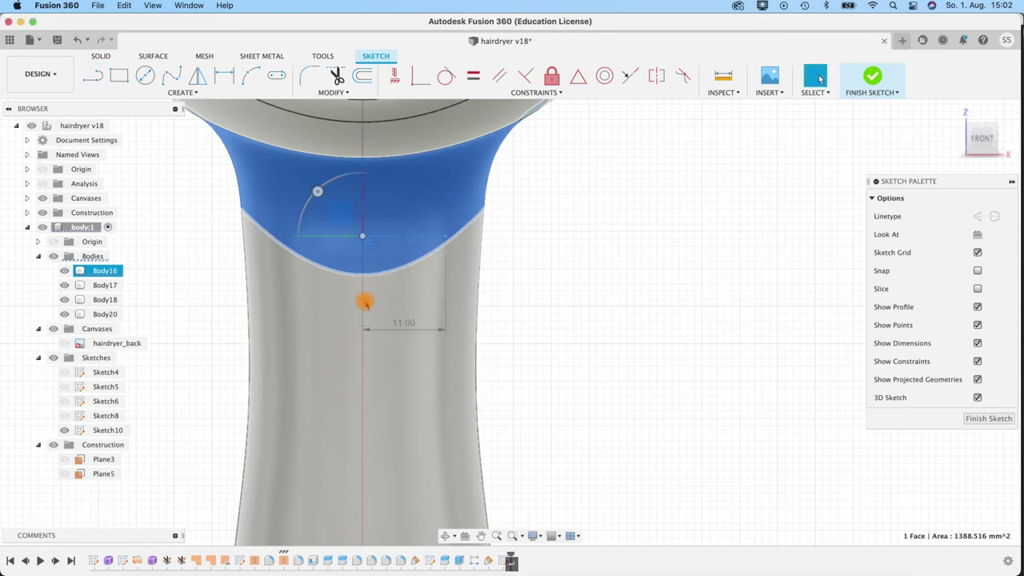
- Hide the bodies and set the long vertical centre line to construction, keeping the short 12 mm line separate
click(362, 299)
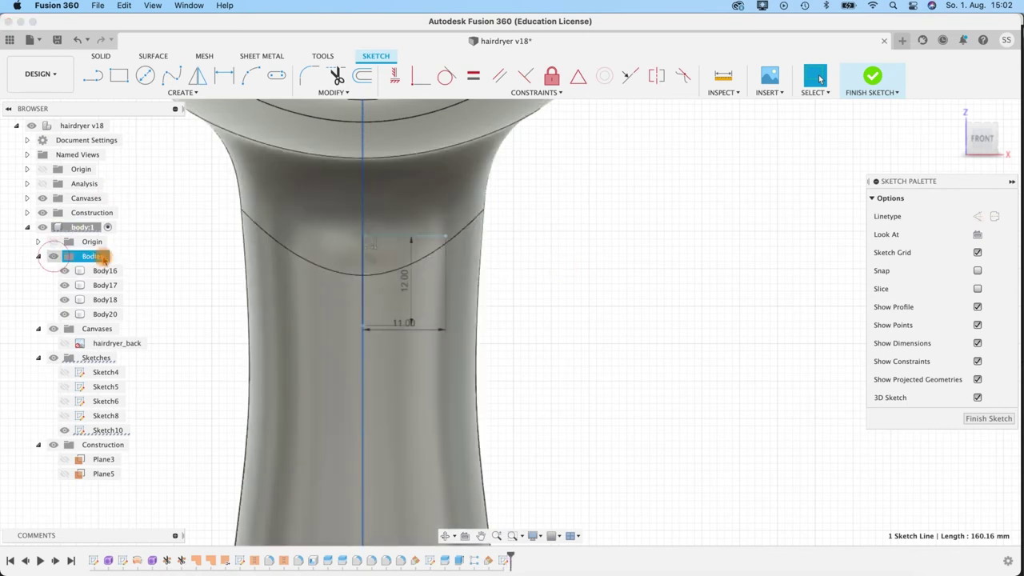
click(53, 256)
key(x)
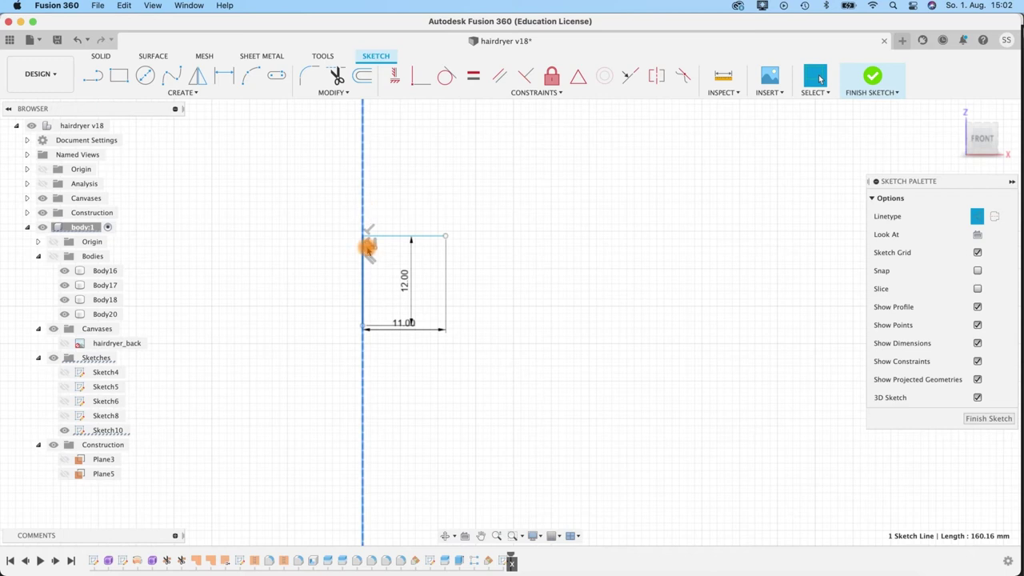
key(super+z)
key(x)
scroll(371, 312, up, 3)
click(354, 237)
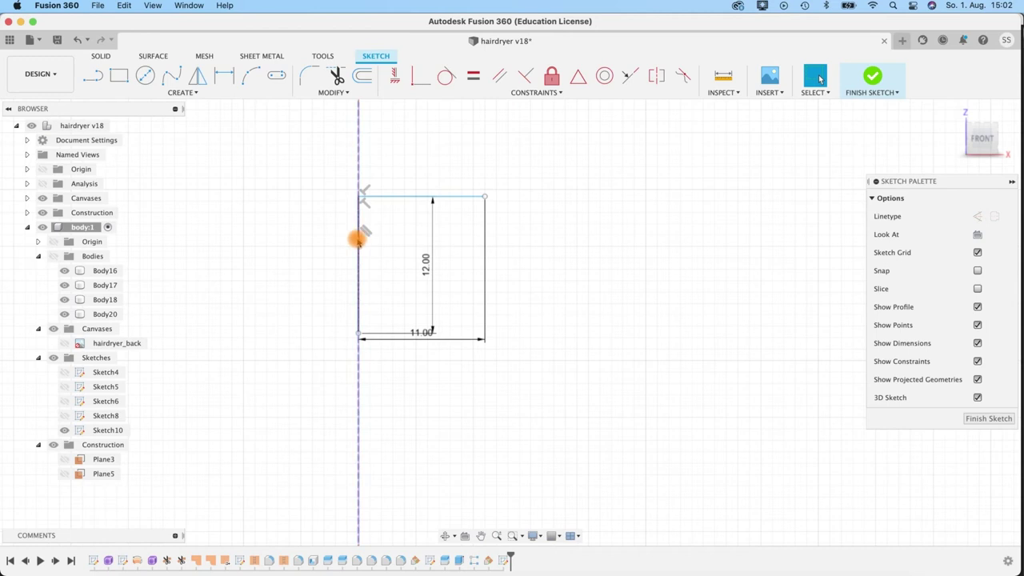
- Set the short 12 mm vertical line on the centre line to construction as well
click(359, 240)
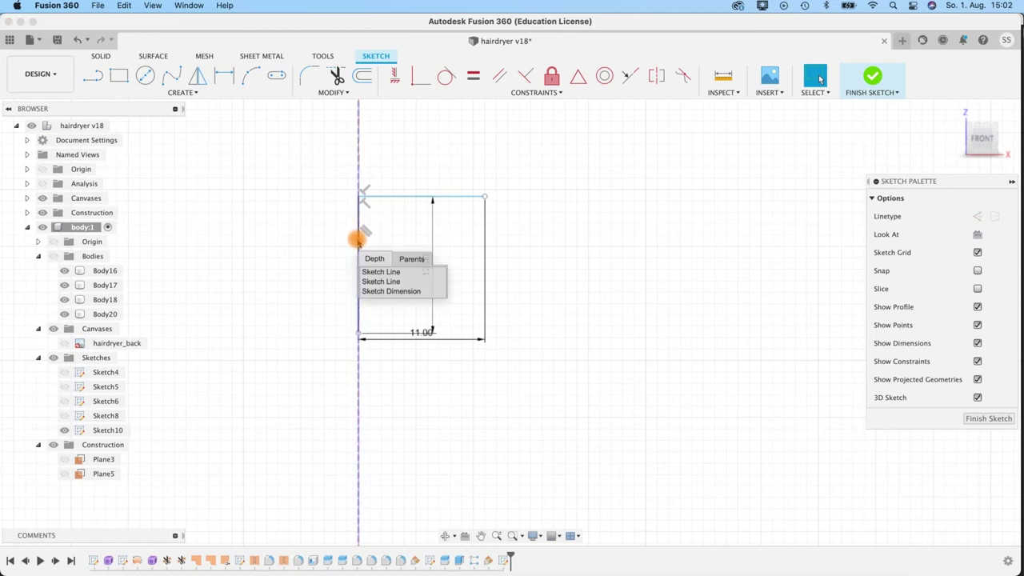
click(381, 272)
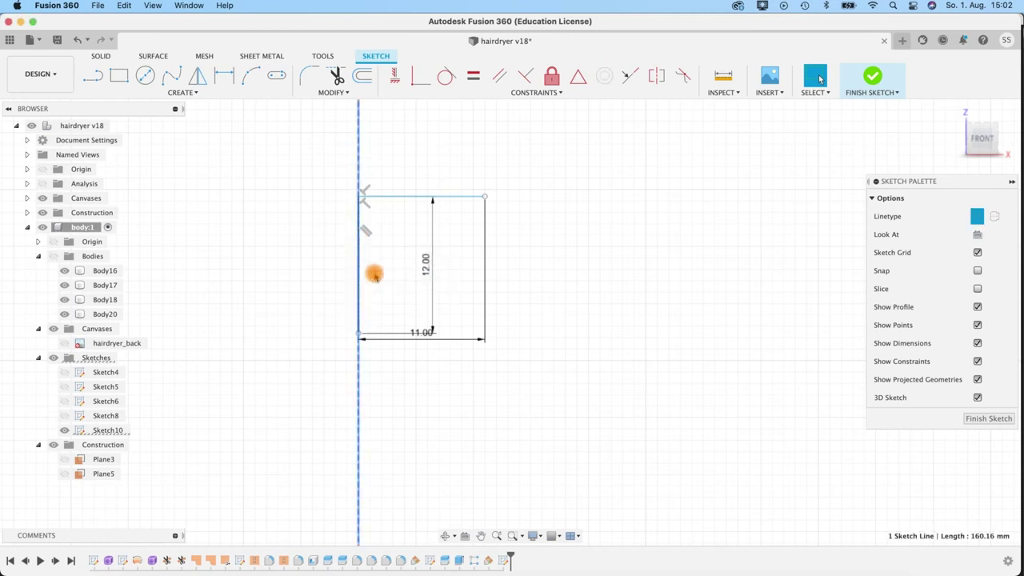
click(359, 267)
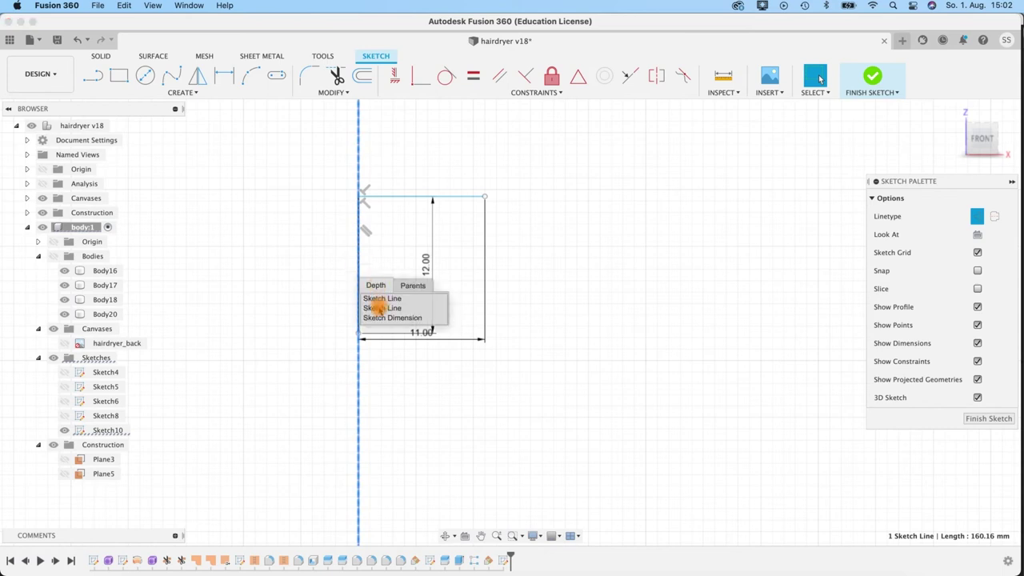
click(379, 308)
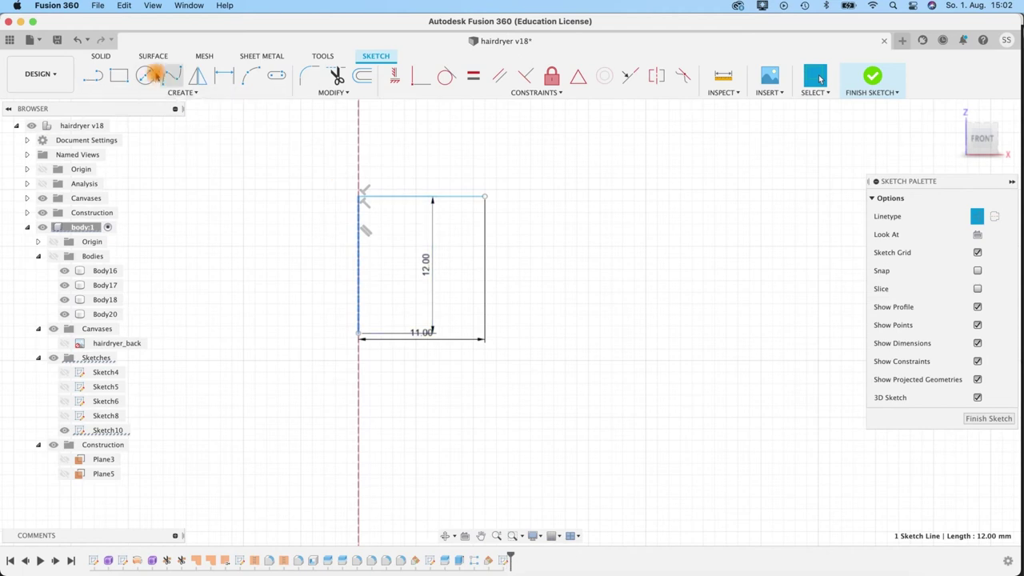
- Draw a three-point arc from the horizontal line's outer end to the lower end of the 12 mm line, bulging outward
click(250, 76)
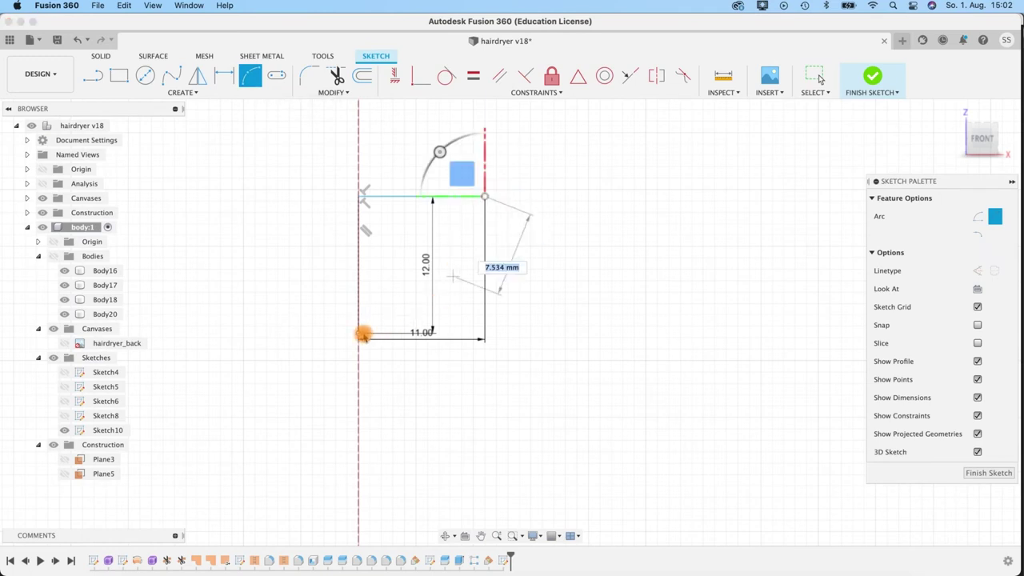
click(359, 334)
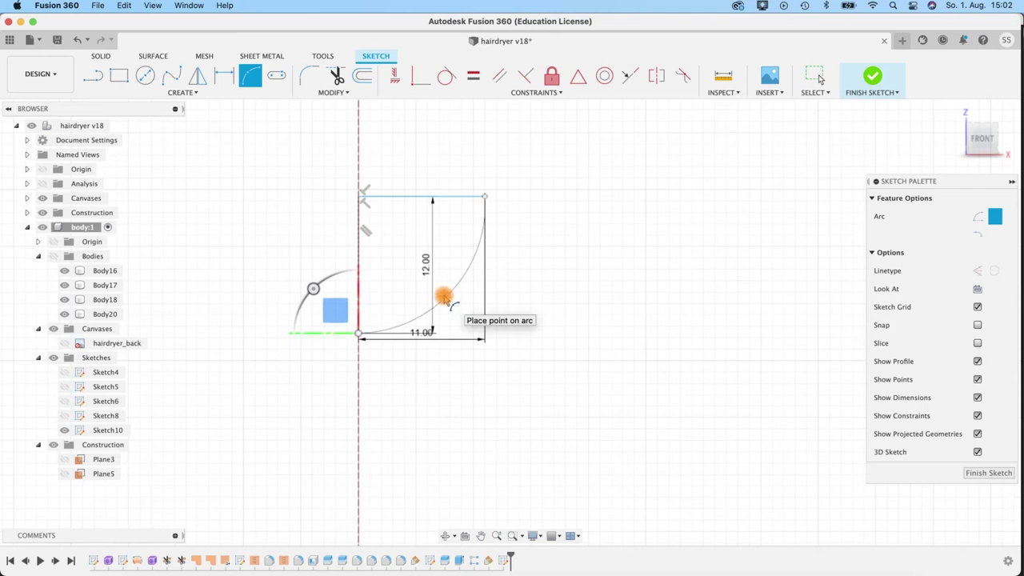
click(444, 297)
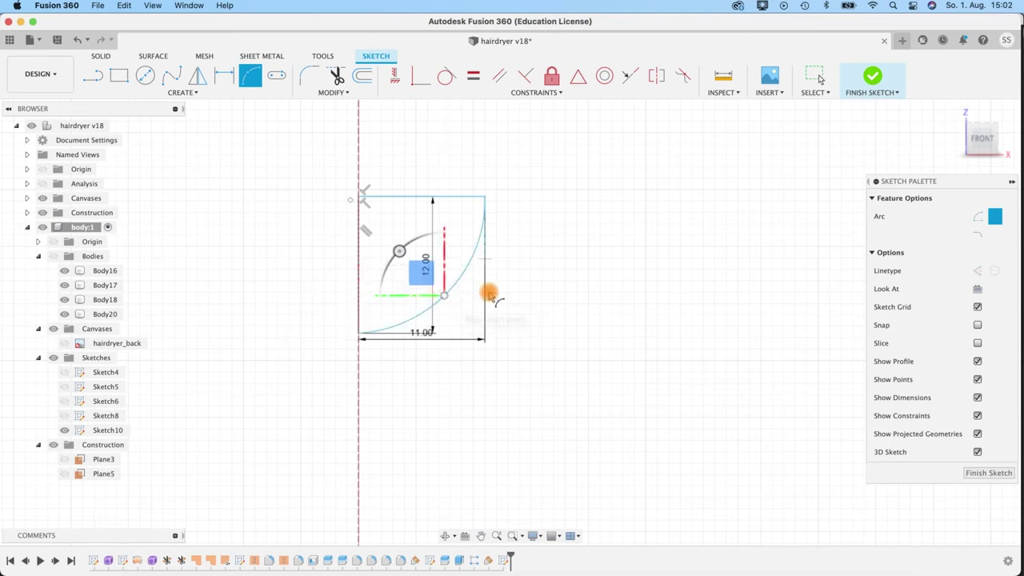
scroll(489, 291, up, 3)
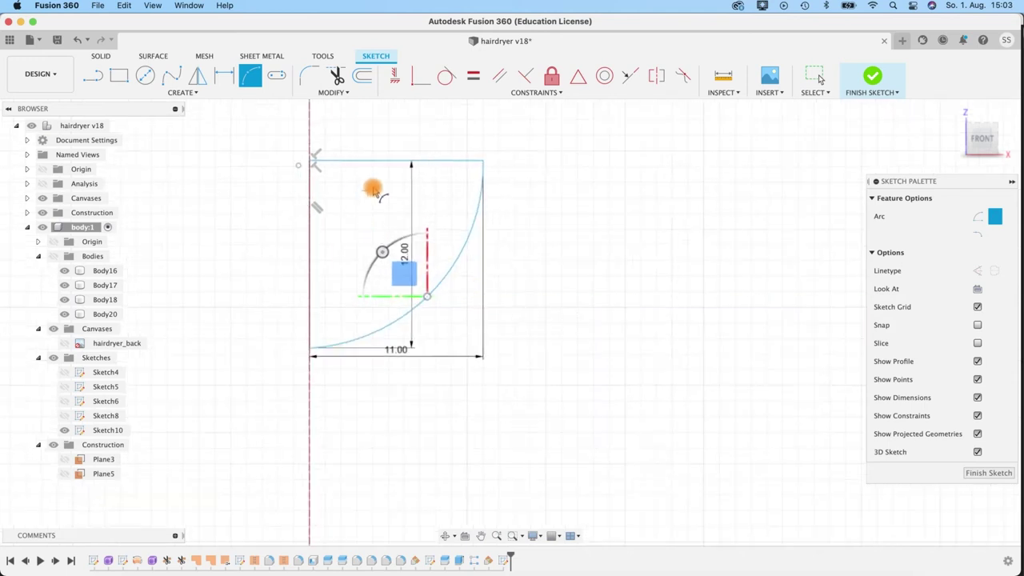
key(Escape)
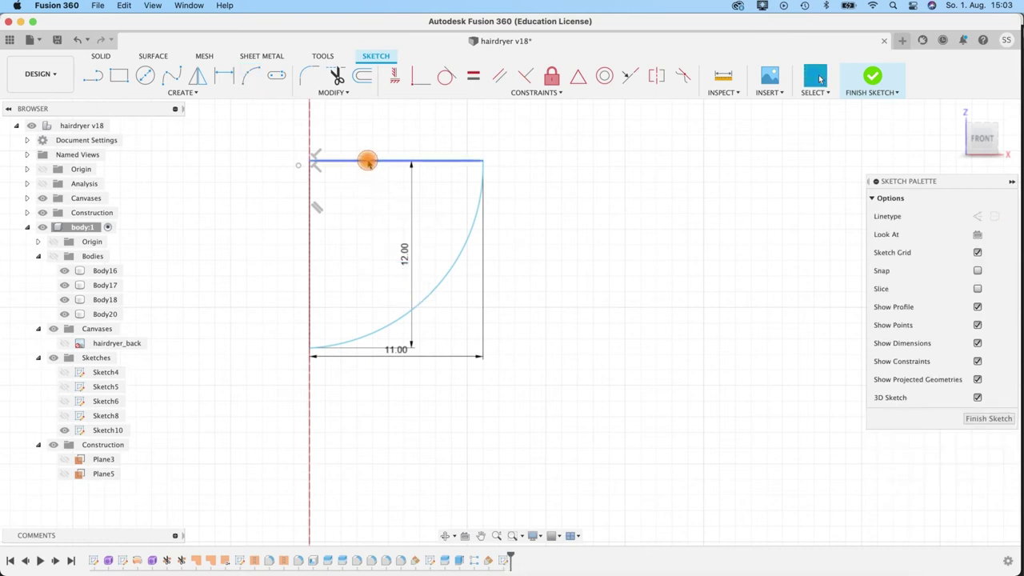
- Mirror the horizontal line and the arc about the vertical centre line
click(365, 161)
shift+click(450, 274)
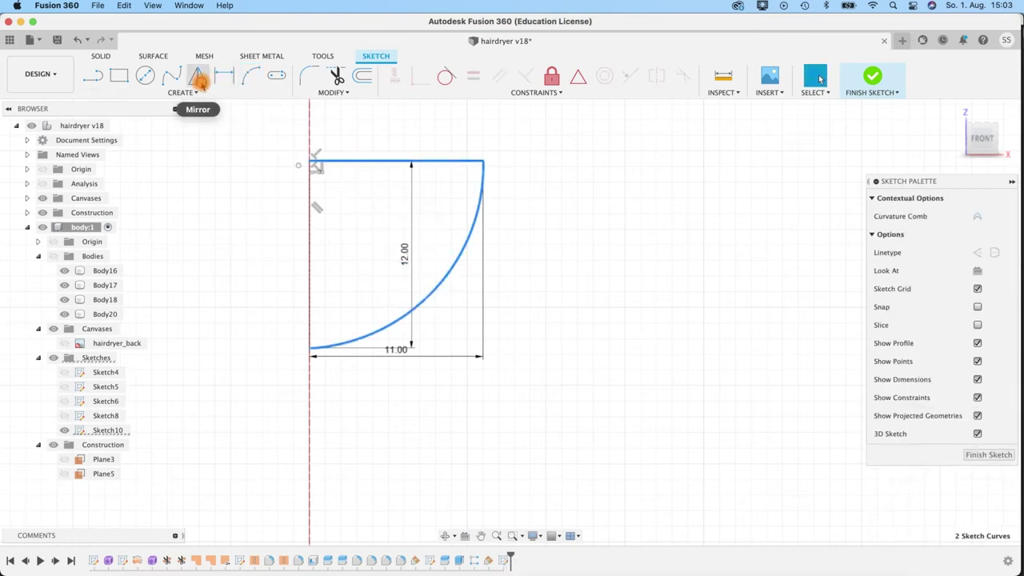
click(197, 76)
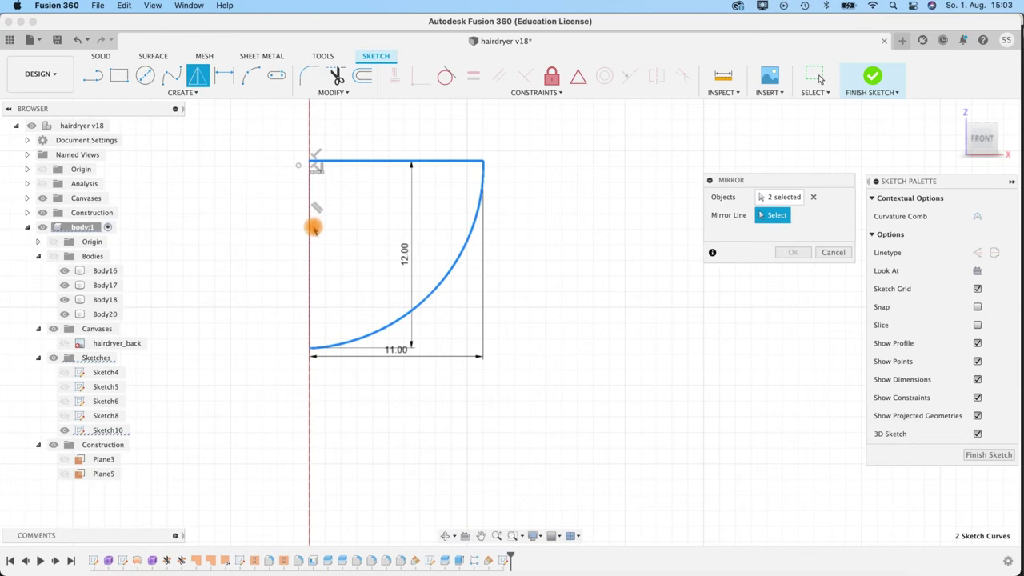
click(310, 228)
click(792, 253)
click(792, 253)
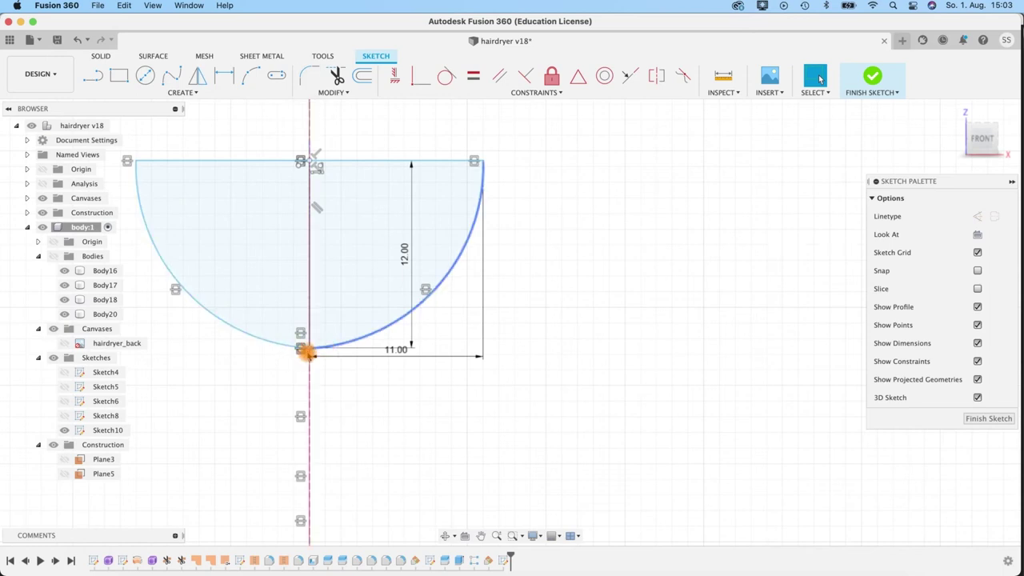
- Apply a tangent constraint between the two mirrored arcs where they meet on the centre line
click(470, 146)
click(446, 78)
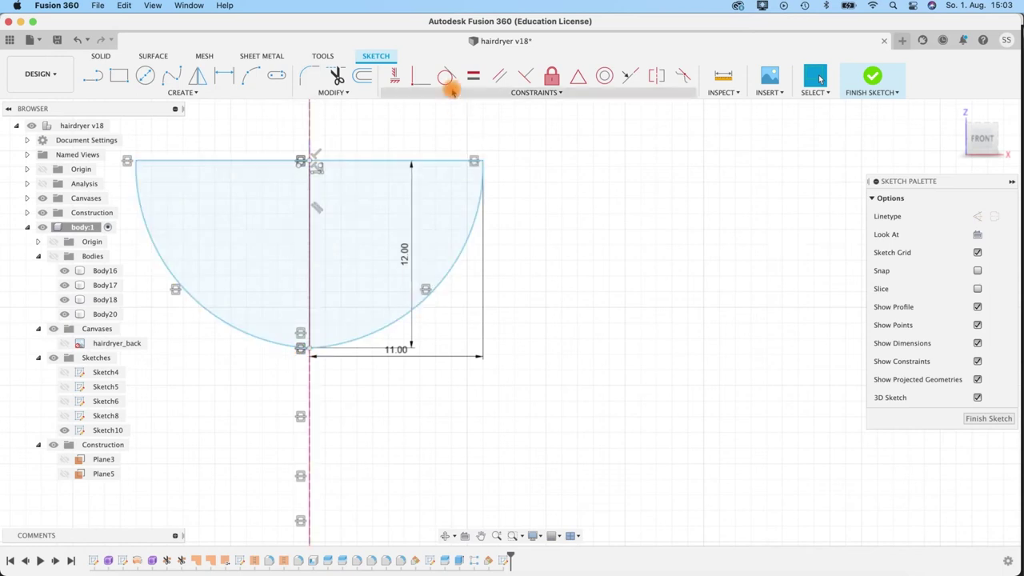
click(447, 78)
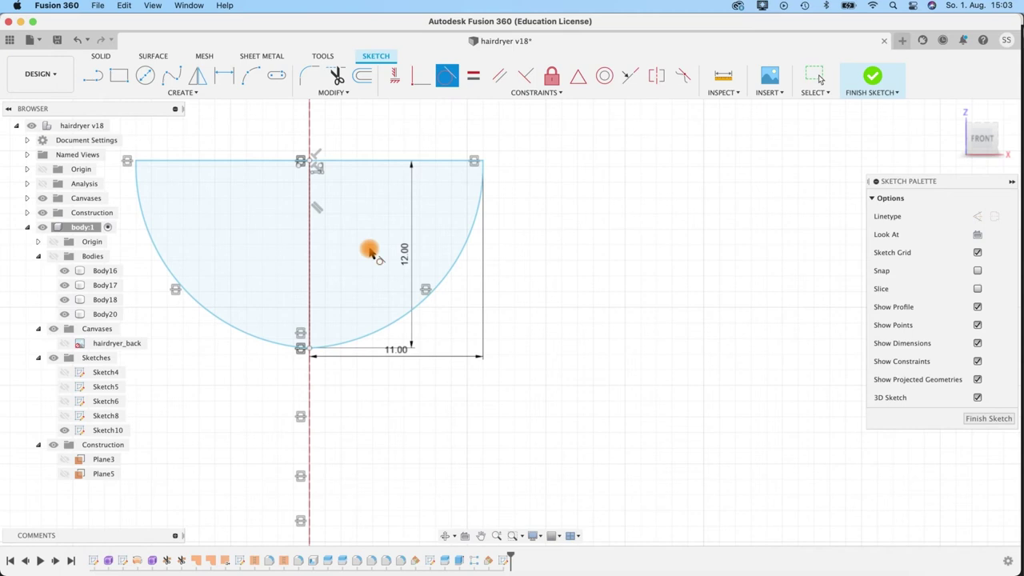
click(272, 346)
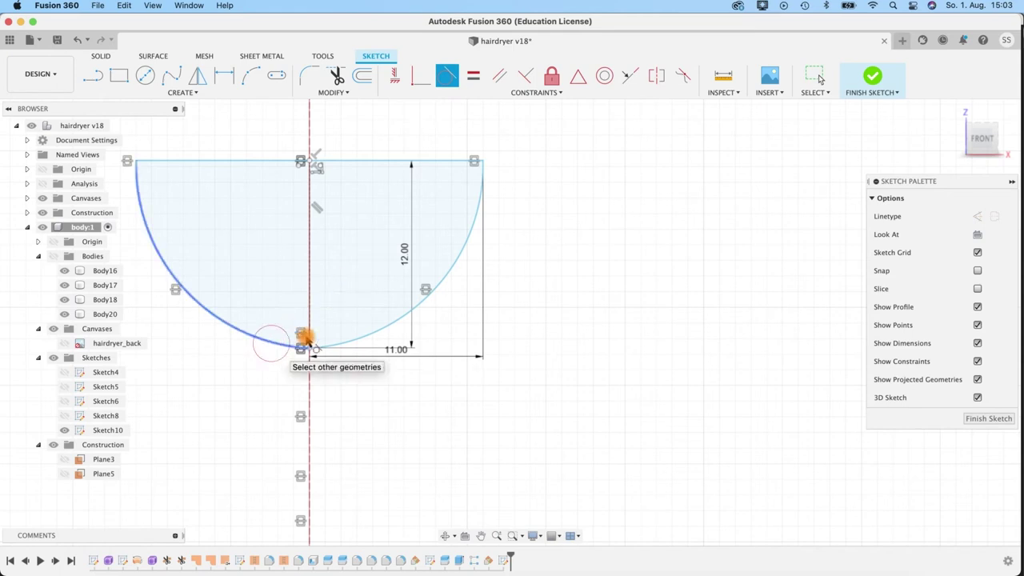
click(359, 344)
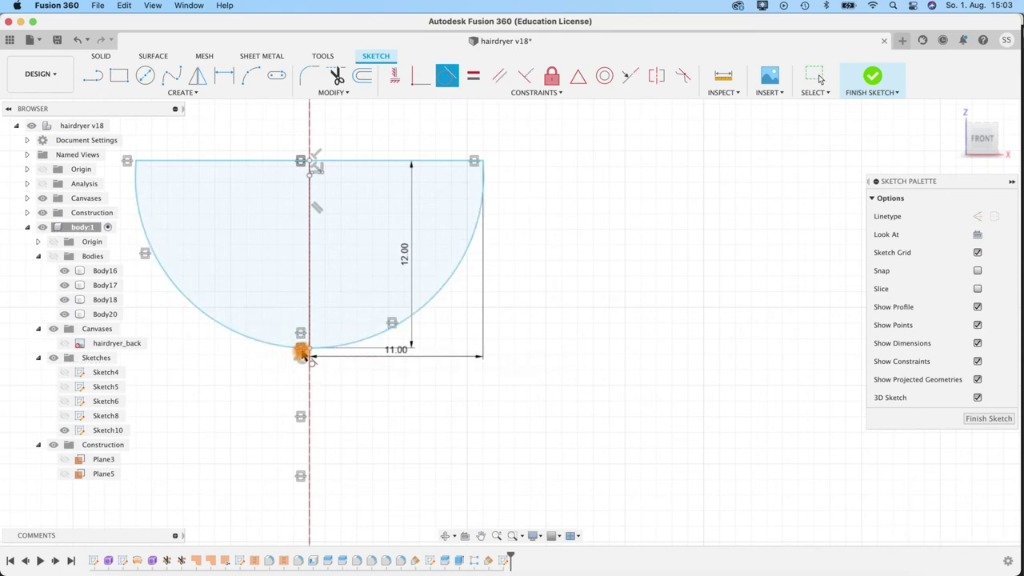
scroll(301, 365, up, 3)
scroll(301, 365, down, 3)
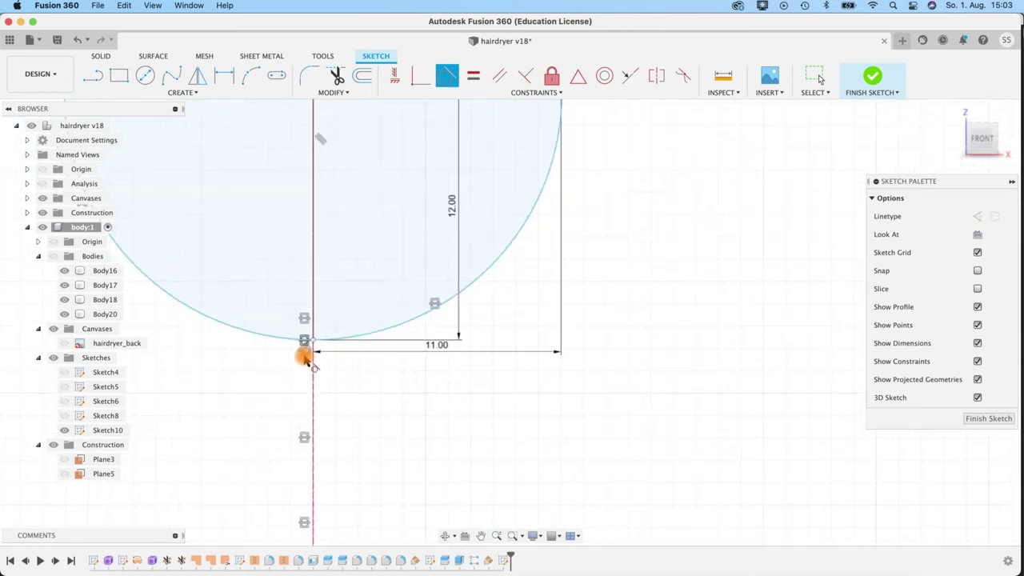
click(342, 347)
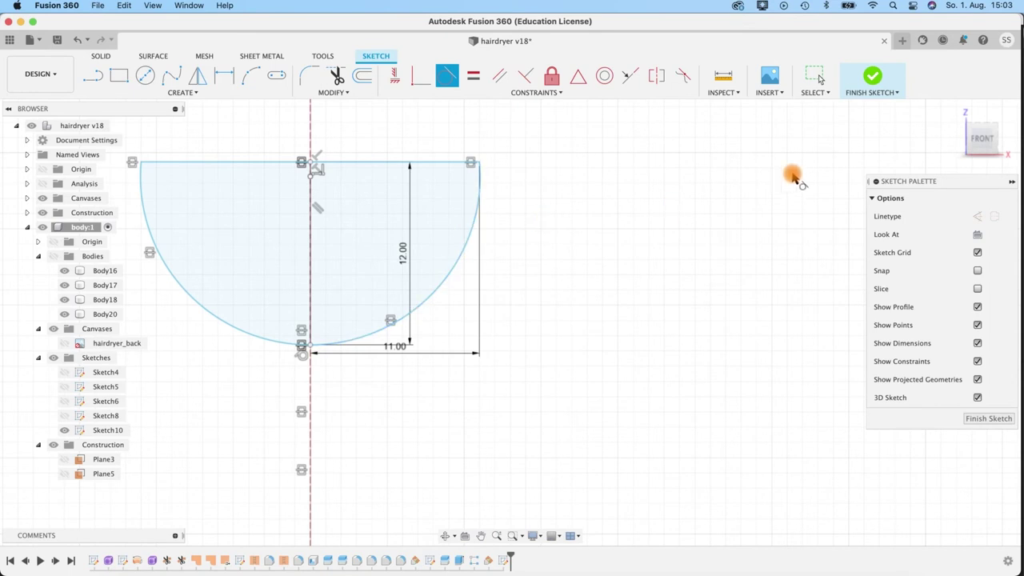
- Draw a 6 mm vertical line down the centre line from the arcs' lowest point
scroll(513, 402, up, 1)
scroll(507, 407, down, 2)
click(92, 76)
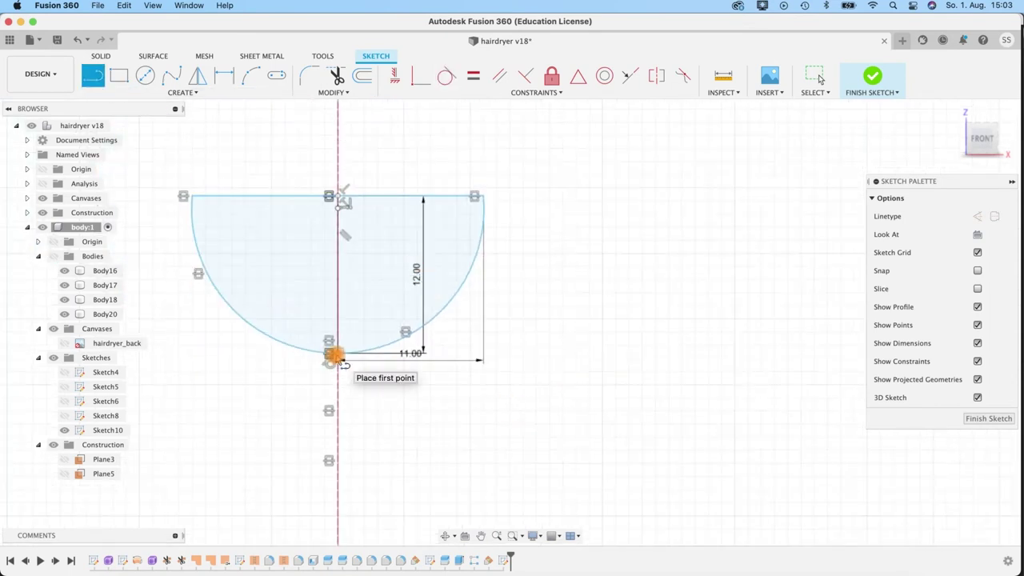
click(336, 355)
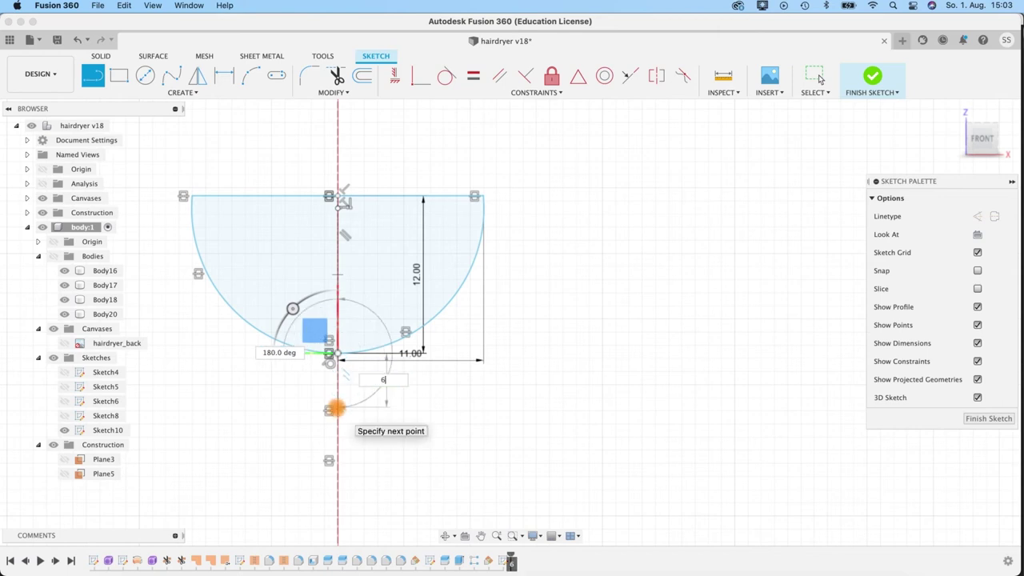
key(Return)
key(Escape)
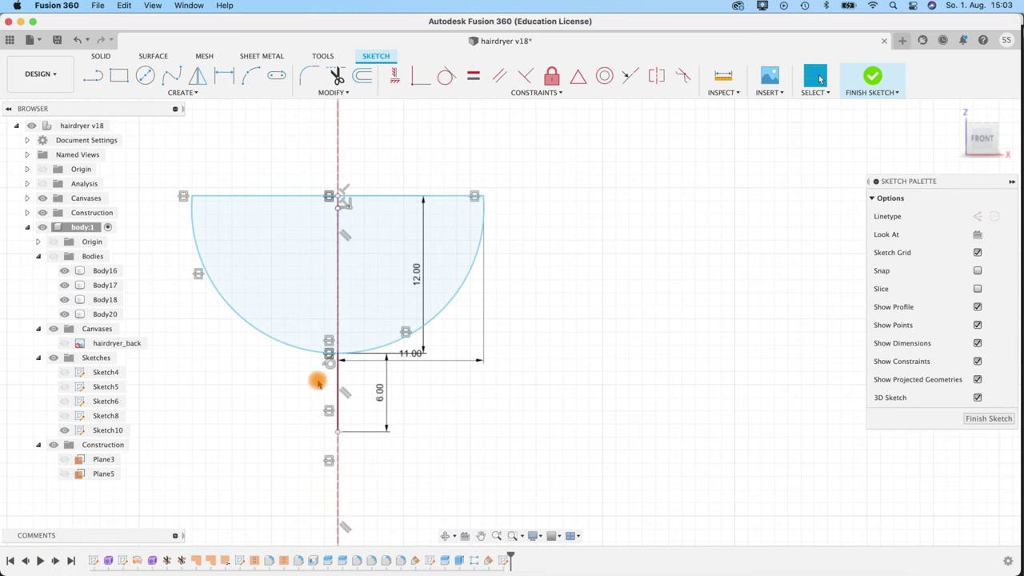
- Draw a 10 mm wide overall slot down the centre line, starting at the lower end of the 6 mm line
middle_drag(503, 430, 541, 338)
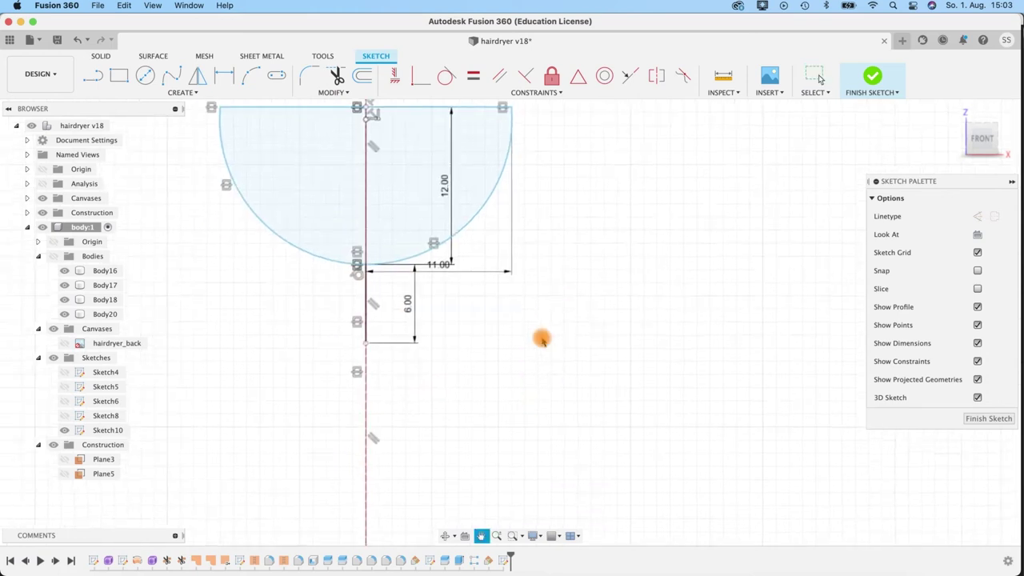
mouse_move(569, 381)
shift+middle_down()
mouse_move(482, 382)
mouse_move(574, 377)
mouse_move(559, 247)
shift+middle_up()
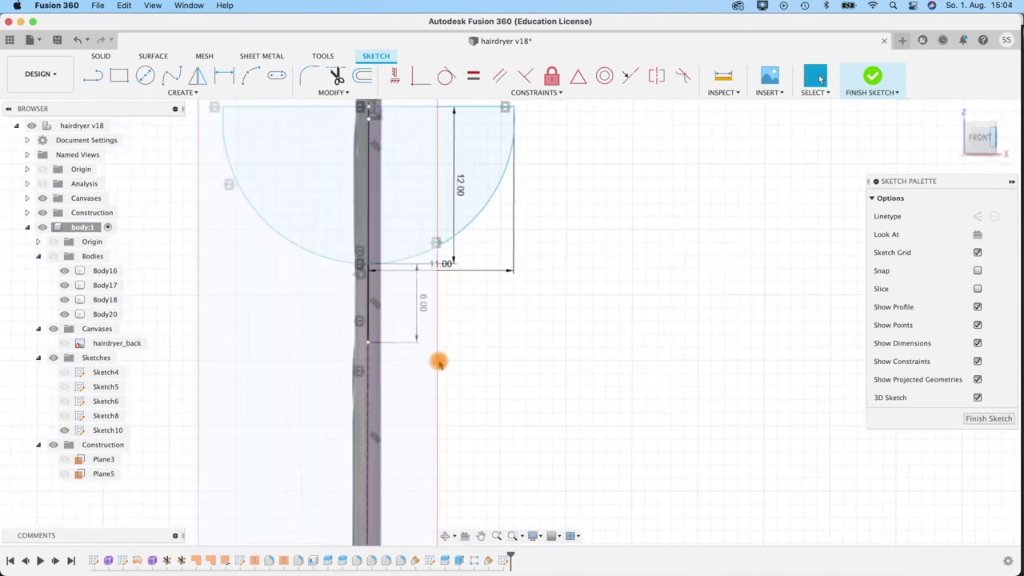
drag(992, 137, 969, 140)
click(972, 140)
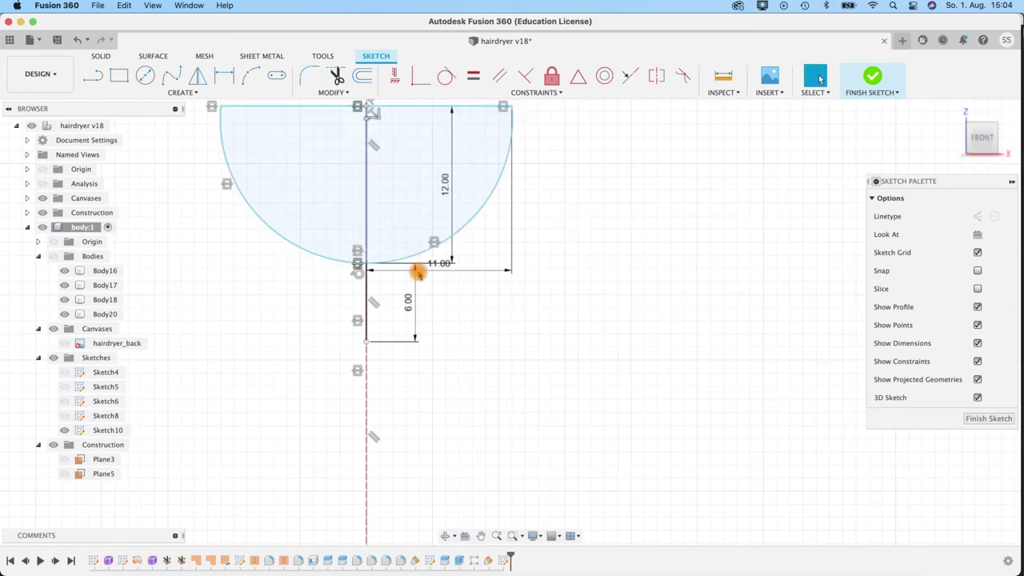
click(146, 93)
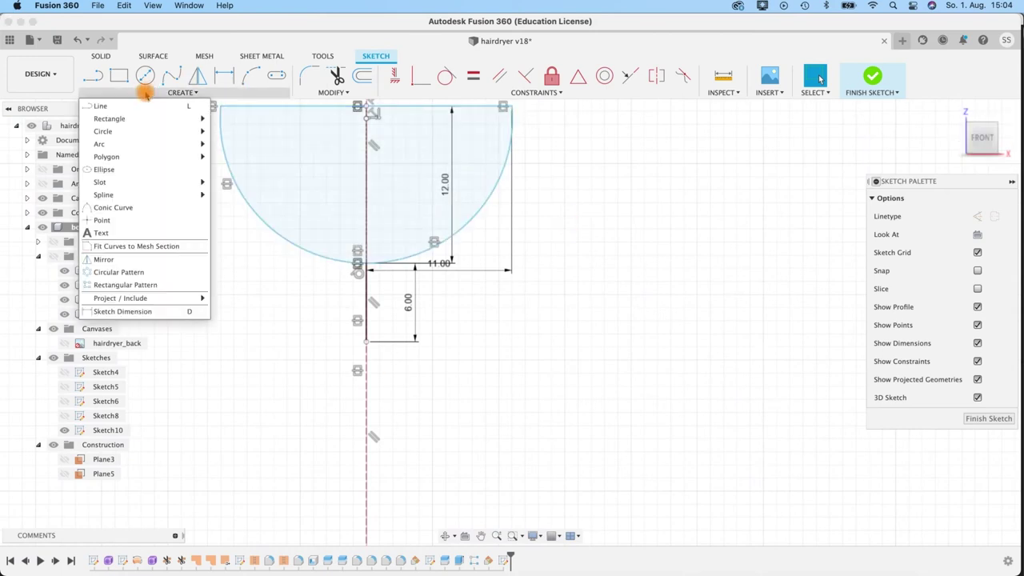
mouse_move(169, 194)
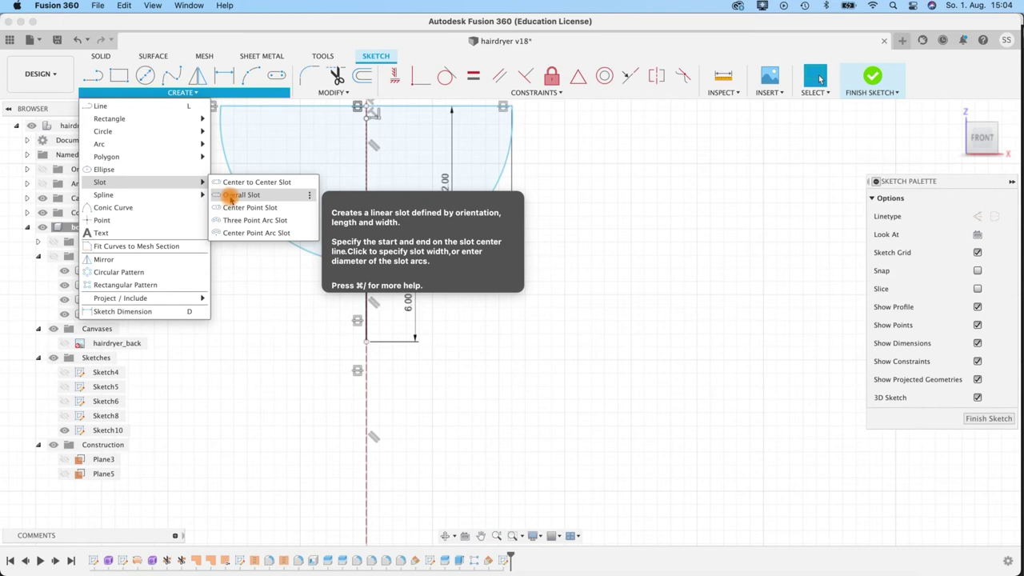
click(230, 196)
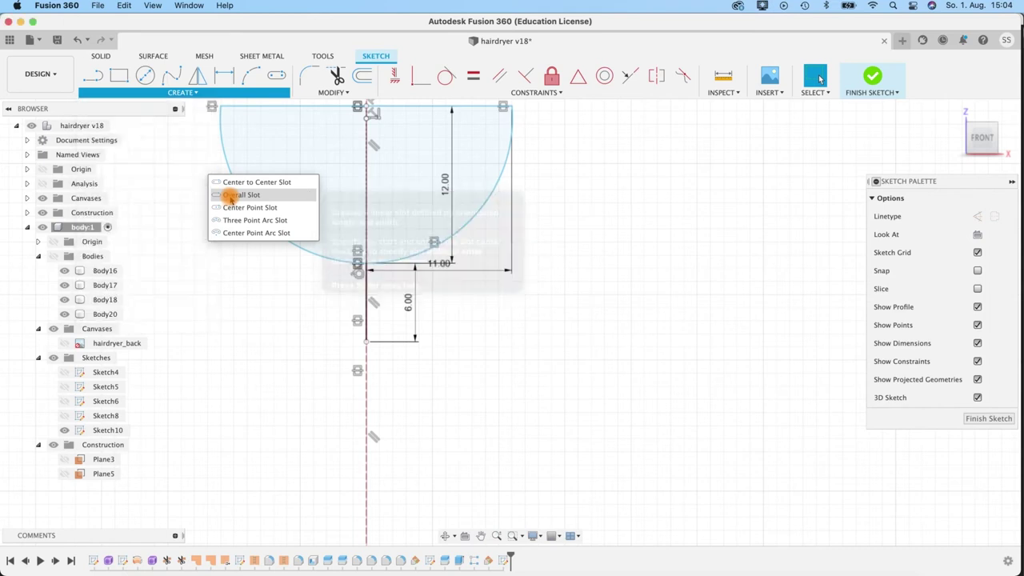
click(365, 343)
middle_drag(432, 410, 432, 175)
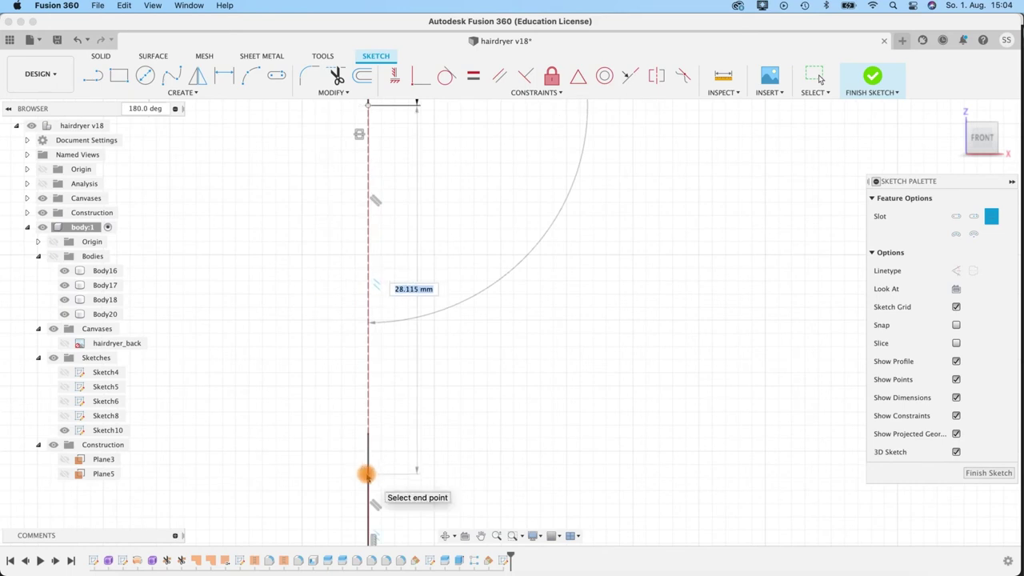
key(Tab)
key(Tab)
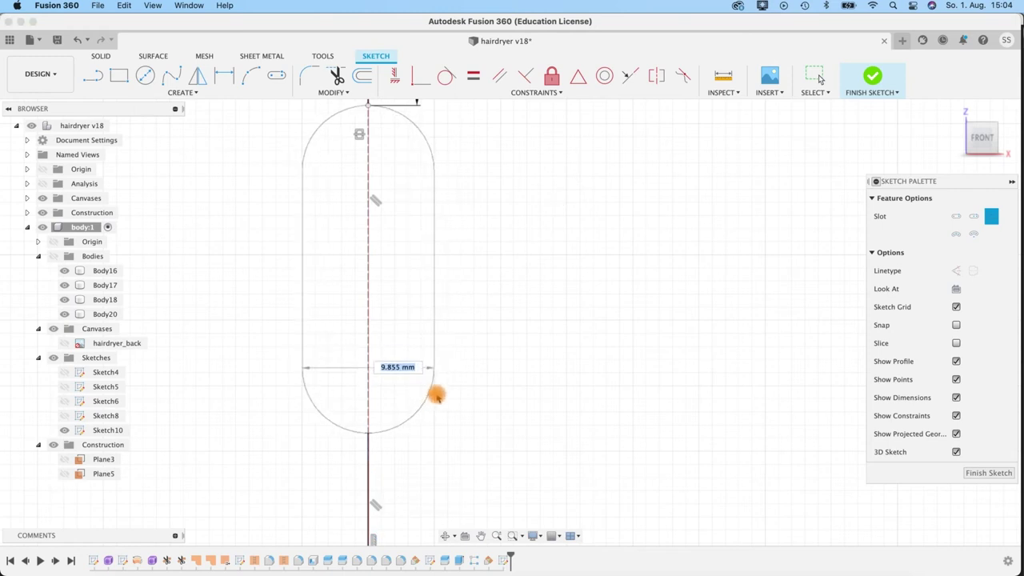
key(Tab)
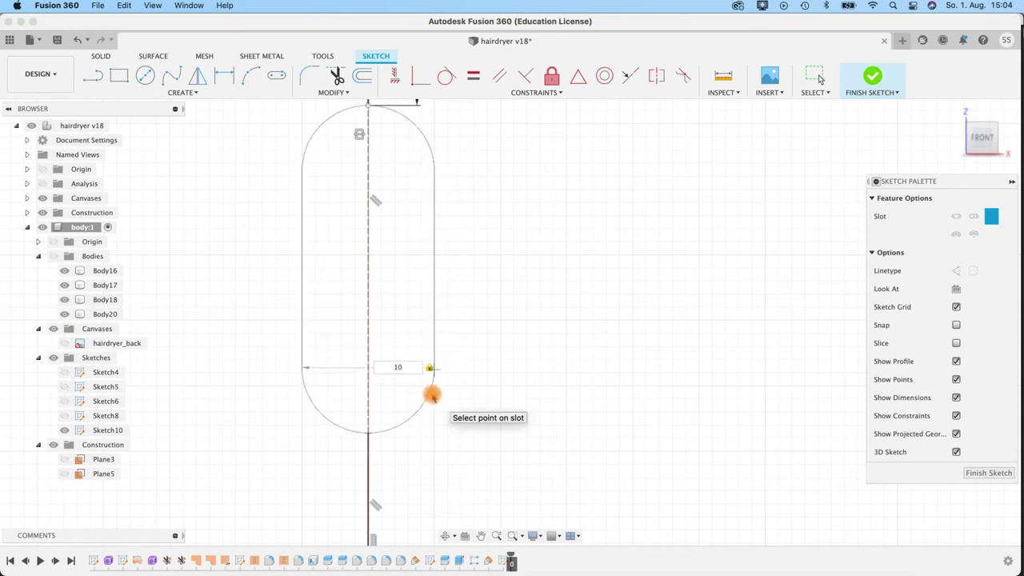
click(431, 395)
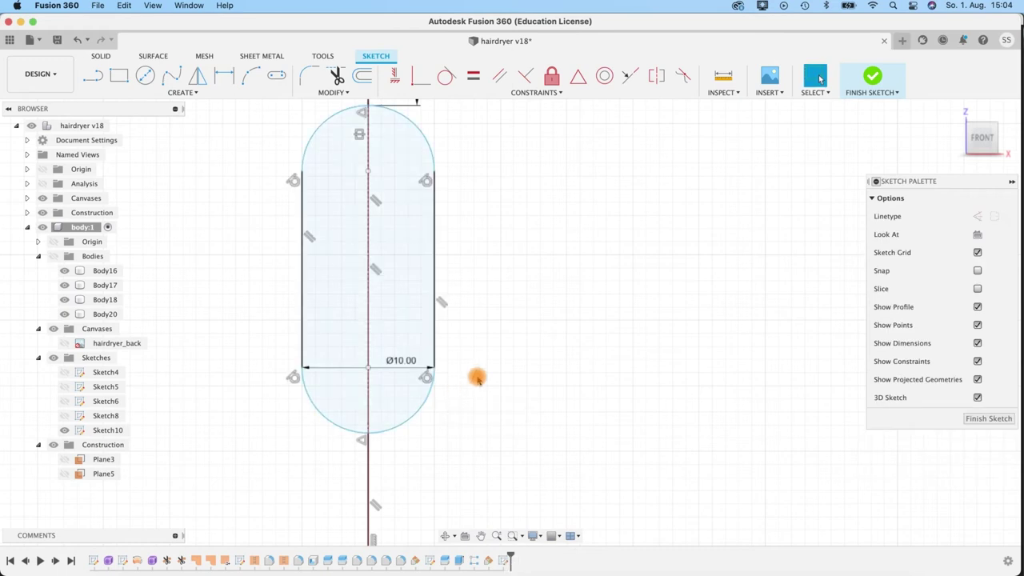
- Copy the 10 mm wide slot and paste the duplicate farther down the centre line with X Distance -31 mm and Y Distance 0
scroll(475, 377, down, 4)
middle_drag(495, 402, 467, 343)
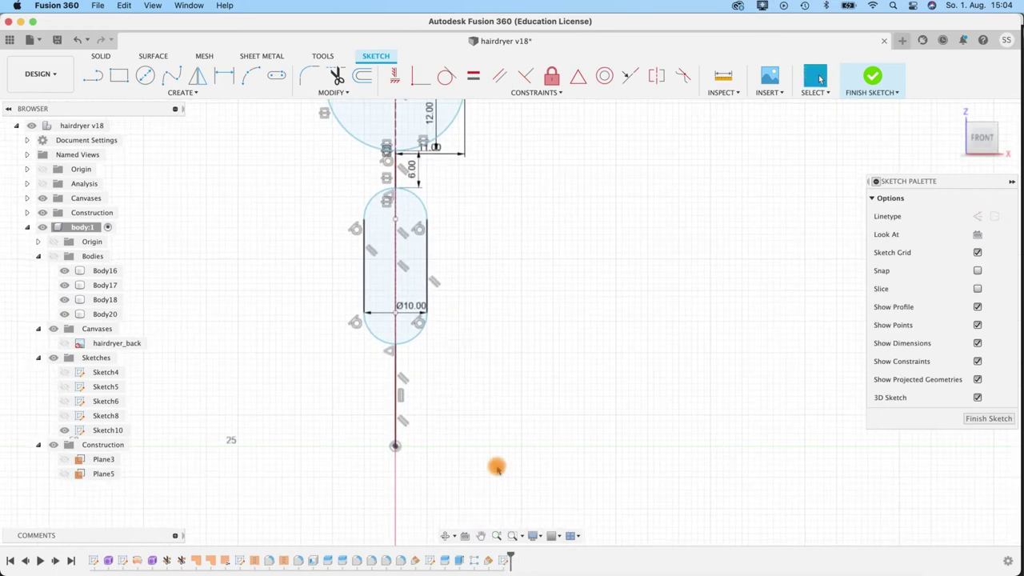
click(366, 209)
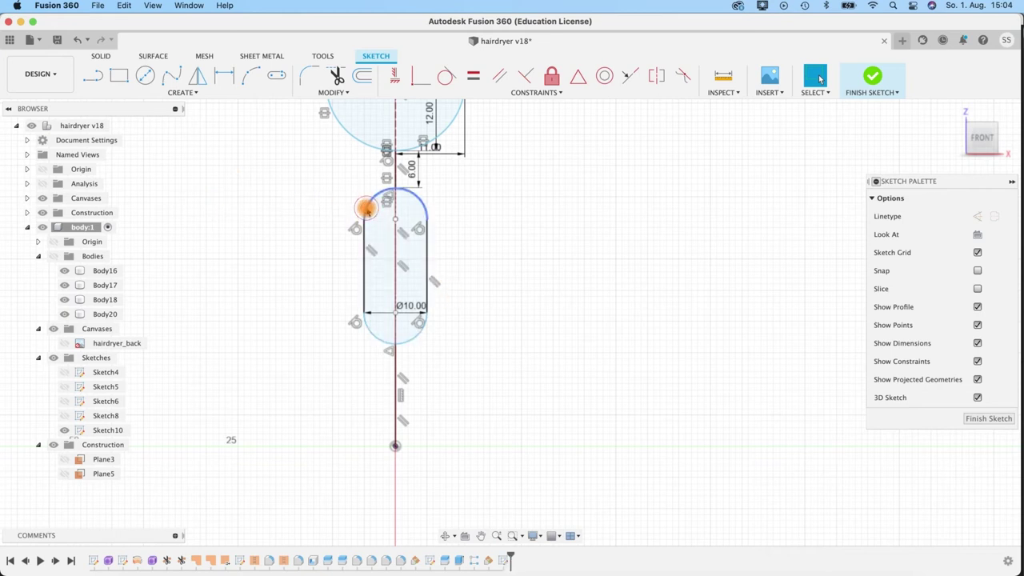
double_click(366, 209)
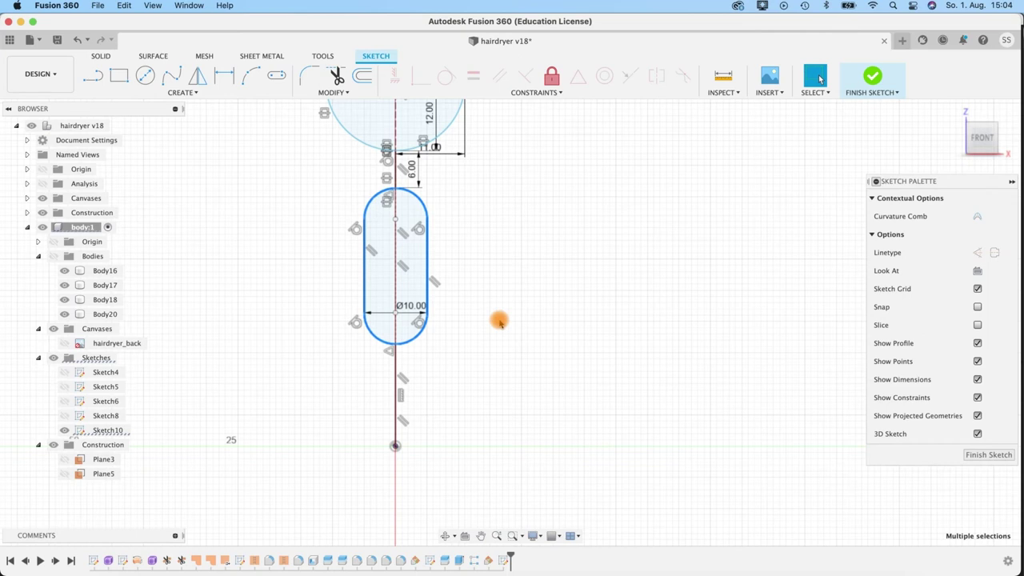
key(super+c)
key(super+v)
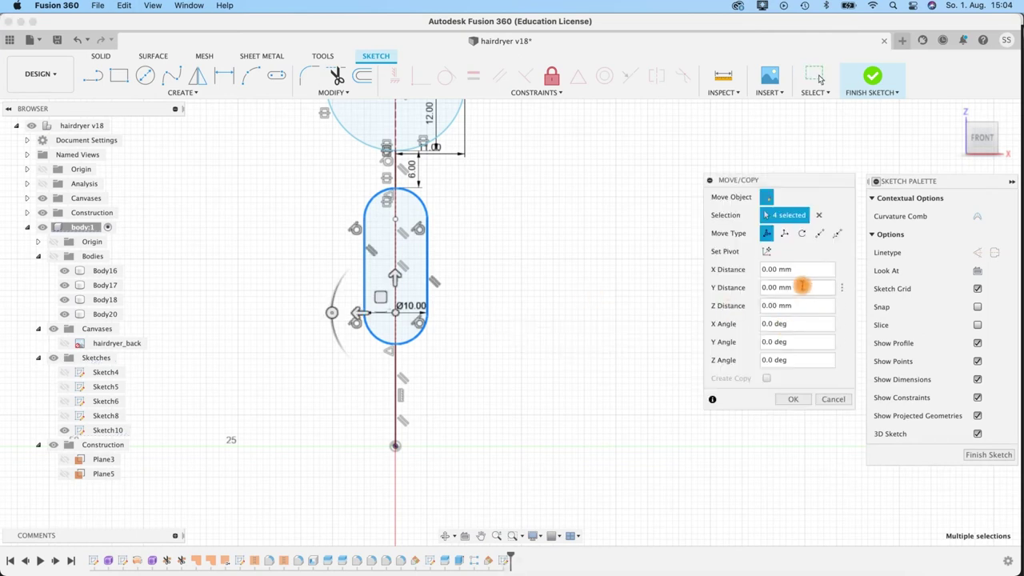
drag(804, 270, 731, 267)
drag(810, 270, 756, 267)
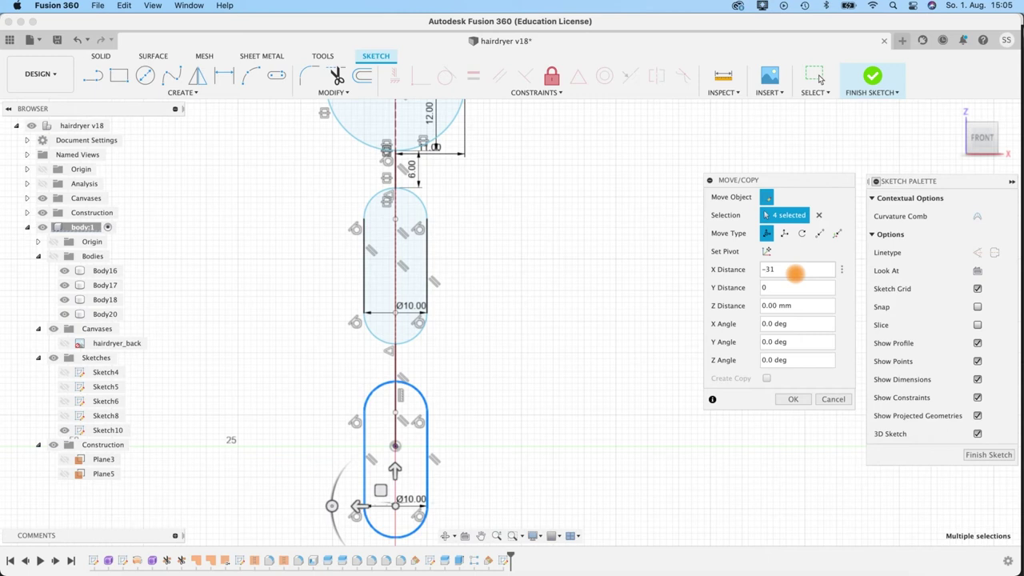
key(Return)
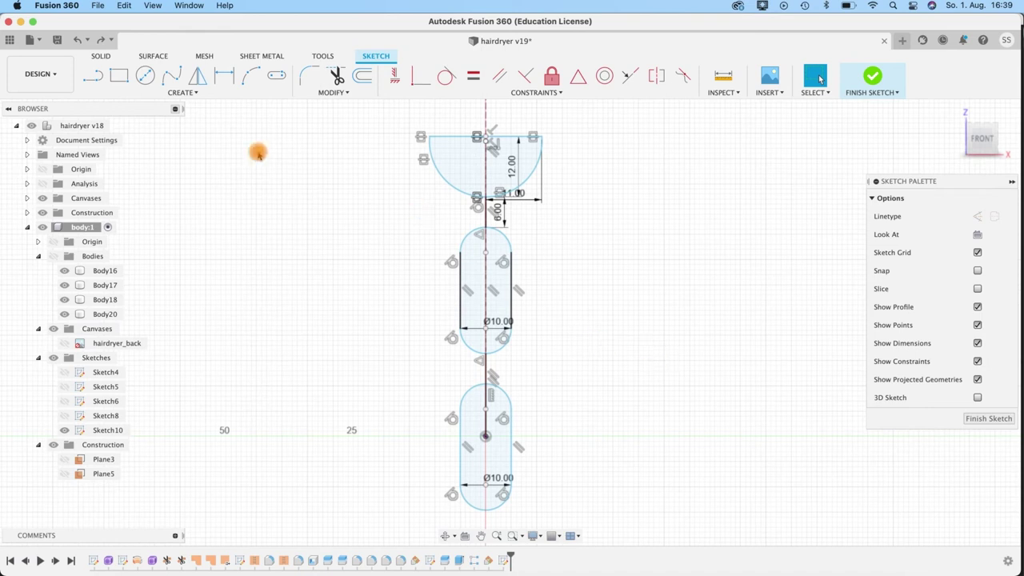
- Draw an 8 mm wide center point slot inside the upper slot, centred at its middle and aligned with the centre line
scroll(595, 322, up, 4)
scroll(596, 324, up, 1)
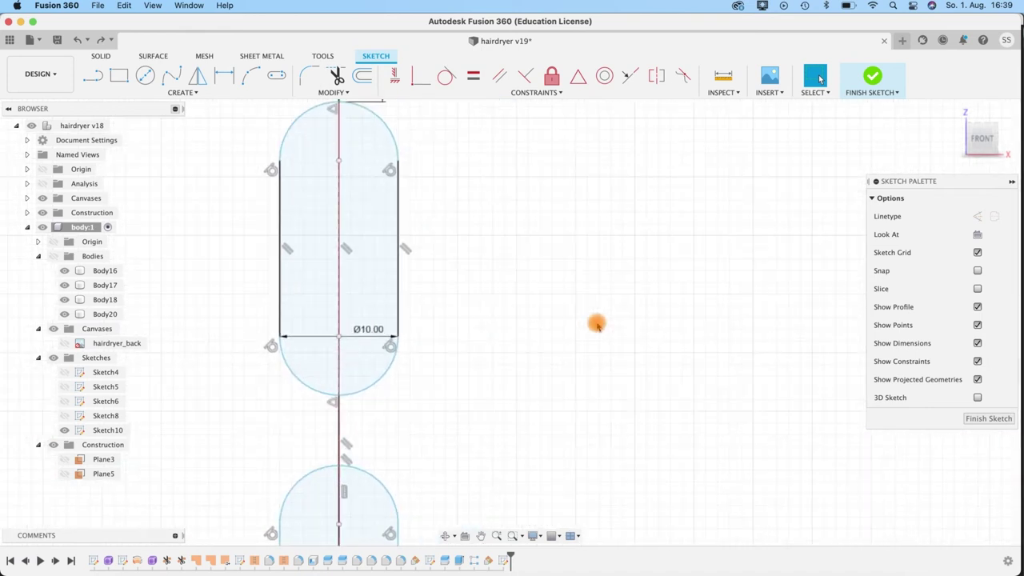
mouse_move(494, 263)
middle_down()
mouse_move(571, 269)
mouse_move(679, 336)
middle_up()
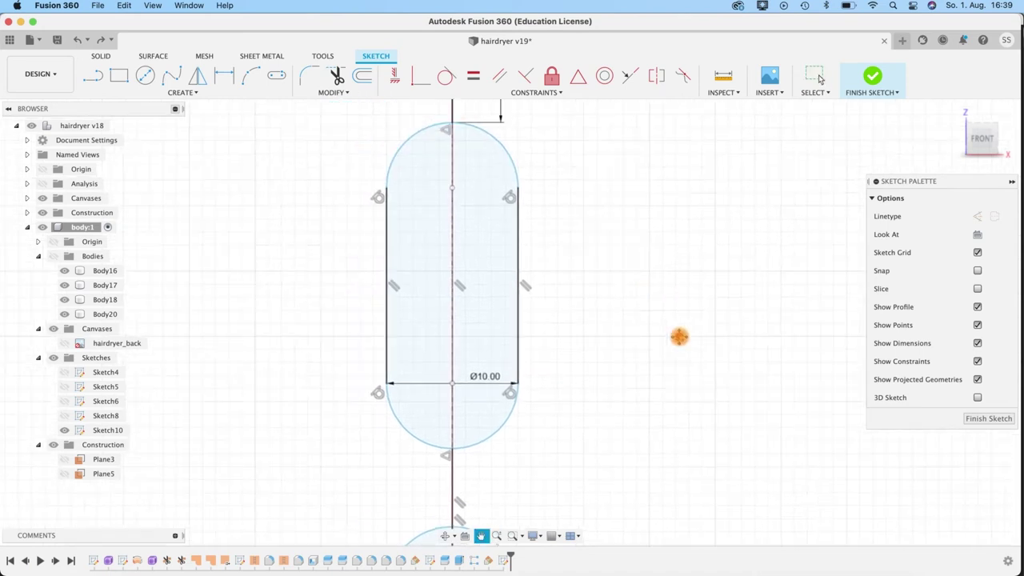
click(164, 94)
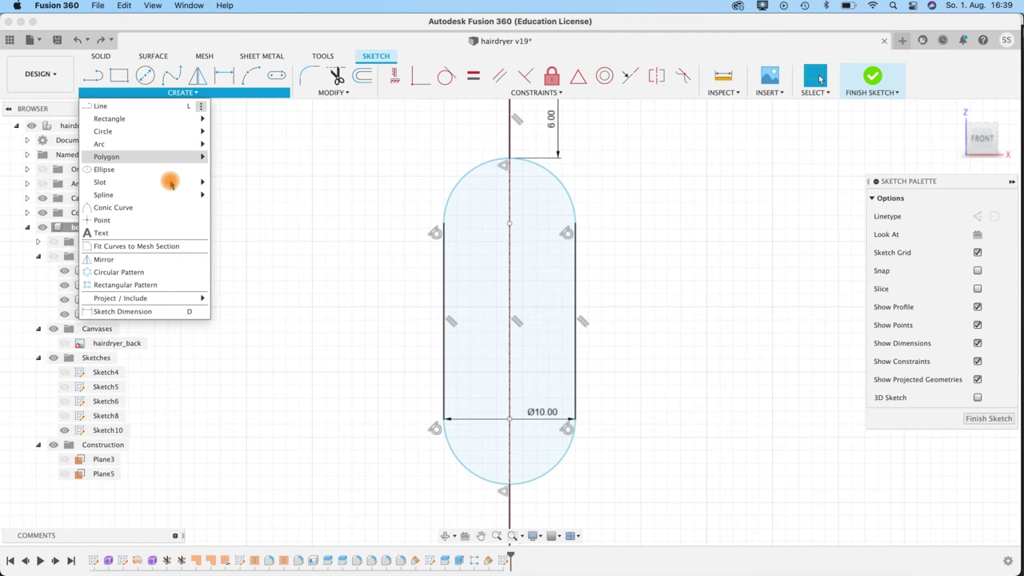
mouse_move(168, 187)
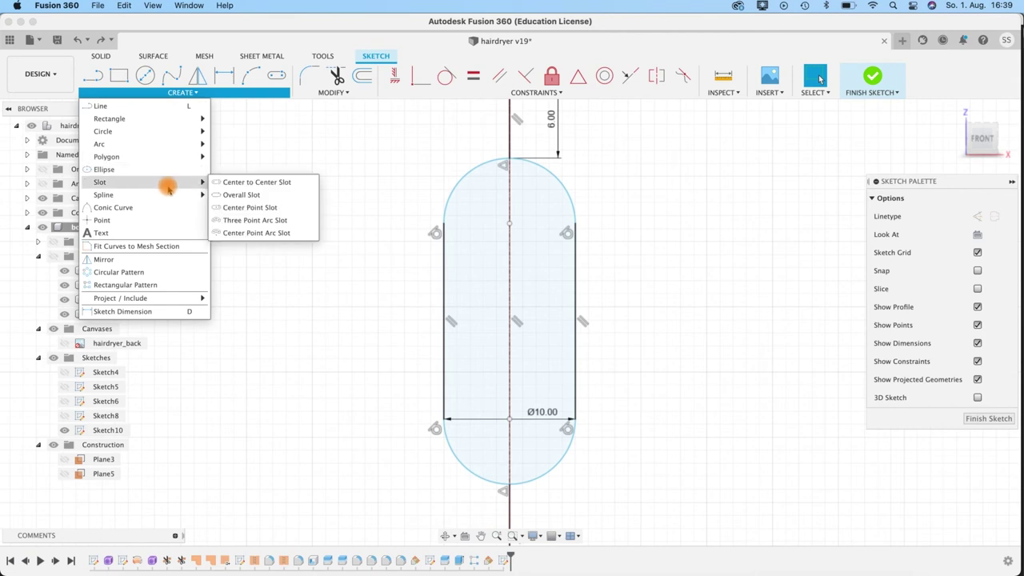
click(237, 208)
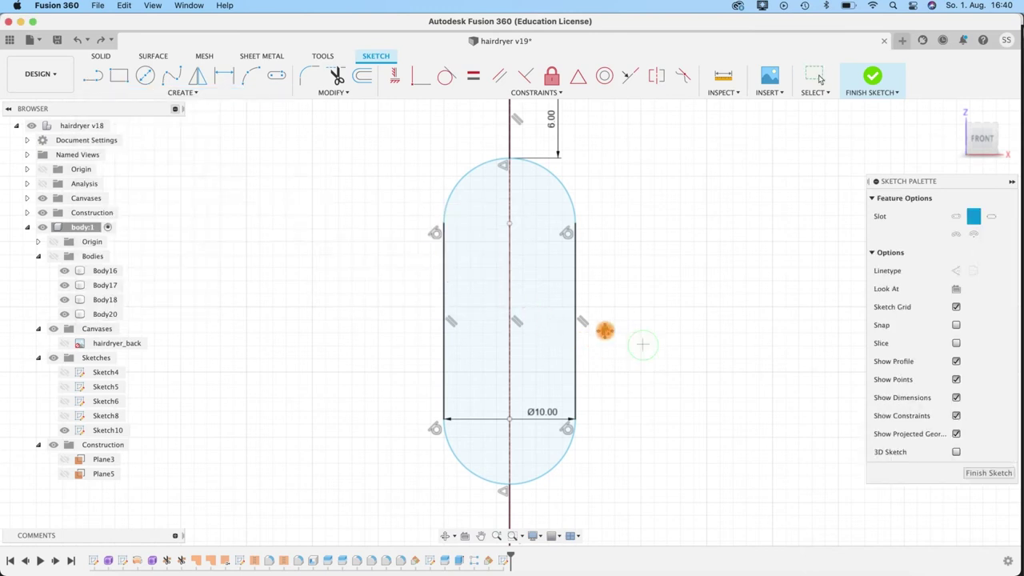
middle_drag(528, 315, 462, 291)
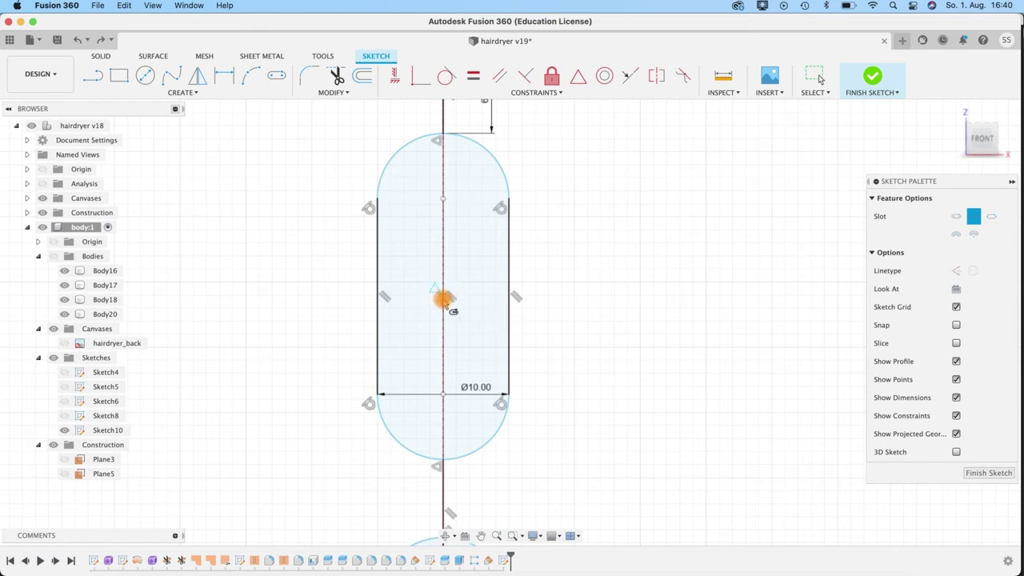
click(444, 297)
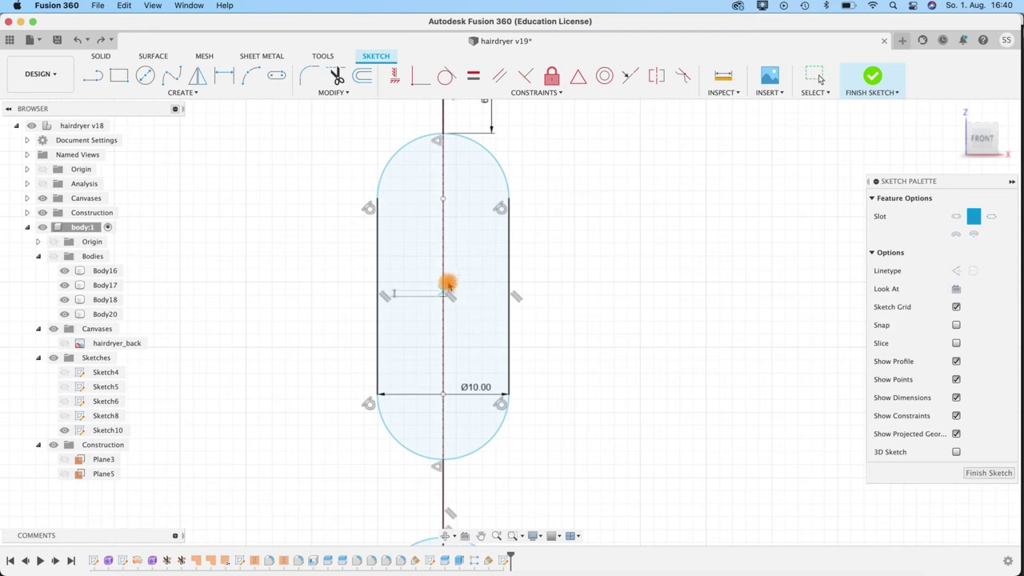
click(445, 219)
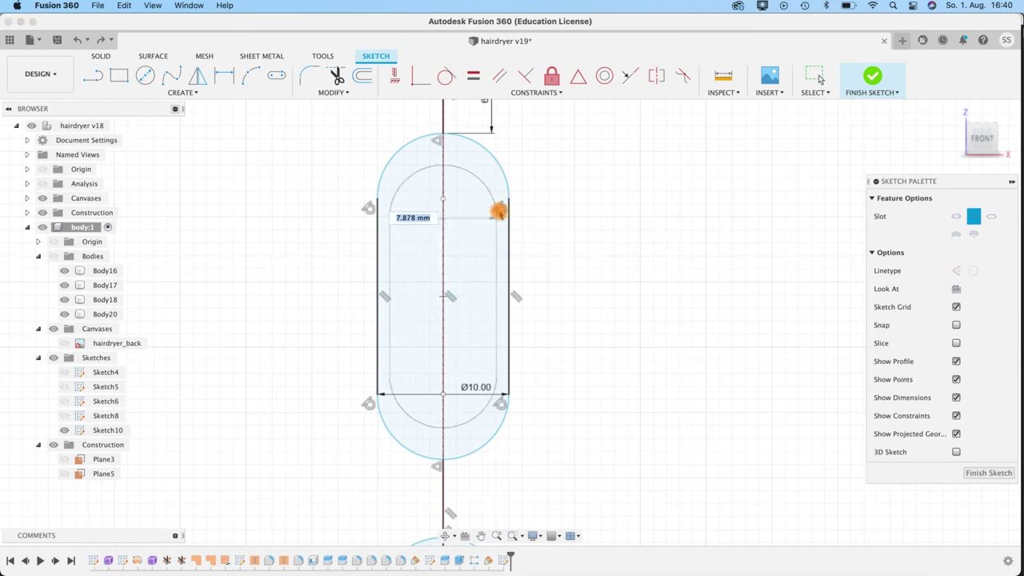
text(8)
key(Tab)
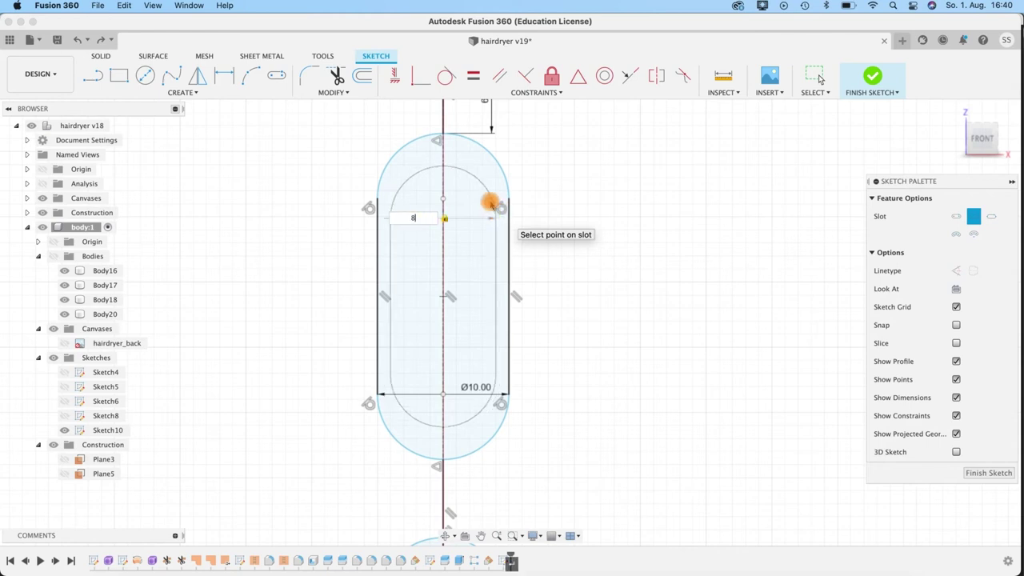
key(Return)
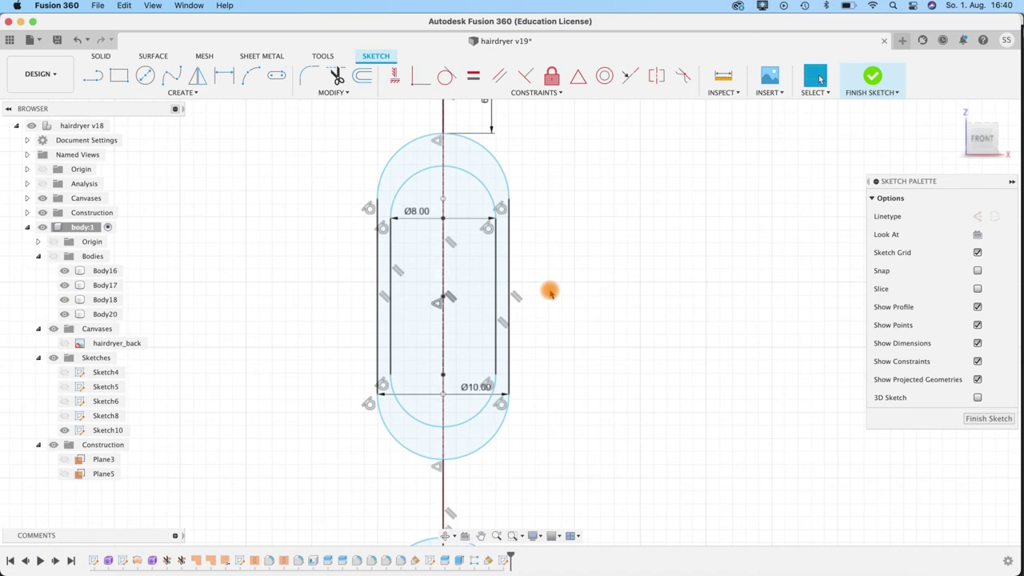
scroll(550, 292, down, 4)
mouse_move(549, 292)
middle_down()
mouse_move(555, 331)
mouse_move(518, 203)
middle_up()
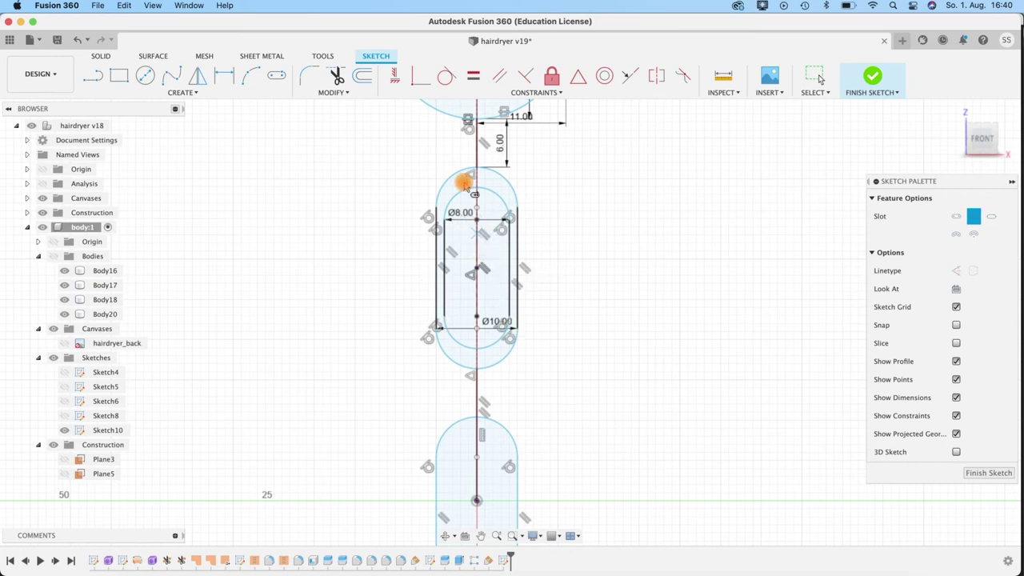
middle_drag(540, 306, 525, 339)
mouse_move(548, 413)
middle_down()
mouse_move(496, 275)
mouse_move(494, 367)
middle_up()
scroll(475, 392, up, 6)
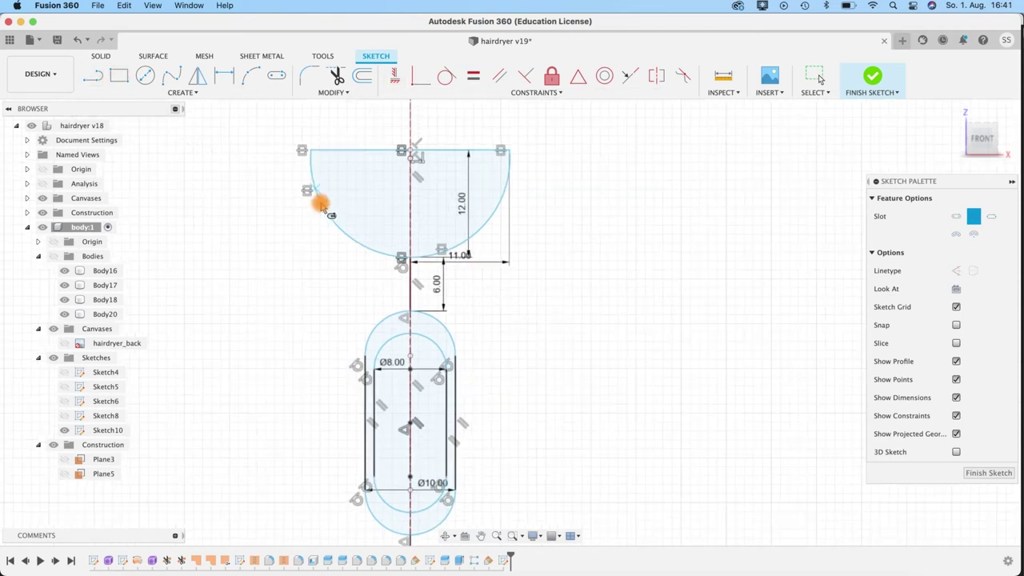
key(Escape)
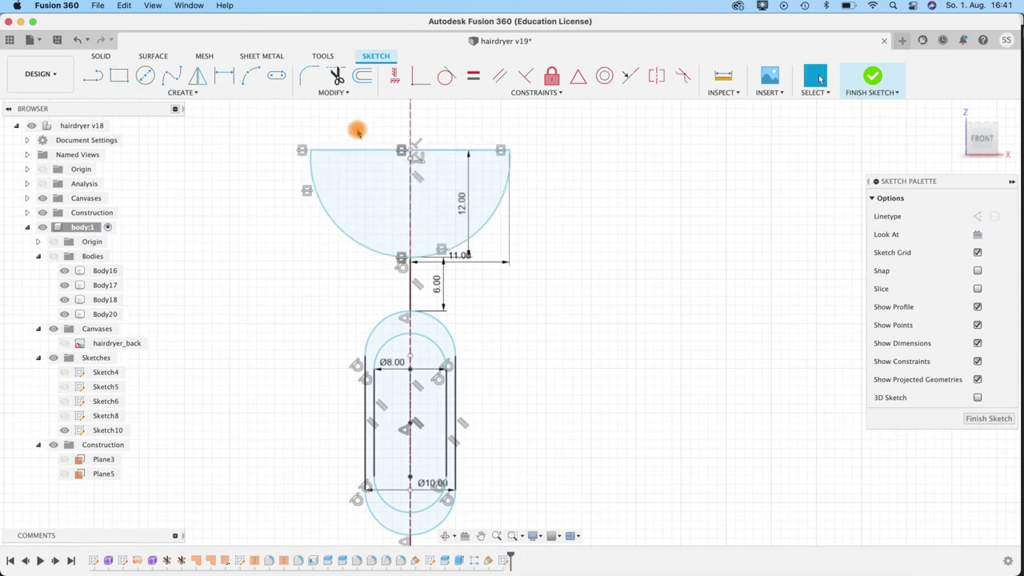
- Offset both top lines and both arcs of the half-round button outline 0.2 mm inward
scroll(357, 131, up, 3)
middle_drag(343, 133, 327, 136)
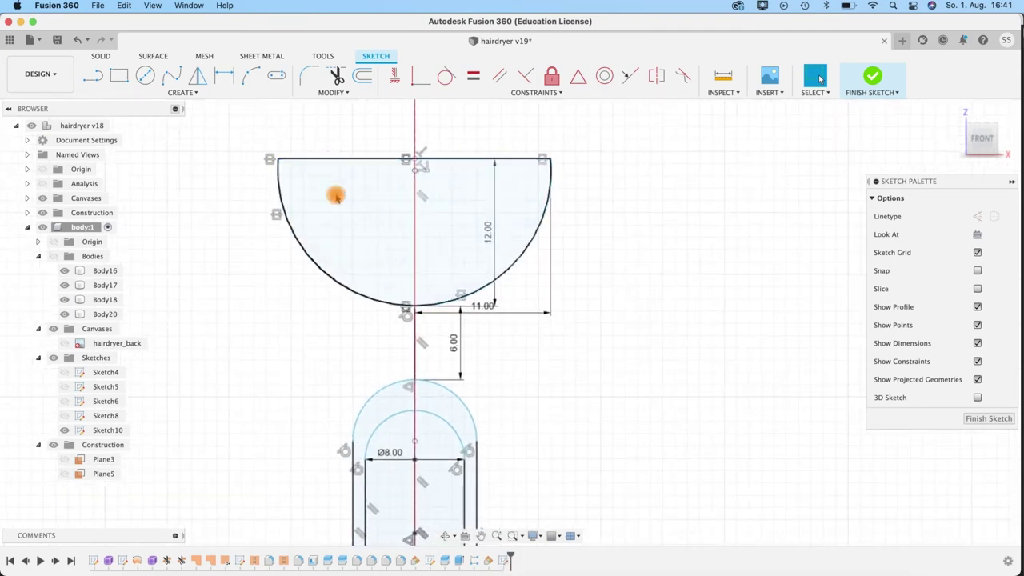
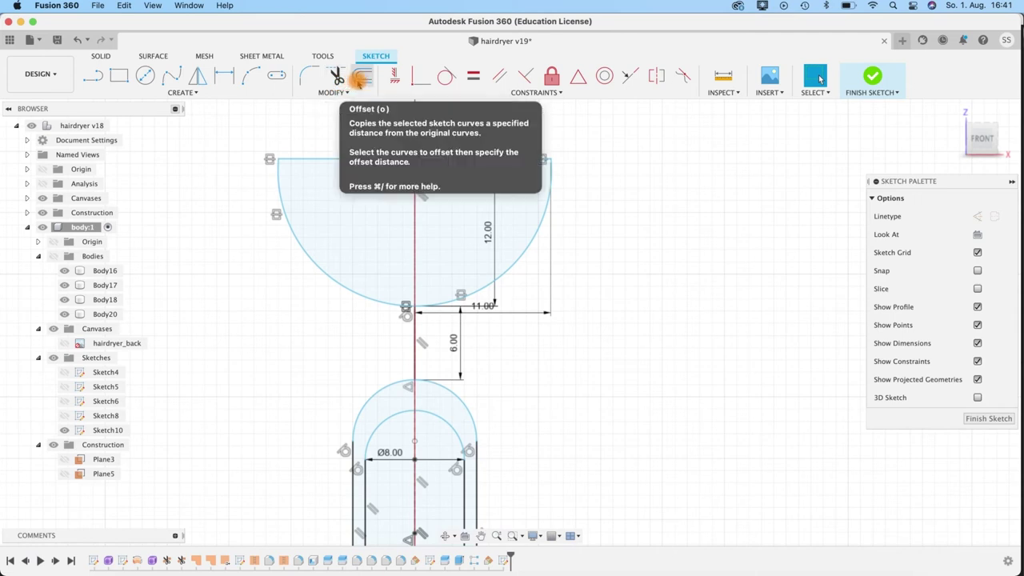
click(359, 78)
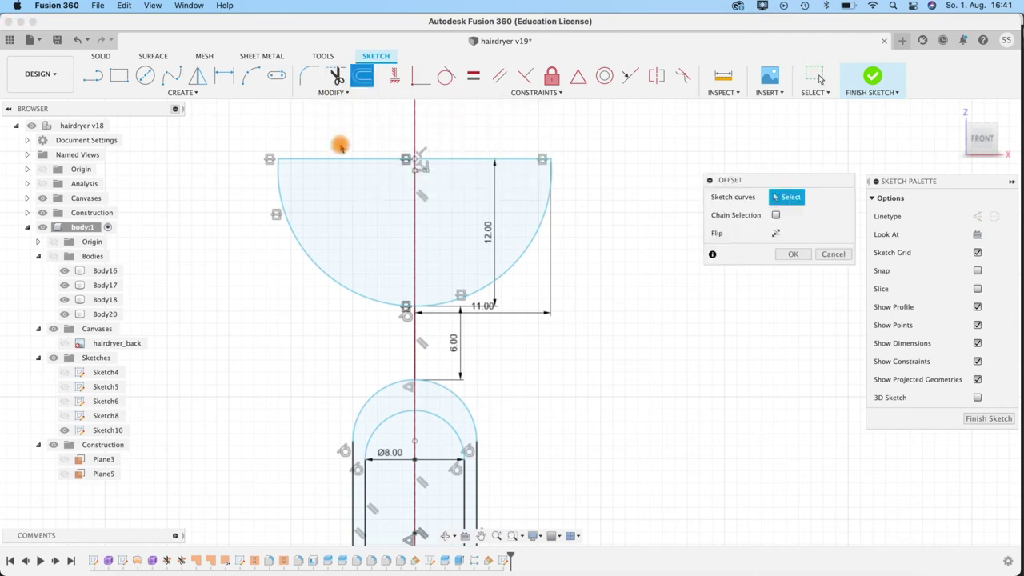
click(331, 158)
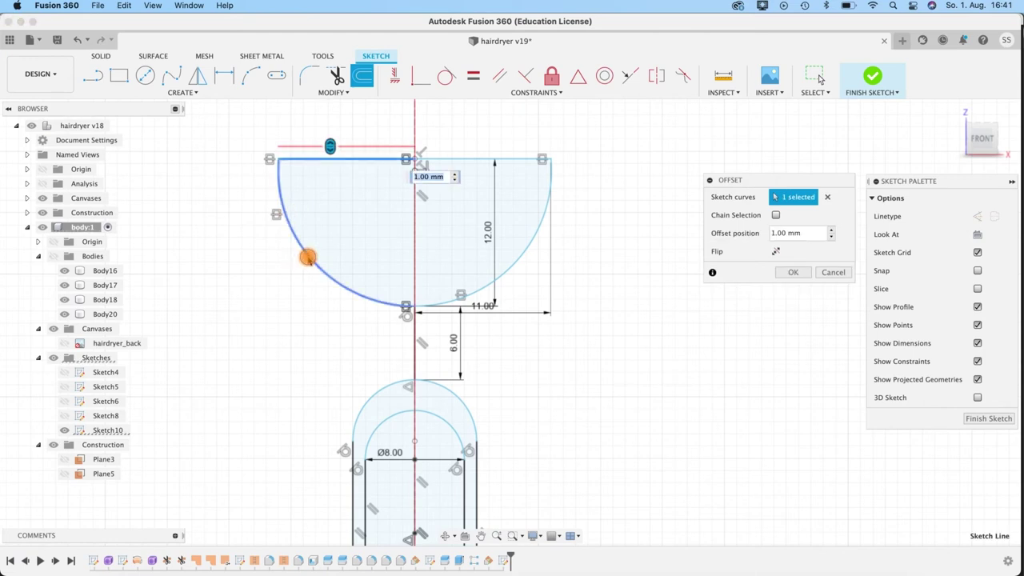
click(304, 258)
click(471, 158)
click(471, 159)
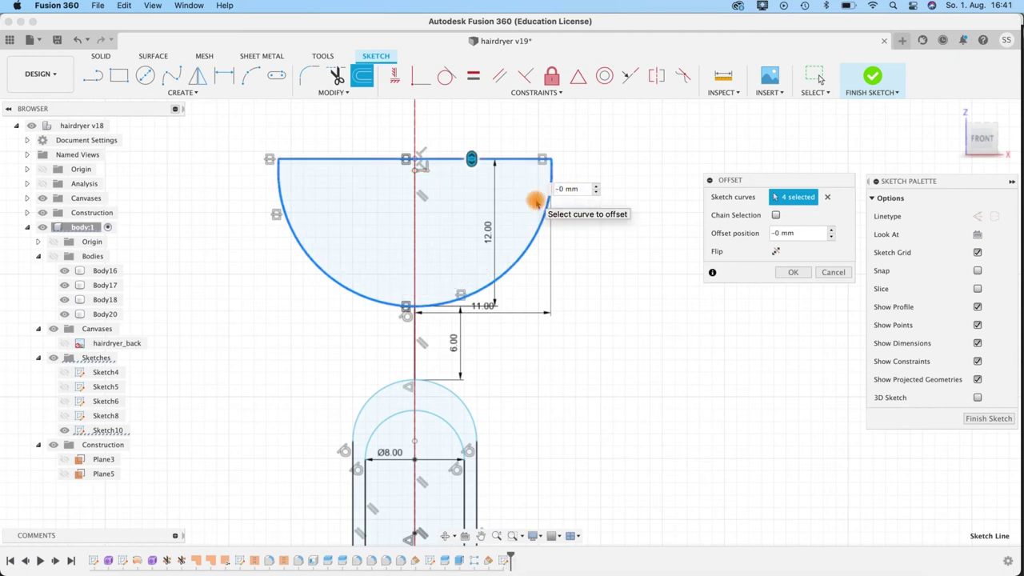
text(1)
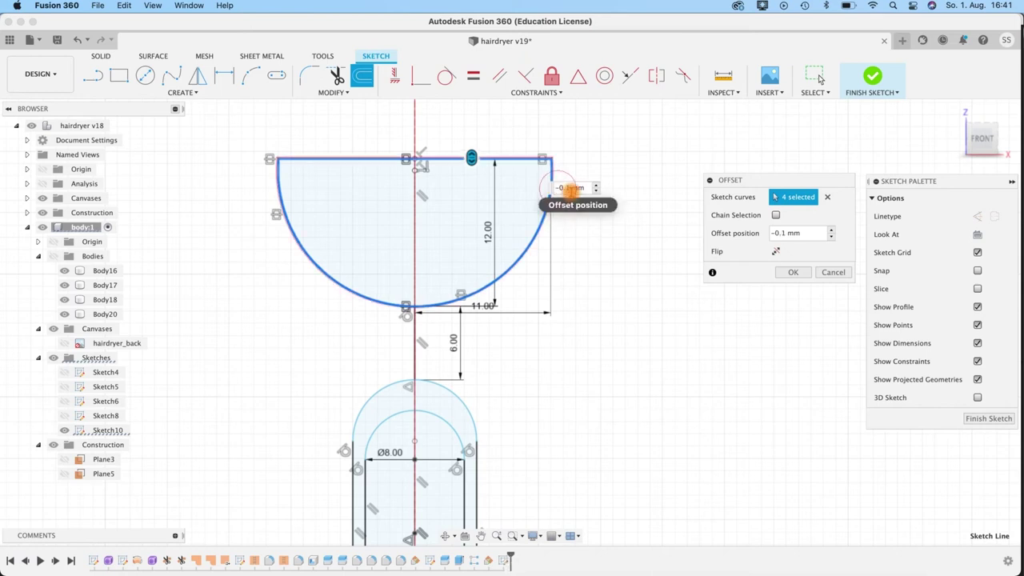
scroll(471, 188, up, 5)
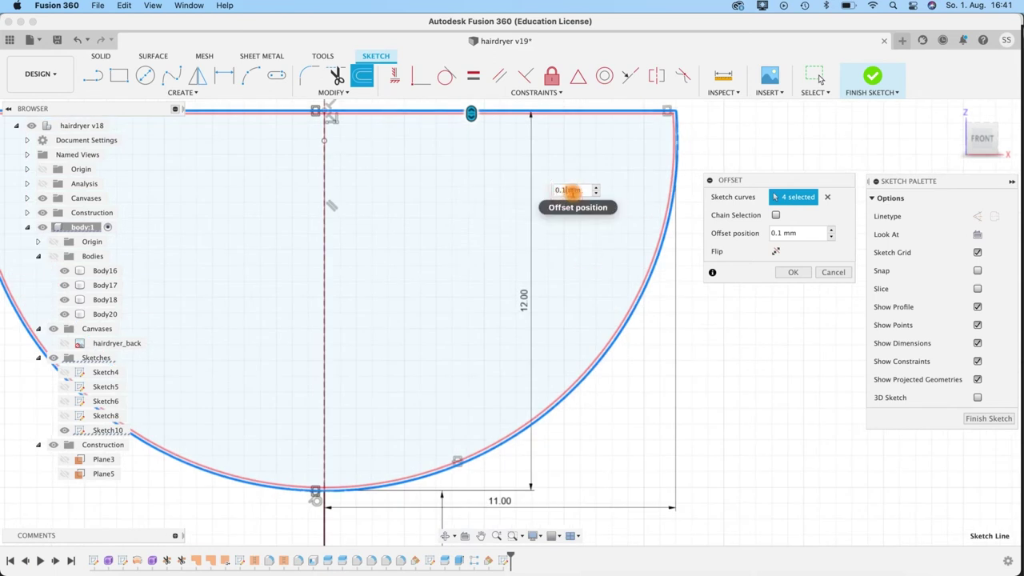
scroll(571, 192, down, 5)
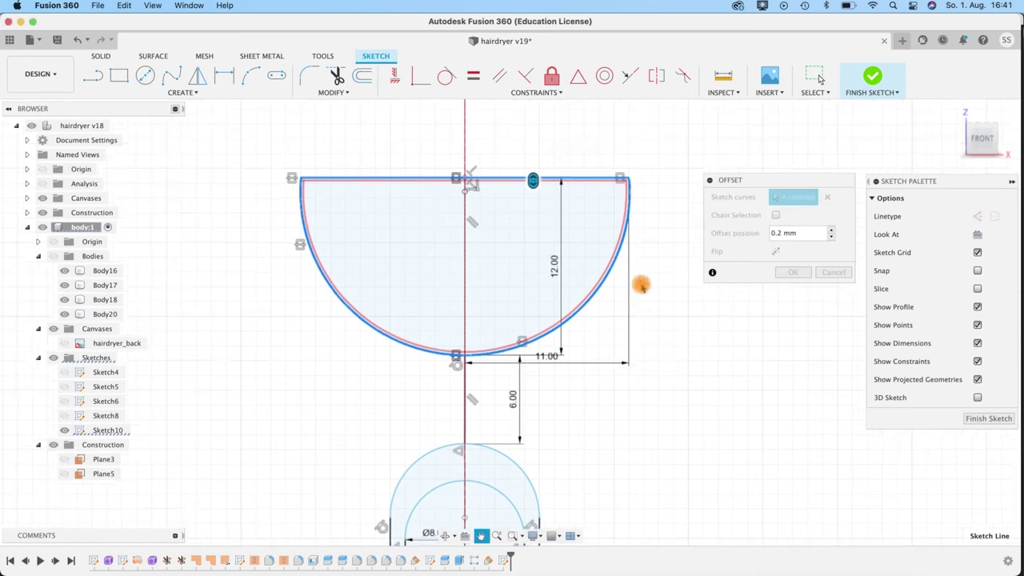
click(794, 273)
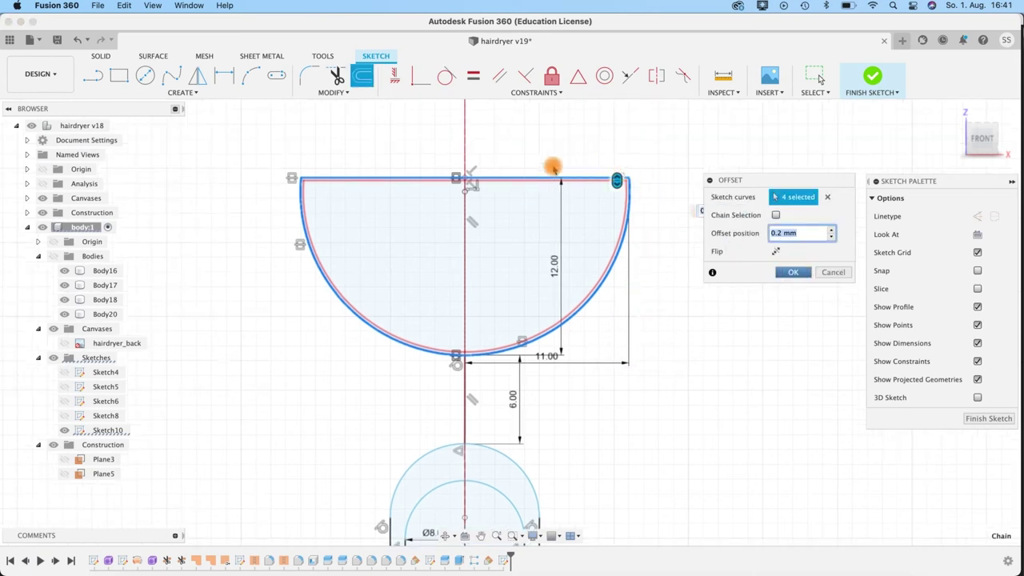
- Delete the offset constraint between the half-round button's outer and inner outlines
scroll(552, 166, up, 3)
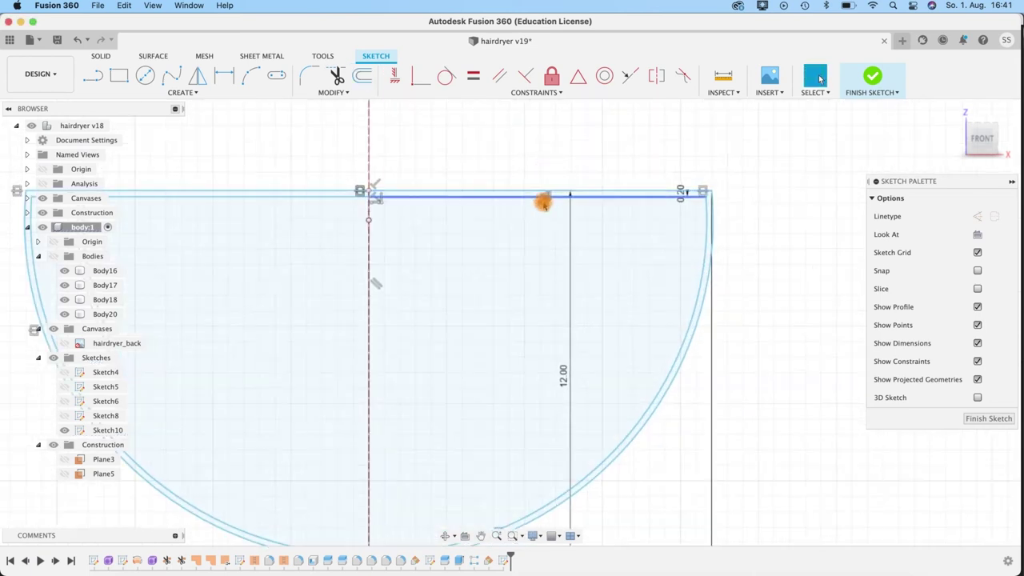
scroll(542, 199, up, 6)
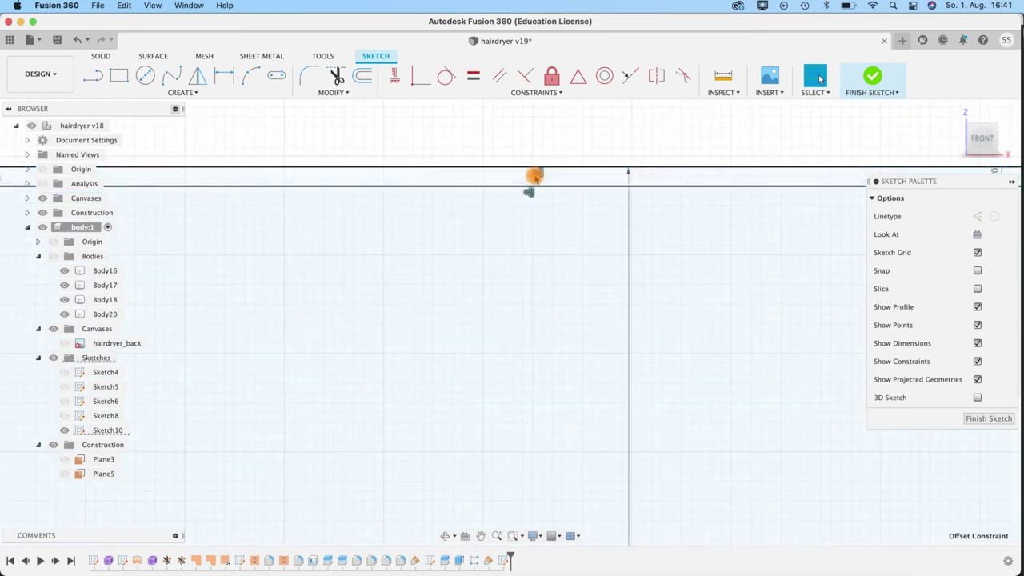
click(542, 152)
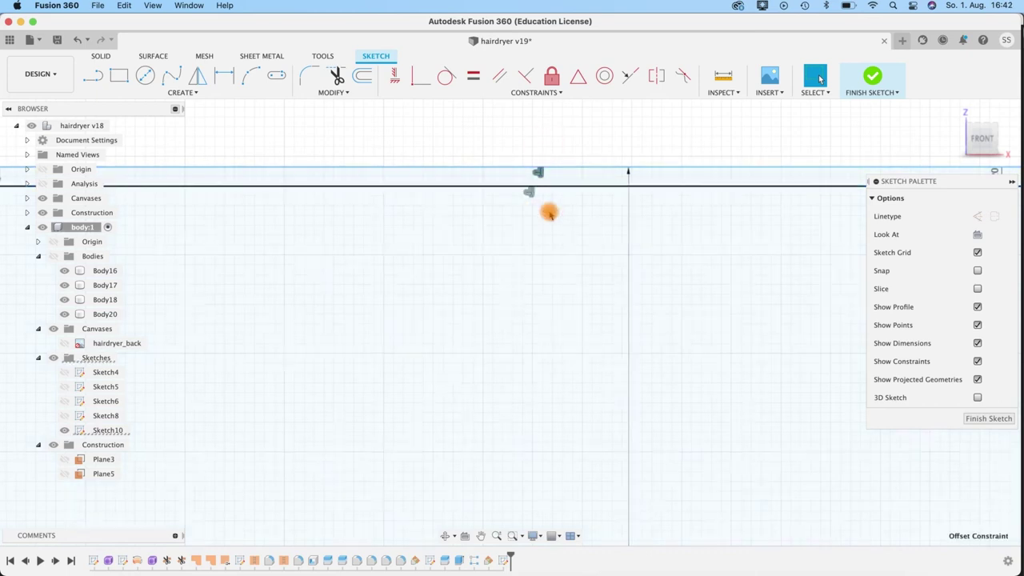
scroll(550, 207, down, 10)
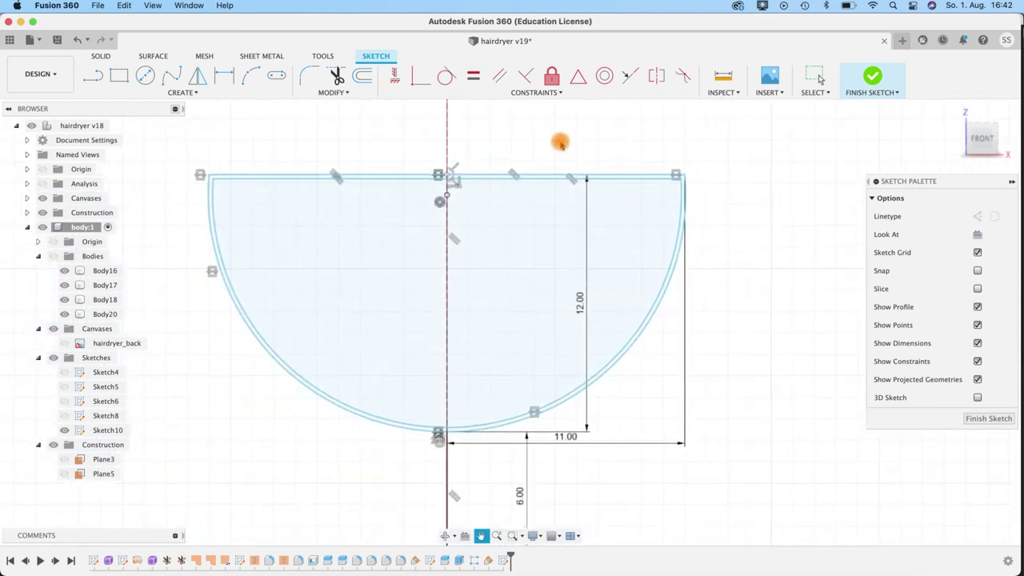
- Fillet both upper corners of the half-round button's outer outline with a 2.5 mm radius and finish the sketch
scroll(719, 190, up, 3)
scroll(719, 190, up, 4)
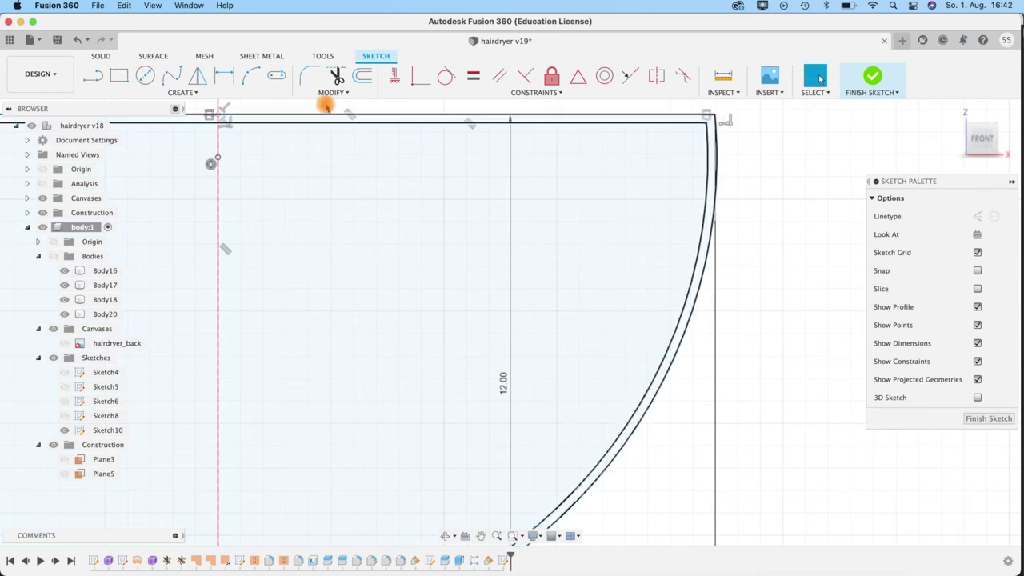
click(306, 80)
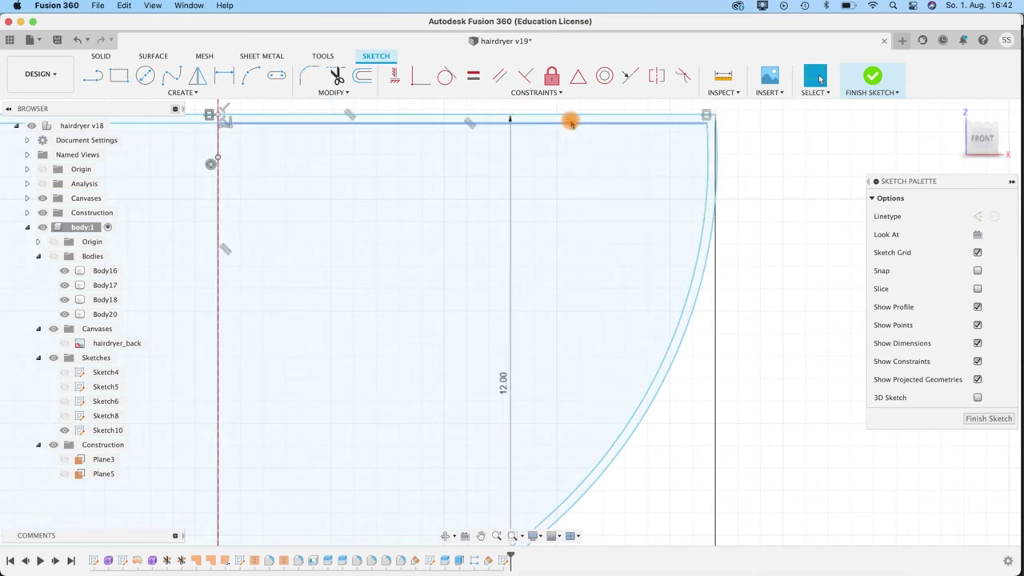
scroll(744, 144, up, 1)
scroll(792, 160, down, 4)
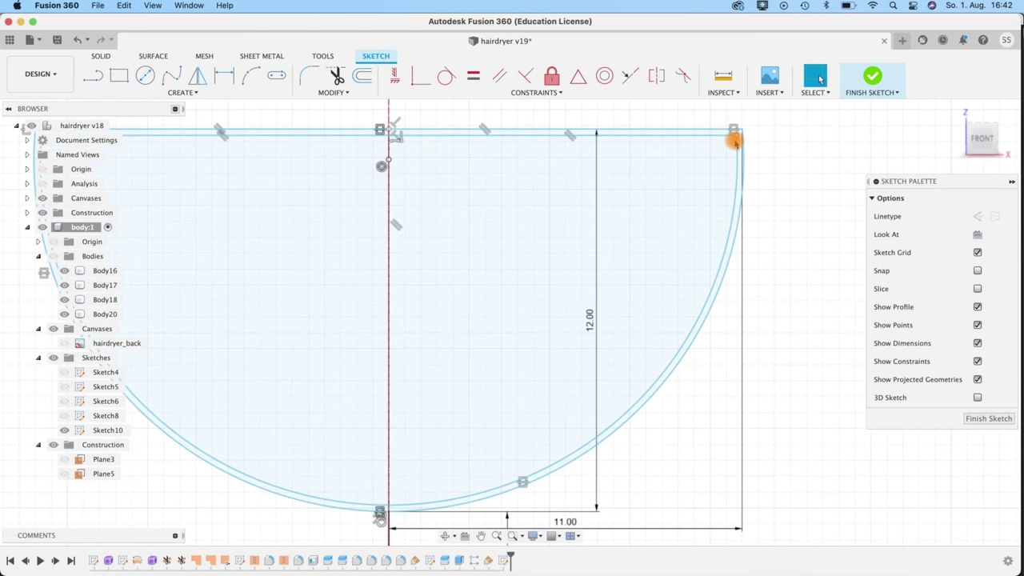
mouse_move(801, 245)
middle_down()
mouse_move(824, 256)
mouse_move(857, 247)
middle_up()
scroll(857, 247, up, 1)
scroll(857, 246, down, 3)
middle_drag(794, 201, 748, 189)
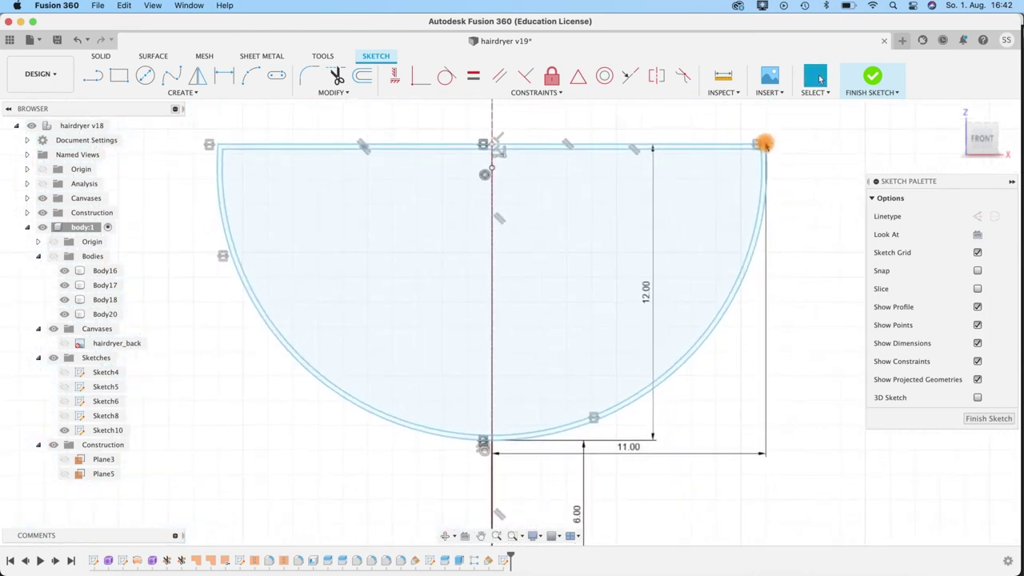
click(304, 74)
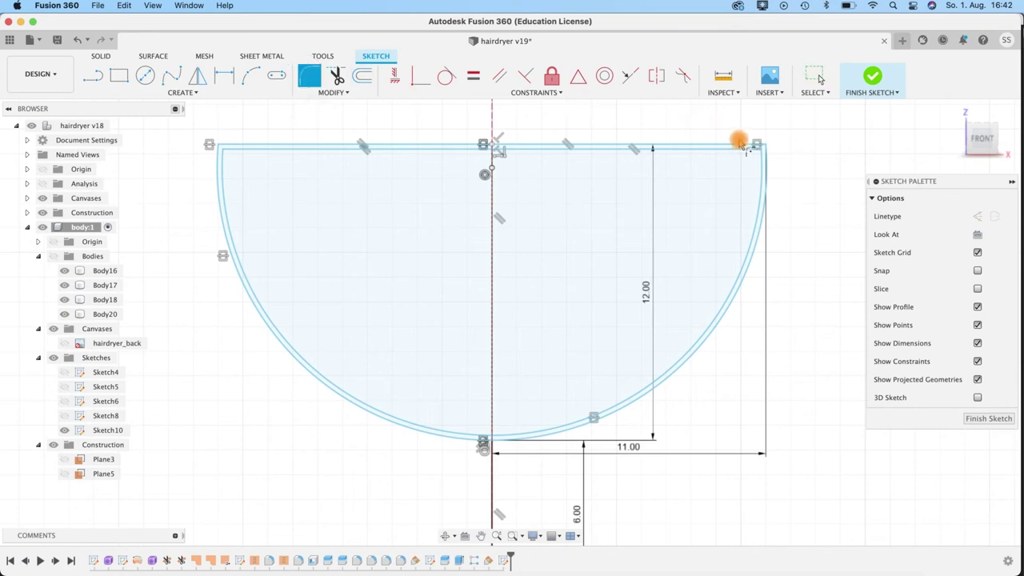
scroll(766, 145, up, 2)
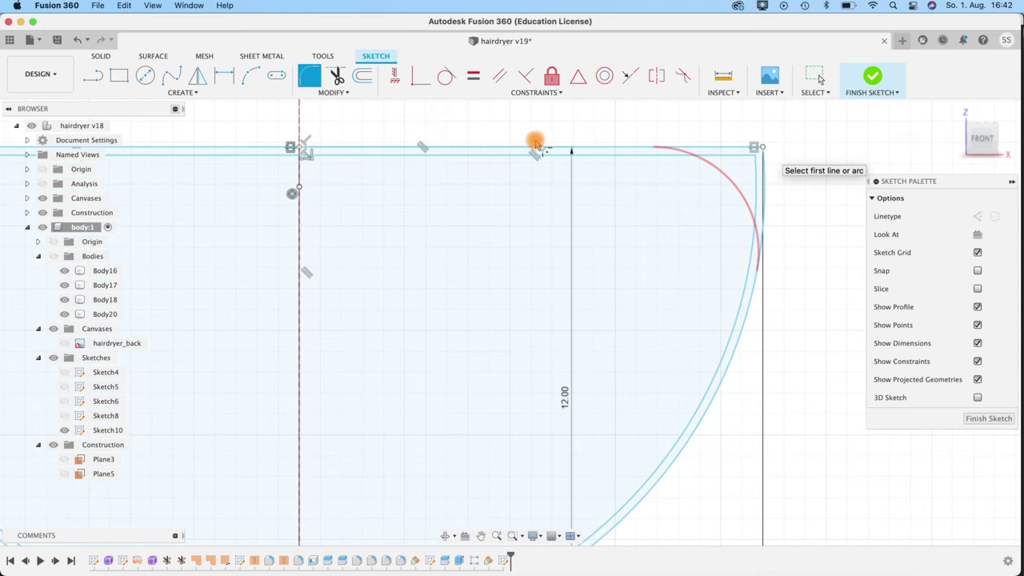
mouse_move(560, 140)
middle_down()
mouse_move(764, 141)
mouse_move(965, 159)
middle_up()
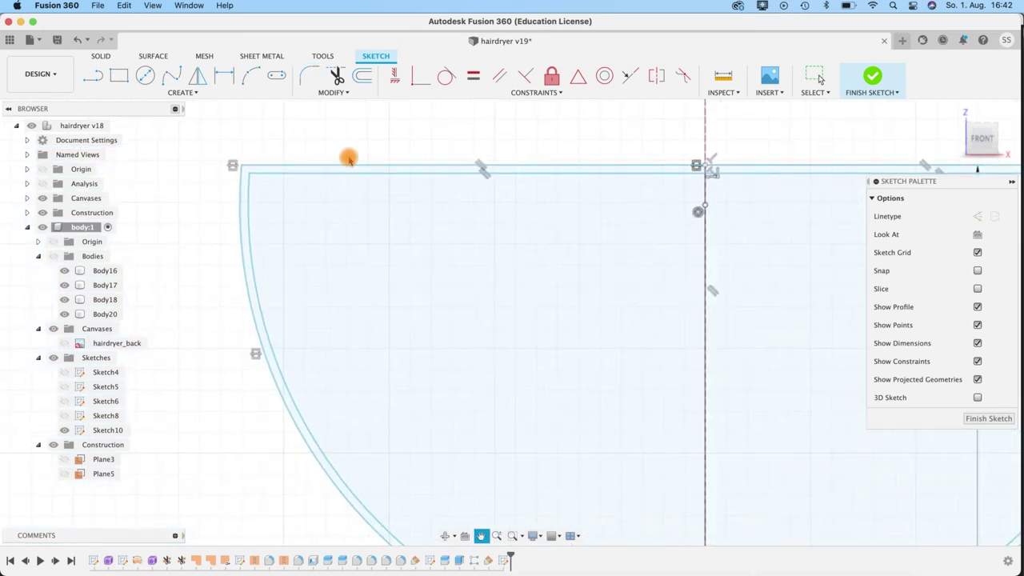
click(242, 166)
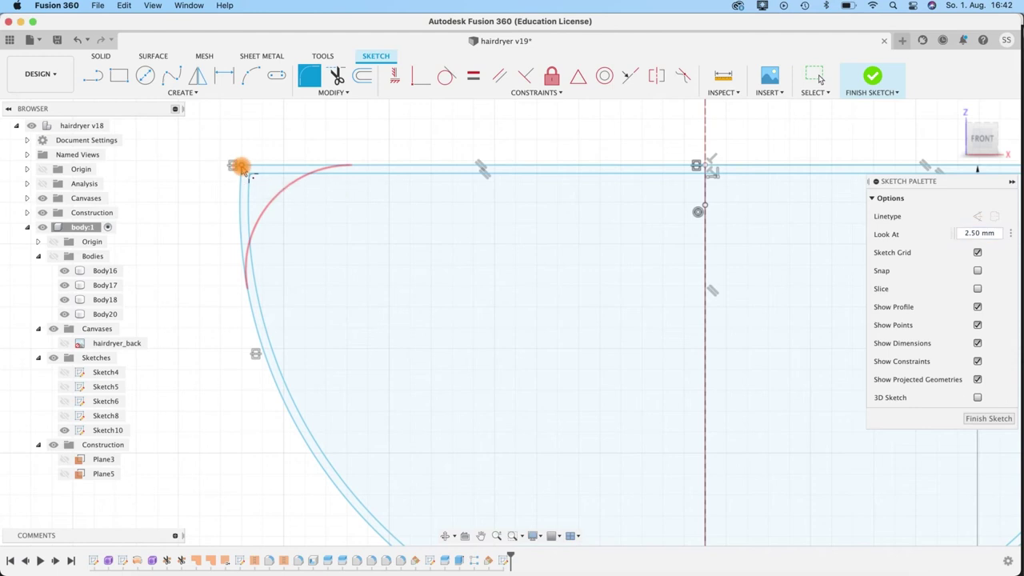
click(341, 145)
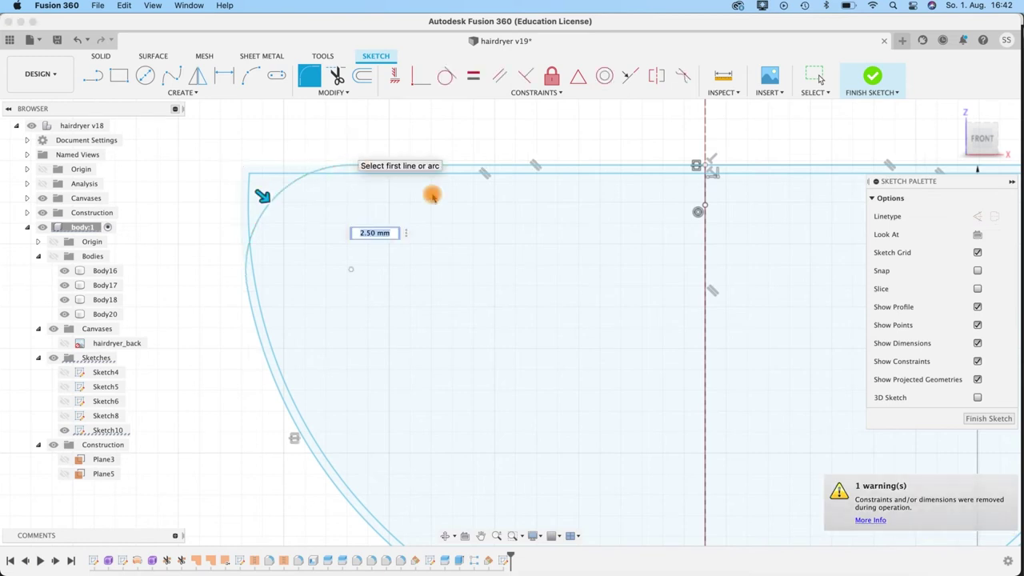
middle_drag(606, 139, 235, 135)
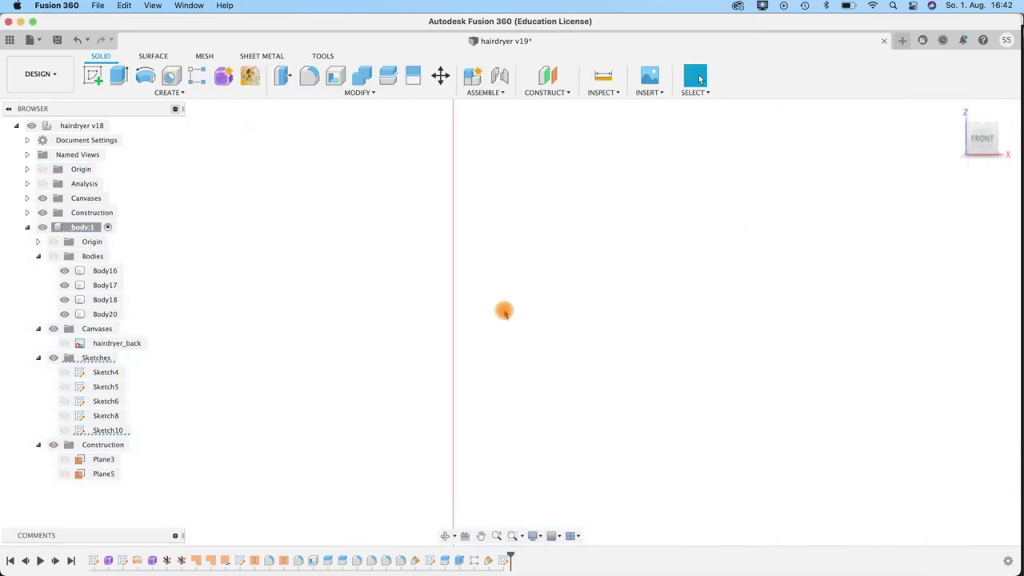
- Show the bodies and Sketch10, collapse the component's Construction folder, and hide the top-level canvases
click(53, 257)
click(64, 429)
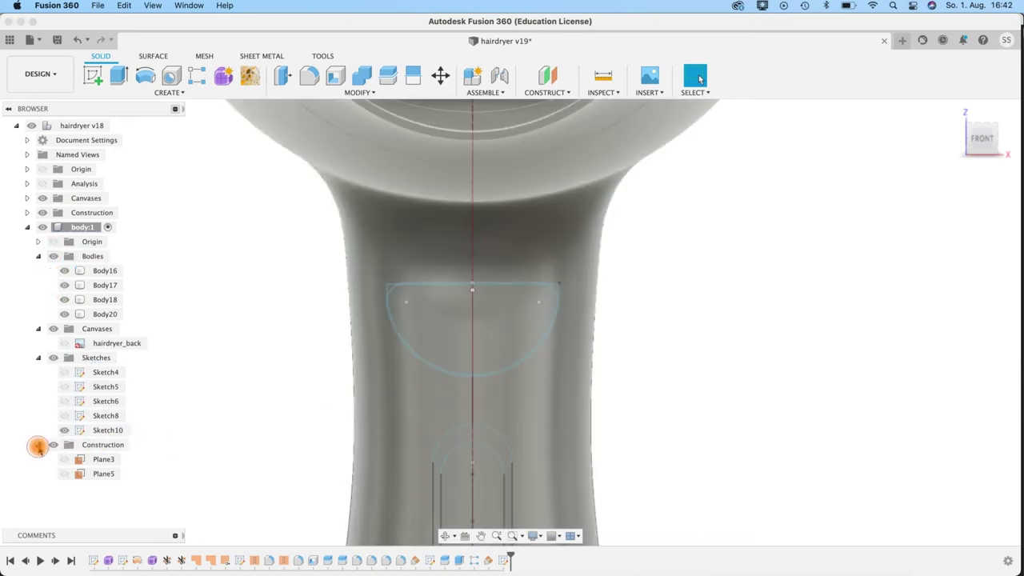
click(38, 446)
scroll(759, 377, up, 2)
scroll(753, 380, down, 4)
middle_drag(749, 397, 672, 219)
shift+middle_drag(694, 354, 640, 351)
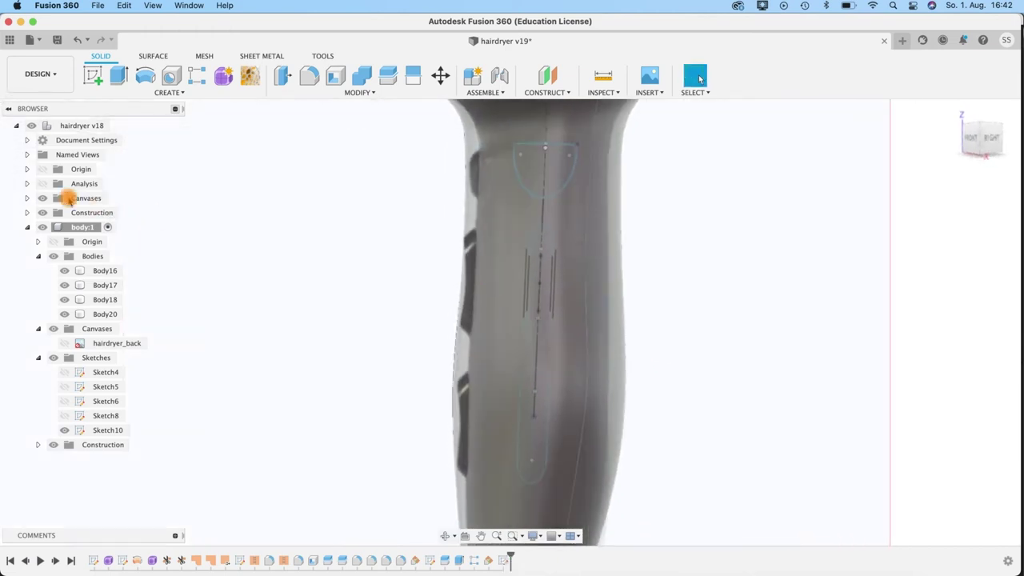
click(40, 198)
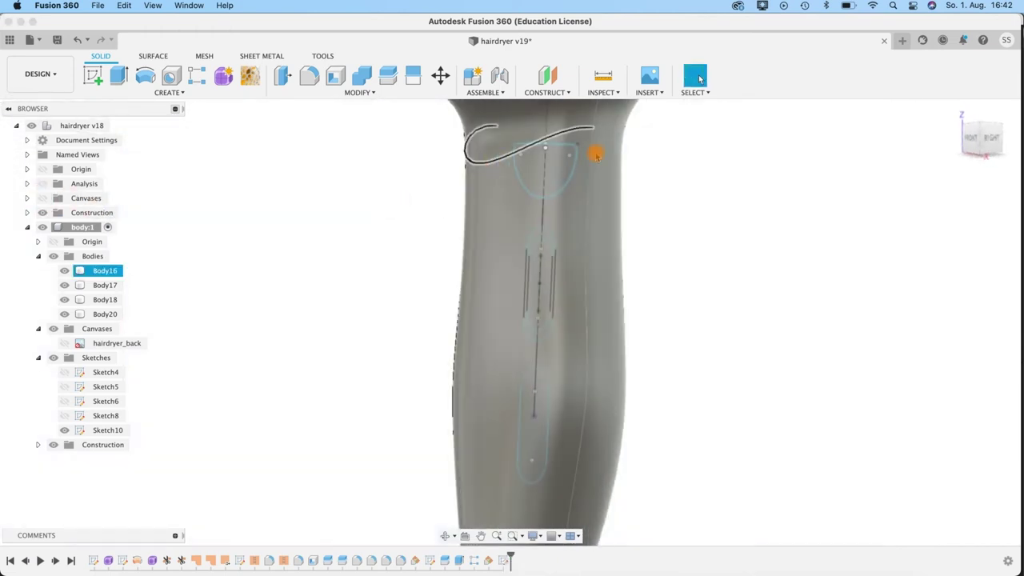
- Hide the bodies and start an extrusion with the lower slot and both regions of the middle slot as profiles
click(53, 257)
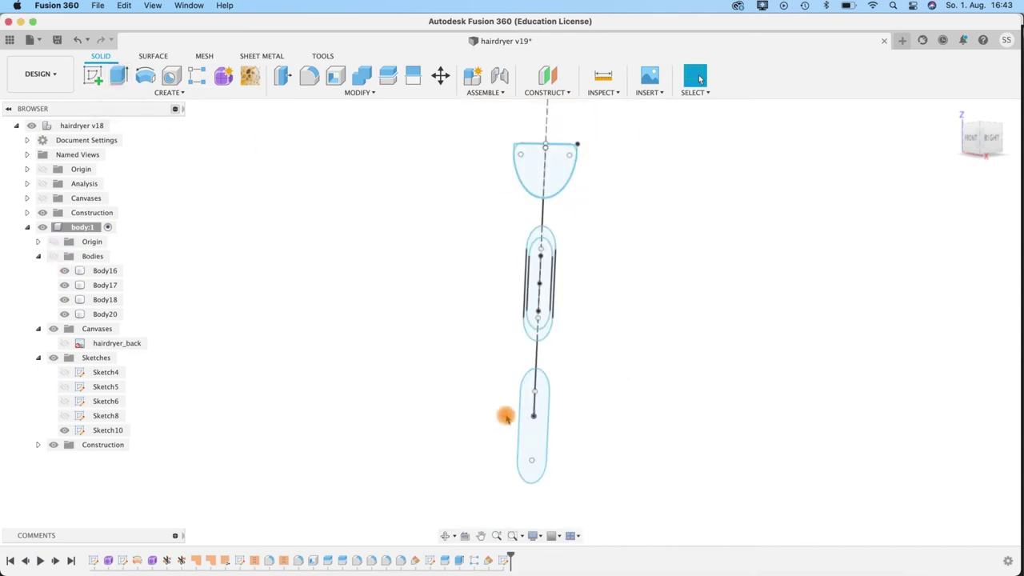
click(534, 425)
scroll(554, 295, up, 5)
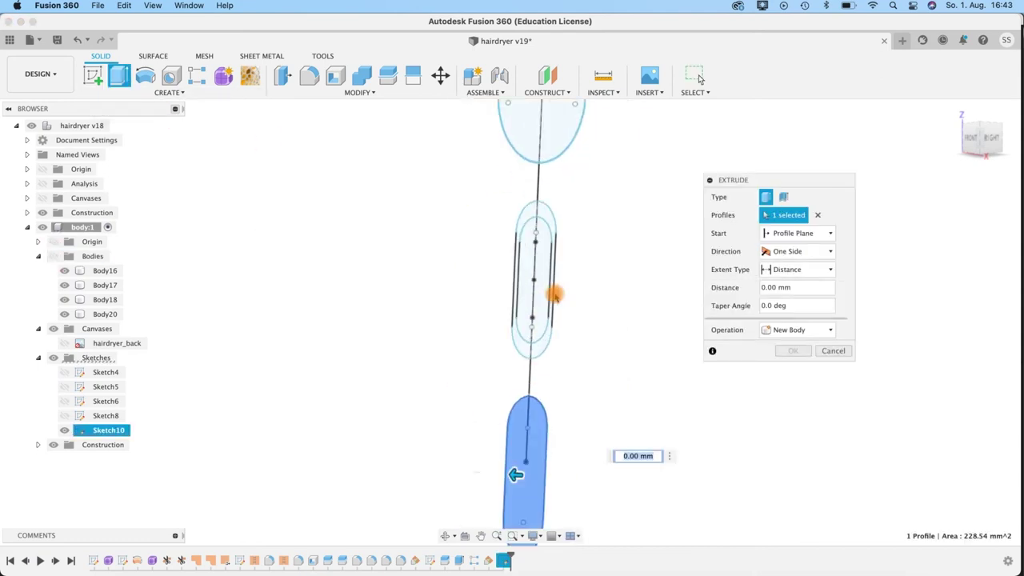
click(538, 209)
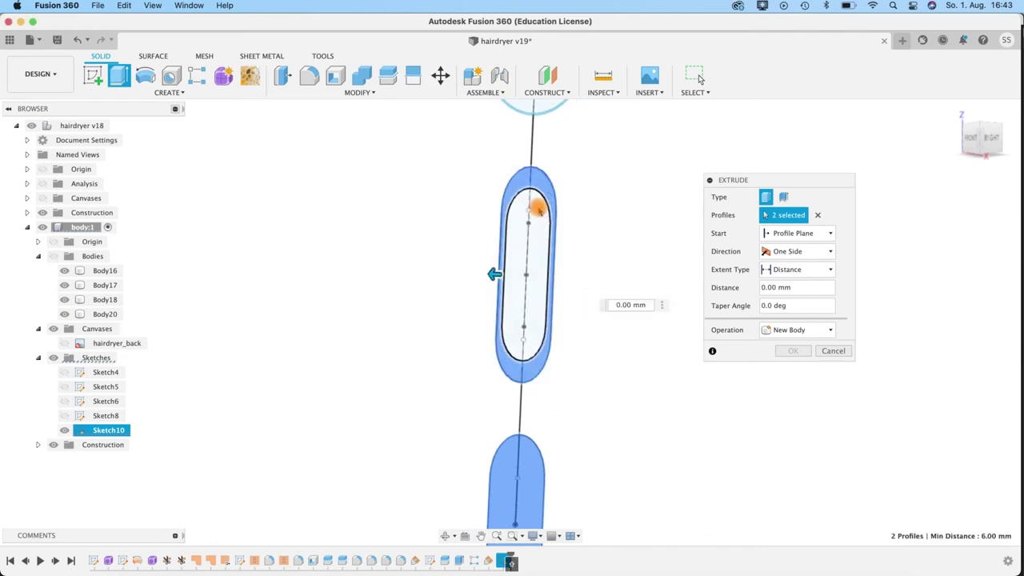
click(533, 207)
middle_drag(605, 190, 549, 395)
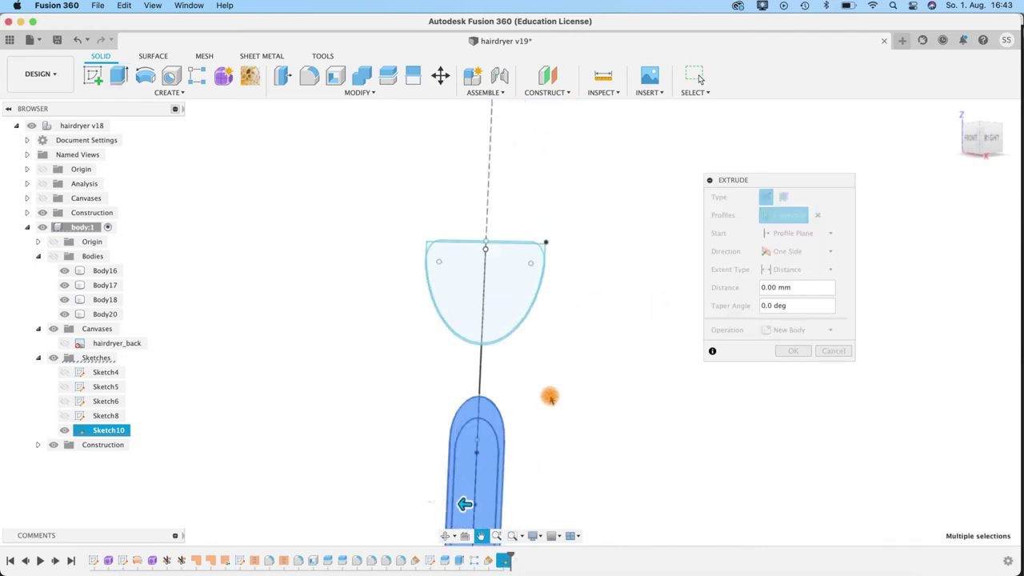
- Add the half-round button's main area, top strip and thin rim to the extrusion profiles, leaving out the square corners, and show the bodies again
scroll(563, 344, up, 5)
middle_drag(582, 279, 616, 342)
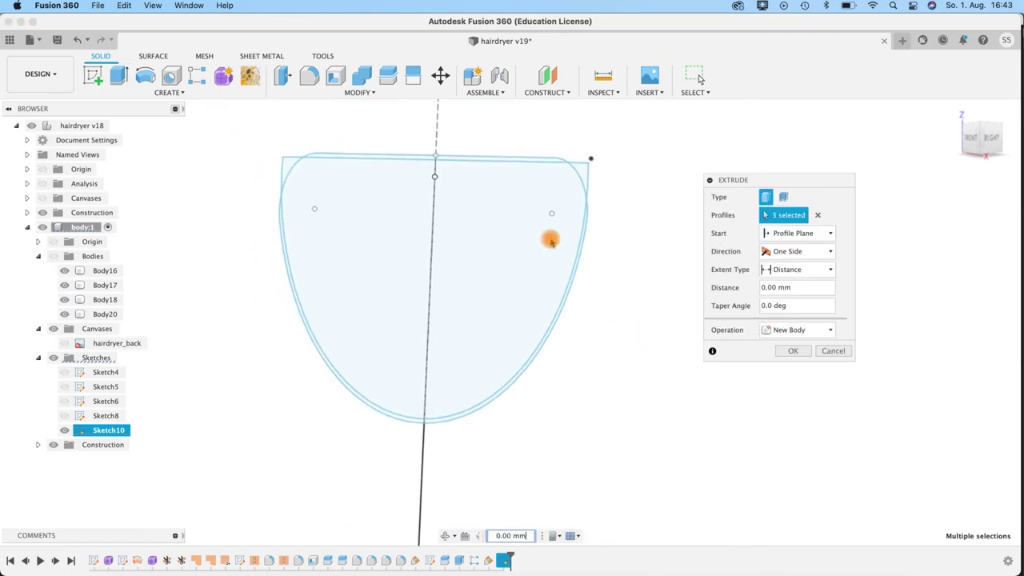
scroll(536, 216, up, 5)
click(528, 174)
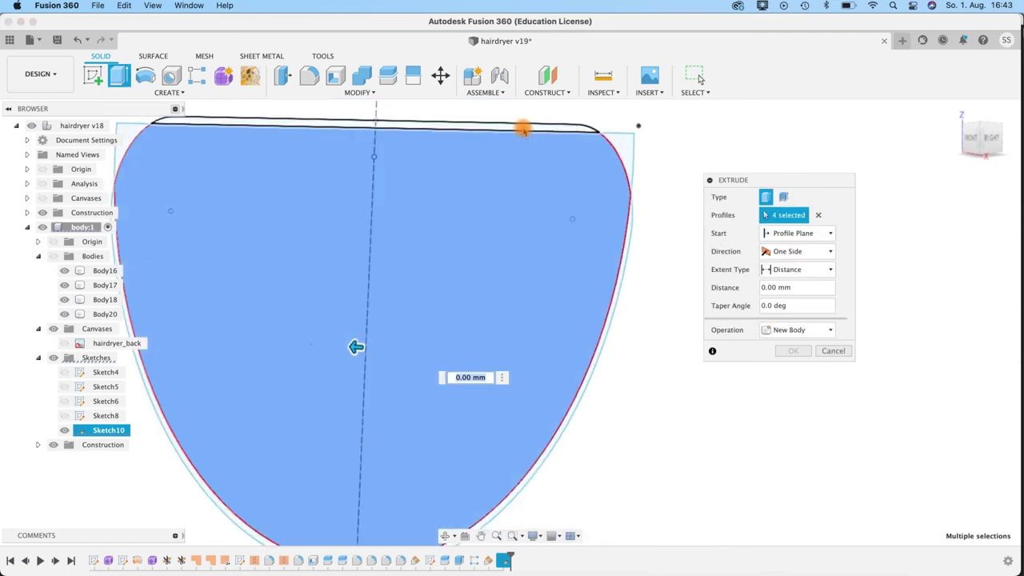
click(524, 128)
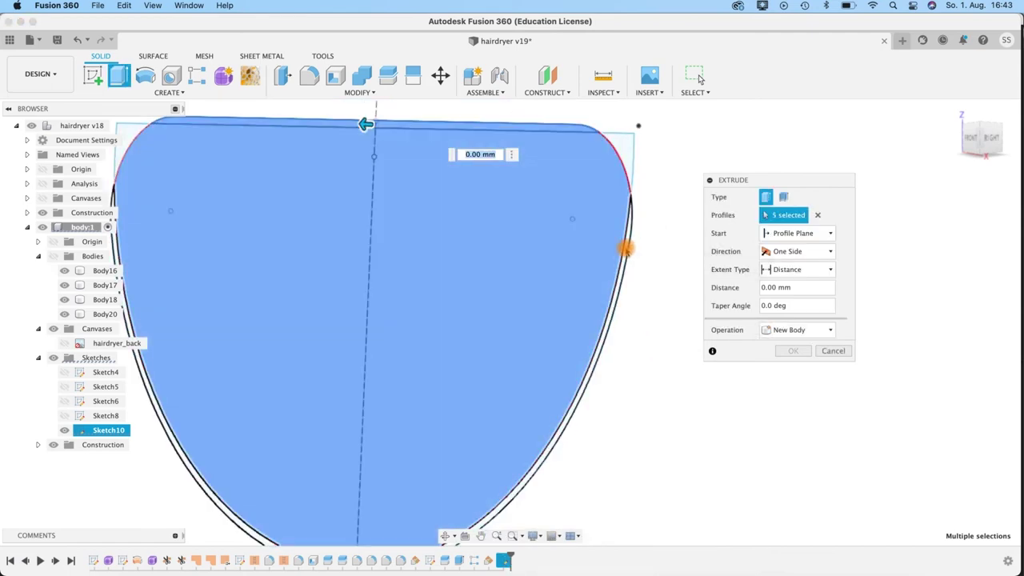
click(631, 228)
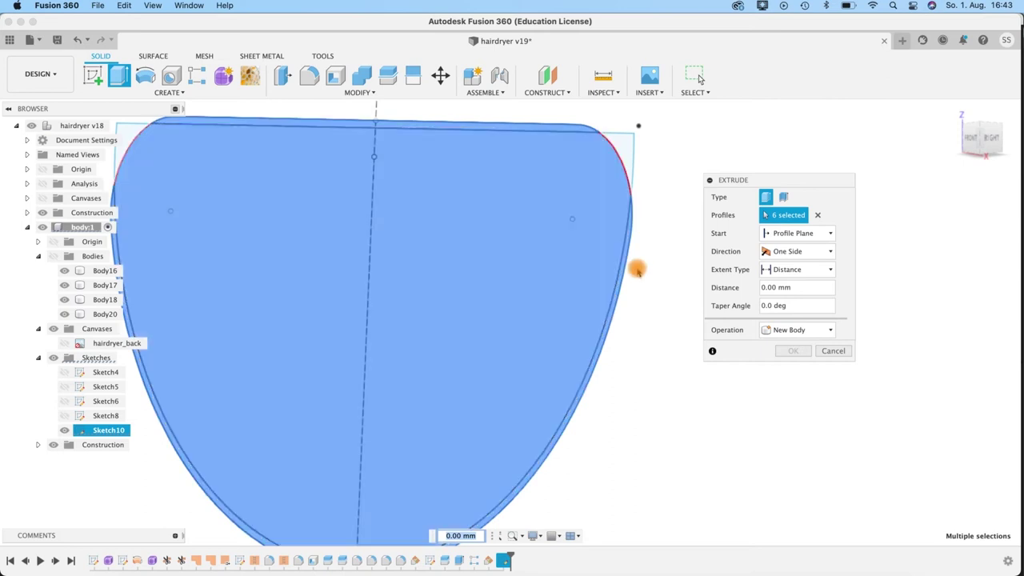
scroll(637, 268, up, 3)
scroll(637, 269, down, 5)
scroll(637, 269, down, 6)
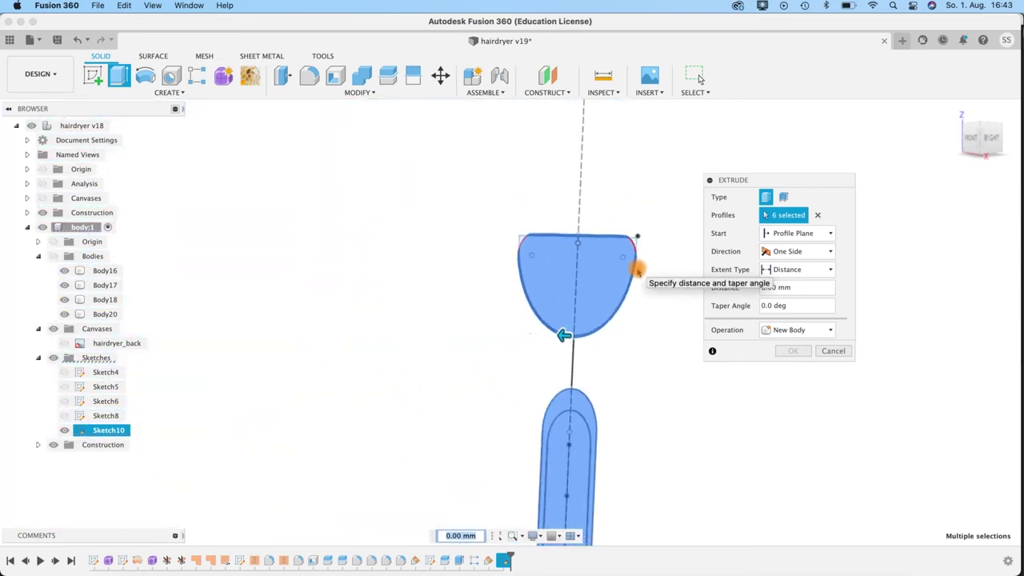
middle_drag(637, 345, 578, 203)
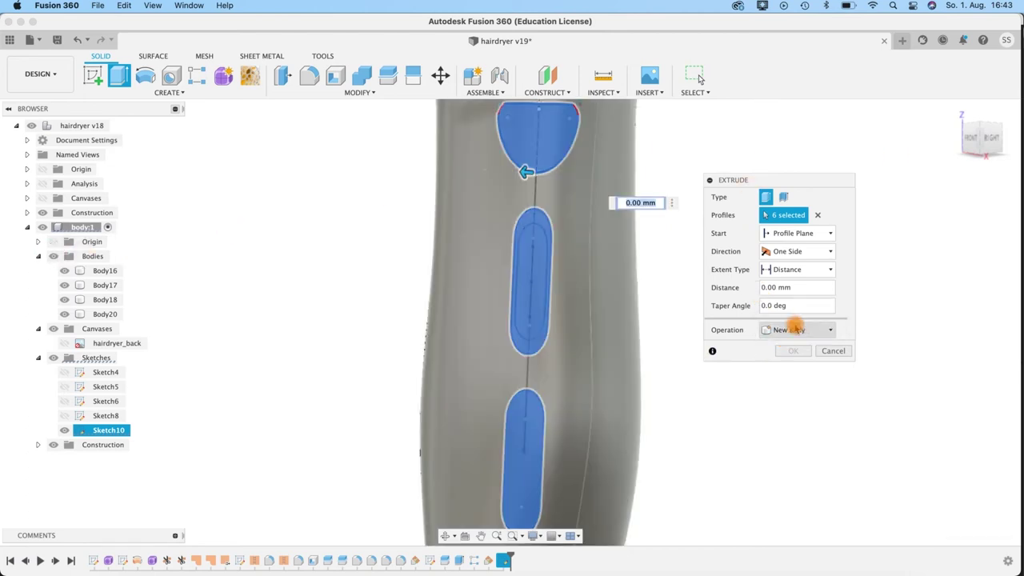
- Start the extrusion at a 16 mm offset from the profile plane and set it to cut over a distance of 14.418 mm
click(824, 233)
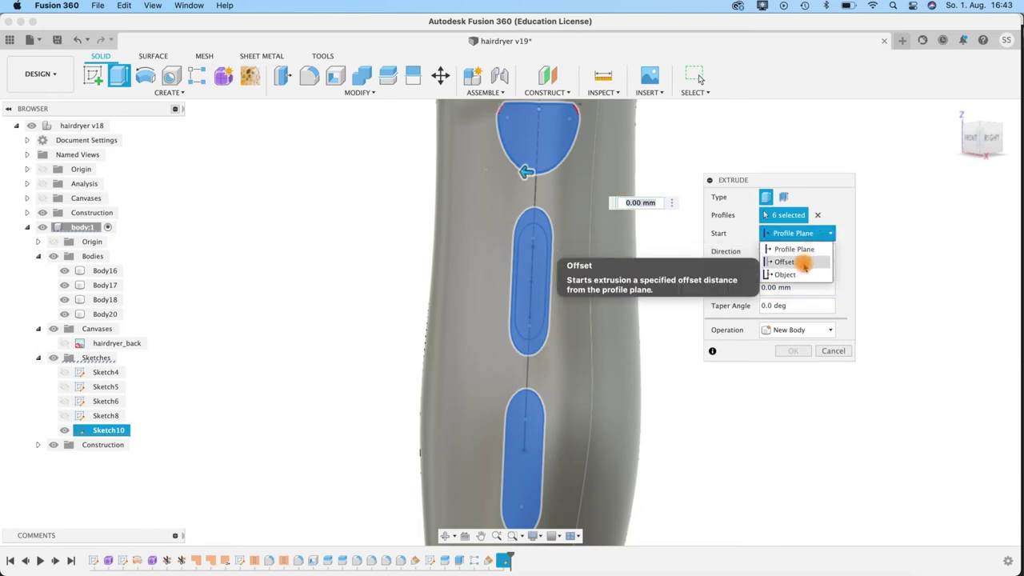
click(802, 264)
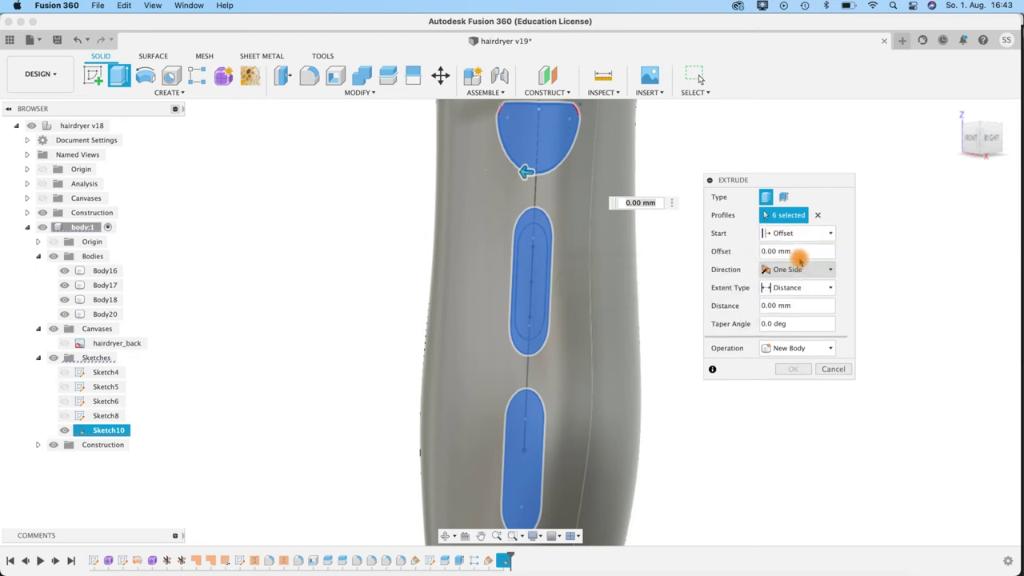
click(770, 253)
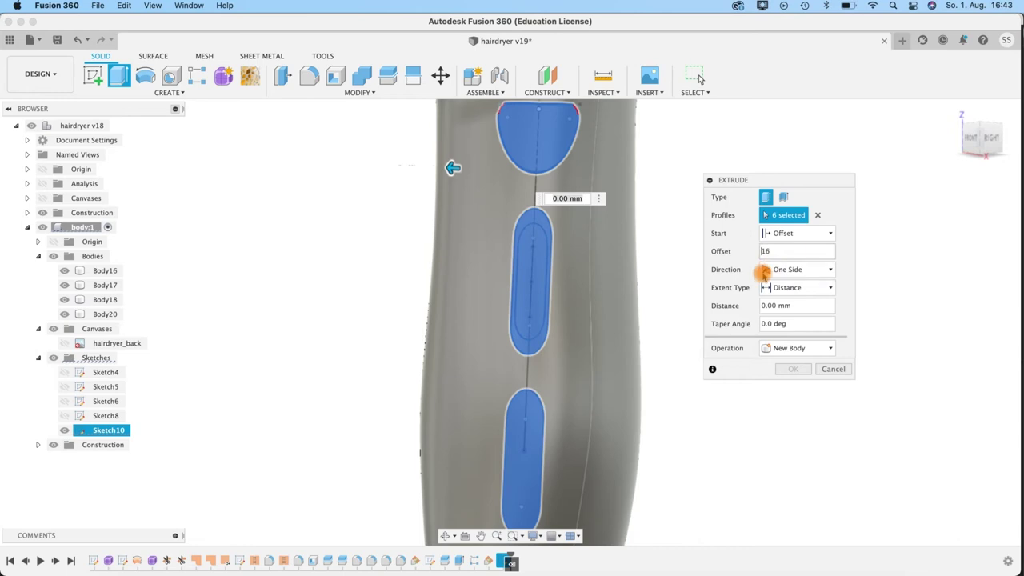
shift+middle_drag(667, 270, 635, 279)
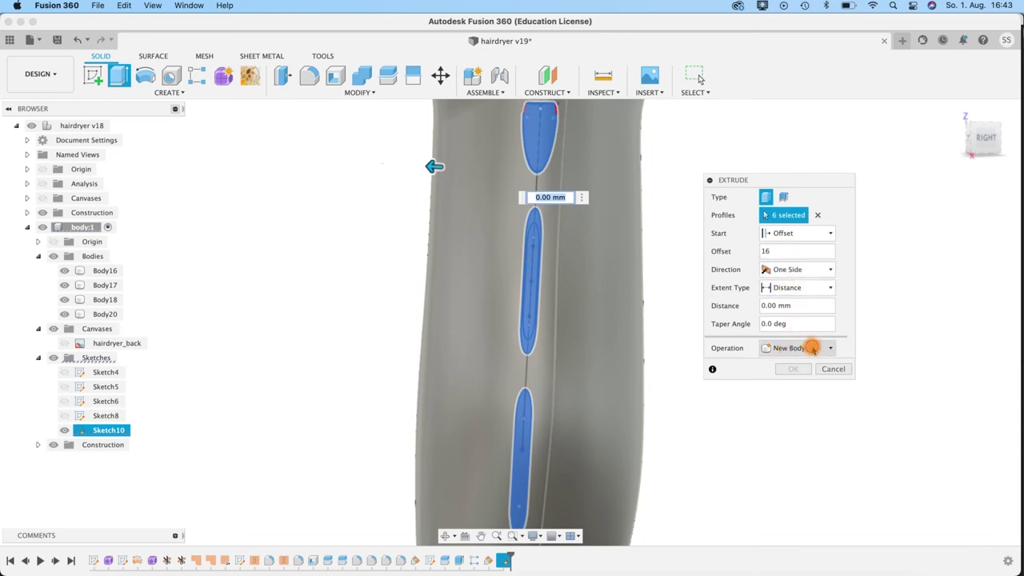
click(813, 347)
click(799, 377)
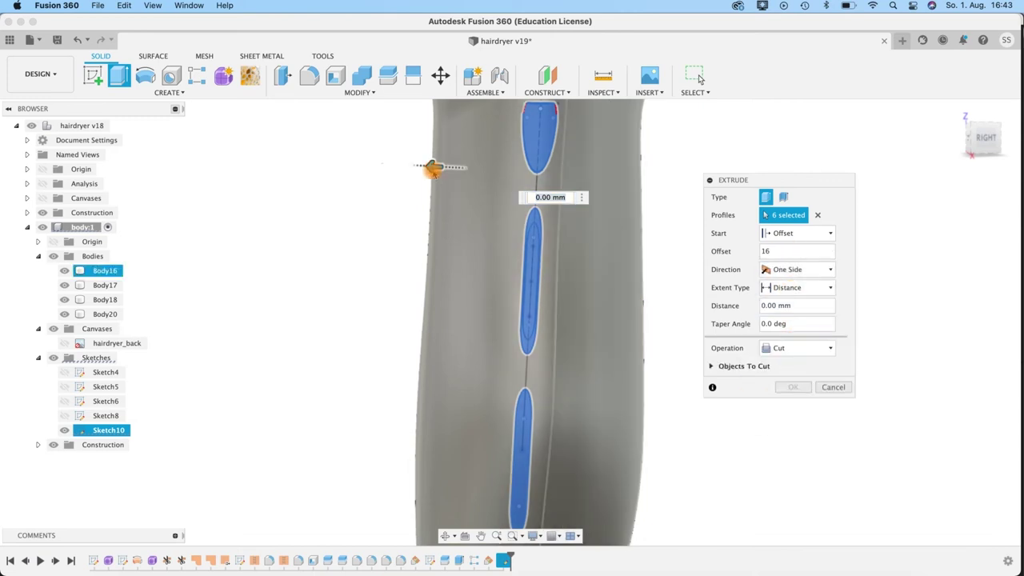
drag(344, 166, 347, 161)
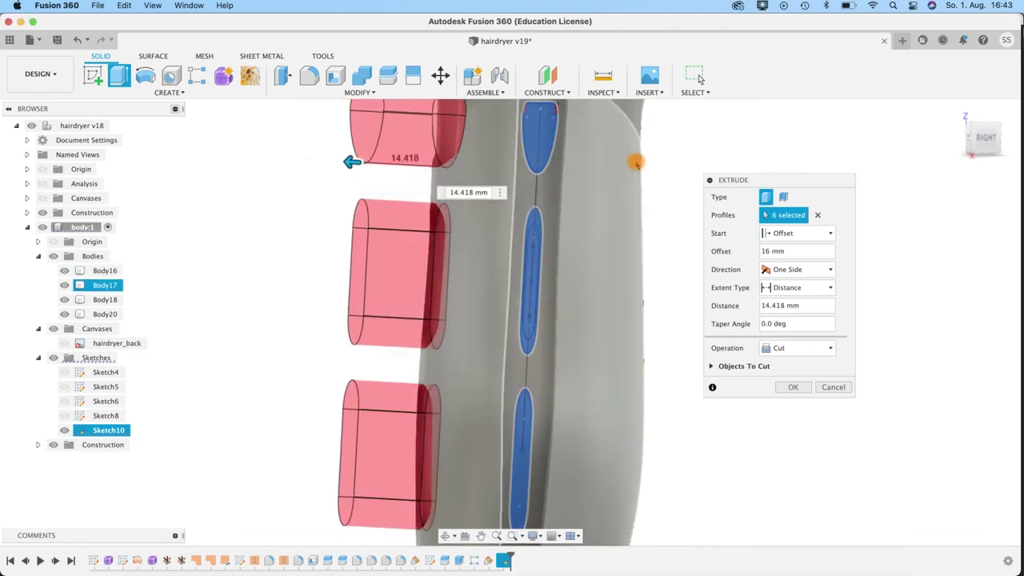
- Set the start offset to 10 mm and complete the cut of the three button recesses
shift+middle_drag(692, 299, 773, 288)
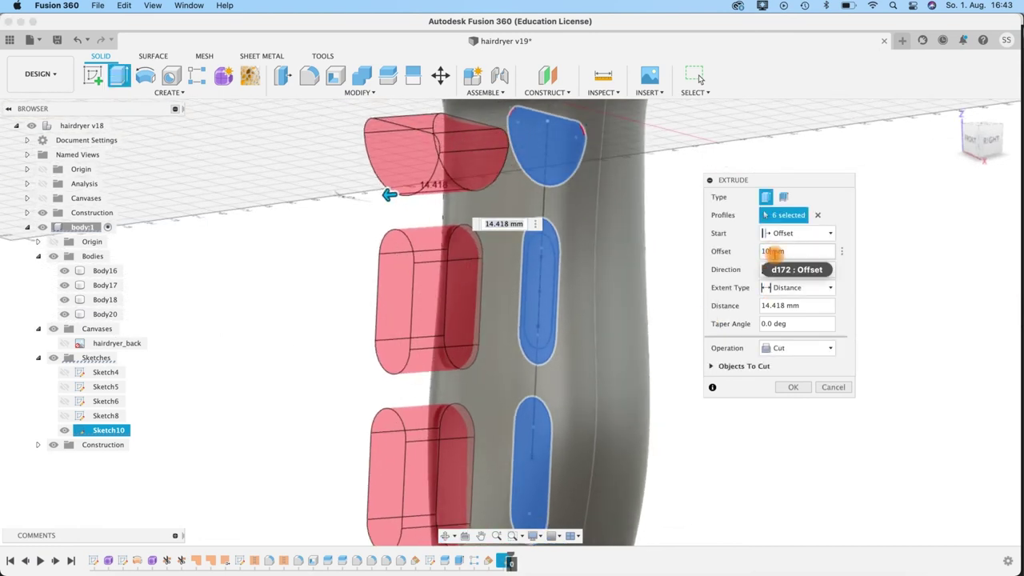
mouse_move(293, 299)
shift+middle_down()
mouse_move(274, 270)
mouse_move(456, 283)
mouse_move(272, 283)
mouse_move(343, 283)
mouse_move(304, 284)
mouse_move(299, 293)
shift+middle_up()
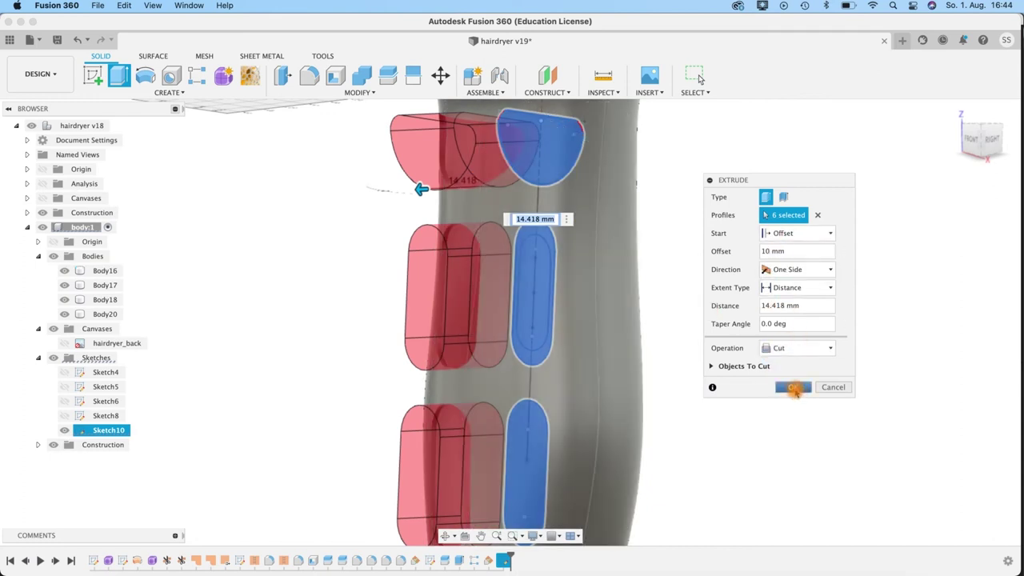
click(792, 387)
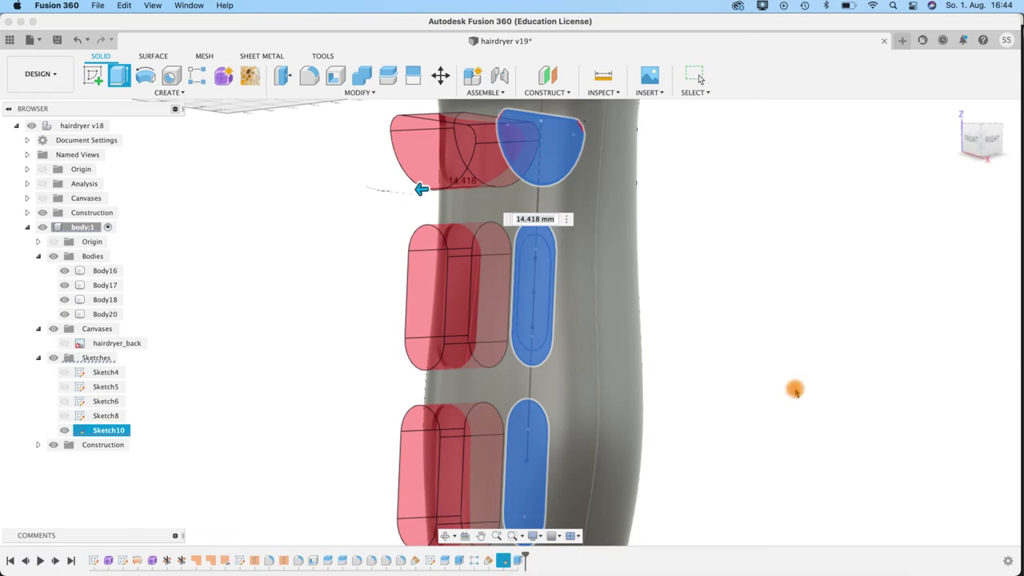
- Start an extrusion with the half-round button's main inner area and its left square corner as profiles
mouse_move(690, 361)
shift+middle_down()
mouse_move(725, 345)
mouse_move(707, 350)
mouse_move(681, 263)
mouse_move(690, 264)
mouse_move(616, 197)
mouse_move(665, 344)
mouse_move(715, 329)
mouse_move(667, 318)
shift+middle_up()
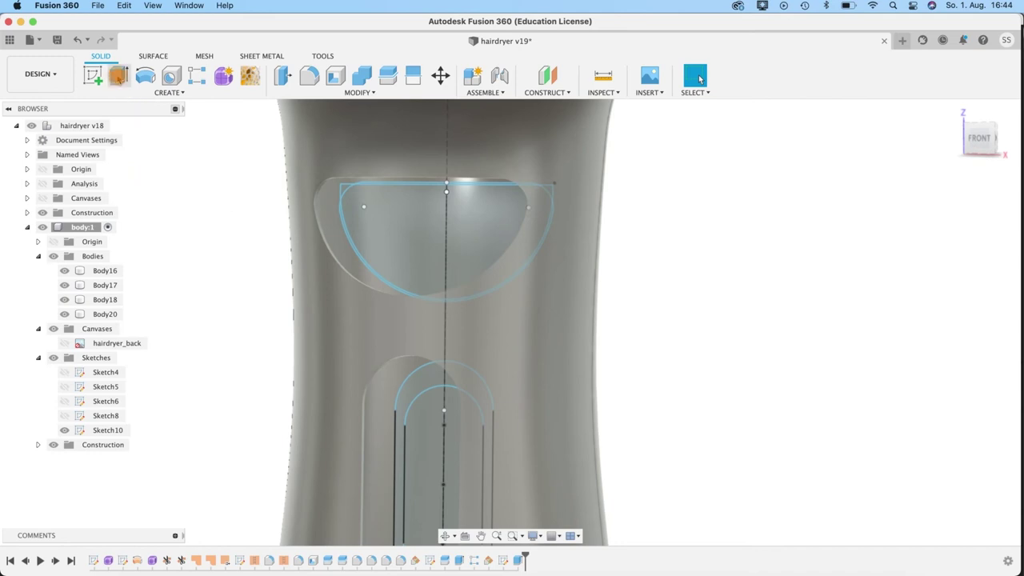
key(e)
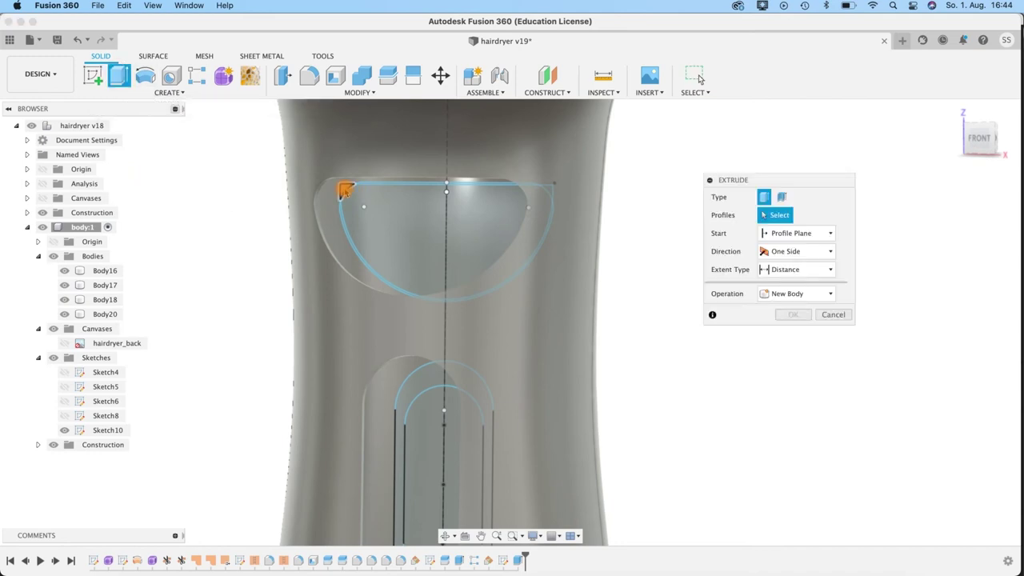
click(352, 193)
scroll(356, 194, up, 6)
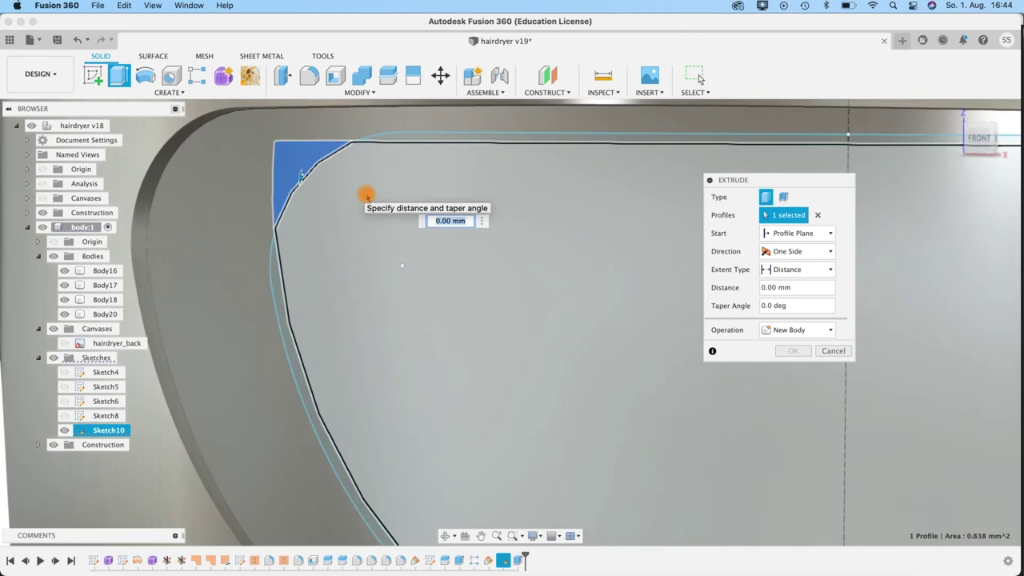
click(599, 286)
shift+middle_drag(599, 286, 610, 290)
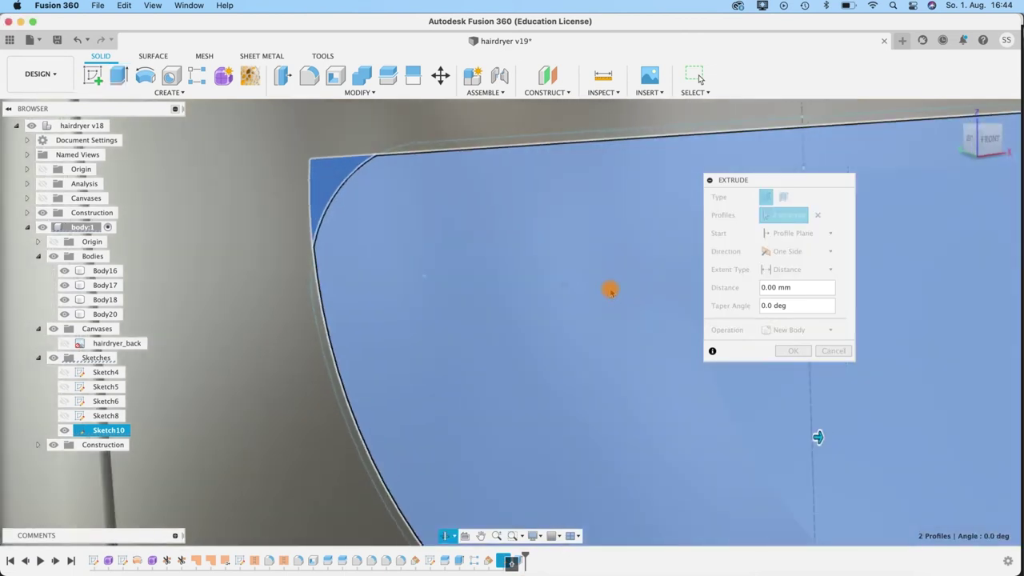
shift+middle_drag(447, 288, 238, 288)
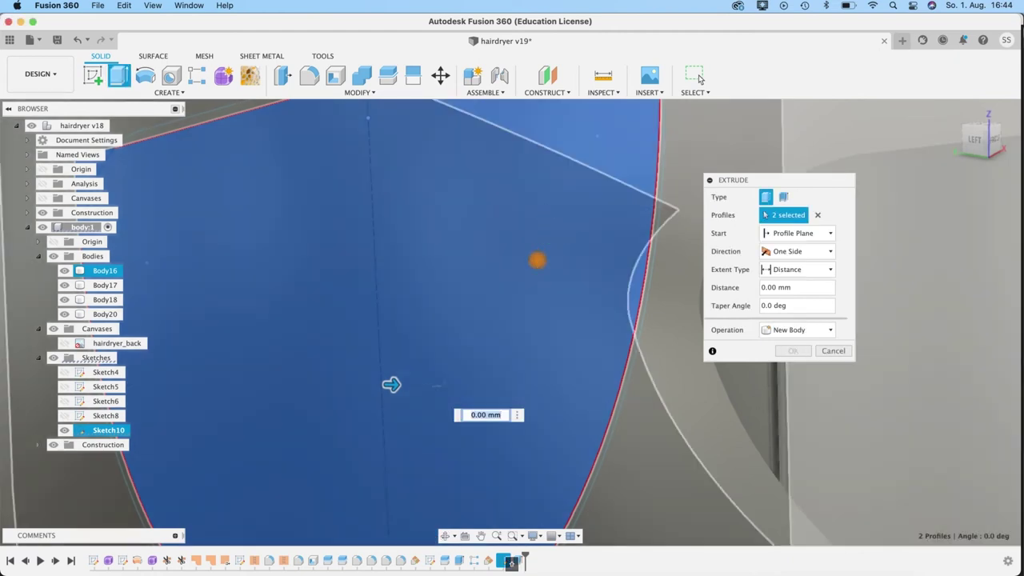
shift+middle_drag(537, 258, 563, 233)
scroll(563, 233, down, 3)
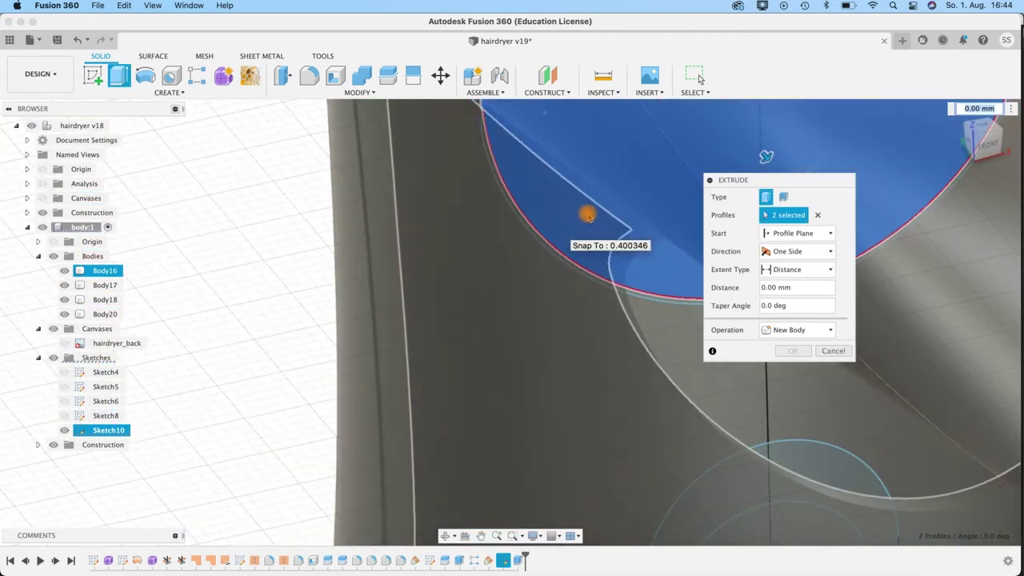
scroll(608, 176, down, 2)
shift+middle_drag(293, 220, 152, 324)
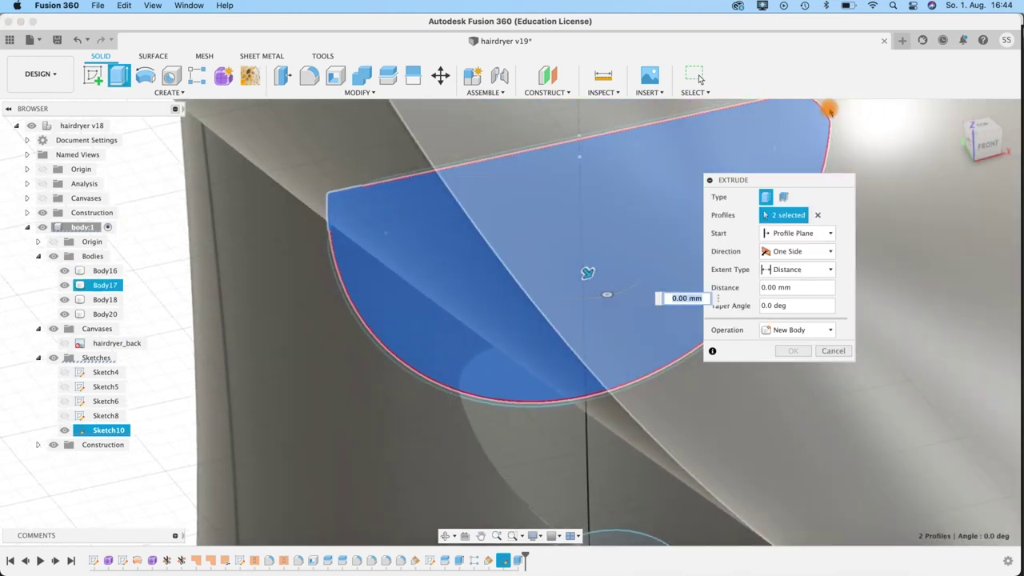
middle_drag(539, 255, 626, 193)
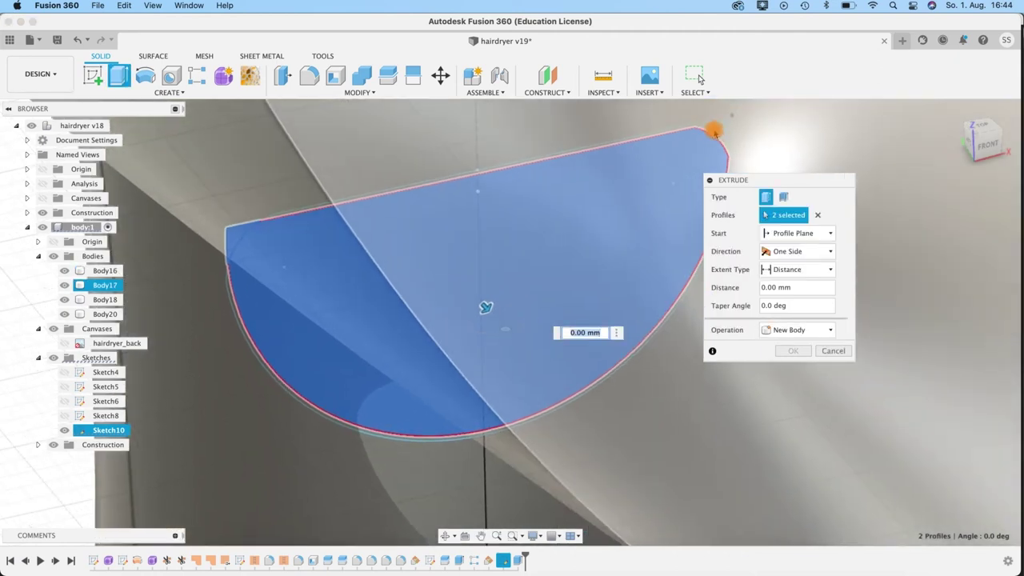
- Hide the bodies, add the half-round outline's right square corner to the extrusion profiles, and show the bodies again
drag(710, 129, 82, 301)
click(53, 258)
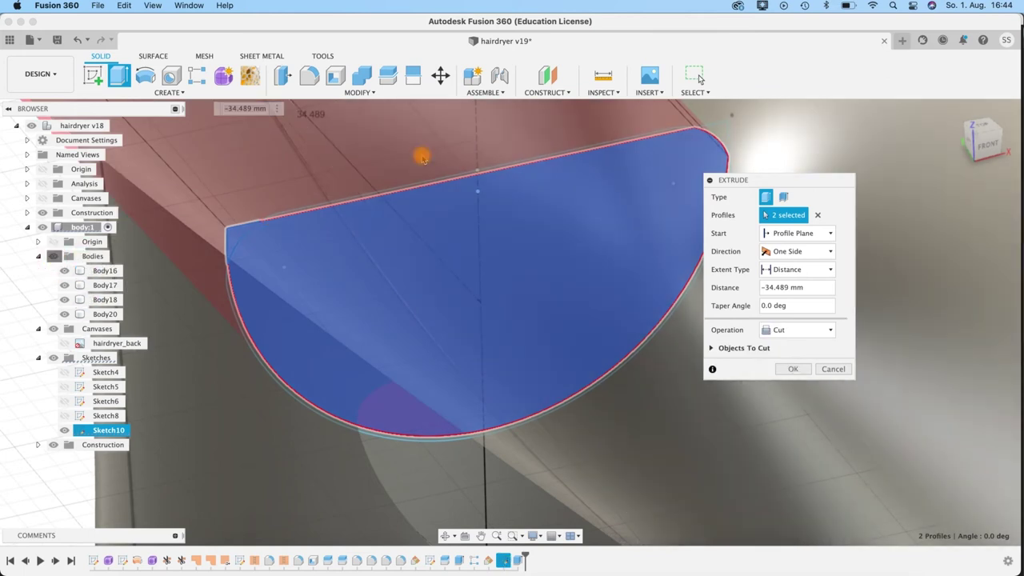
click(712, 131)
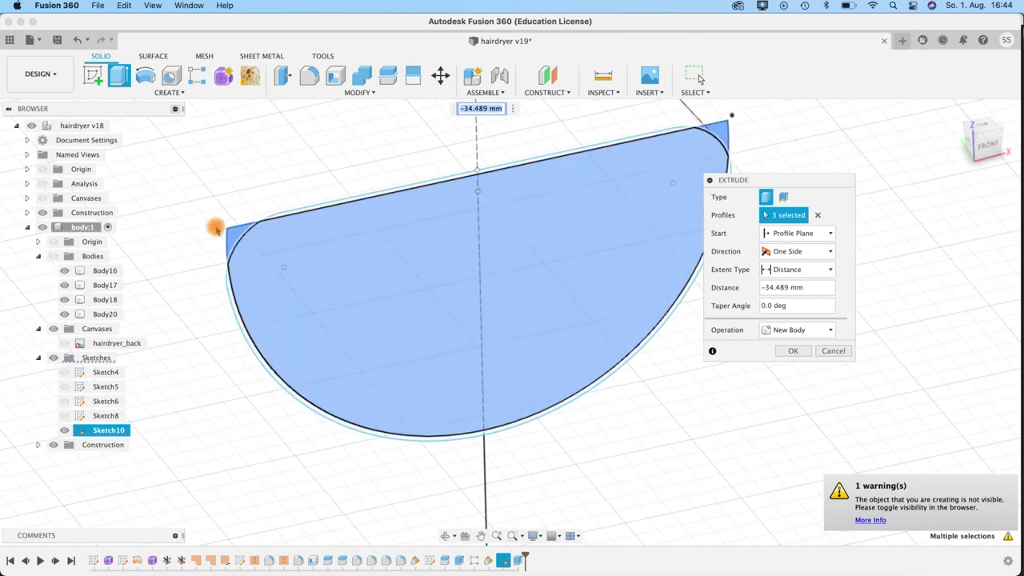
click(52, 256)
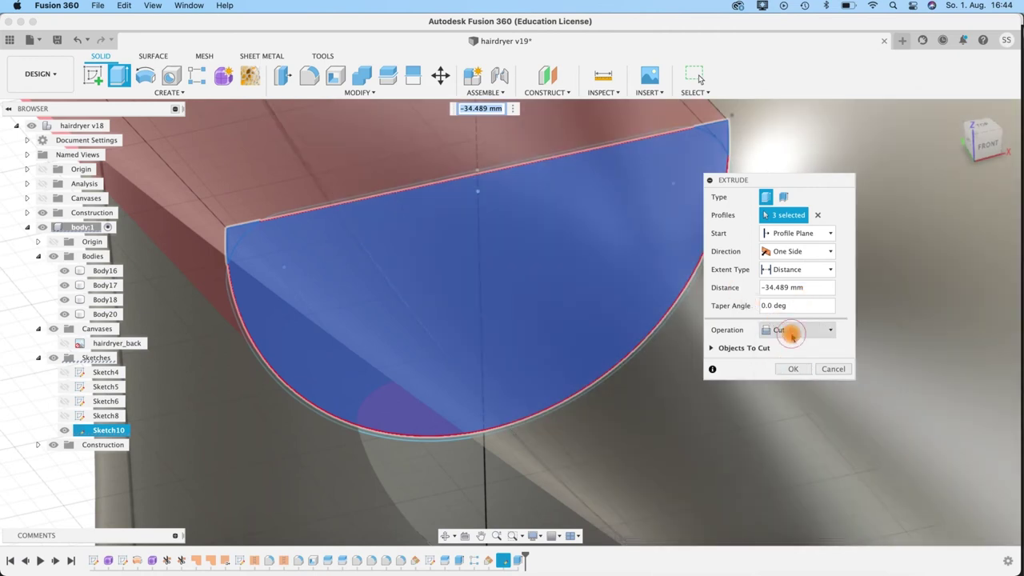
- Set the extrusion to create a new body over a distance of 11 mm, starting at a 16 mm offset from the profile plane
click(778, 330)
click(798, 386)
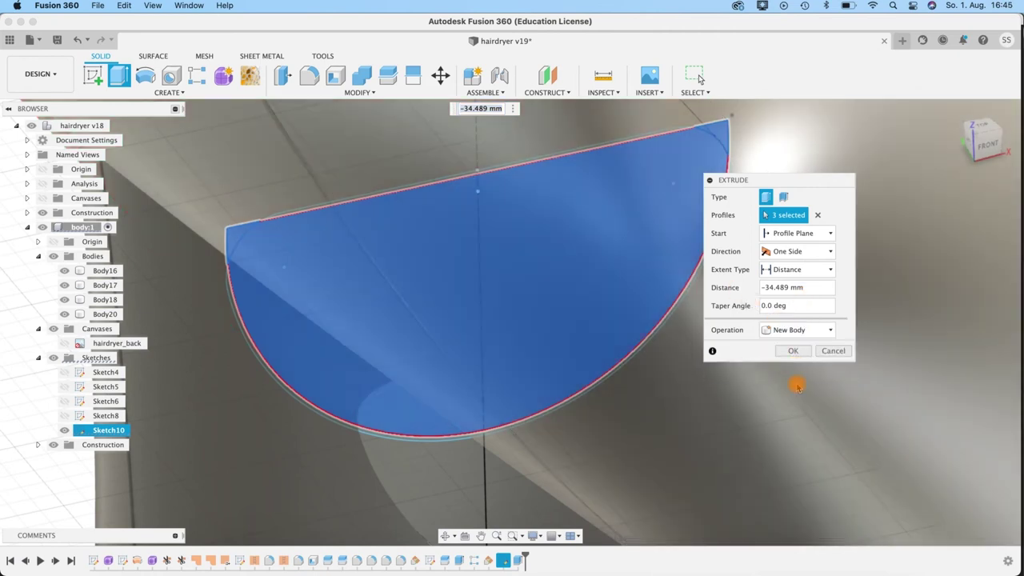
scroll(731, 389, down, 4)
shift+middle_drag(312, 366, 199, 349)
click(810, 233)
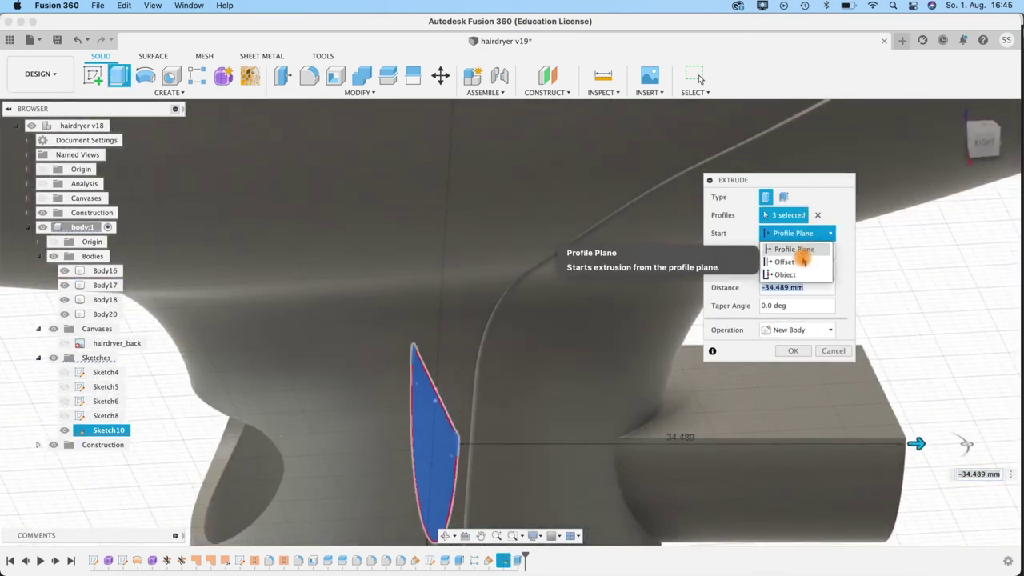
click(792, 262)
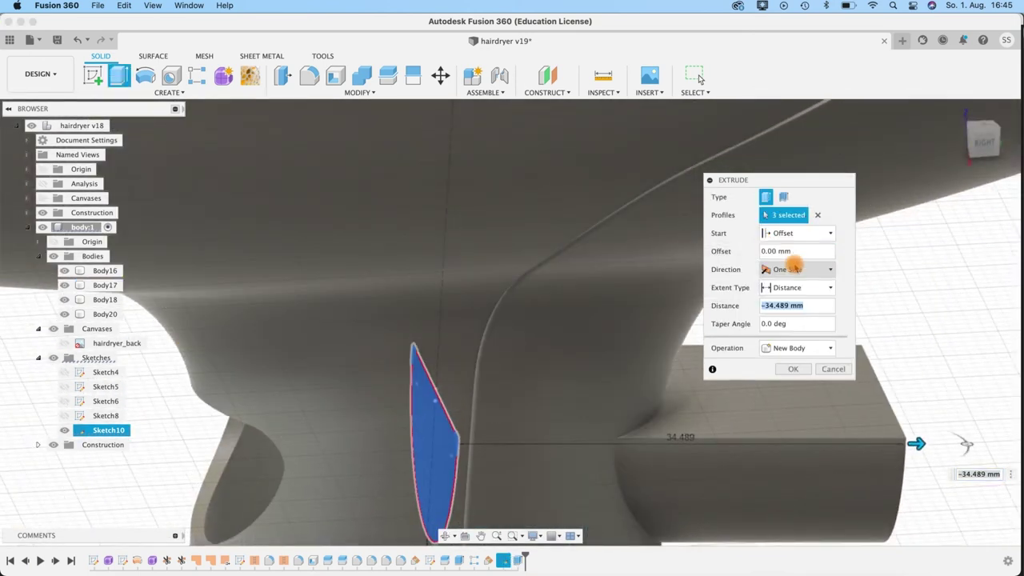
drag(813, 306, 764, 299)
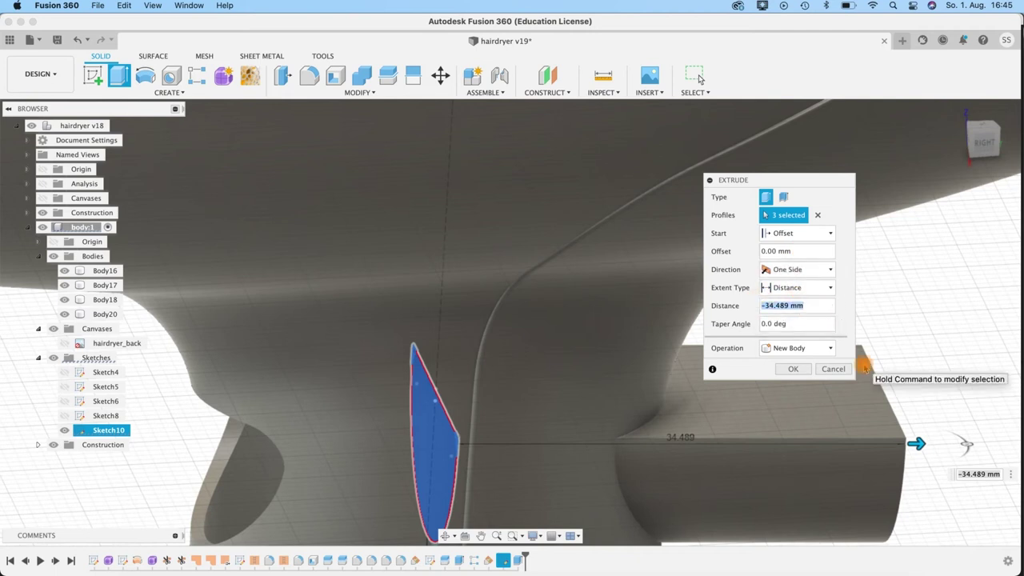
text(10)
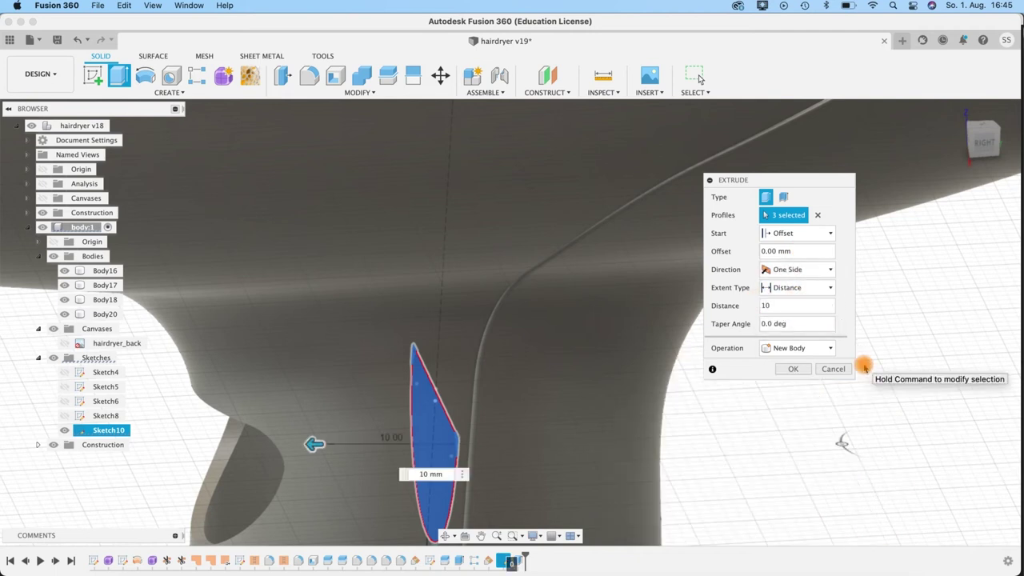
drag(794, 252, 756, 251)
text(16)
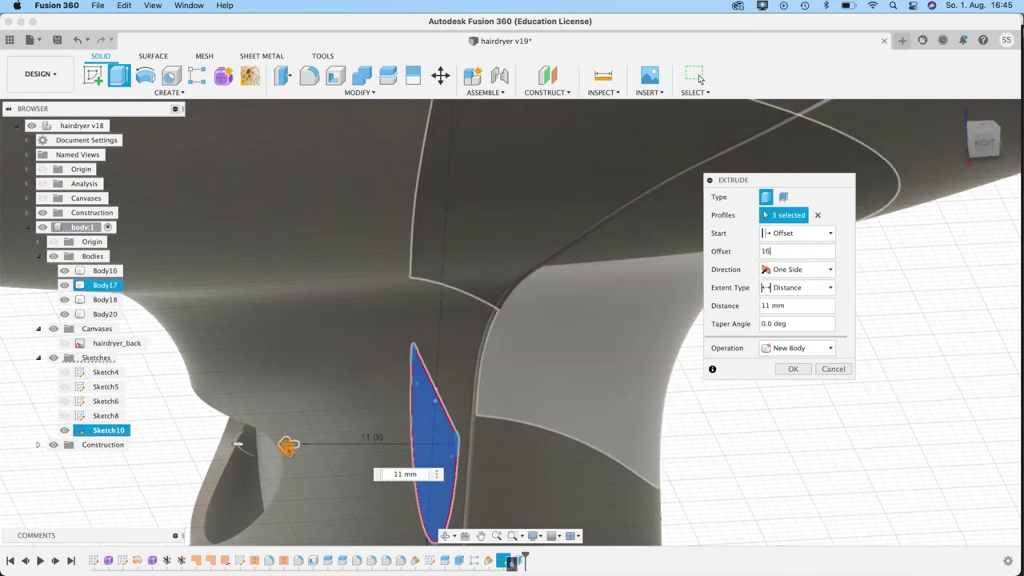
shift+middle_drag(691, 446, 706, 449)
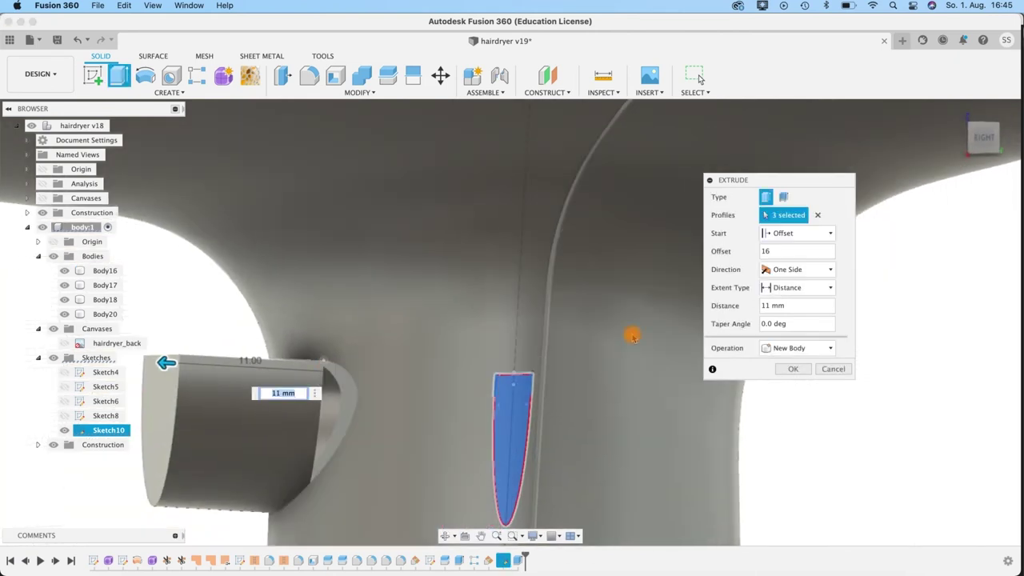
- Reduce the half-round button extrusion's start offset to 10 mm
click(786, 250)
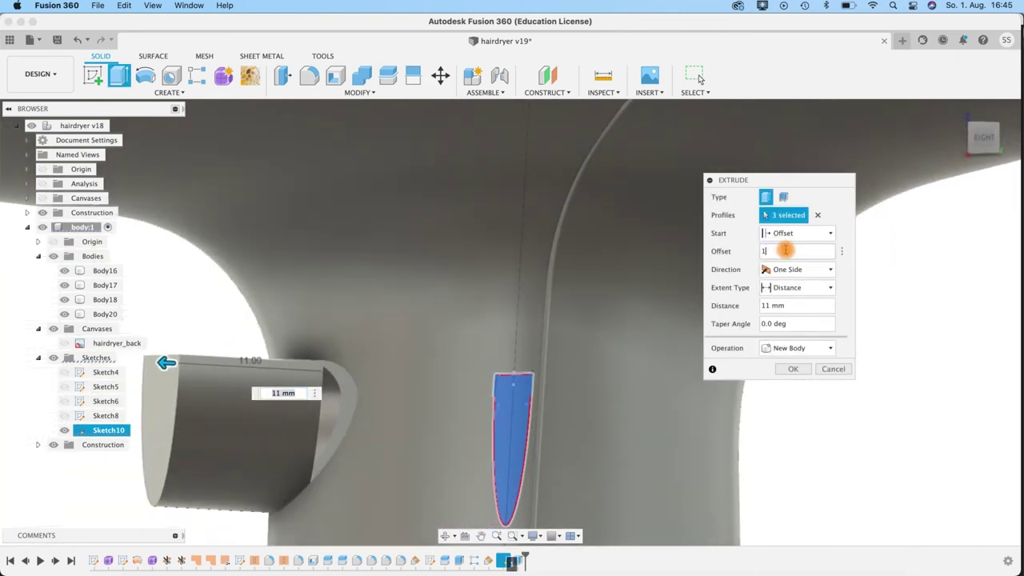
text(1)
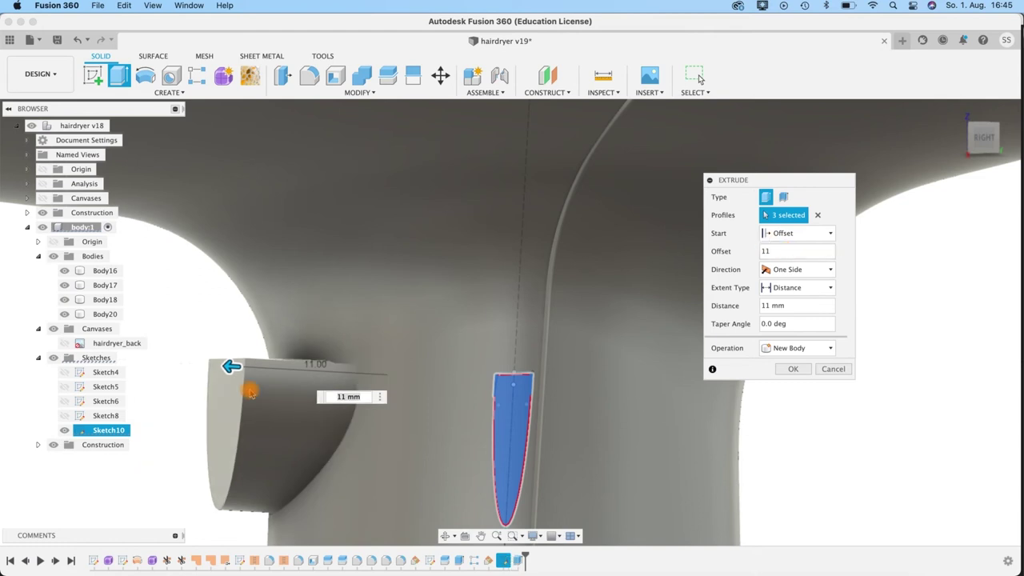
shift+middle_drag(197, 488, 209, 504)
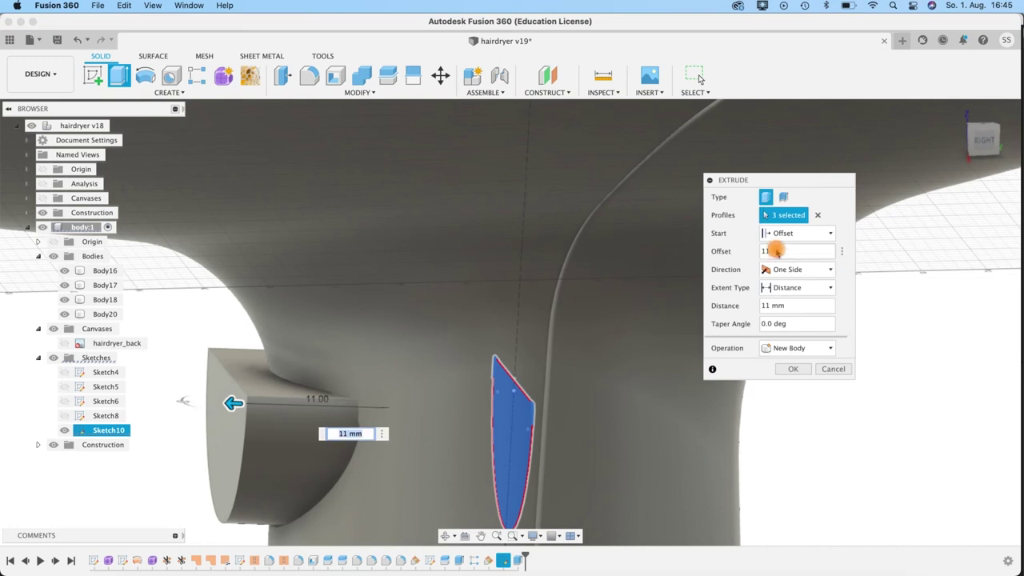
click(244, 402)
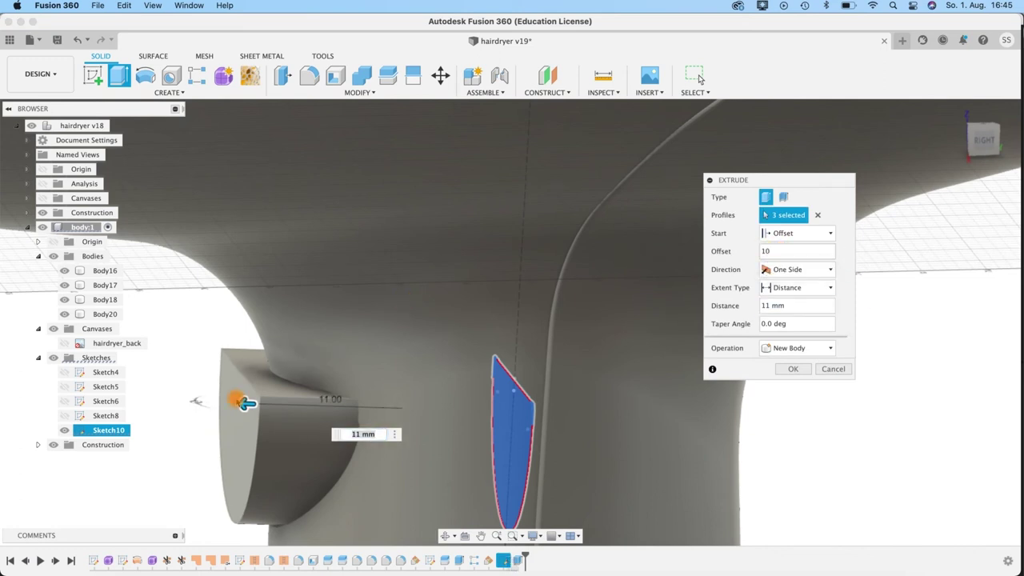
shift+middle_drag(160, 356, 69, 329)
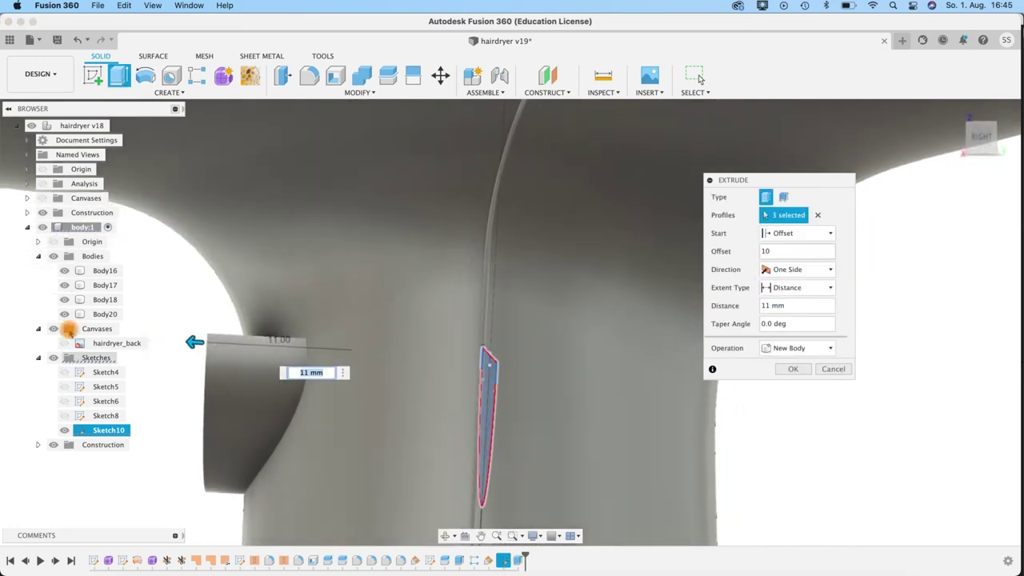
- Show the reference canvases, compare the button with them in the right side view, and complete the new-body extrusion
click(42, 198)
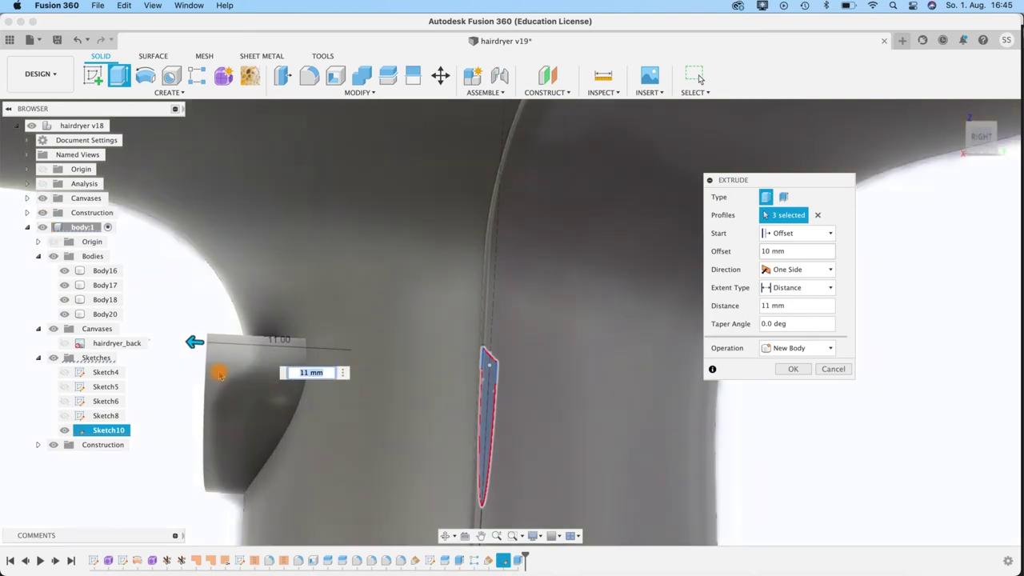
click(980, 137)
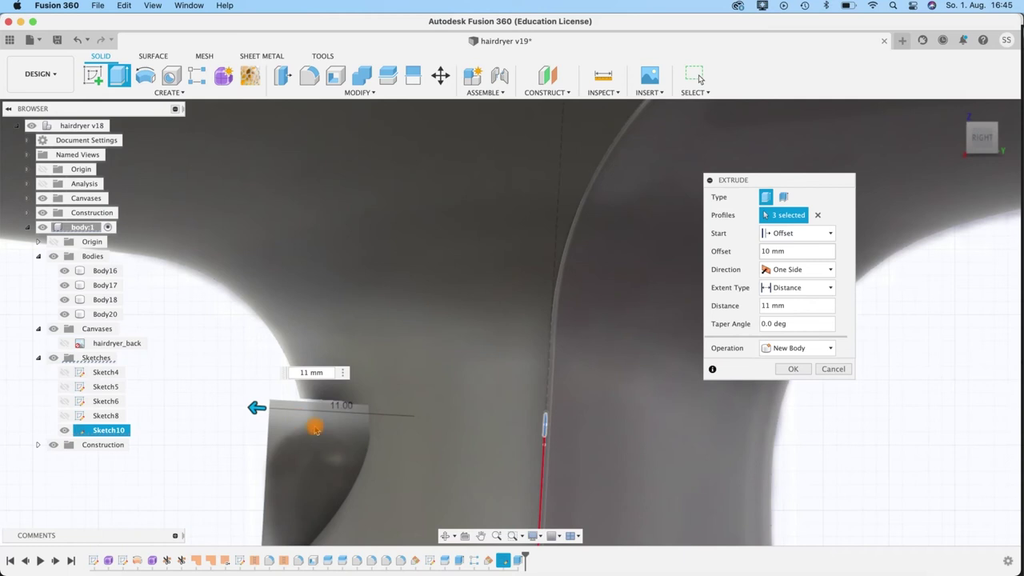
click(793, 369)
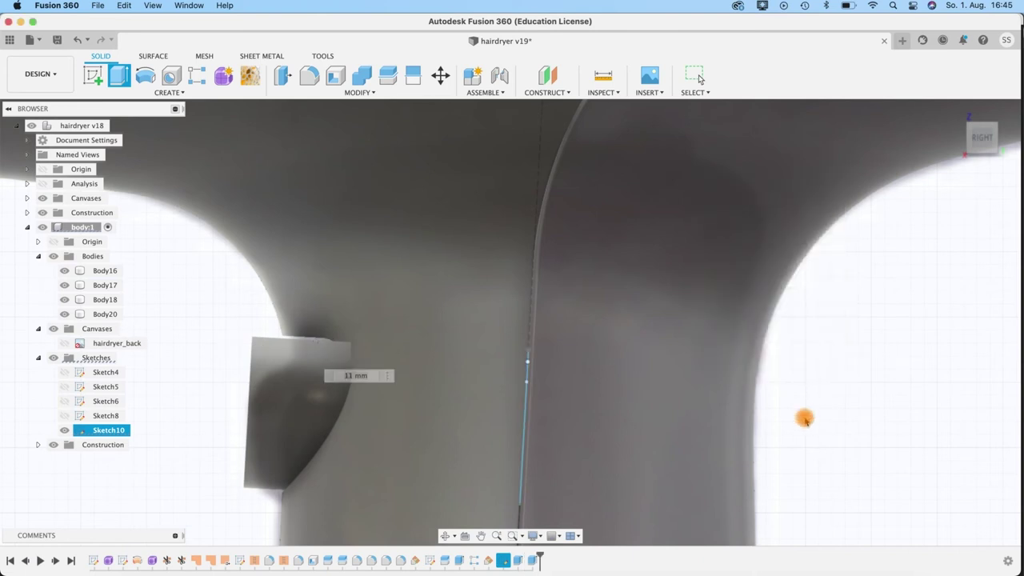
- Hide the button sketch and the reference canvases
mouse_move(199, 400)
shift+middle_down()
mouse_move(321, 412)
mouse_move(456, 375)
mouse_move(749, 349)
mouse_move(62, 428)
shift+middle_up()
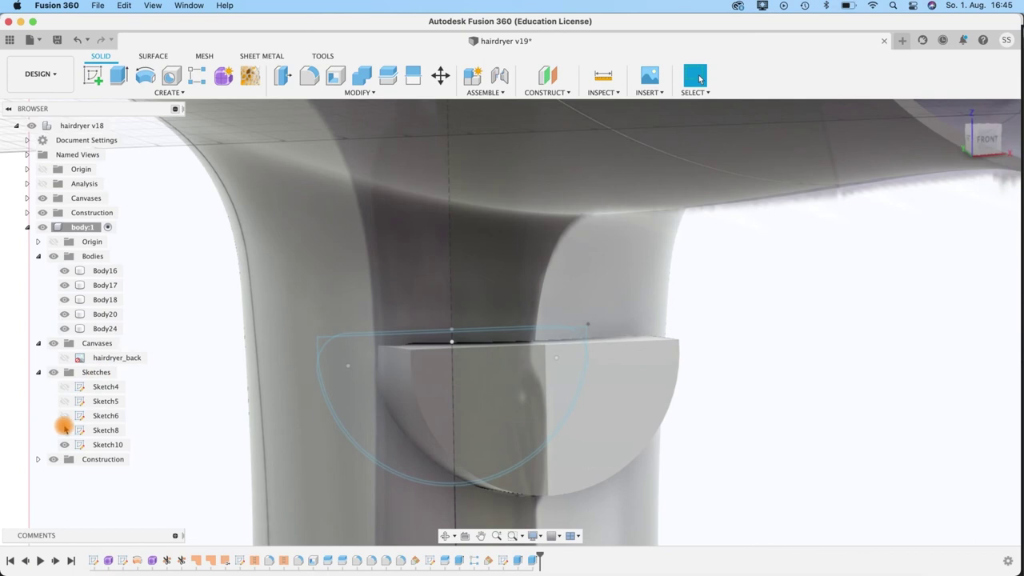
click(64, 432)
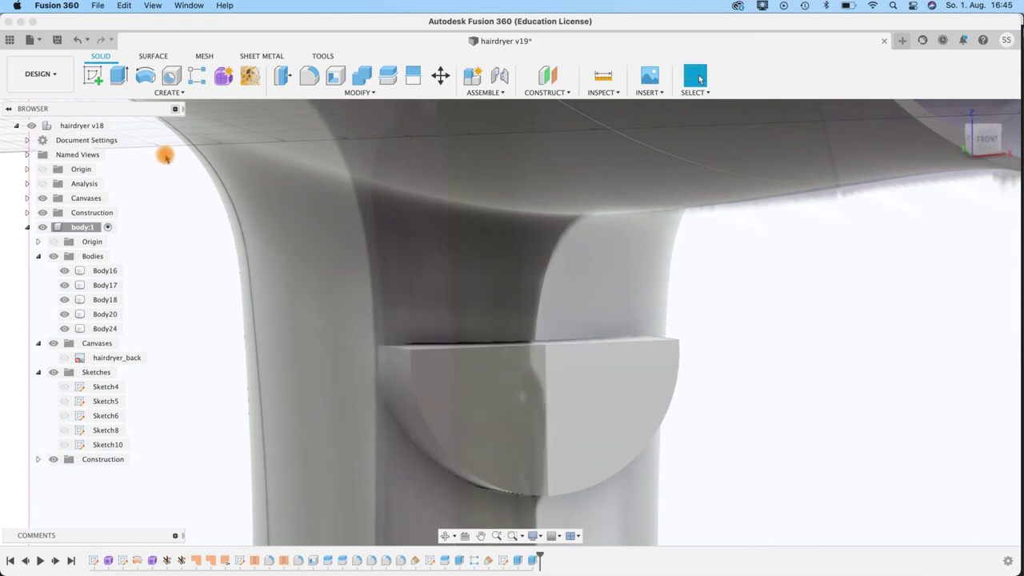
click(43, 200)
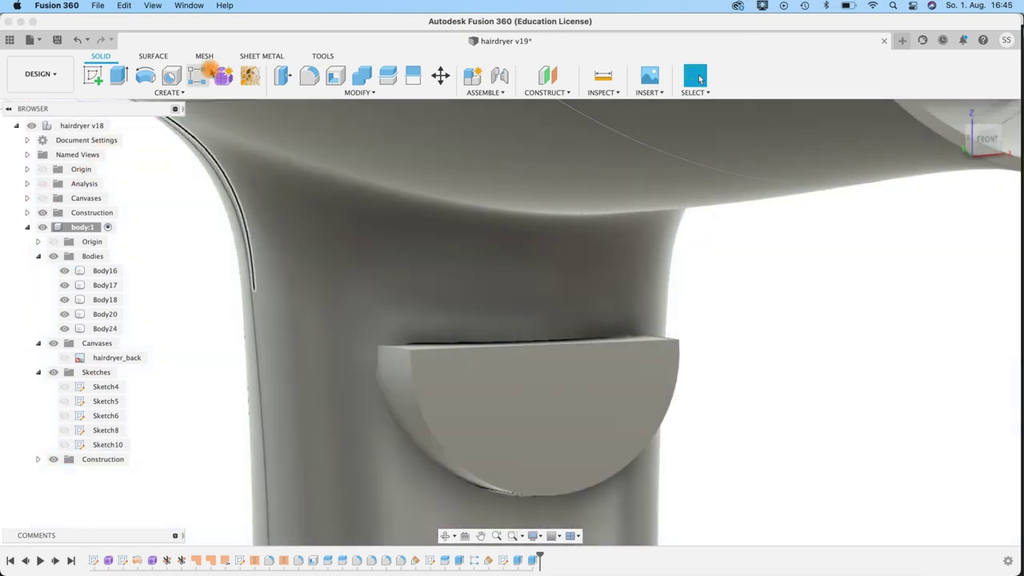
- Start a fillet on the half-round button's two upper corner edges with a radius of about 3.074 mm
click(309, 77)
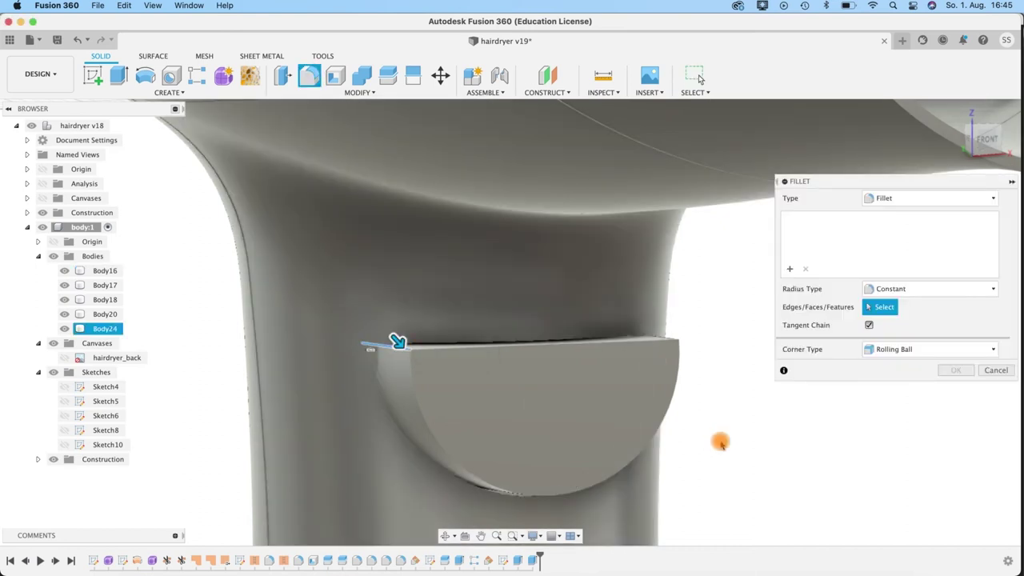
click(398, 342)
shift+middle_drag(396, 338, 544, 316)
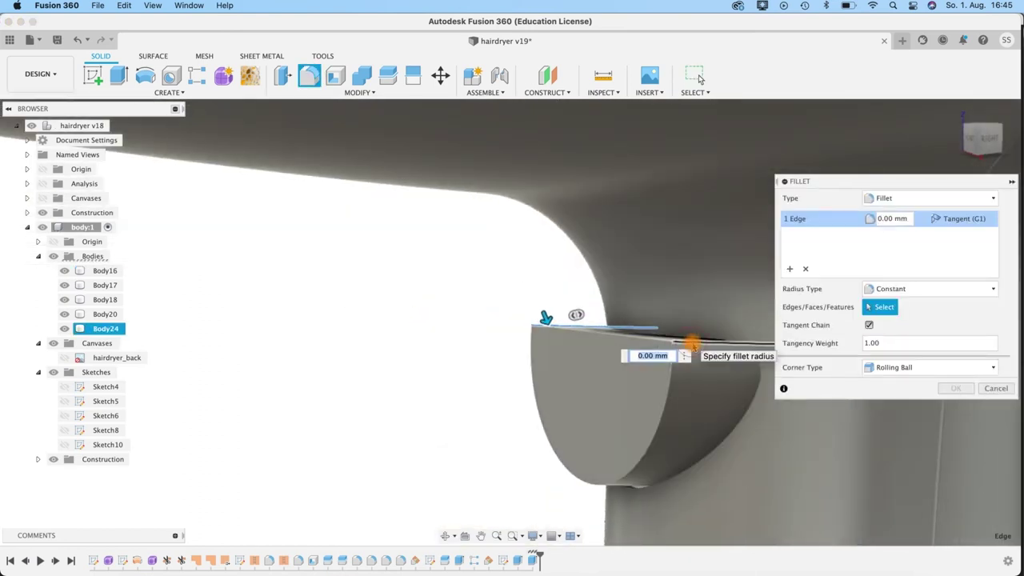
click(692, 344)
shift+middle_drag(451, 324, 560, 336)
shift+middle_drag(766, 294, 678, 274)
mouse_move(678, 274)
mouse_down()
mouse_move(671, 285)
mouse_move(659, 274)
mouse_move(677, 288)
mouse_up()
shift+middle_drag(676, 288, 715, 298)
shift+middle_drag(635, 396, 625, 399)
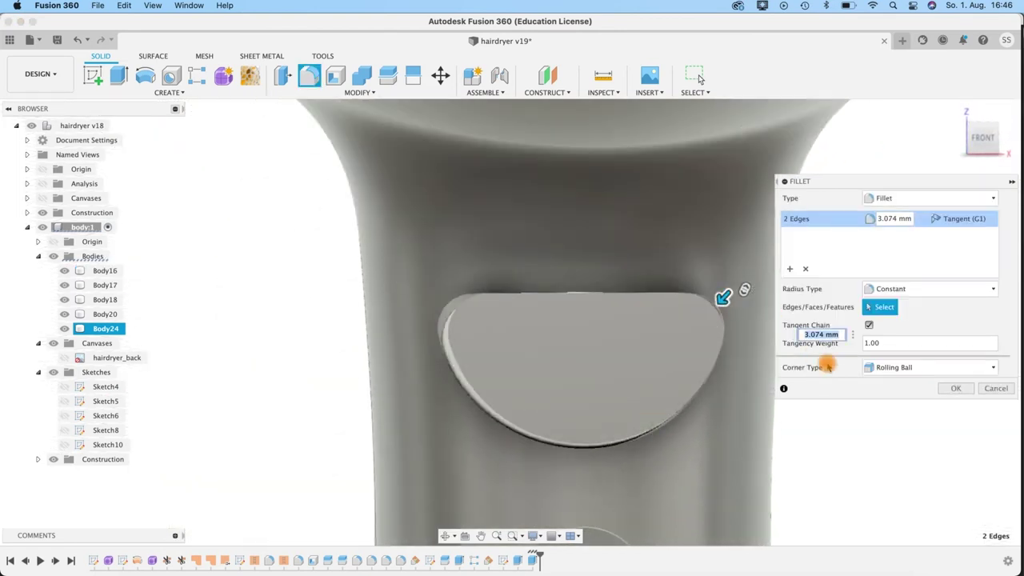
- Set the fillet radius on the half-round button's two upper corner edges to 2.2 mm and complete the fillet
key(Return)
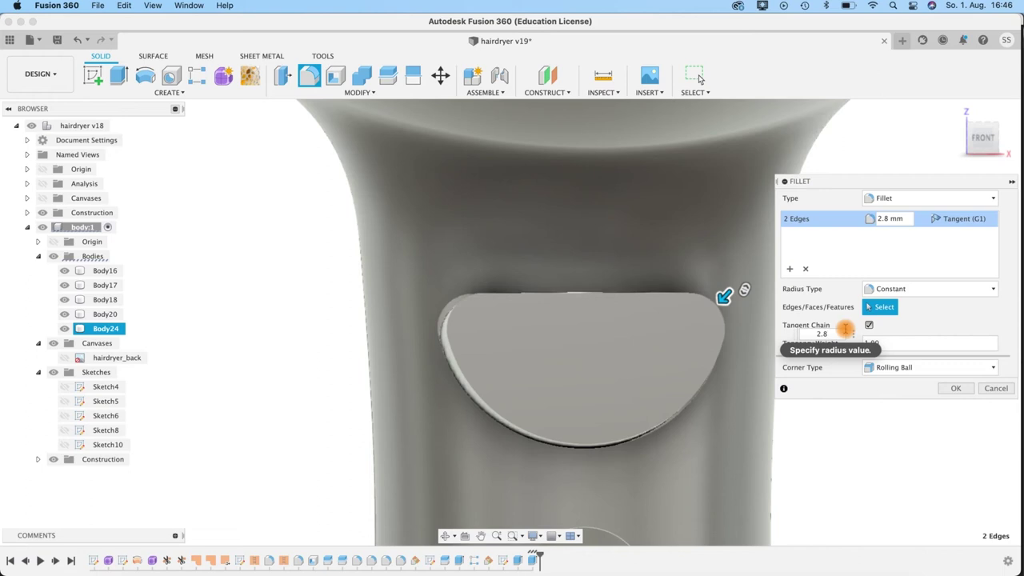
key(Return)
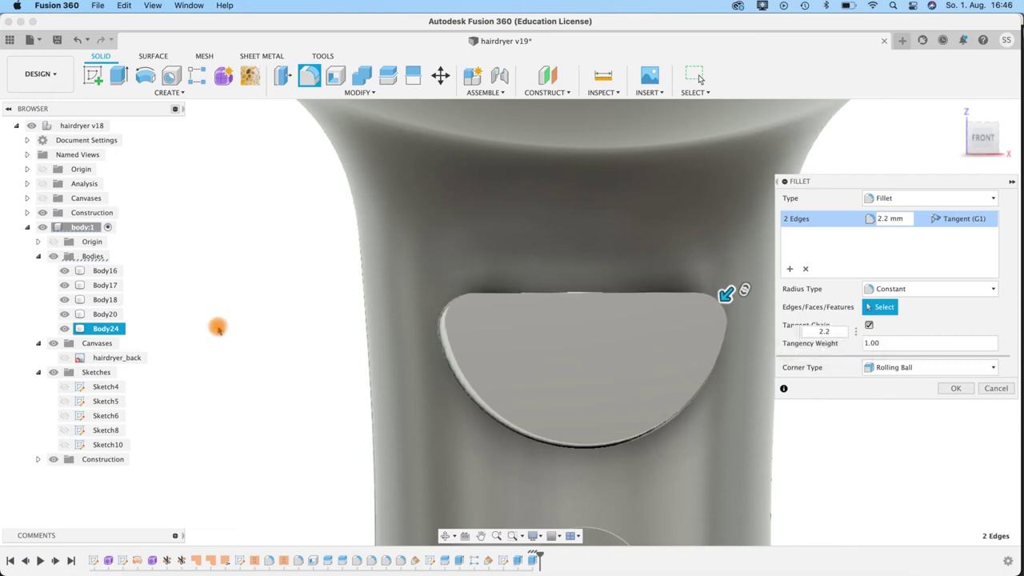
scroll(349, 329, up, 5)
shift+middle_drag(391, 347, 366, 338)
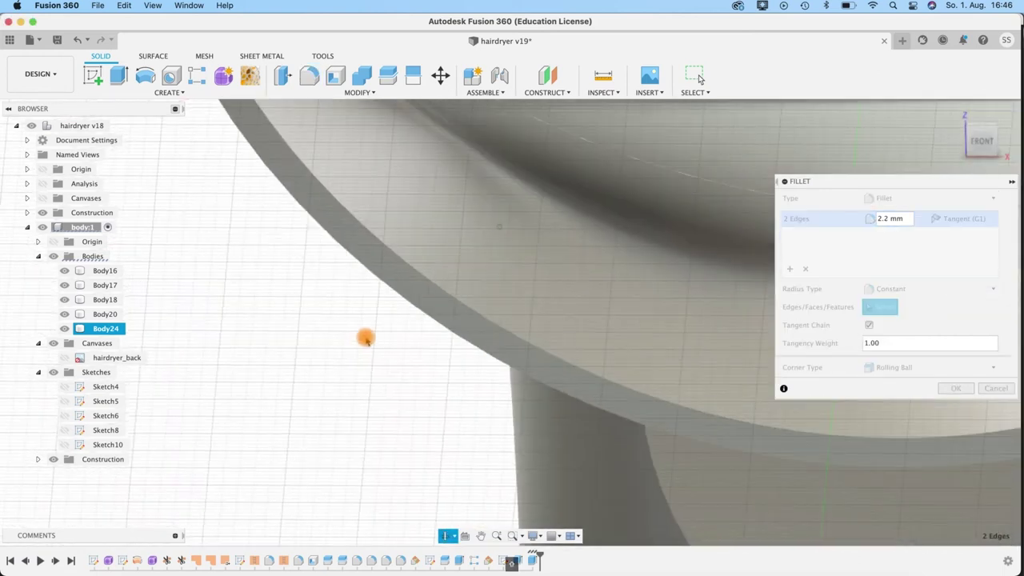
middle_drag(299, 366, 136, 424)
scroll(412, 357, up, 3)
scroll(411, 357, down, 5)
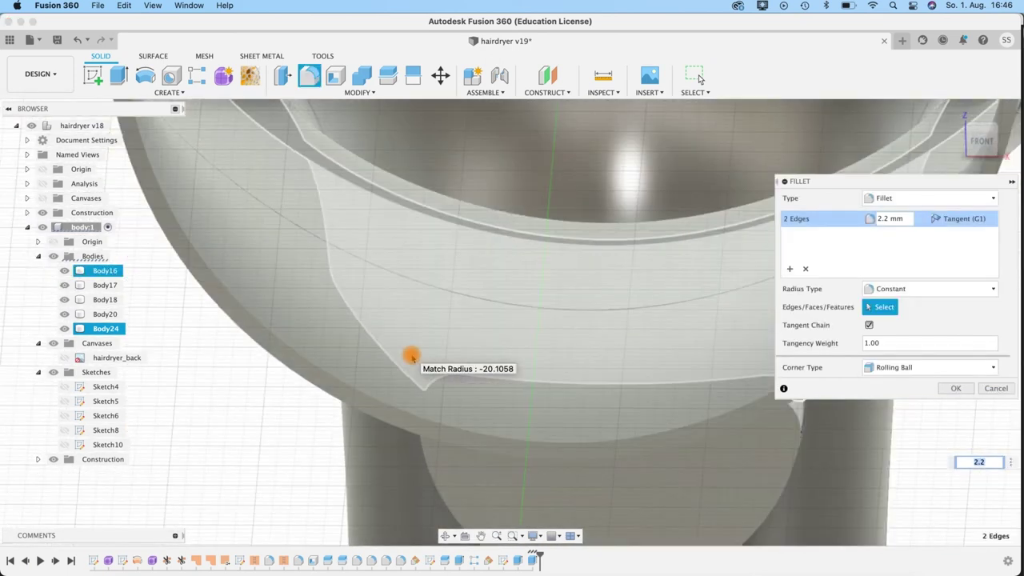
middle_drag(293, 471, 246, 352)
shift+middle_drag(727, 349, 744, 355)
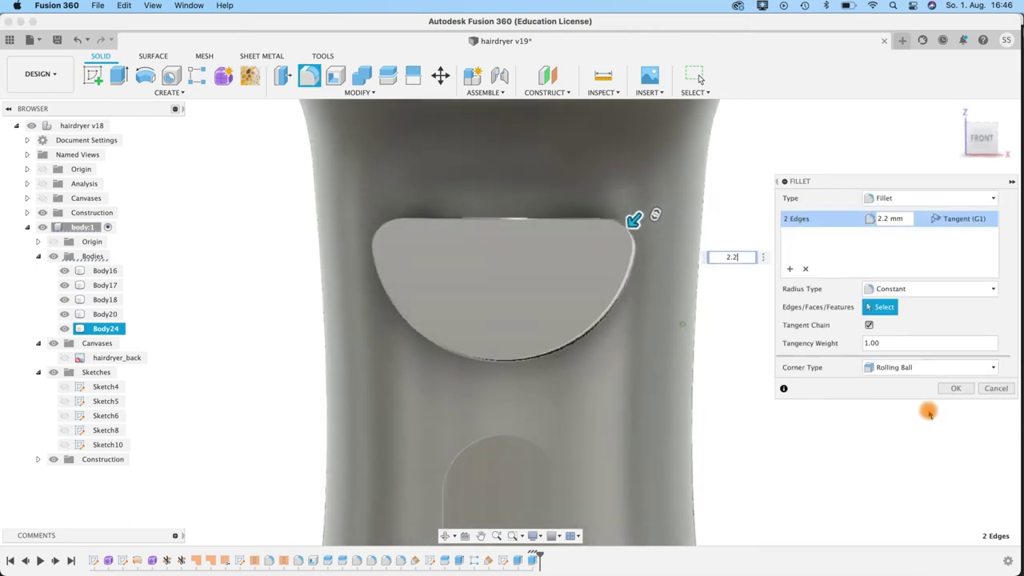
click(956, 388)
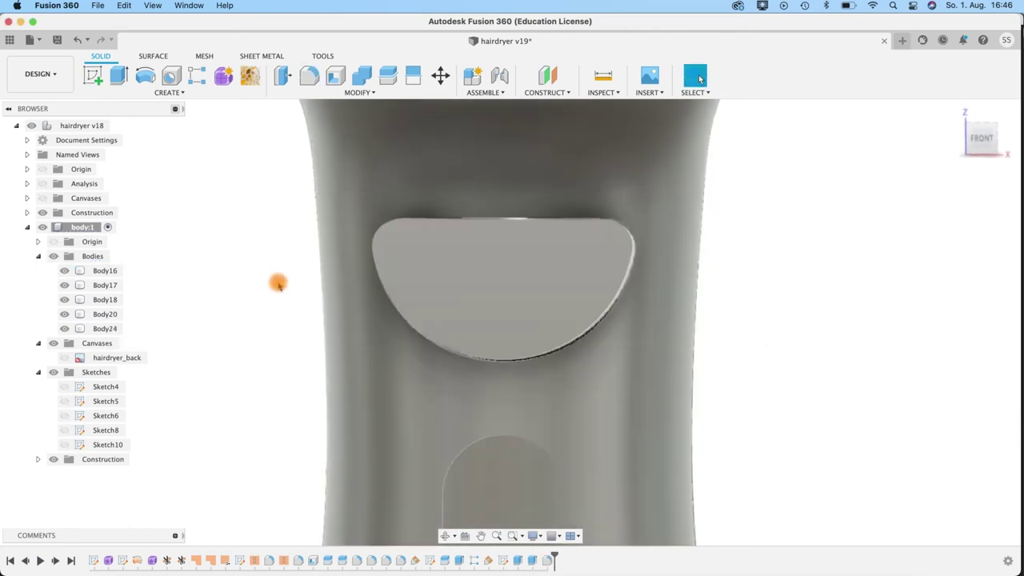
- Fillet the half-round button's flat front face all around with a radius of 5.4 mm
shift+middle_drag(279, 281, 241, 289)
click(305, 304)
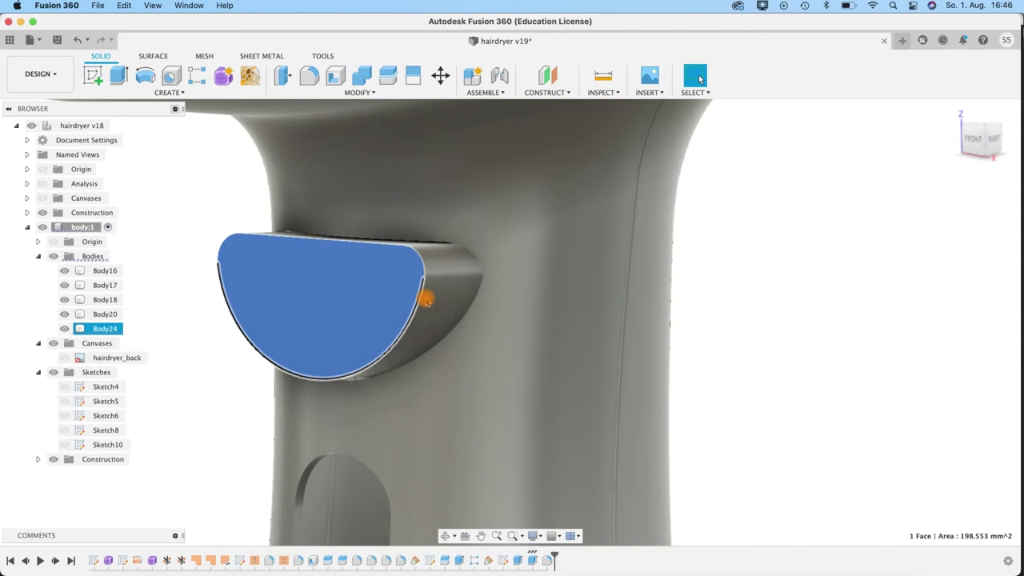
click(309, 76)
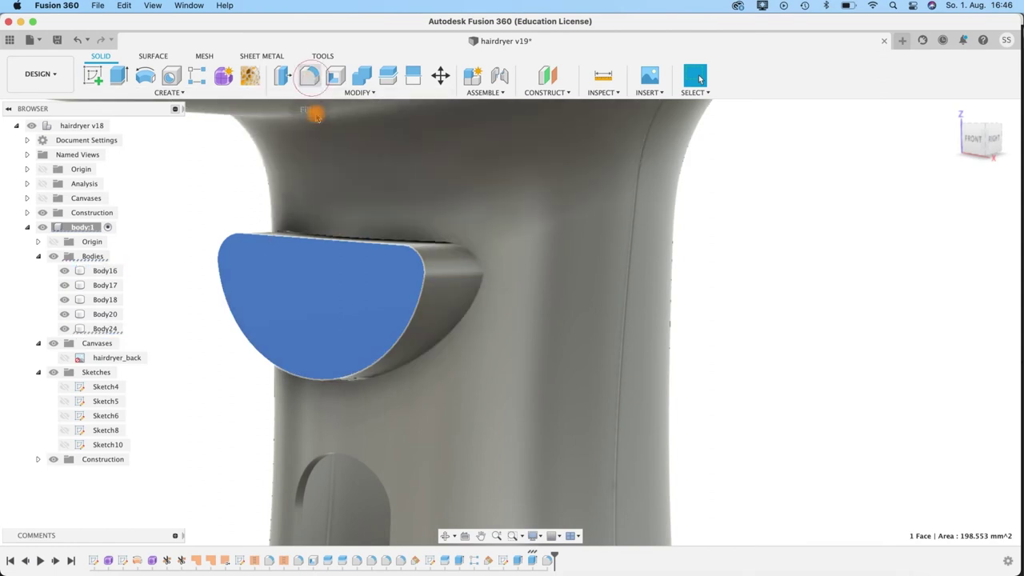
drag(419, 238, 421, 264)
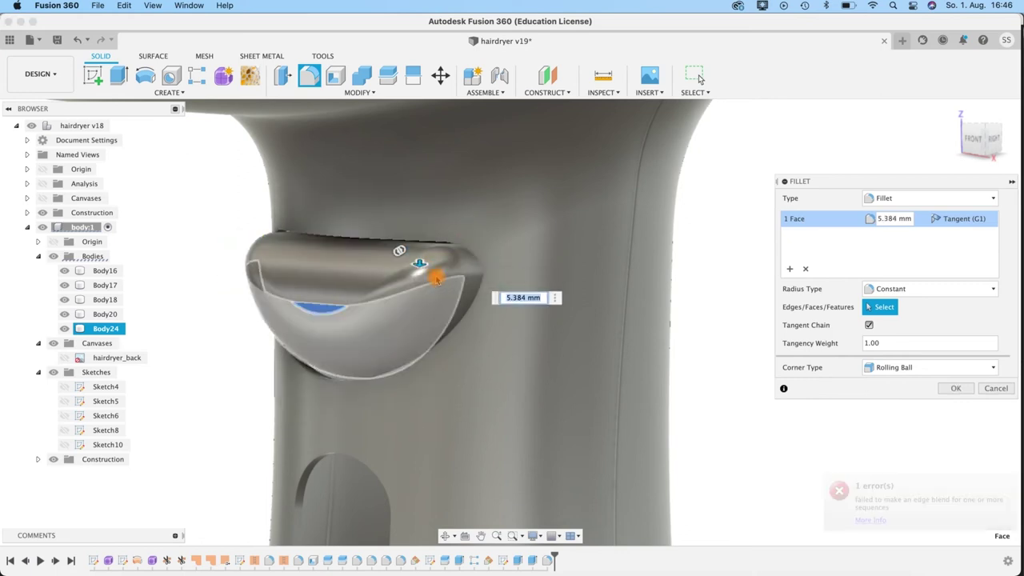
shift+middle_drag(641, 392, 600, 382)
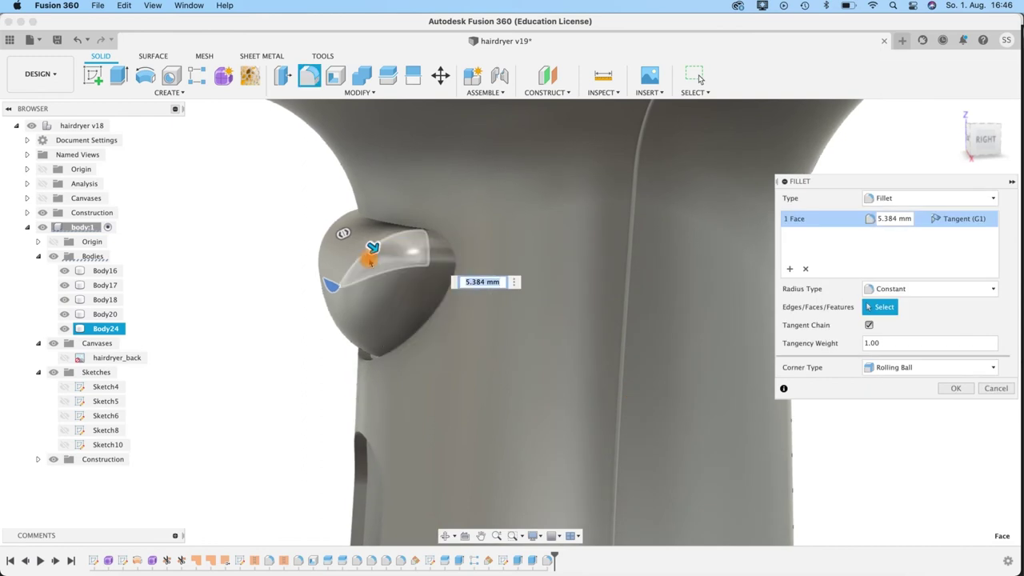
click(472, 282)
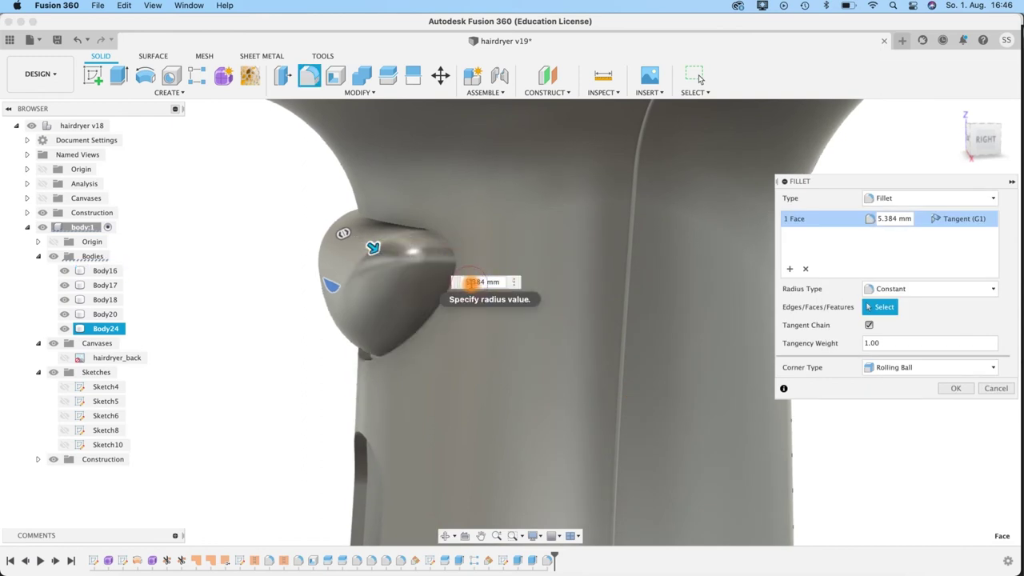
text(5.4)
shift+middle_drag(256, 359, 336, 352)
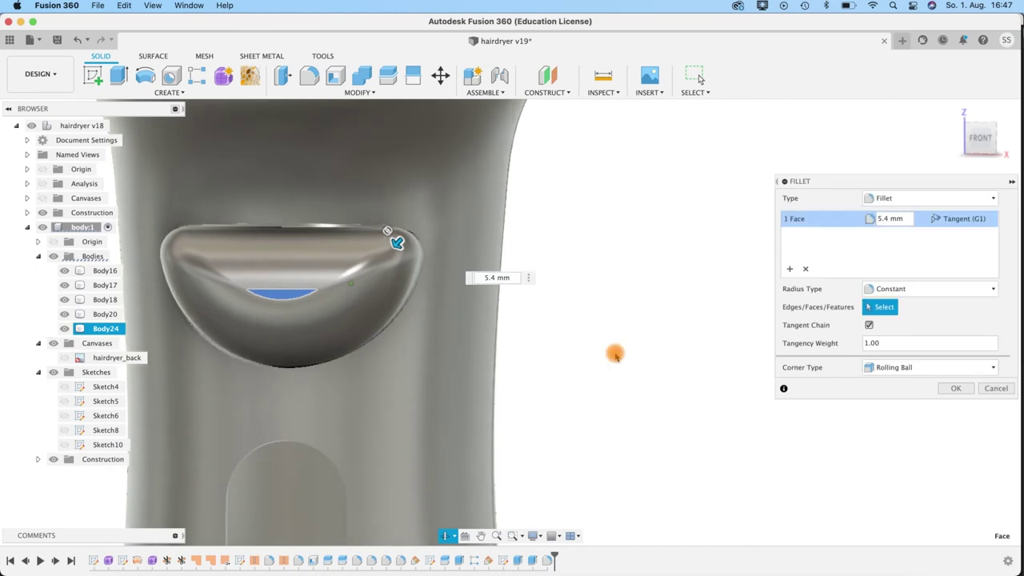
click(957, 388)
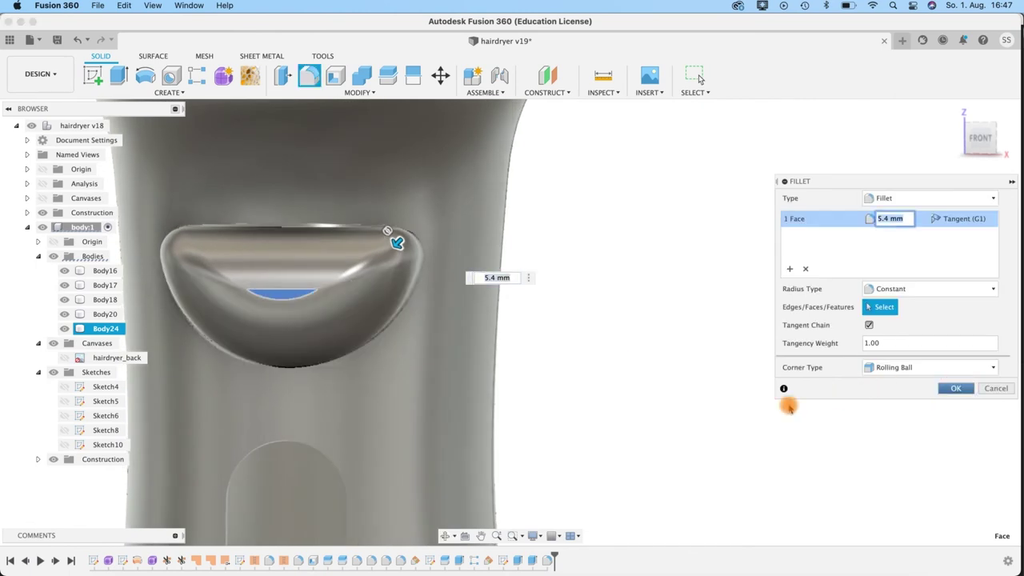
- Show the button sketch and extrude both upper slot profiles by 1 mm from a start offset of 15 mm
shift+middle_drag(715, 409, 136, 476)
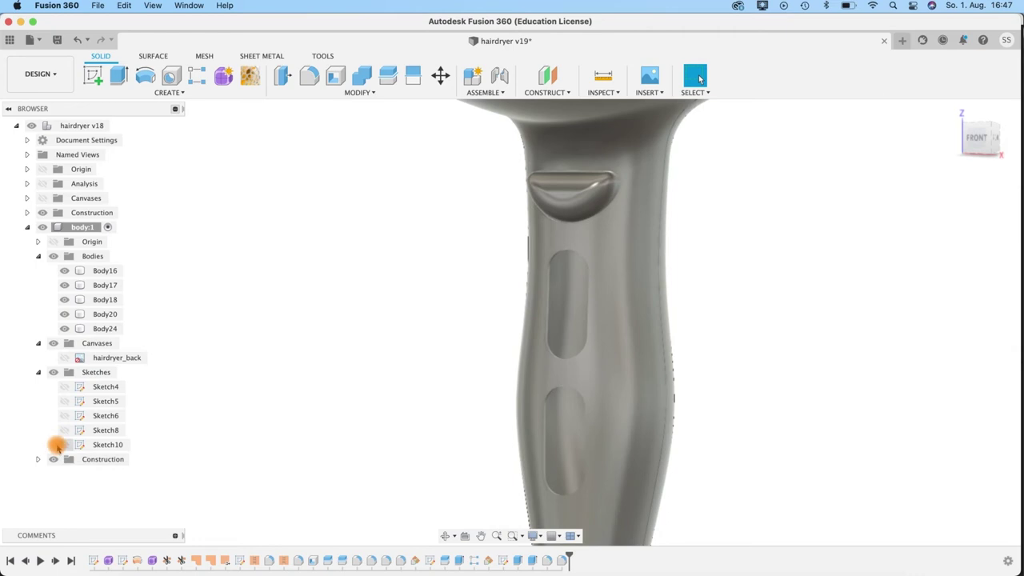
click(64, 445)
mouse_move(733, 363)
shift+middle_down()
mouse_move(680, 354)
mouse_move(669, 275)
mouse_move(654, 266)
mouse_move(640, 277)
shift+middle_up()
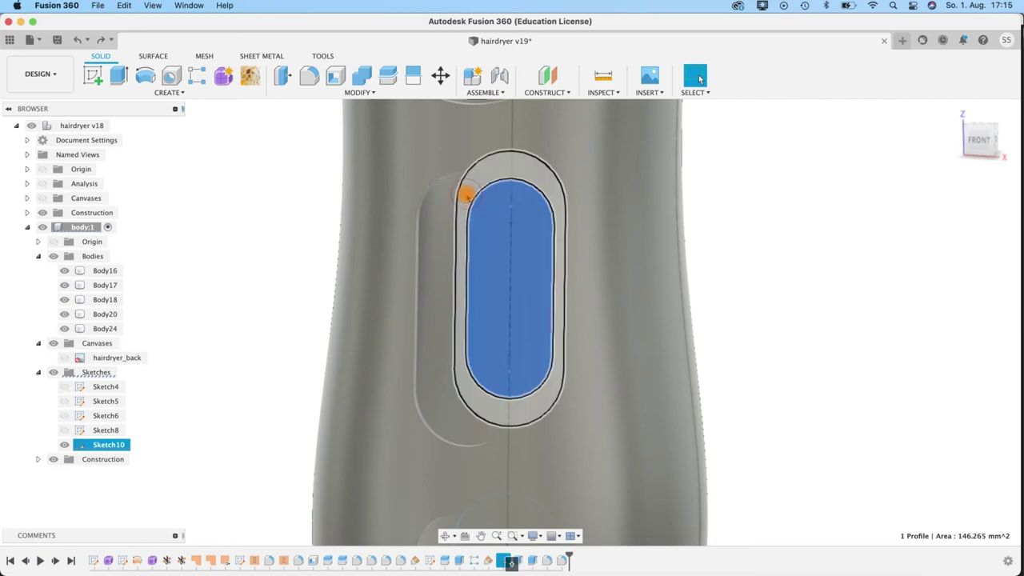
shift+click(466, 194)
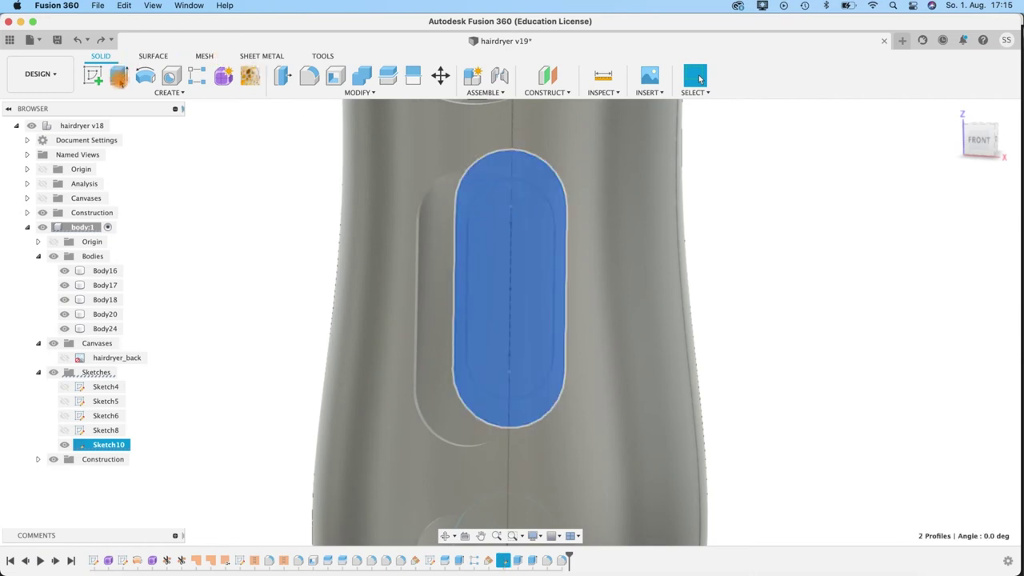
key(e)
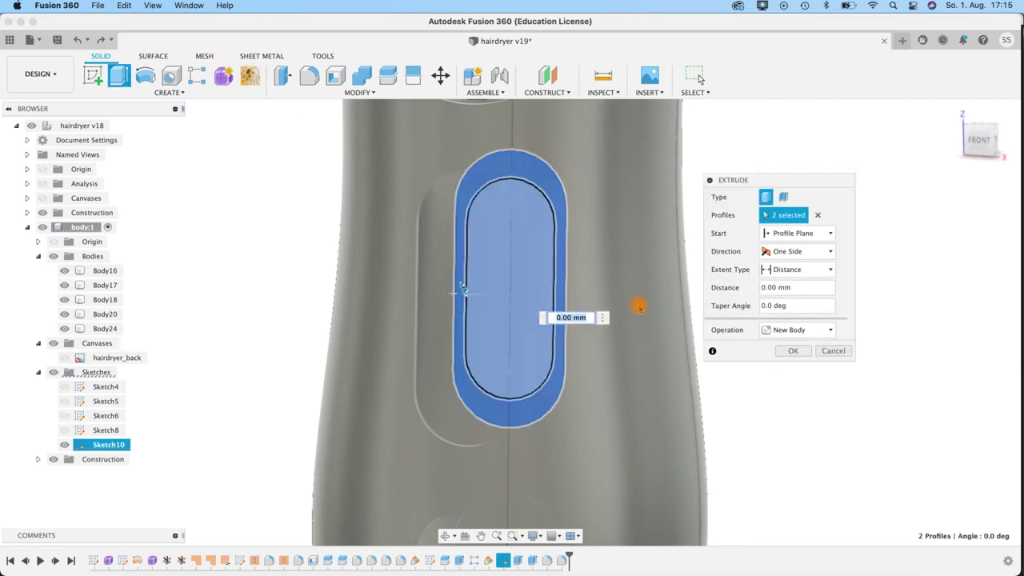
shift+middle_drag(807, 416, 789, 420)
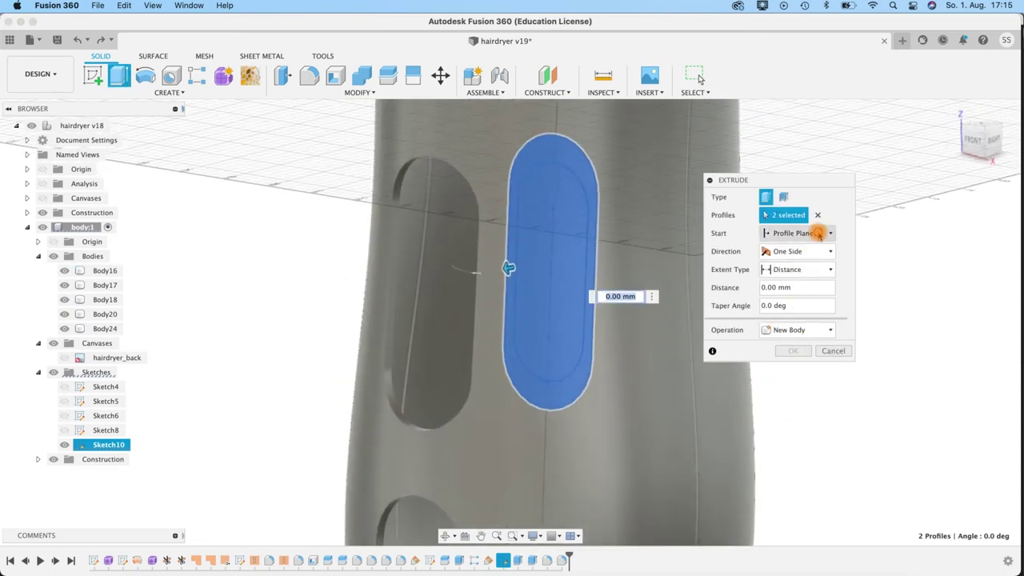
click(820, 232)
click(797, 262)
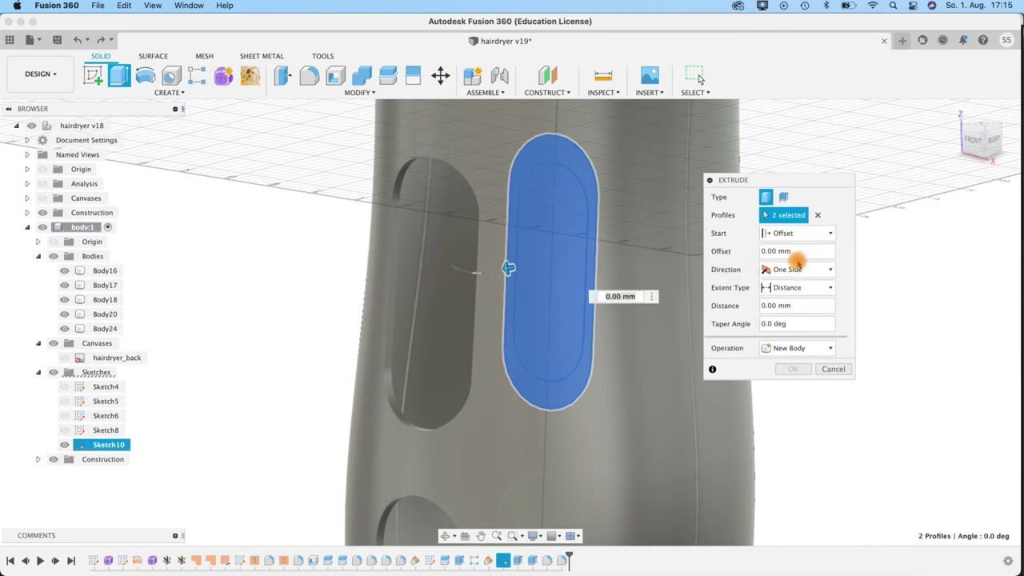
drag(791, 257, 755, 253)
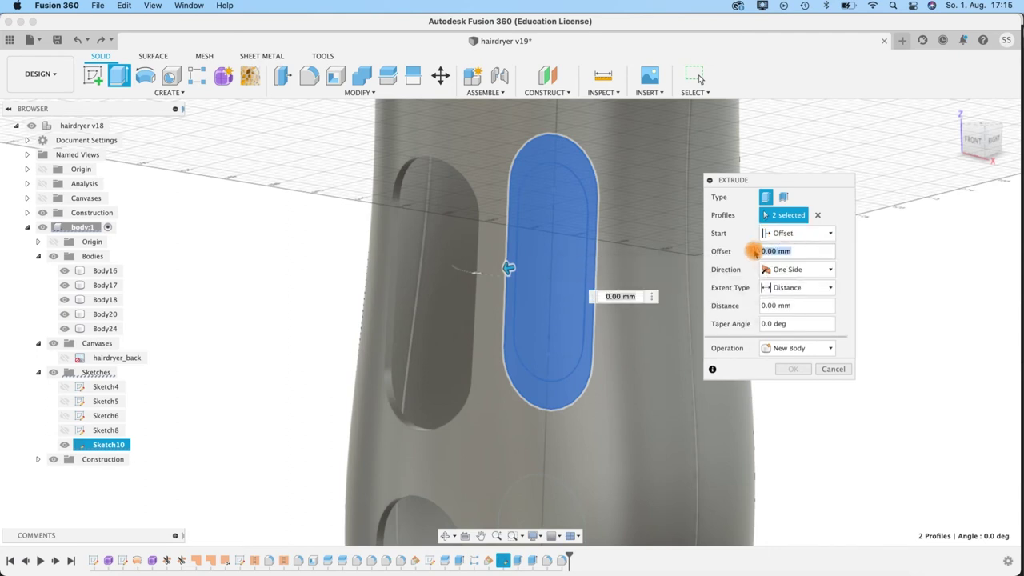
text(15)
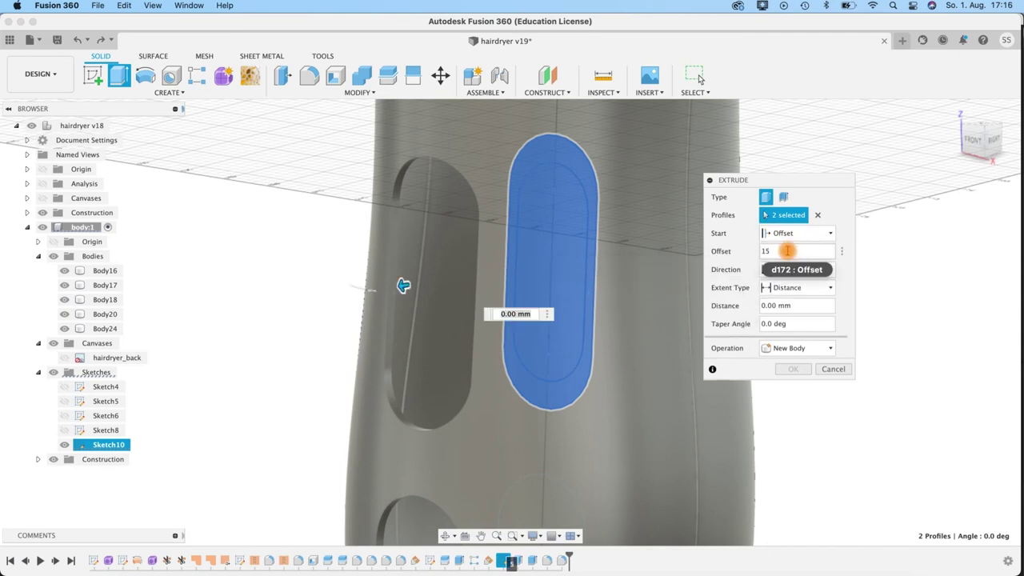
drag(784, 304, 764, 307)
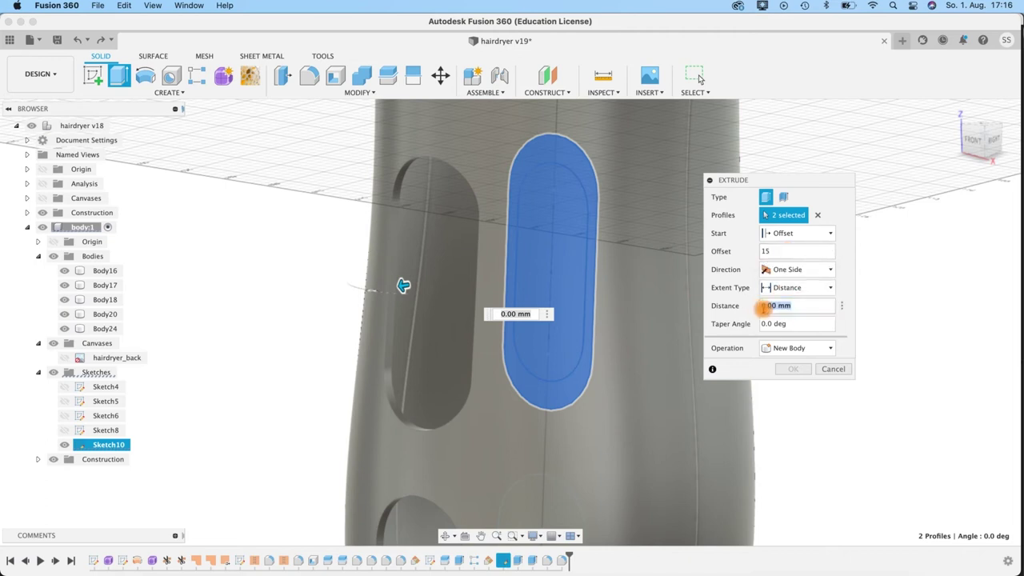
text(1)
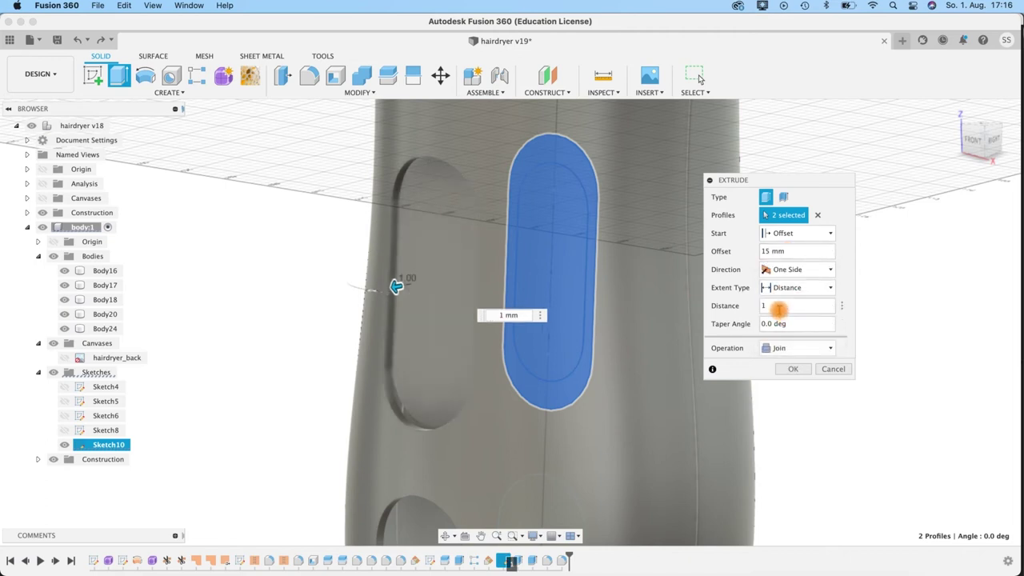
- Hide Body16, Body17, Body18 and Body20, and complete the slot button extrusion as a new body
shift+middle_drag(332, 277, 308, 291)
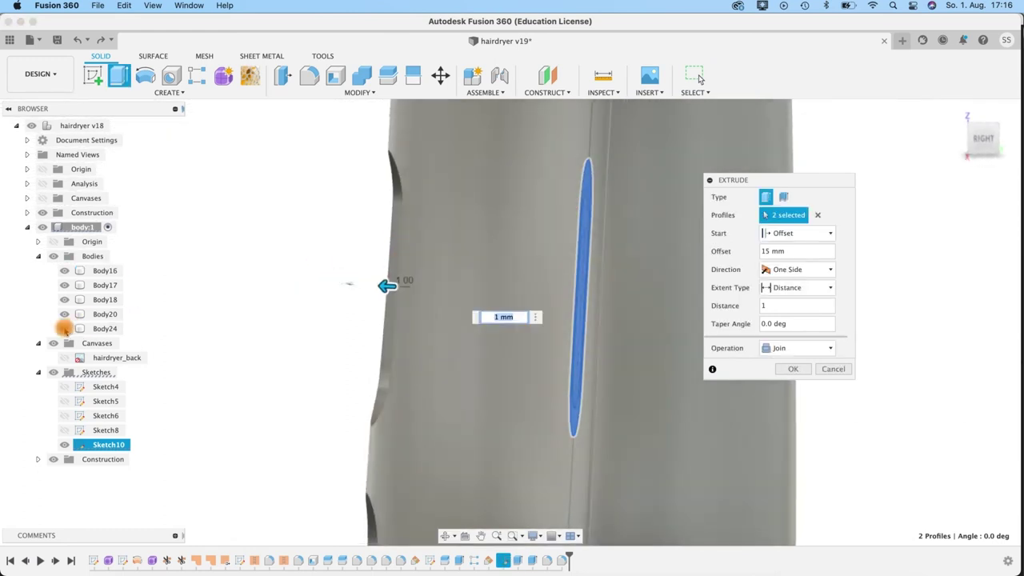
click(65, 314)
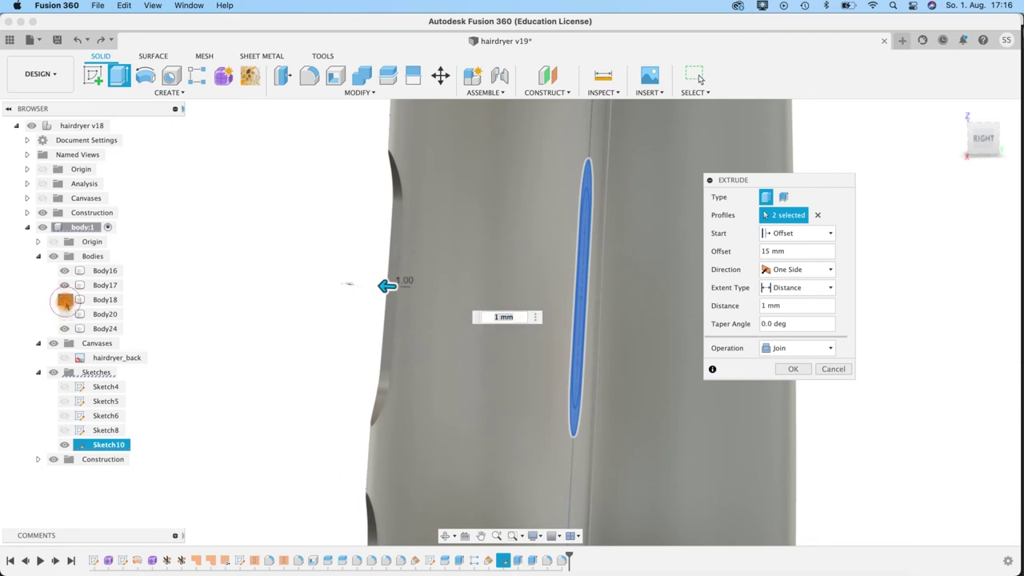
click(64, 286)
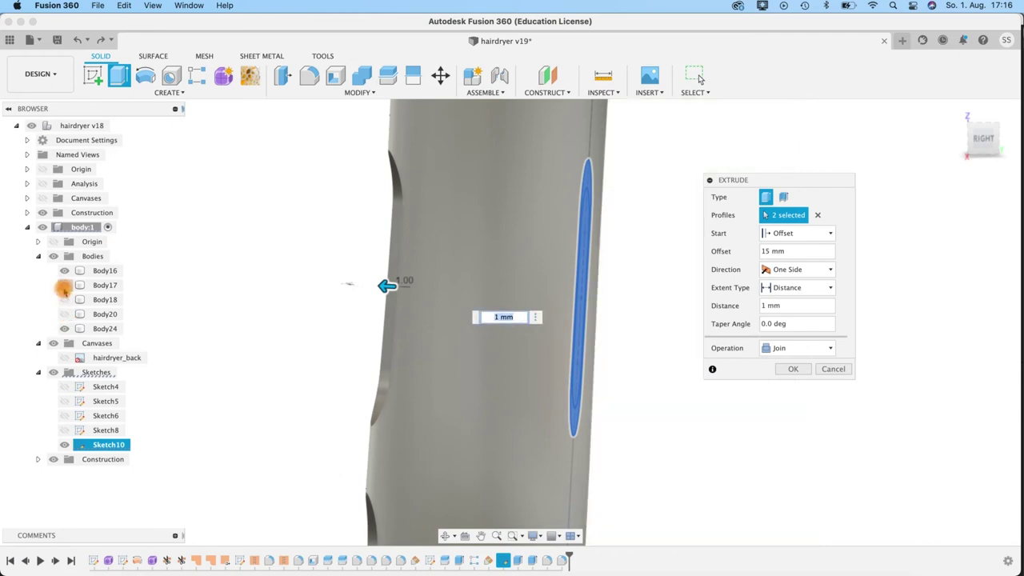
click(64, 271)
click(64, 329)
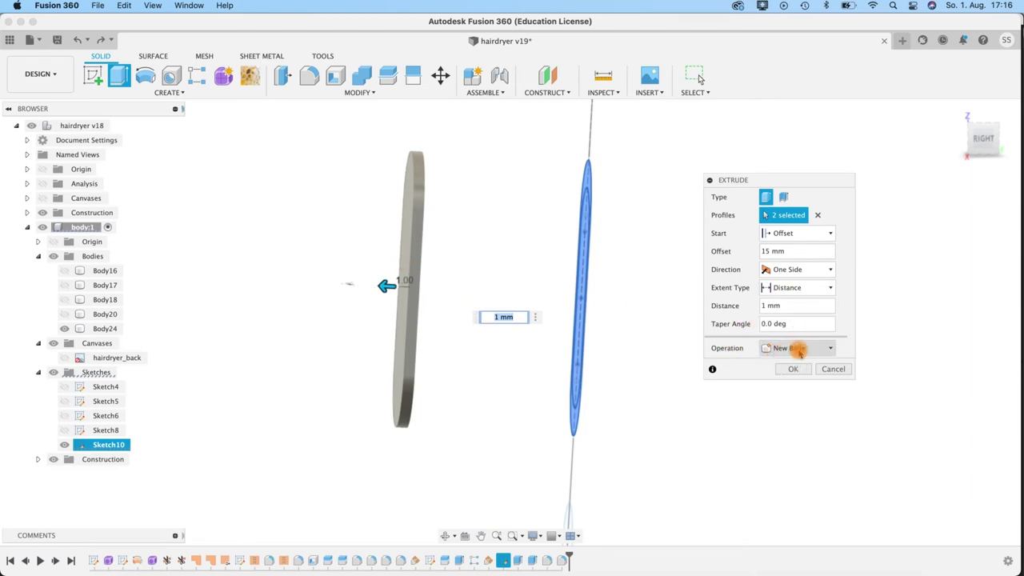
click(792, 369)
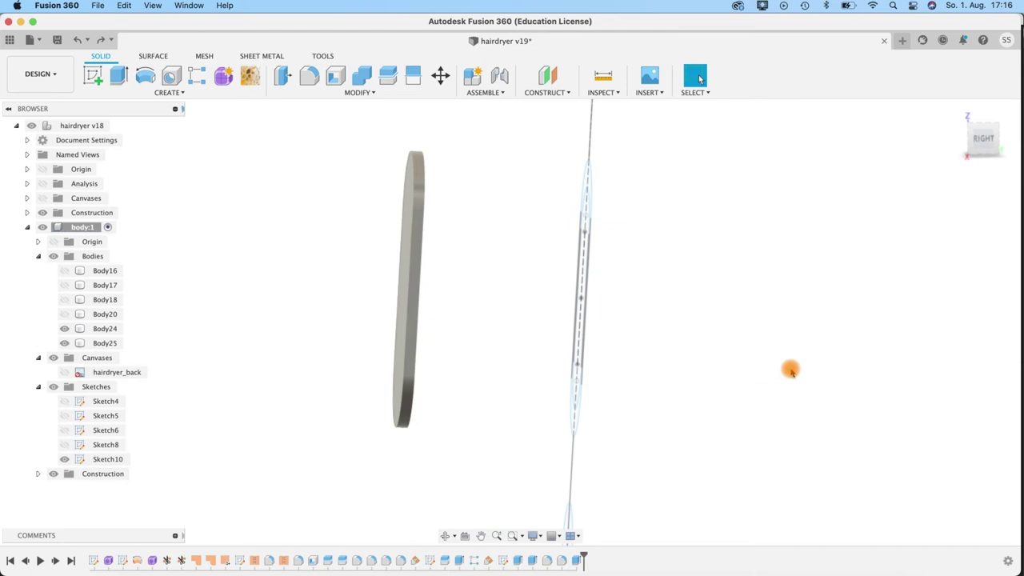
- Show Body16, Body17, Body18 and Body20 again to check how the slot button sits in its recess
click(63, 314)
click(64, 300)
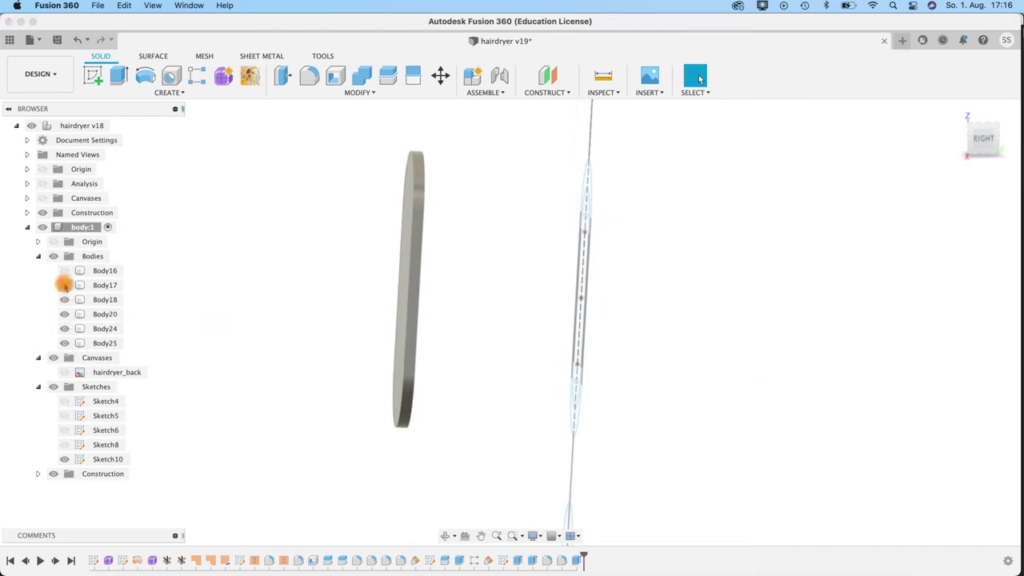
click(64, 285)
click(64, 270)
shift+middle_drag(356, 323, 392, 307)
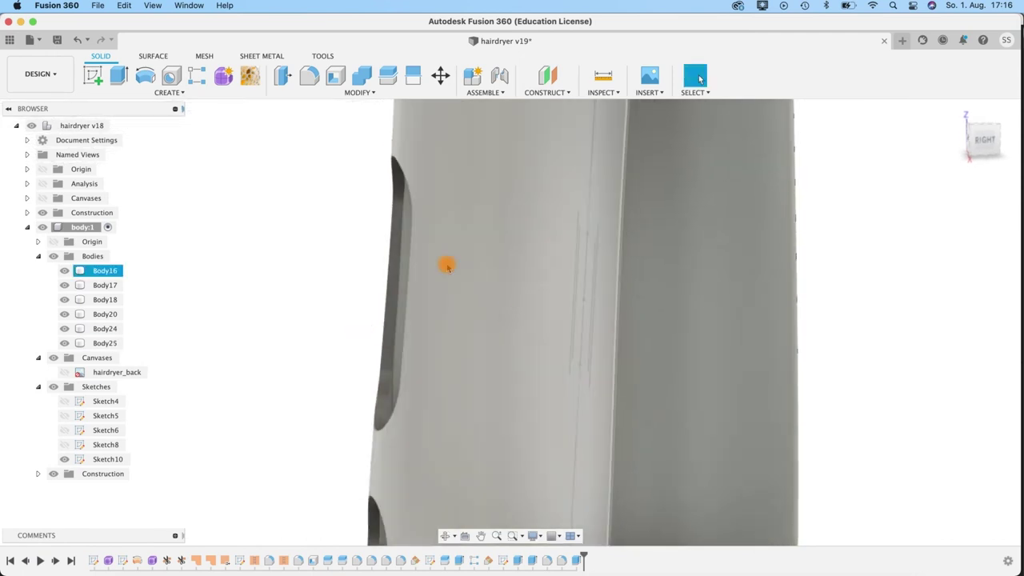
- Hide all bodies except the new slot button and view it from the right side
drag(65, 328, 65, 300)
click(63, 288)
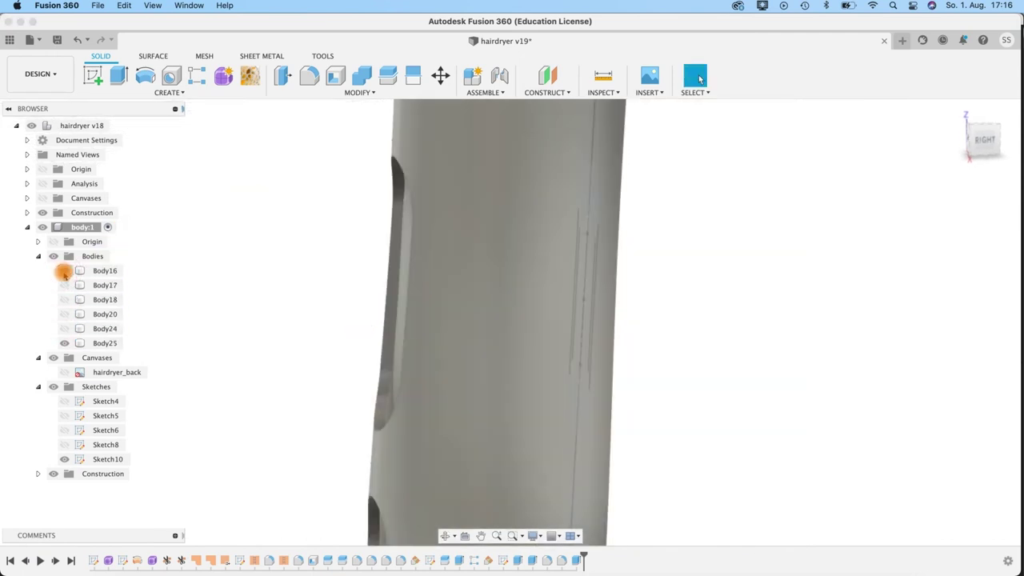
click(64, 274)
mouse_move(729, 357)
shift+middle_down()
mouse_move(686, 344)
mouse_move(742, 385)
shift+middle_up()
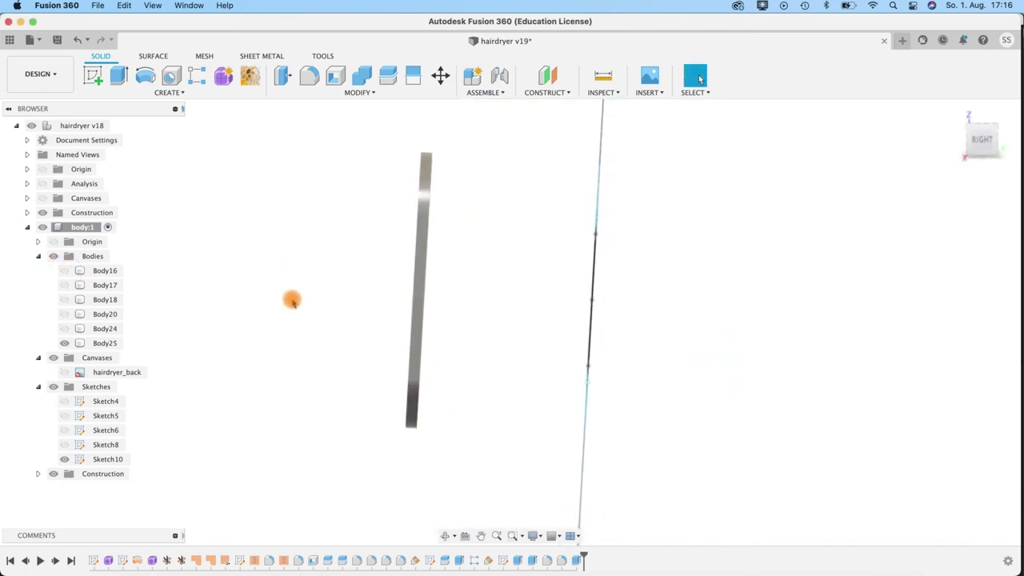
- Create a sketch on the origin plane parallel to the right side view, framing the slot button's side profile
click(93, 76)
scroll(328, 320, down, 5)
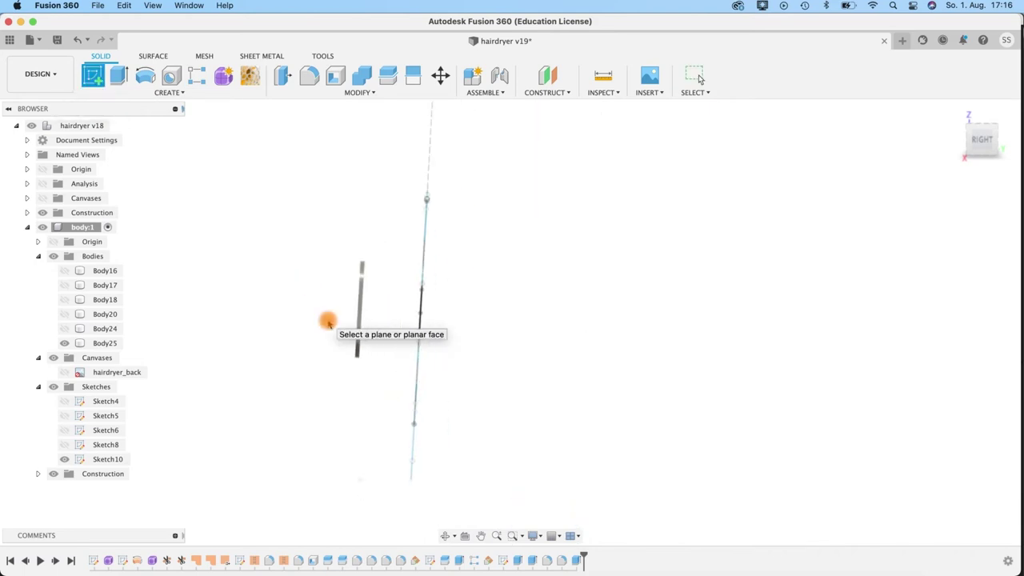
middle_drag(424, 234, 653, 322)
click(396, 175)
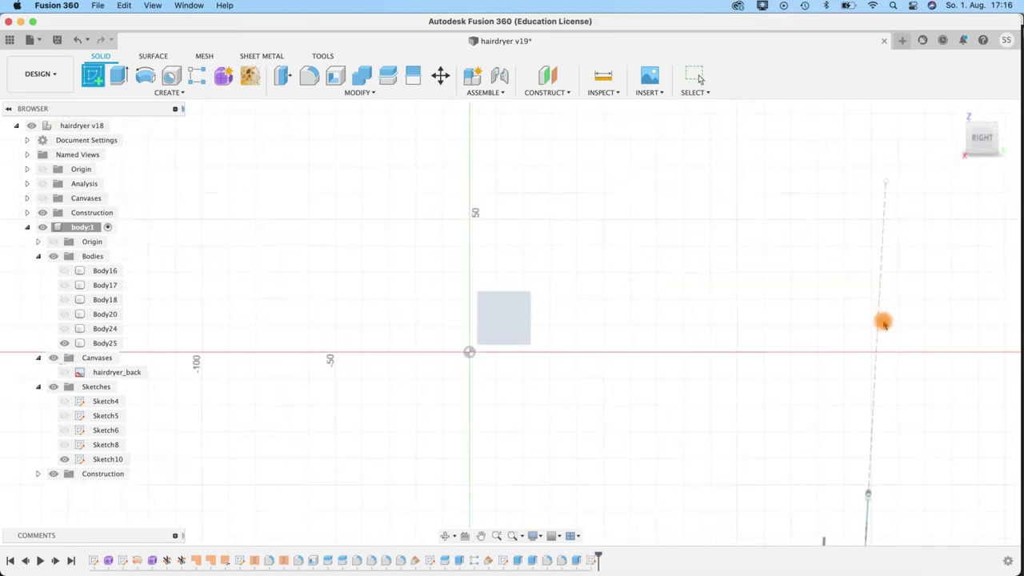
mouse_move(734, 514)
middle_down()
mouse_move(574, 352)
mouse_move(483, 239)
middle_up()
scroll(589, 343, up, 6)
middle_drag(606, 251, 651, 390)
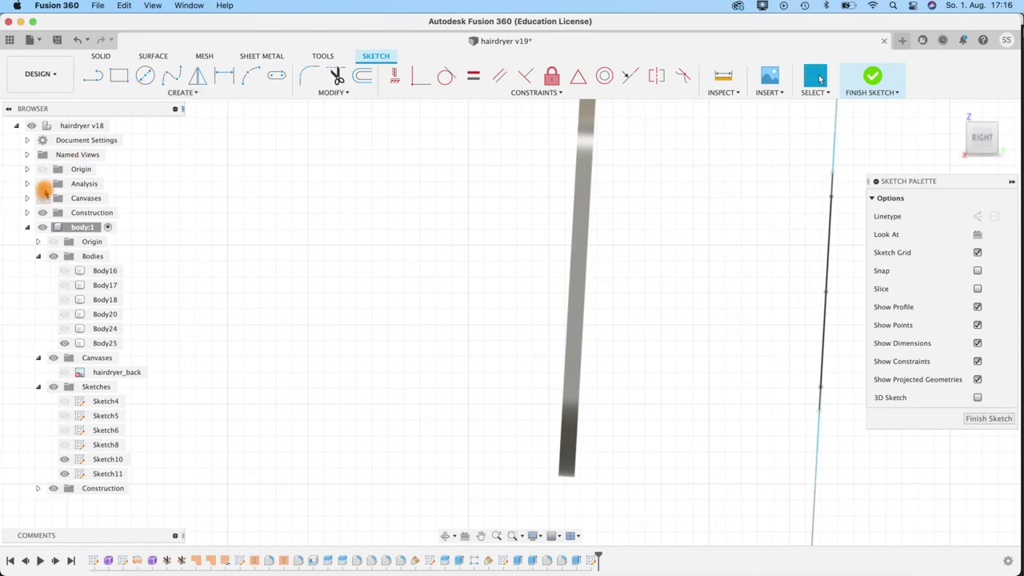
- Show the reference canvases and project the slot button body into the side-profile sketch
click(42, 199)
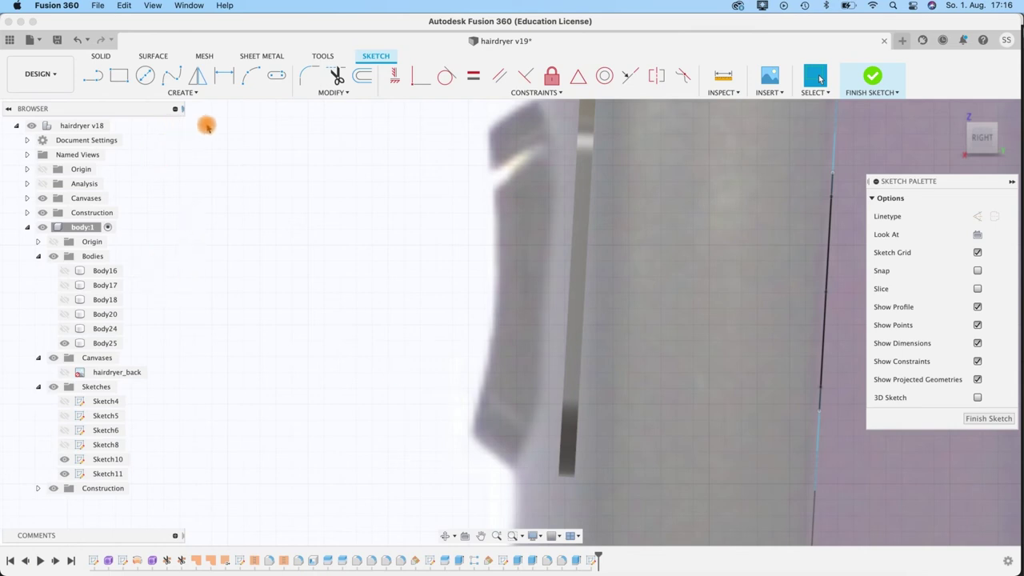
click(104, 95)
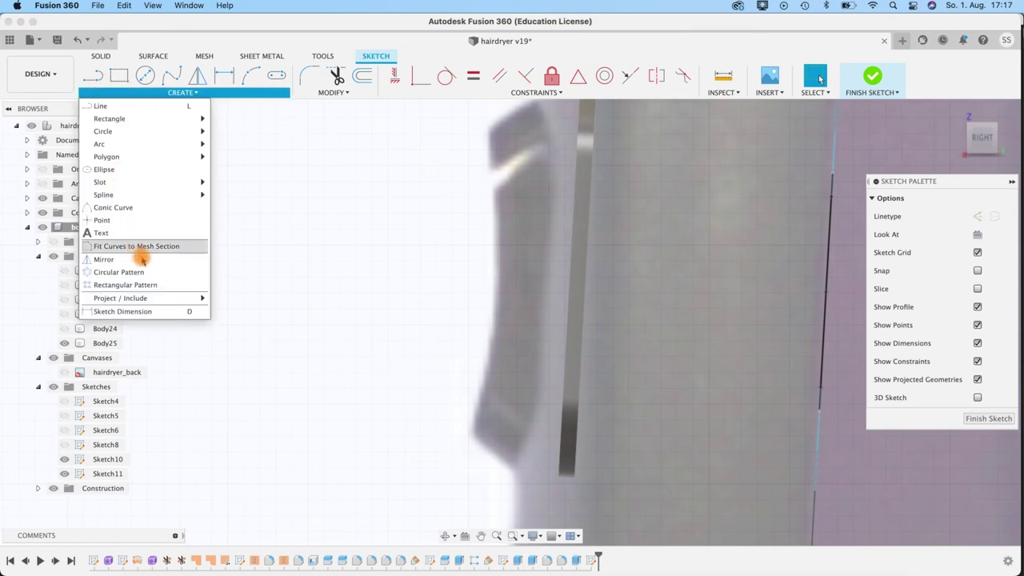
click(168, 298)
click(233, 297)
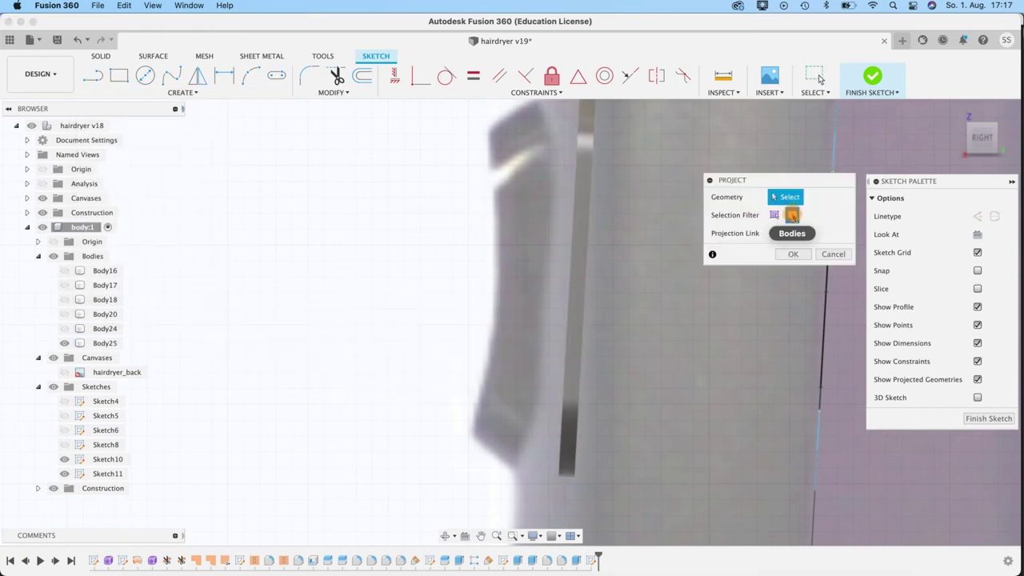
click(592, 199)
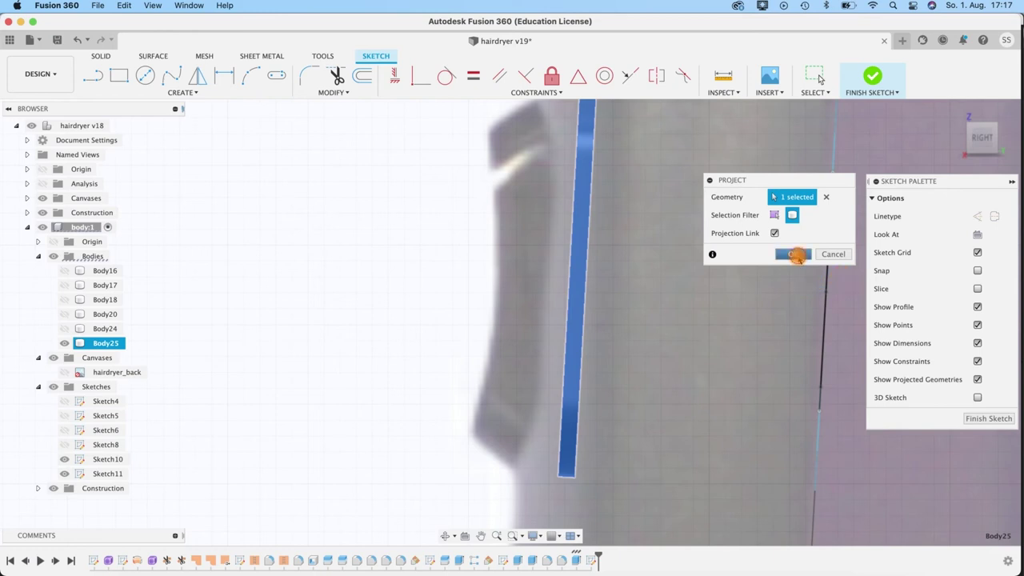
click(796, 255)
- Draw a 7 mm construction line outward from the upper front corner of the projected outline, perpendicular to its front edge
scroll(636, 212, down, 2)
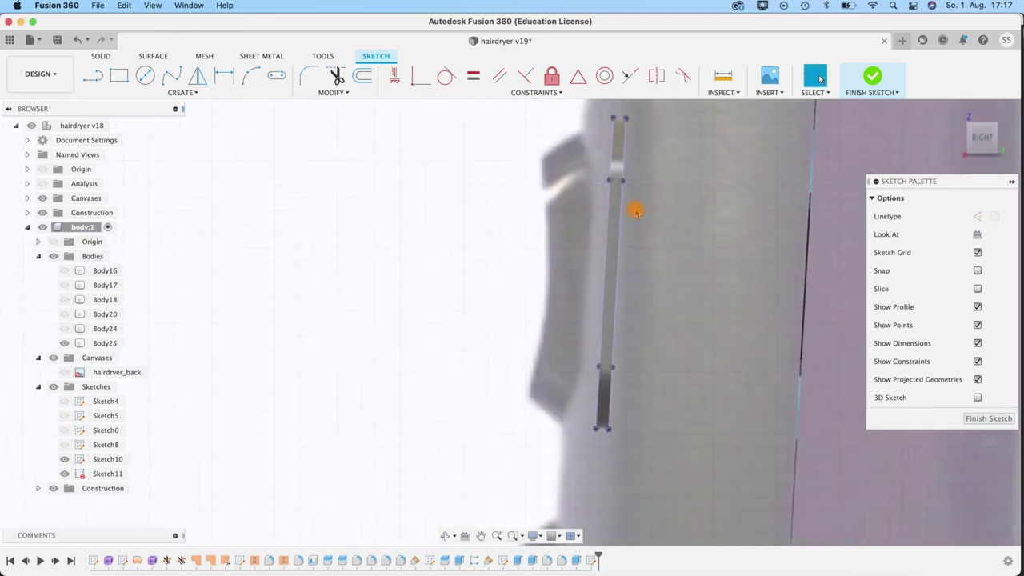
middle_drag(636, 212, 589, 231)
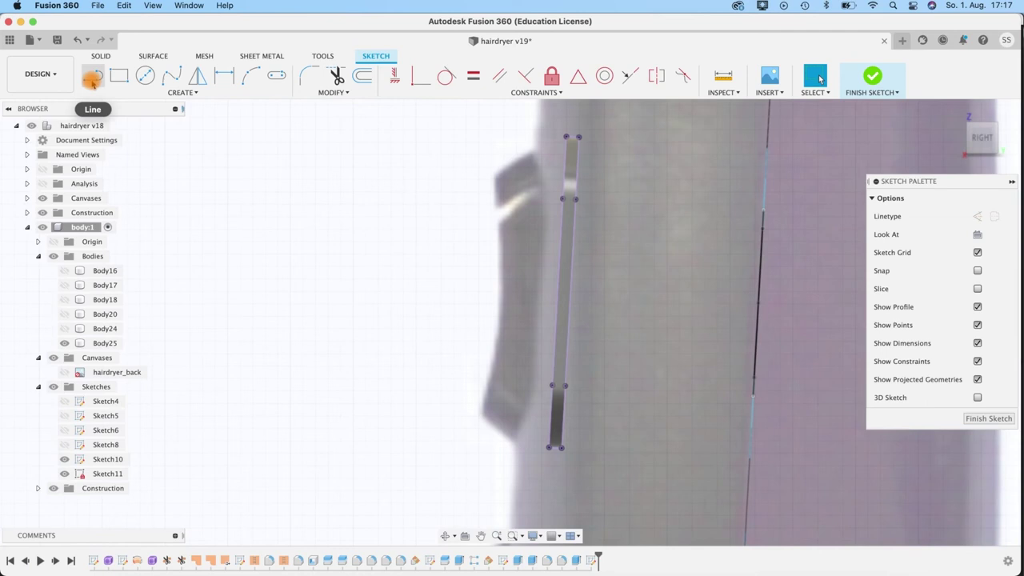
click(93, 78)
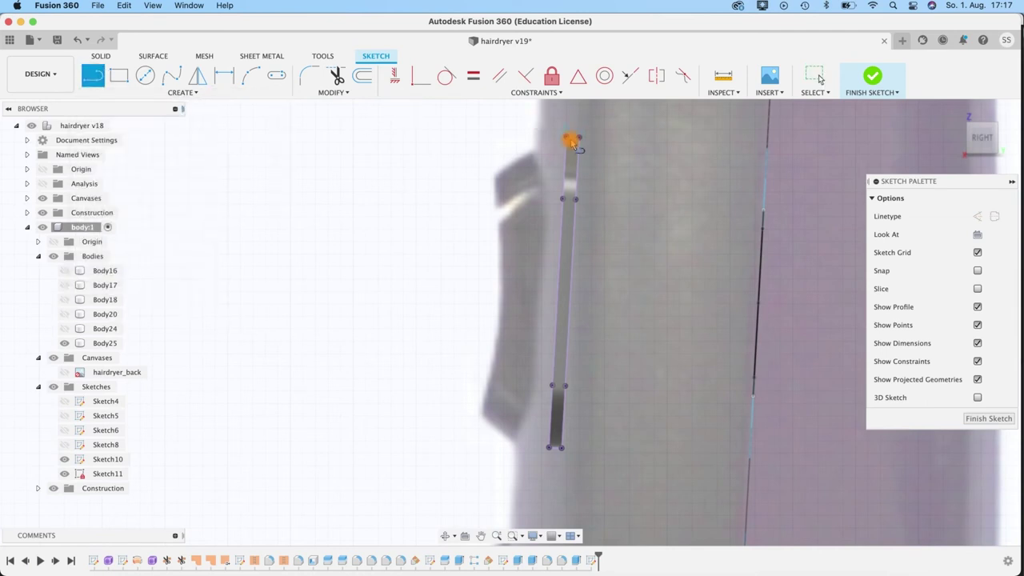
click(566, 138)
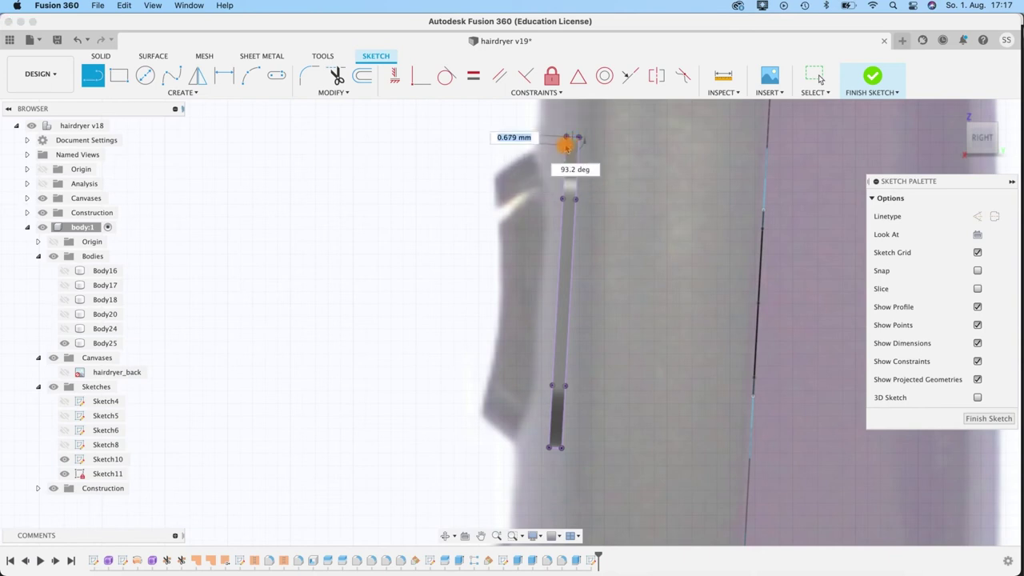
click(491, 132)
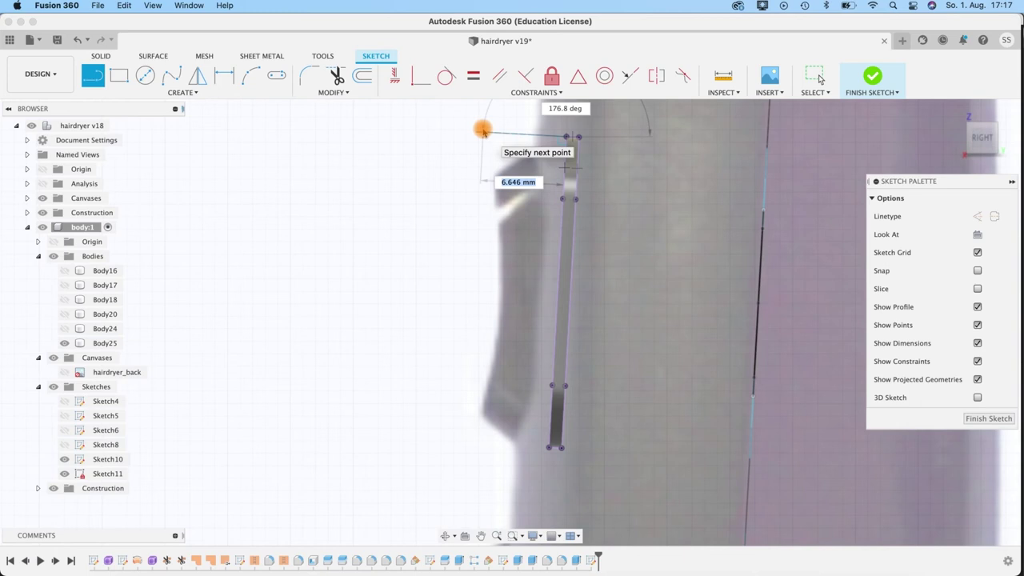
key(Return)
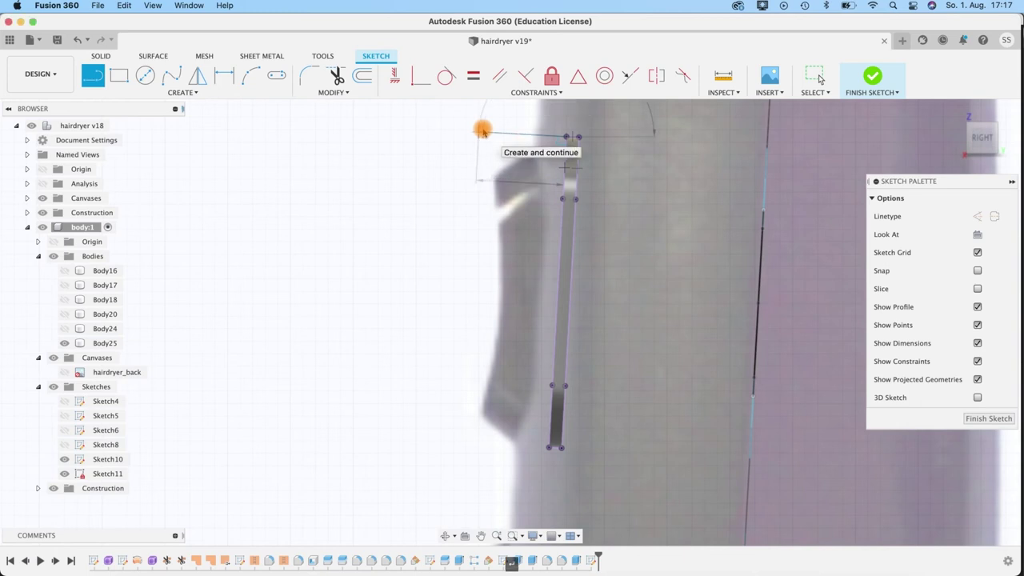
key(Escape)
click(517, 137)
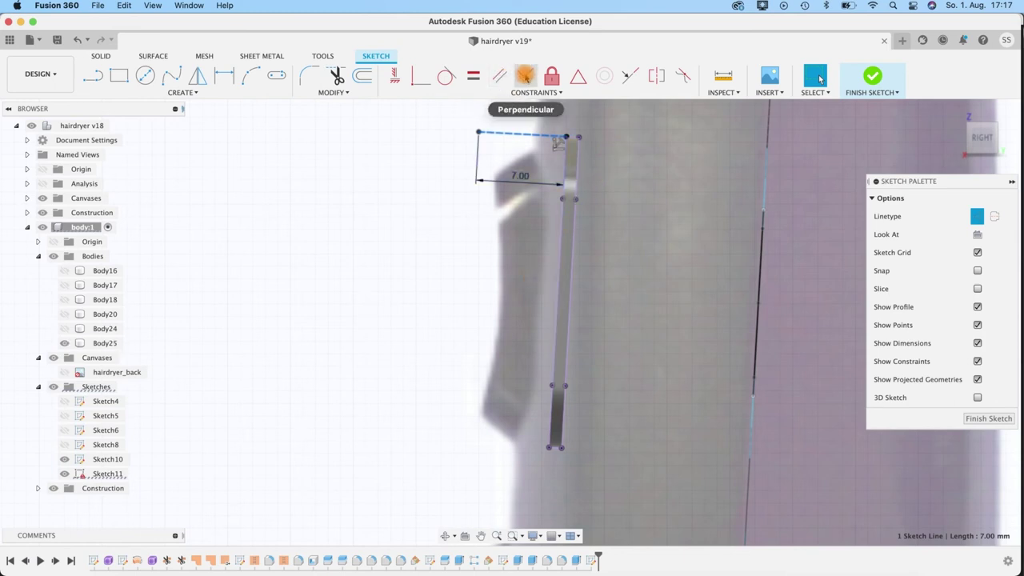
- Draw a matching 7 mm construction line outward from the lower front corner, perpendicular to the projected front edge
click(93, 75)
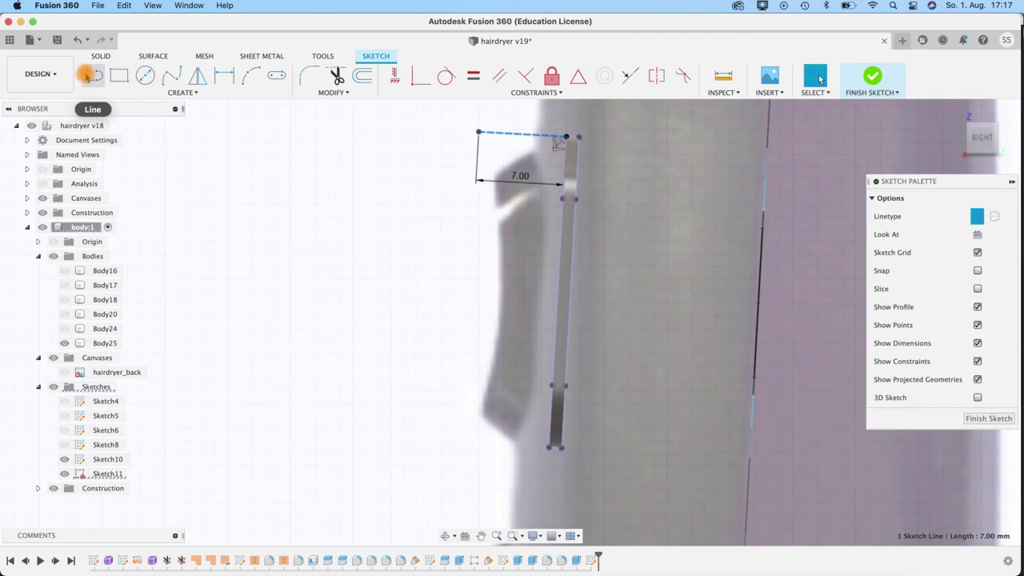
click(552, 448)
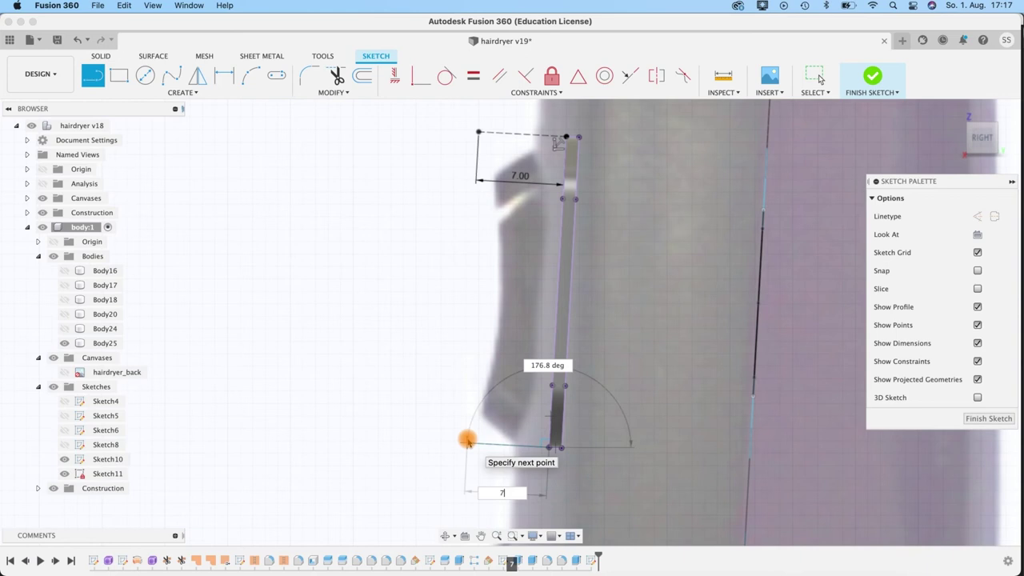
key(Tab)
click(468, 440)
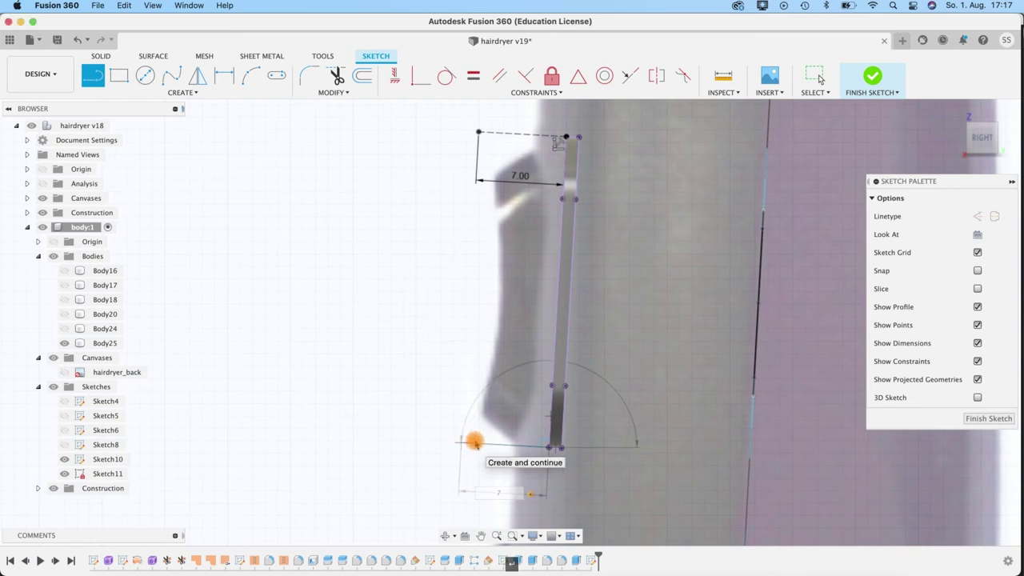
key(Return)
click(485, 444)
key(x)
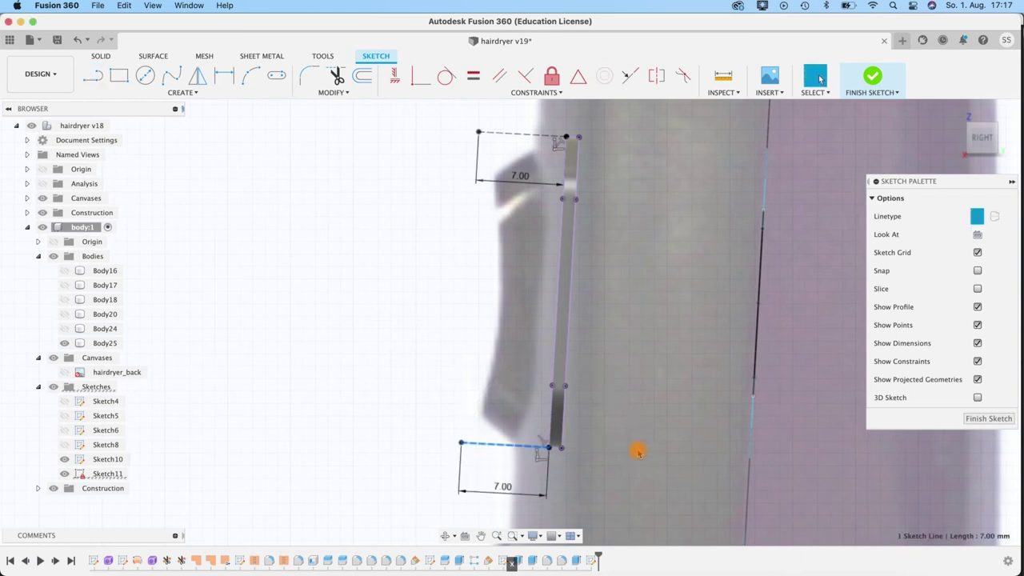
- Draw a 4 mm construction line outward from the midpoint of the projected front edge, perpendicular to it
click(93, 75)
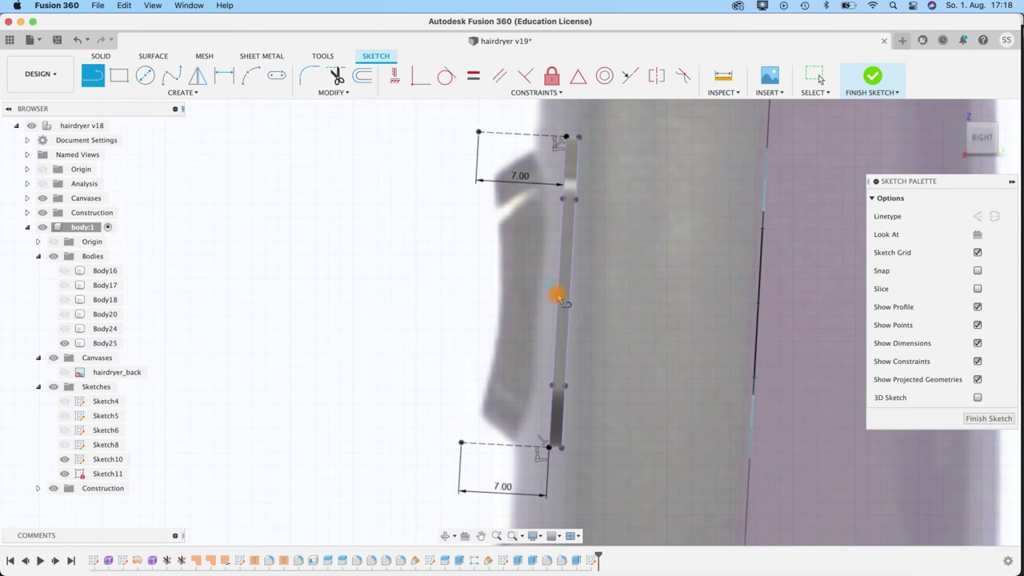
click(570, 295)
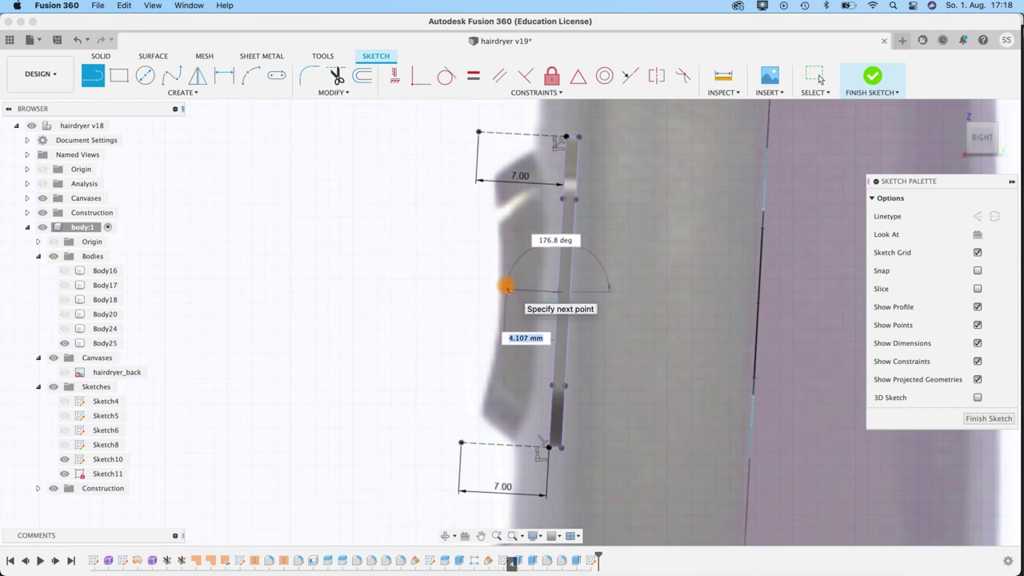
key(Return)
key(Escape)
click(542, 296)
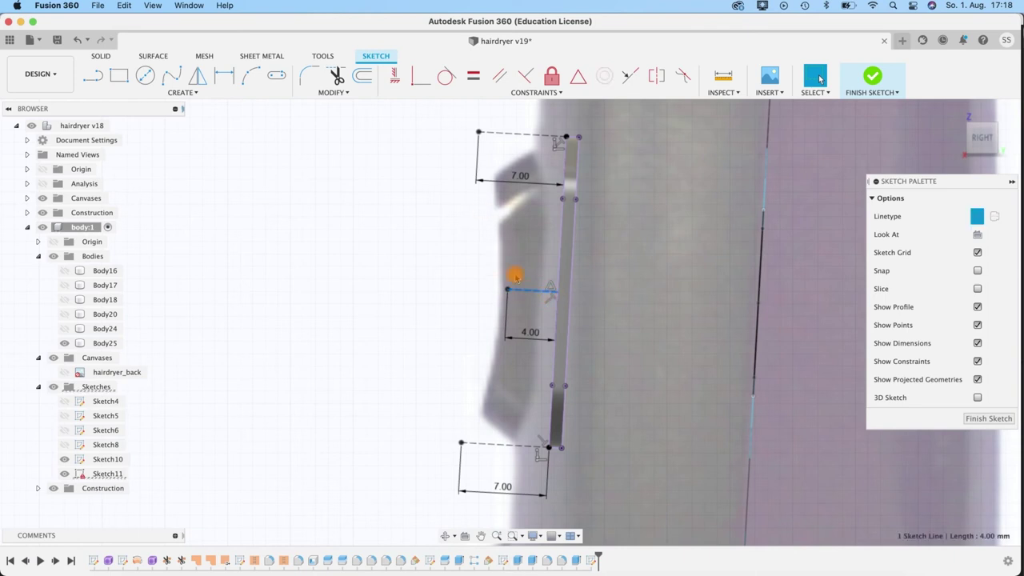
- Draw a three-point arc between the outer ends of the 7 mm lines through the 4 mm line's end, and finish the sketch
click(248, 75)
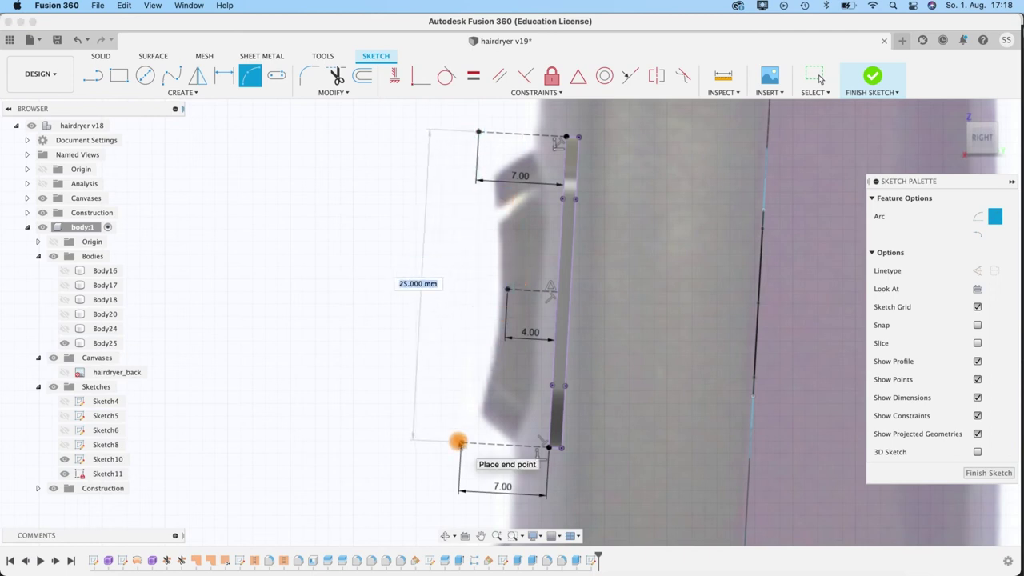
click(460, 443)
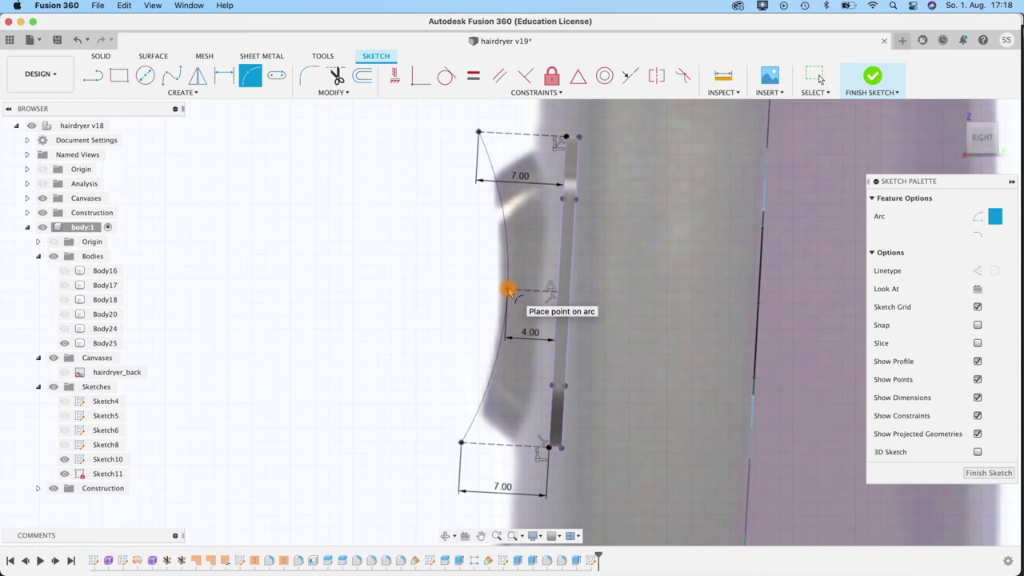
click(507, 290)
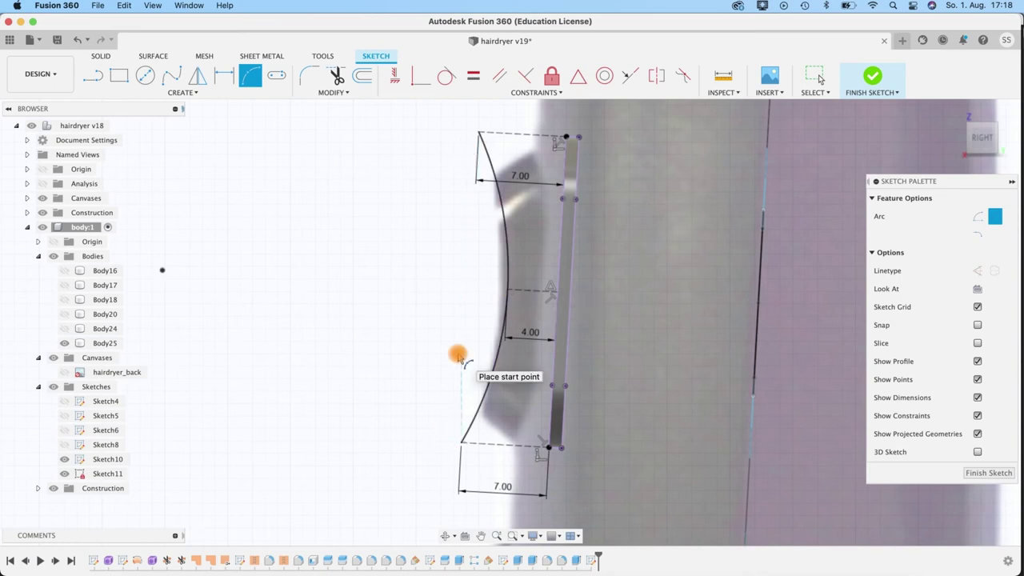
click(873, 76)
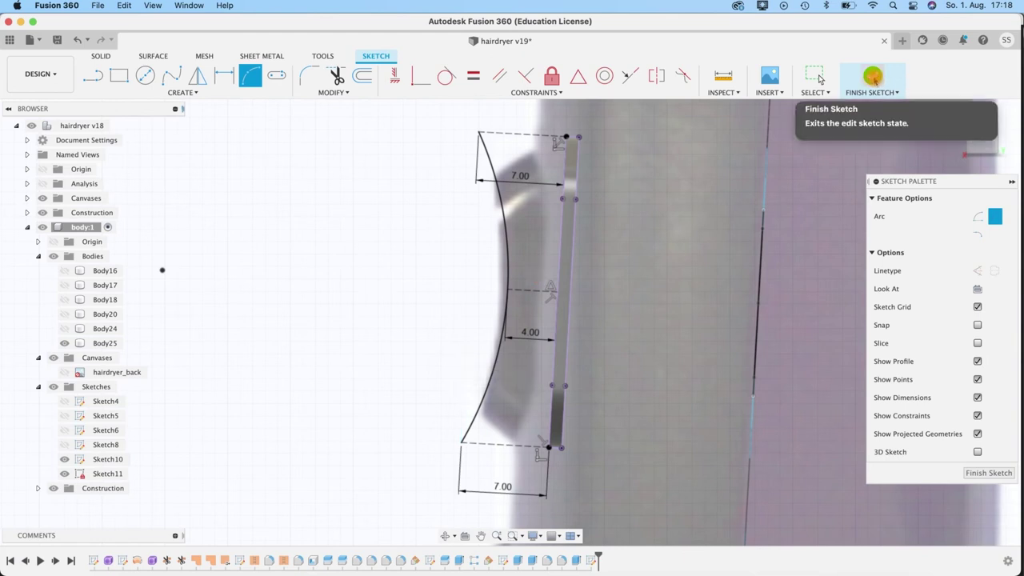
click(872, 76)
- Hide the reference canvases and turn the model to see the arc beside the slot button at an angle
scroll(447, 277, up, 1)
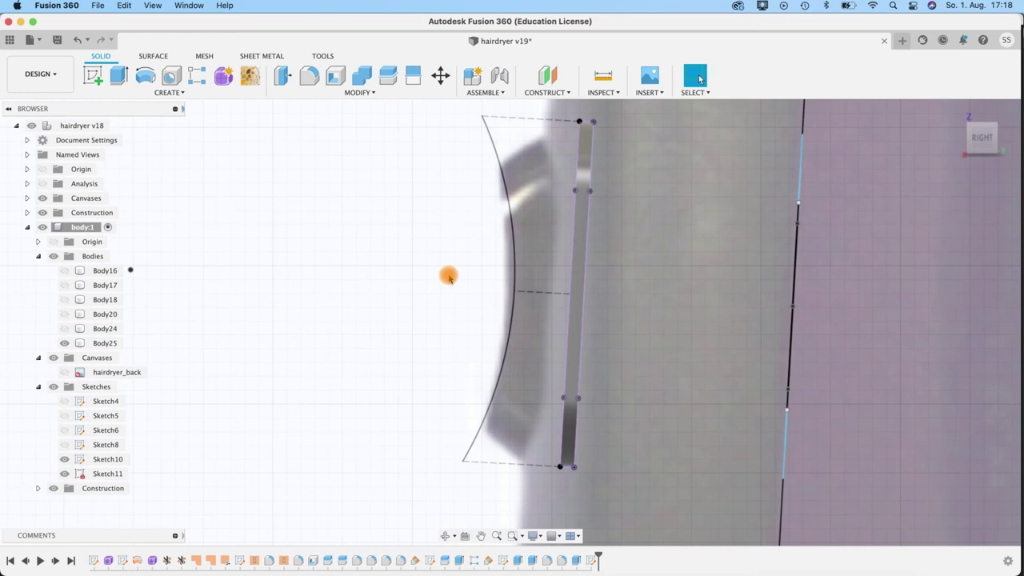
scroll(444, 278, down, 2)
mouse_move(435, 280)
shift+middle_down()
mouse_move(505, 291)
mouse_move(448, 283)
shift+middle_up()
click(42, 200)
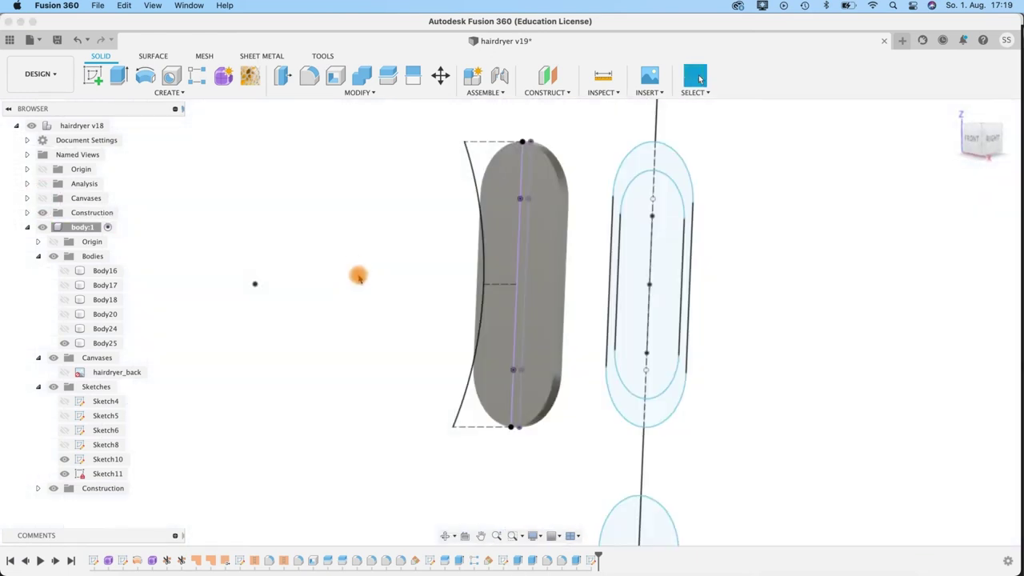
scroll(360, 276, down, 1)
shift+middle_drag(732, 250, 505, 165)
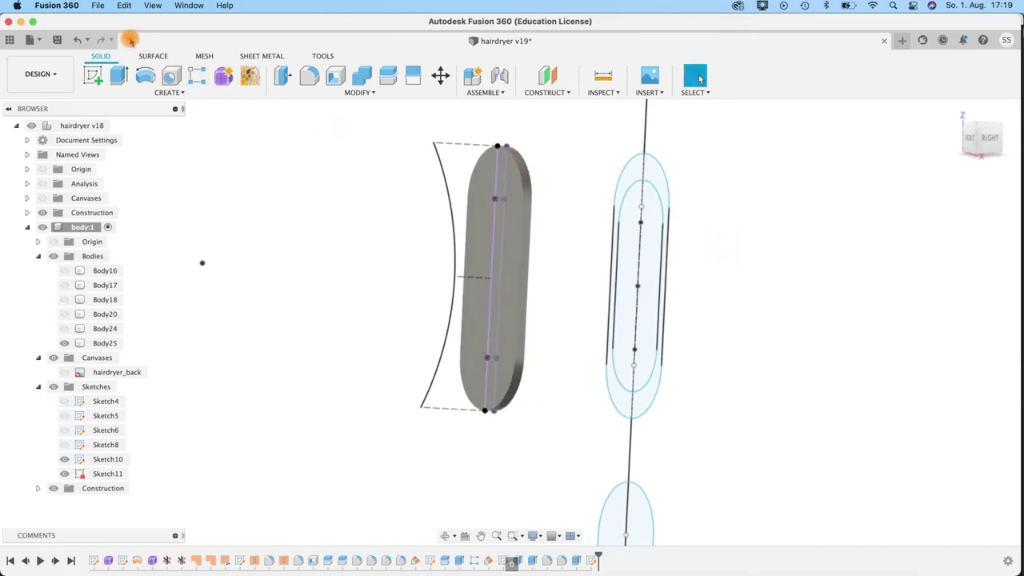
- Switch to surface modelling to extrude the arc as a surface
click(245, 104)
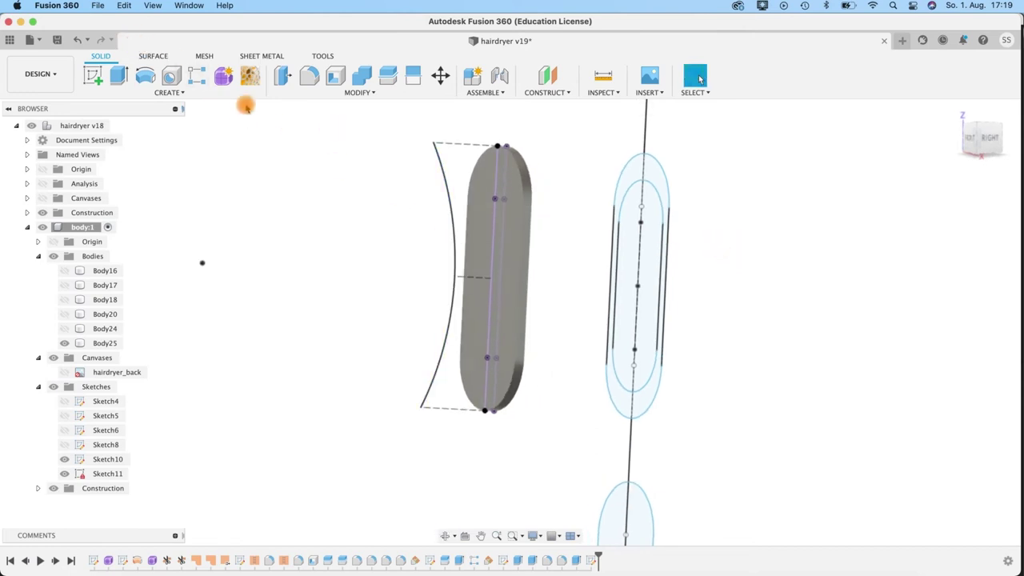
click(150, 57)
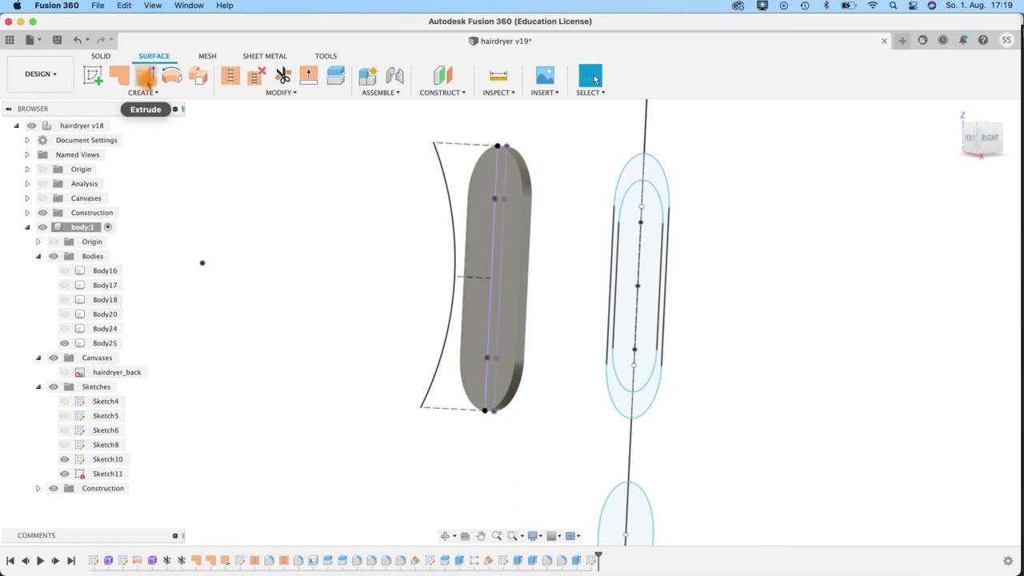
- Extrude the curved arc beside the slot-shaped plate as a new symmetric surface body, with a distance of about 9.6 mm per side
click(147, 79)
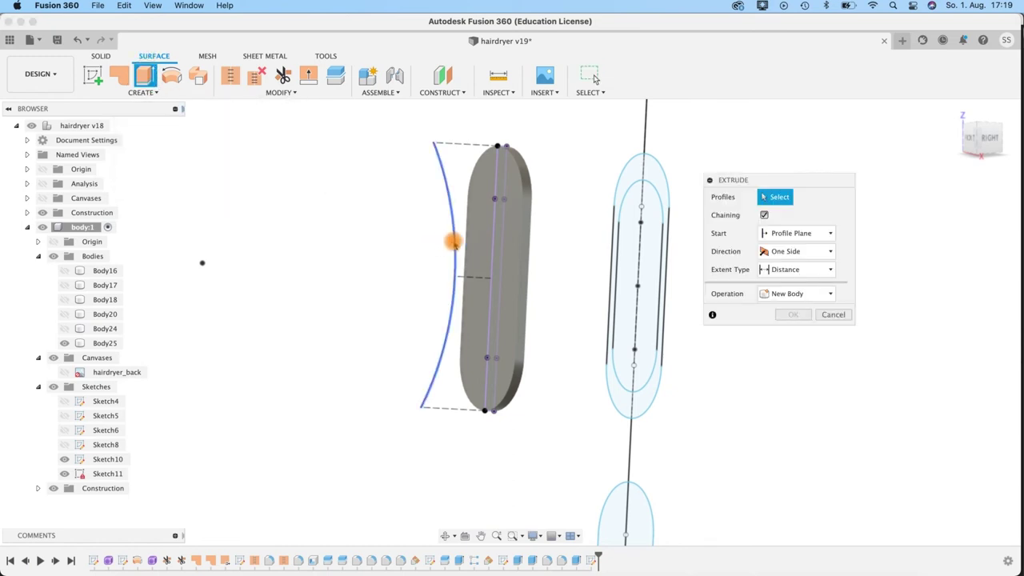
click(454, 243)
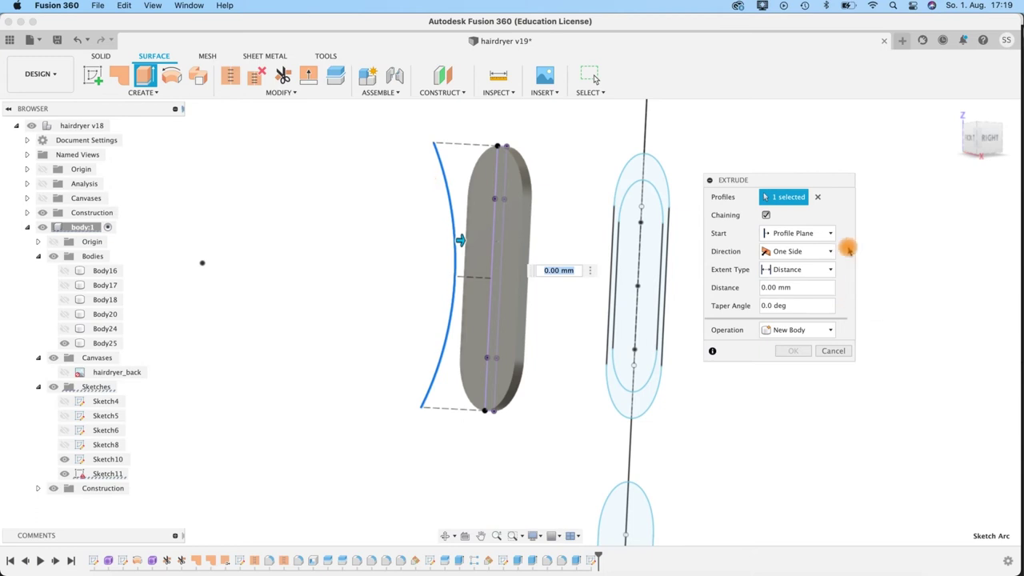
click(810, 252)
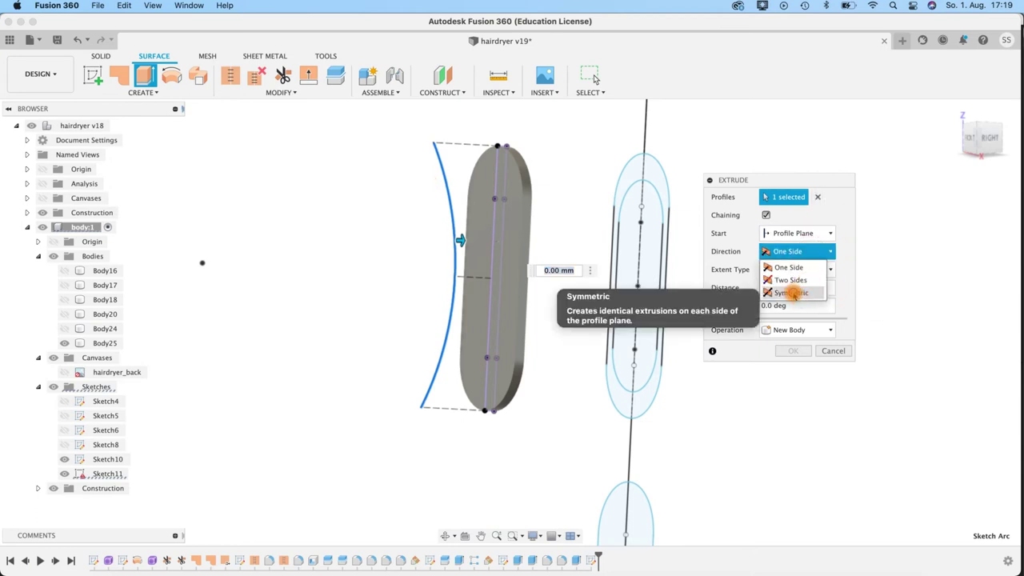
click(792, 292)
drag(456, 243, 525, 256)
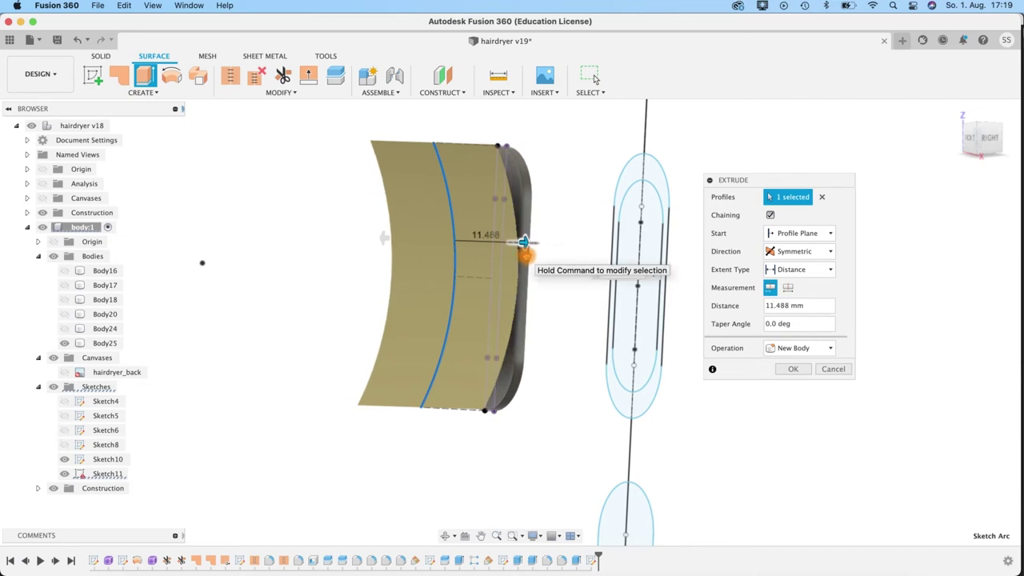
shift+middle_drag(357, 390, 392, 397)
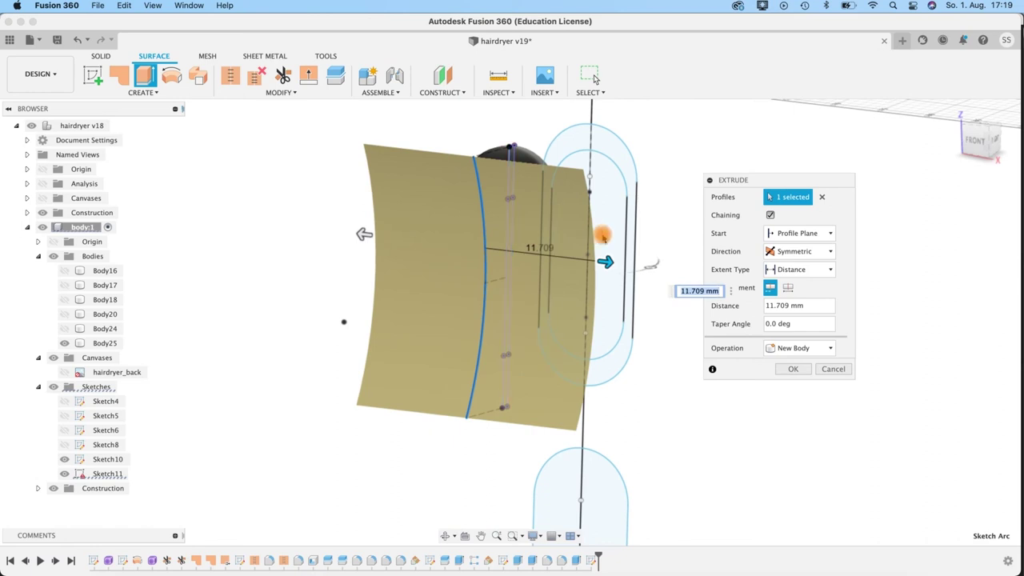
drag(610, 261, 589, 258)
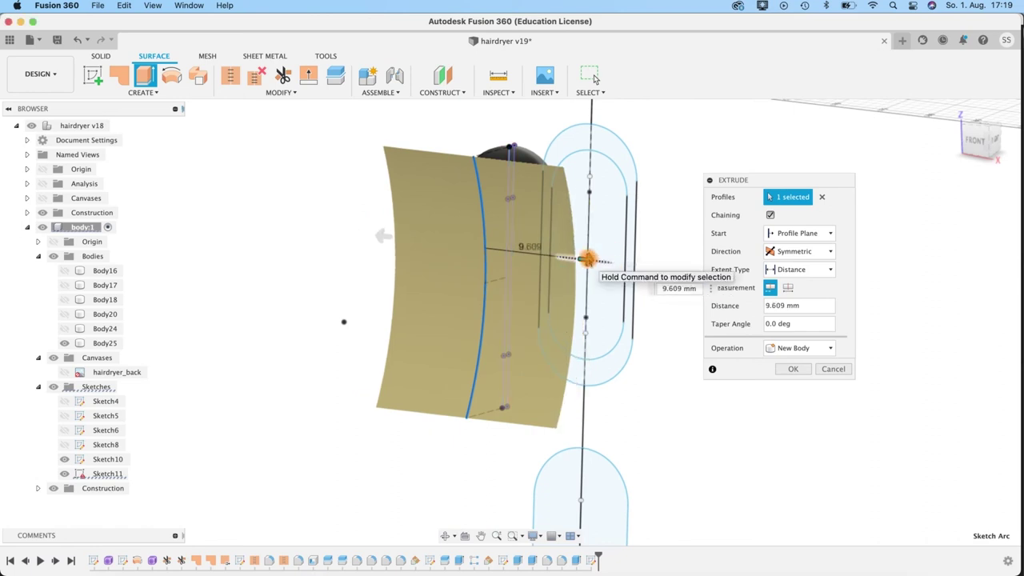
shift+middle_drag(643, 398, 621, 304)
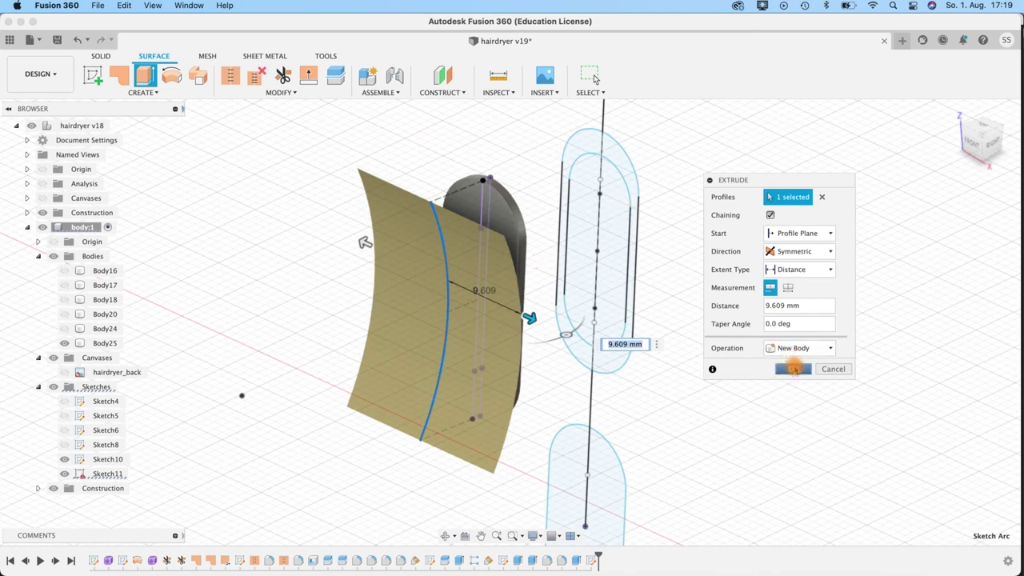
click(792, 368)
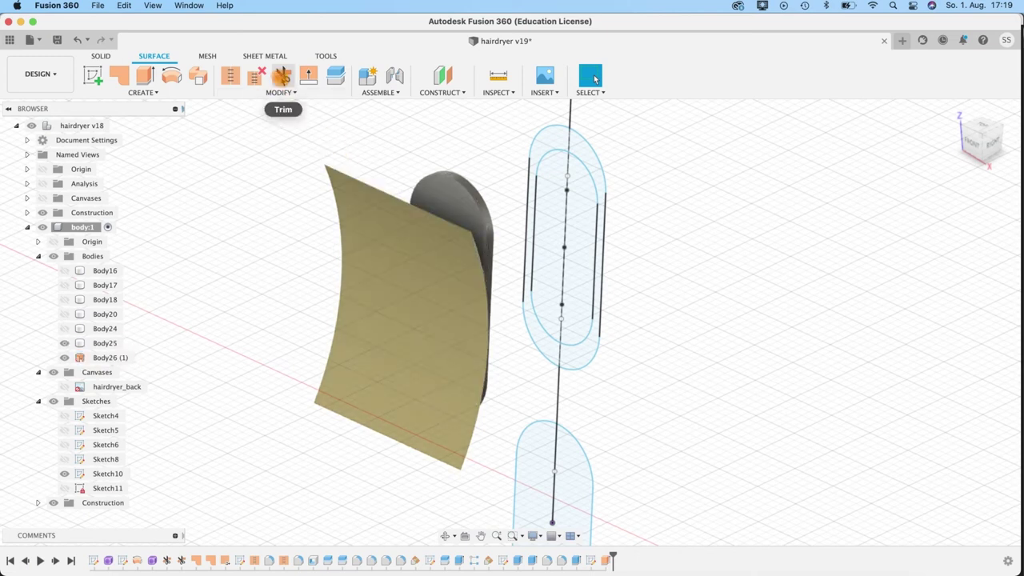
- Trim the curved surface with the inner slot outline of the sketch, removing the area outside it
click(283, 76)
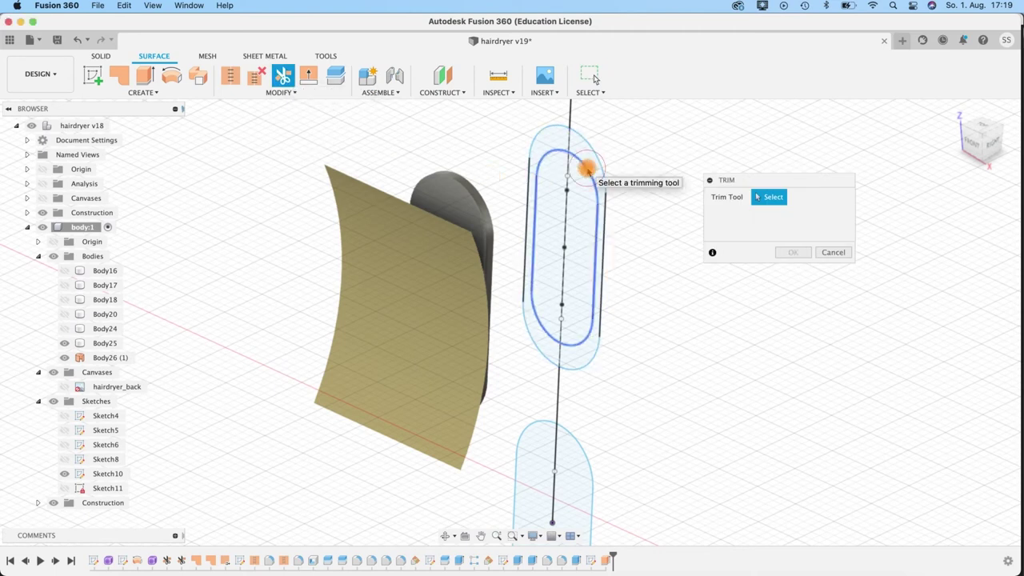
click(566, 179)
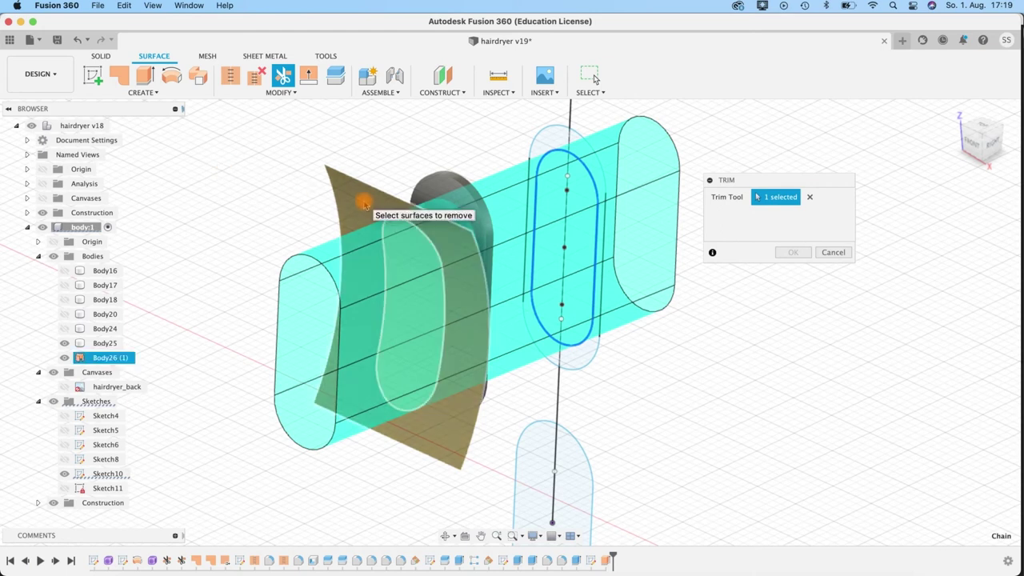
click(364, 201)
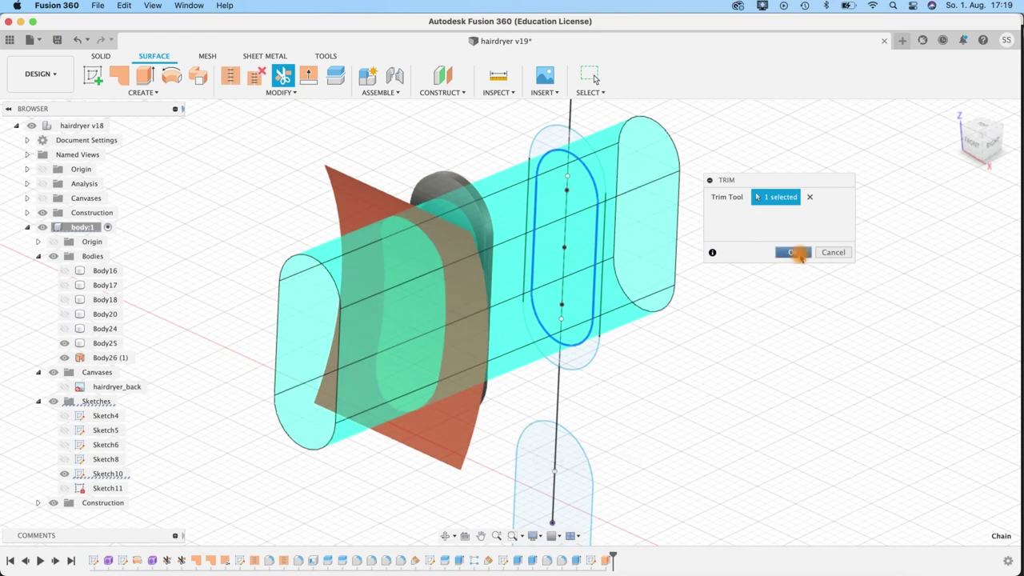
click(792, 253)
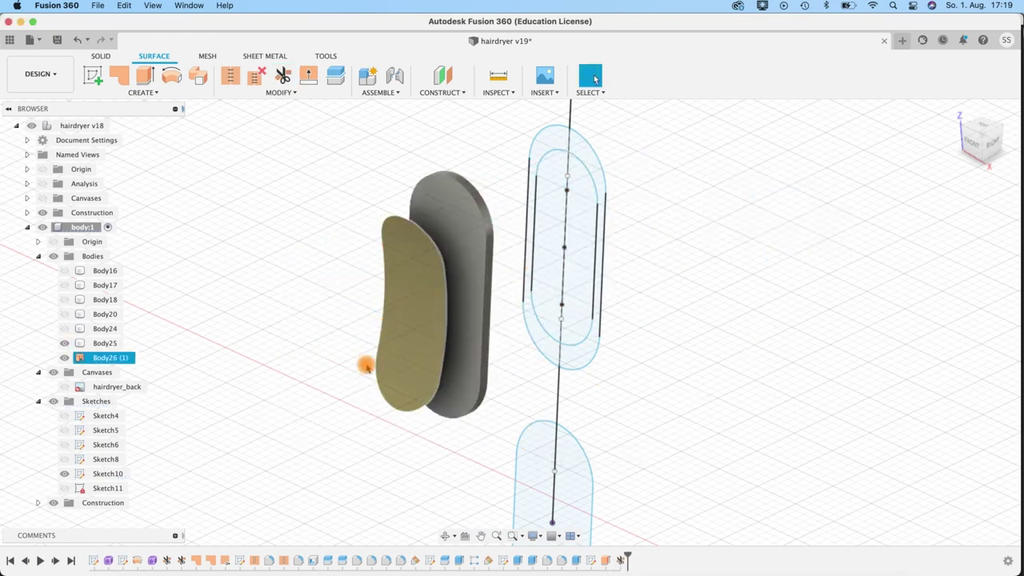
- Loft from the plate's front face to the trimmed curved surface, using the Join operation
shift+middle_drag(351, 352, 341, 334)
scroll(340, 333, up, 3)
middle_drag(309, 251, 256, 317)
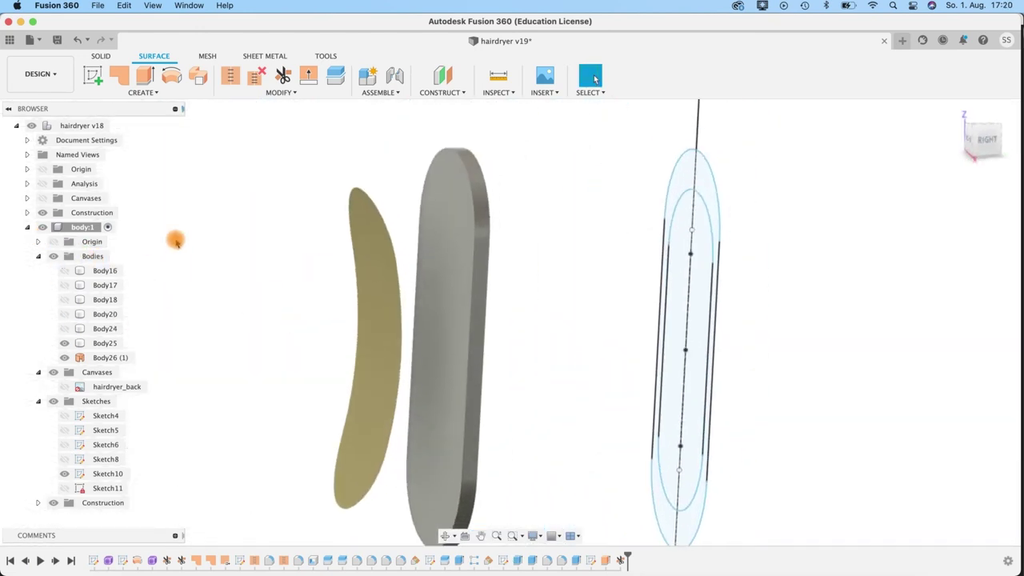
click(101, 56)
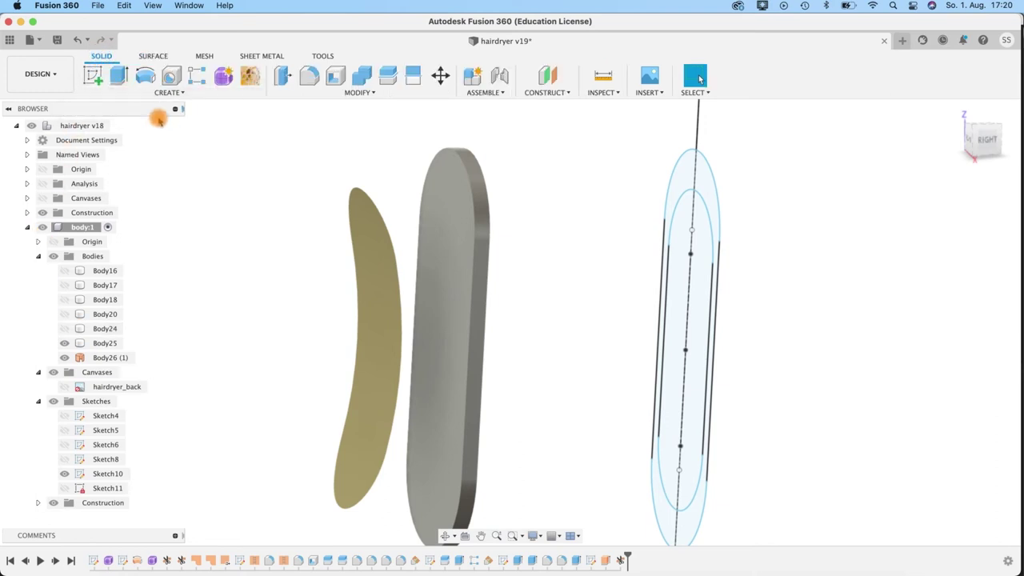
click(147, 92)
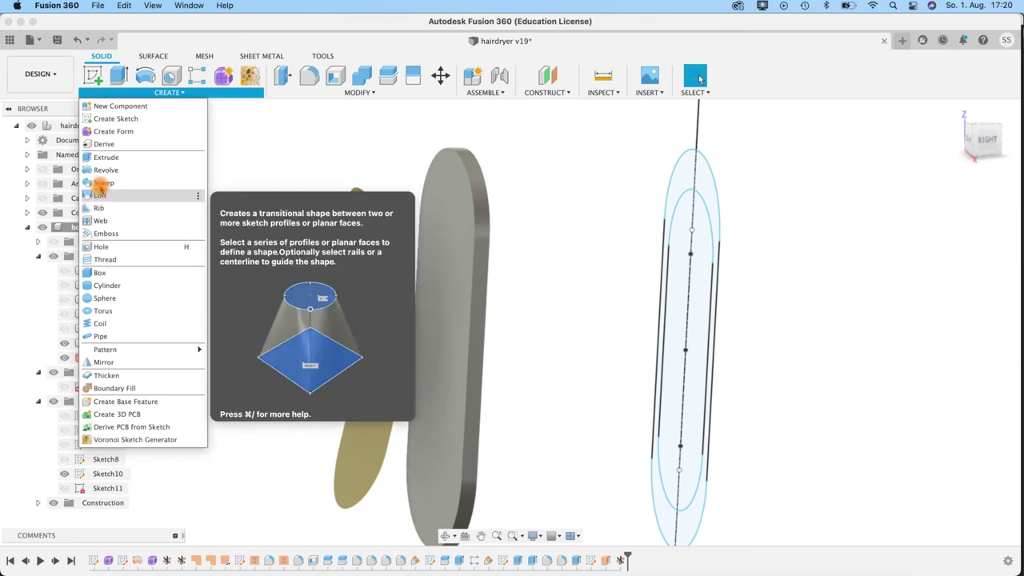
click(97, 195)
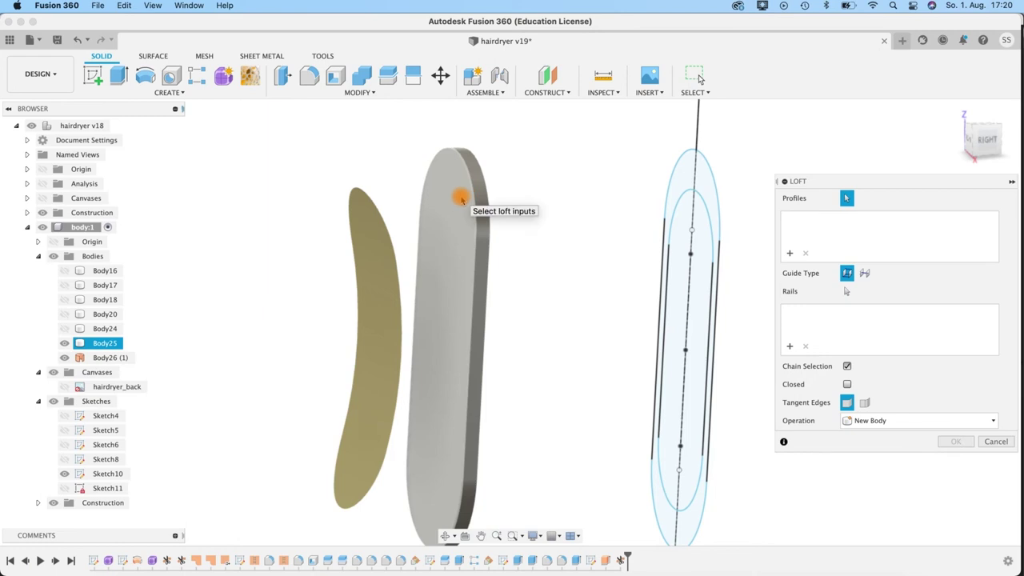
click(461, 199)
mouse_move(387, 191)
shift+middle_down()
mouse_move(355, 187)
mouse_move(409, 240)
shift+middle_up()
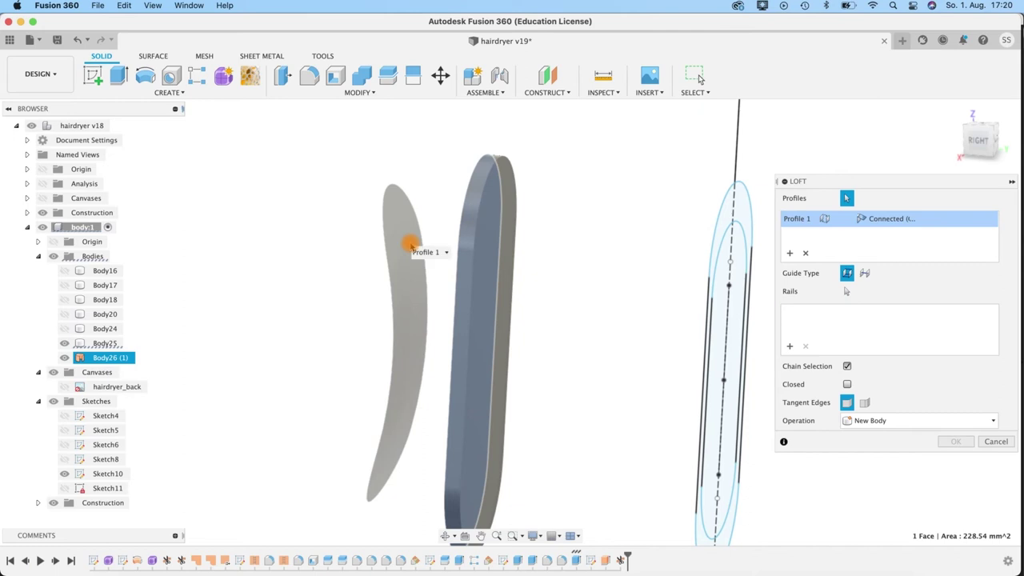
click(408, 238)
mouse_move(281, 274)
shift+middle_down()
mouse_move(348, 286)
mouse_move(345, 251)
mouse_move(320, 247)
mouse_move(369, 237)
mouse_move(304, 257)
mouse_move(302, 242)
mouse_move(325, 252)
mouse_move(441, 235)
mouse_move(309, 251)
shift+middle_up()
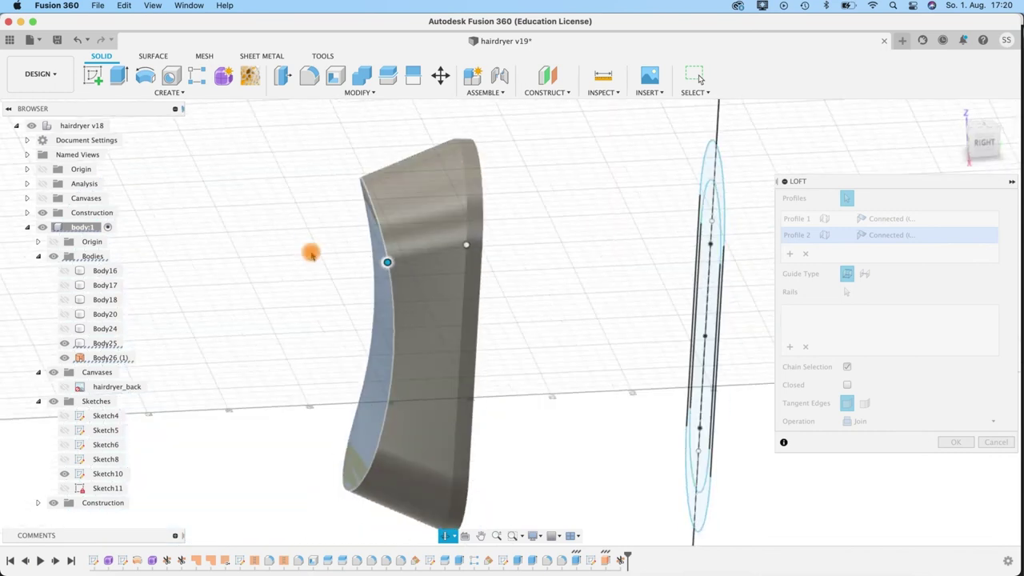
mouse_move(567, 398)
shift+middle_down()
mouse_move(605, 398)
mouse_move(579, 389)
shift+middle_up()
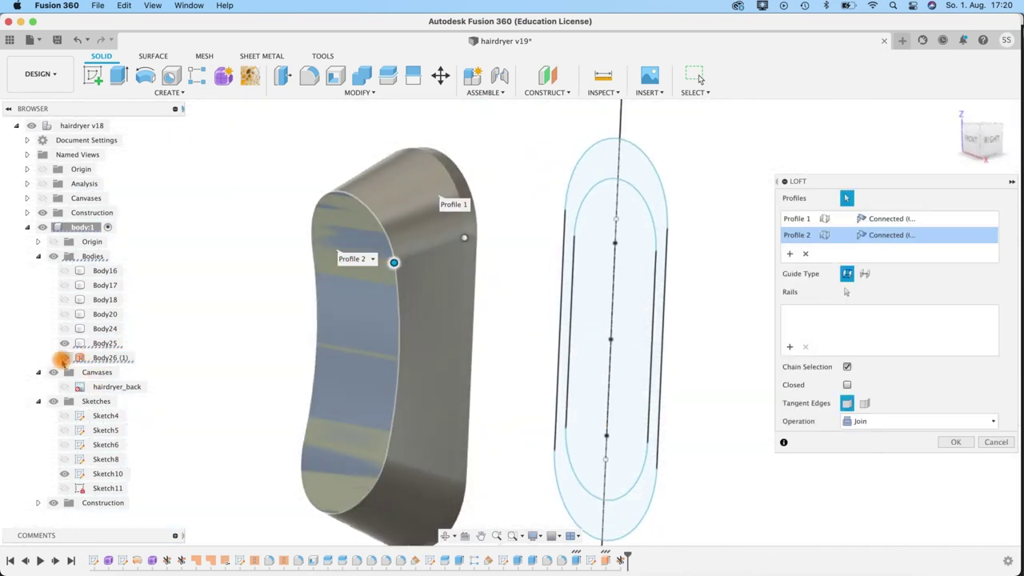
click(110, 359)
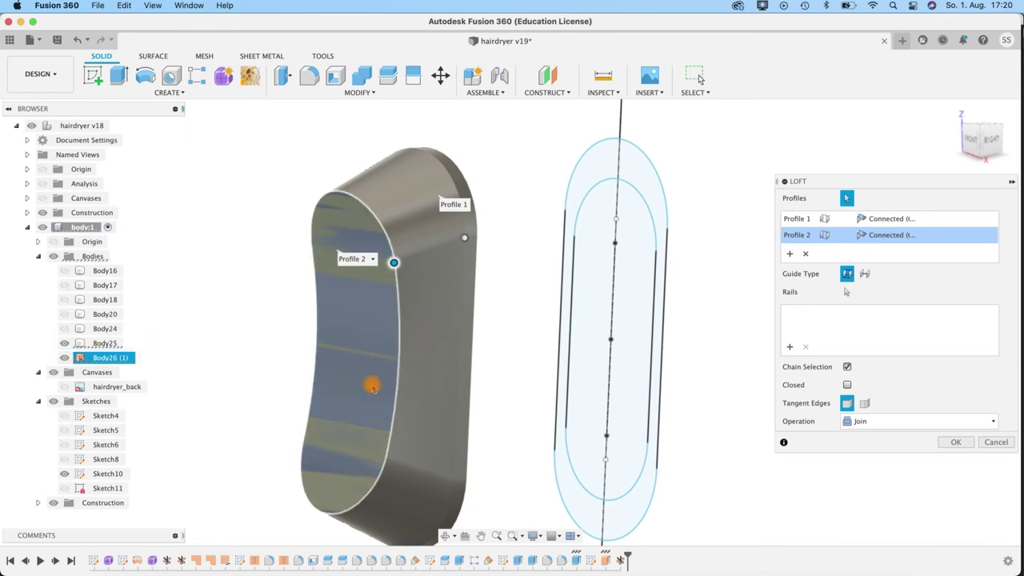
shift+middle_drag(475, 389, 500, 376)
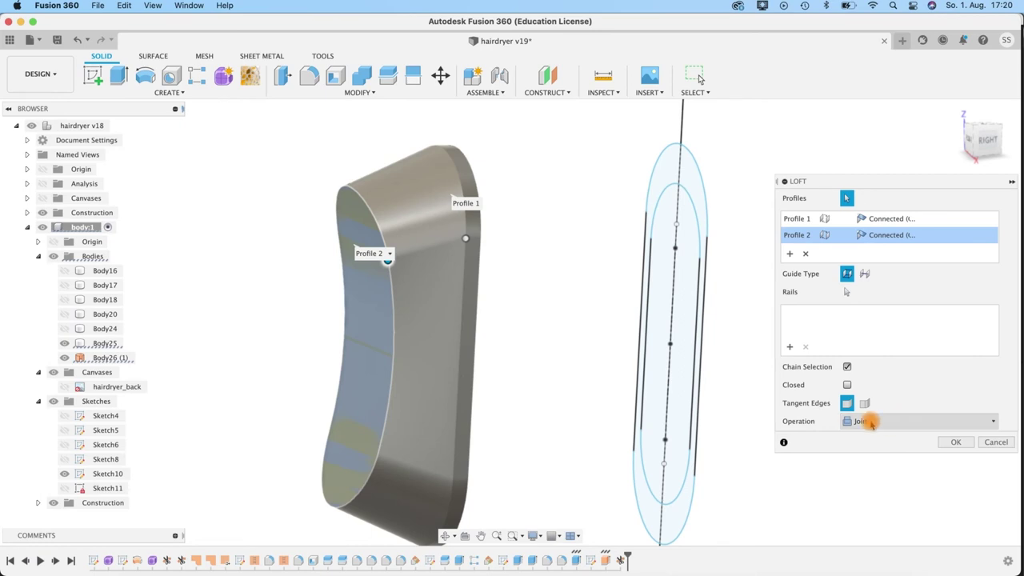
click(952, 442)
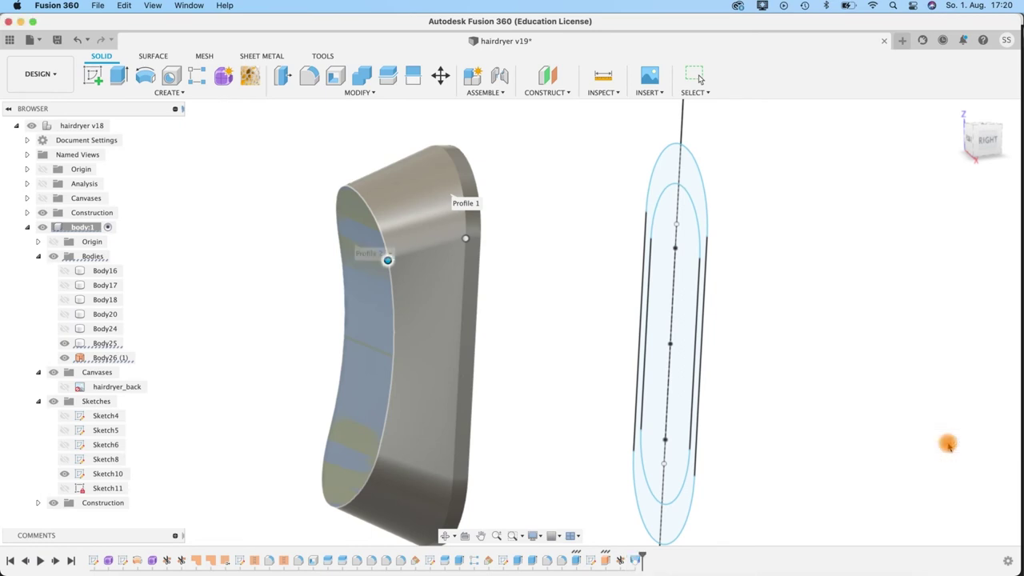
- Hide the trimmed surface body Body26 and remove it from the component
click(71, 358)
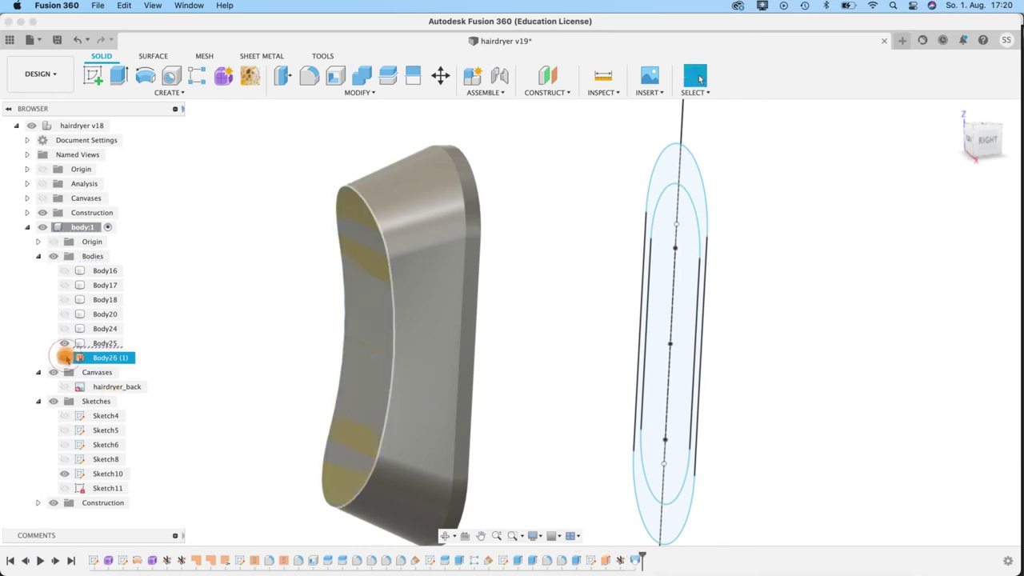
click(101, 357)
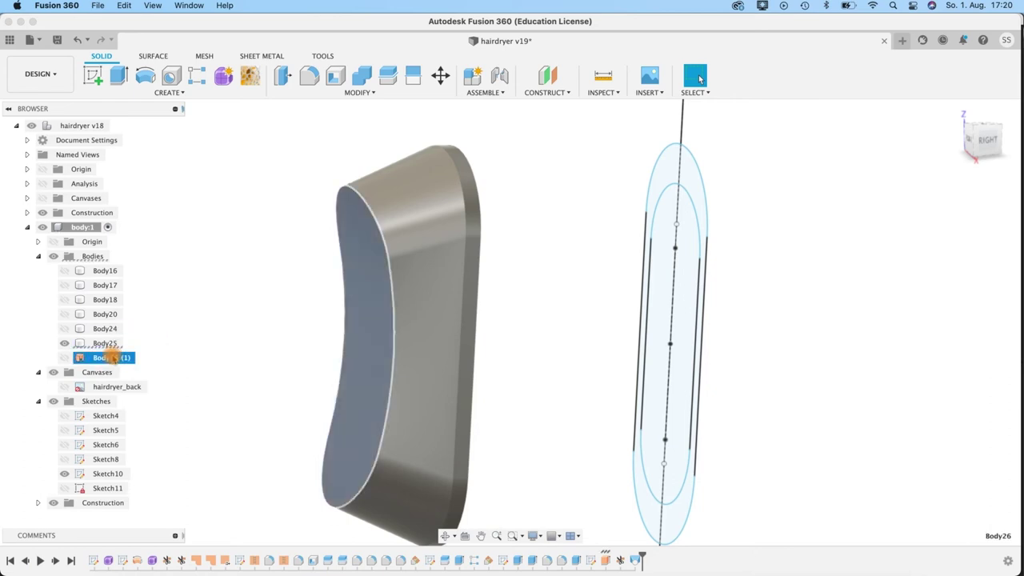
right_click(111, 358)
click(134, 261)
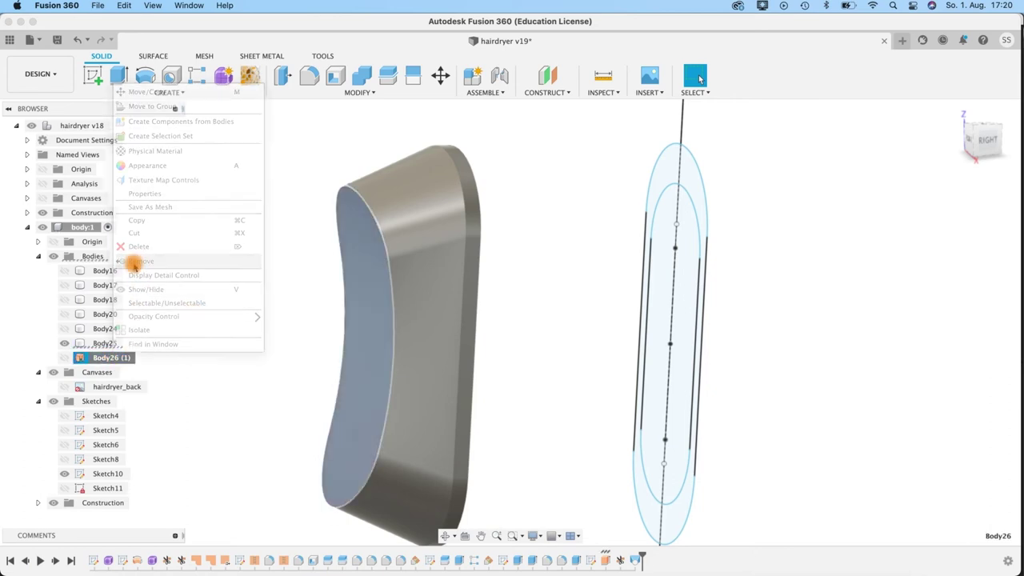
- Show the hidden bodies Body24, Body20, Body18, Body17 and Body16 around the lofted button
shift+middle_drag(573, 366, 188, 334)
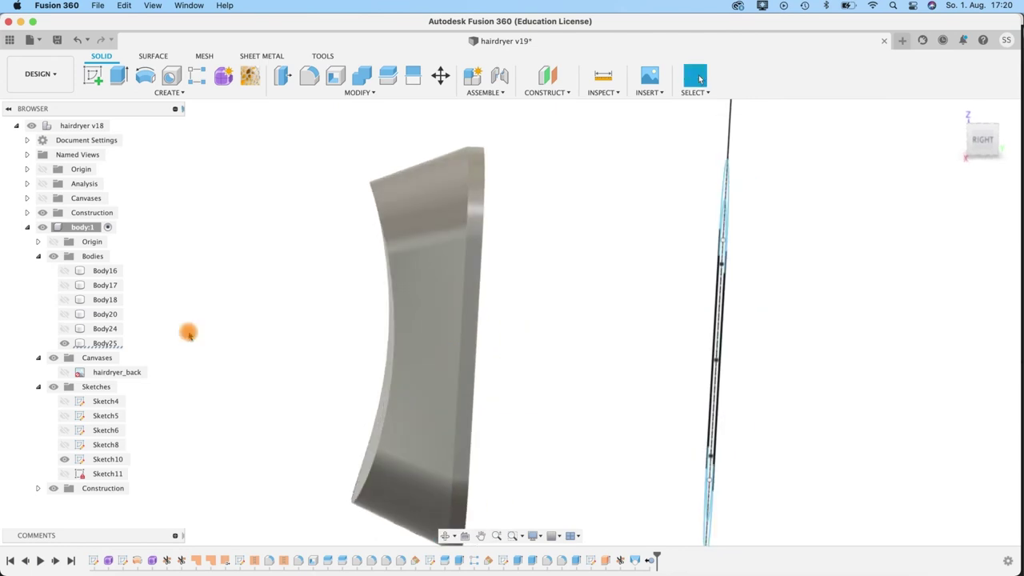
click(64, 328)
click(64, 313)
click(64, 299)
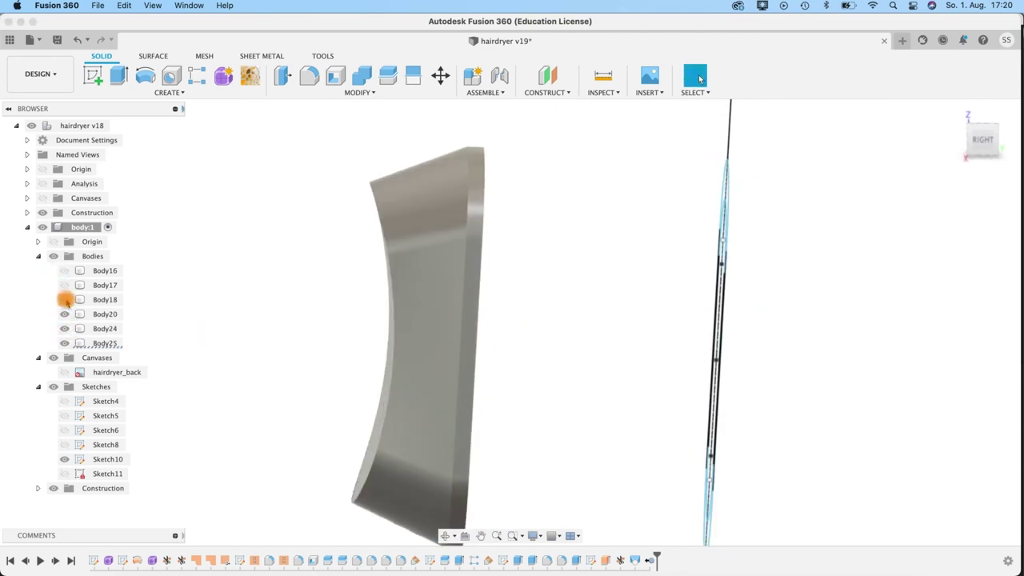
click(65, 286)
click(65, 272)
- Fillet the edge loop around the button's concave outer face with a constant 1 mm radius
shift+middle_drag(448, 343, 400, 165)
key(q)
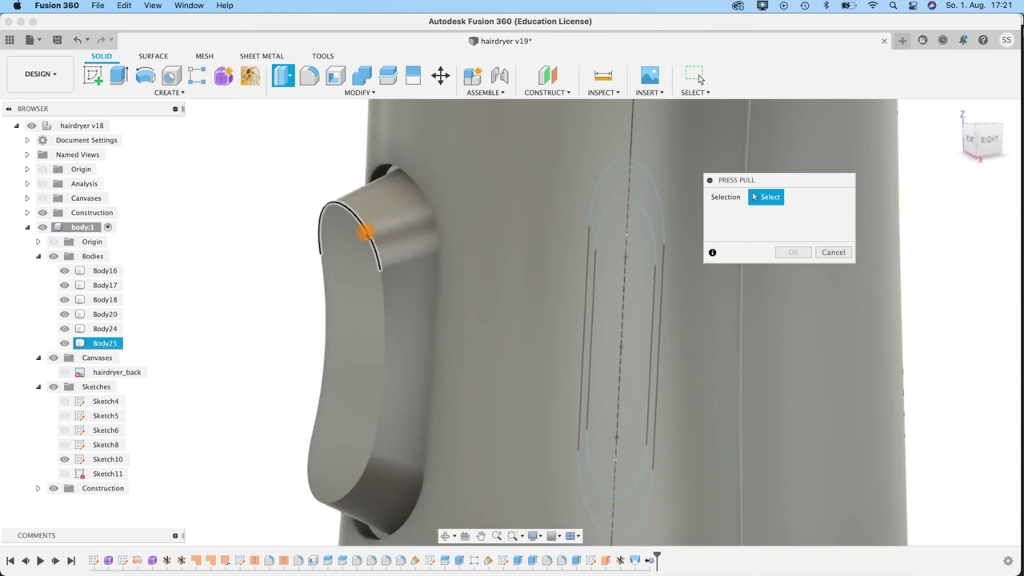
click(366, 232)
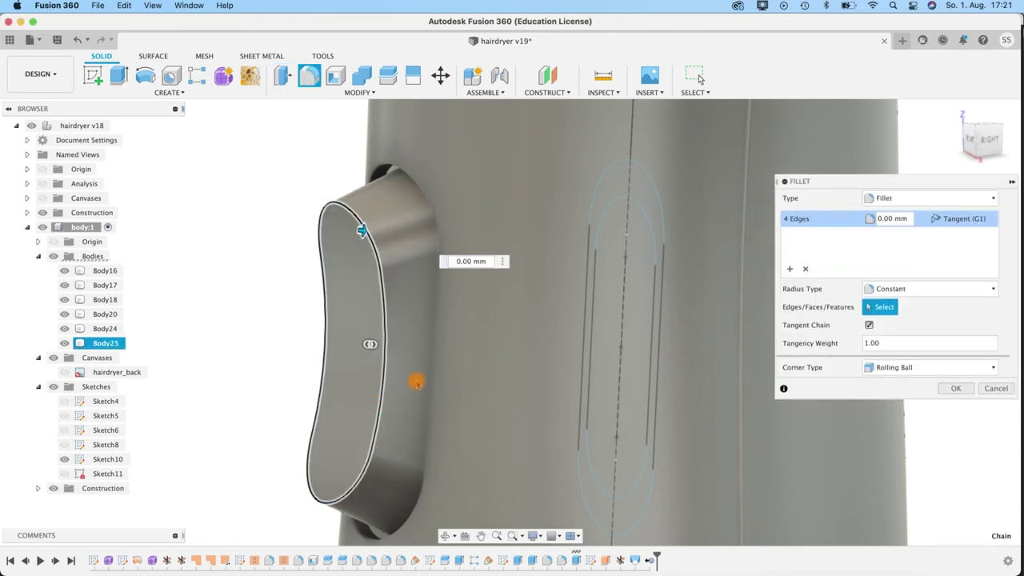
click(906, 244)
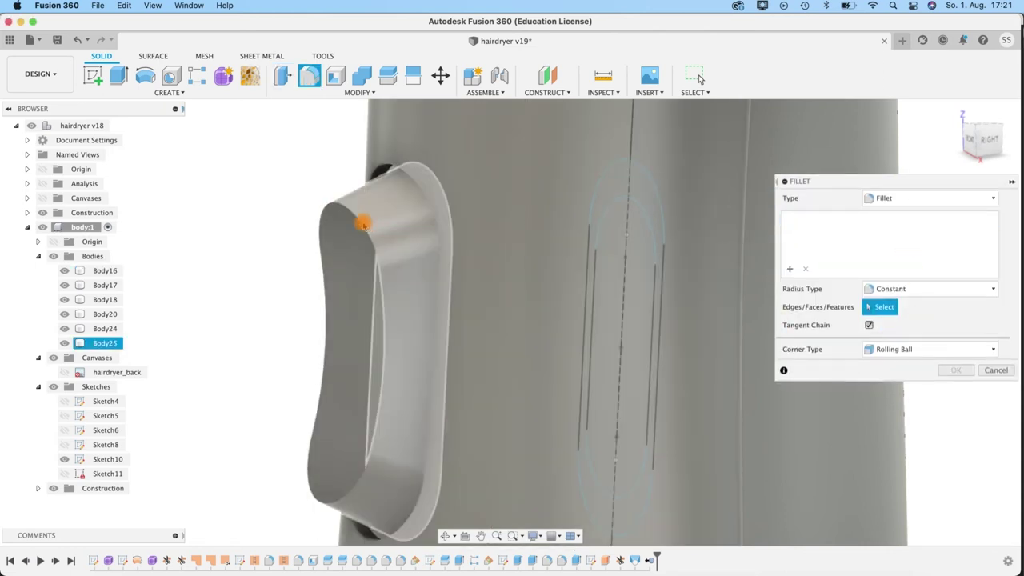
click(359, 222)
click(889, 219)
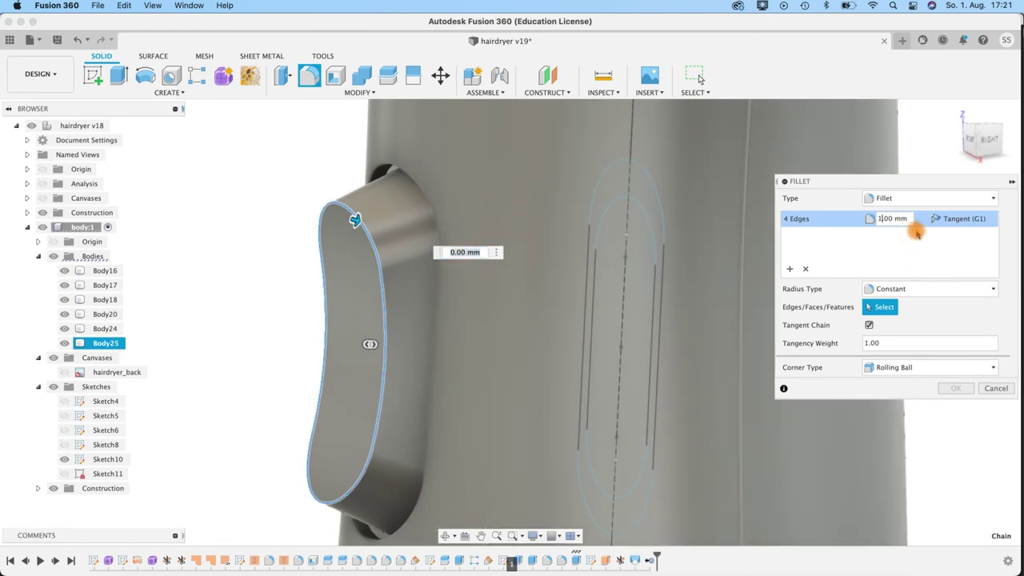
scroll(270, 310, down, 5)
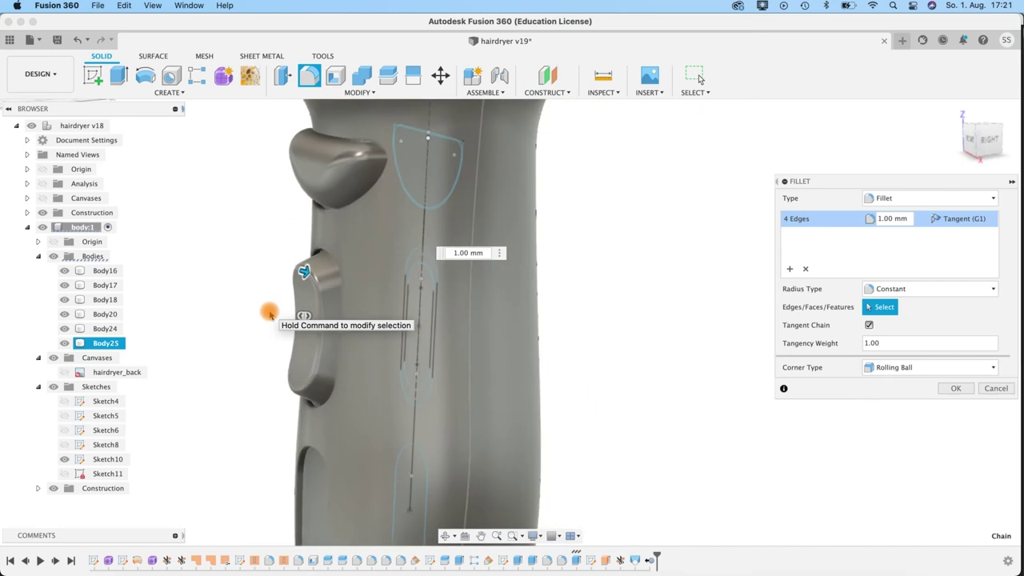
scroll(269, 312, down, 2)
shift+middle_drag(244, 297, 280, 296)
click(950, 391)
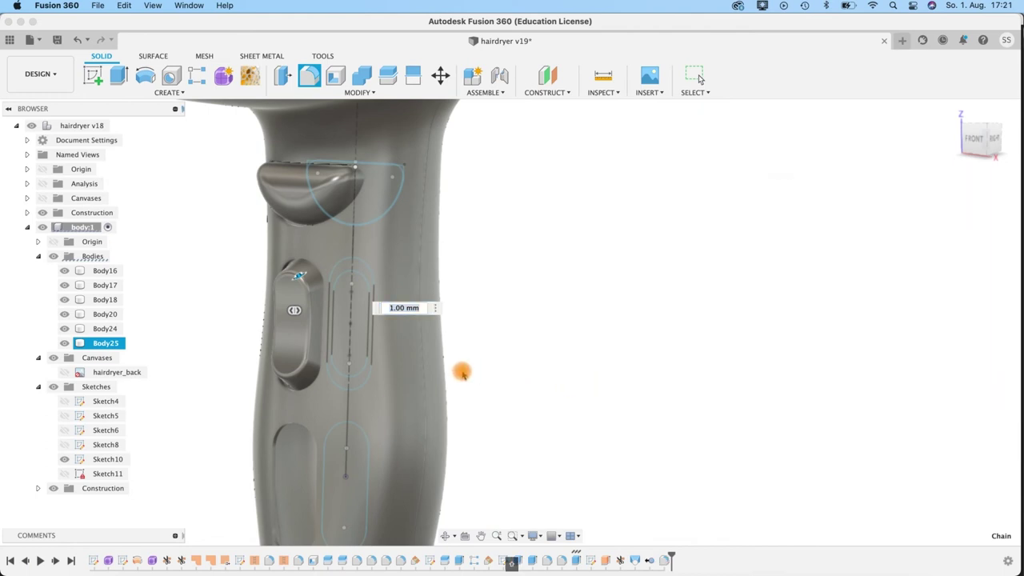
- Save the design with the version description "User Saved" and select the button body Body25
shift+middle_drag(463, 373, 482, 376)
key(super+s)
click(515, 320)
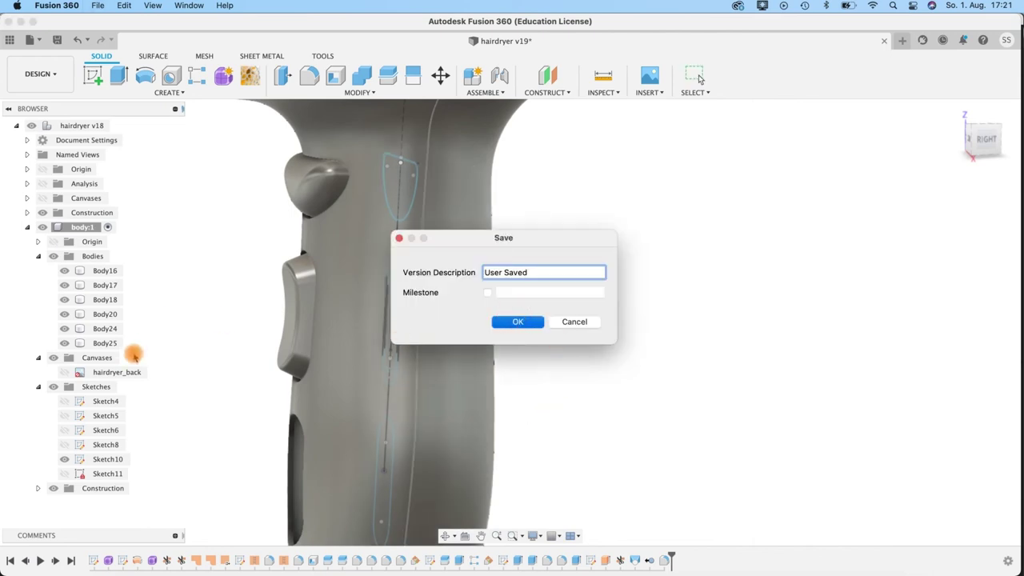
key(Return)
click(105, 342)
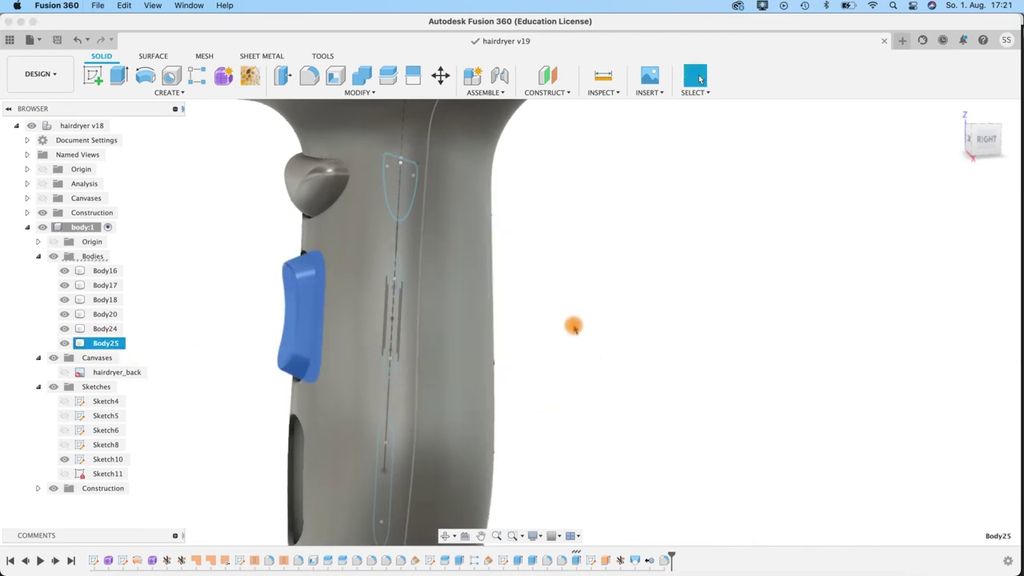
- Copy the finished rocker button body Body25 and paste a duplicate of it in place
middle_drag(571, 327, 711, 280)
double_click(110, 342)
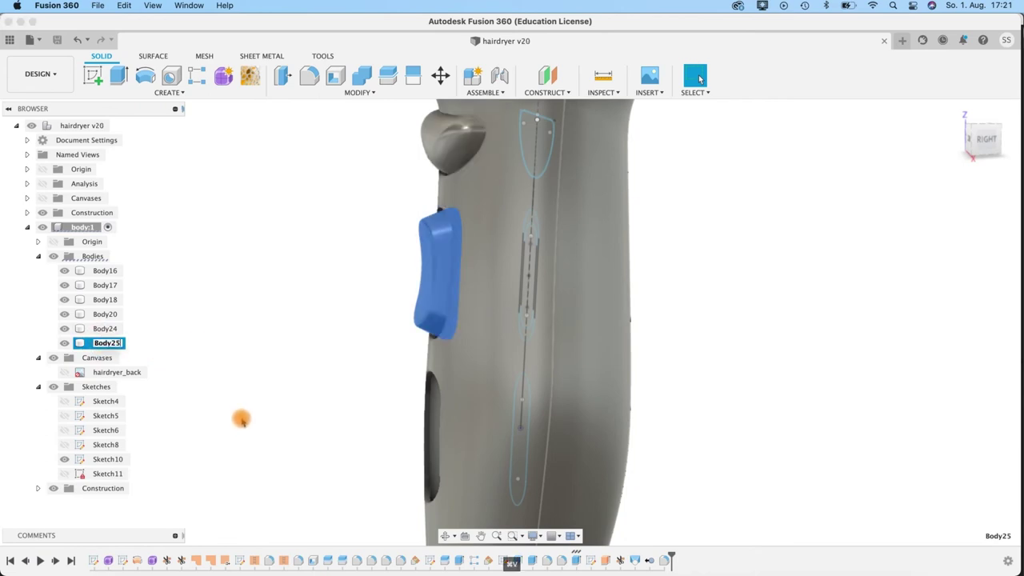
click(186, 373)
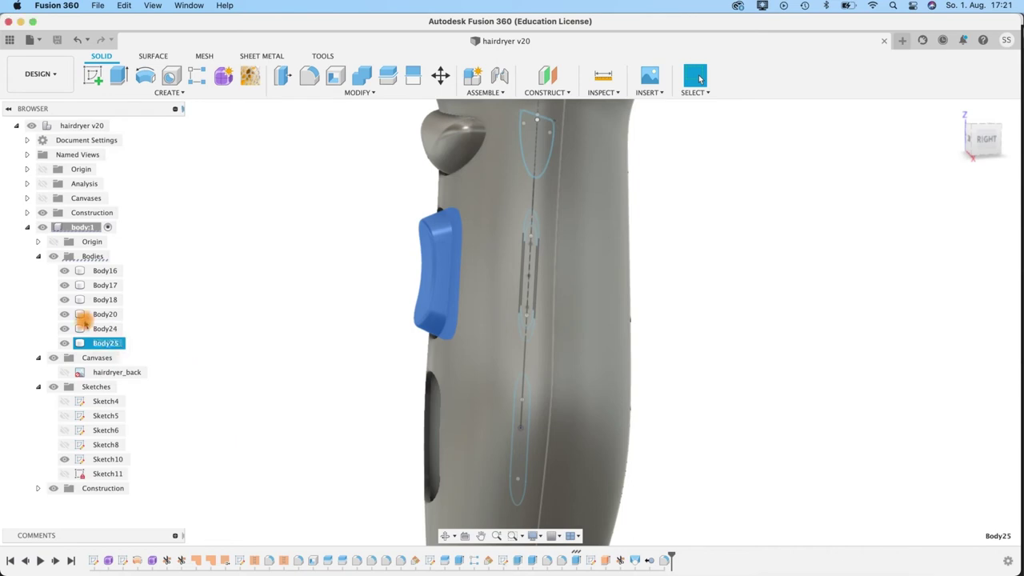
click(98, 328)
click(105, 345)
click(124, 349)
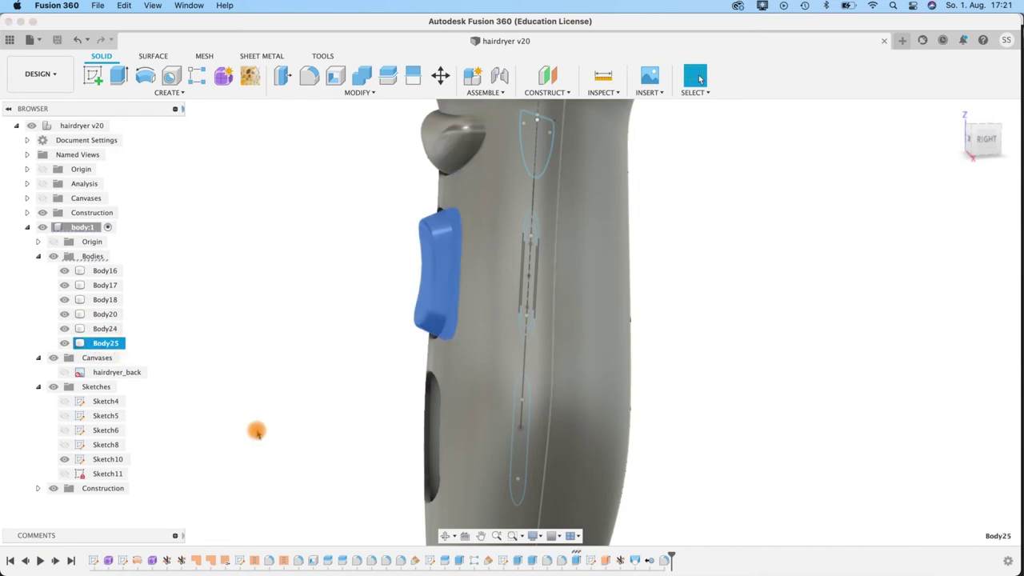
click(110, 328)
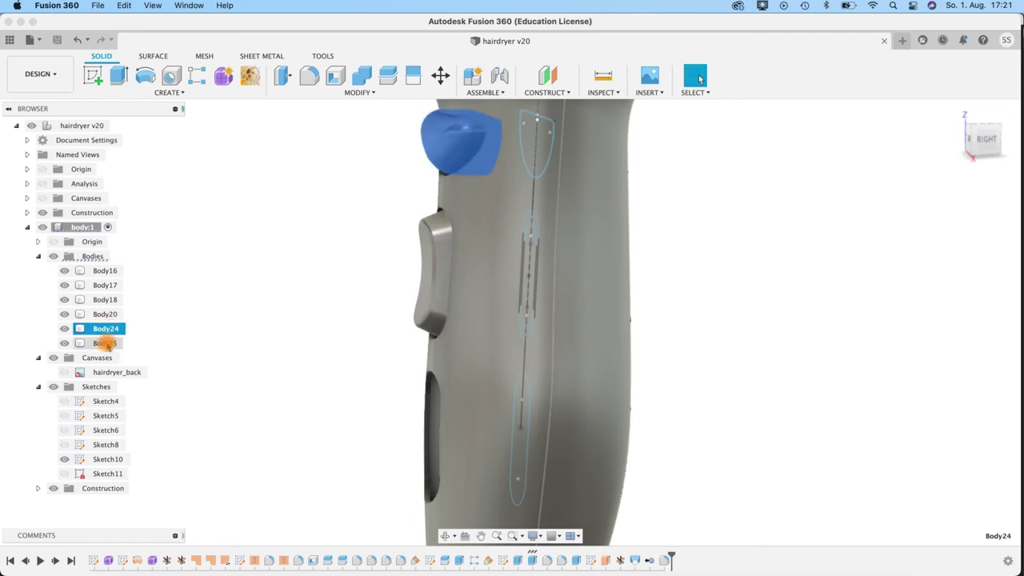
click(105, 346)
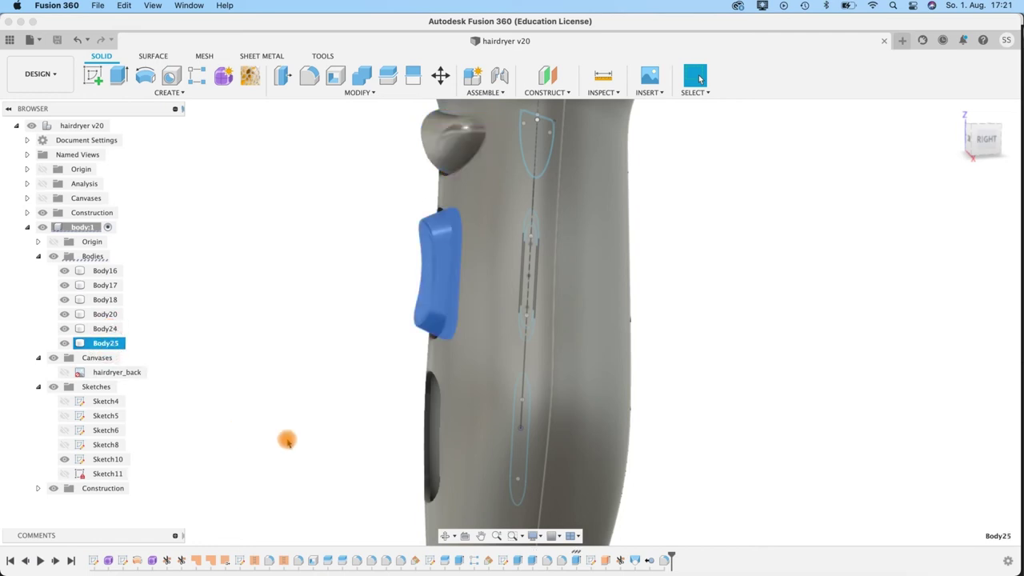
key(super+v)
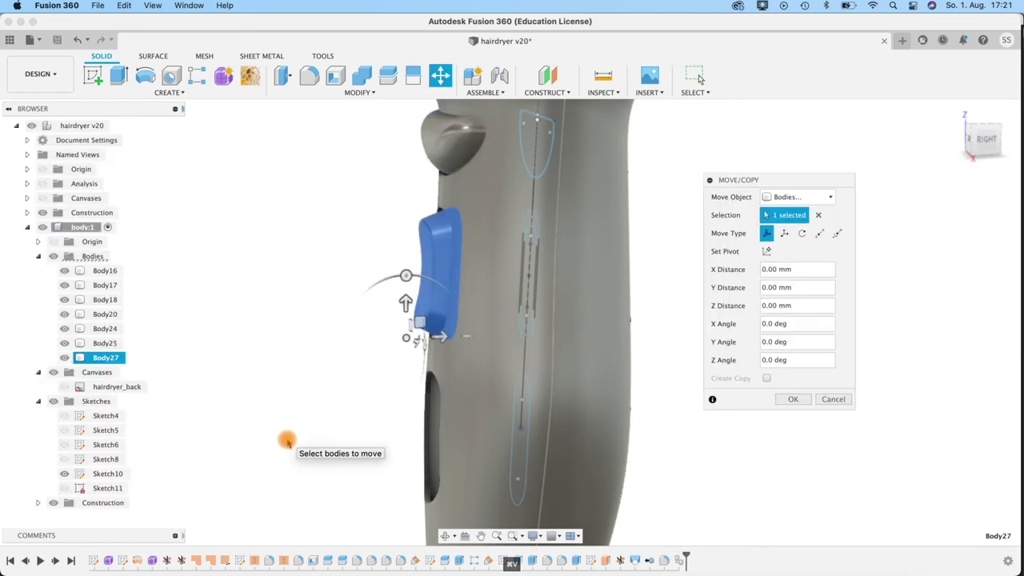
- Move the pasted button copy -31 mm along Z to the lower slot in the handle
click(750, 306)
text(-3)
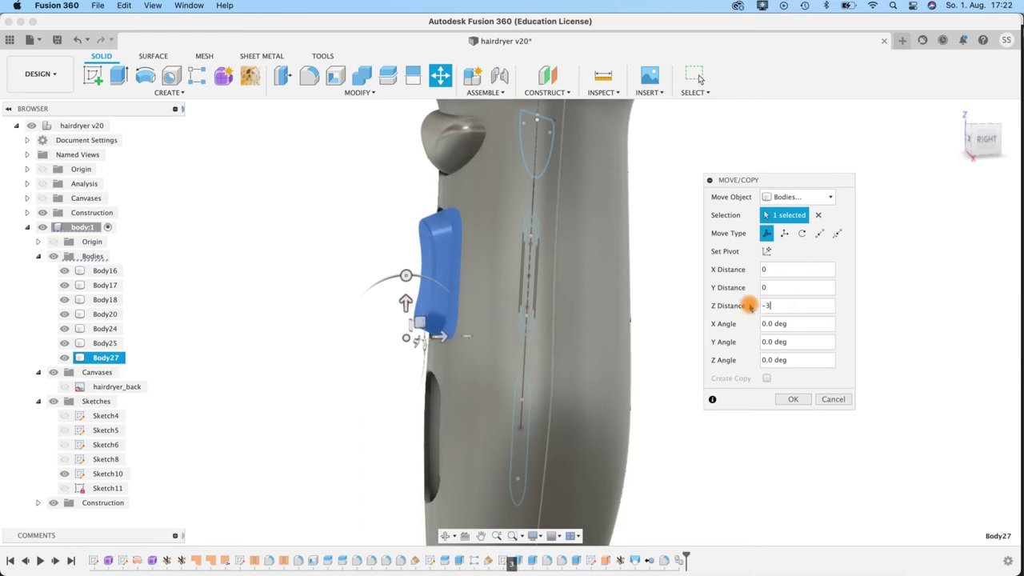
text(1)
key(Return)
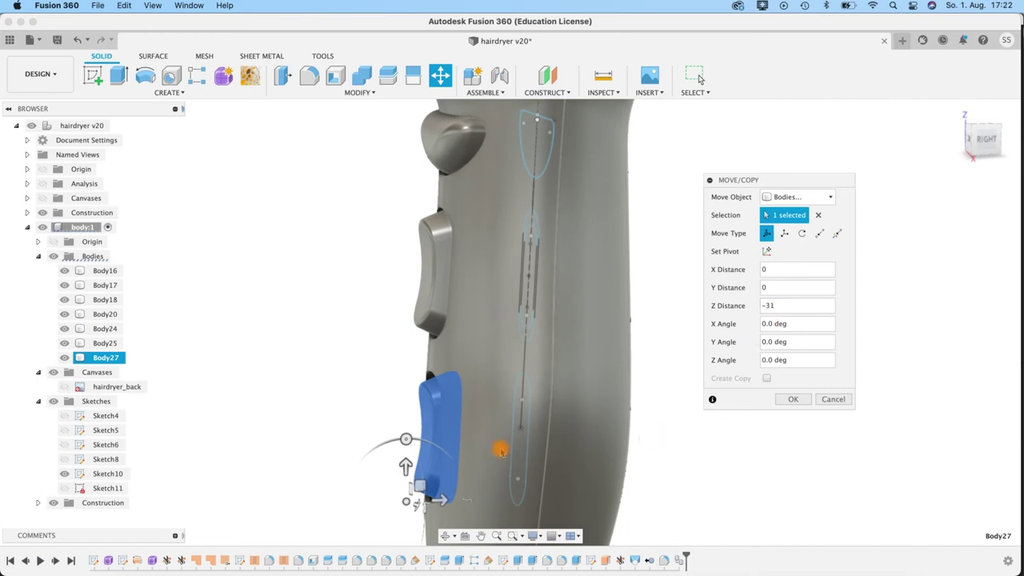
- Show the reference canvases, shift the button copy about -1.94 mm along Y to match the photo, and finish the move
shift+middle_drag(670, 475, 592, 459)
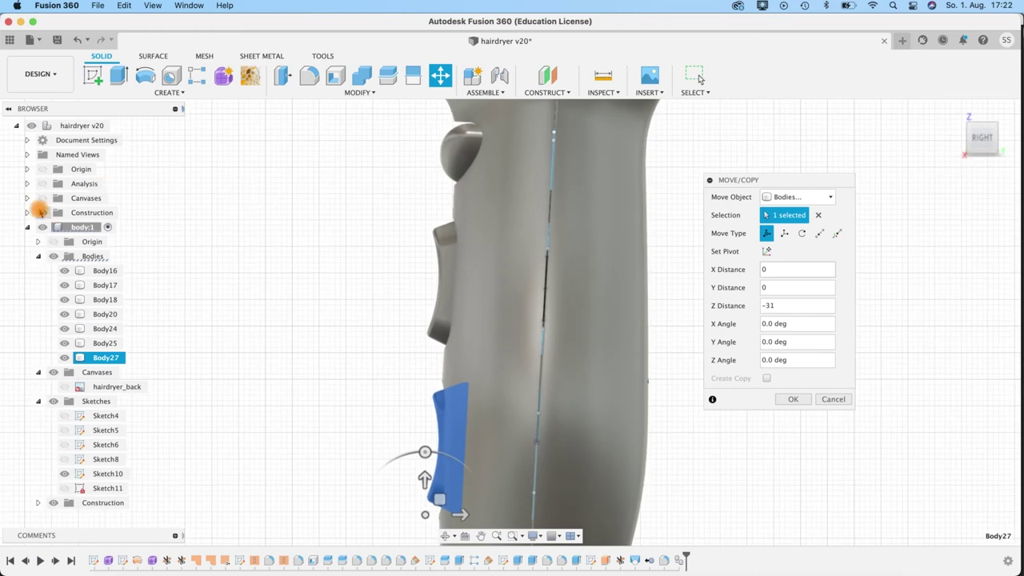
shift+middle_drag(338, 389, 418, 451)
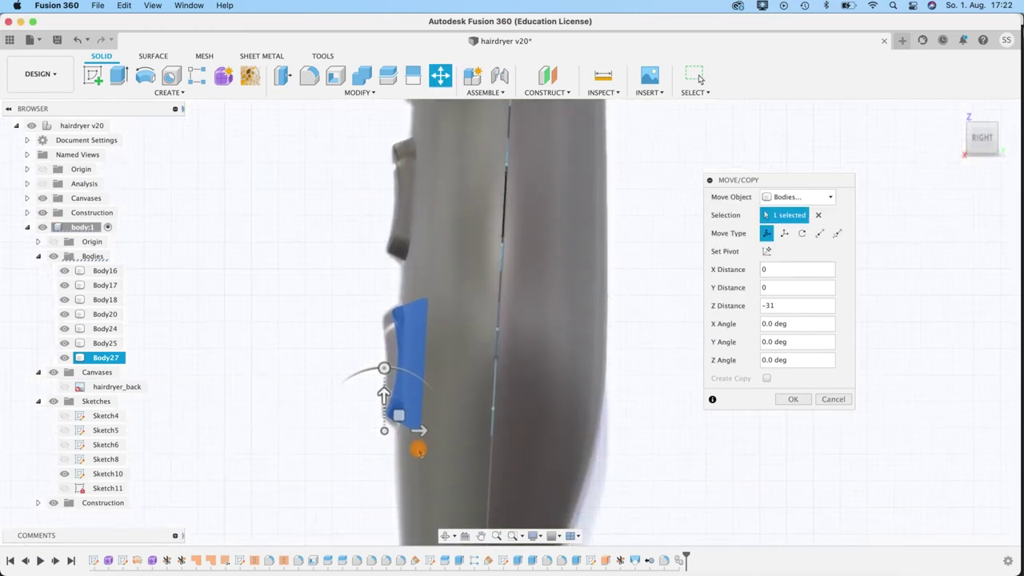
drag(422, 432, 412, 432)
middle_drag(337, 267, 280, 315)
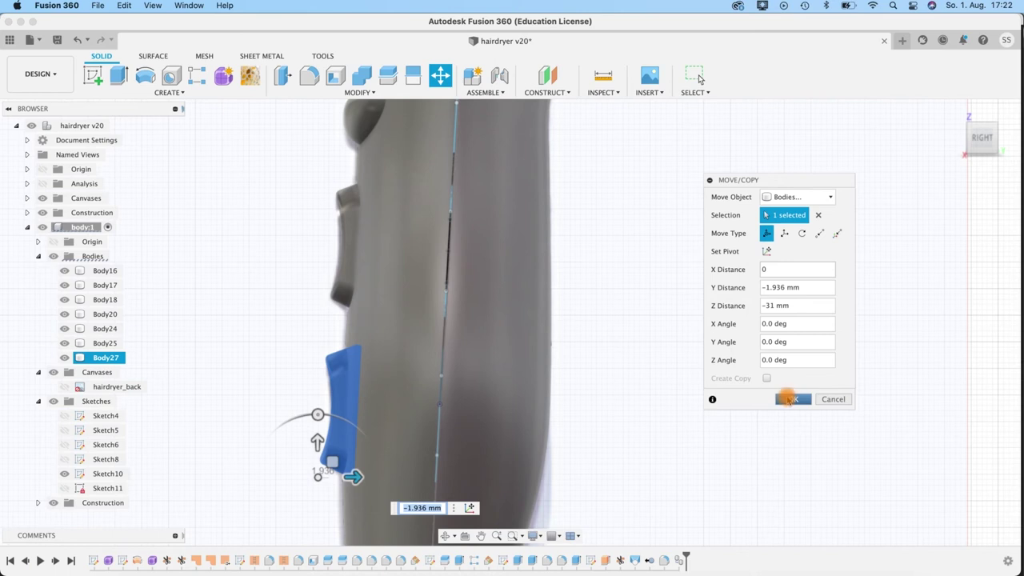
click(790, 398)
- Hide the sketches and reference canvases and inspect the hairdryer with both rocker buttons from several angles
shift+middle_drag(623, 313, 694, 312)
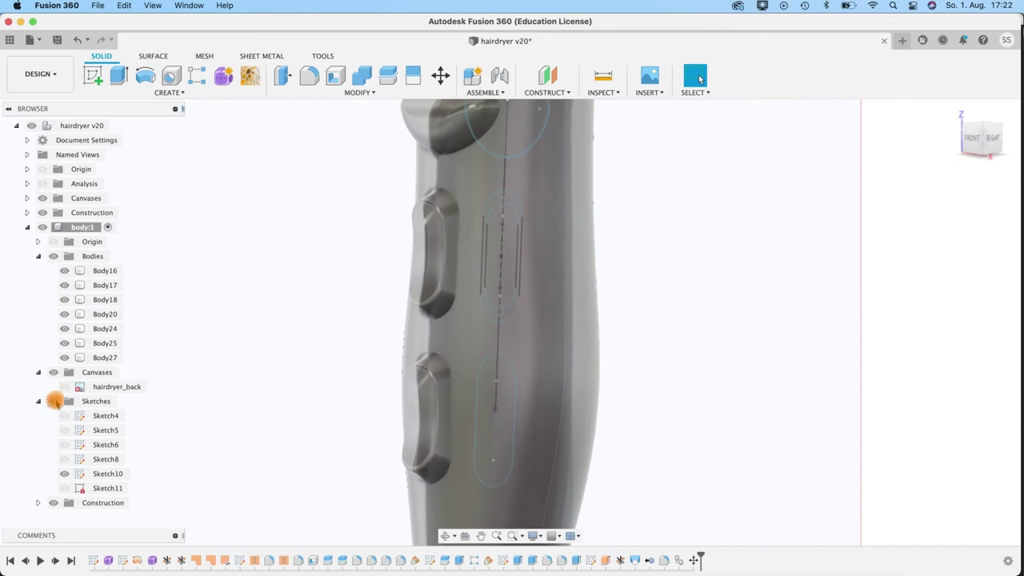
click(54, 401)
scroll(690, 327, up, 2)
scroll(691, 328, down, 5)
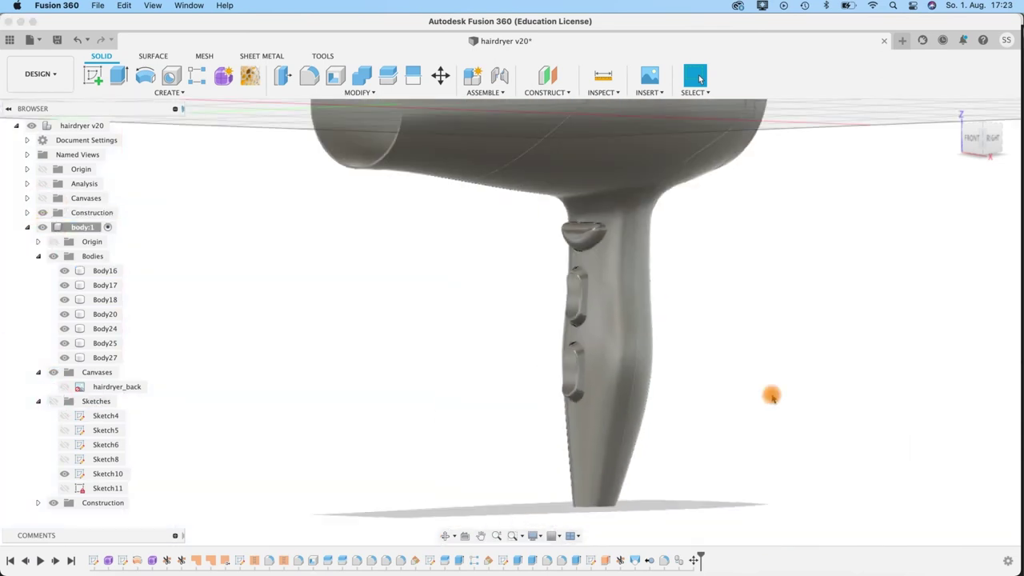
shift+middle_drag(727, 347, 675, 324)
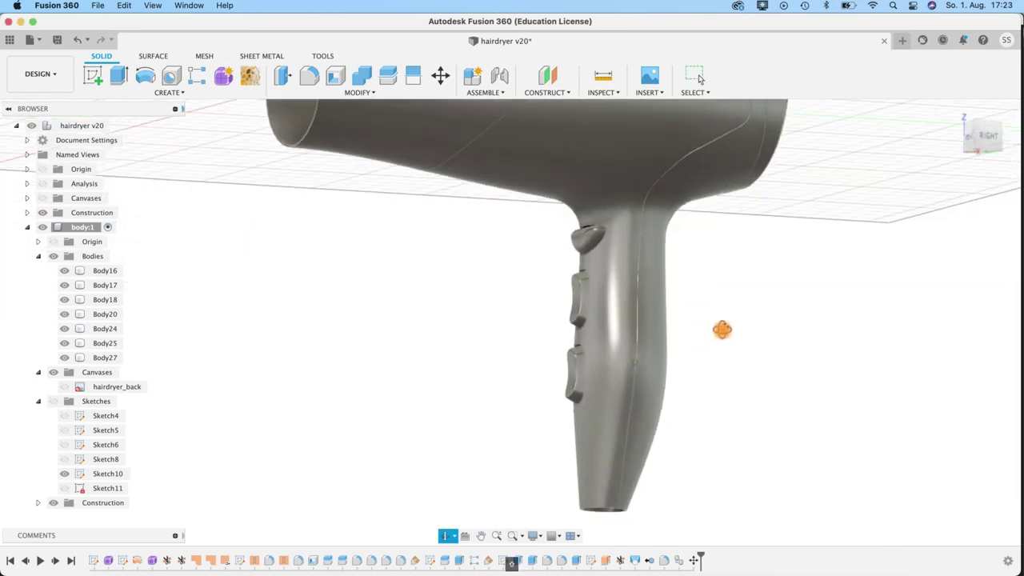
shift+middle_drag(722, 328, 654, 368)
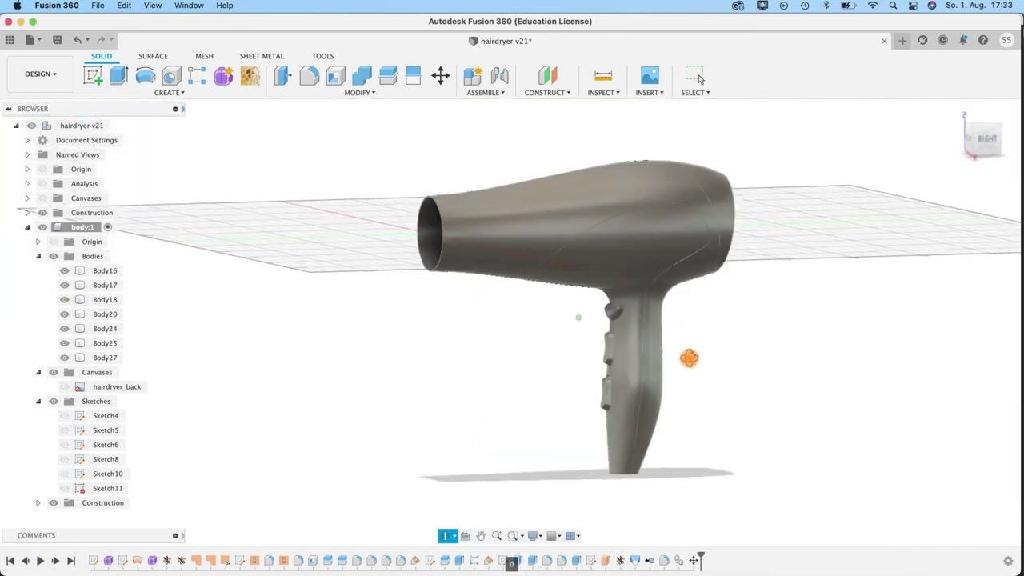
shift+middle_drag(688, 357, 683, 363)
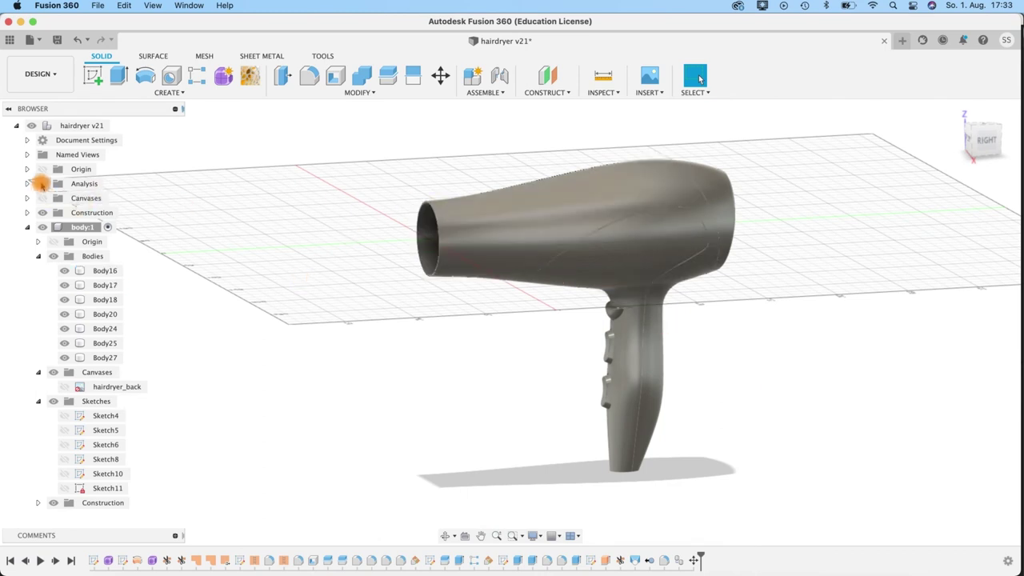
- Show the reference canvases again and bring the nozzle in the side photo into view
click(62, 241)
click(43, 198)
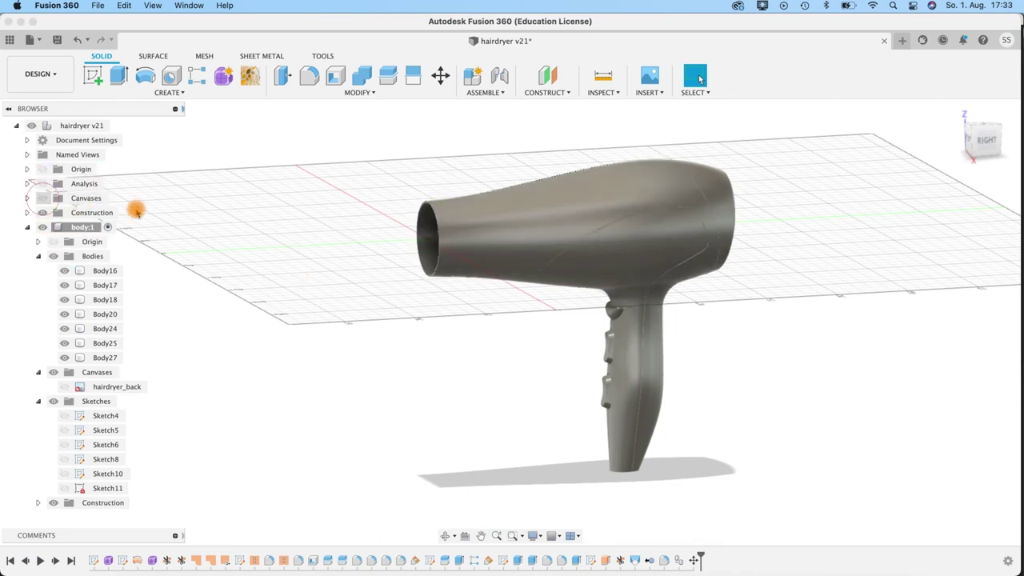
mouse_move(361, 218)
shift+middle_down()
mouse_move(363, 279)
mouse_move(380, 276)
mouse_move(377, 248)
mouse_move(443, 329)
mouse_move(418, 275)
mouse_move(397, 309)
mouse_move(413, 319)
mouse_move(405, 315)
mouse_move(420, 295)
shift+middle_up()
scroll(376, 247, up, 3)
scroll(377, 247, up, 1)
scroll(479, 366, down, 3)
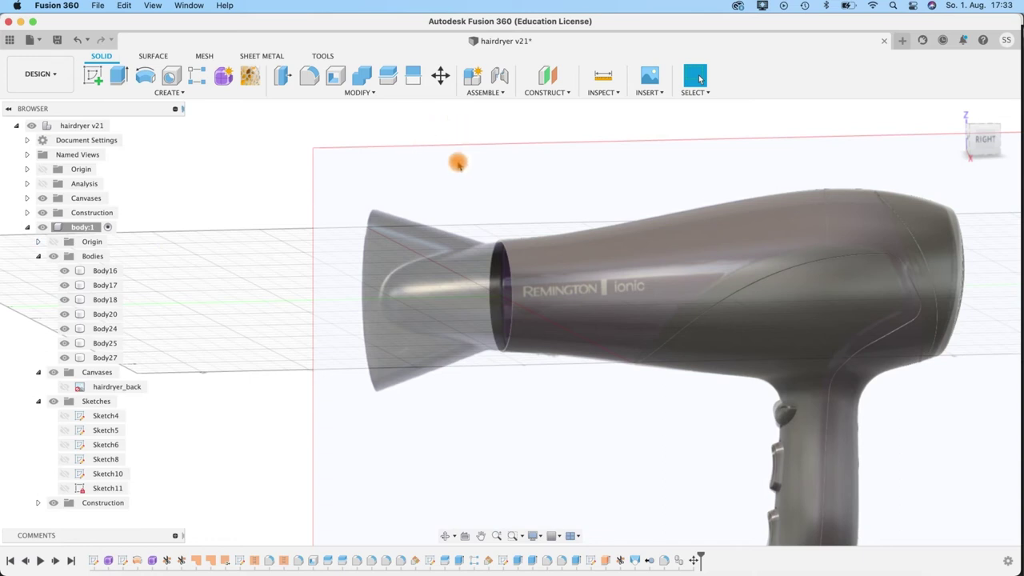
click(538, 87)
click(498, 89)
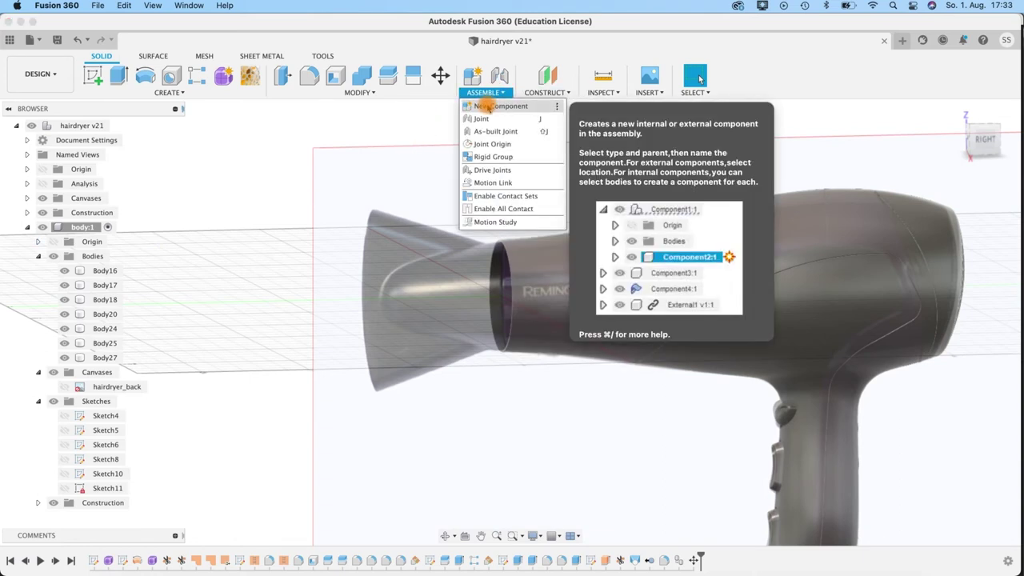
click(355, 209)
mouse_move(474, 195)
shift+middle_down()
mouse_move(455, 192)
mouse_move(475, 196)
shift+middle_up()
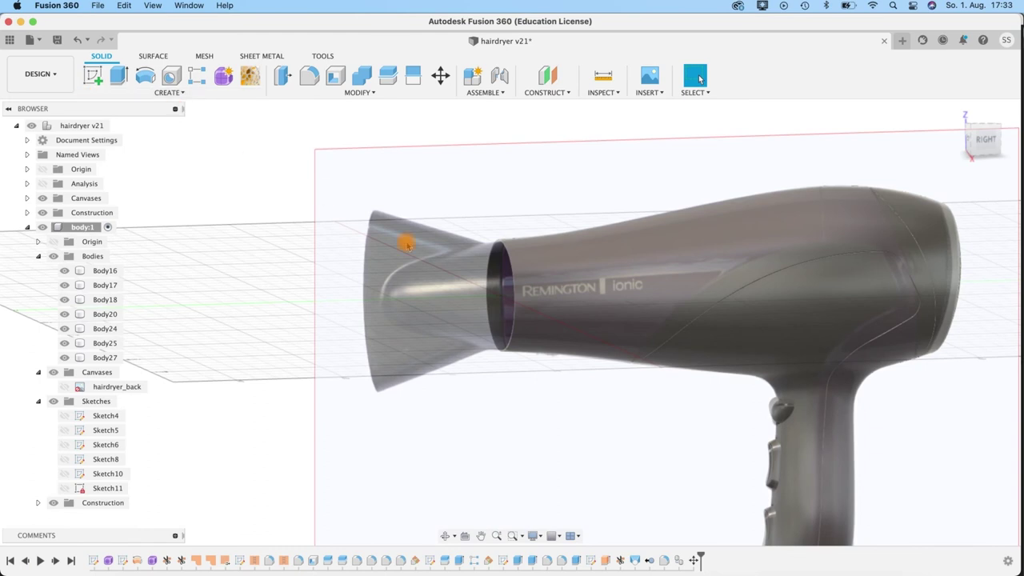
- Show Sketch4 with the body profile and open it for editing
click(64, 415)
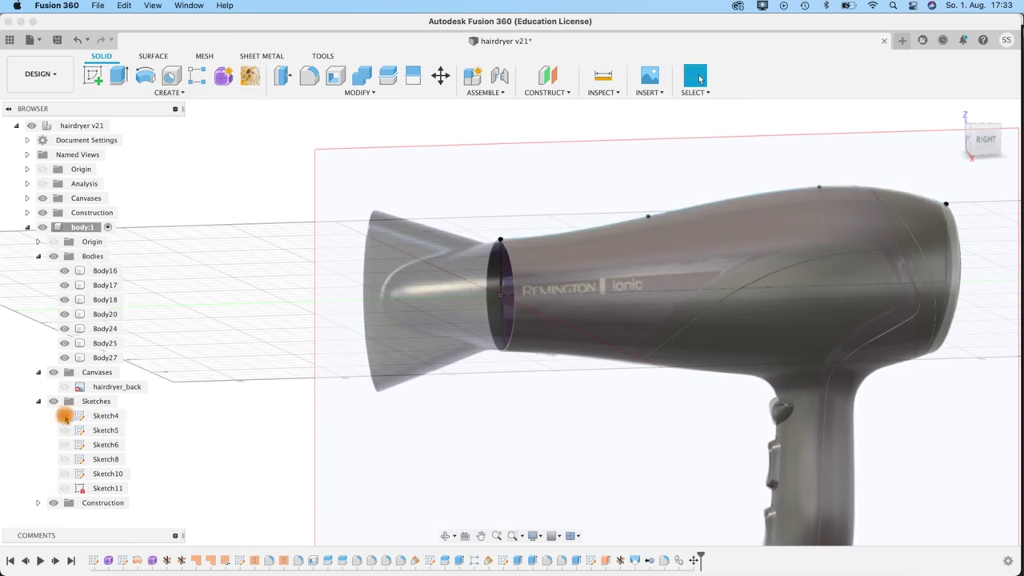
scroll(461, 276, up, 3)
shift+middle_drag(427, 319, 413, 312)
shift+middle_drag(476, 294, 497, 259)
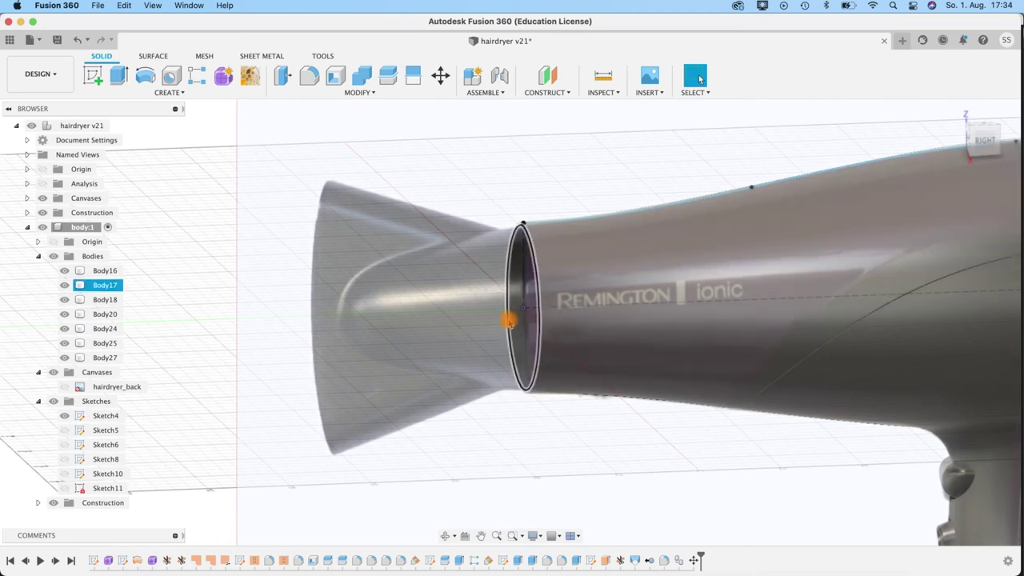
shift+middle_drag(428, 362, 422, 346)
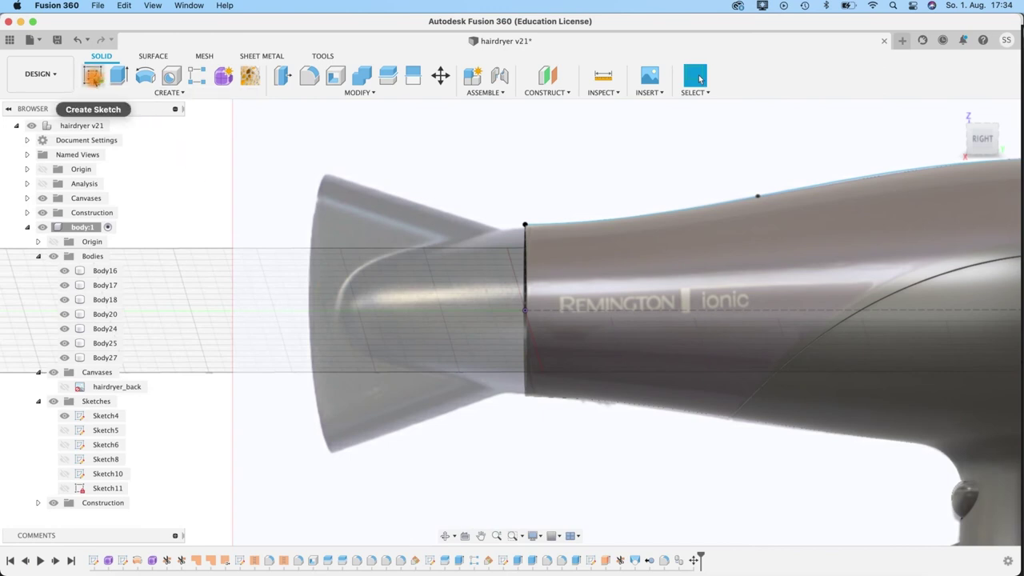
right_click(105, 416)
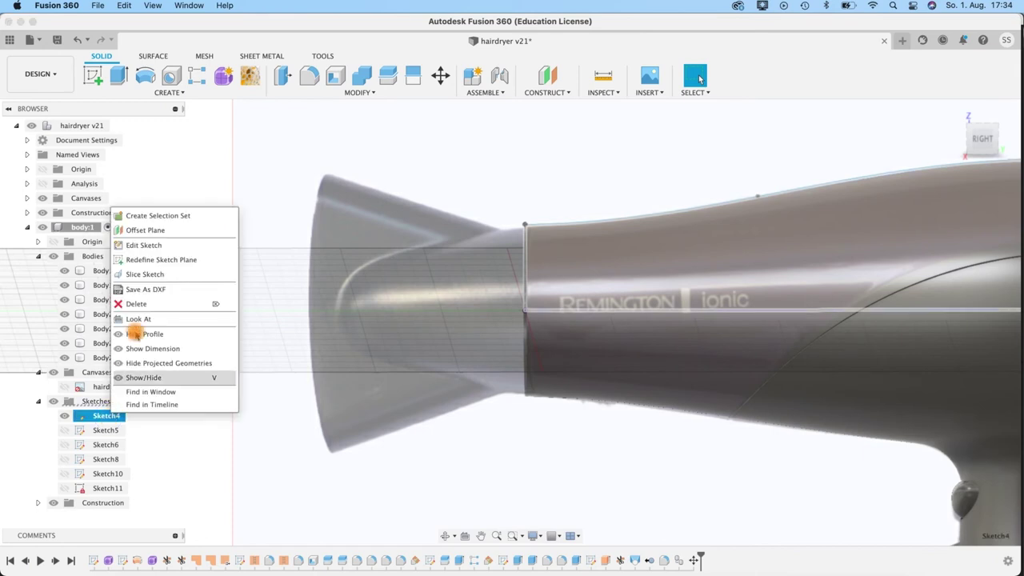
click(141, 246)
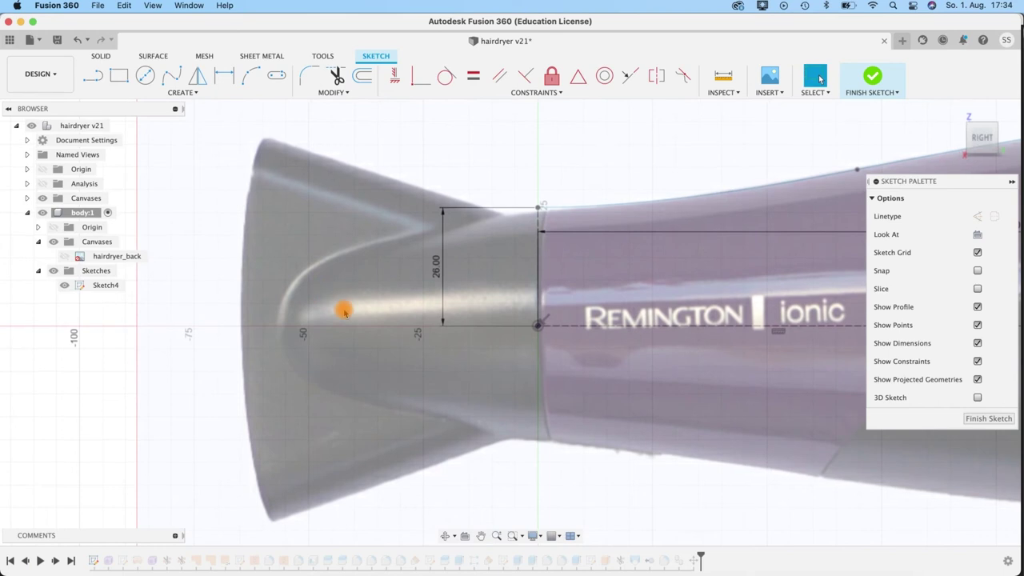
- Draw a 60 mm horizontal line from the origin along the nozzle's centre axis towards its outlet
click(92, 76)
click(538, 326)
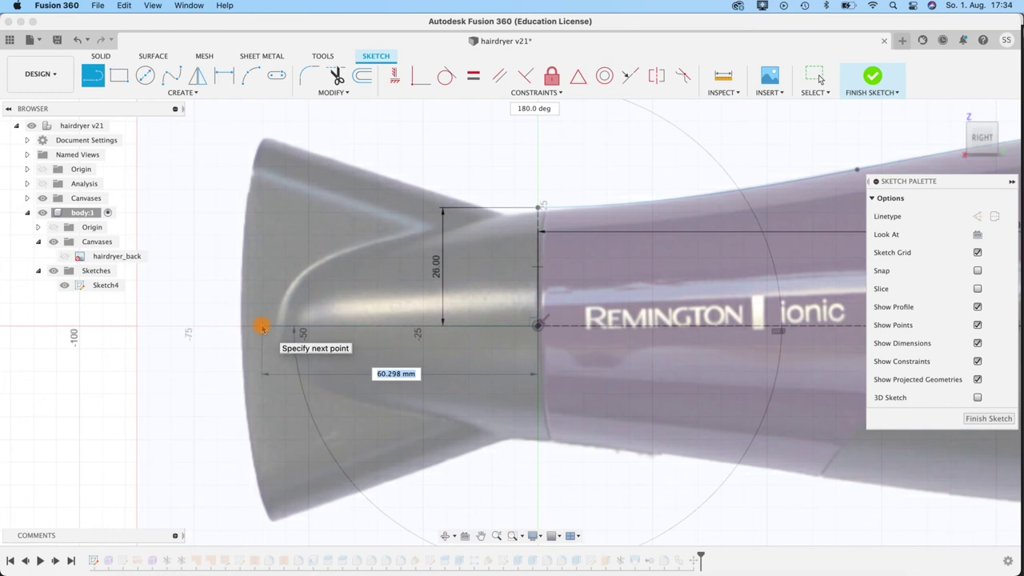
key(Tab)
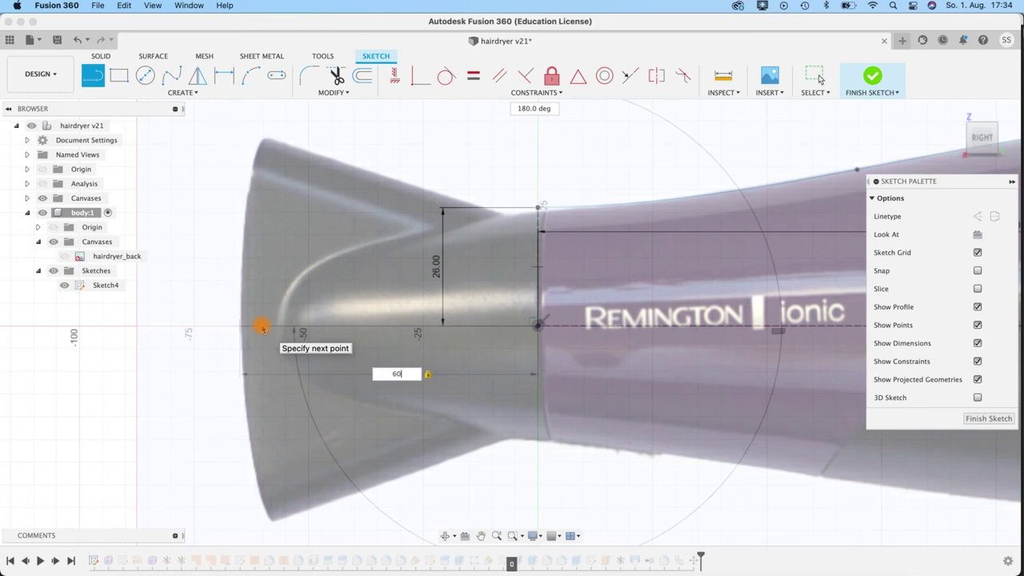
click(262, 327)
key(Escape)
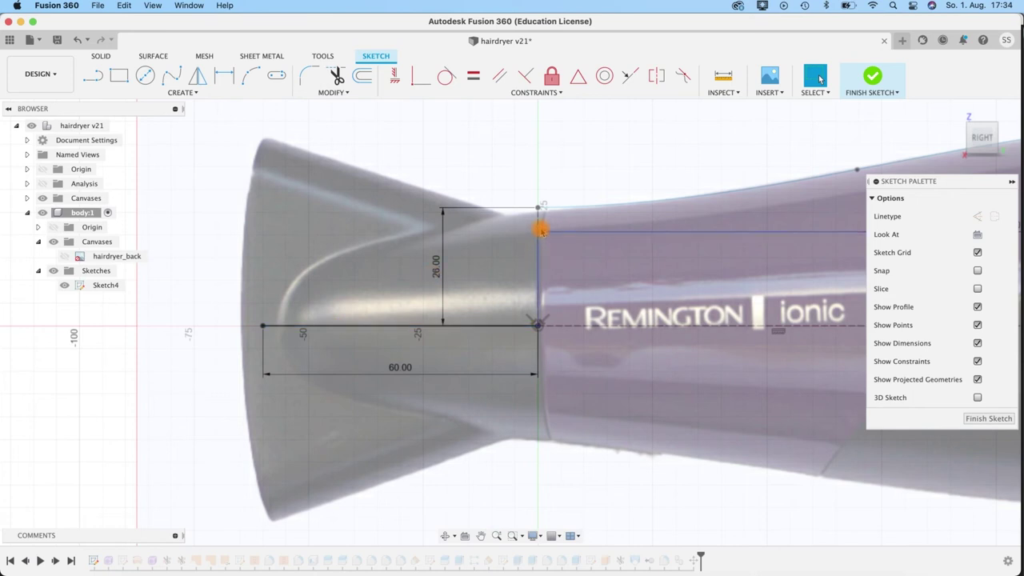
- Draw a fit-point spline from the upper end of the 26 mm line along the nozzle's curved contour to the outer end of the 60 mm line
click(538, 227)
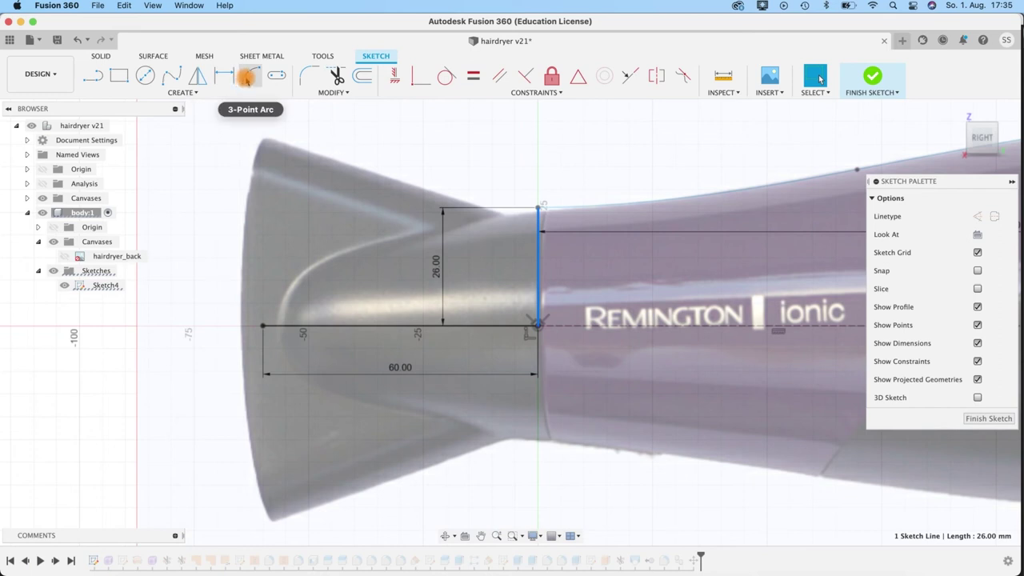
click(247, 78)
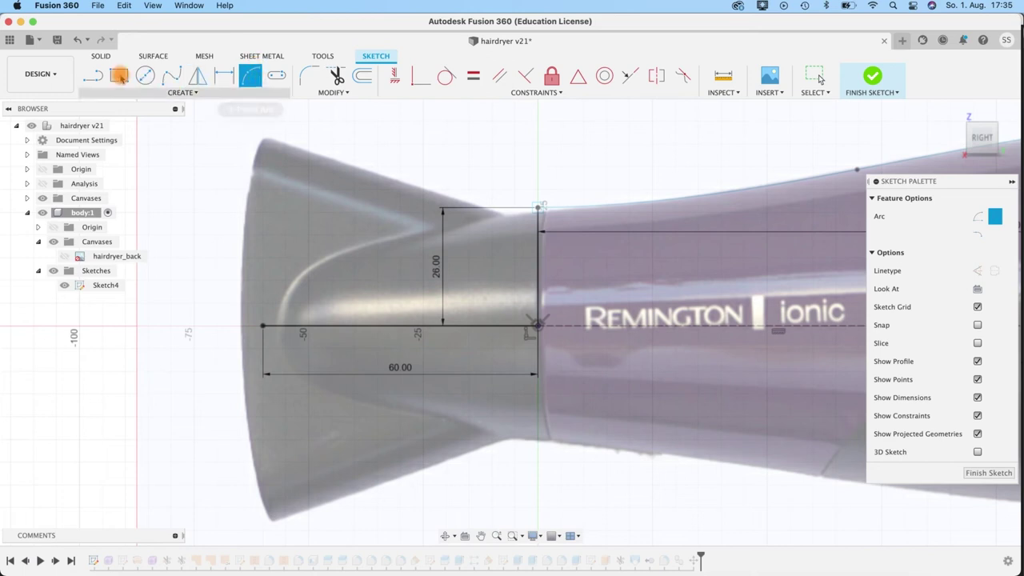
click(170, 76)
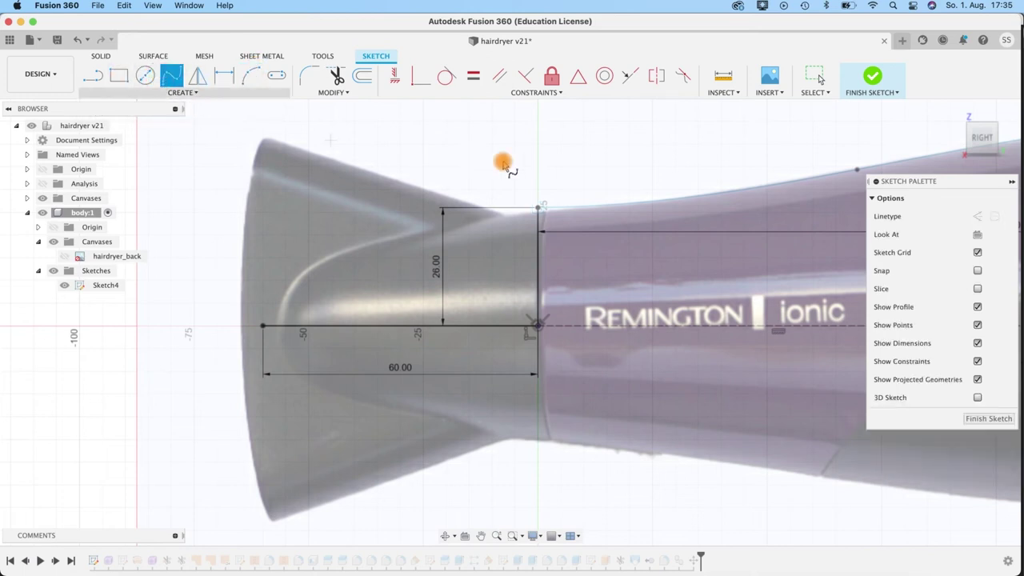
click(538, 208)
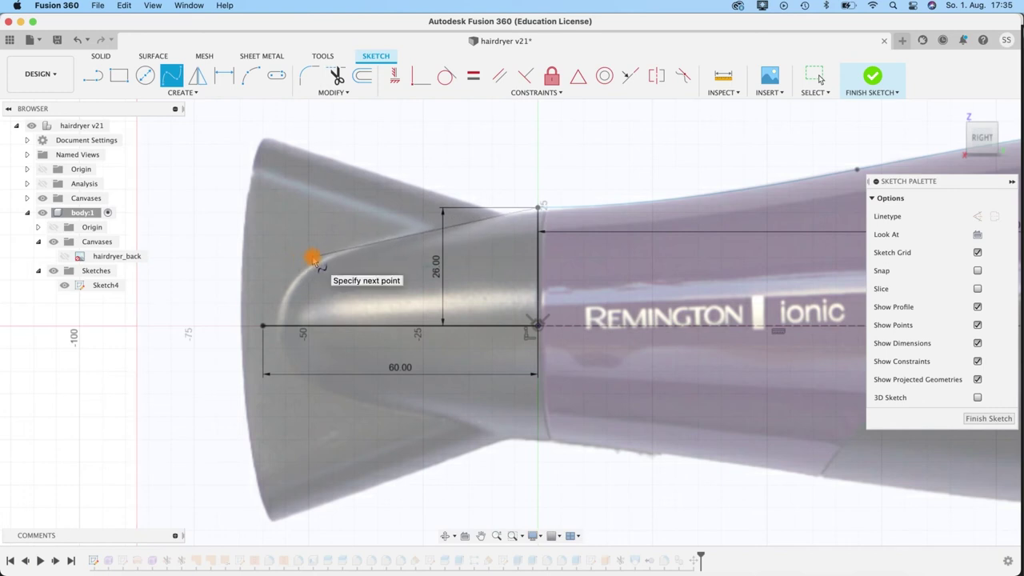
click(312, 258)
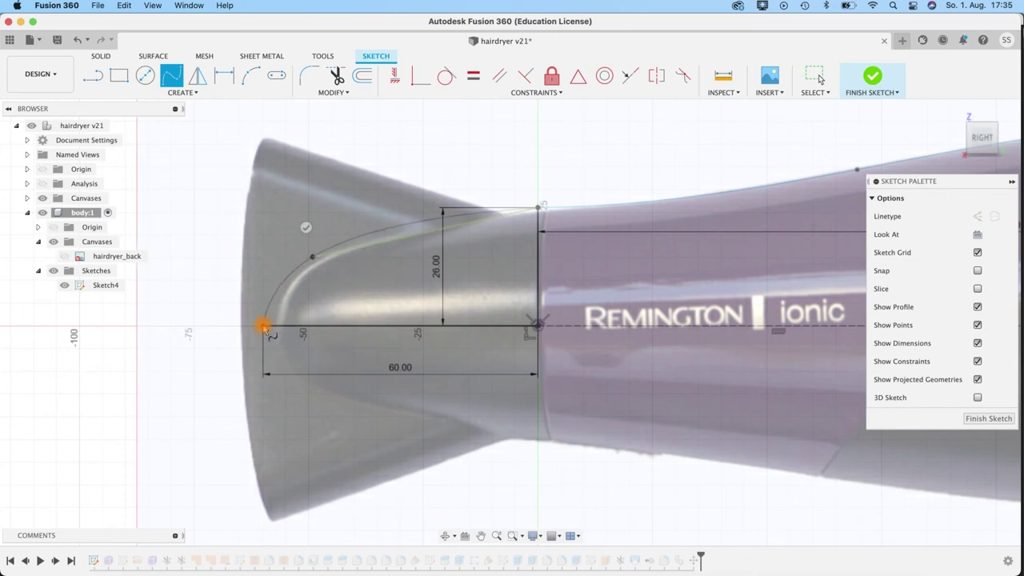
click(232, 320)
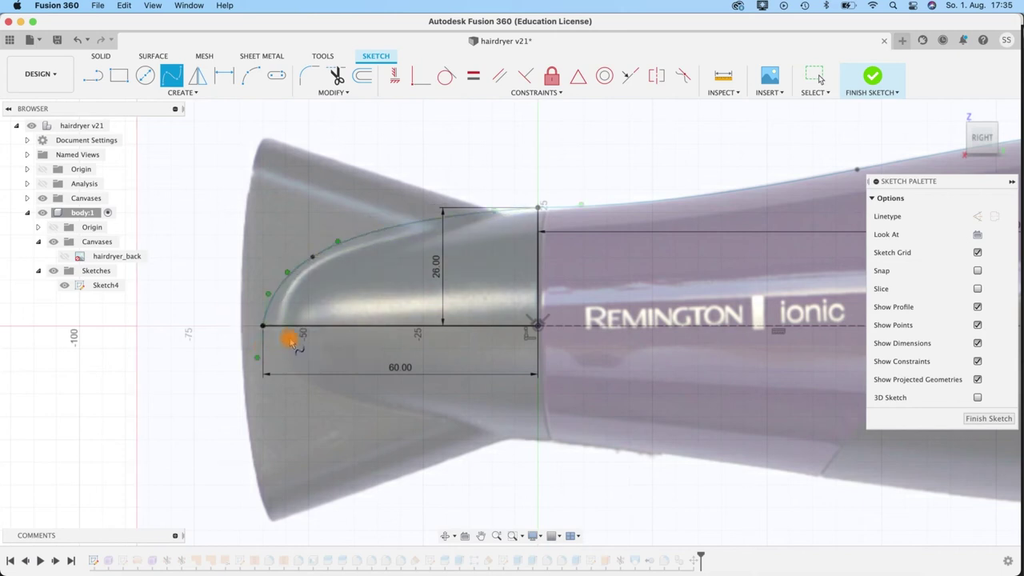
key(Escape)
- Constrain the tangent handle at the nozzle spline's outer end to be vertical
click(264, 312)
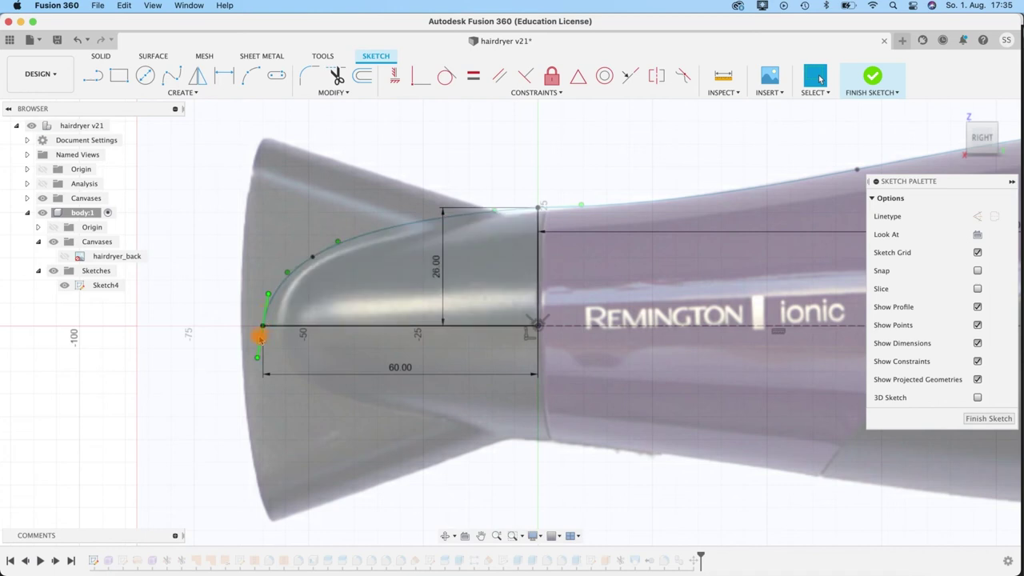
click(262, 326)
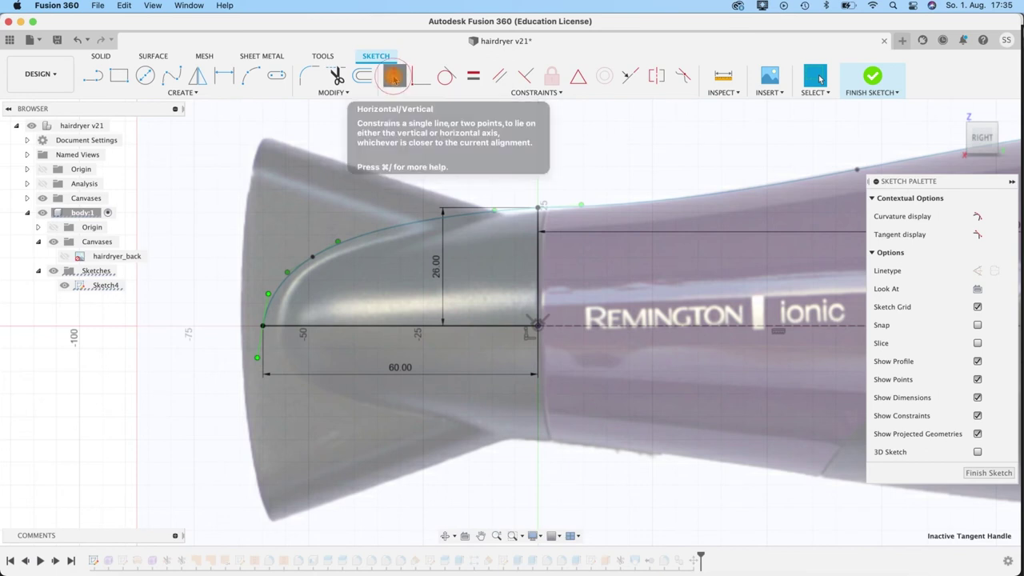
click(393, 76)
click(259, 352)
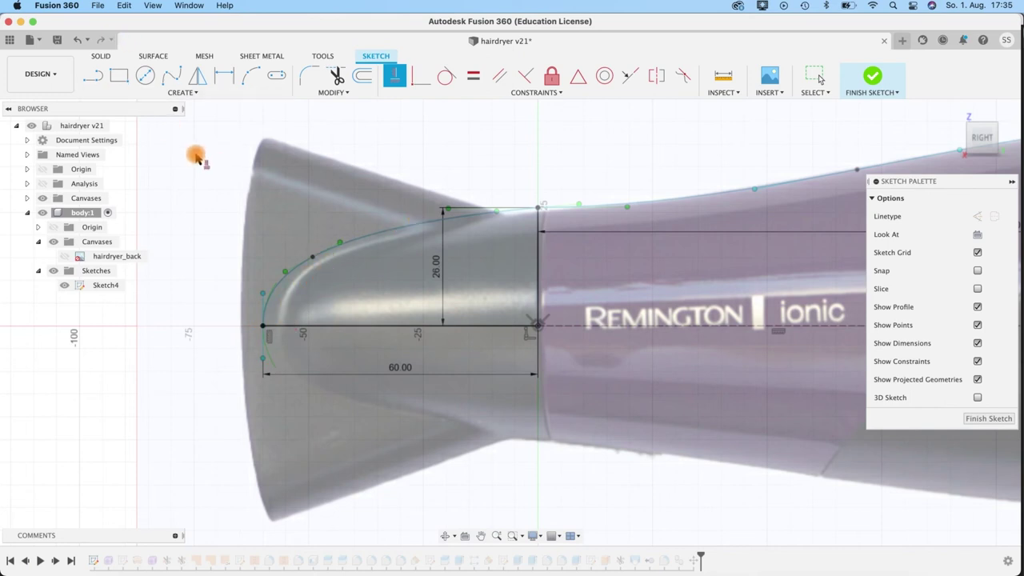
key(Escape)
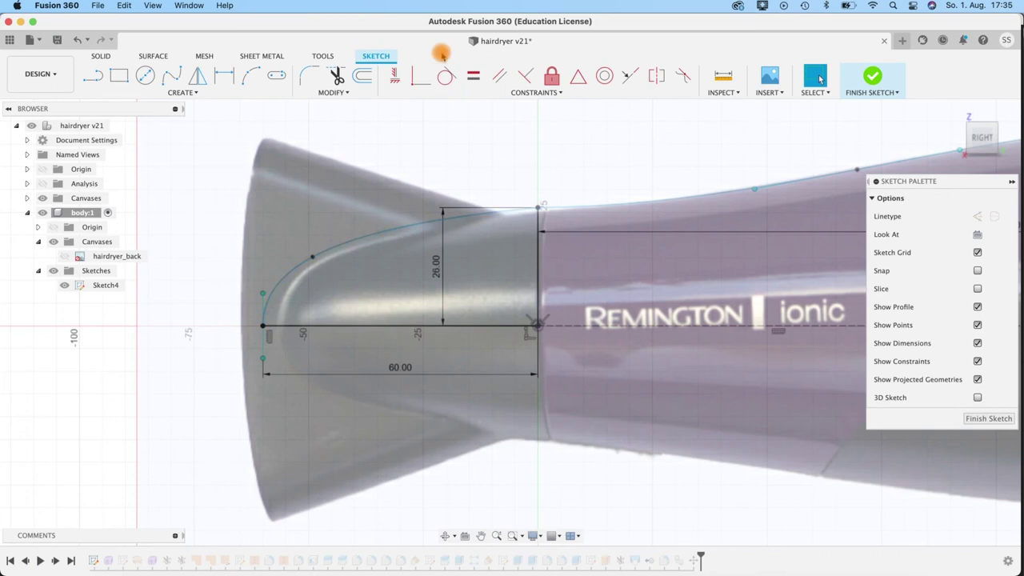
- Make the nozzle spline tangent to the body's upper profile curve where the two meet
click(446, 76)
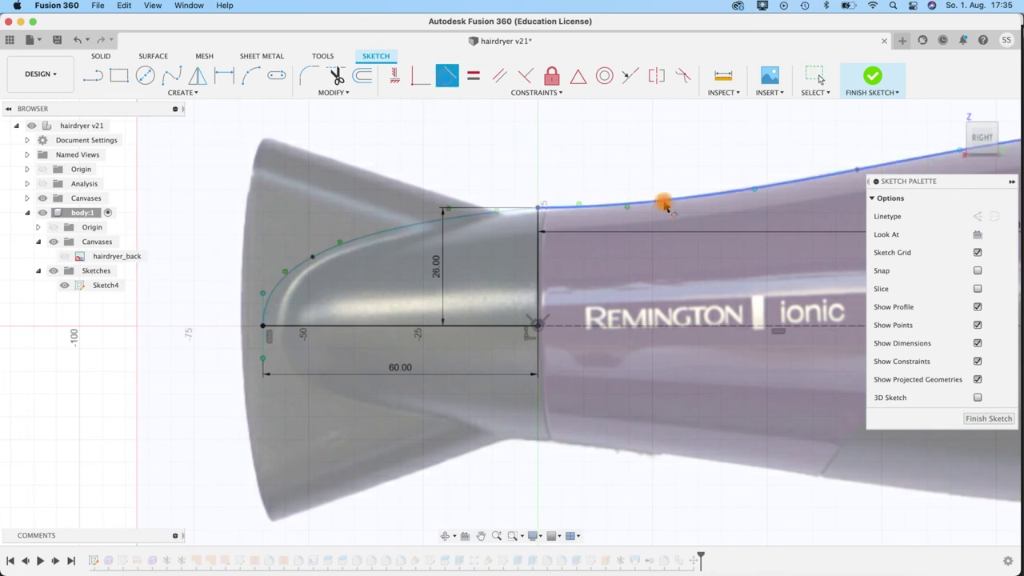
click(664, 200)
click(471, 218)
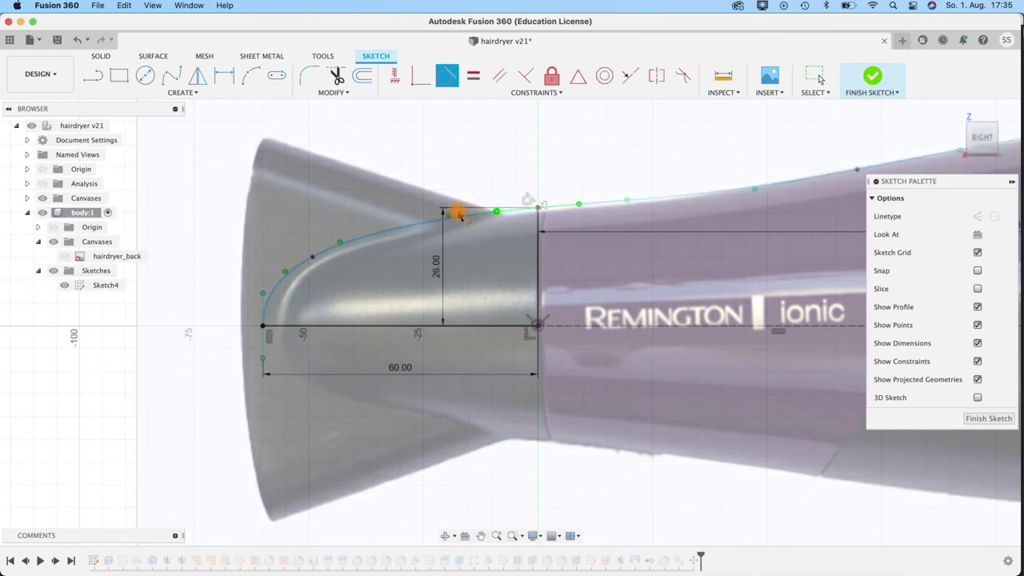
scroll(457, 208, up, 5)
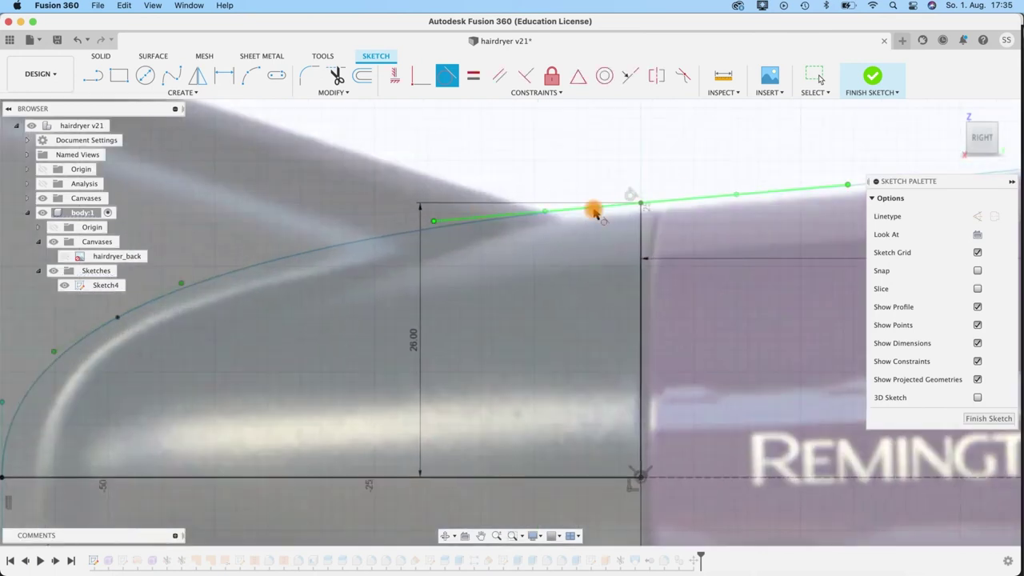
scroll(233, 281, down, 2)
scroll(233, 282, down, 3)
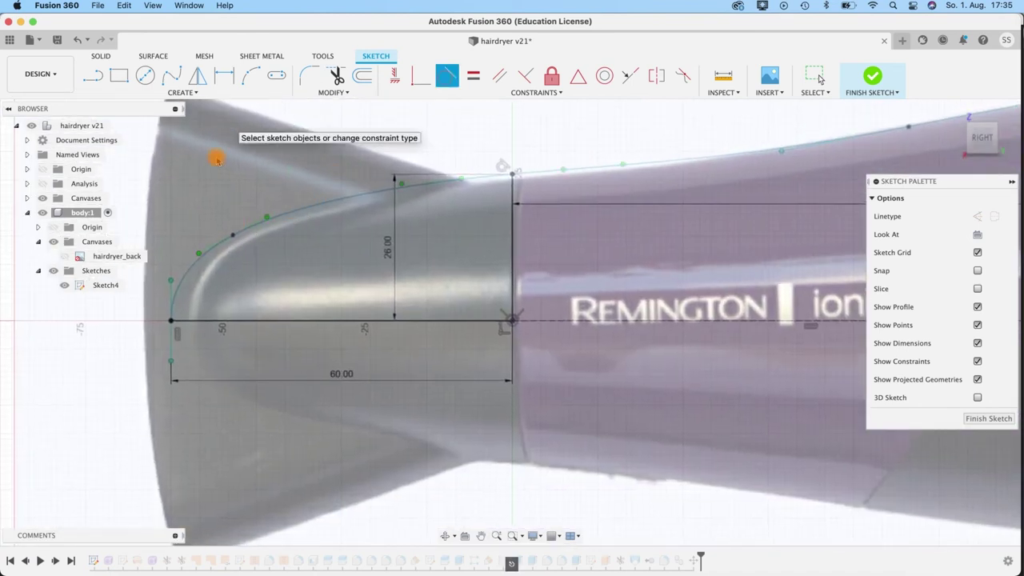
key(Escape)
- Move the nozzle spline's middle fit point to about Y -45.4, Z 15.6 mm and finish the sketch
click(237, 238)
click(232, 237)
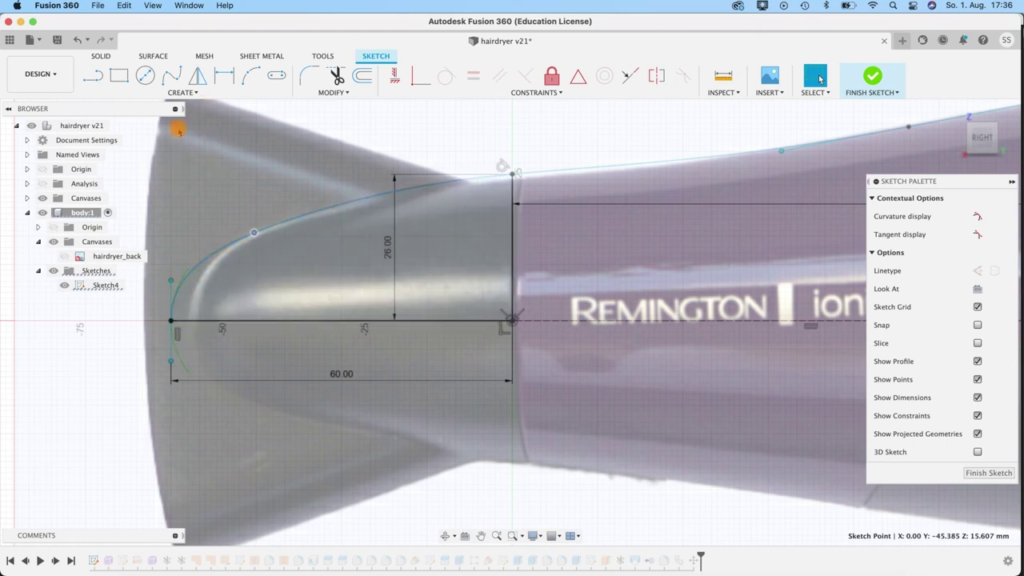
click(507, 197)
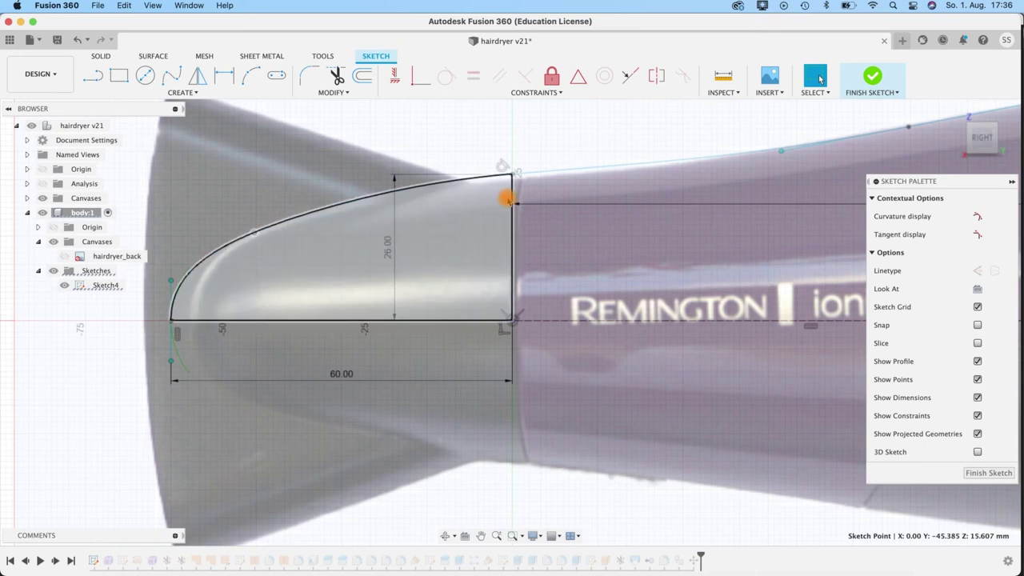
click(873, 77)
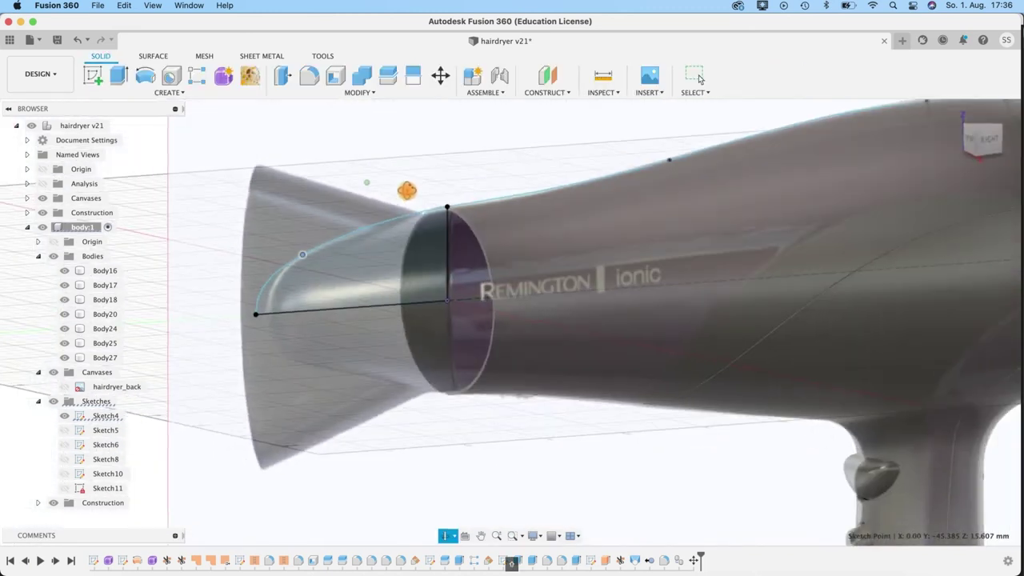
- Revolve the closed nozzle profile 360 degrees around the 60 mm axis line as a new body
shift+middle_drag(407, 190, 420, 191)
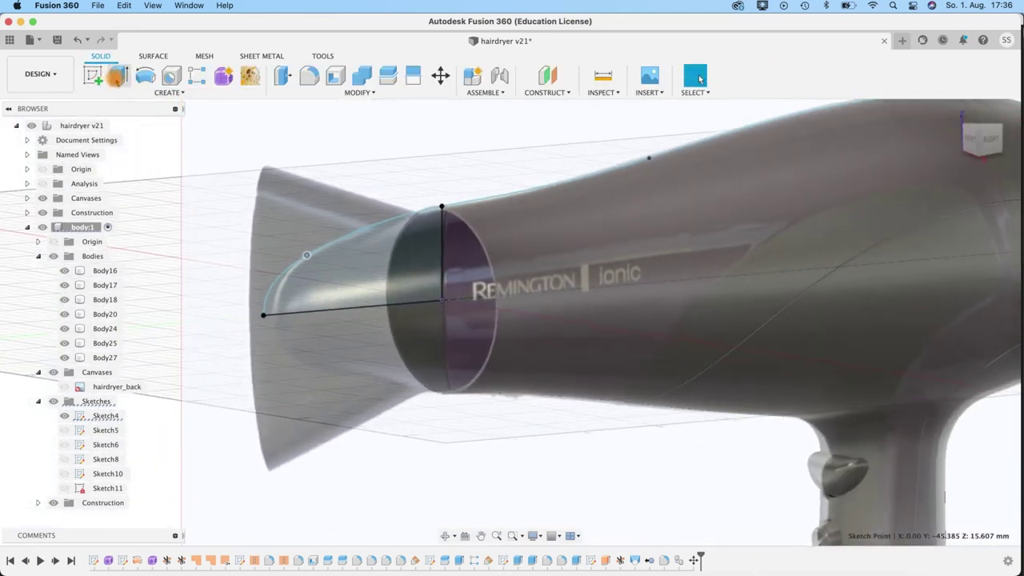
click(145, 76)
shift+middle_drag(335, 202, 307, 290)
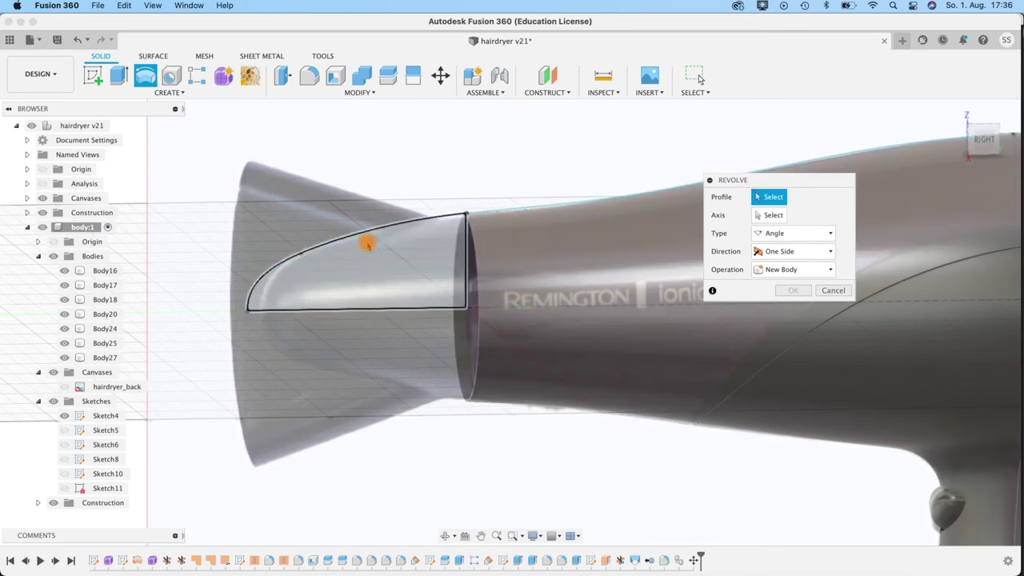
click(368, 256)
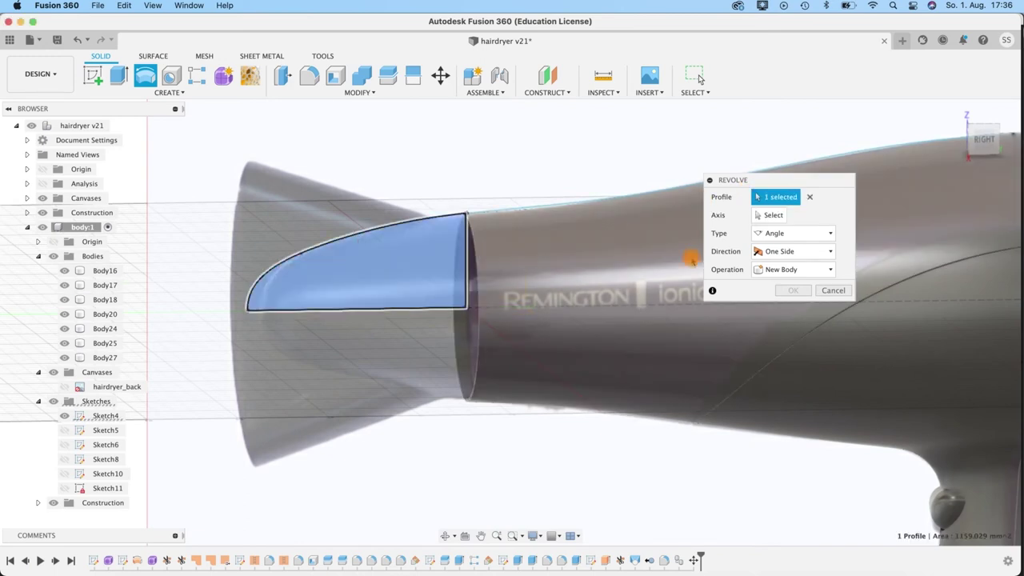
click(358, 314)
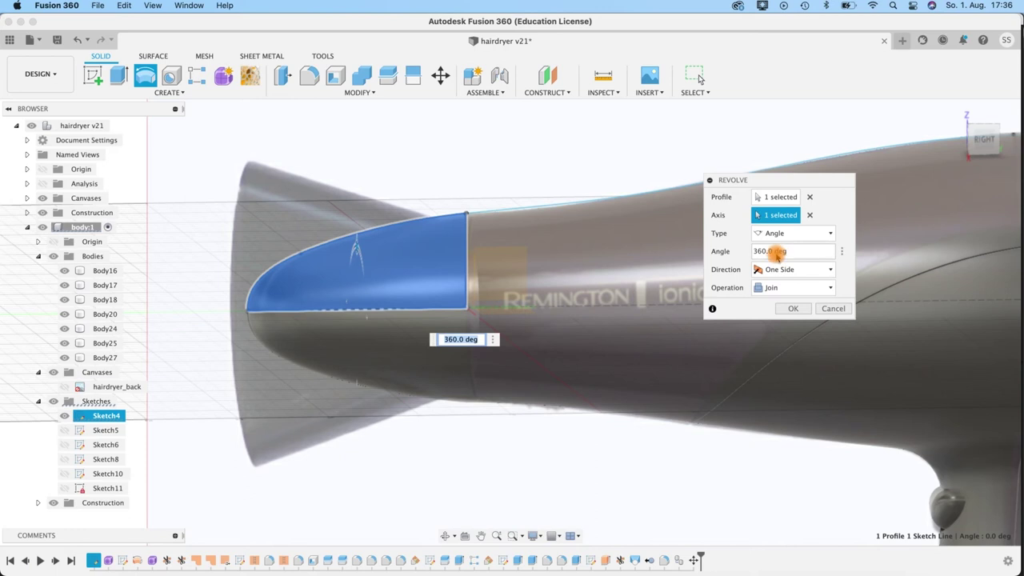
click(771, 288)
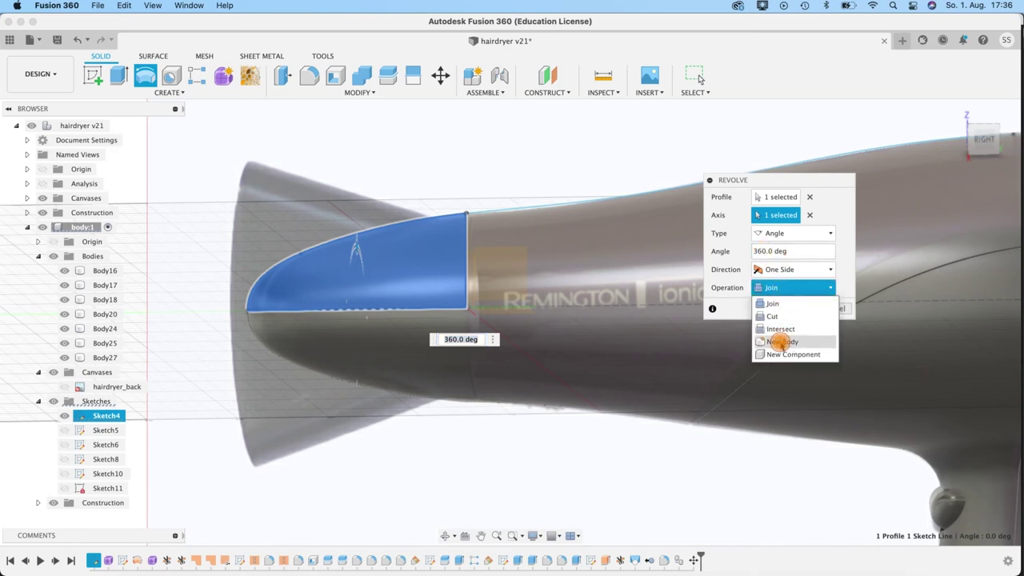
click(780, 342)
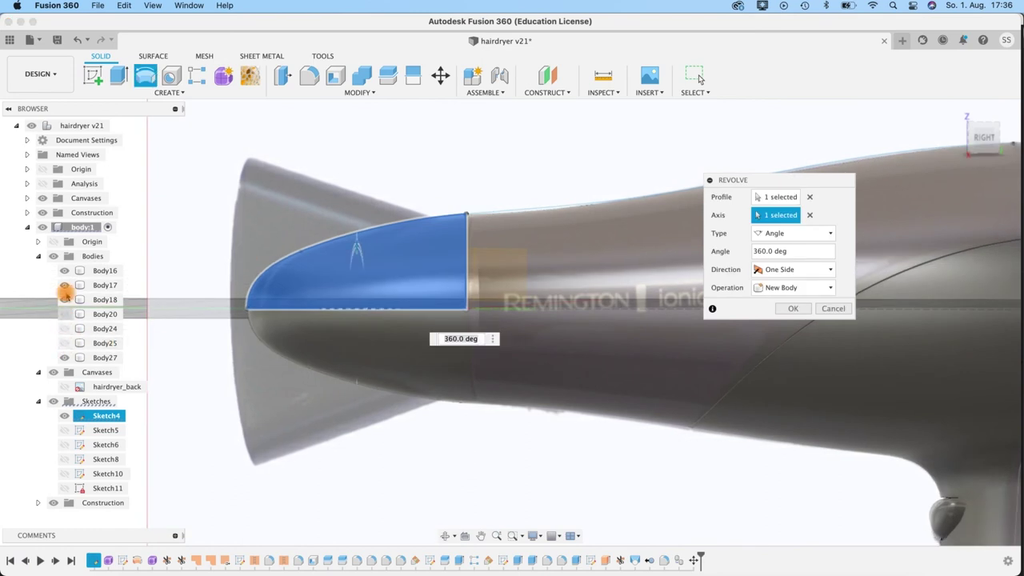
shift+middle_drag(398, 157, 436, 172)
click(793, 309)
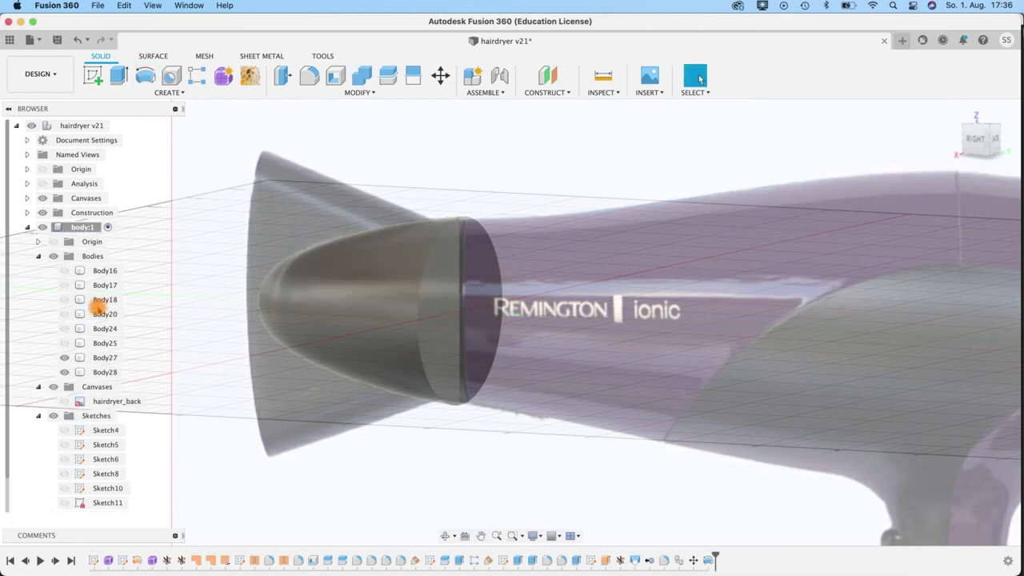
- Create an offset plane at -66 mm from the revolved core's flat circular face, near the nozzle's outlet
shift+middle_drag(327, 208, 422, 170)
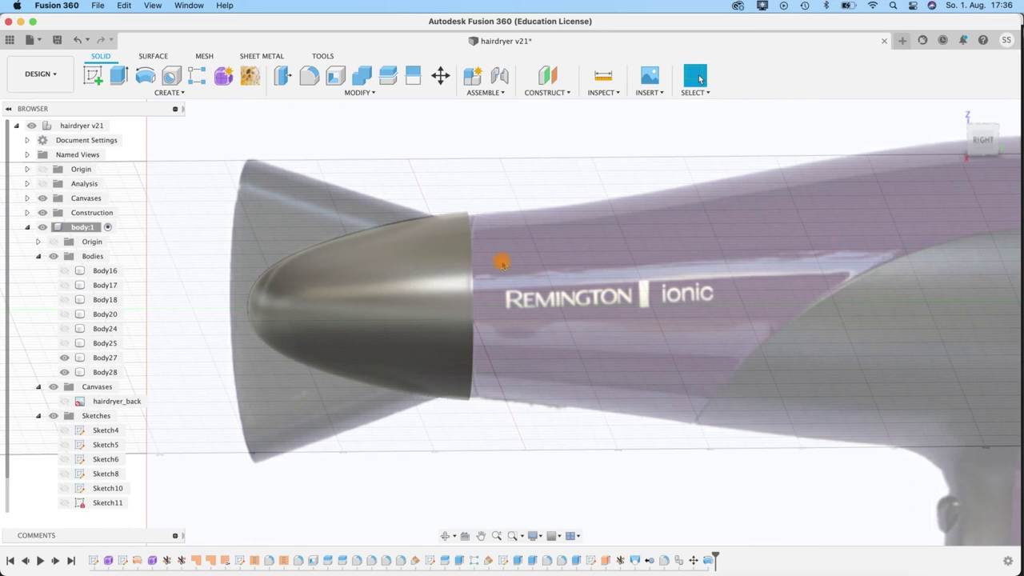
shift+middle_drag(453, 178, 453, 229)
click(453, 275)
shift+middle_drag(438, 190, 460, 191)
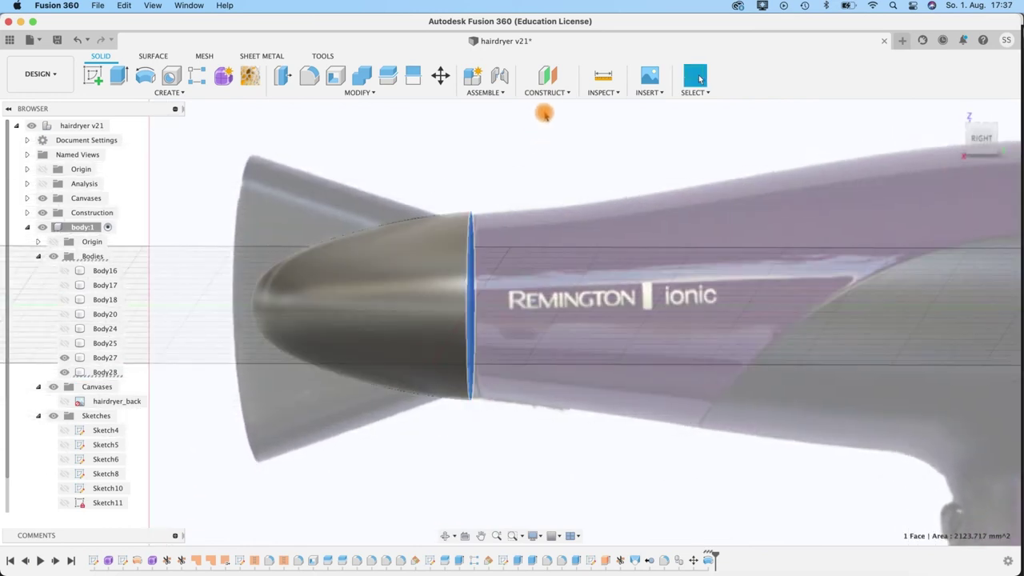
shift+middle_drag(502, 142, 483, 141)
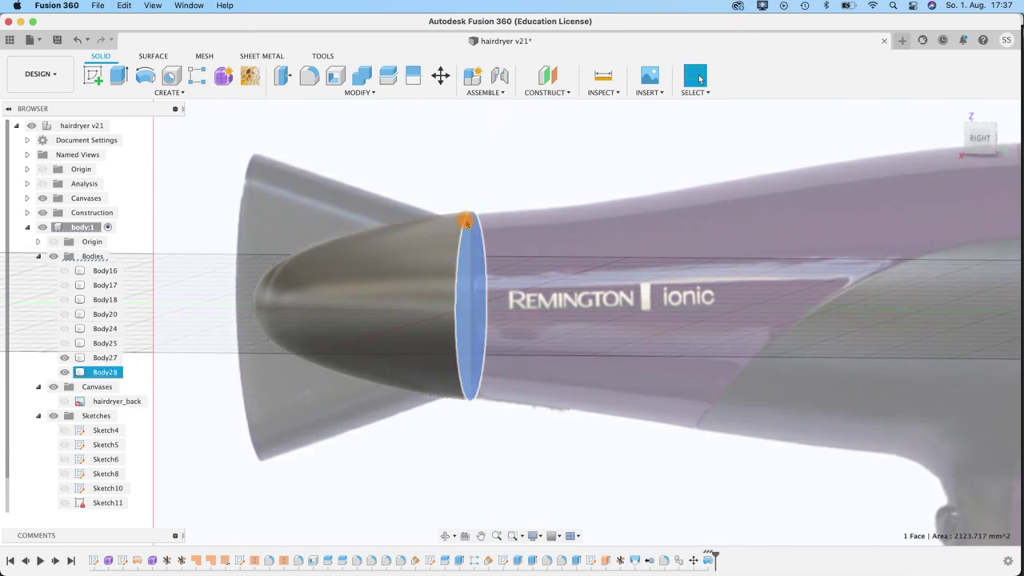
click(538, 92)
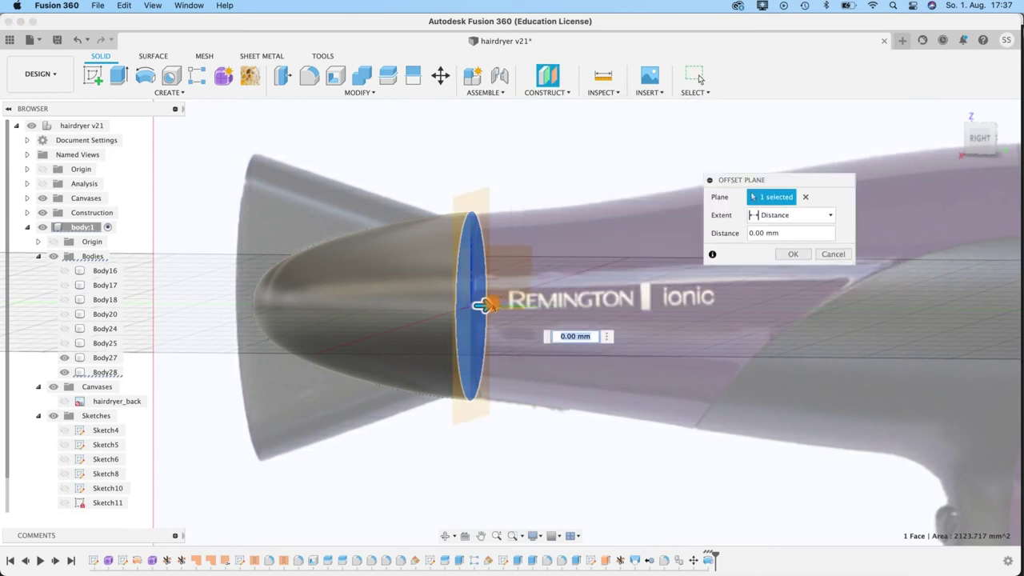
drag(387, 296, 203, 305)
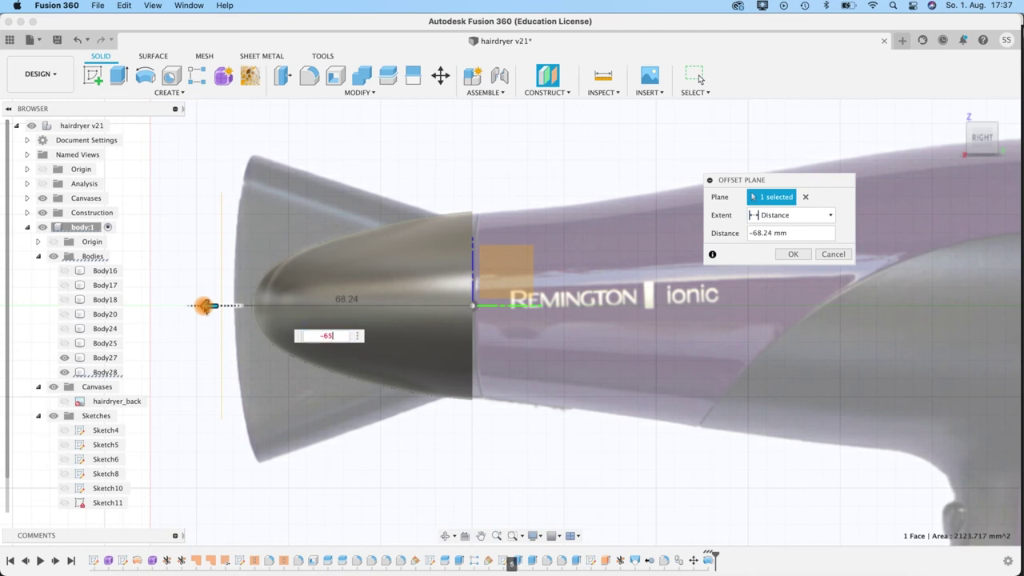
key(Return)
text(6)
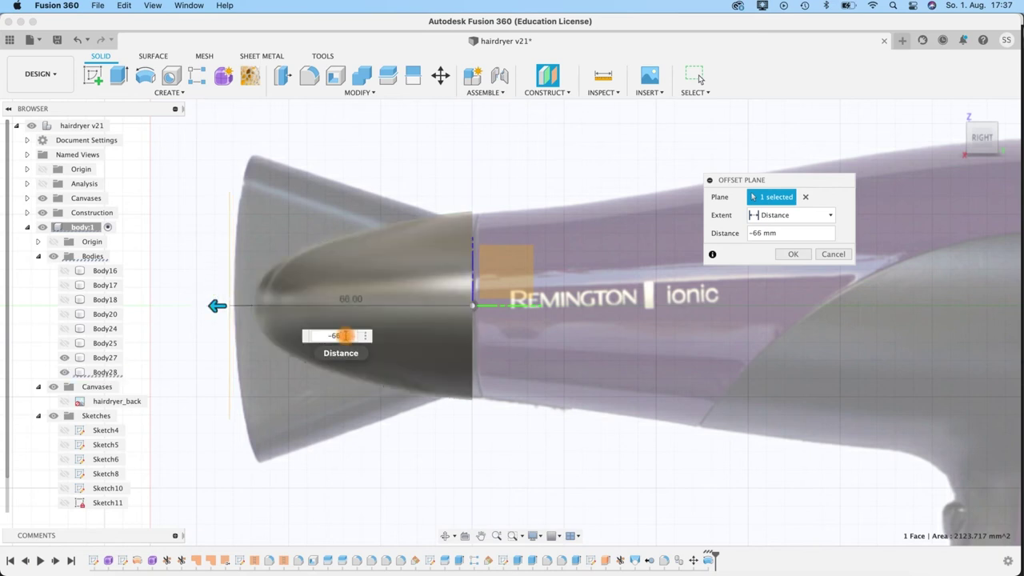
key(Return)
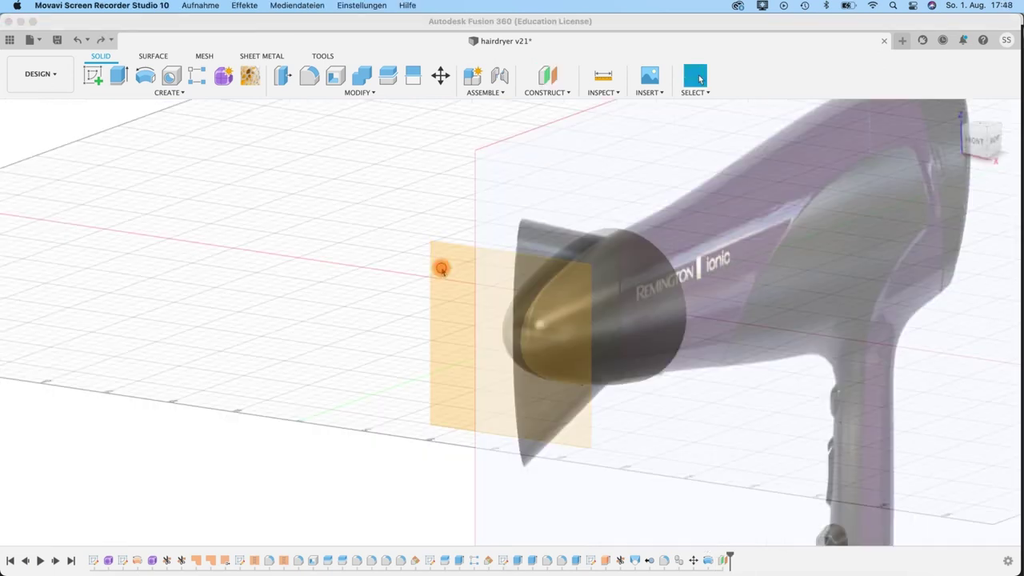
- Create a new sketch on the offset plane in front of the nozzle core
click(441, 269)
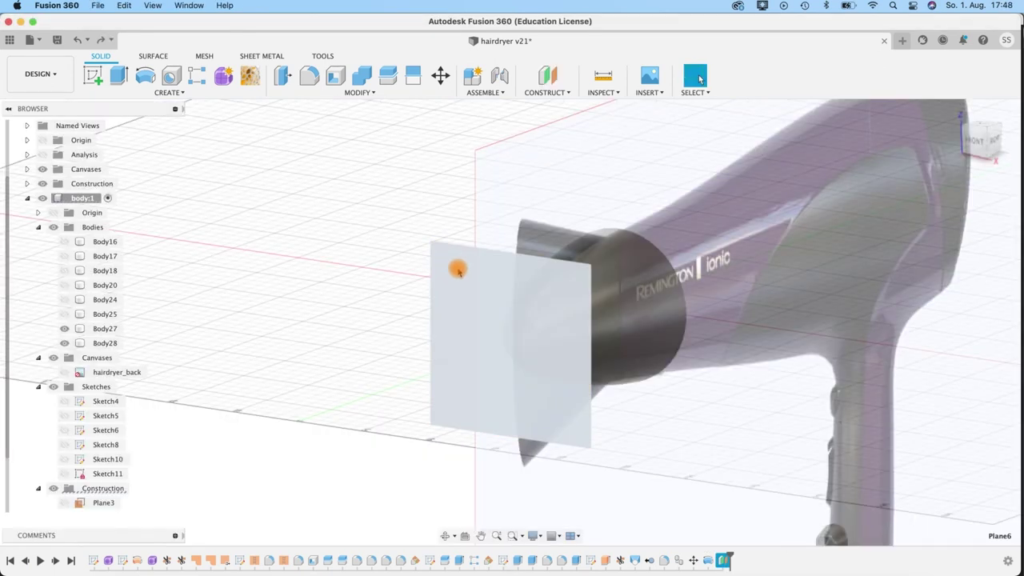
right_click(458, 270)
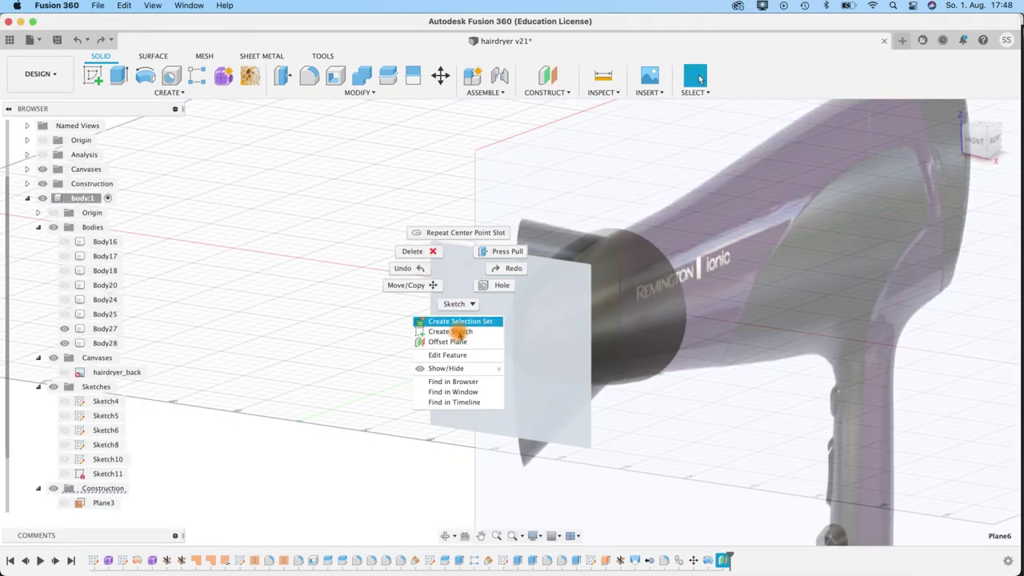
click(458, 334)
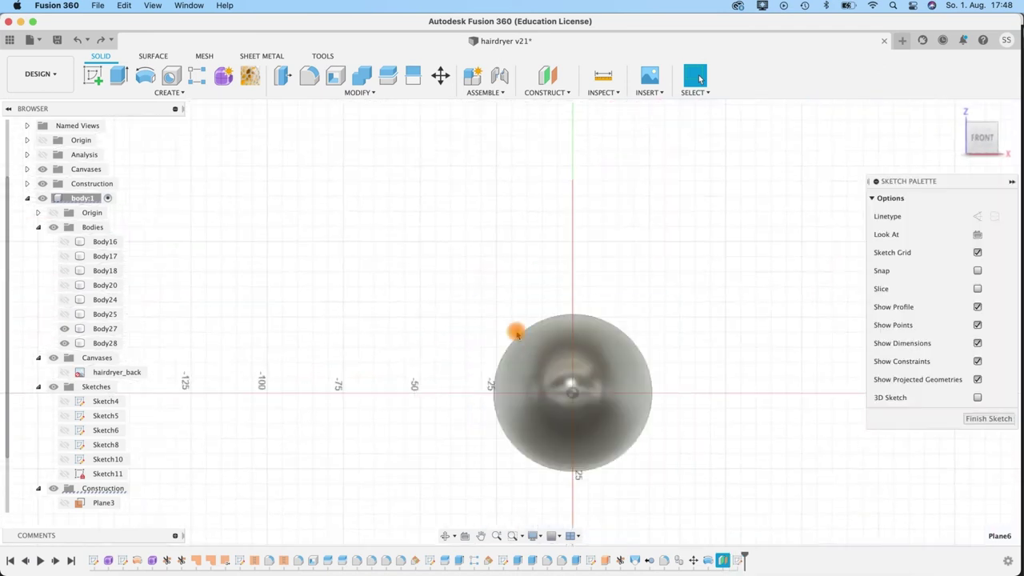
- Draw a vertical center point slot on the sketch origin with 35 mm from center to arc center and 21 mm width
click(163, 93)
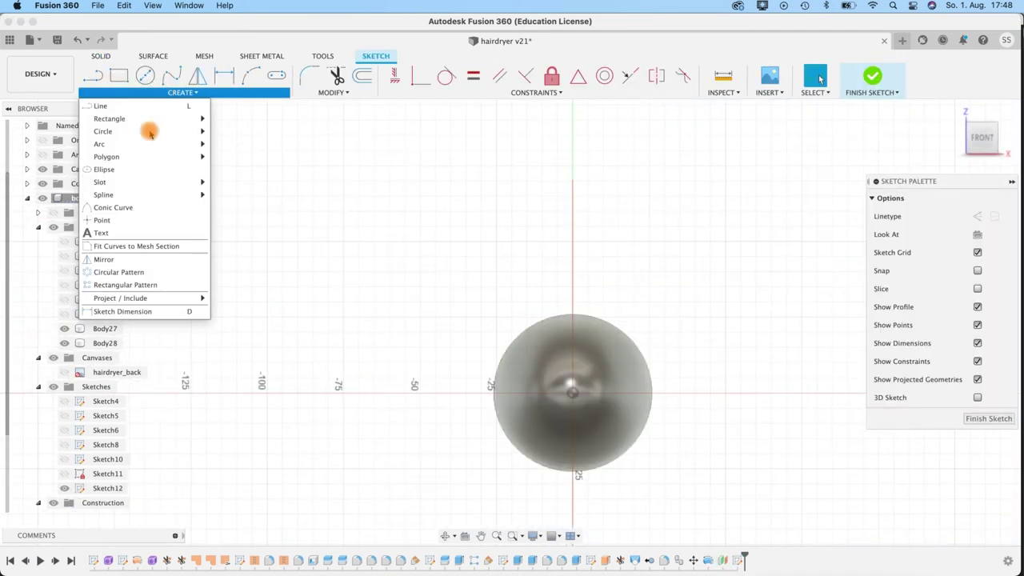
mouse_move(157, 196)
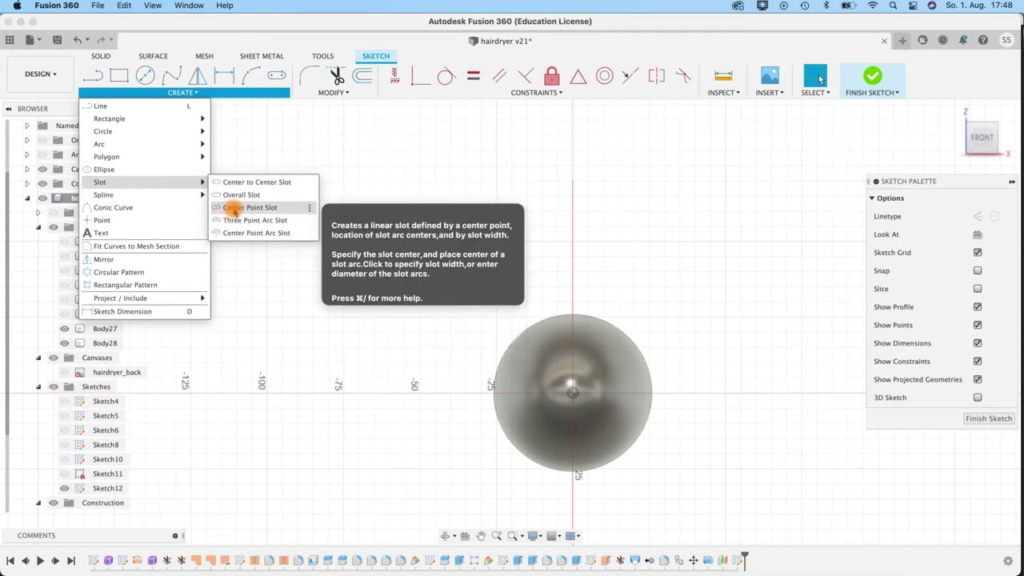
click(233, 208)
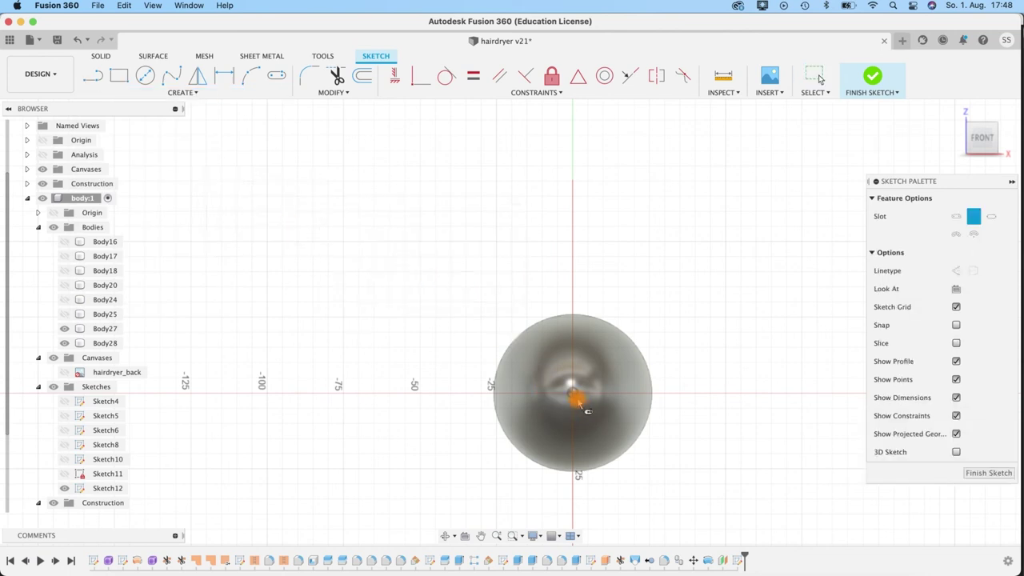
scroll(576, 398, up, 5)
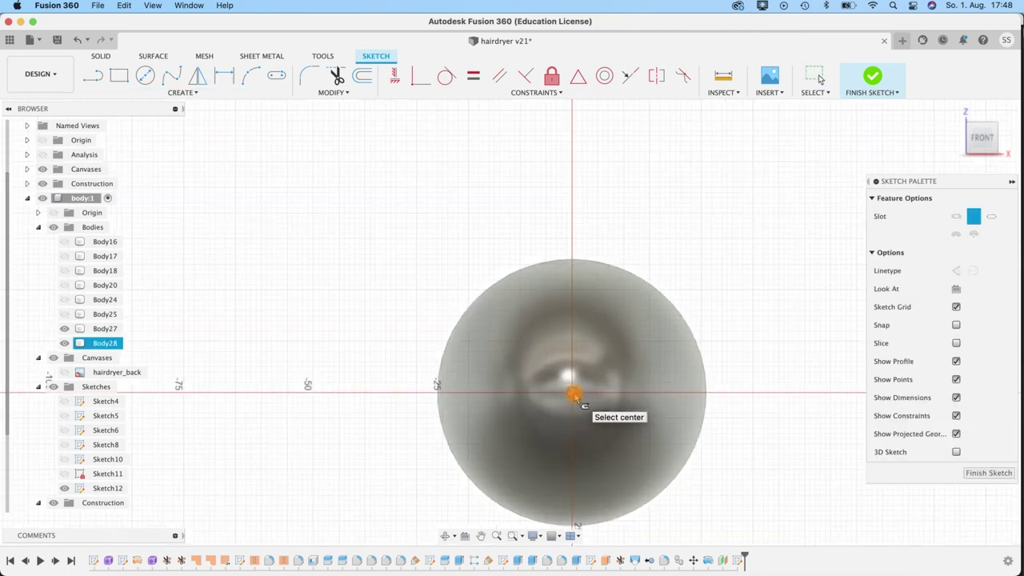
scroll(576, 398, down, 2)
click(574, 393)
middle_drag(679, 470, 609, 303)
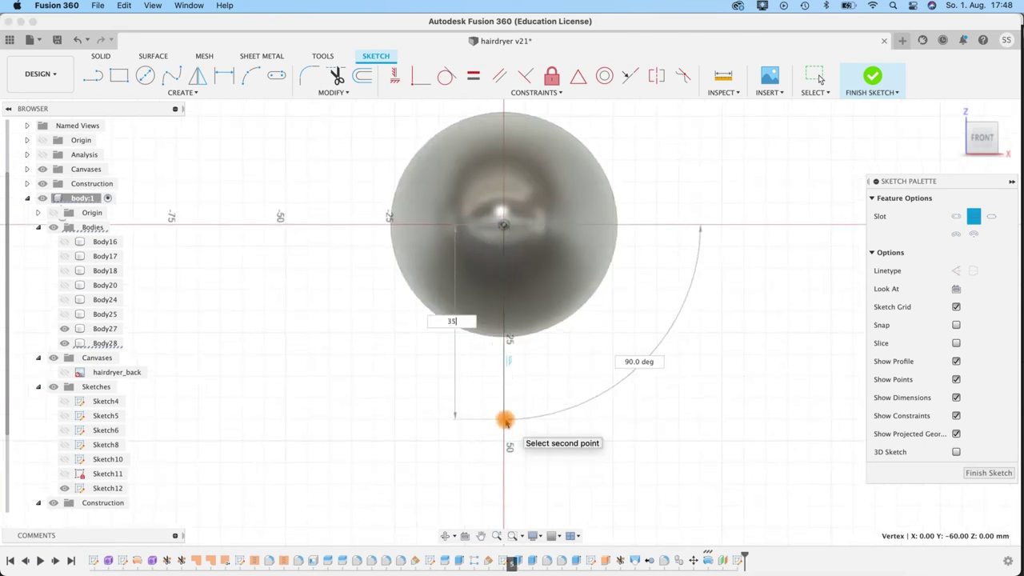
key(Tab)
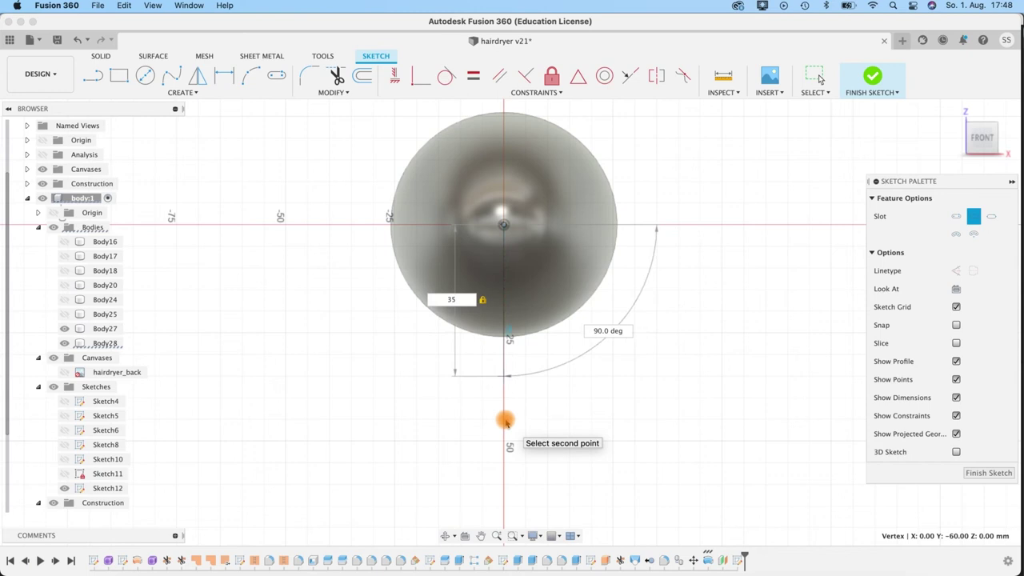
click(505, 419)
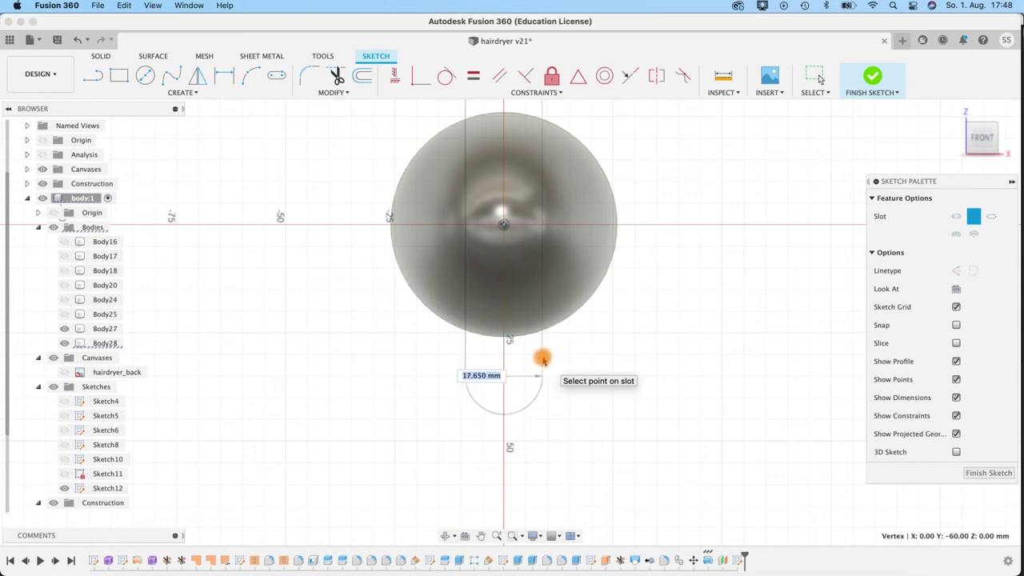
key(Tab)
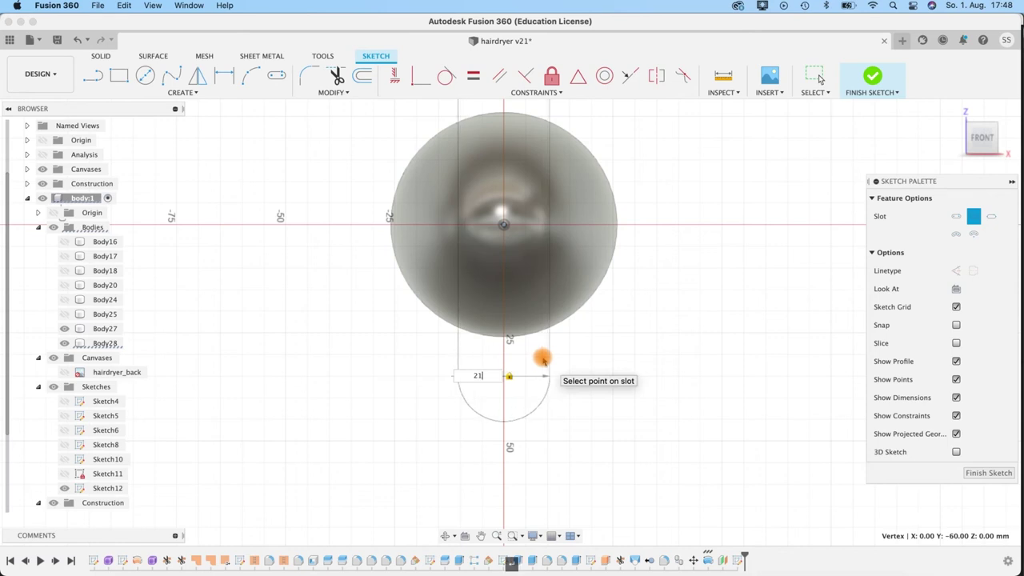
key(Return)
- Finish the outlet slot sketch and start a new sketch on the revolved core's flat circular face
mouse_move(615, 359)
shift+middle_down()
mouse_move(531, 386)
mouse_move(606, 368)
mouse_move(590, 485)
mouse_move(550, 445)
mouse_move(575, 443)
mouse_move(514, 441)
mouse_move(523, 448)
mouse_move(486, 434)
shift+middle_up()
scroll(550, 445, up, 3)
scroll(552, 445, down, 4)
click(645, 360)
click(616, 358)
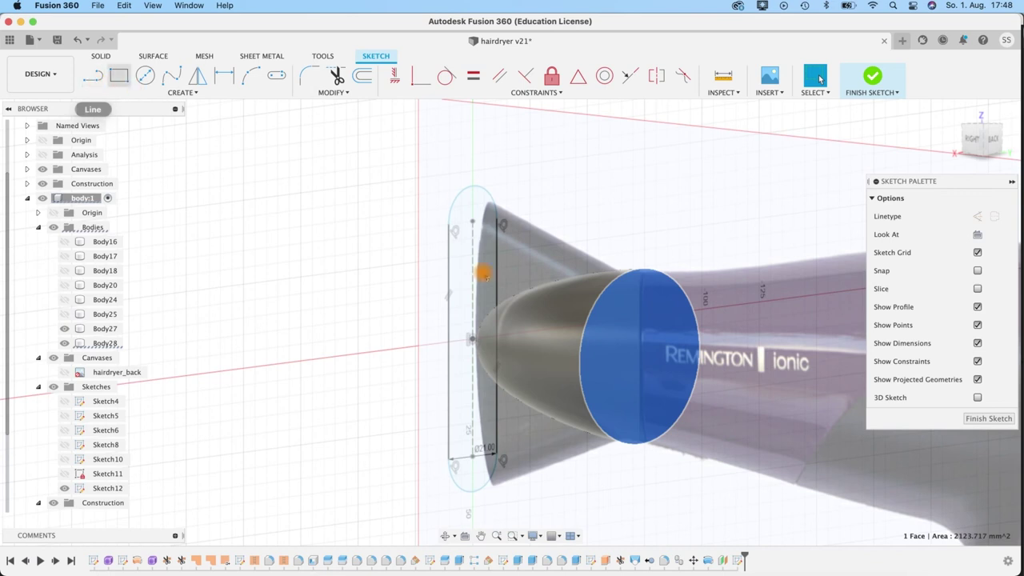
right_click(624, 342)
click(612, 406)
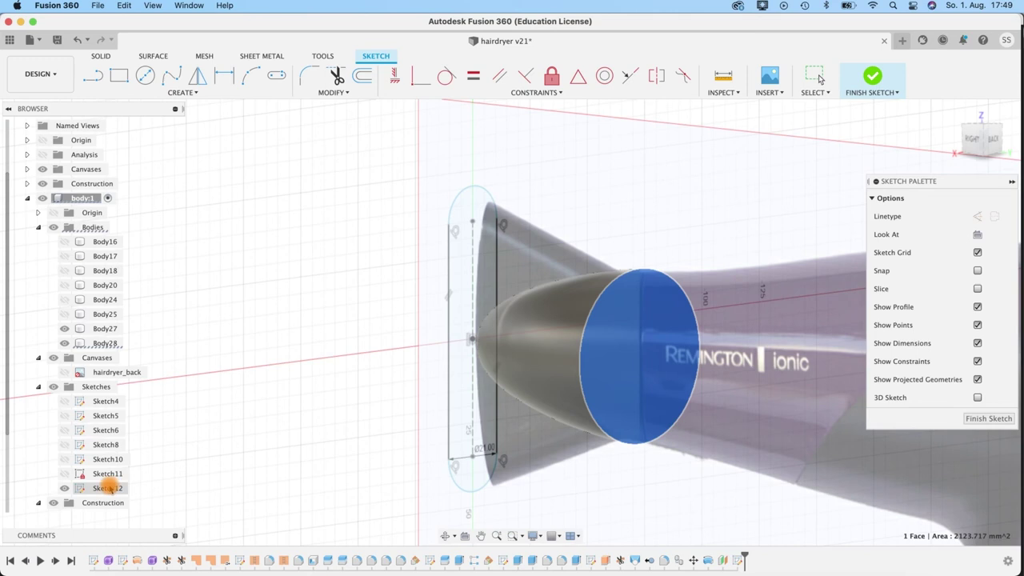
click(870, 76)
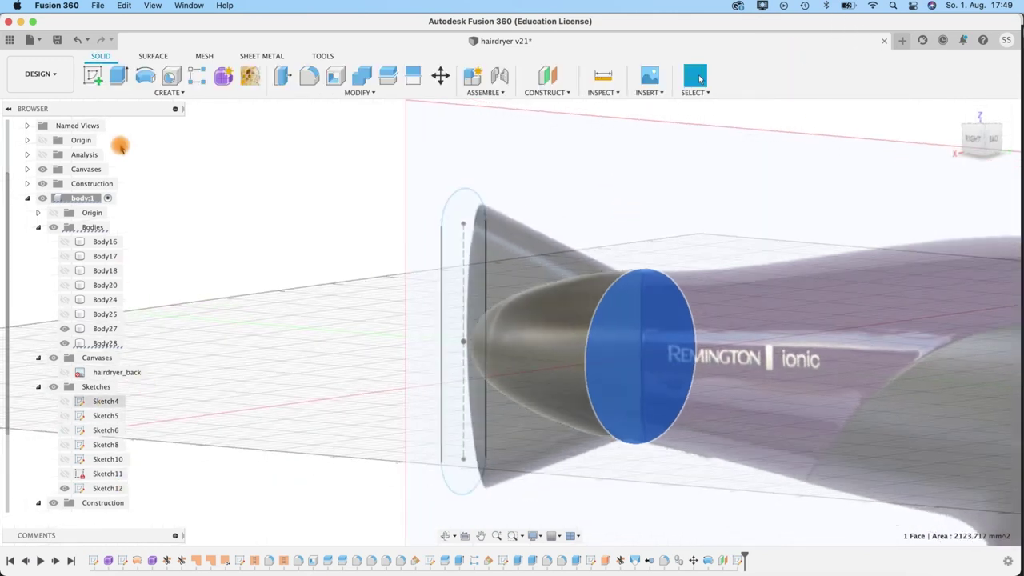
click(92, 74)
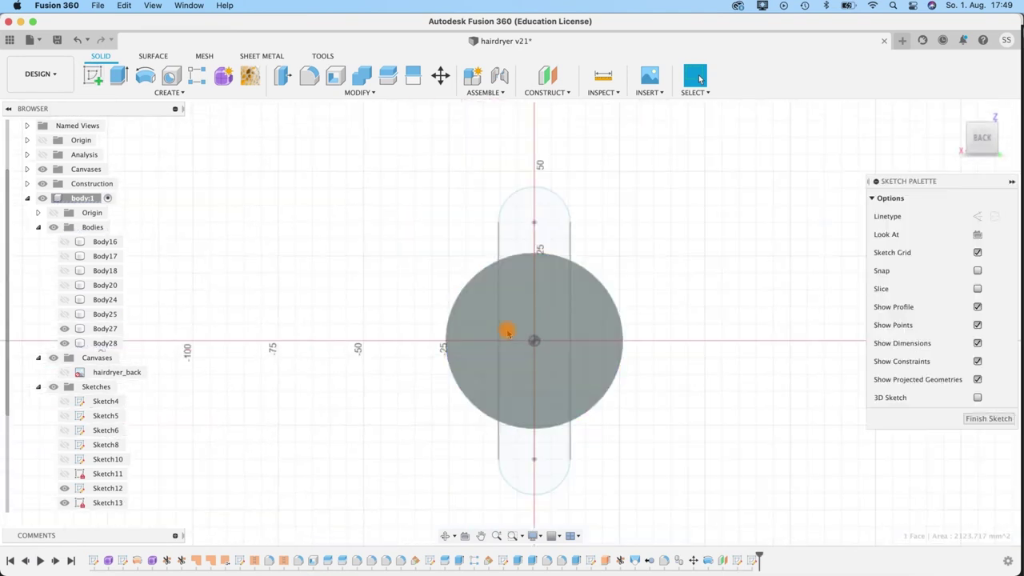
click(584, 372)
scroll(585, 373, up, 3)
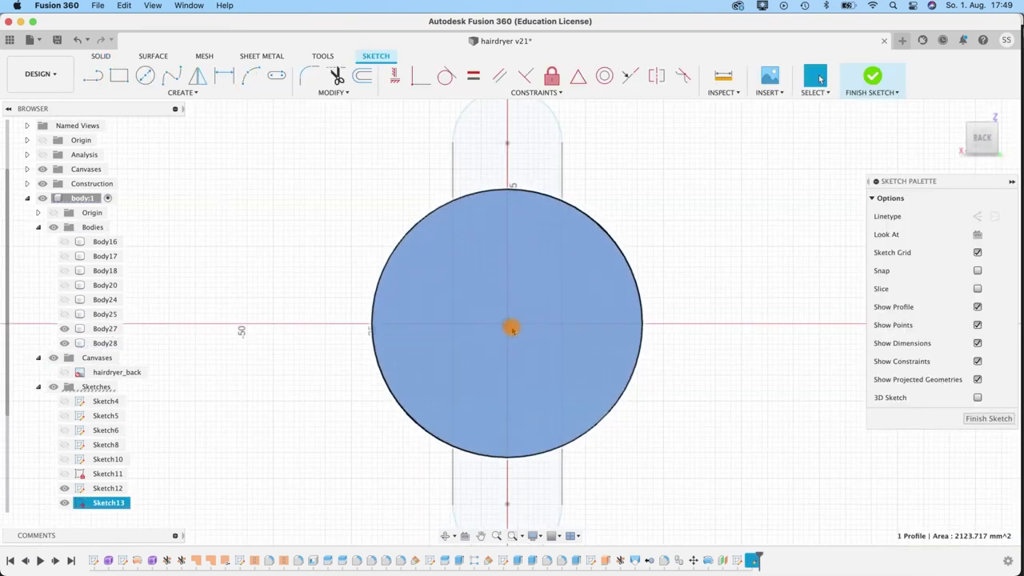
- Draw a vertical center point slot at the circular face's center, 15 mm to the arc center and 21 mm wide
click(134, 92)
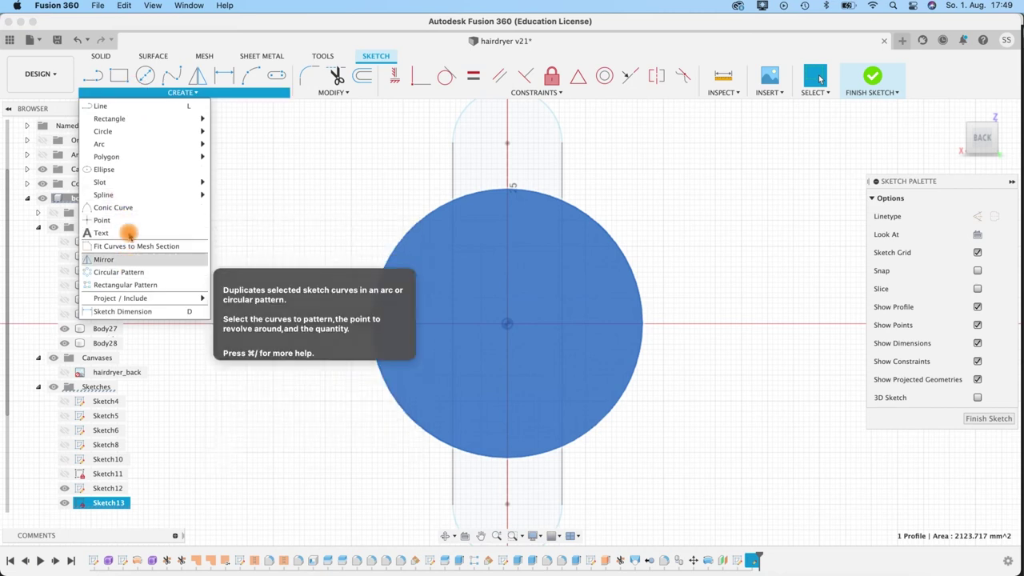
mouse_move(140, 193)
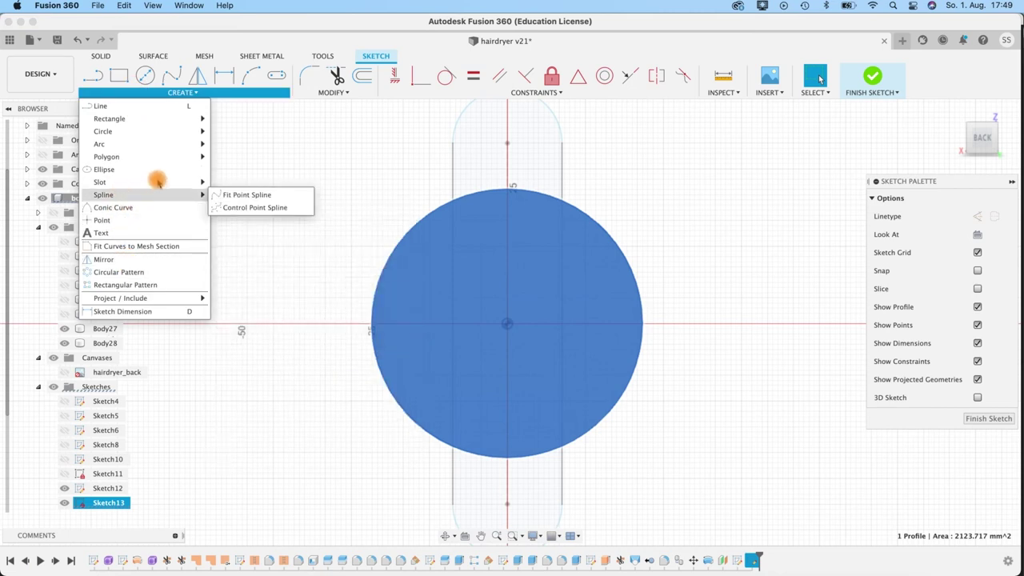
mouse_move(200, 183)
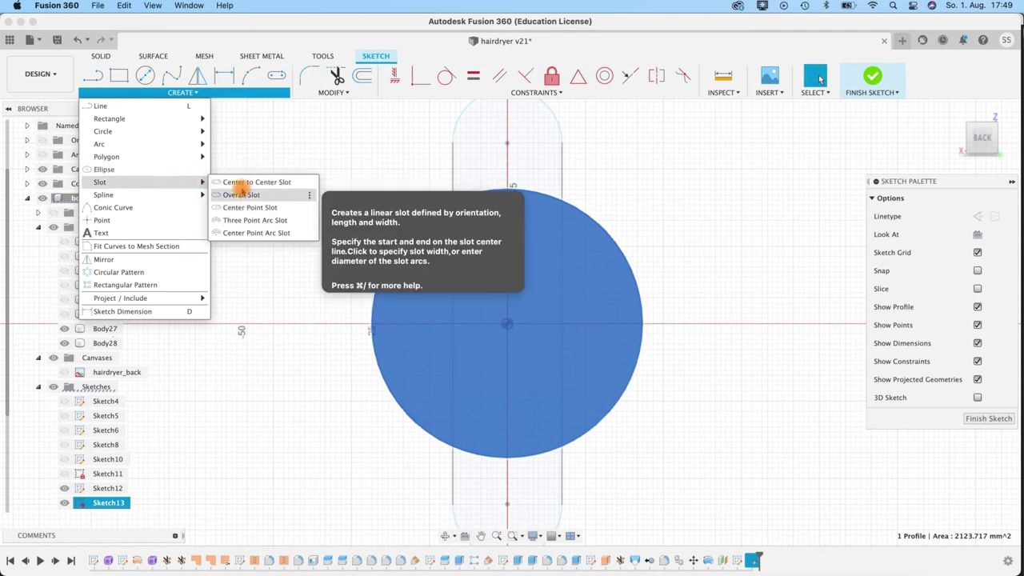
click(248, 207)
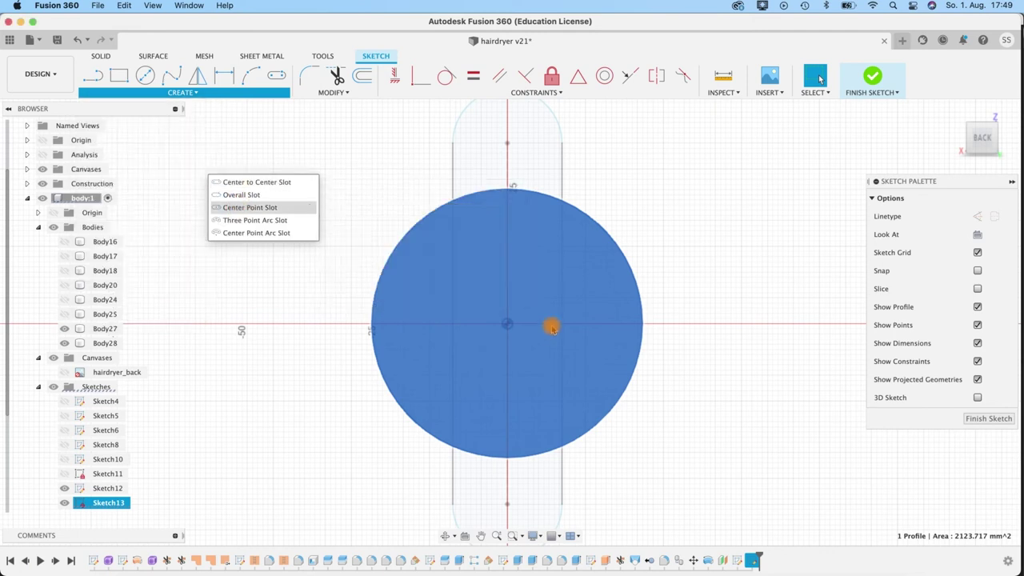
click(508, 324)
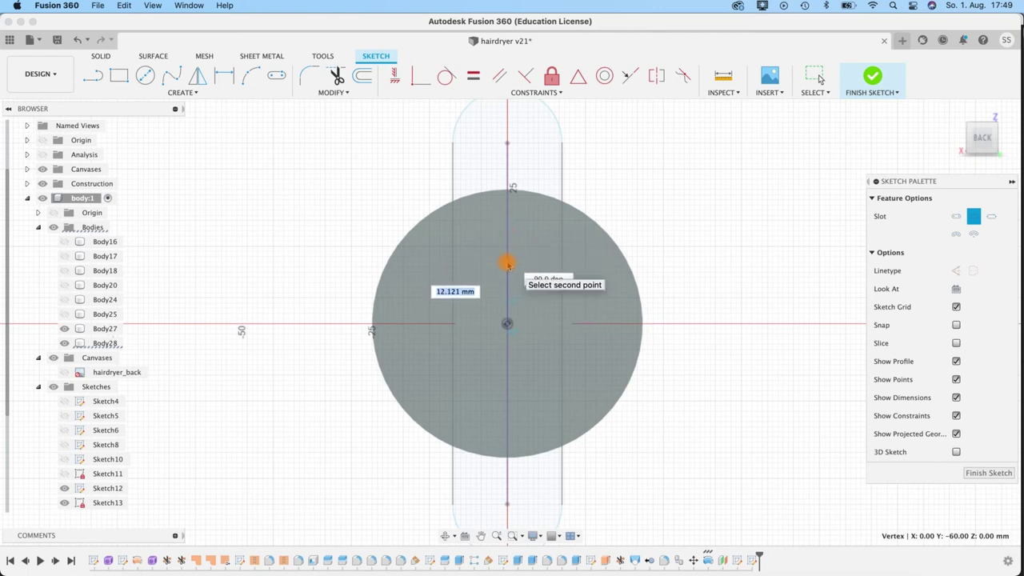
key(Tab)
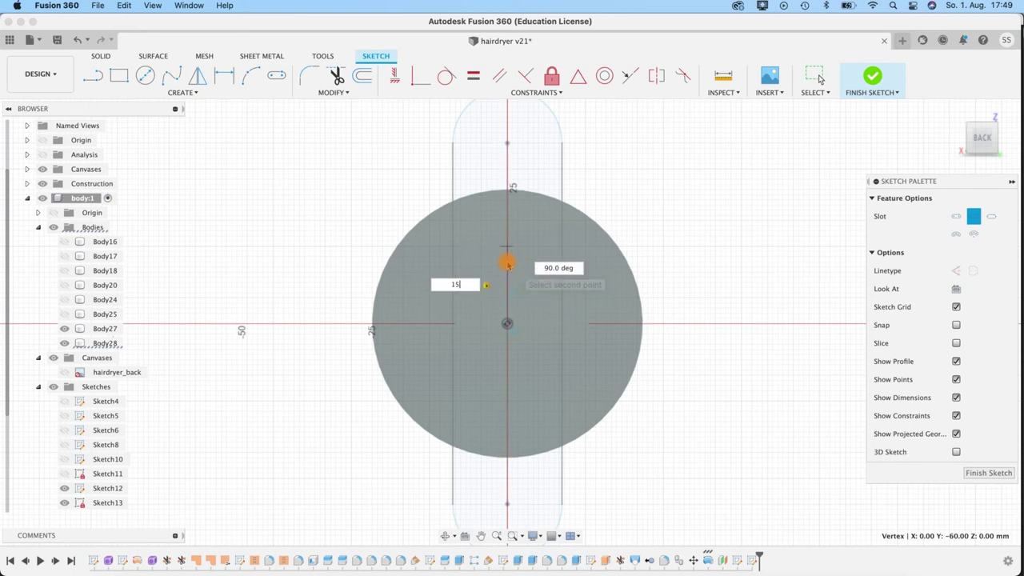
key(Return)
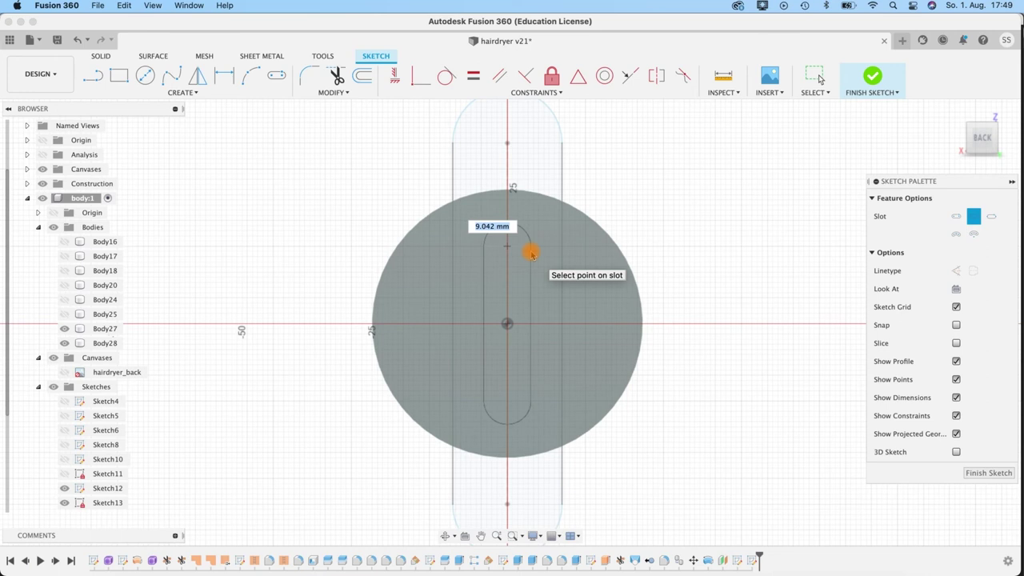
text(21)
key(Tab)
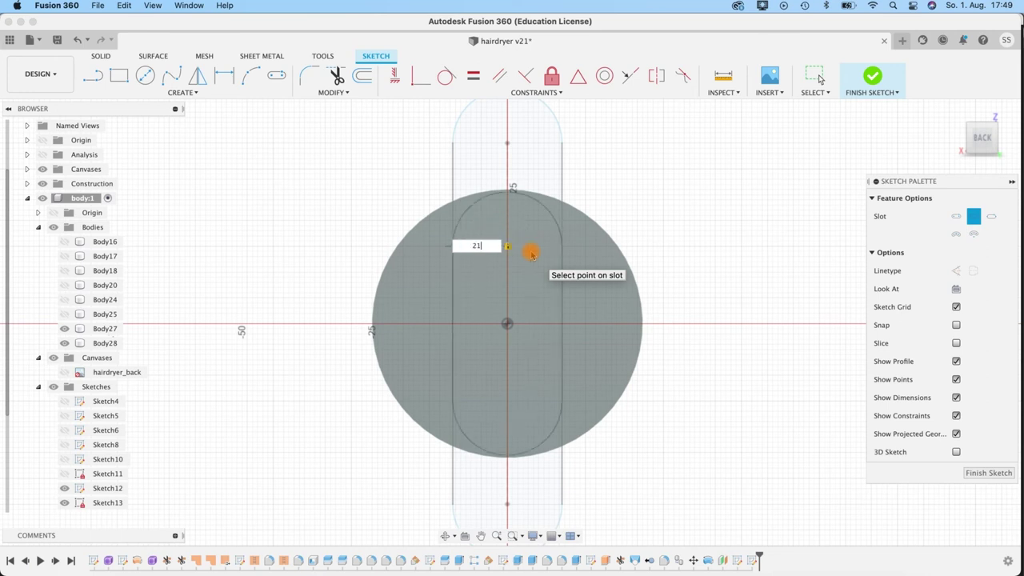
key(Return)
- Set the center-to-arc distance of the slot on the circular face to 10 mm, finish the sketch and hide the revolved core
mouse_move(654, 272)
shift+middle_down()
mouse_move(767, 267)
mouse_move(715, 291)
mouse_move(713, 278)
mouse_move(690, 274)
shift+middle_up()
key(Escape)
double_click(476, 331)
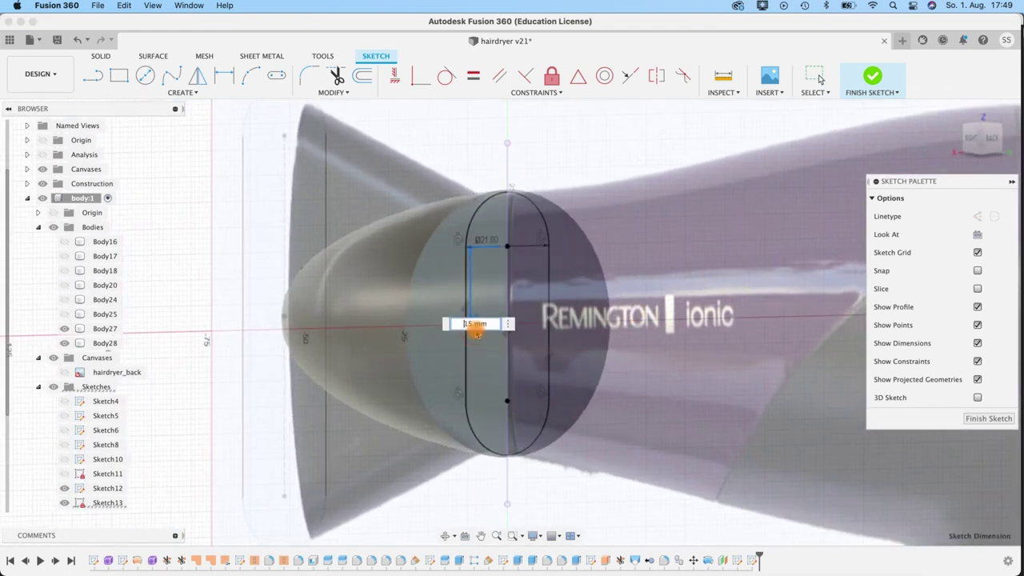
text(10)
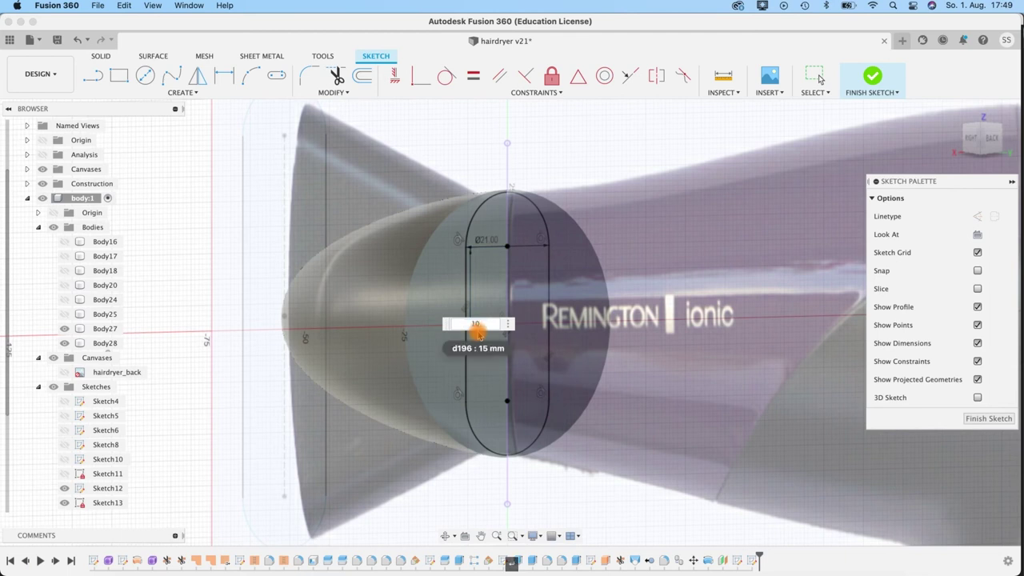
key(Return)
mouse_move(526, 206)
shift+middle_down()
mouse_move(496, 176)
mouse_move(518, 176)
mouse_move(451, 171)
mouse_move(489, 183)
shift+middle_up()
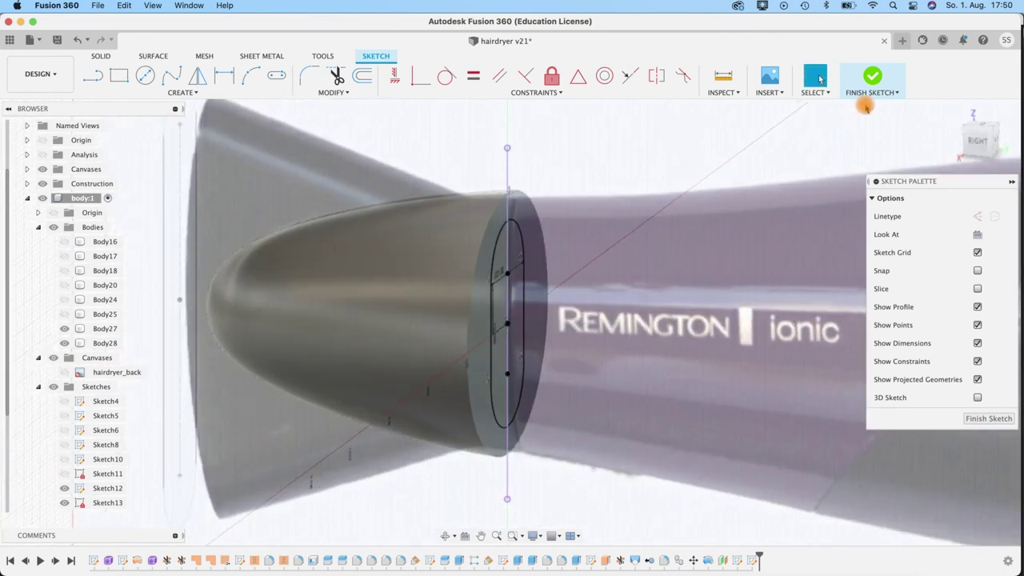
middle_drag(462, 152, 640, 170)
mouse_move(543, 199)
shift+middle_down()
mouse_move(557, 195)
mouse_move(549, 187)
mouse_move(512, 222)
shift+middle_up()
scroll(512, 222, down, 2)
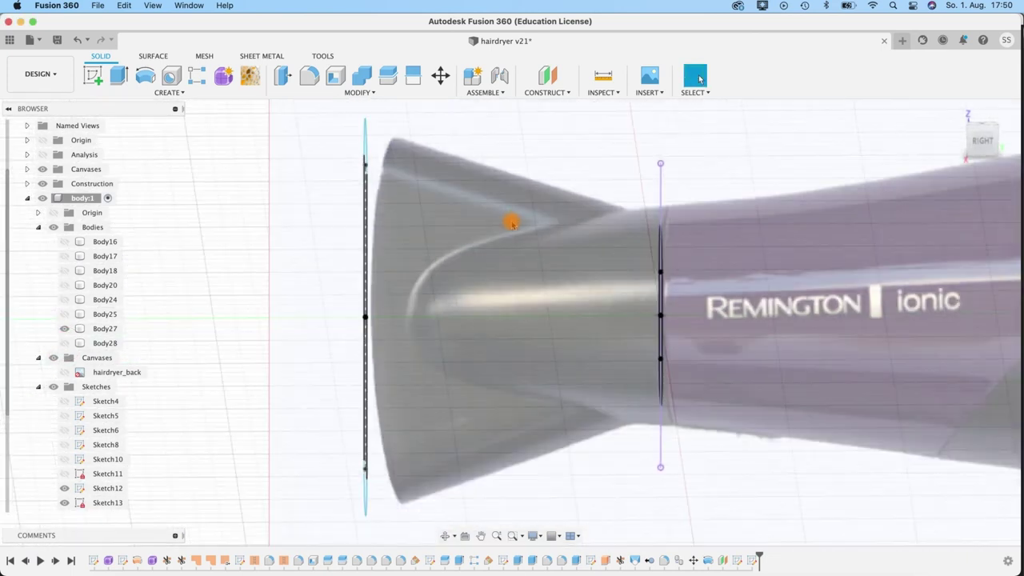
scroll(512, 223, down, 2)
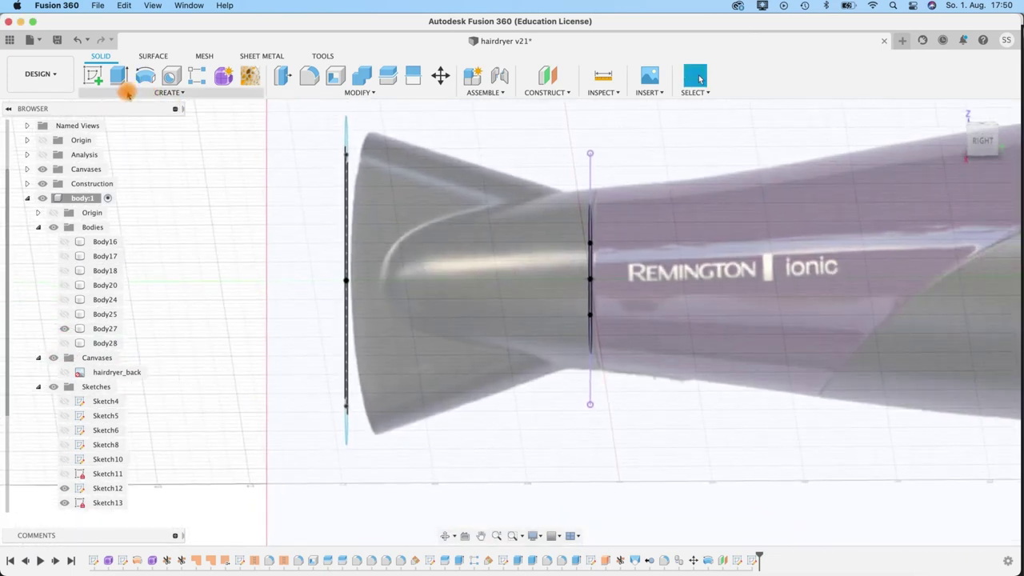
- Loft from the large outlet slot profile to the smaller slot profile at the nozzle's rear as a new body
click(126, 93)
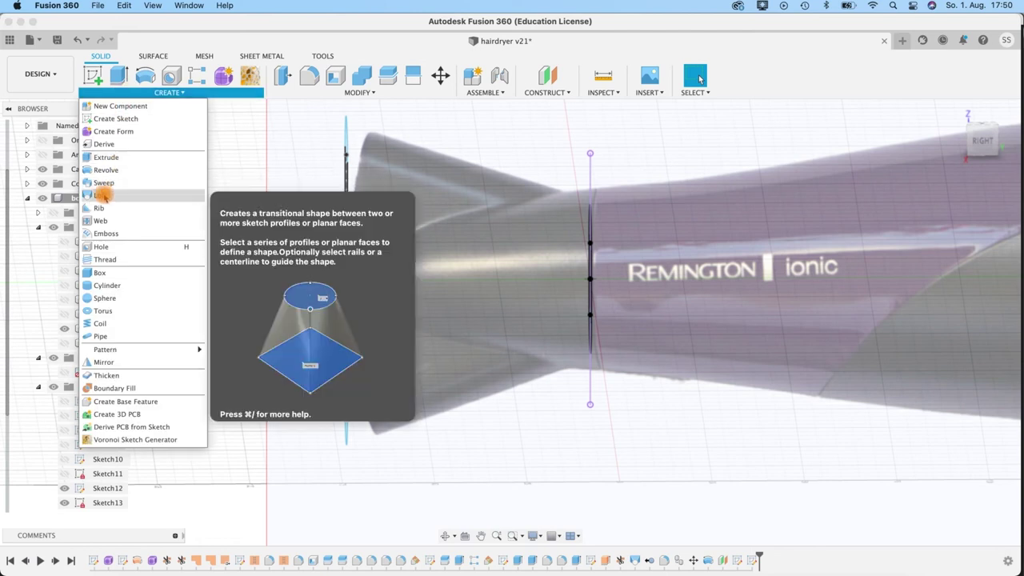
click(101, 194)
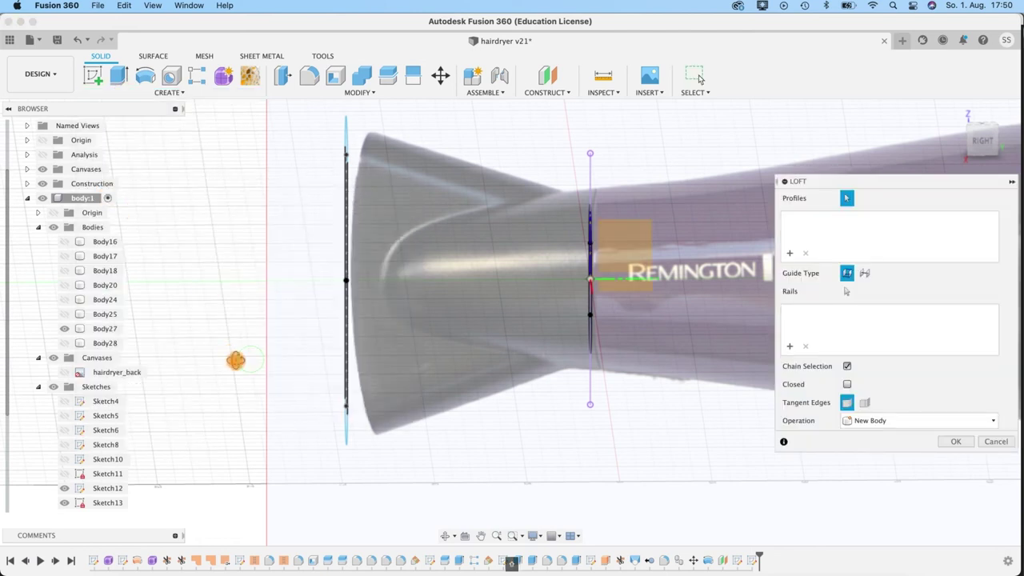
shift+middle_drag(229, 349, 279, 265)
click(338, 201)
shift+middle_drag(338, 202, 520, 246)
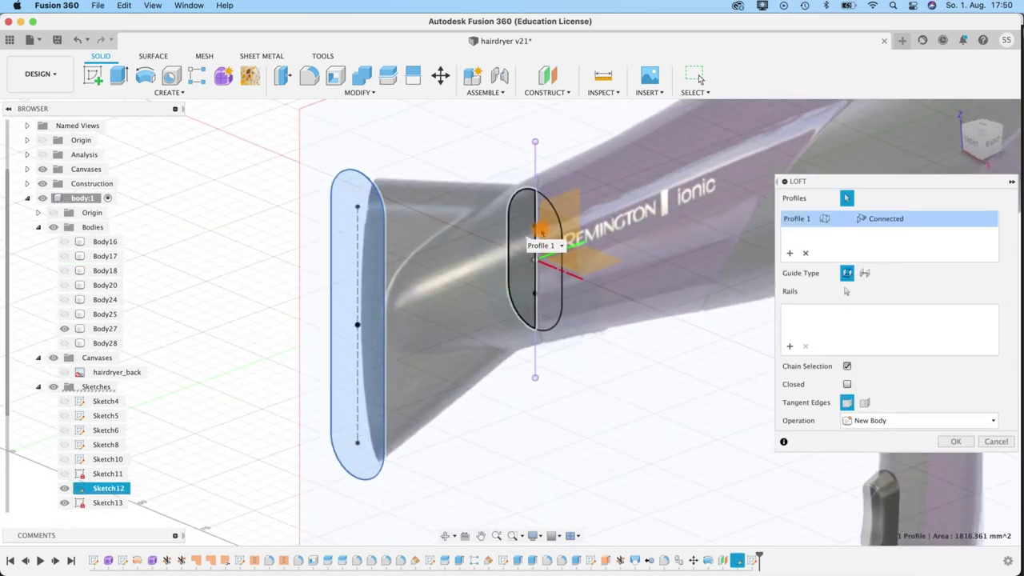
click(540, 239)
shift+middle_drag(492, 446, 481, 407)
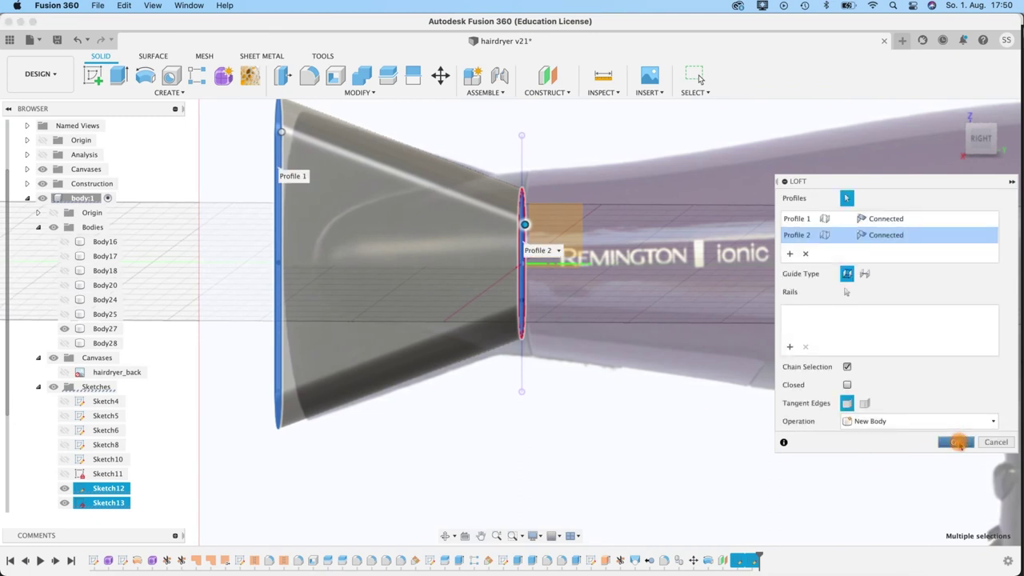
click(957, 442)
- Show the revolved core body again alongside the lofted nozzle body
scroll(636, 410, up, 2)
shift+middle_drag(636, 409, 528, 412)
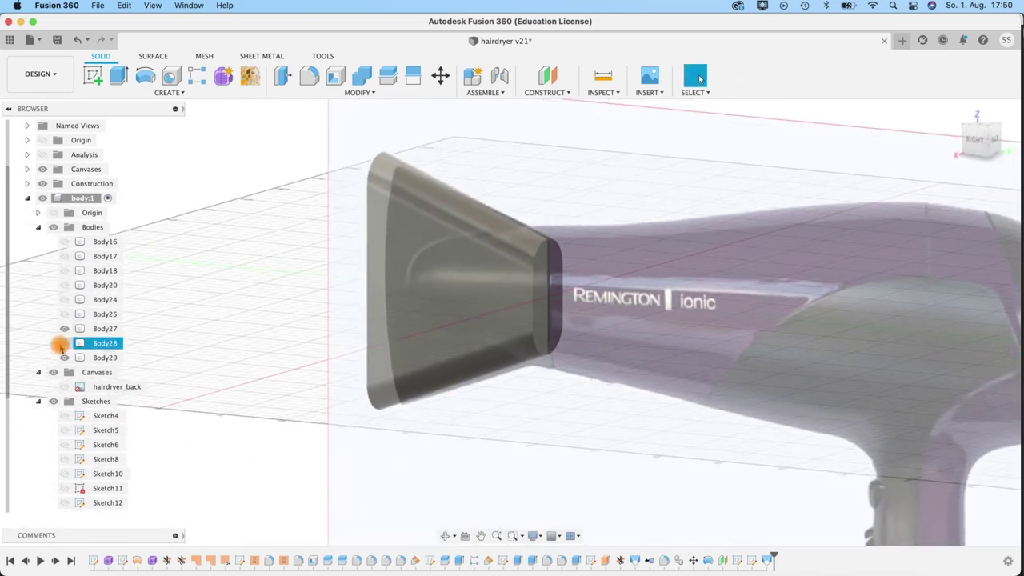
click(64, 343)
click(105, 357)
mouse_move(502, 365)
shift+middle_down()
mouse_move(521, 381)
mouse_move(498, 357)
mouse_move(523, 334)
mouse_move(541, 363)
mouse_move(508, 347)
mouse_move(530, 361)
shift+middle_up()
click(398, 163)
click(399, 165)
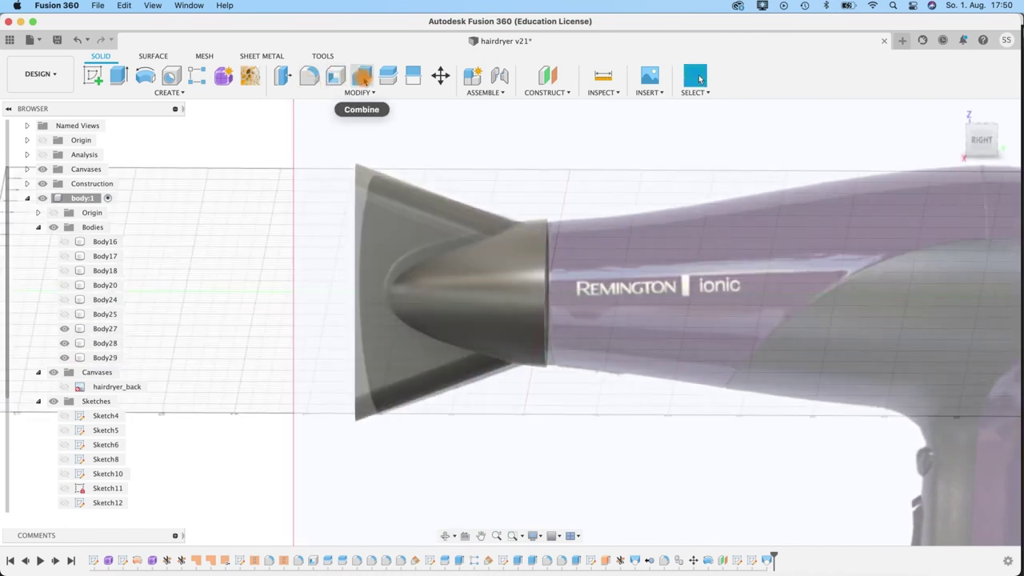
- Combine the lofted nozzle body as target with the revolved core as tool body, using the Join operation
click(361, 76)
click(424, 226)
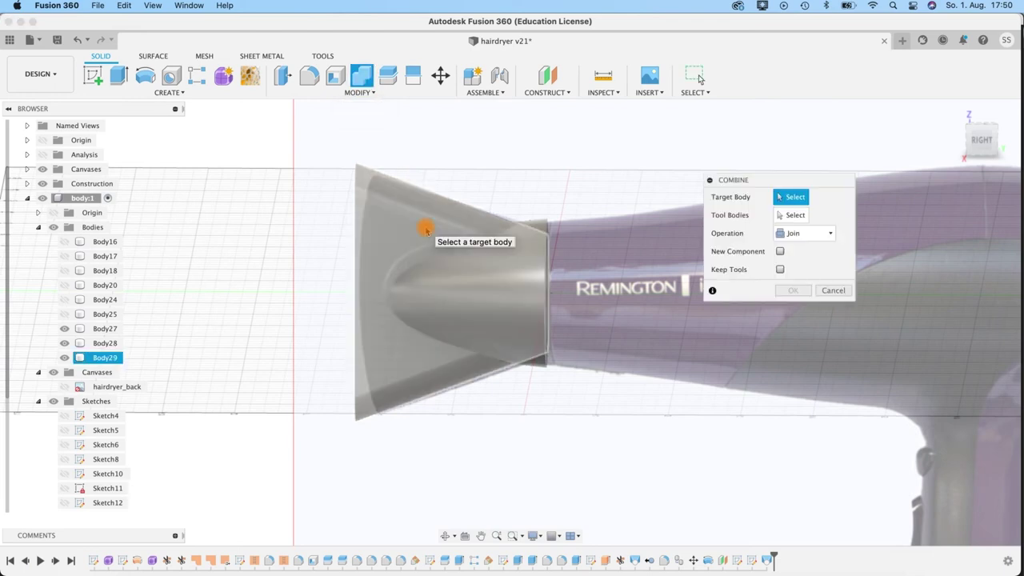
click(539, 229)
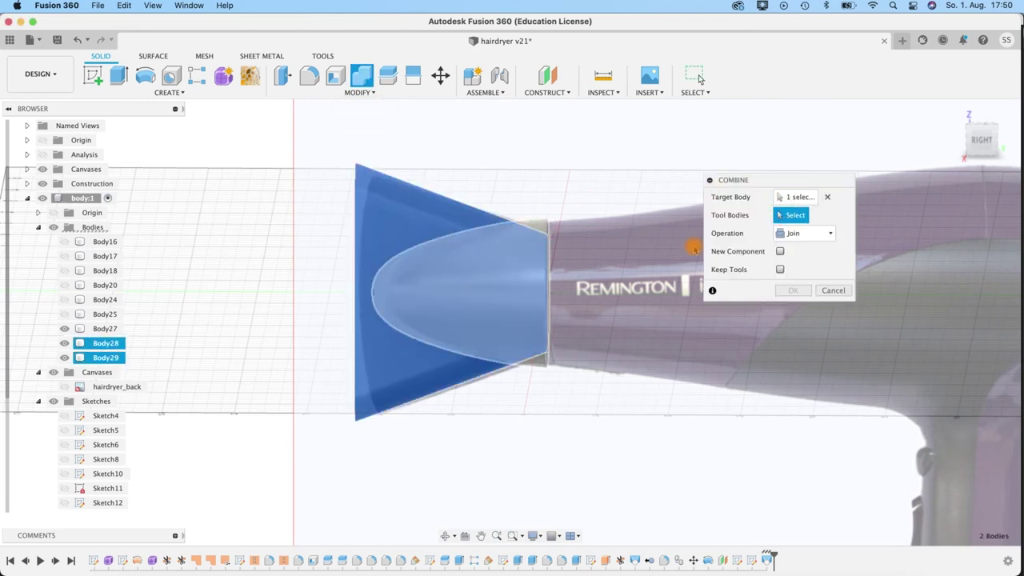
click(790, 292)
shift+middle_drag(510, 183, 380, 178)
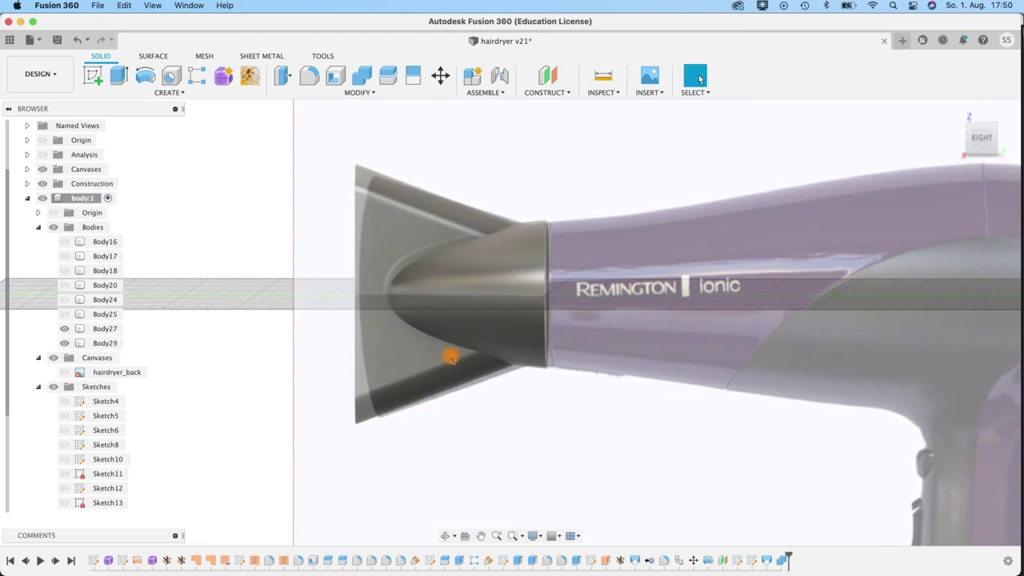
- Start a new sketch on the vertical lengthwise plane through the nozzle, seen from the right side
click(982, 140)
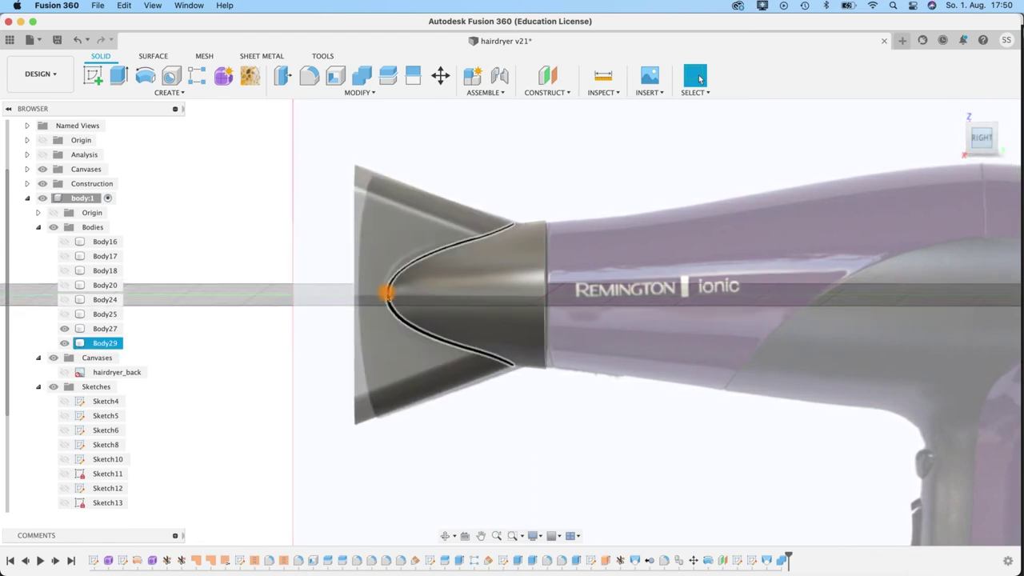
click(103, 401)
click(64, 401)
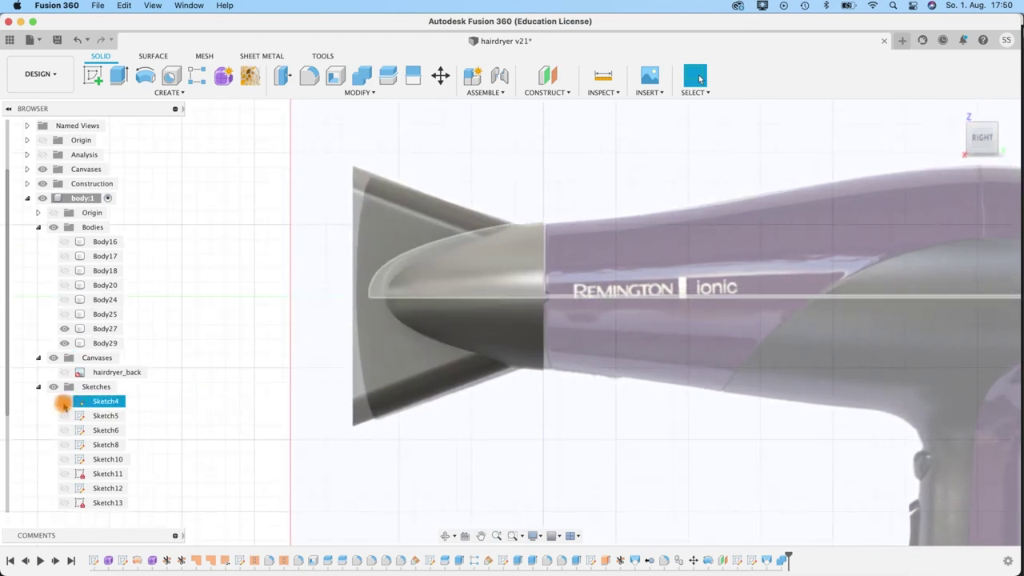
middle_drag(145, 325, 202, 221)
click(60, 400)
click(91, 80)
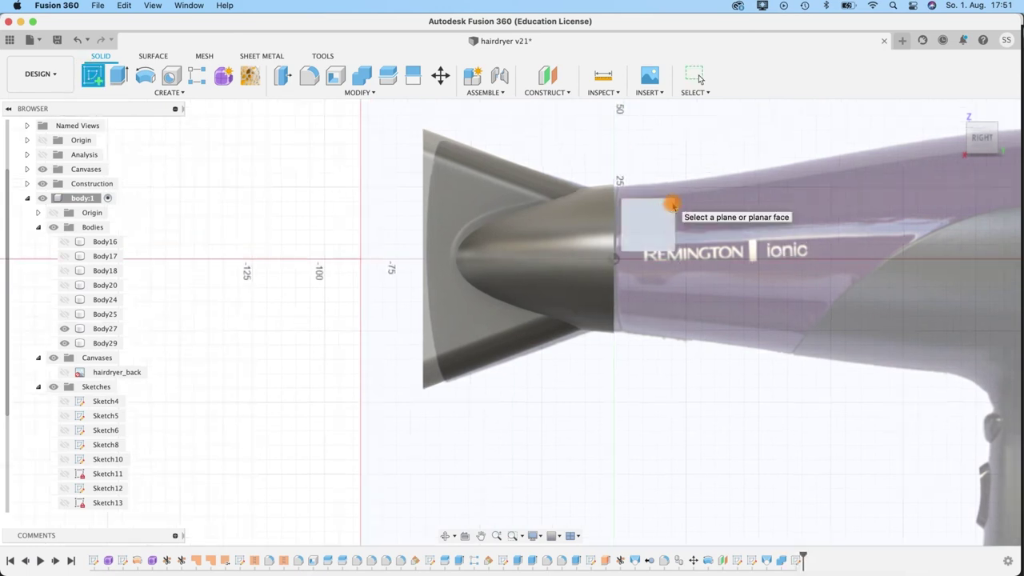
click(671, 205)
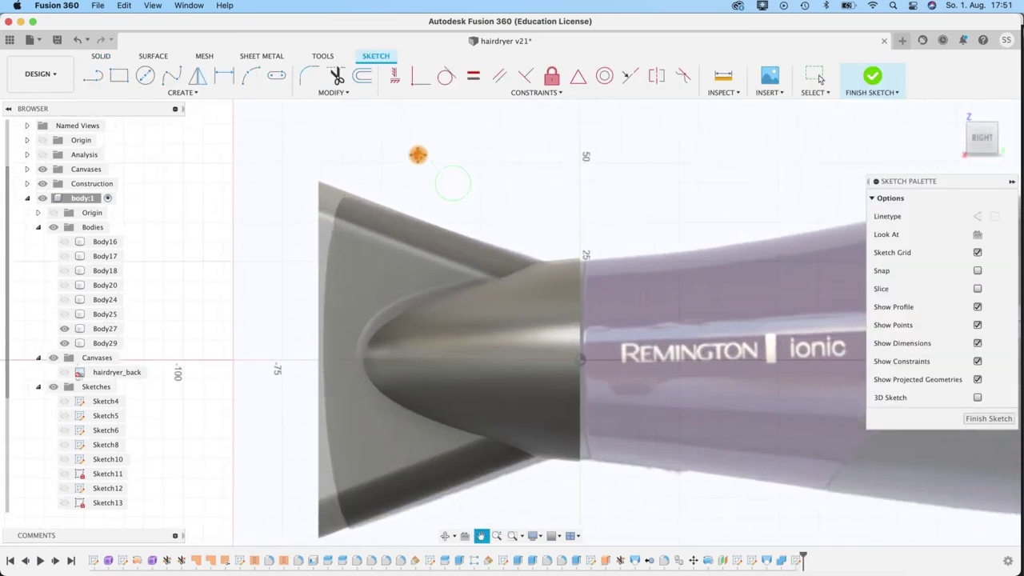
- Project the whole nozzle body's outline into the sketch using the body selection filter with the projection link on
click(296, 318)
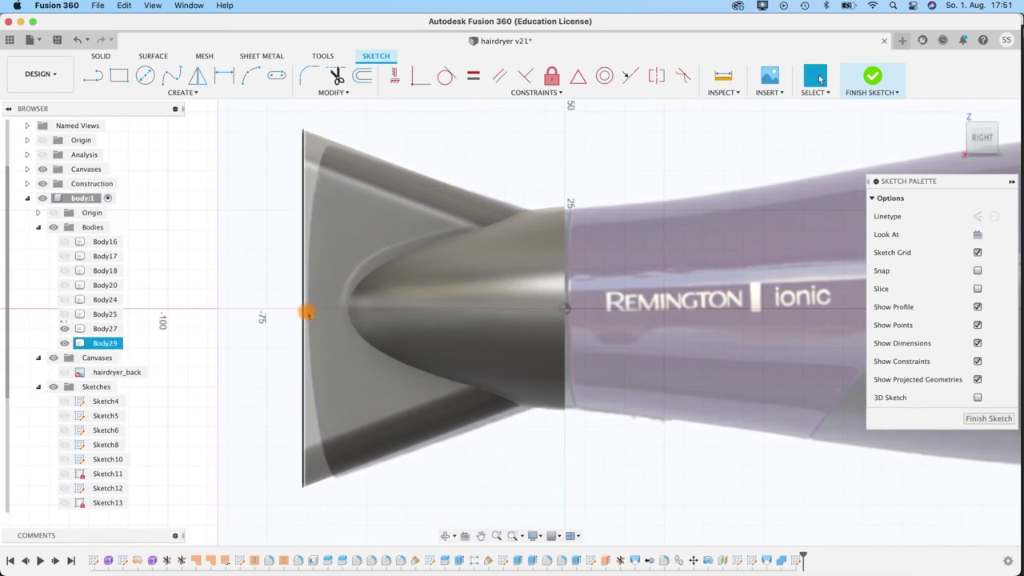
click(308, 143)
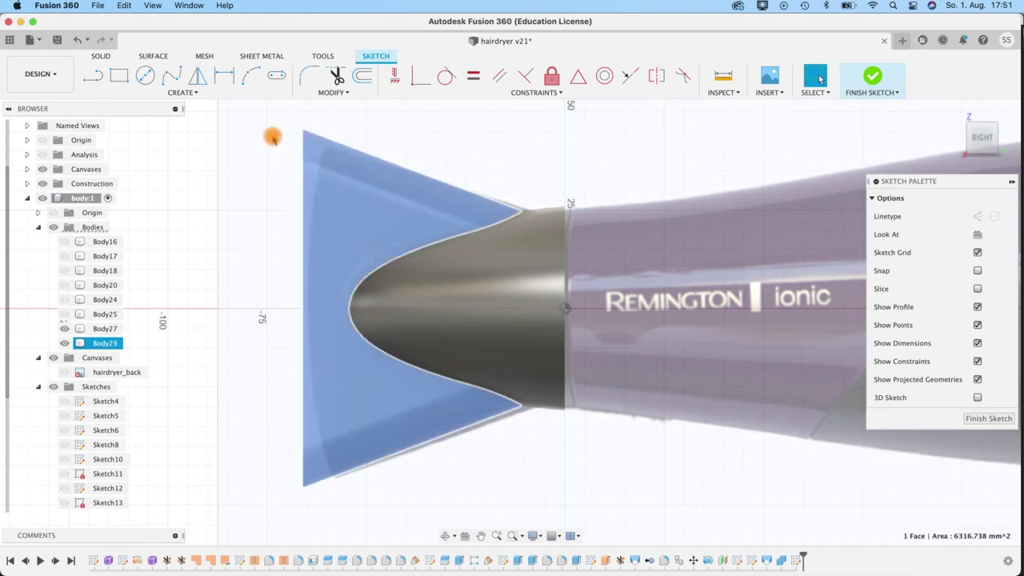
click(137, 93)
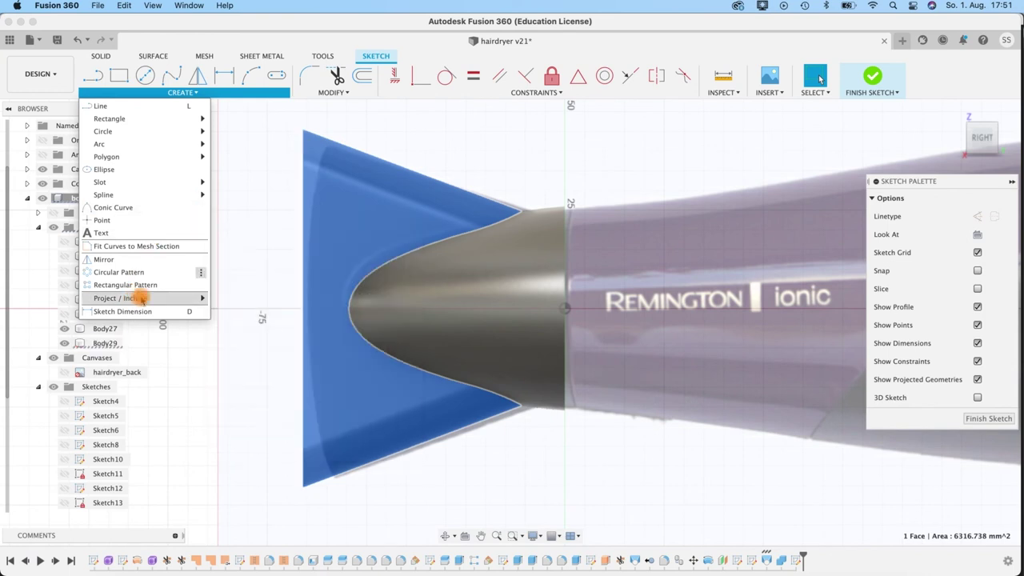
mouse_move(136, 298)
click(235, 298)
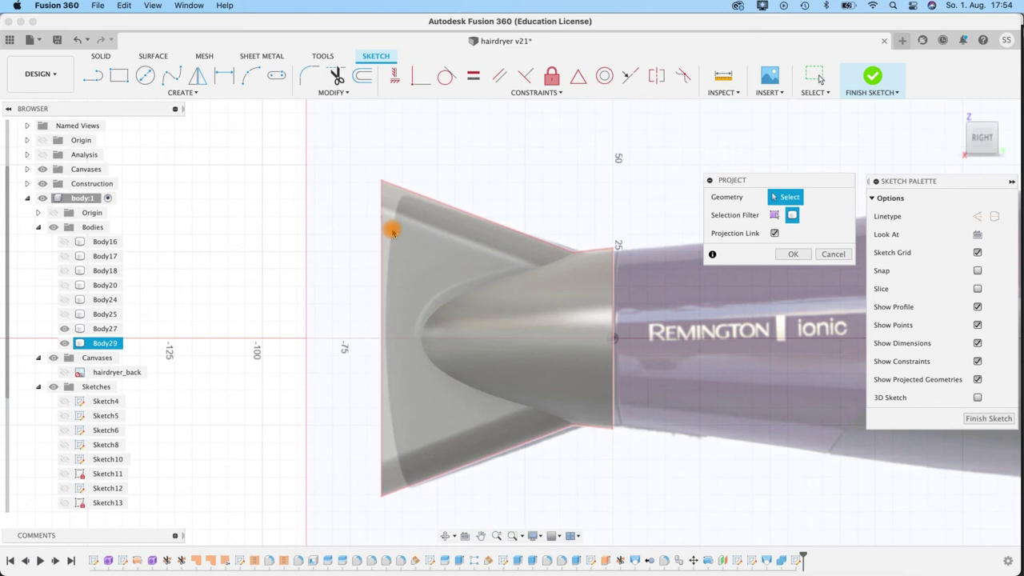
click(389, 347)
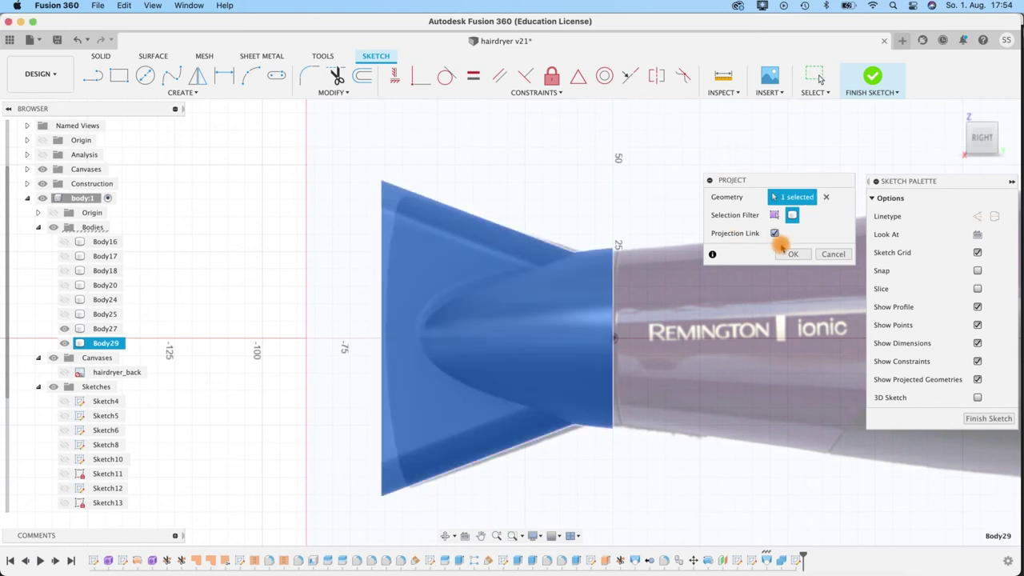
key(Return)
middle_drag(434, 167, 377, 163)
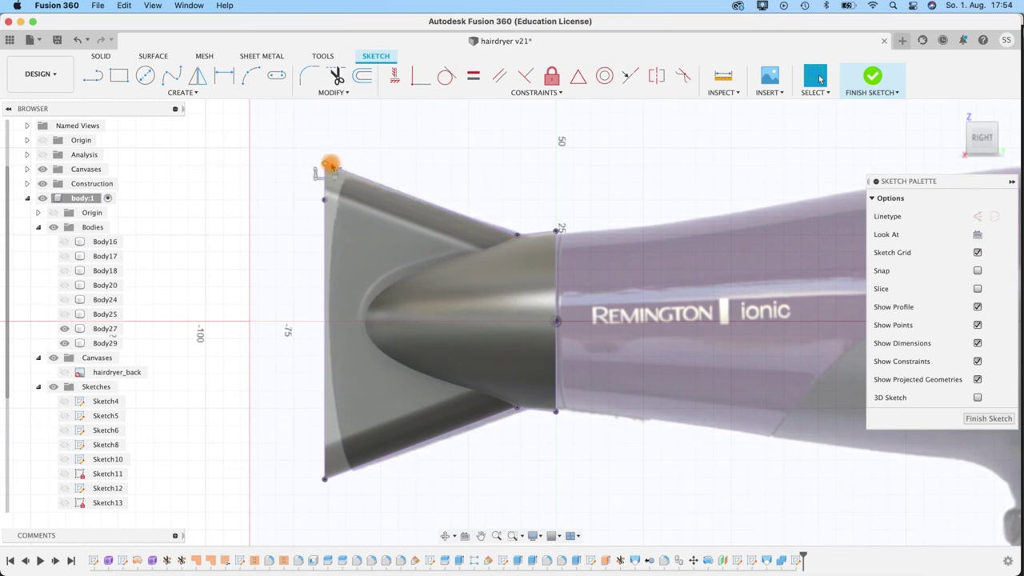
- Draw an 8 mm horizontal construction line from the outlet's upper corner towards the dryer body
click(342, 195)
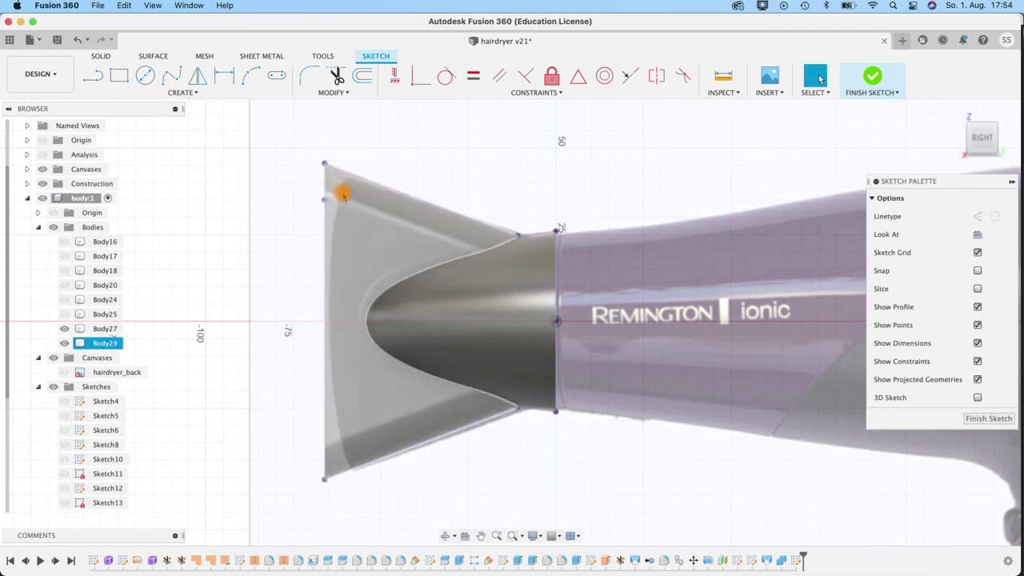
click(344, 475)
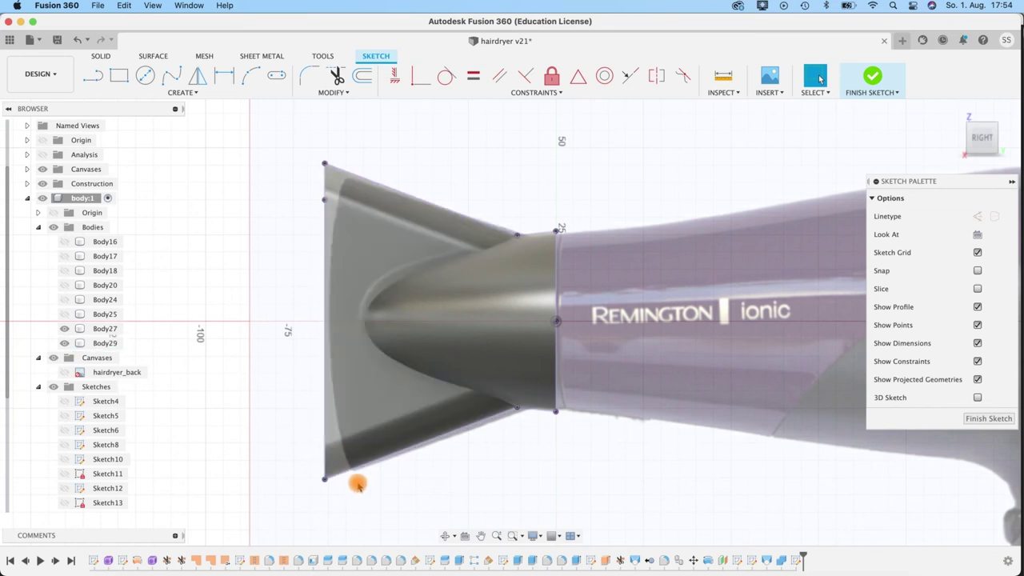
click(94, 86)
click(324, 165)
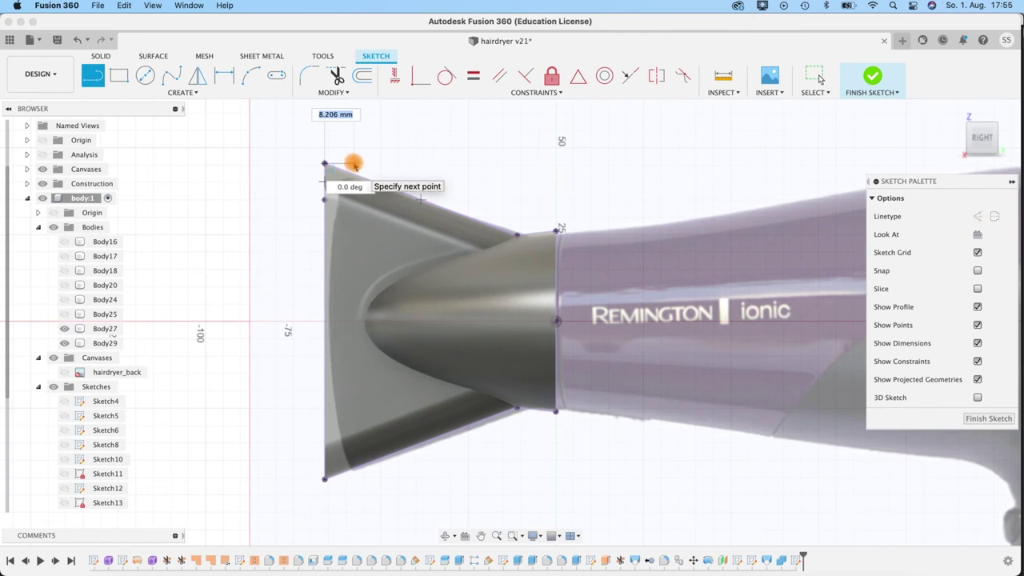
key(Return)
key(Escape)
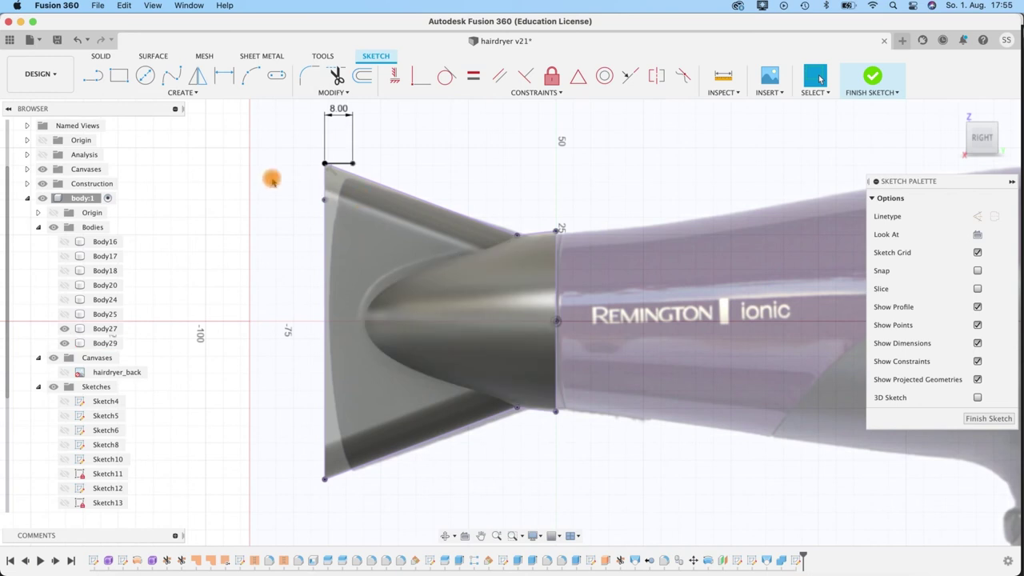
click(340, 163)
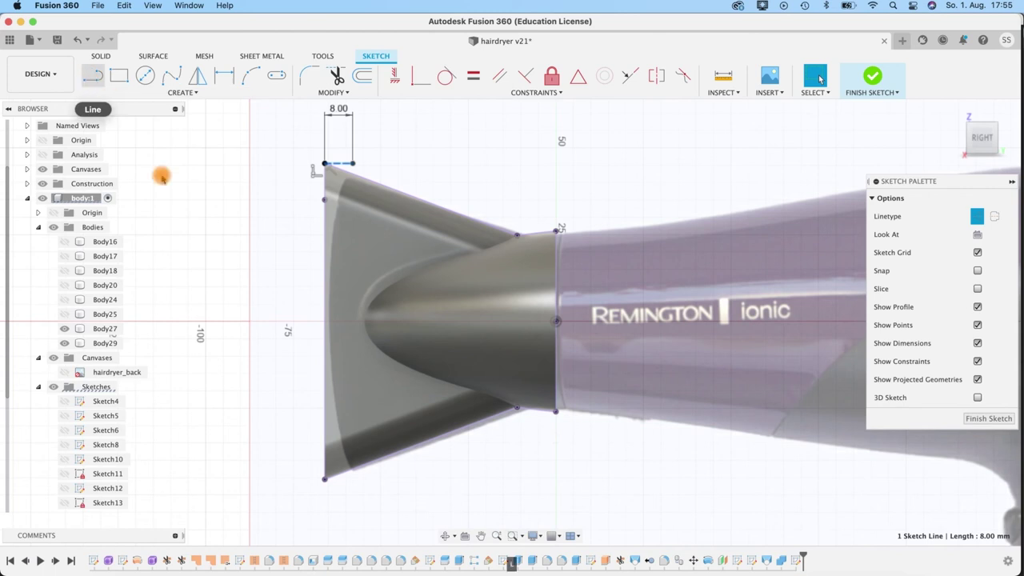
- Draw a matching 8 mm horizontal construction line inward from the outlet's lower corner
key(l)
click(324, 478)
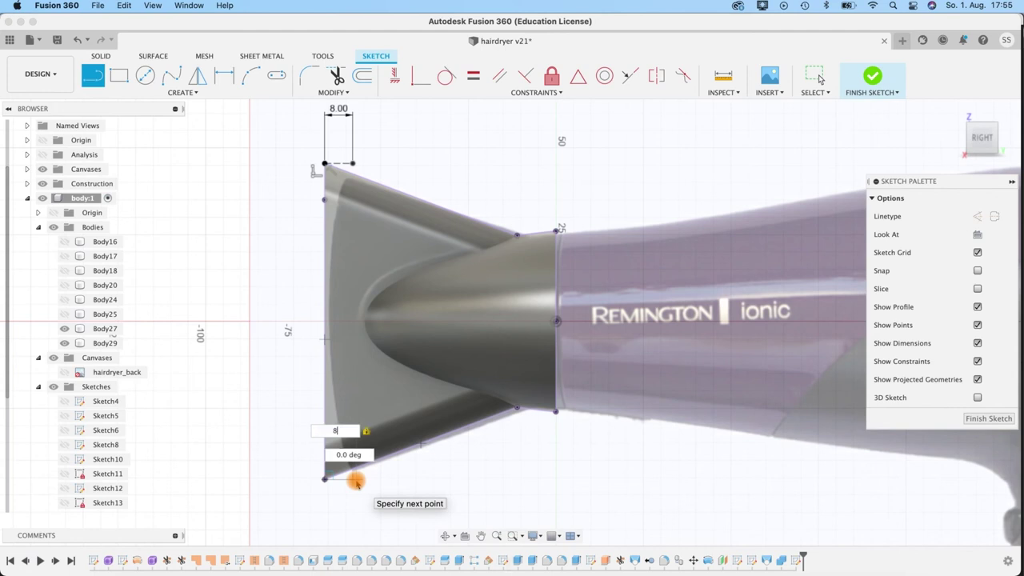
text(8)
key(Return)
key(Escape)
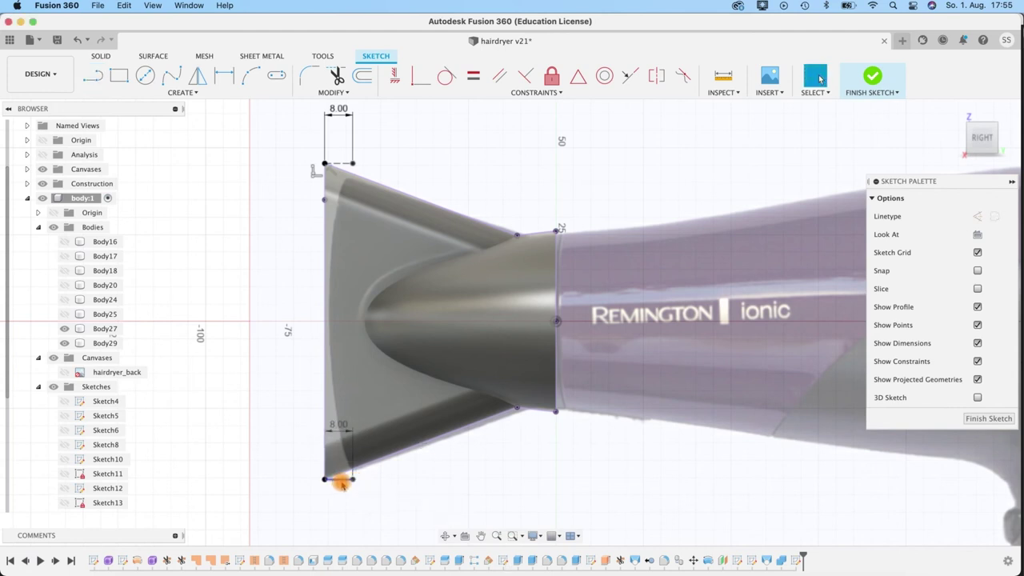
click(340, 479)
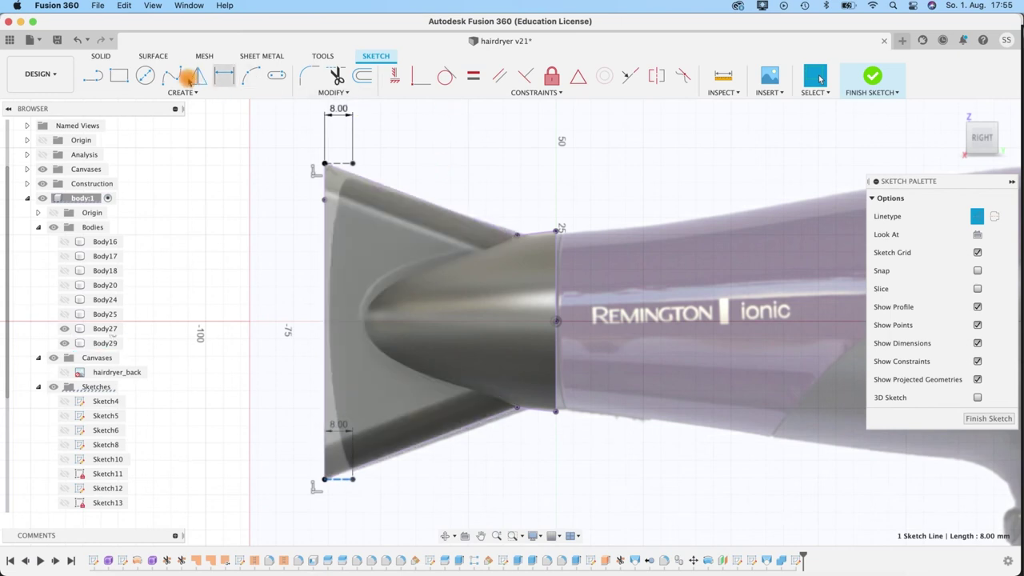
- Draw a 3-point arc between the inner ends of both construction lines, through a centre-axis point just inside the outlet's front edge
click(249, 76)
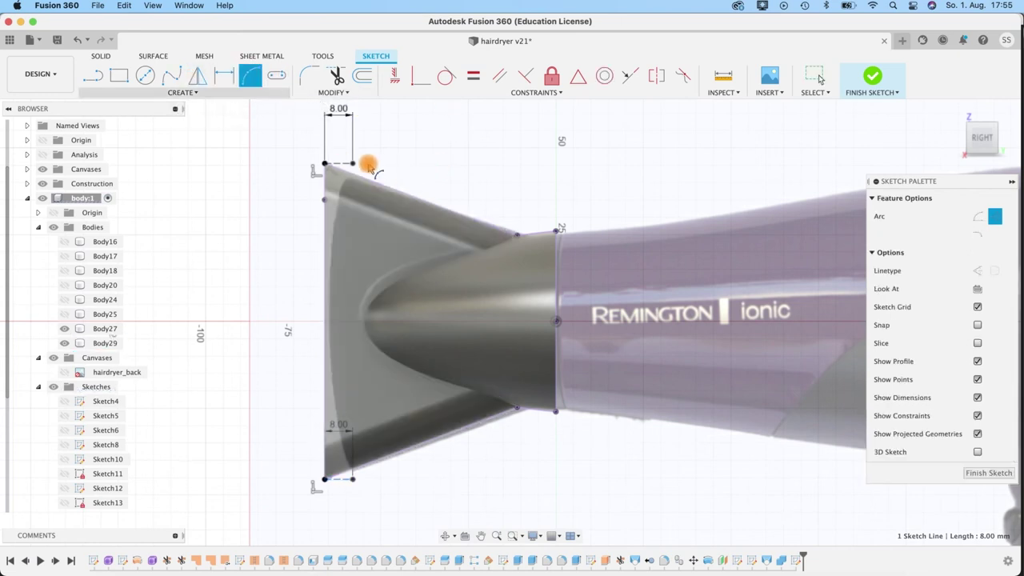
click(353, 164)
click(352, 479)
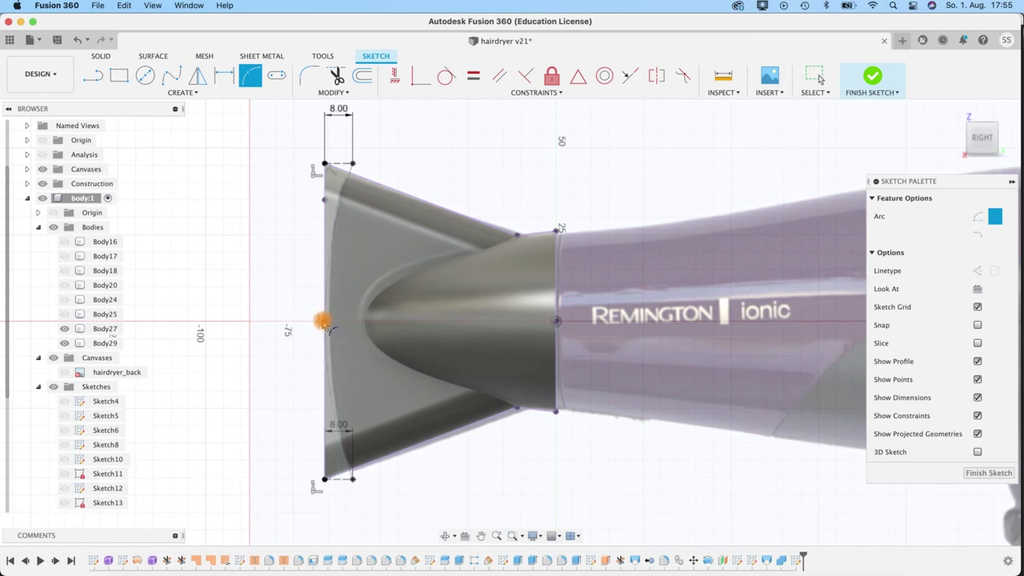
click(320, 322)
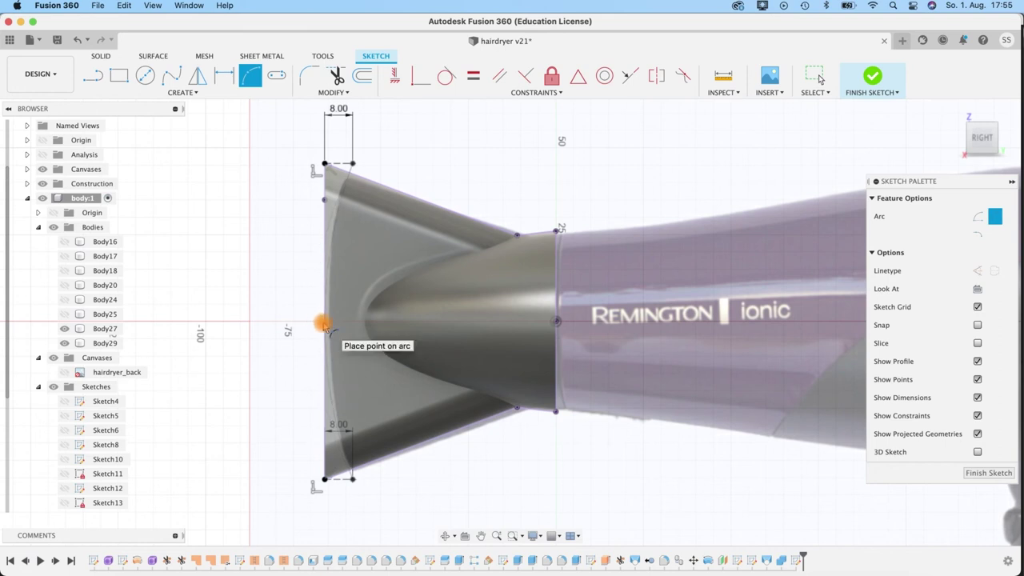
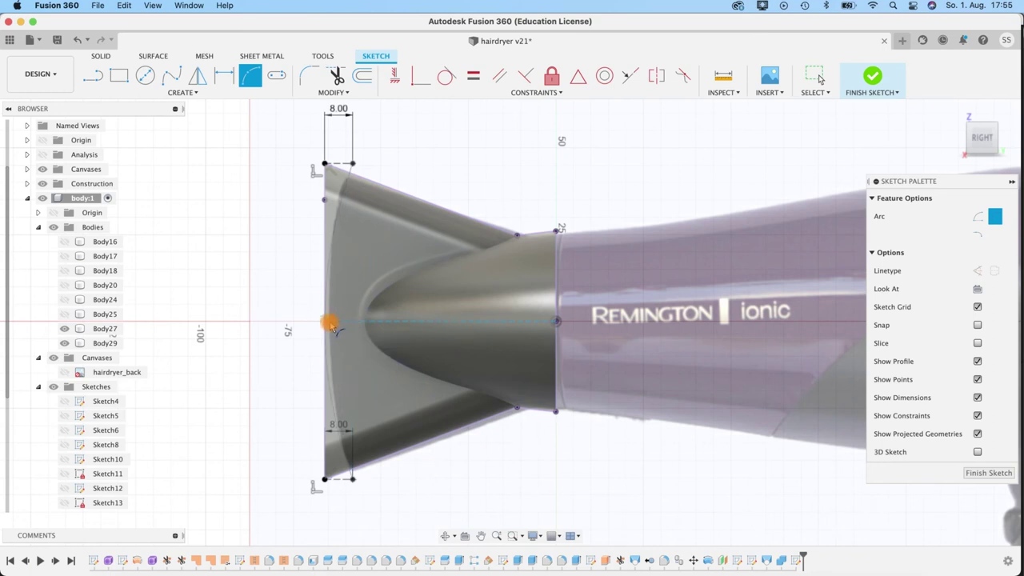
scroll(329, 323, up, 5)
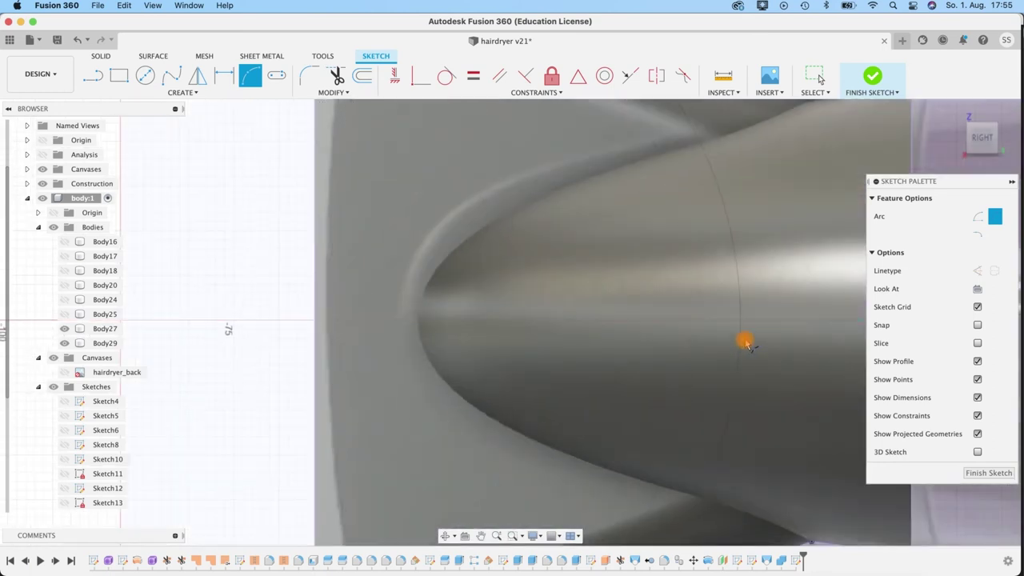
scroll(768, 324, down, 5)
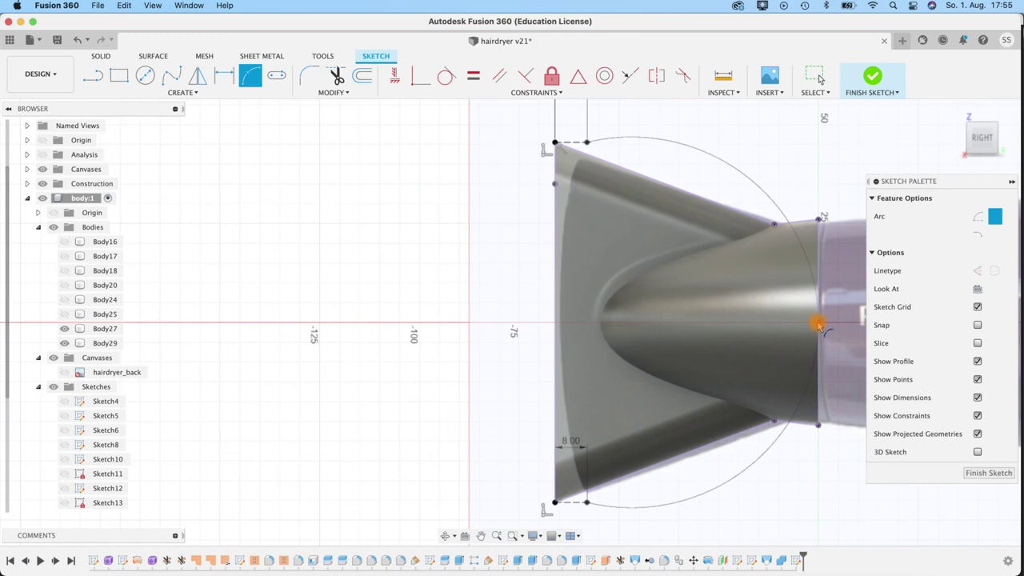
scroll(569, 326, up, 5)
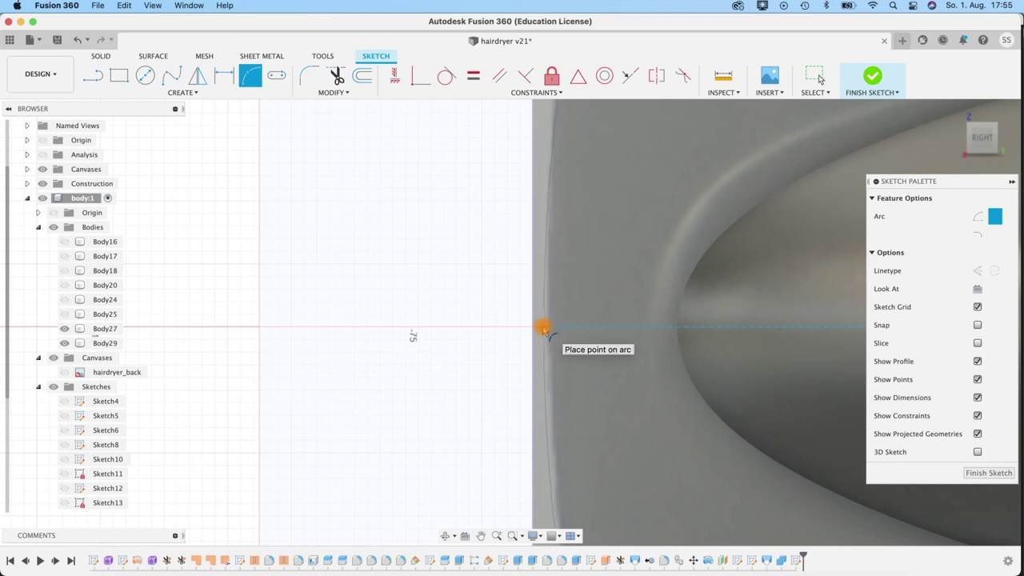
click(543, 327)
scroll(543, 327, down, 8)
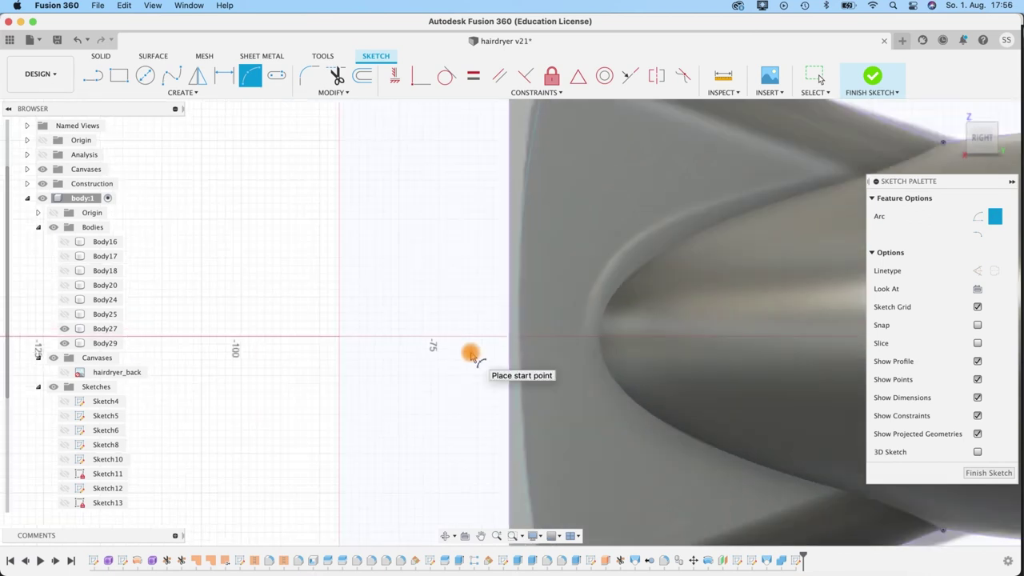
middle_drag(373, 298, 331, 285)
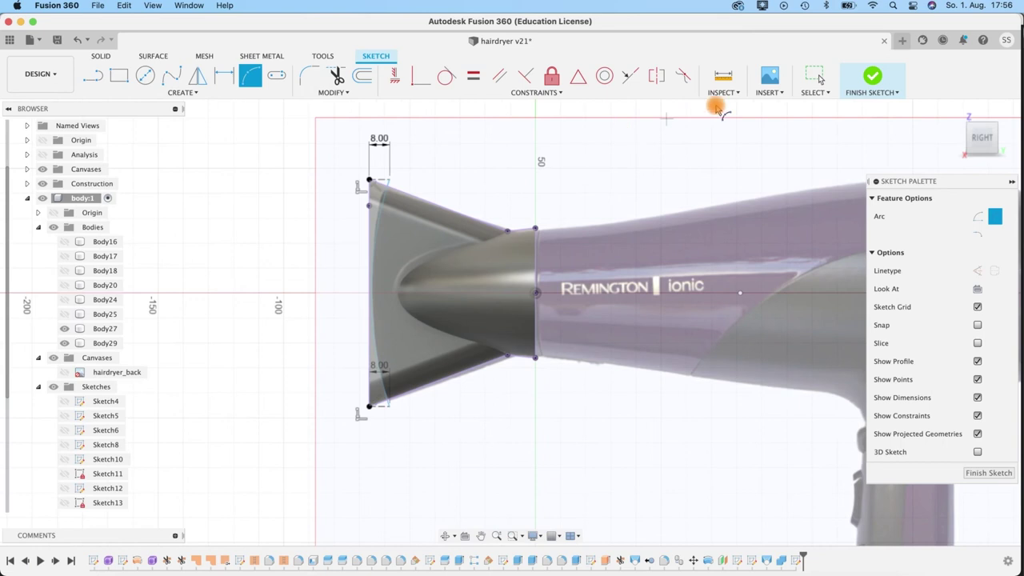
- Finish the arc sketch and hide the reference canvases
click(872, 78)
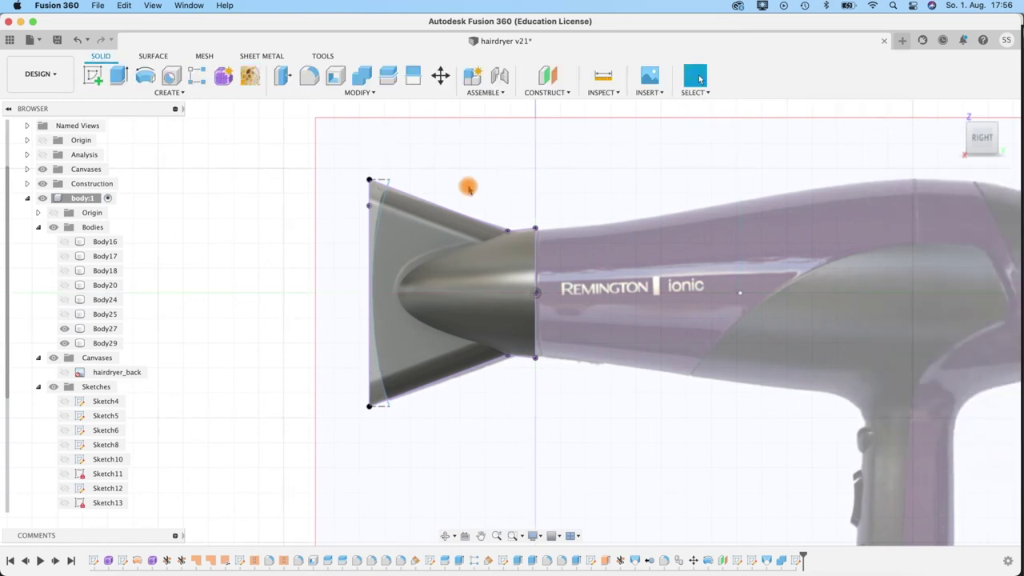
shift+middle_drag(470, 188, 391, 226)
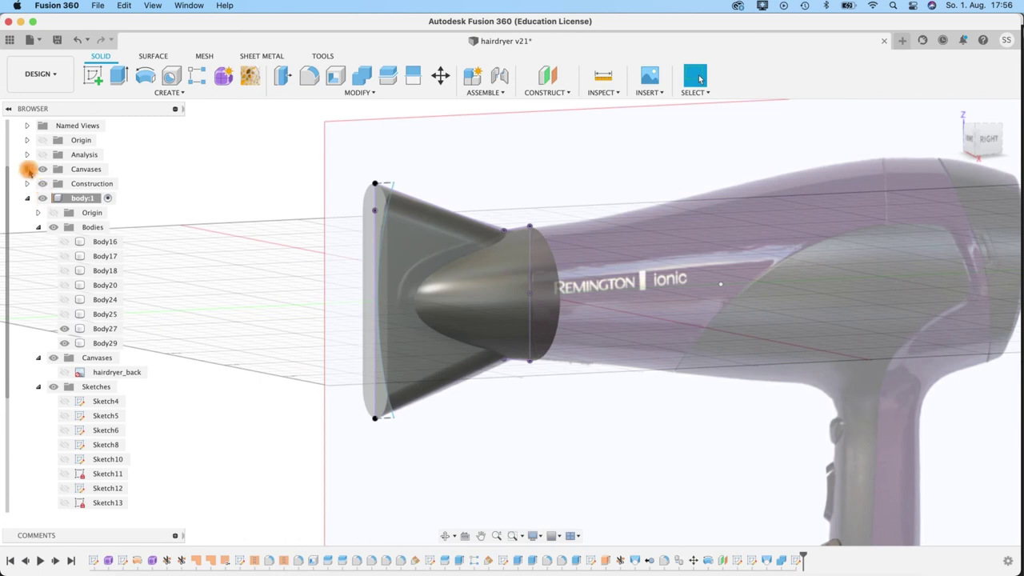
click(42, 170)
shift+middle_drag(440, 195, 432, 178)
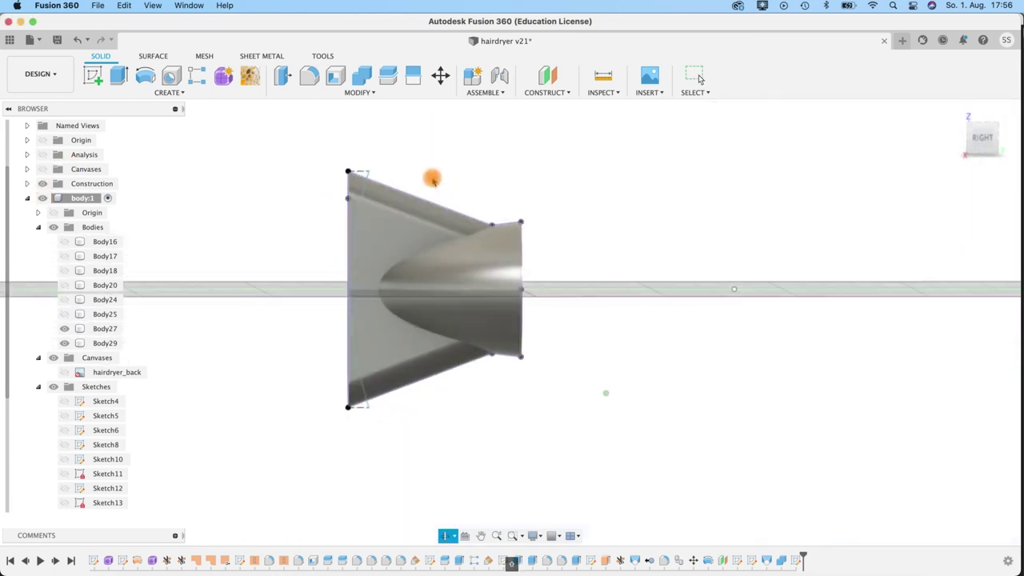
- Split the nozzle body using the sketched arc as the splitting tool, with Extend Splitting Tool(s) enabled
click(389, 74)
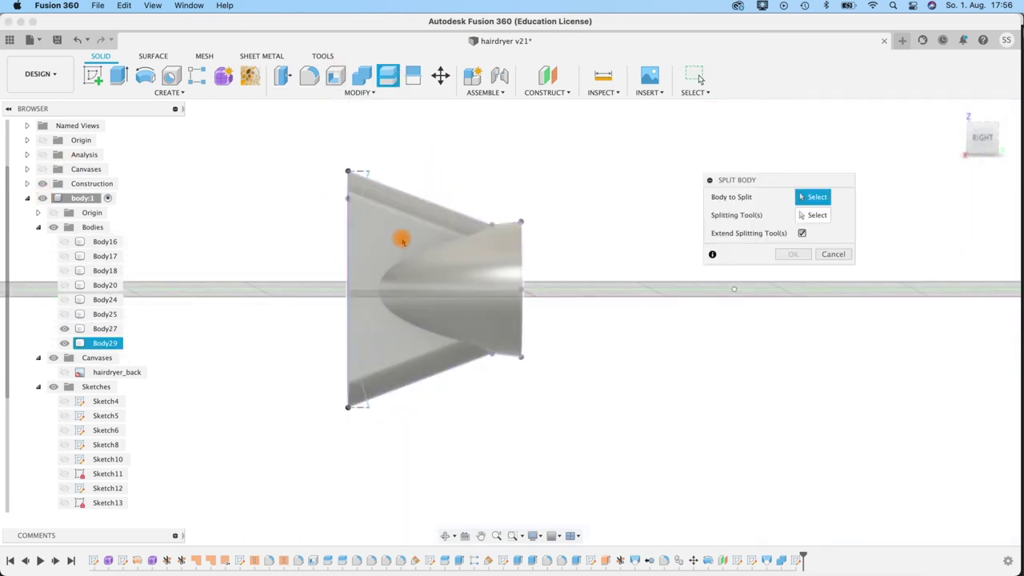
click(502, 229)
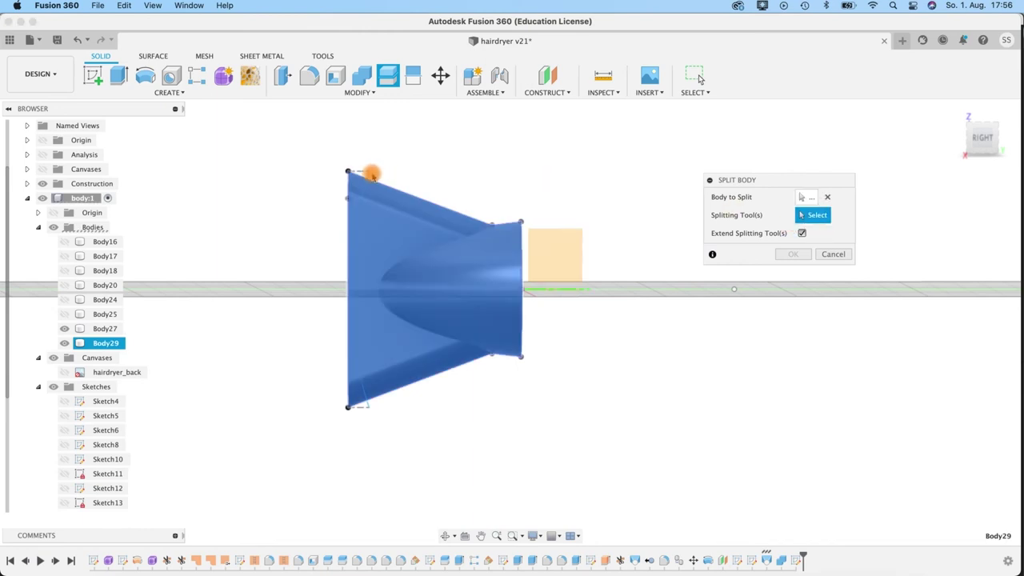
click(369, 174)
click(795, 255)
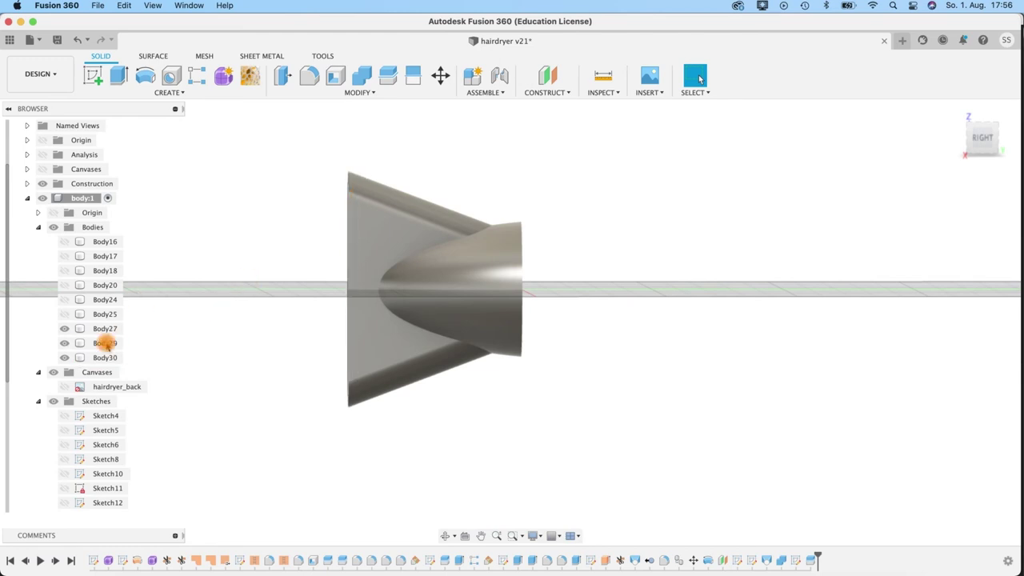
- Remove the thin front slice split off the nozzle outlet and inspect the curved outlet face
click(105, 358)
right_click(105, 357)
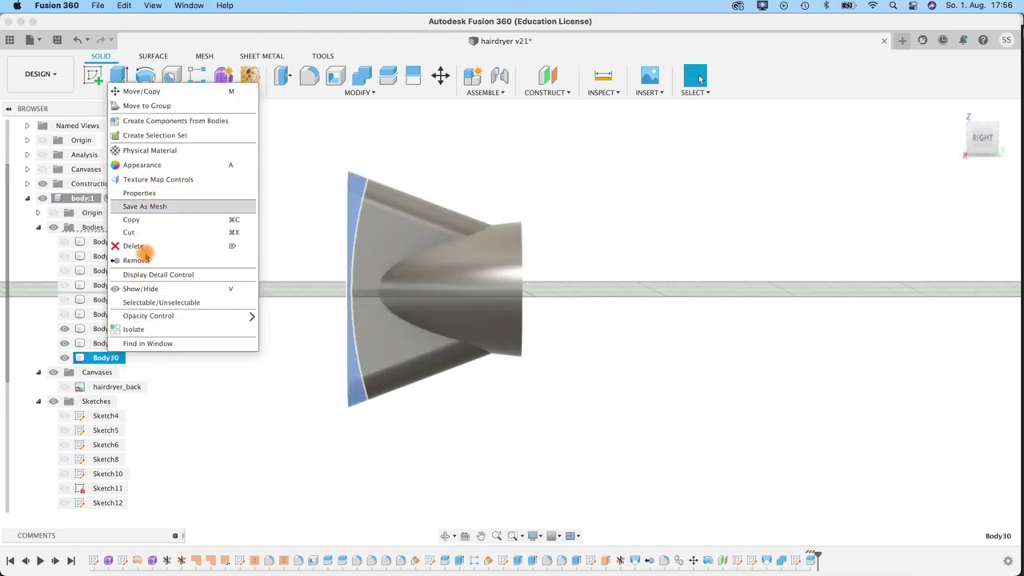
click(136, 260)
shift+middle_drag(463, 386, 485, 291)
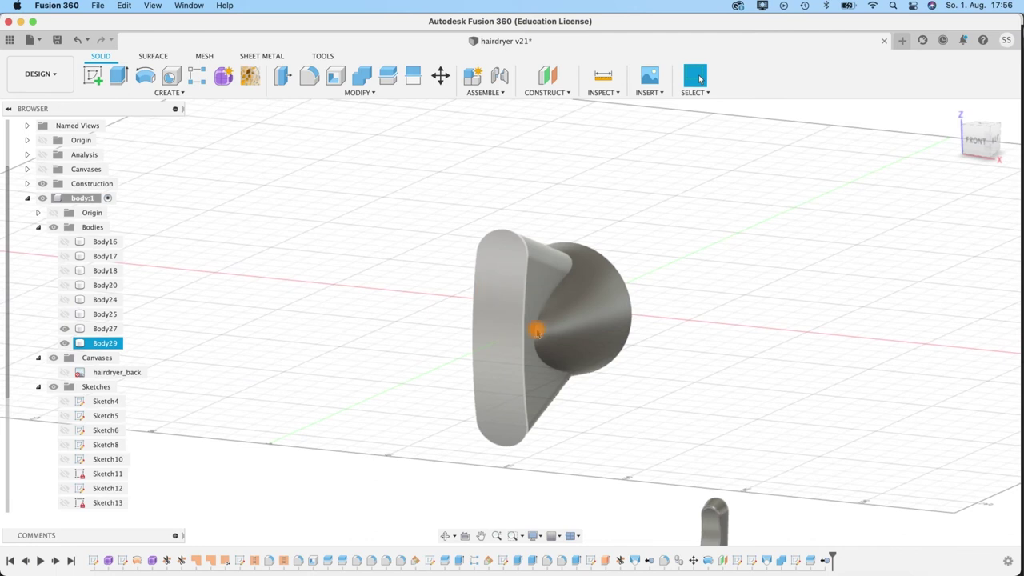
- Shell the nozzle body to a 1 mm inside thickness, opening the curved outlet face and the round rear face
click(508, 266)
shift+middle_drag(636, 407, 644, 282)
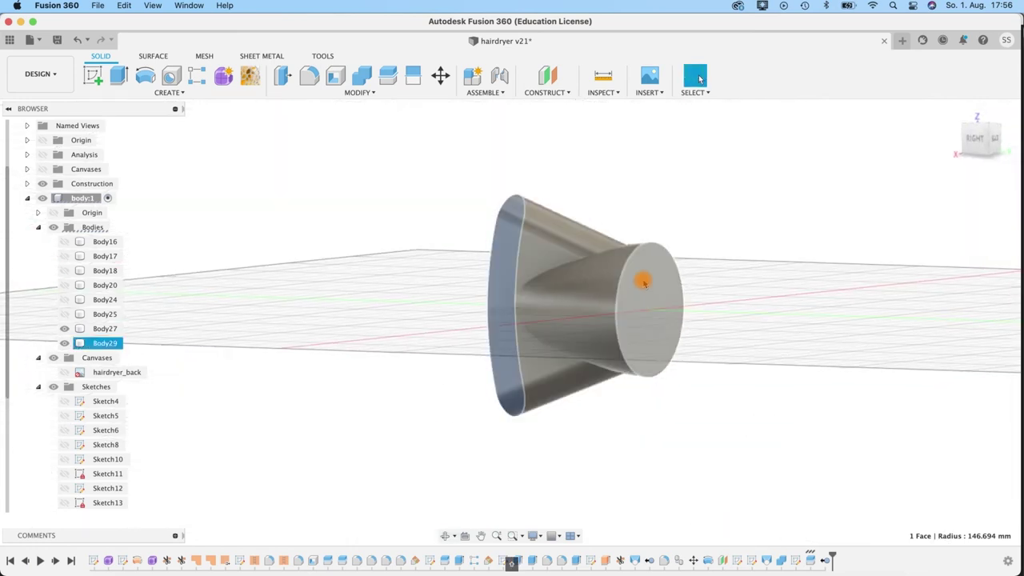
click(644, 282)
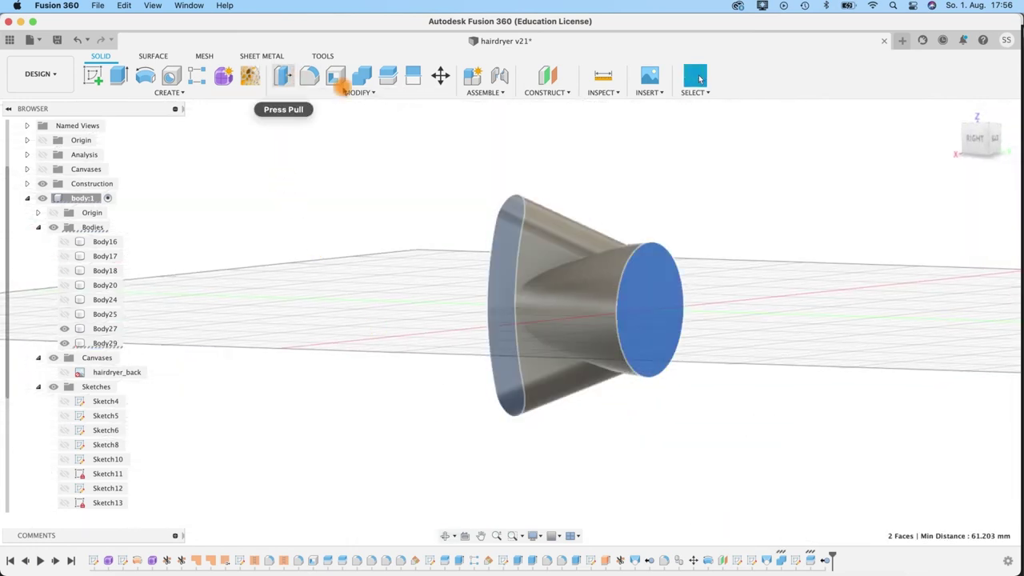
click(337, 76)
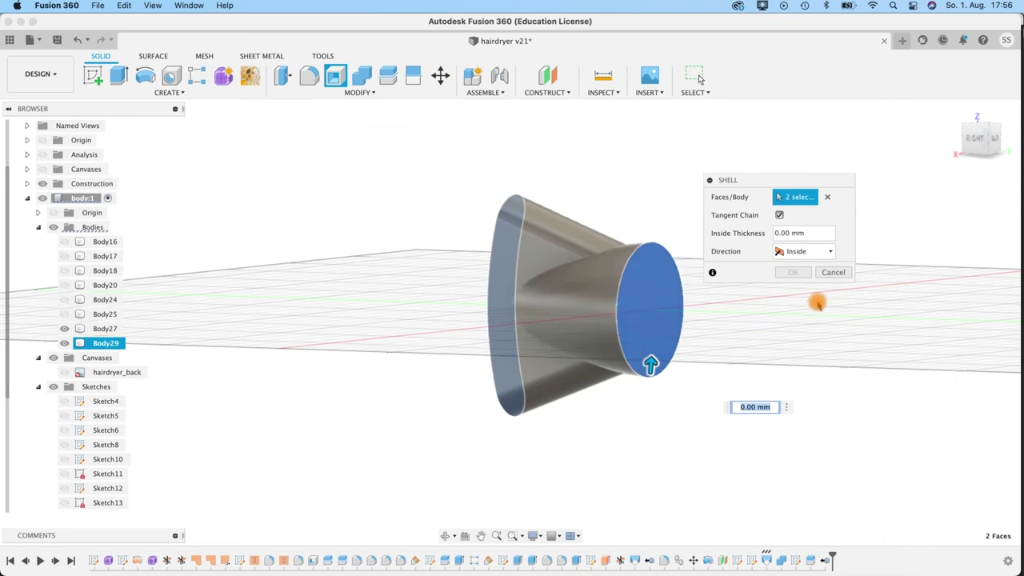
click(810, 235)
text(1)
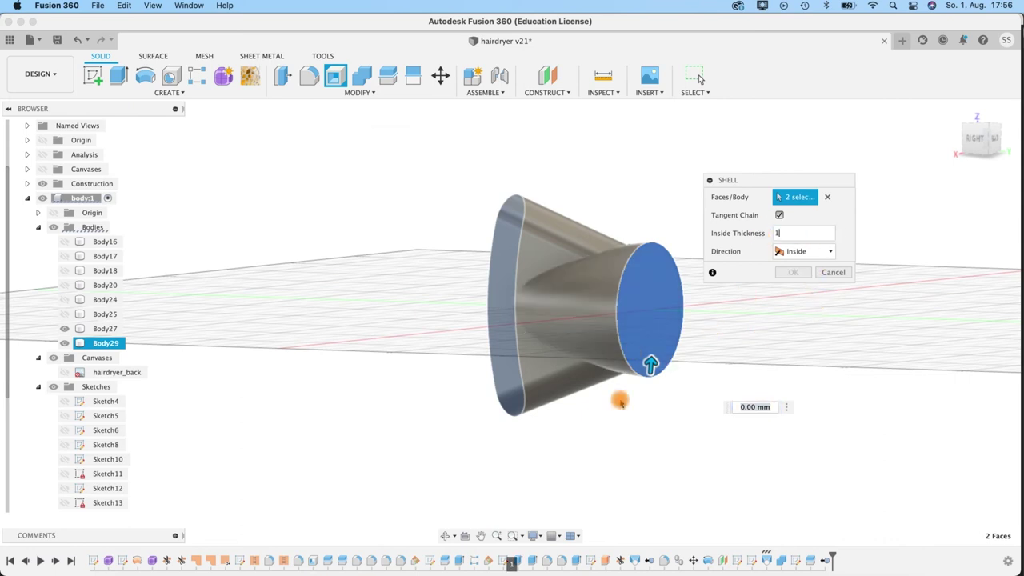
shift+middle_drag(434, 411, 523, 422)
shift+middle_drag(560, 397, 487, 404)
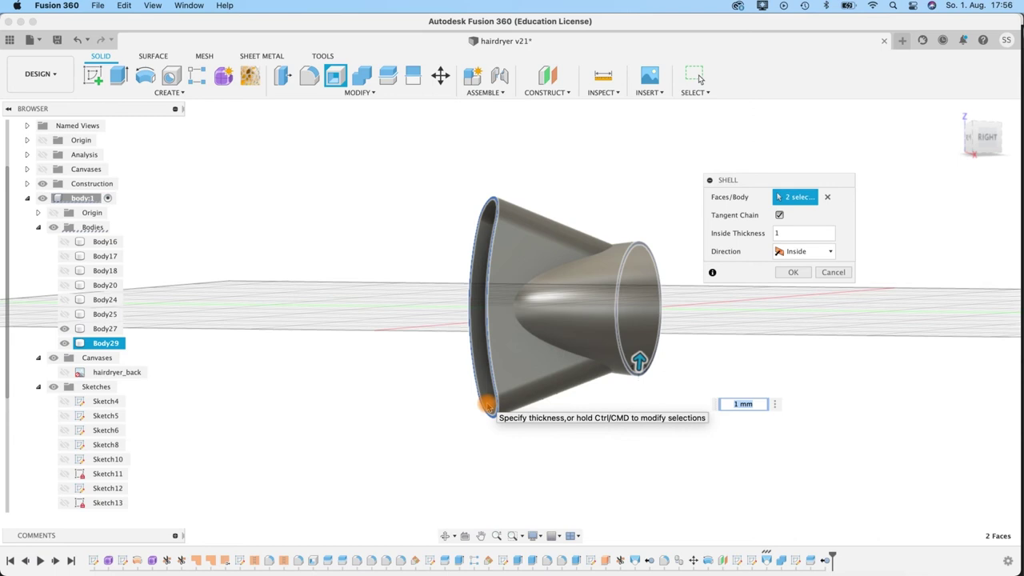
click(793, 272)
- Fillet the inner and outer rim edges of both the nozzle's outlet and its round rear opening with a 0.4 mm radius
shift+middle_drag(464, 419, 486, 283)
middle_drag(356, 255, 325, 325)
scroll(350, 267, up, 3)
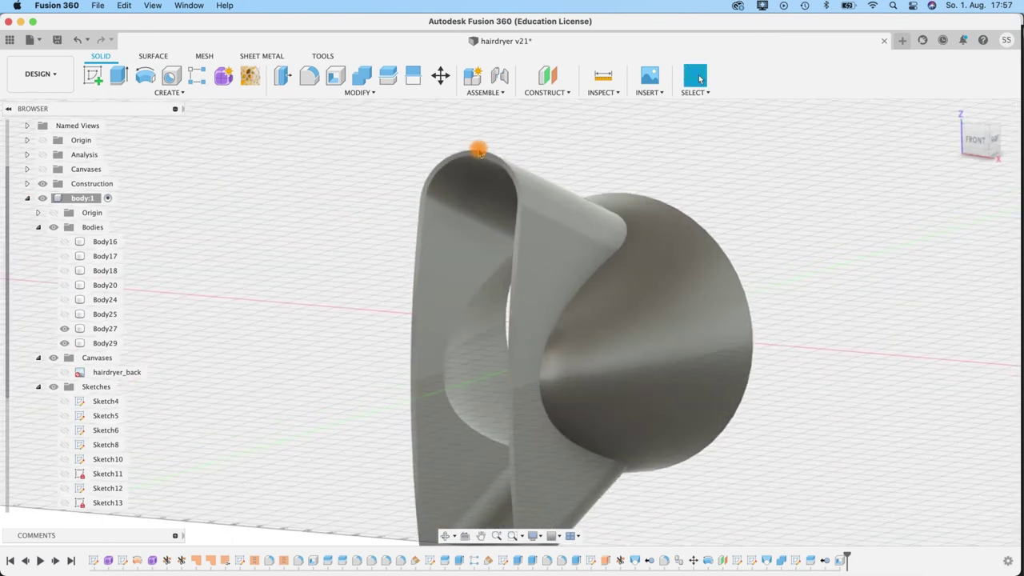
click(310, 75)
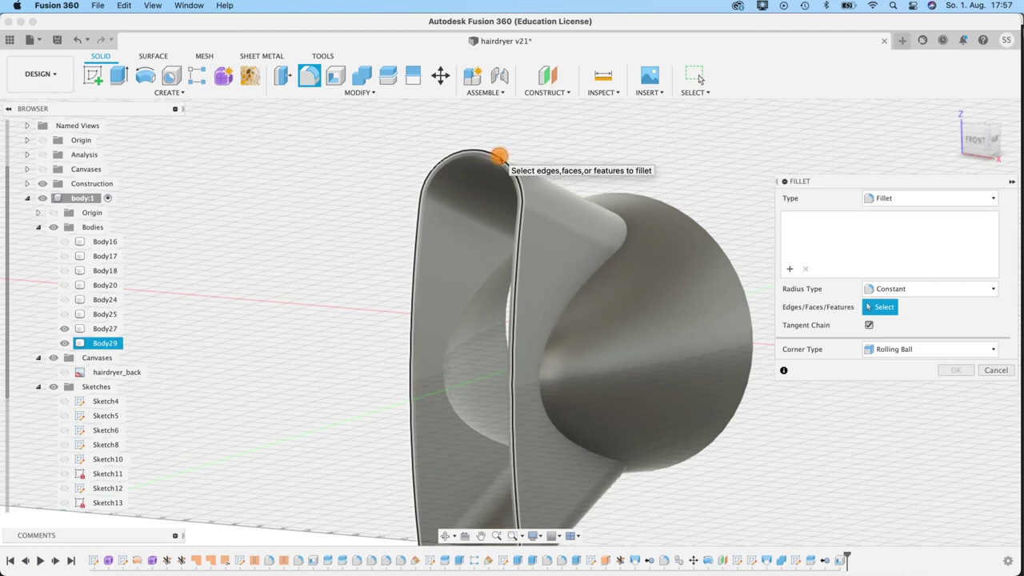
click(499, 155)
click(487, 165)
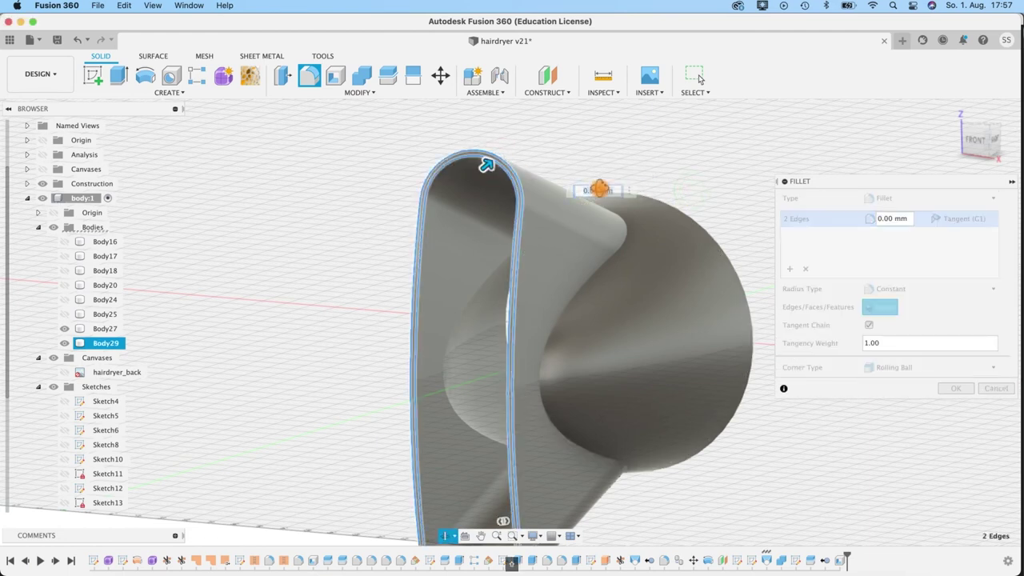
shift+middle_drag(599, 188, 649, 208)
click(677, 243)
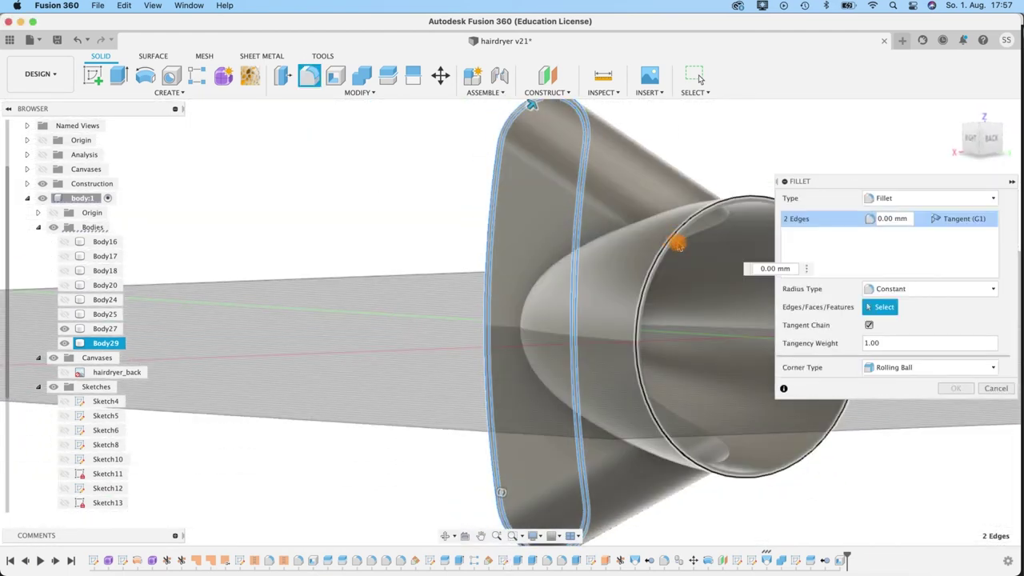
click(678, 244)
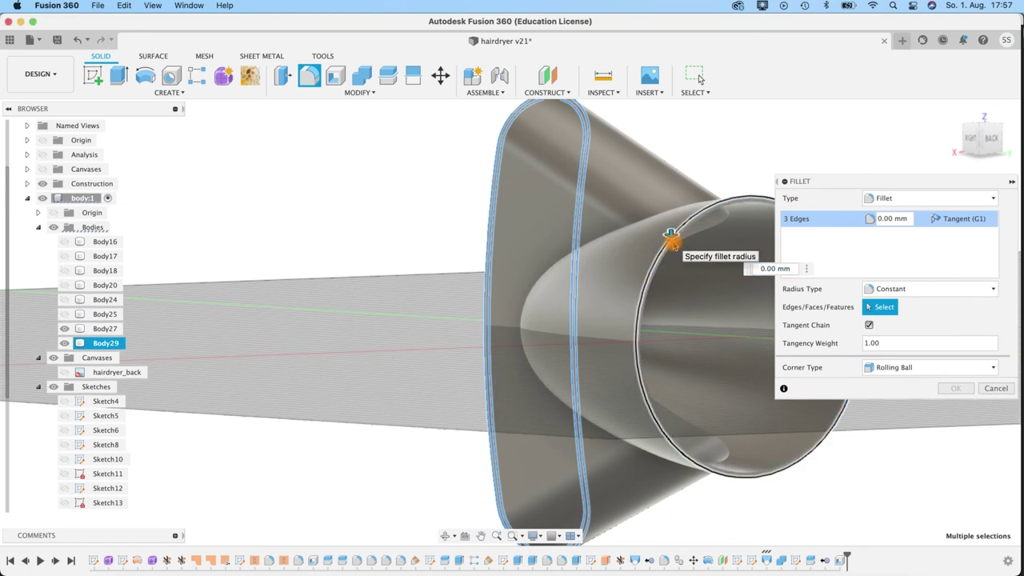
click(698, 280)
click(895, 218)
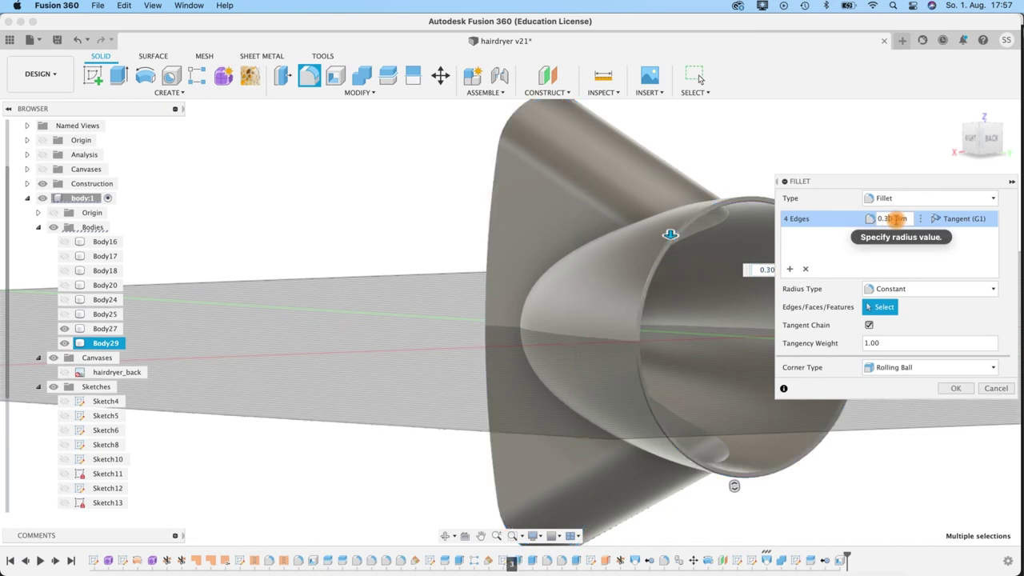
shift+middle_drag(480, 267, 539, 231)
scroll(539, 231, up, 5)
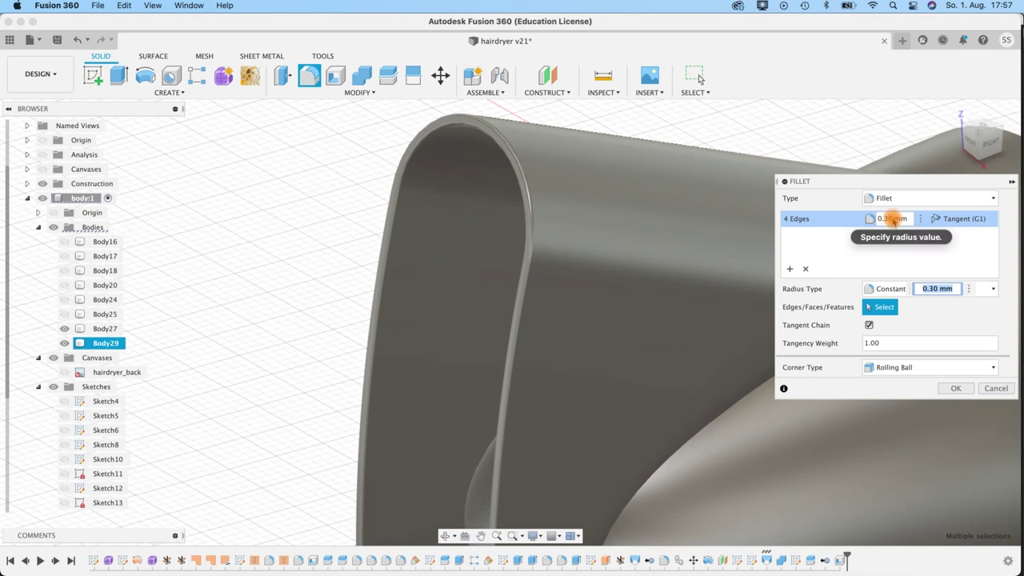
click(892, 219)
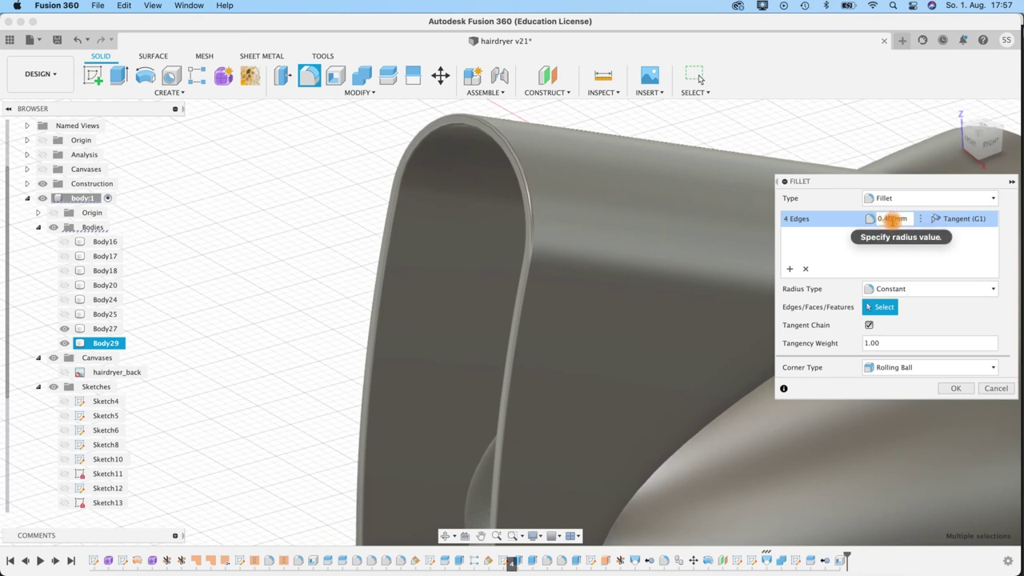
scroll(649, 298, down, 10)
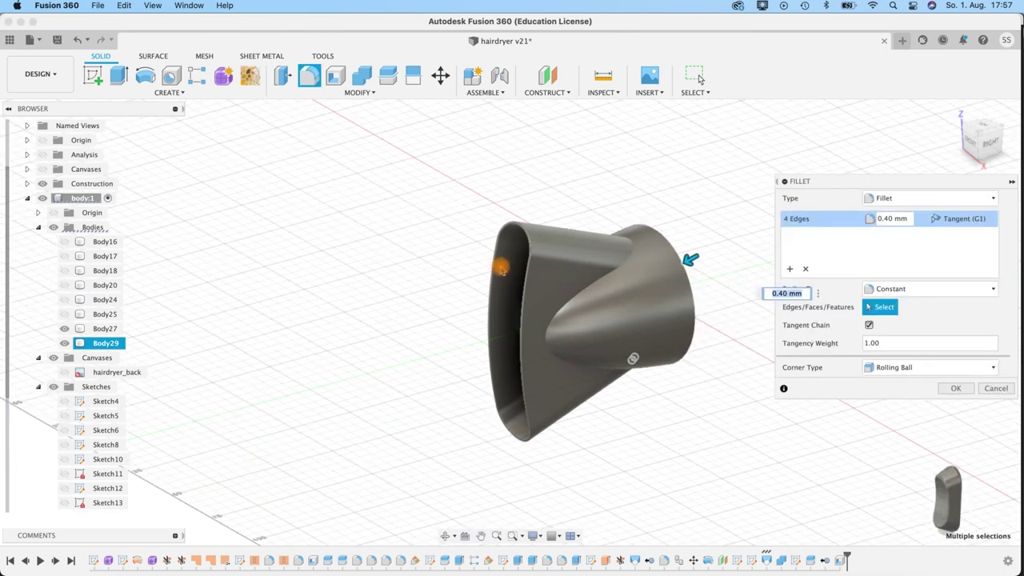
click(954, 390)
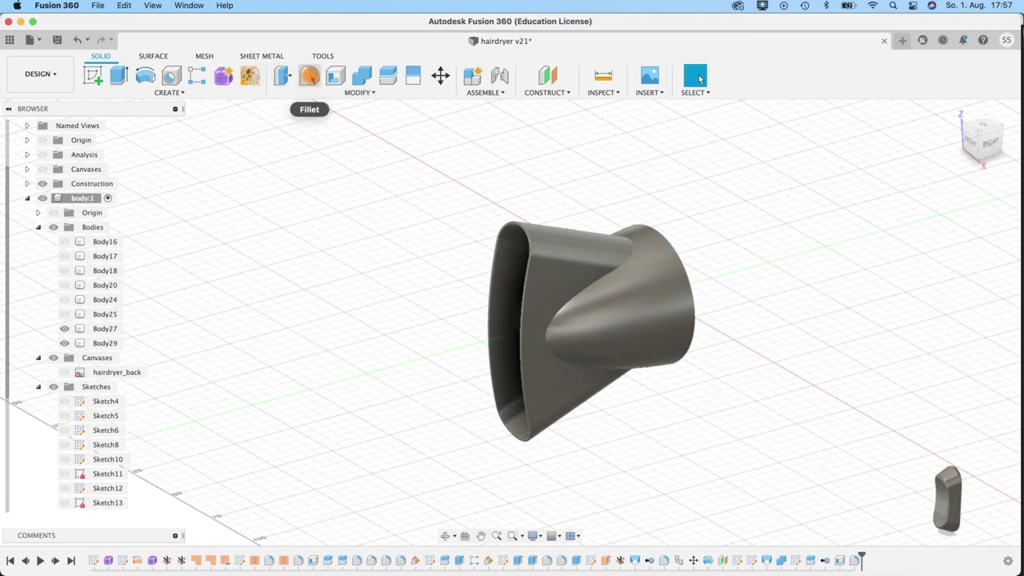
- Fillet the junction edges between the nozzle's cone and flat outlet section with a 5 mm radius and Curvature (G2) continuity
click(309, 75)
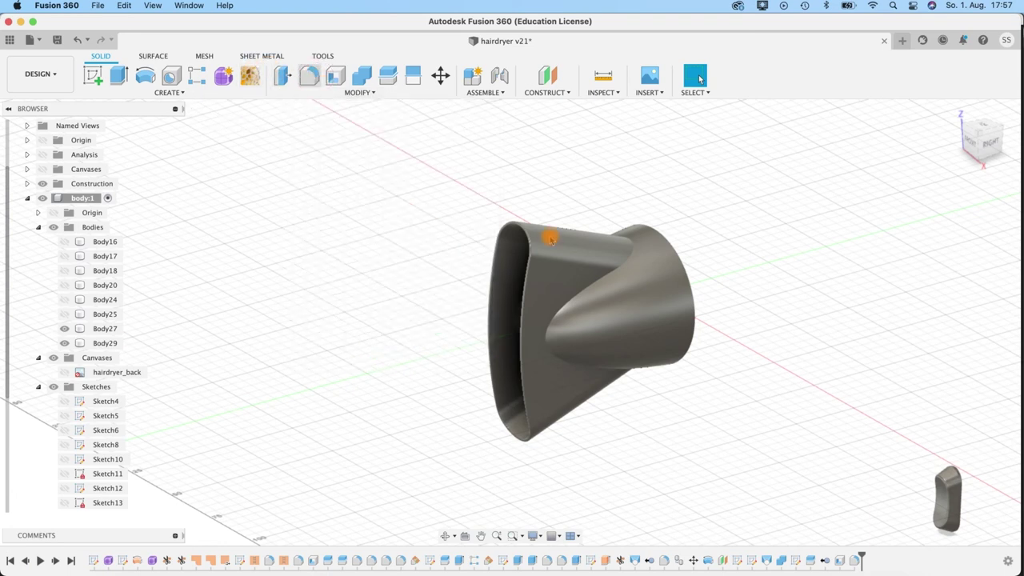
click(598, 282)
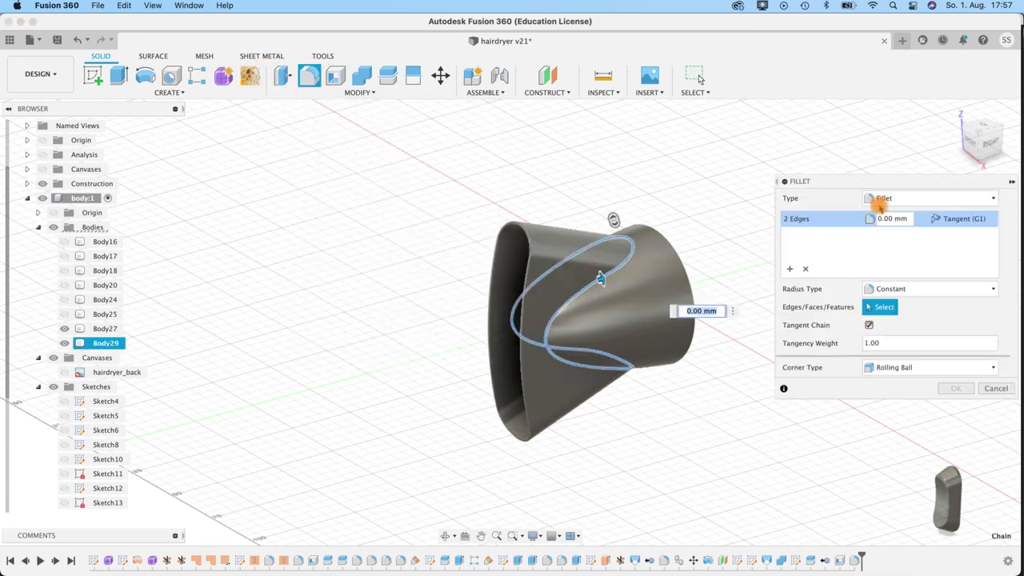
click(907, 221)
text(2)
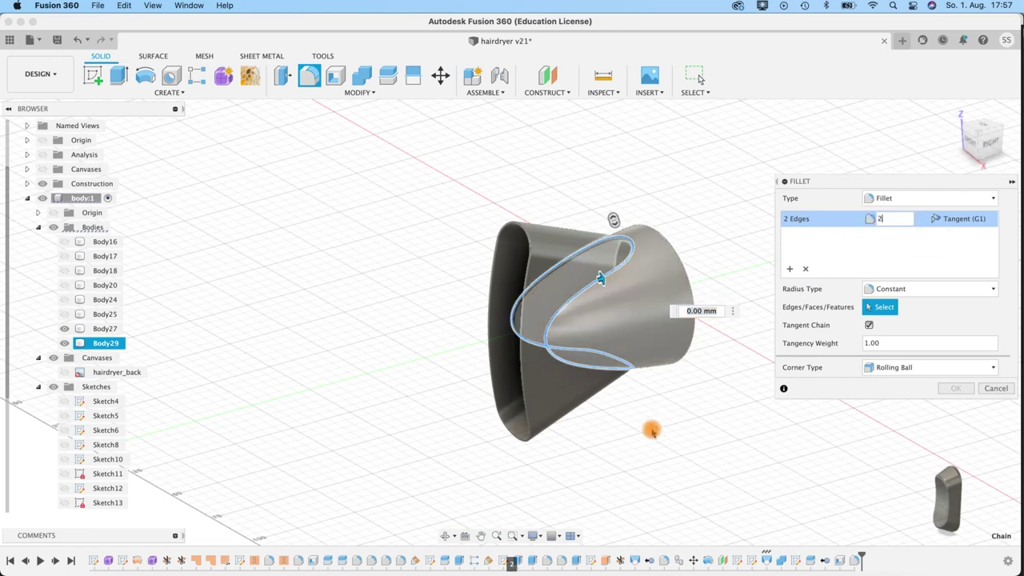
key(Return)
scroll(651, 430, up, 2)
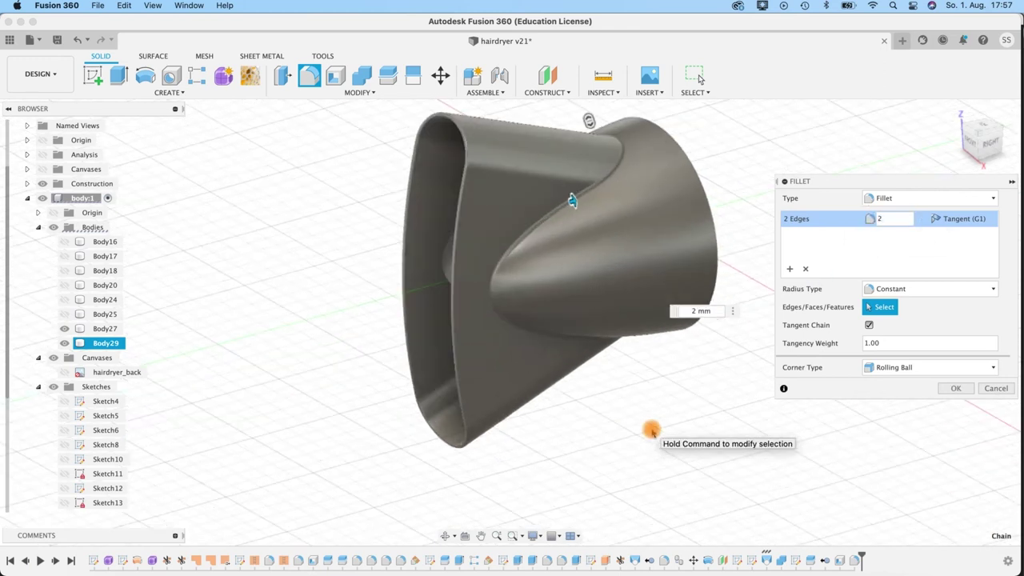
key(BackSpace)
text(3)
click(979, 223)
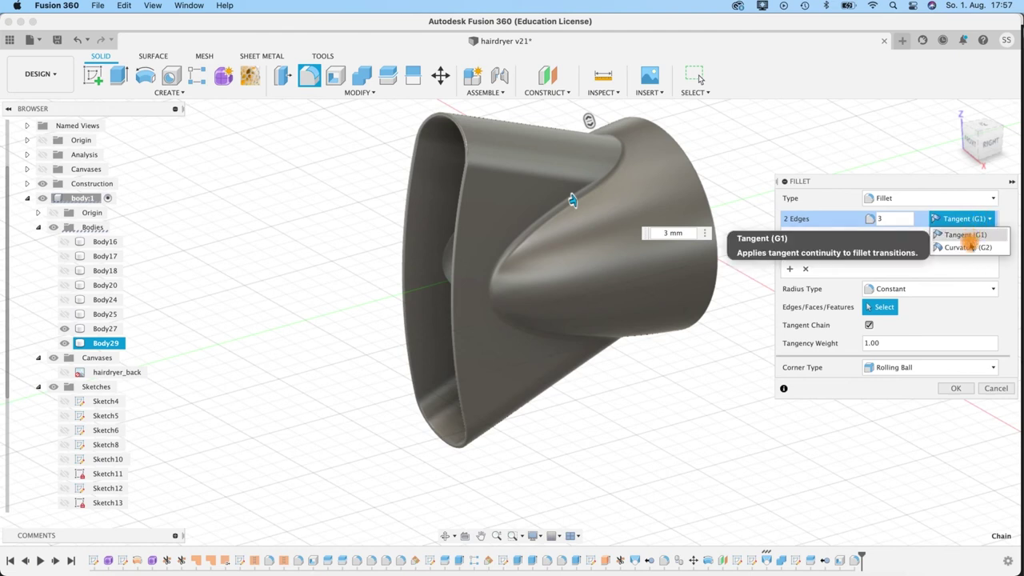
click(967, 248)
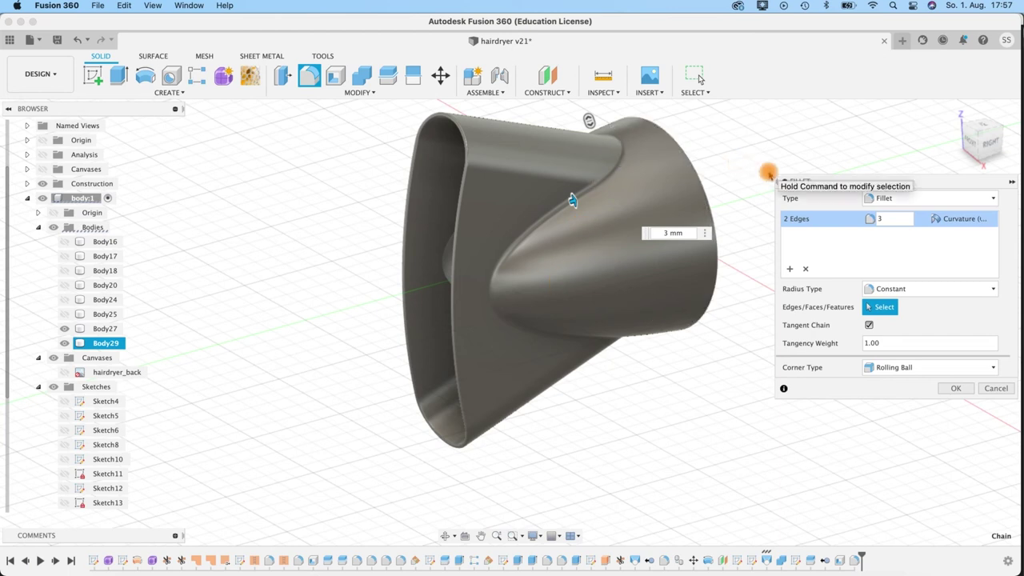
drag(891, 224, 876, 224)
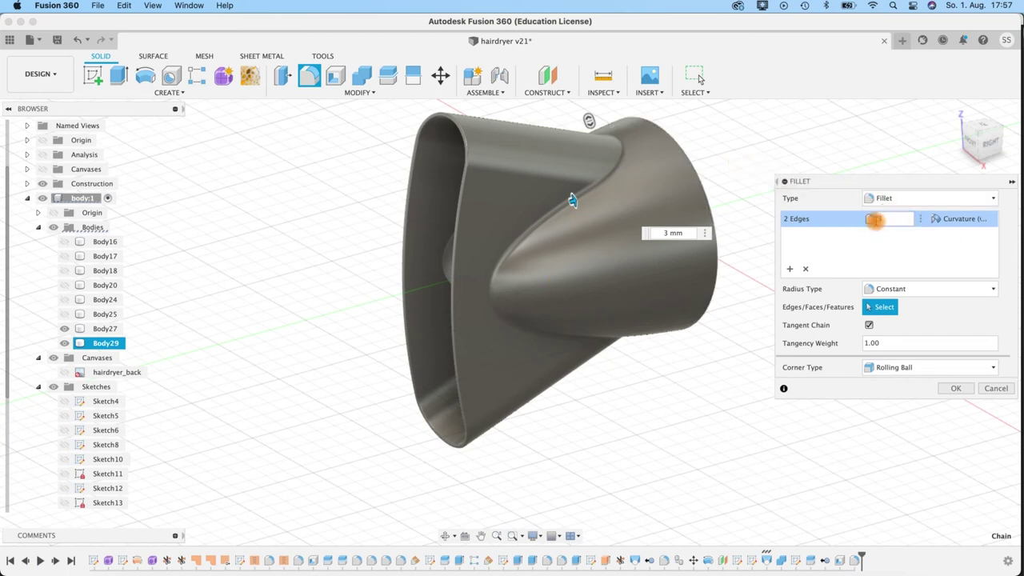
text(5)
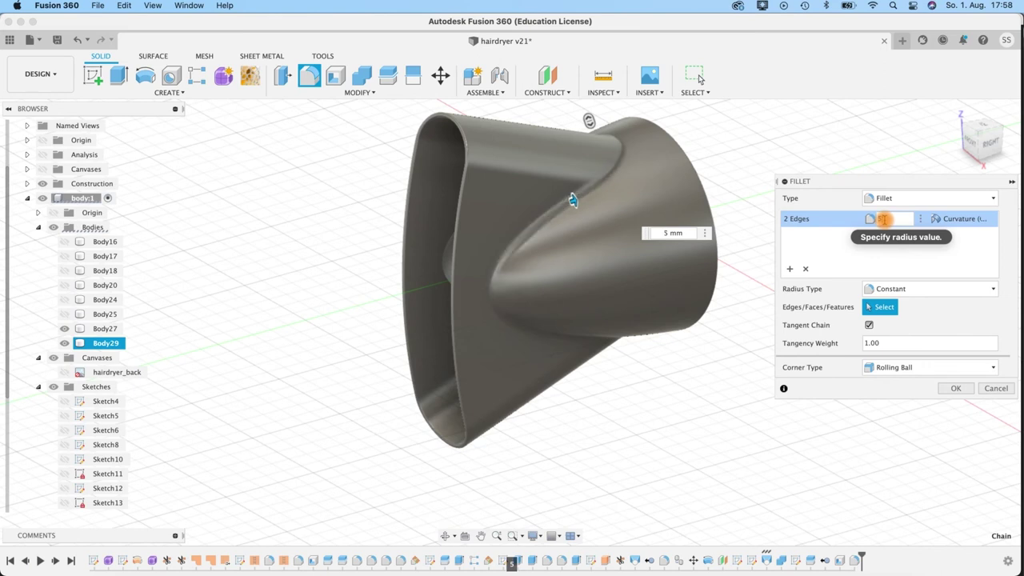
click(953, 388)
- Show the hidden bodies Body16, Body17, Body18, Body20, Body24 and Body25 to view the complete hairdryer
scroll(599, 455, down, 5)
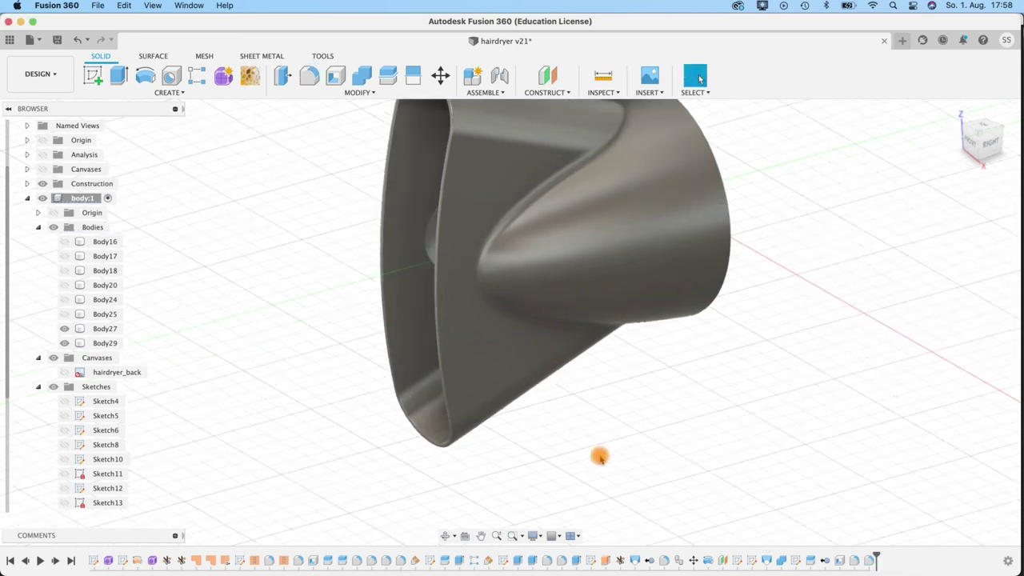
click(64, 314)
click(64, 299)
click(64, 285)
click(64, 270)
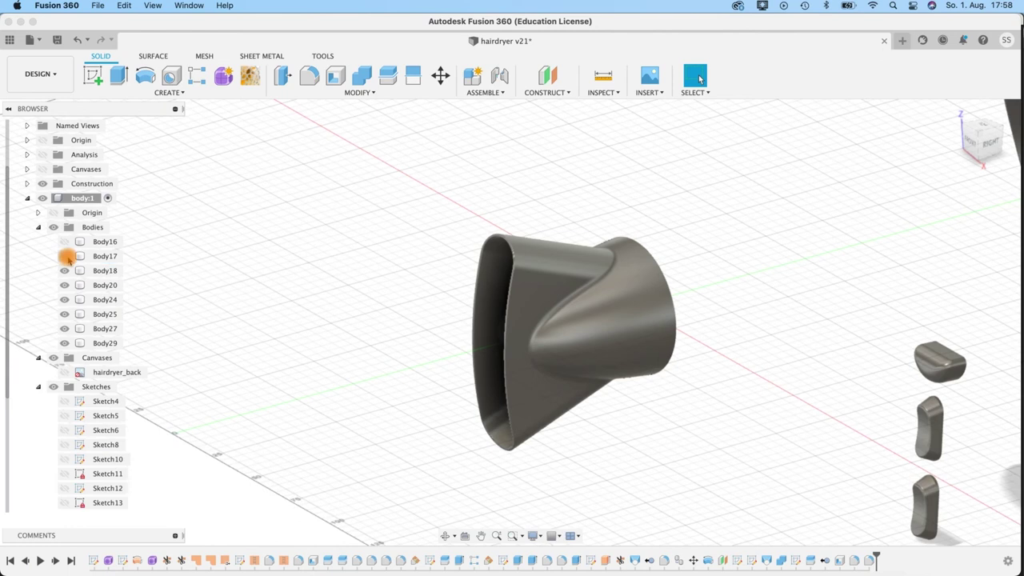
click(64, 256)
click(64, 242)
click(769, 373)
scroll(771, 384, down, 4)
scroll(771, 389, up, 4)
shift+middle_drag(681, 382, 768, 381)
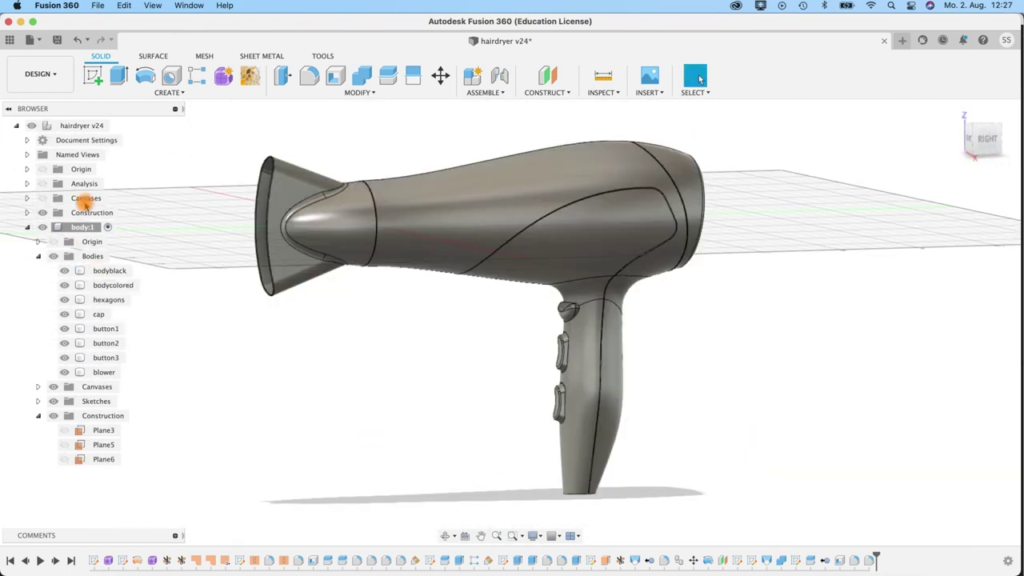
- Show the reference canvases and highlight the bodycolored, cap and button bodies one after another in the model
click(43, 197)
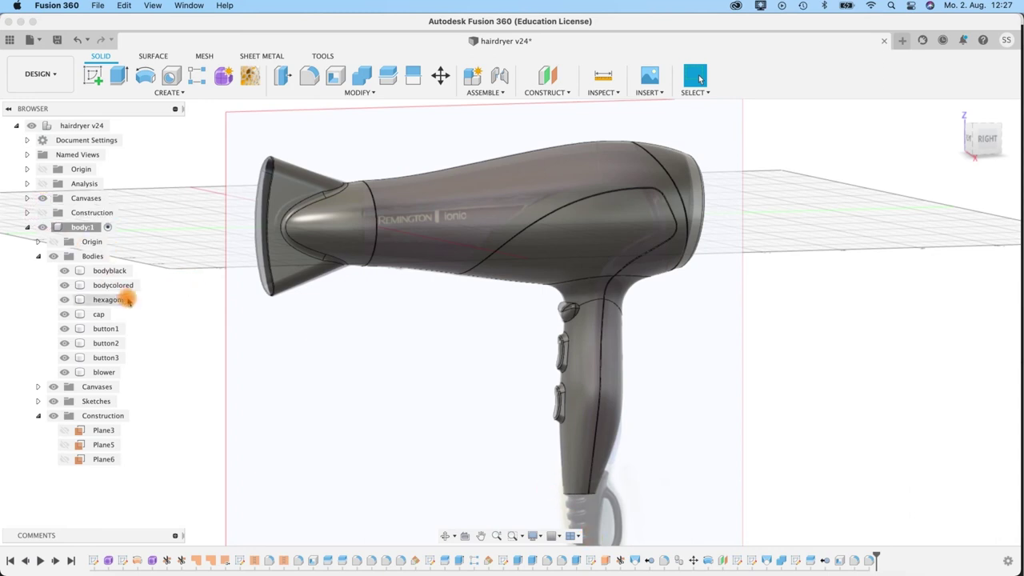
click(106, 285)
click(99, 313)
click(105, 328)
click(105, 343)
click(105, 356)
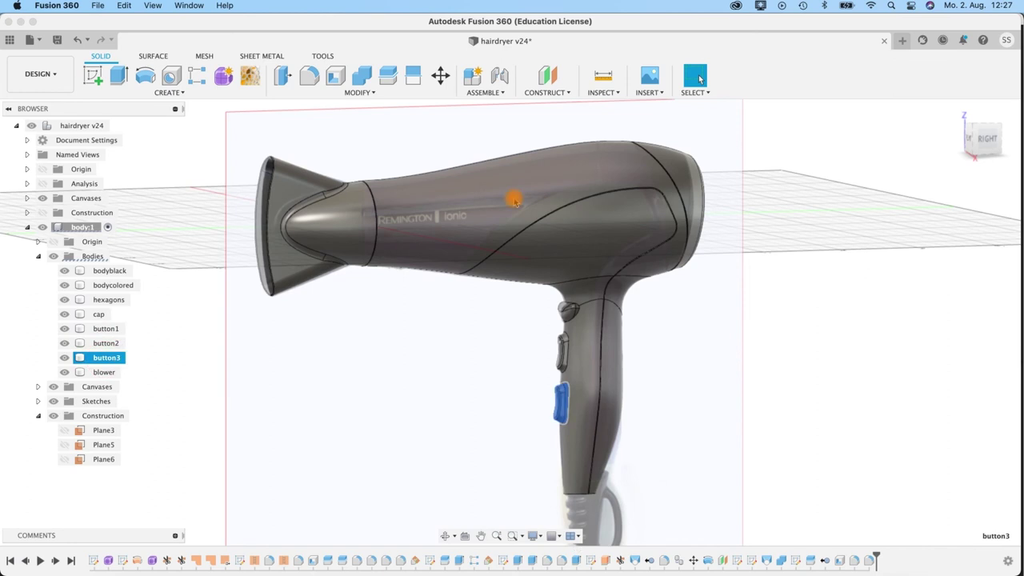
- Join the hexagons body with the cap at the hairdryer's rear using Combine
shift+click(676, 165)
click(642, 199)
shift+middle_drag(744, 300, 712, 299)
scroll(713, 299, up, 5)
middle_drag(706, 241, 720, 469)
shift+middle_drag(756, 309, 625, 195)
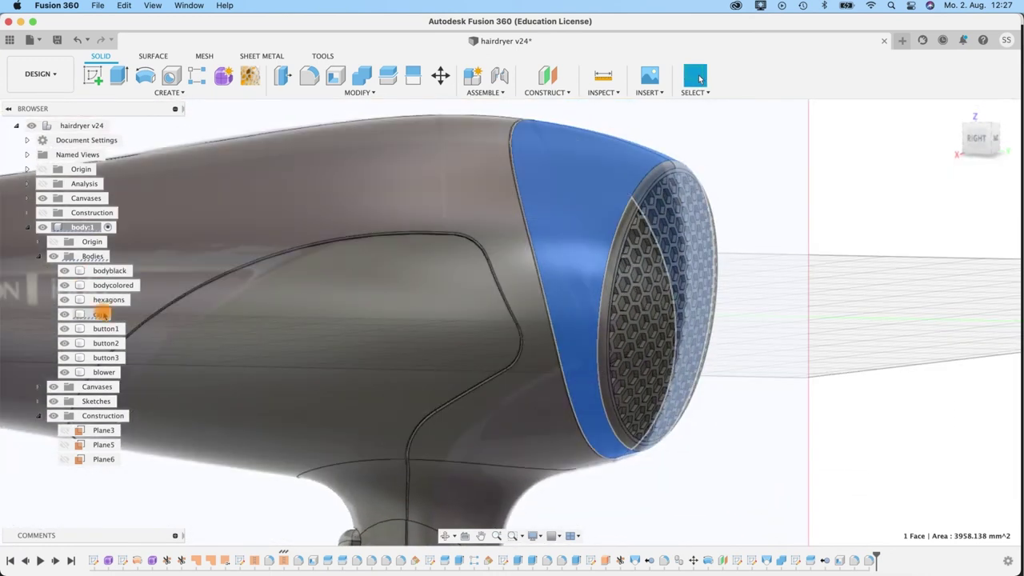
click(88, 314)
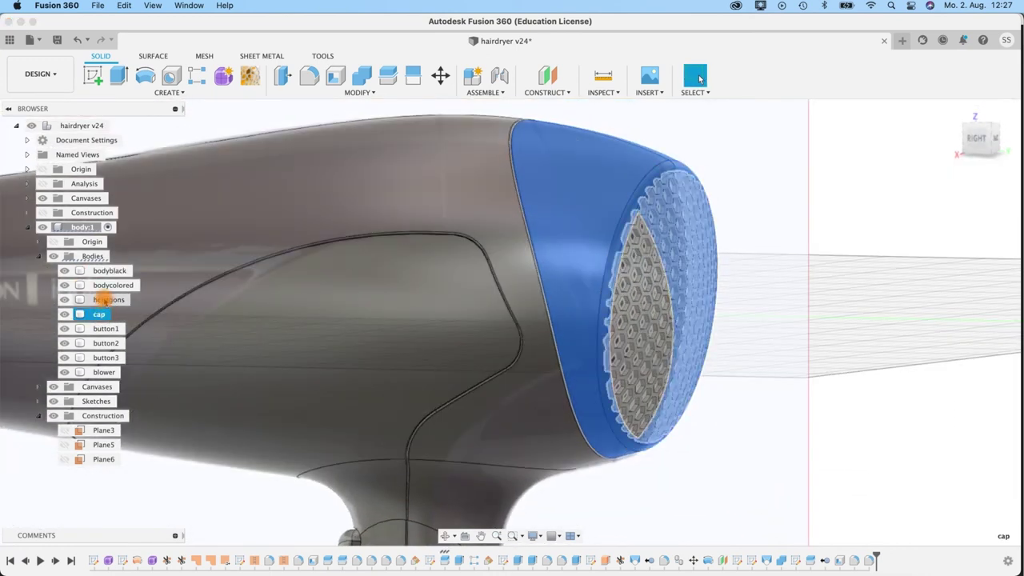
shift+click(104, 300)
shift+middle_drag(754, 336, 774, 349)
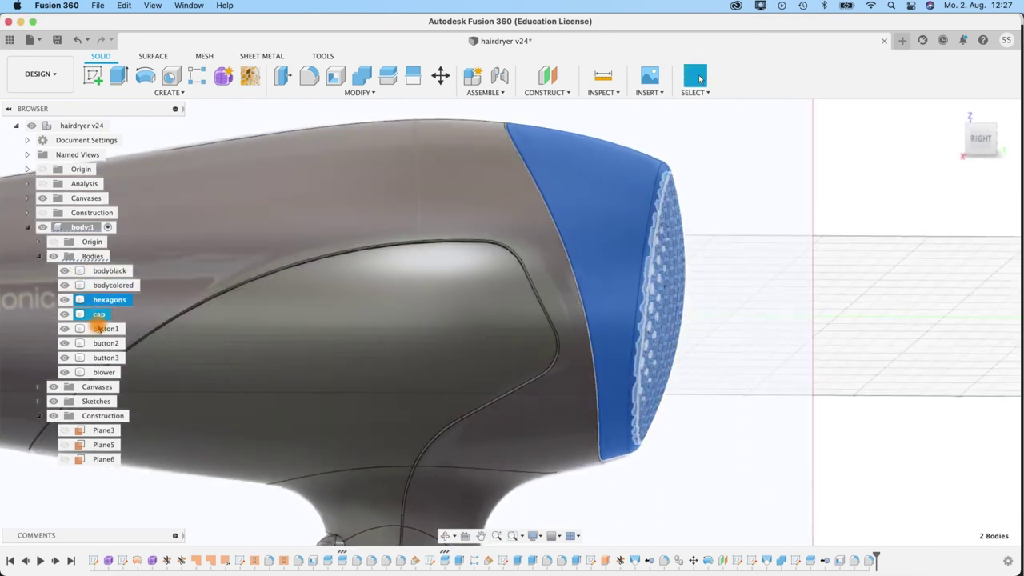
click(363, 76)
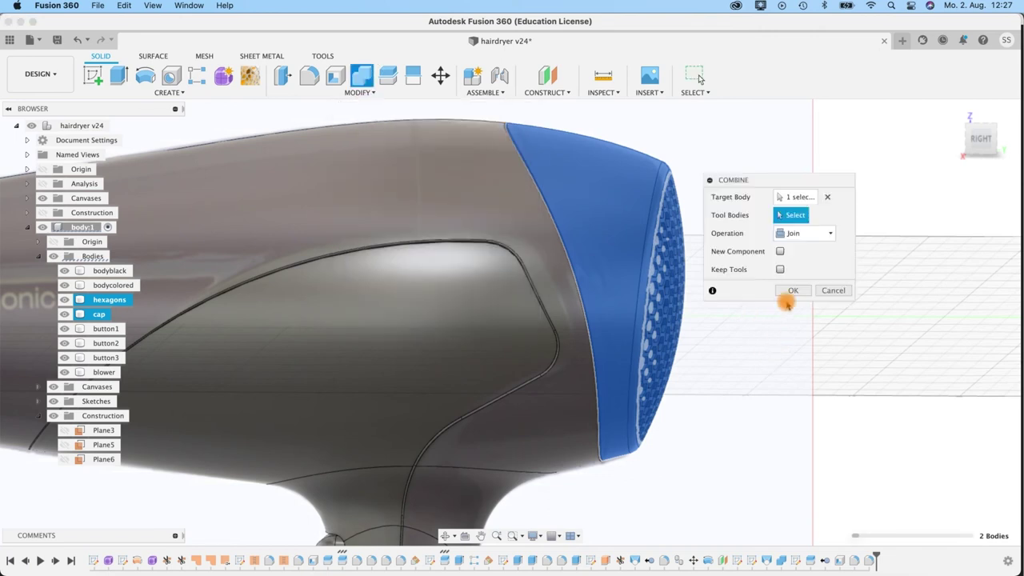
click(666, 200)
click(793, 291)
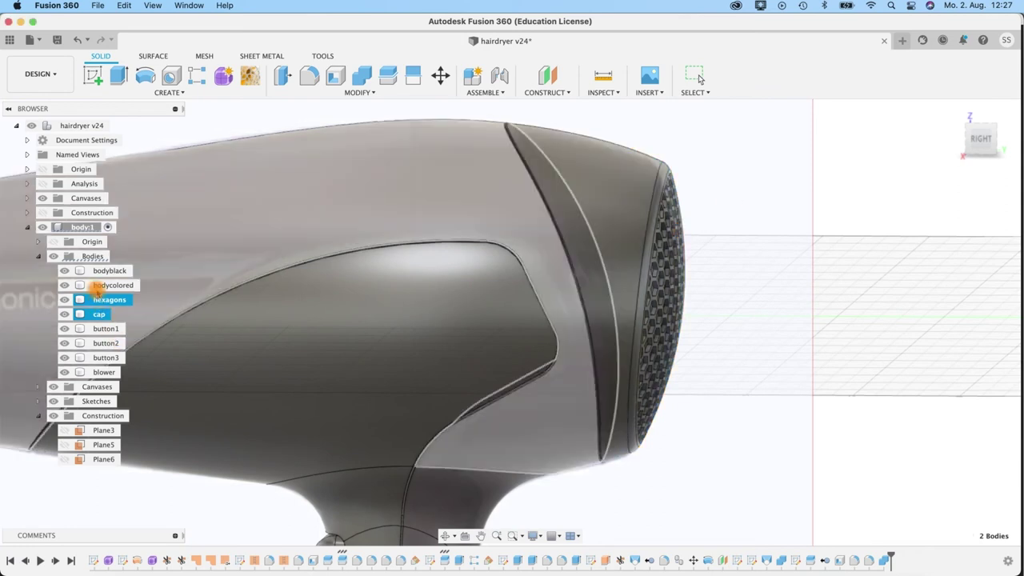
- Examine the housing and nozzle bodies, and compare the handle's lower end with the cable in the reference canvas
click(99, 300)
shift+middle_drag(725, 345, 466, 285)
click(466, 285)
click(507, 365)
middle_drag(172, 322, 284, 259)
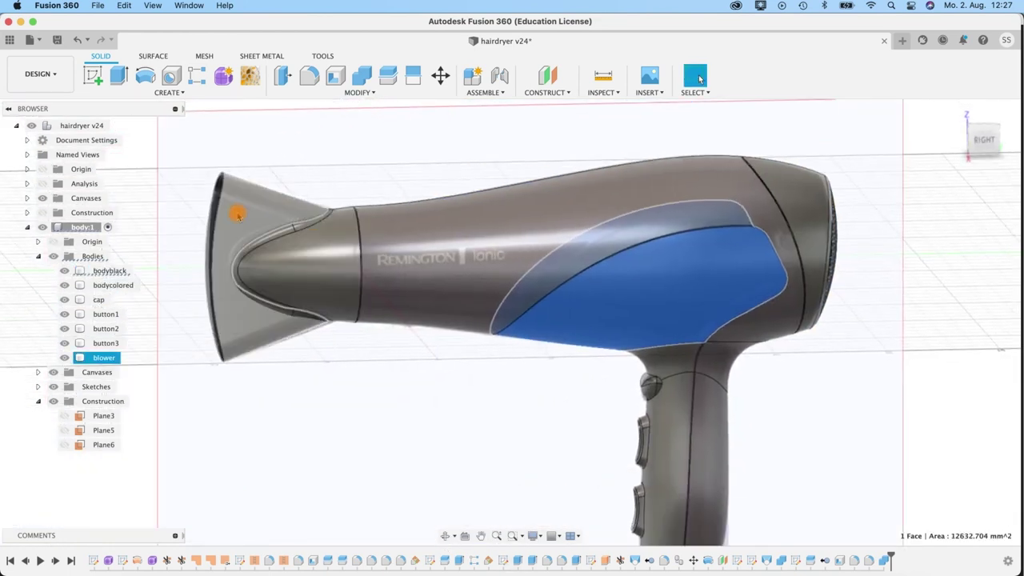
middle_drag(773, 475, 731, 273)
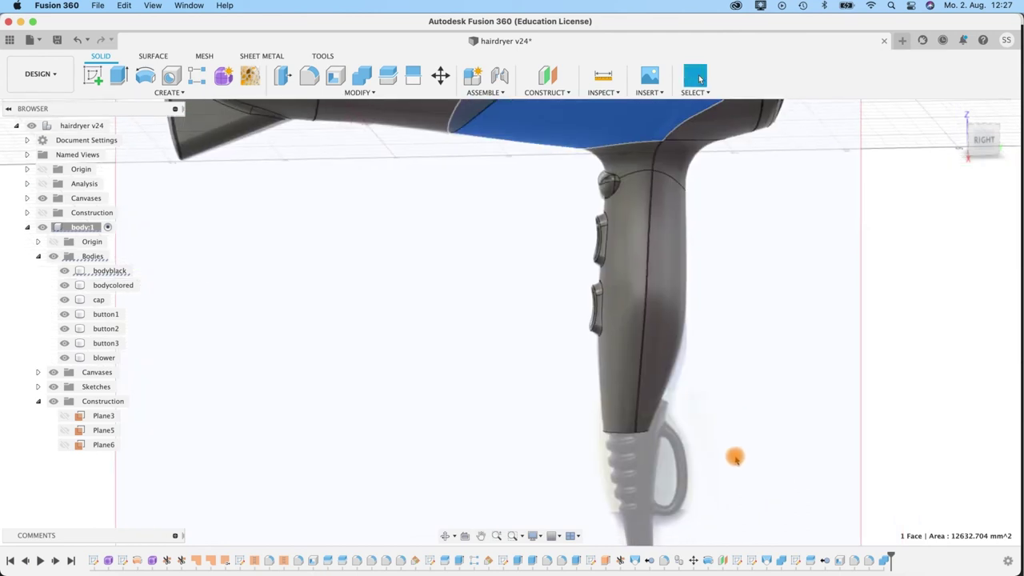
- Create and activate an internal standard component named cableconnector
middle_drag(752, 436, 554, 312)
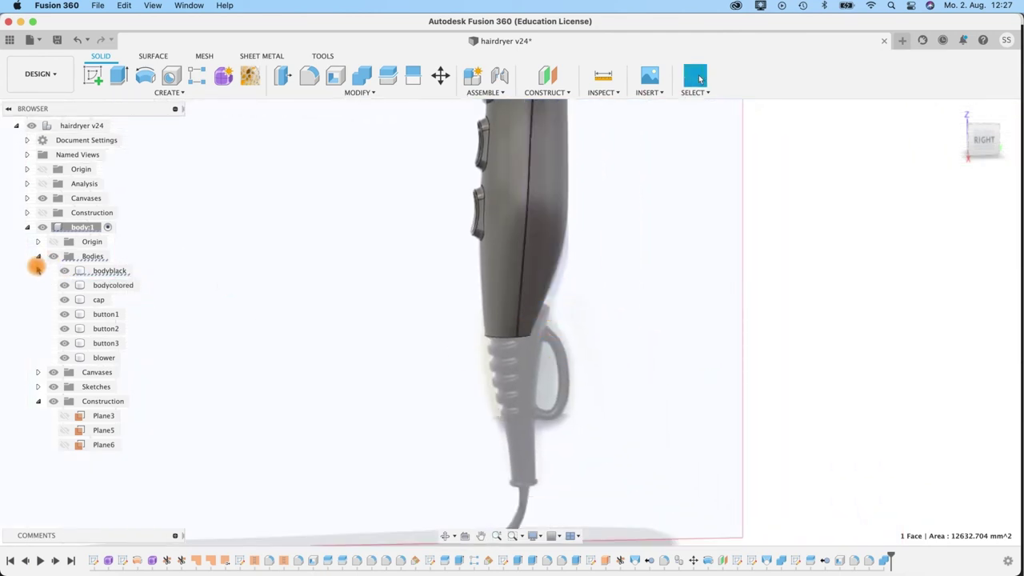
click(37, 257)
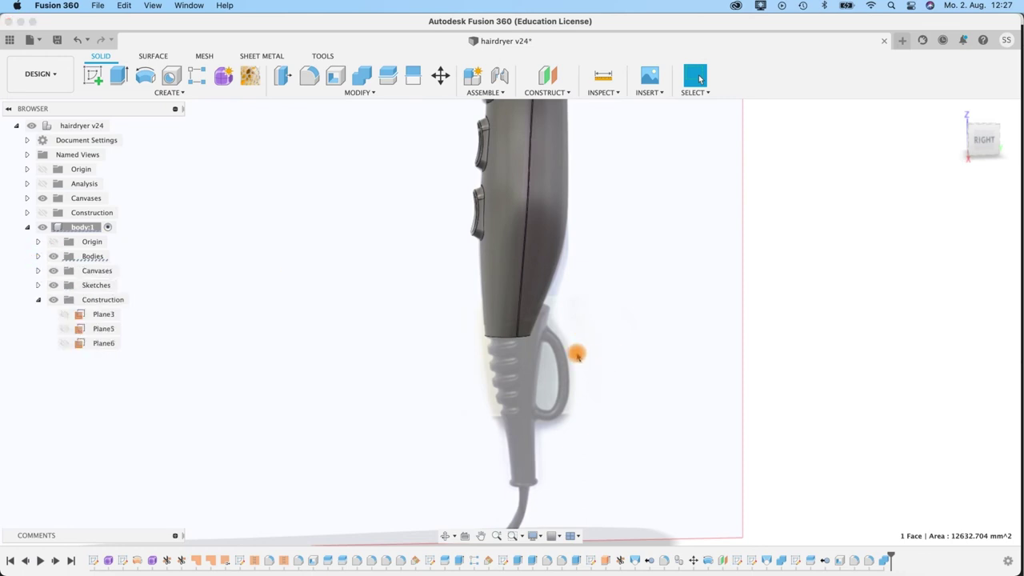
click(494, 94)
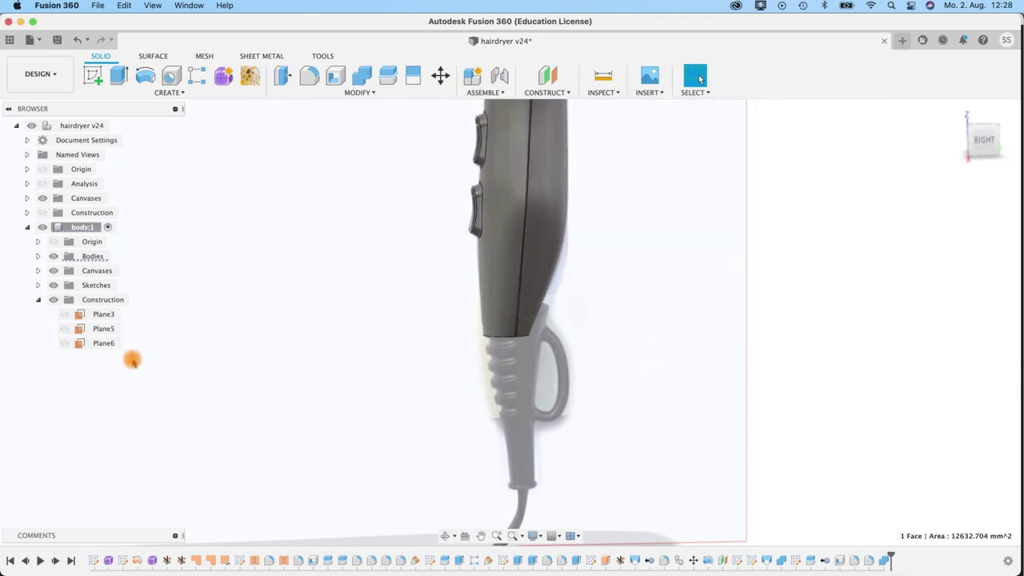
drag(906, 251, 829, 244)
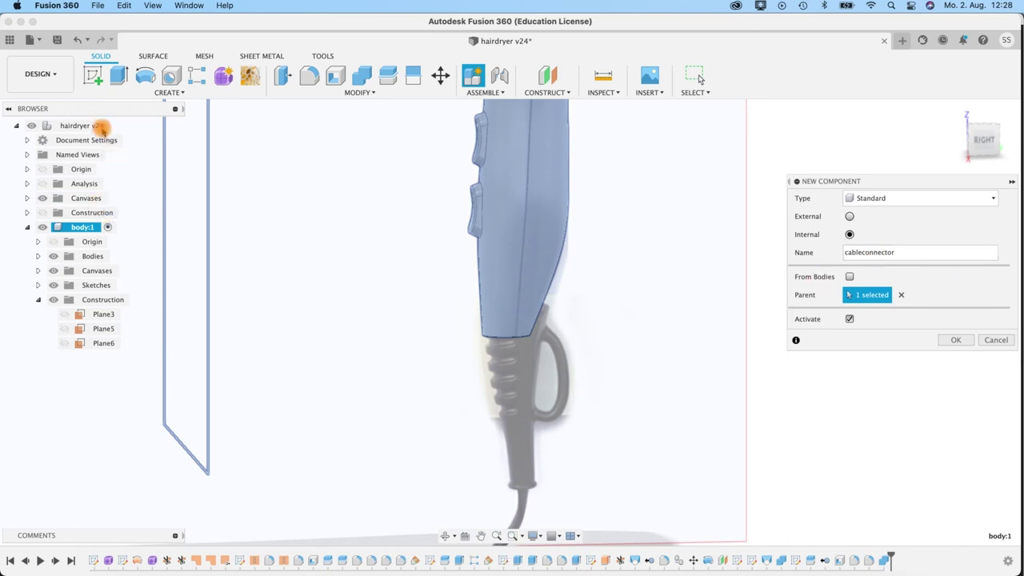
mouse_move(96, 128)
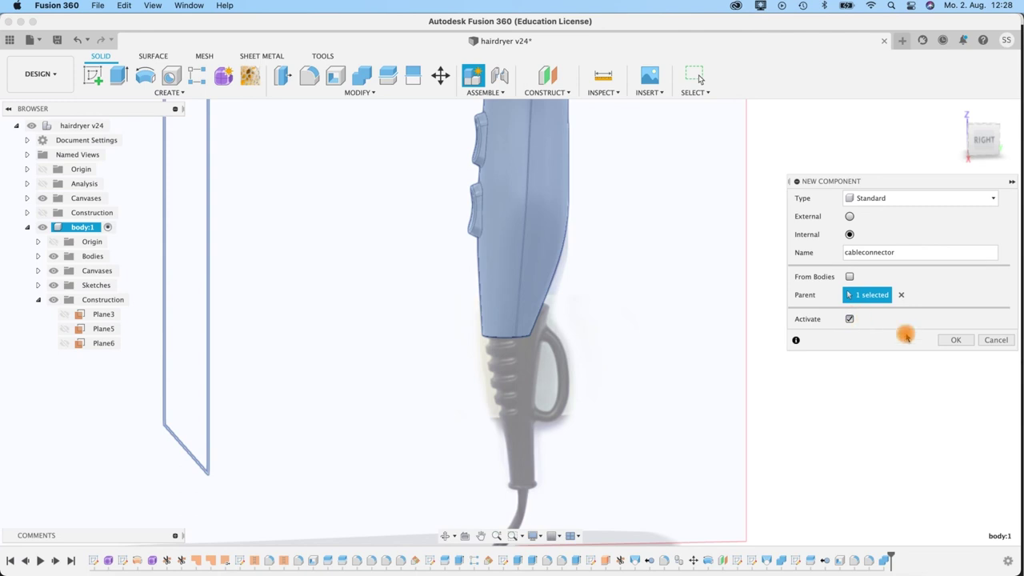
click(957, 340)
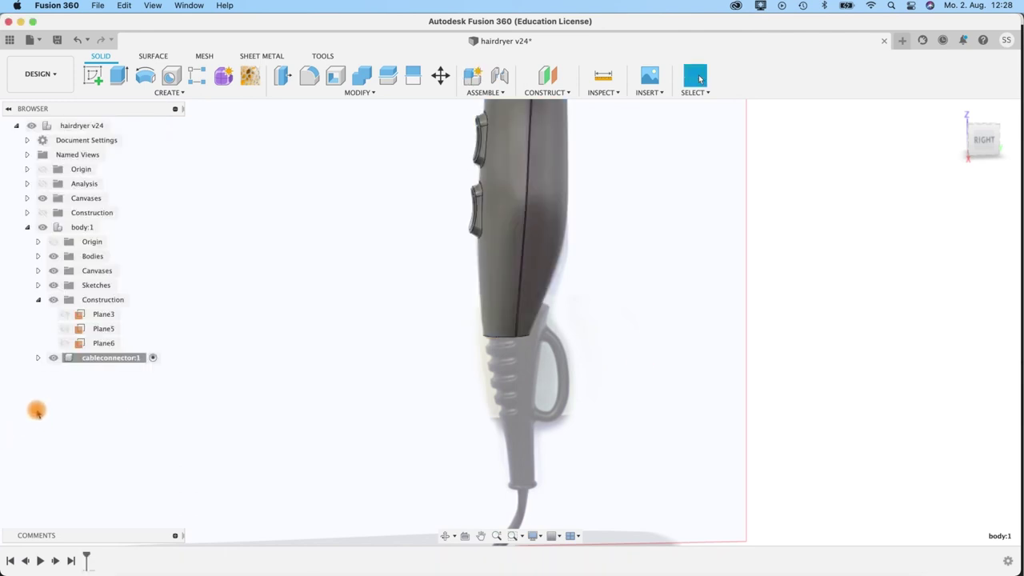
- Move the cableconnector component out of the body component to the hairdryer's top level and collapse the body component
click(37, 299)
mouse_move(132, 320)
mouse_down()
mouse_move(110, 318)
mouse_move(55, 137)
mouse_move(69, 285)
mouse_move(98, 320)
mouse_move(64, 128)
mouse_move(77, 128)
mouse_up()
click(27, 227)
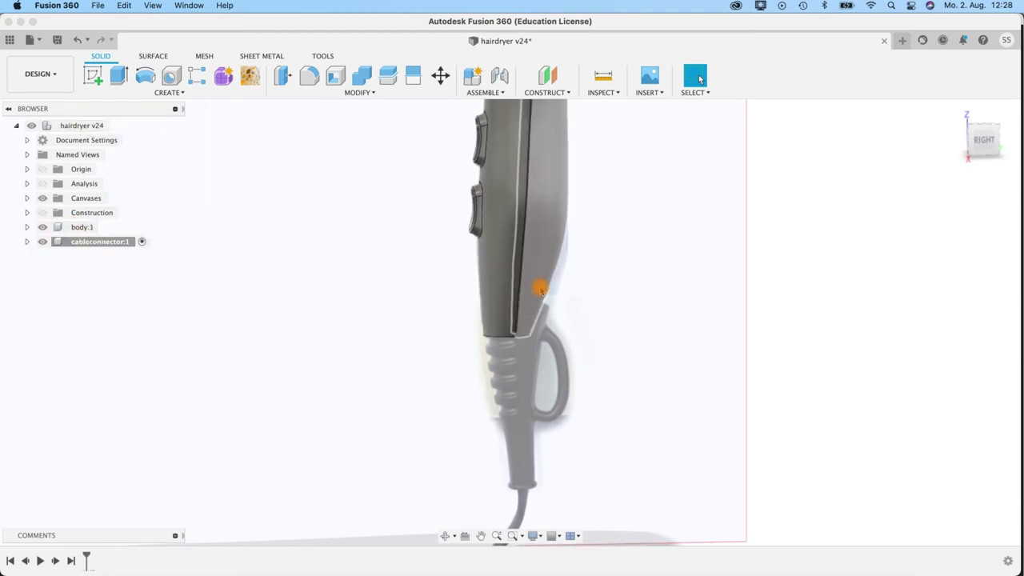
- Construct an offset plane at -156 mm from the XY plane, just above the handle's lower end
scroll(570, 346, up, 3)
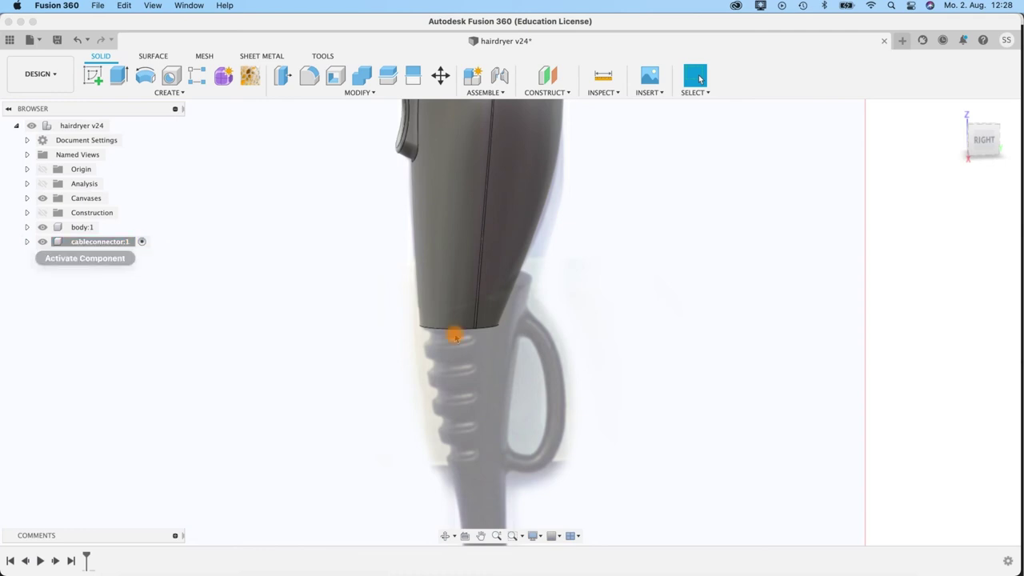
scroll(540, 359, down, 3)
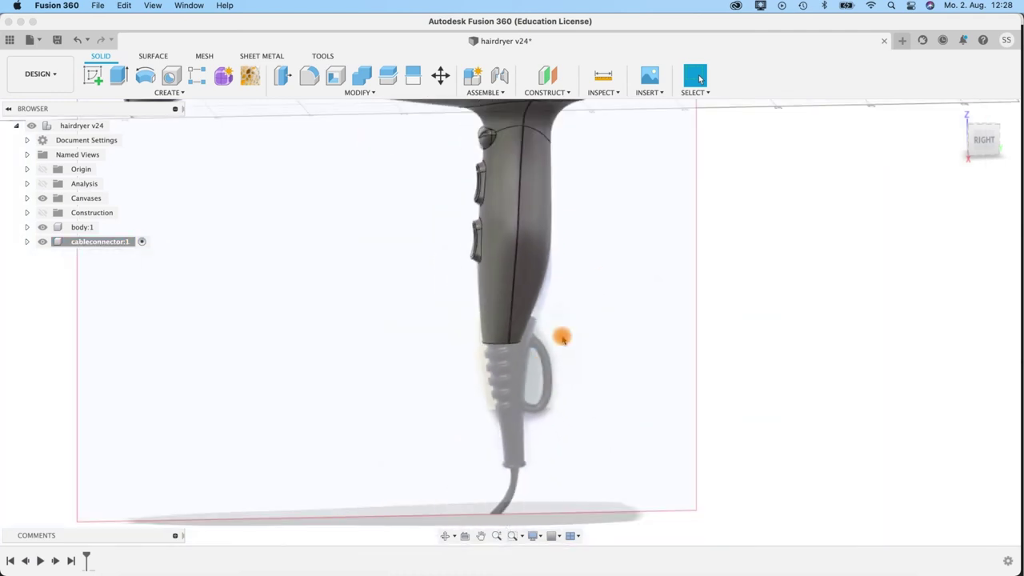
shift+middle_drag(614, 271, 627, 293)
middle_drag(627, 293, 627, 371)
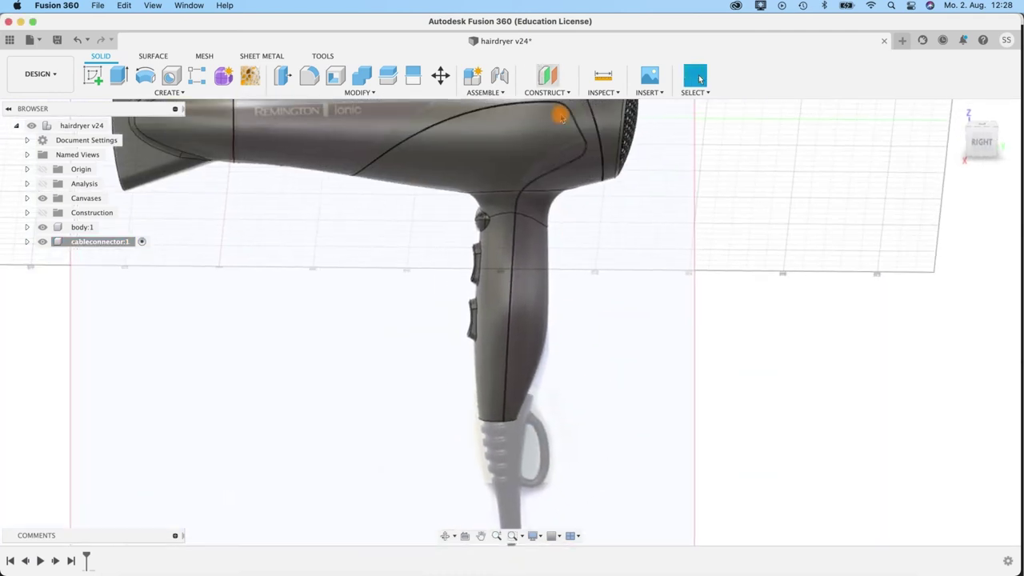
click(556, 92)
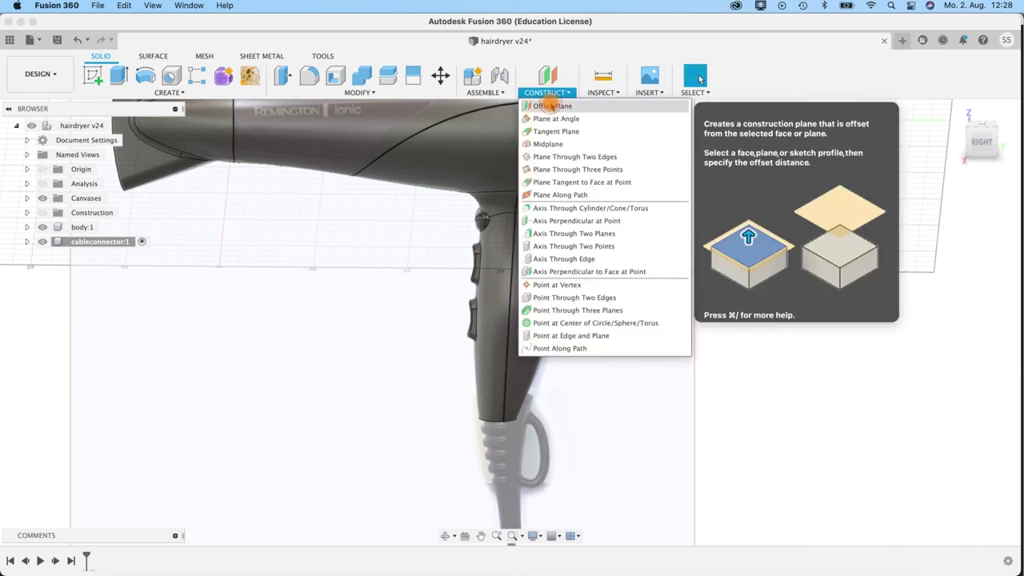
click(546, 102)
scroll(334, 314, down, 2)
shift+middle_drag(276, 285, 252, 303)
click(299, 220)
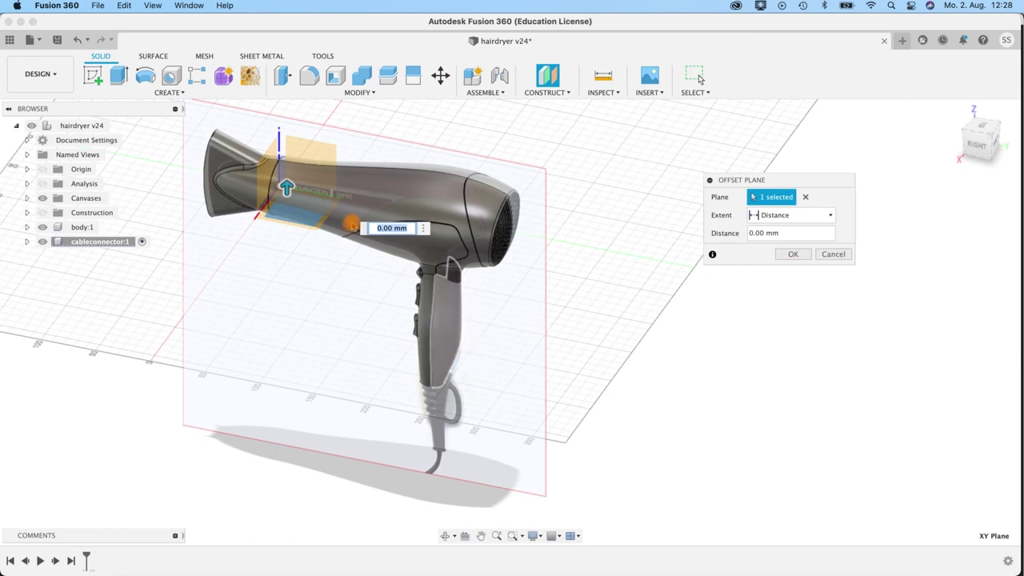
drag(287, 198, 409, 370)
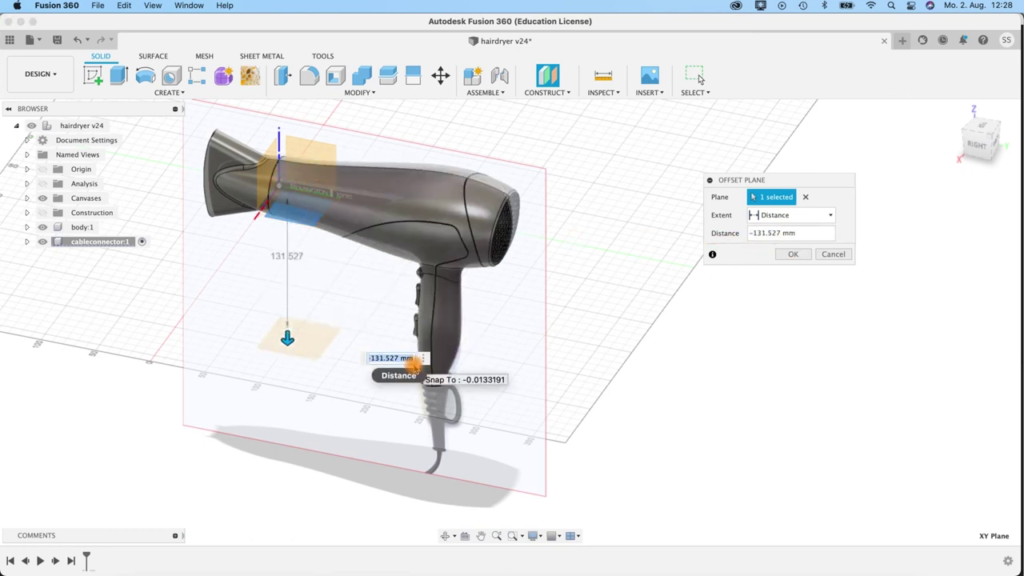
text(56)
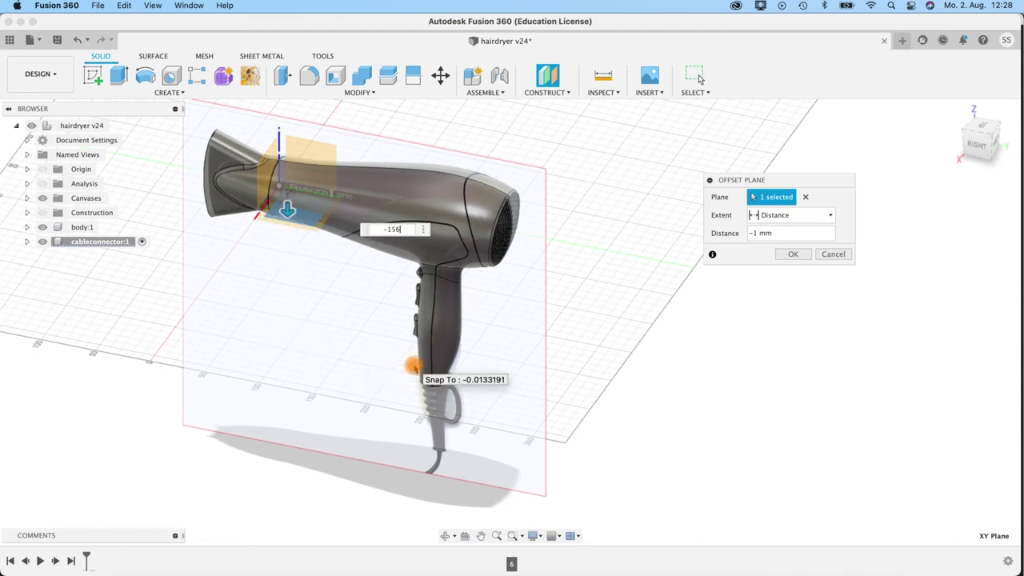
mouse_move(526, 350)
shift+middle_down()
mouse_move(537, 334)
mouse_move(527, 365)
shift+middle_up()
scroll(527, 364, up, 4)
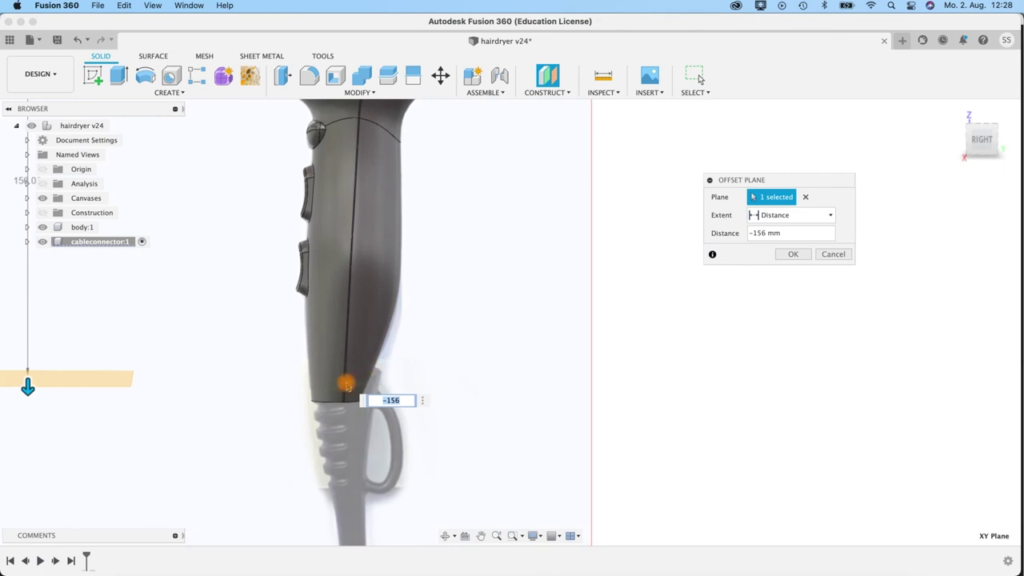
scroll(485, 412, up, 2)
scroll(485, 412, down, 4)
shift+middle_drag(264, 428, 249, 430)
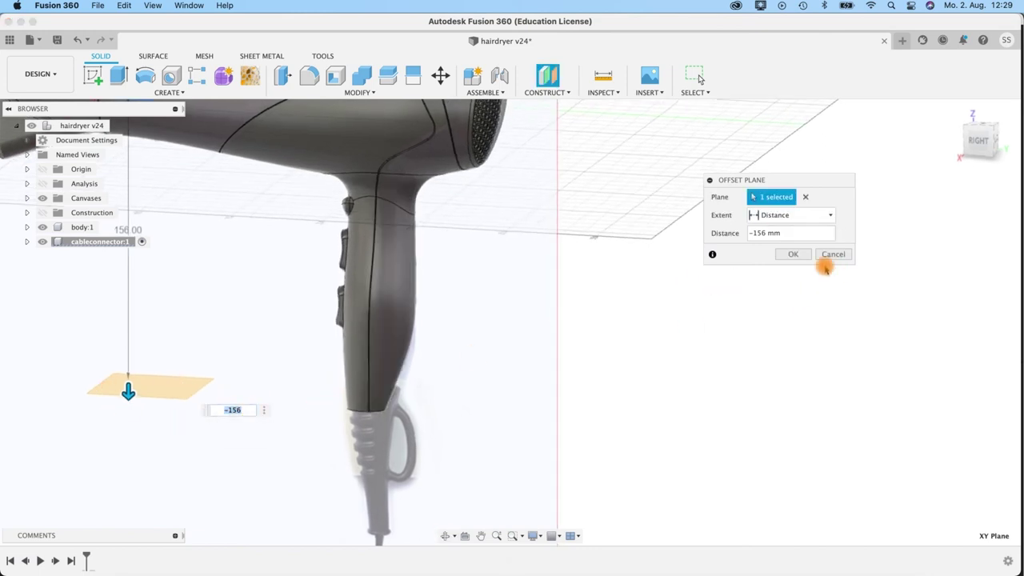
click(793, 255)
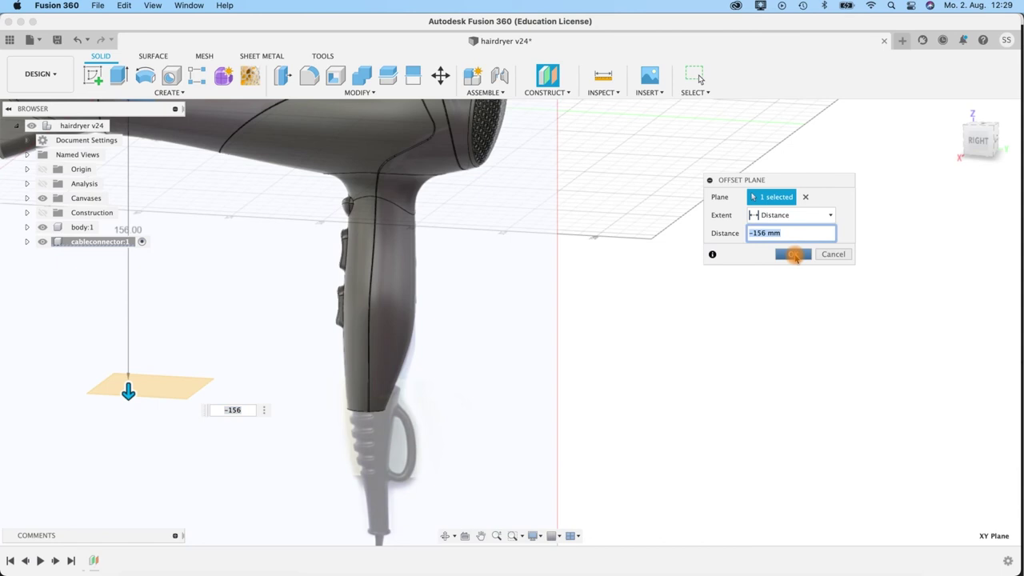
- Start a sketch on the new offset plane and orient the view toward the handle's lower end
click(458, 396)
shift+middle_drag(488, 424, 418, 396)
middle_drag(498, 284, 670, 293)
shift+middle_drag(373, 387, 379, 405)
click(334, 396)
click(335, 396)
right_click(332, 395)
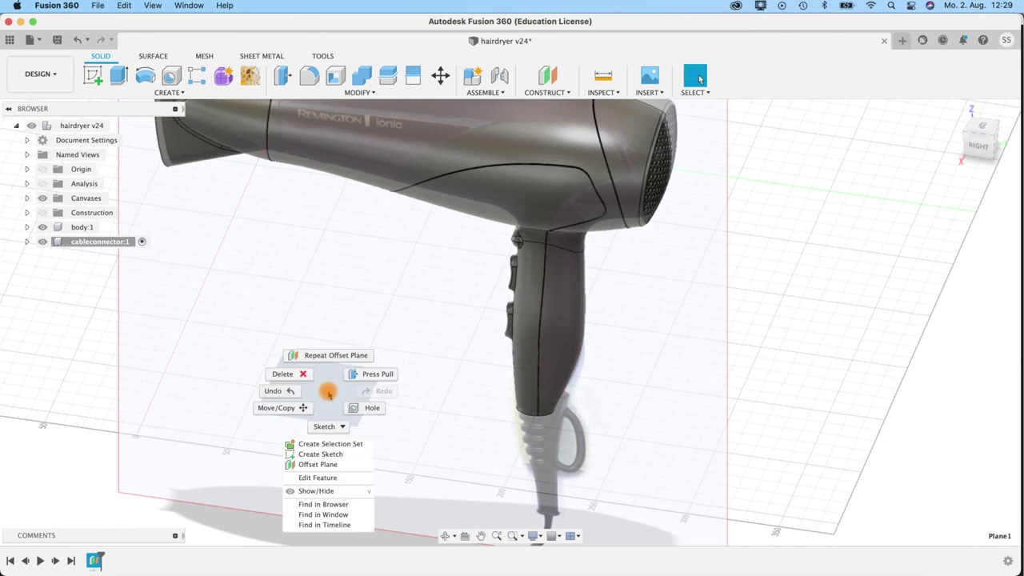
click(331, 454)
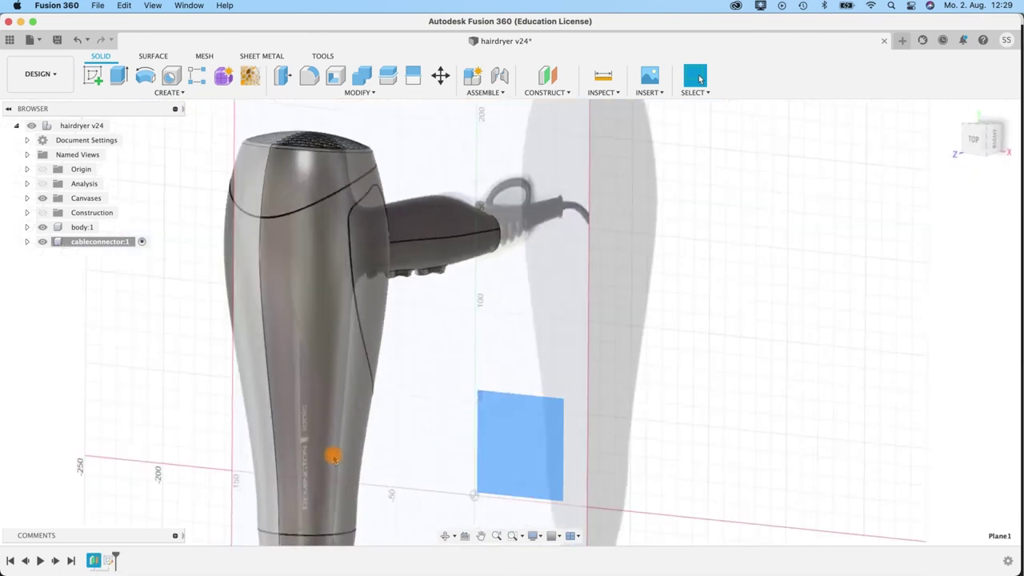
middle_drag(603, 423, 589, 540)
mouse_move(597, 410)
shift+middle_down()
mouse_move(491, 371)
mouse_move(515, 280)
mouse_move(653, 377)
mouse_move(678, 418)
mouse_move(532, 199)
shift+middle_up()
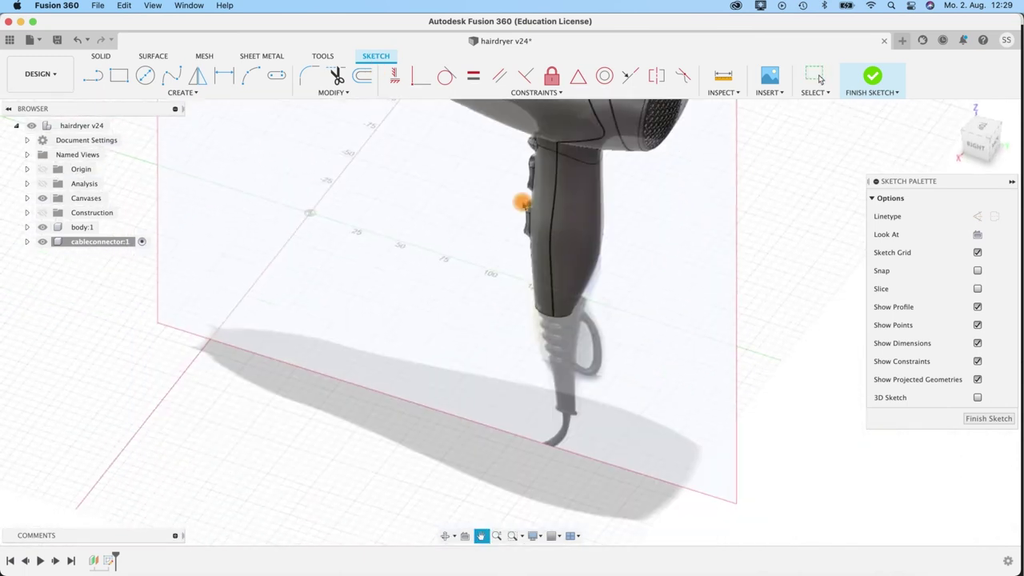
- Draw a 32 mm diameter circle centred on the sketch axis inside the handle's lower end
click(145, 76)
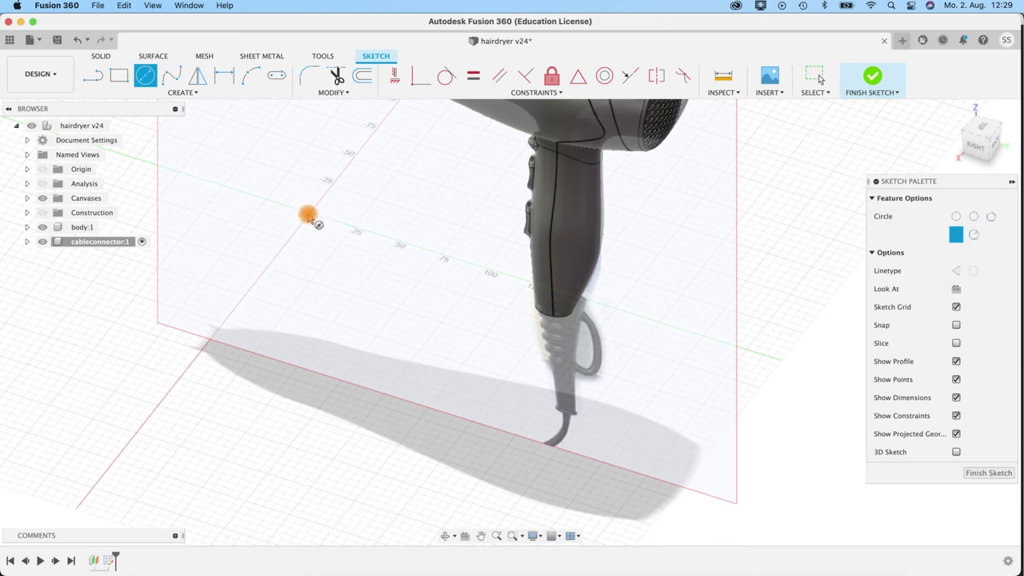
click(559, 292)
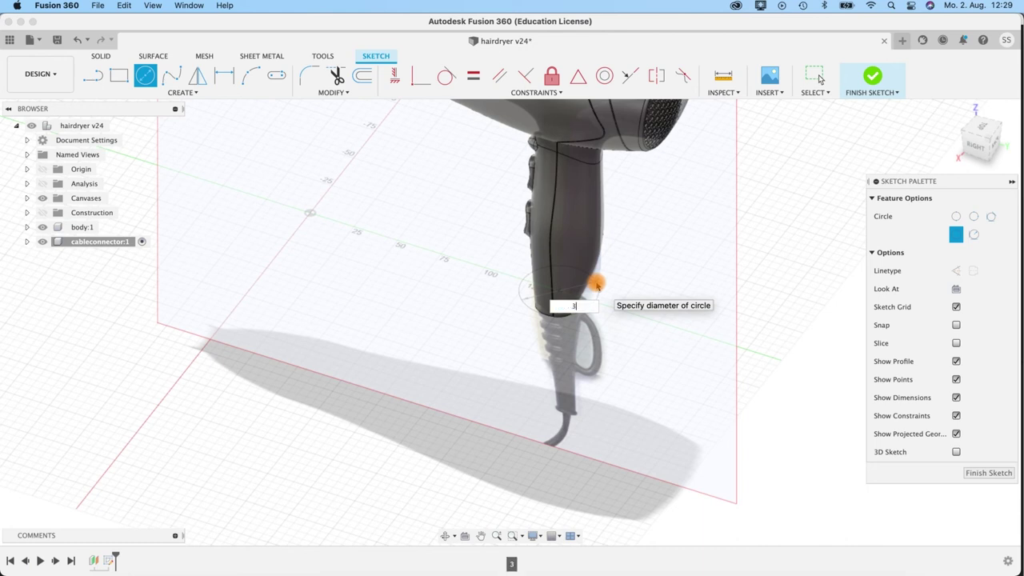
text(32)
key(Return)
key(Escape)
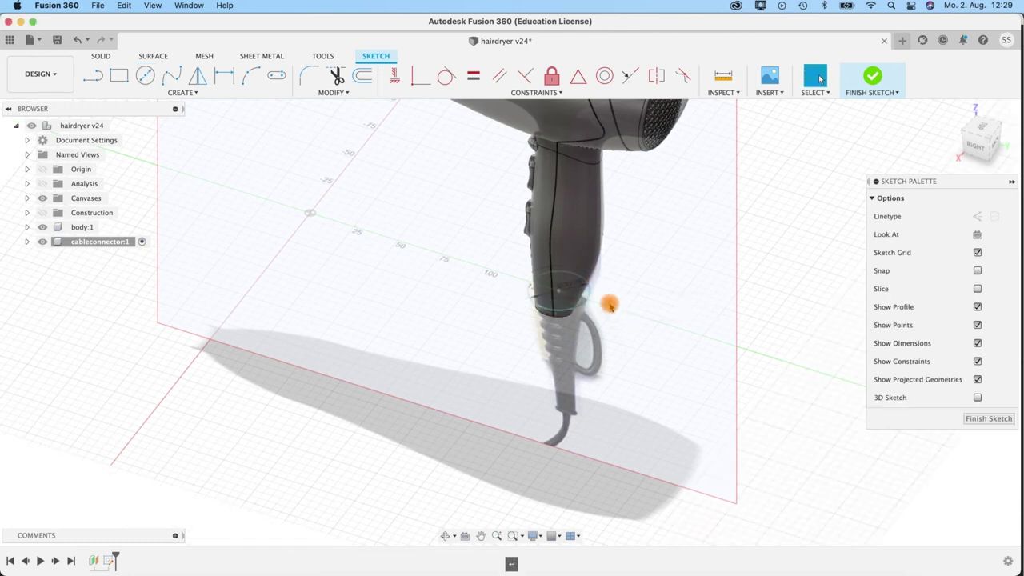
- Compare the circle with the connector in the reference canvas and set its diameter to 31 mm
scroll(632, 320, up, 5)
shift+middle_drag(638, 308, 656, 299)
middle_drag(623, 368, 580, 544)
mouse_move(649, 397)
shift+middle_down()
mouse_move(648, 379)
mouse_move(733, 297)
mouse_move(613, 288)
mouse_move(549, 302)
mouse_move(483, 287)
shift+middle_up()
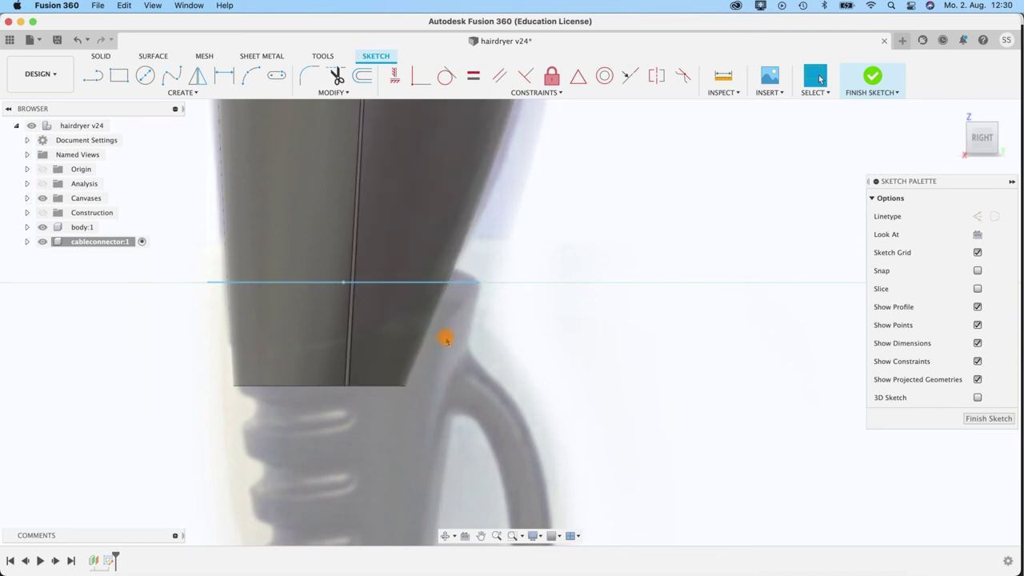
mouse_move(484, 336)
shift+middle_down()
mouse_move(482, 347)
mouse_move(480, 283)
shift+middle_up()
mouse_move(520, 309)
shift+middle_down()
mouse_move(549, 320)
mouse_move(535, 288)
mouse_move(544, 290)
mouse_move(546, 313)
mouse_move(389, 293)
shift+middle_up()
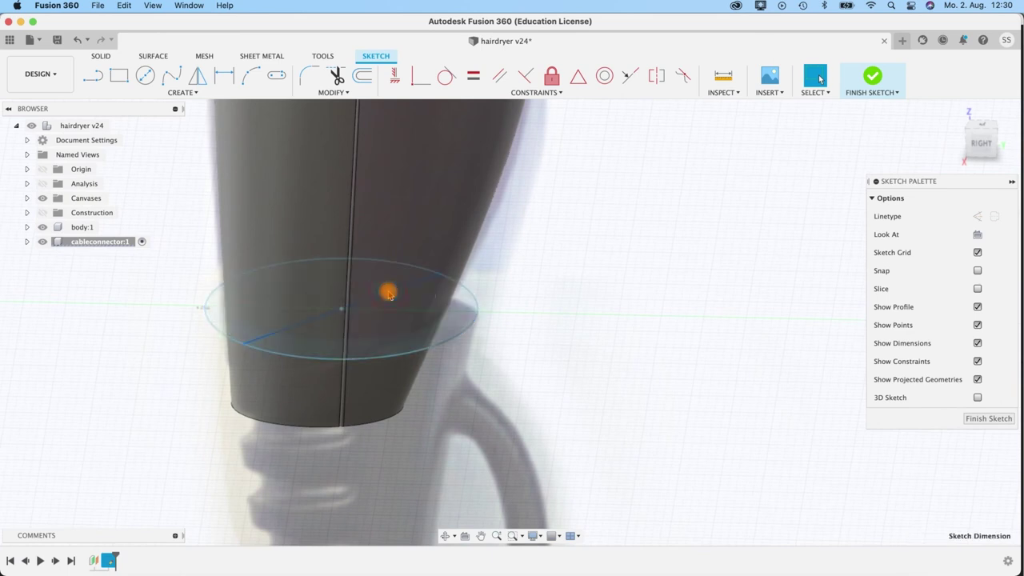
click(389, 294)
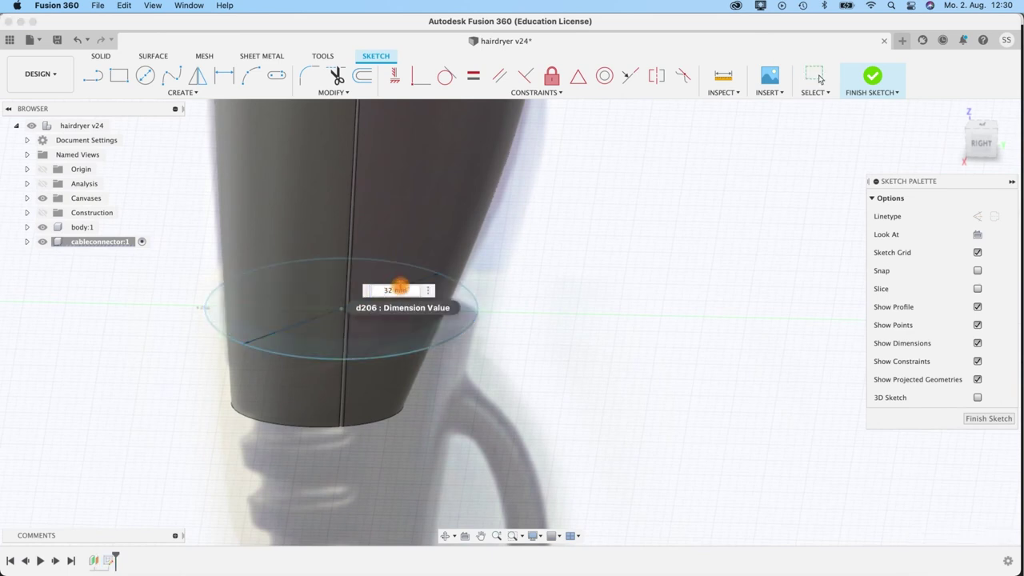
key(Escape)
- Move the 31 mm circle about 1.64 mm along Y, hiding the reference canvases to judge its position against the handle's outline
mouse_move(512, 324)
shift+middle_down()
mouse_move(525, 297)
mouse_move(513, 311)
mouse_move(459, 299)
shift+middle_up()
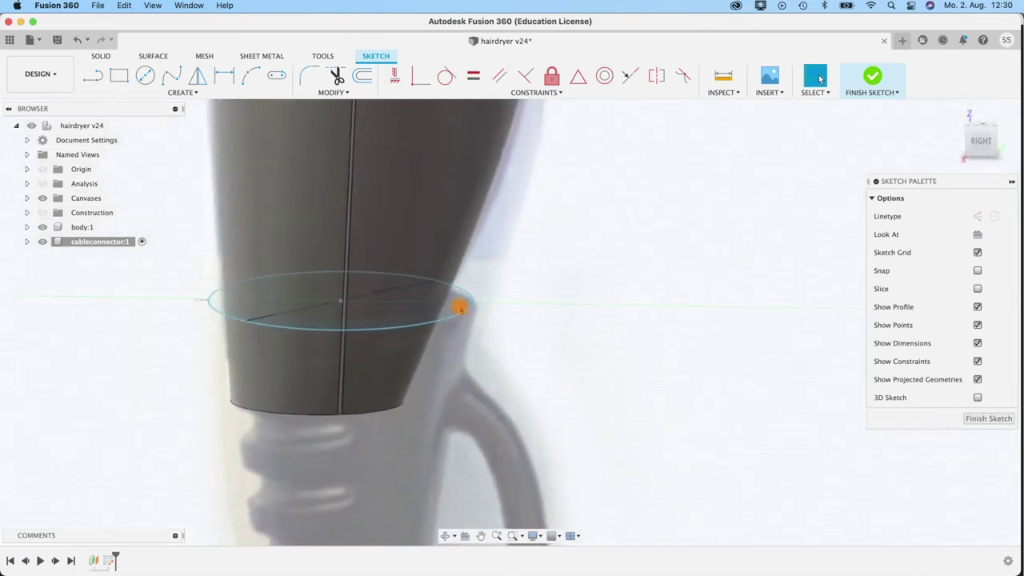
click(458, 302)
key(m)
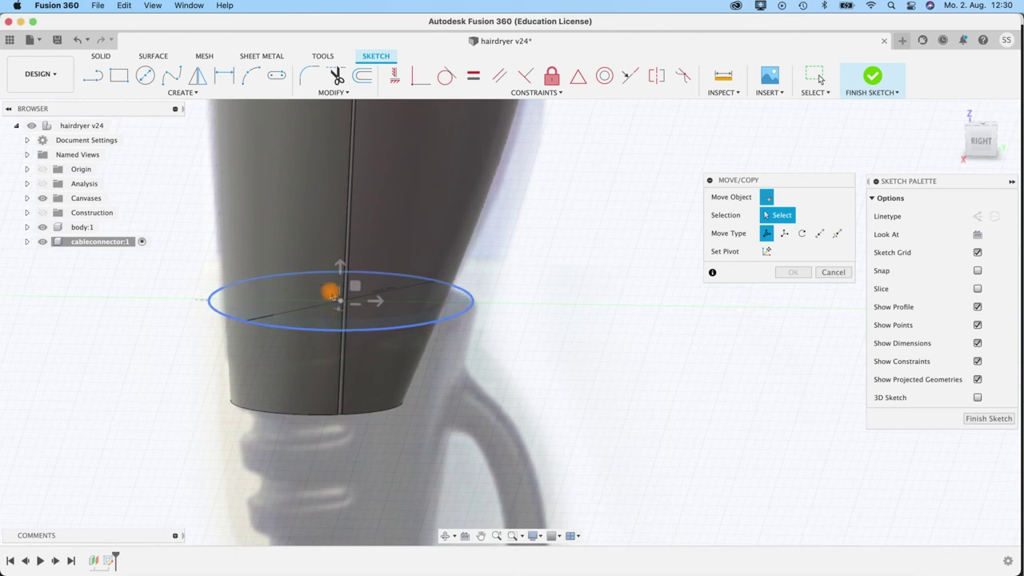
click(332, 293)
drag(377, 301, 389, 301)
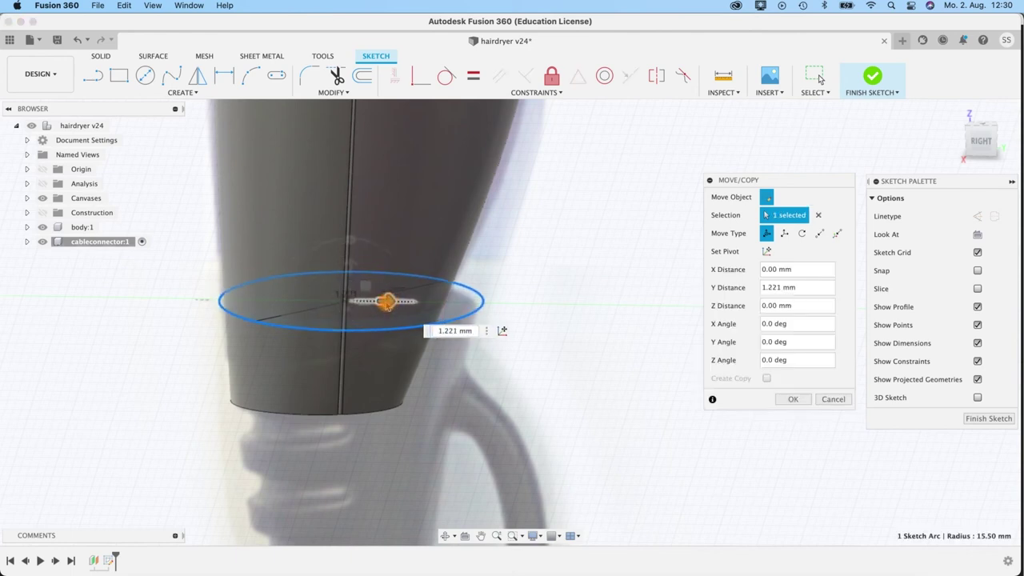
click(43, 198)
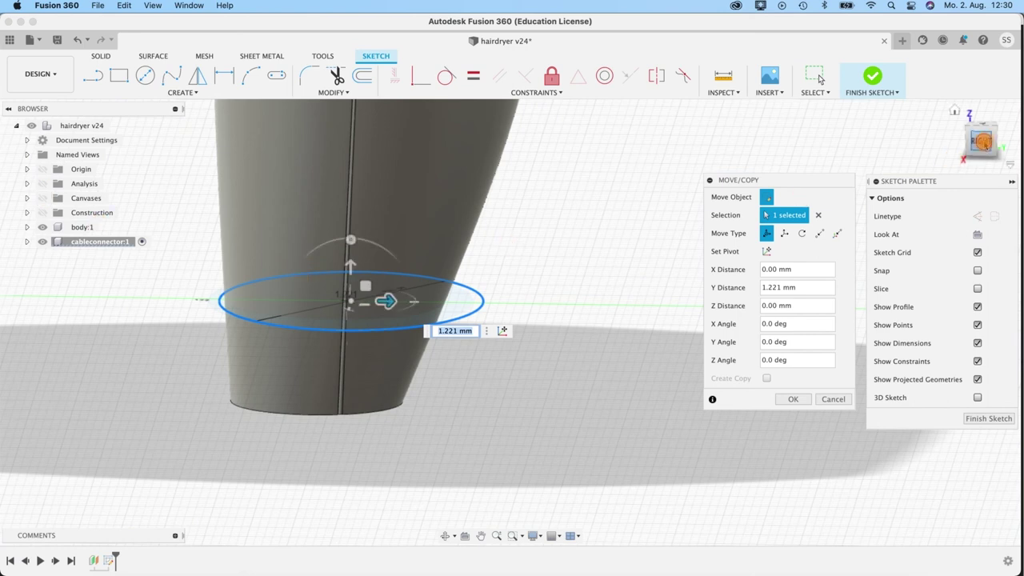
click(979, 141)
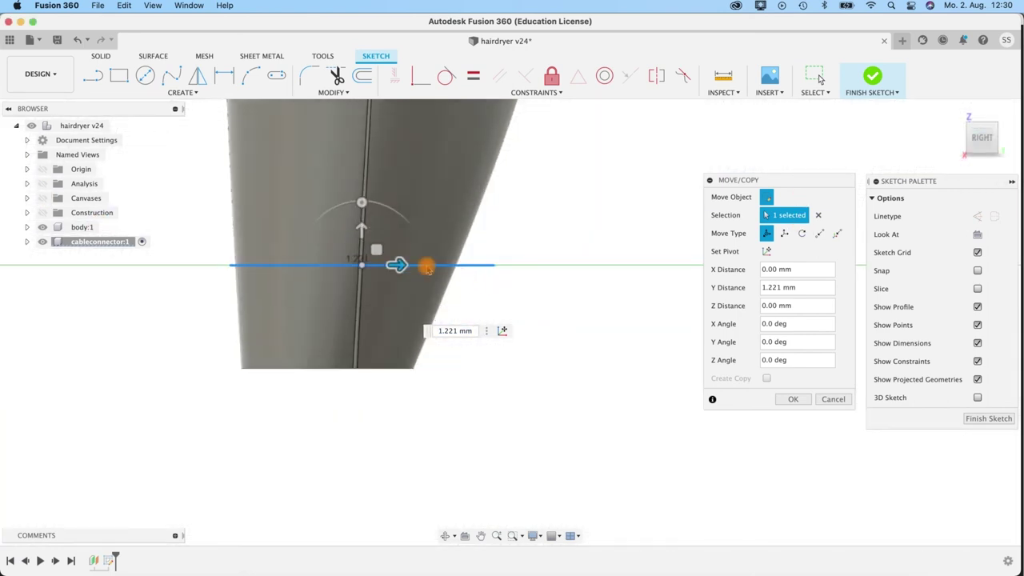
drag(401, 266, 407, 266)
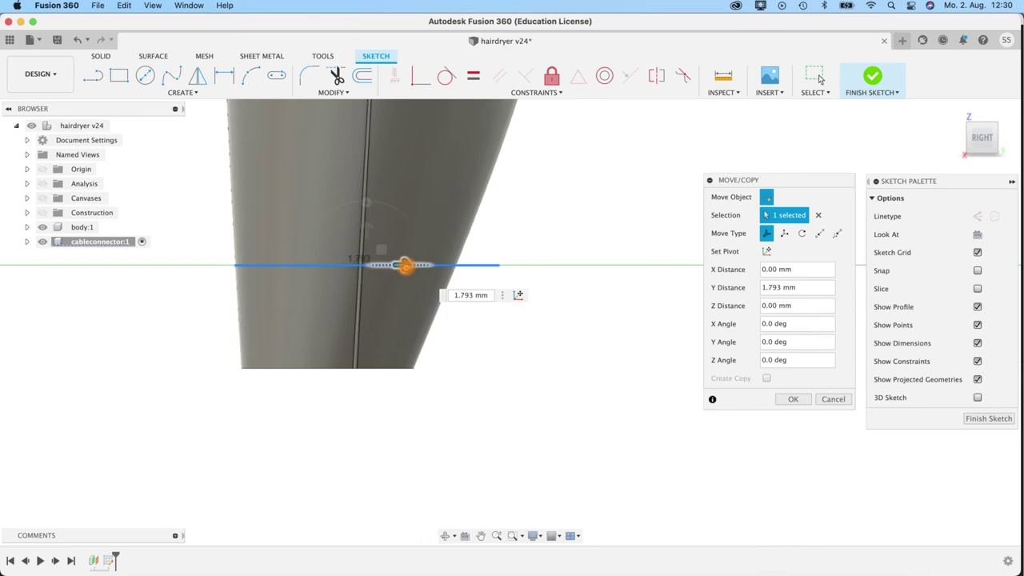
scroll(259, 276, up, 3)
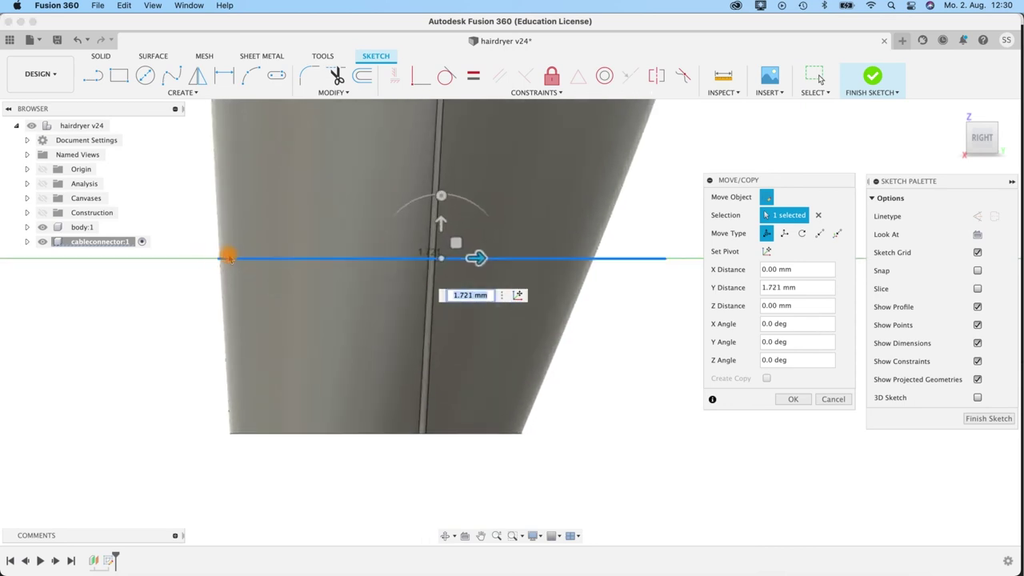
drag(478, 256, 476, 257)
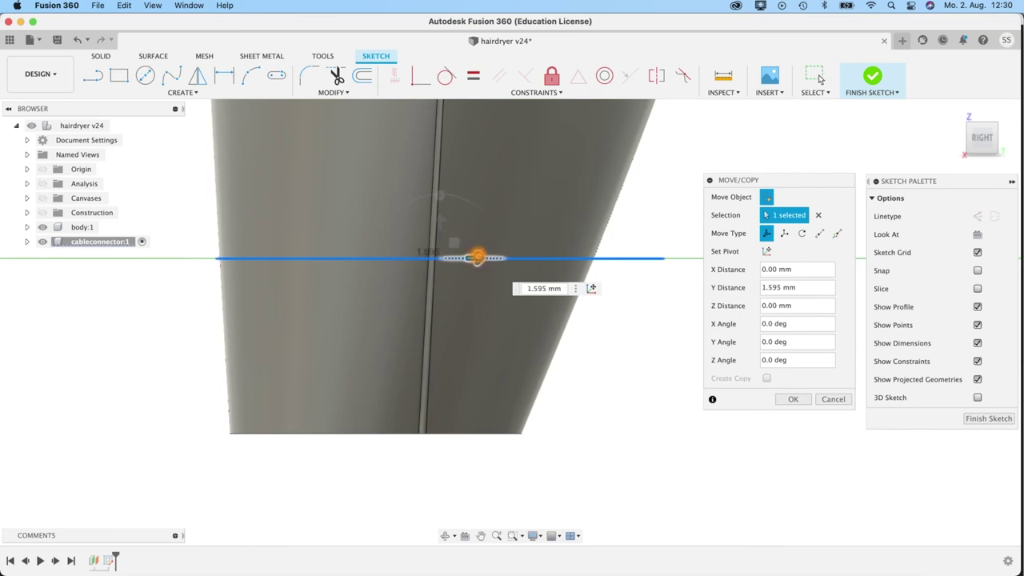
mouse_move(613, 376)
shift+middle_down()
mouse_move(608, 410)
mouse_move(601, 392)
shift+middle_up()
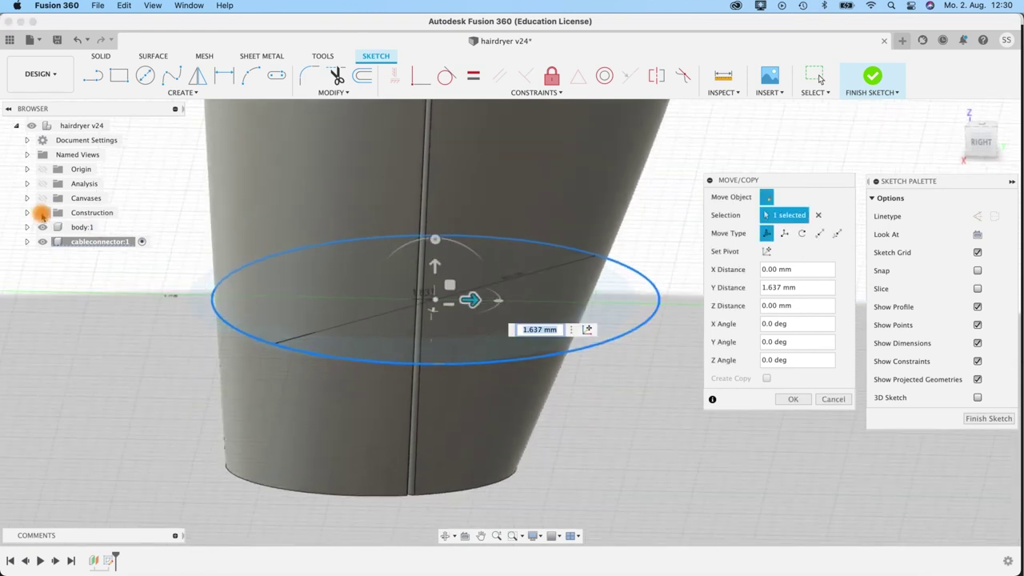
- Show the reference canvases again to check the shifted circle against the connector, enable 3D sketching and apply the move
click(41, 200)
shift+middle_drag(639, 312, 644, 300)
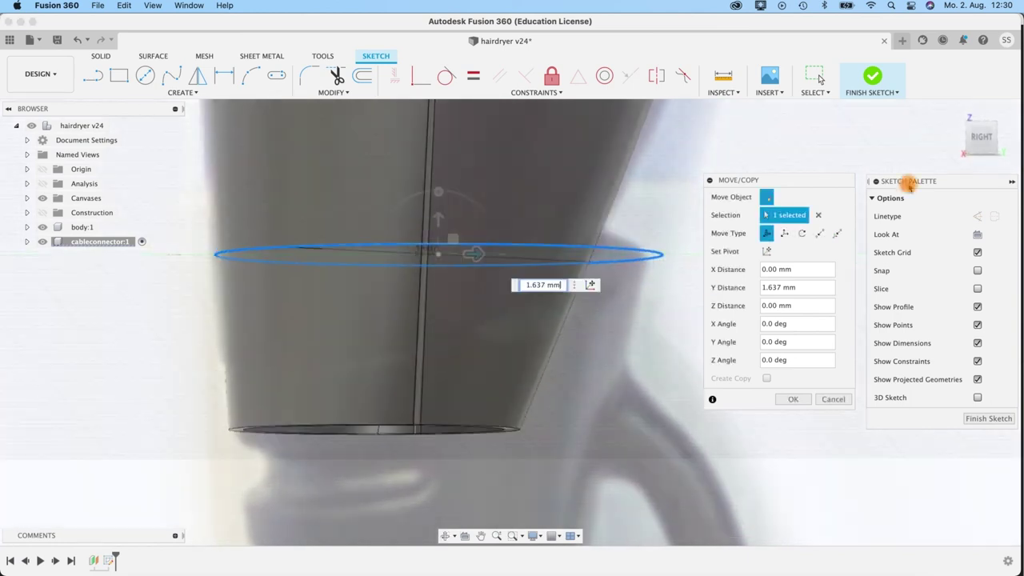
click(990, 148)
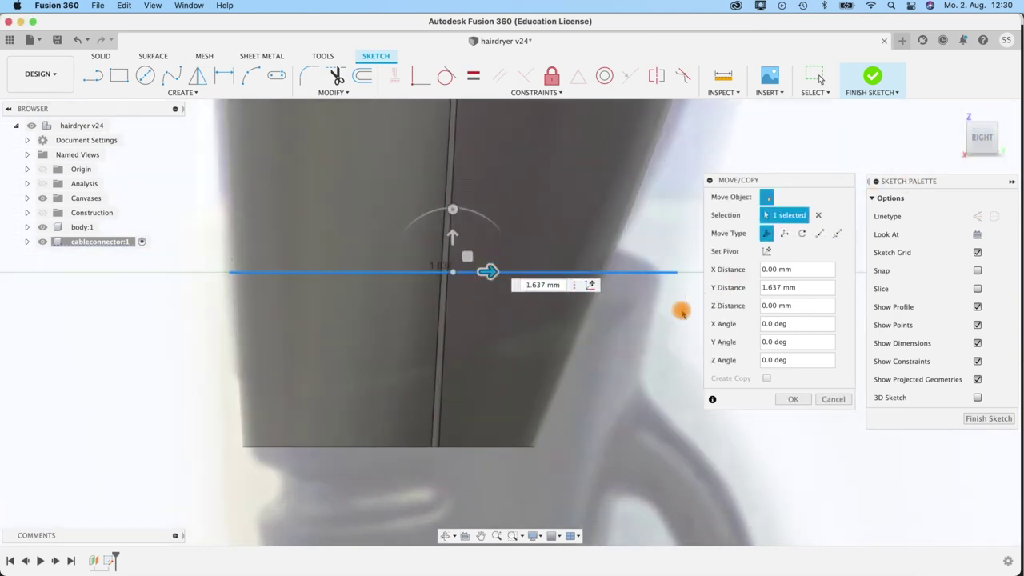
mouse_move(646, 326)
middle_down()
mouse_move(617, 338)
mouse_move(592, 320)
middle_up()
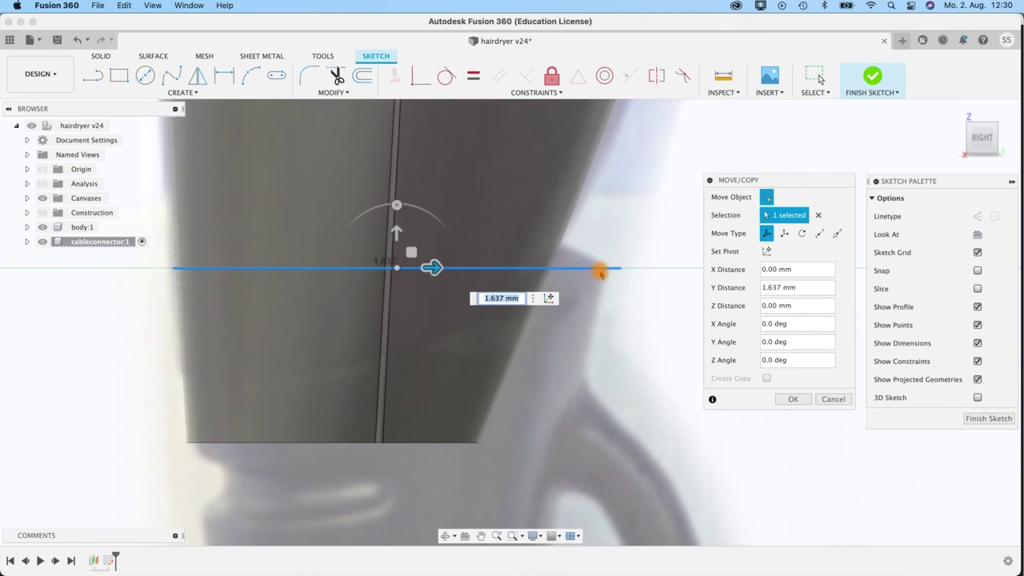
shift+middle_drag(563, 356, 549, 380)
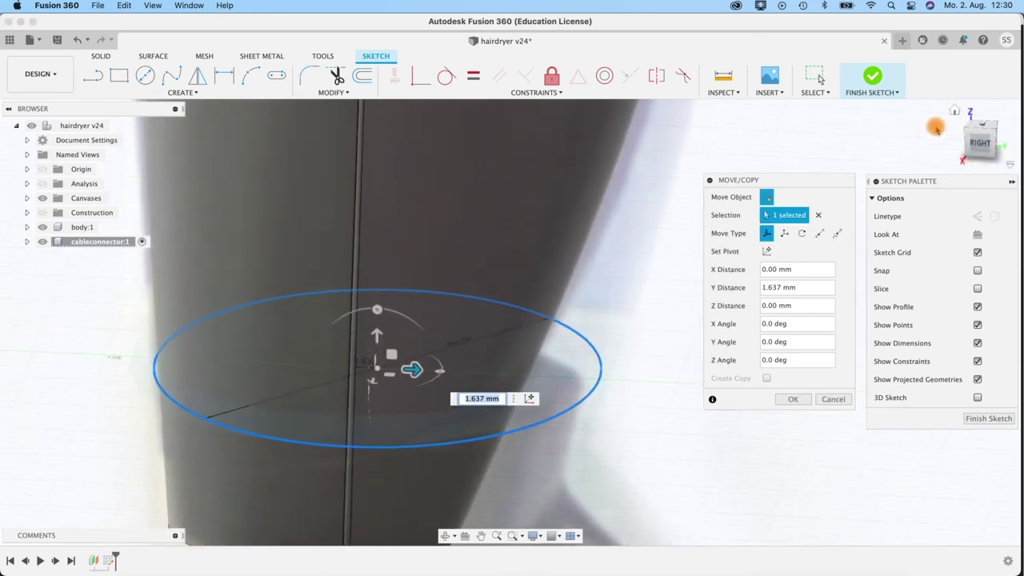
scroll(666, 376, up, 2)
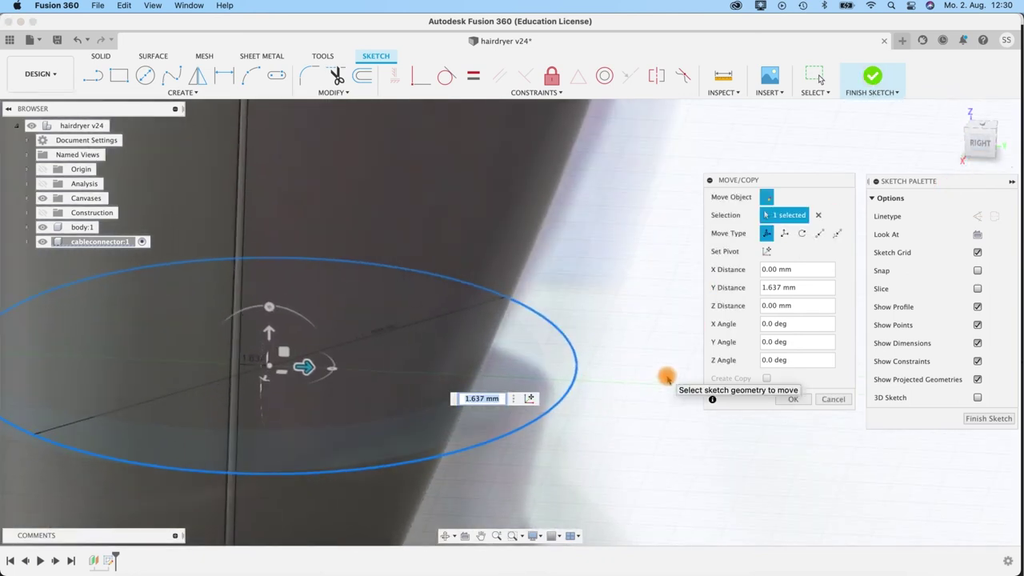
scroll(667, 376, down, 4)
middle_drag(656, 372, 635, 299)
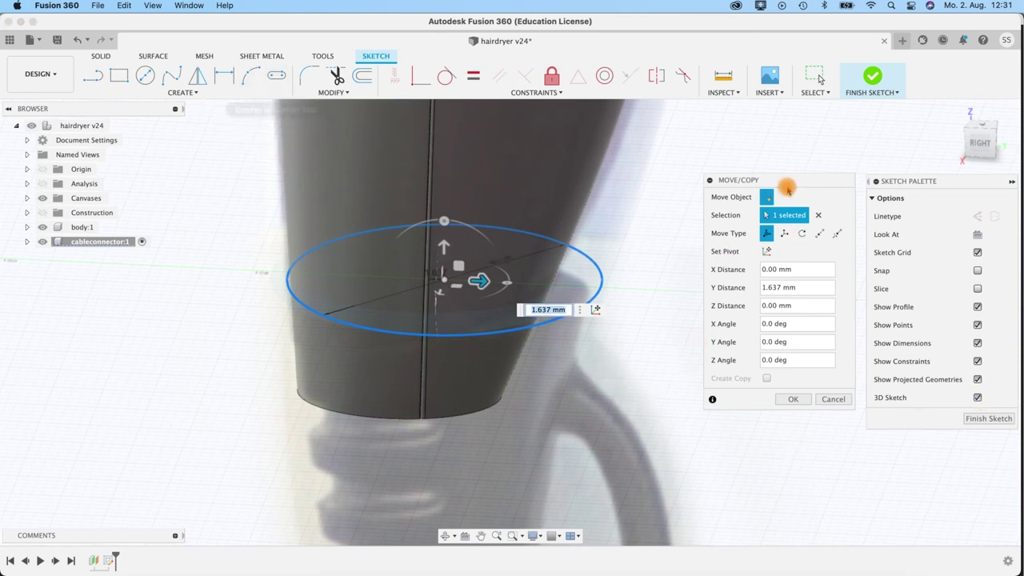
click(793, 398)
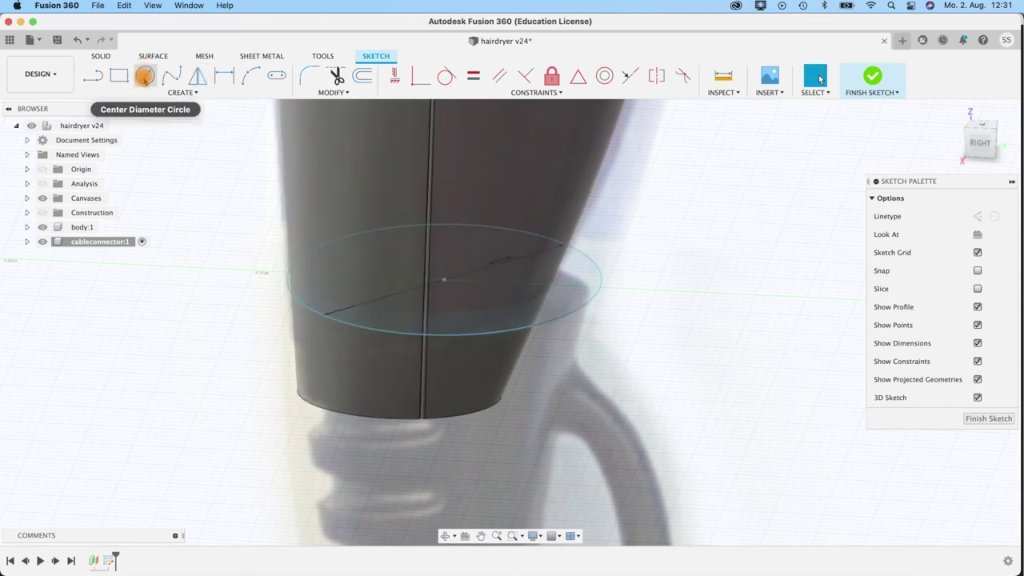
- Hide the hairdryer body and draw a 10 mm diameter circle centred on the 31 mm circle
click(144, 76)
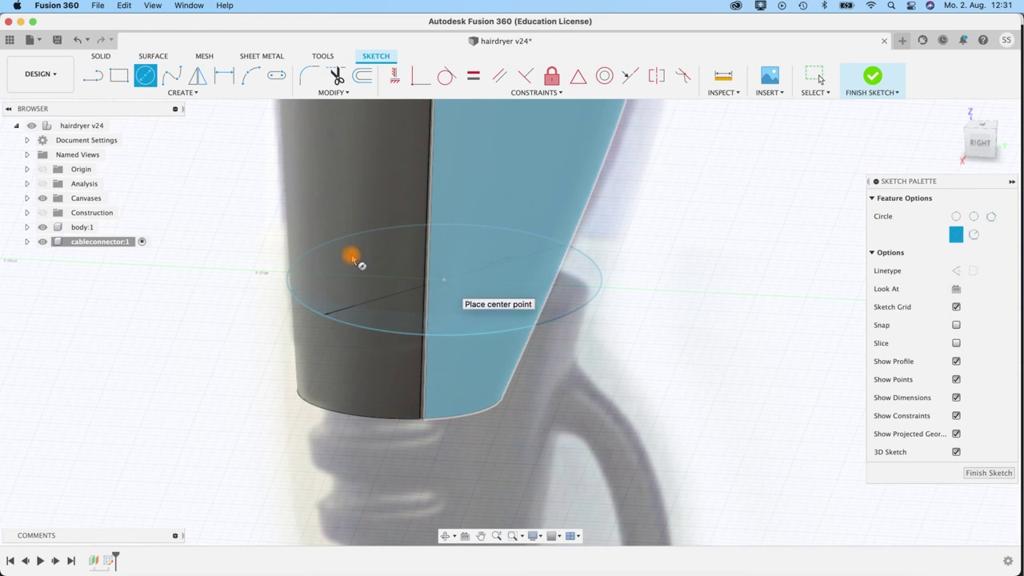
click(40, 227)
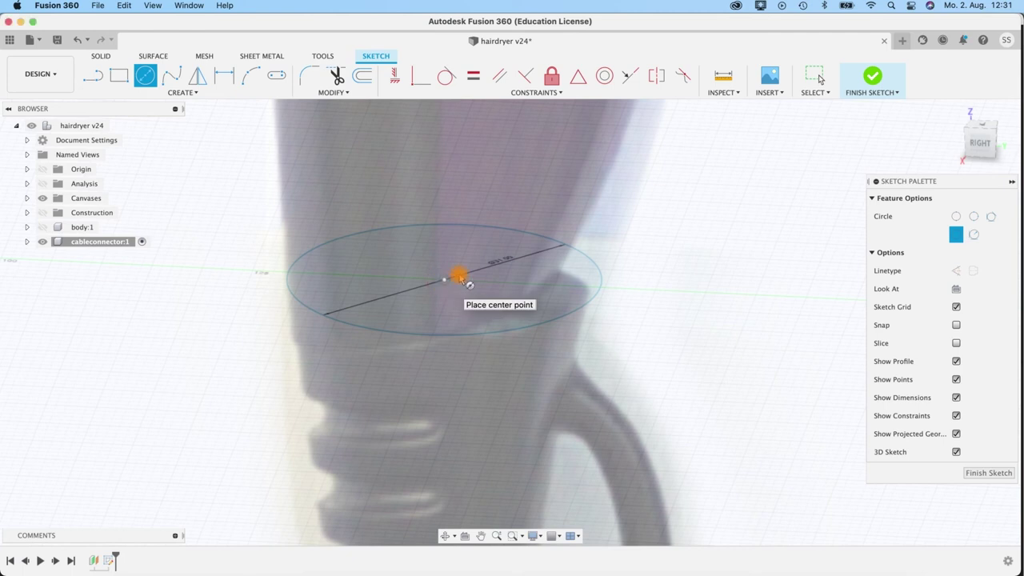
click(461, 278)
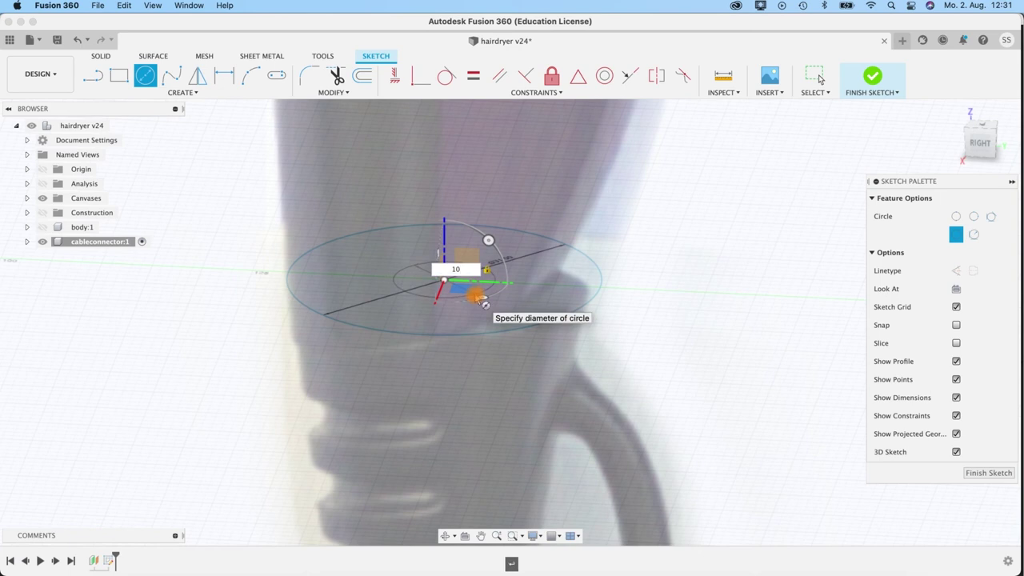
key(Return)
key(Escape)
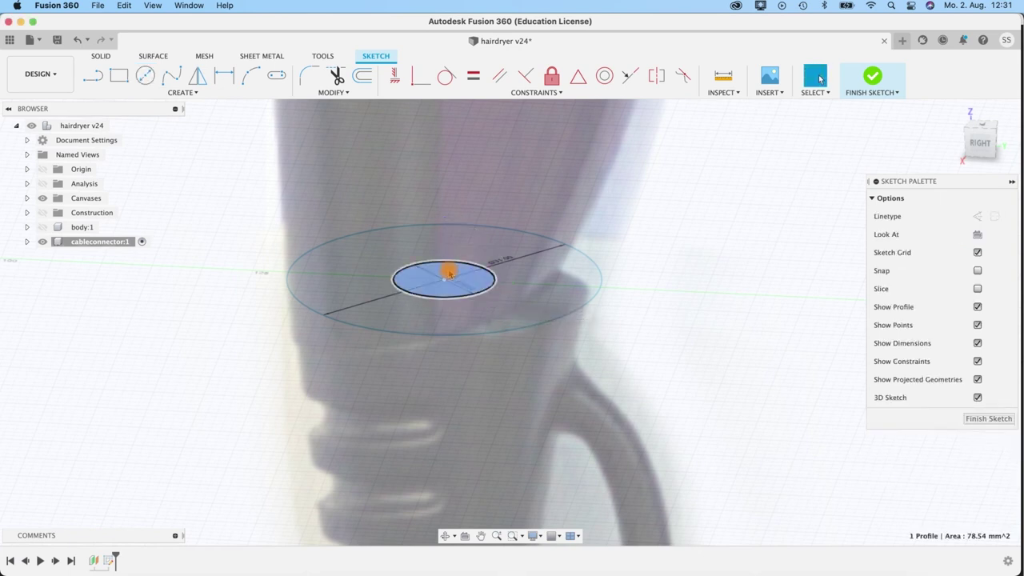
- Try to move the 10 mm circle down about 1.3 mm along Z
scroll(449, 274, up, 2)
key(m)
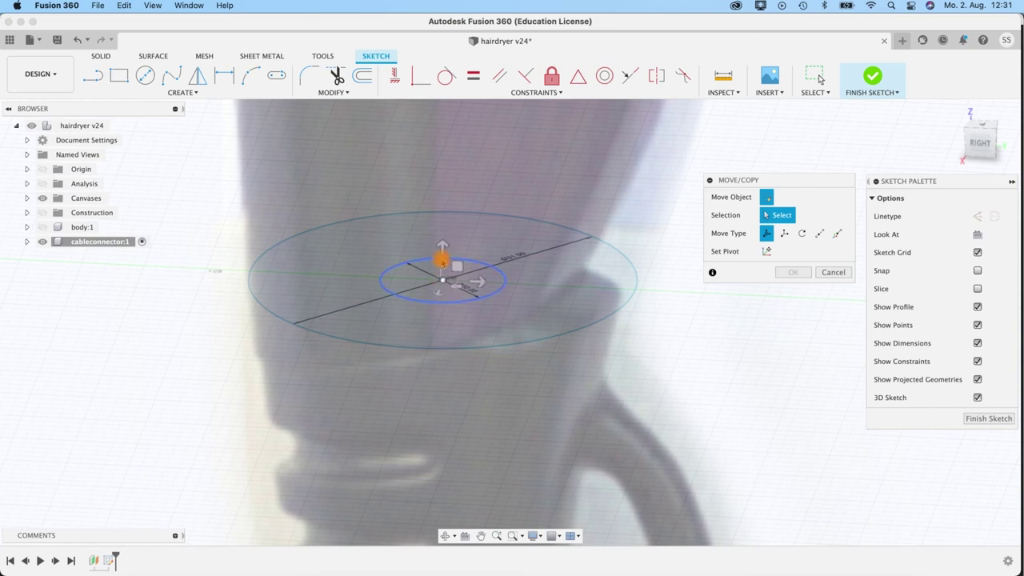
click(441, 262)
click(441, 261)
click(439, 261)
drag(442, 246, 442, 262)
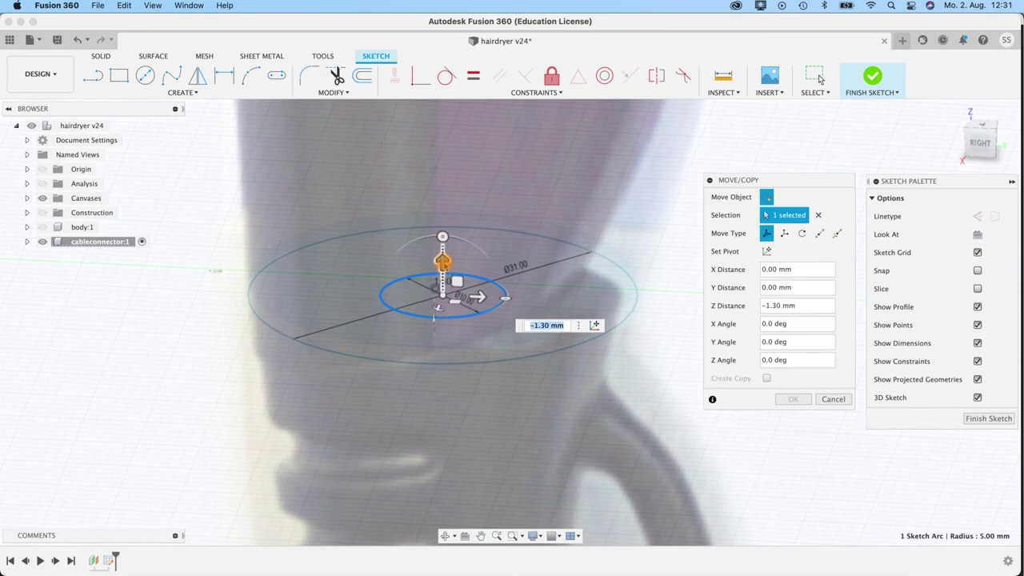
key(Return)
- Delete the coincident constraint that ties the centres of the 10 mm and 31 mm circles together
scroll(435, 284, up, 3)
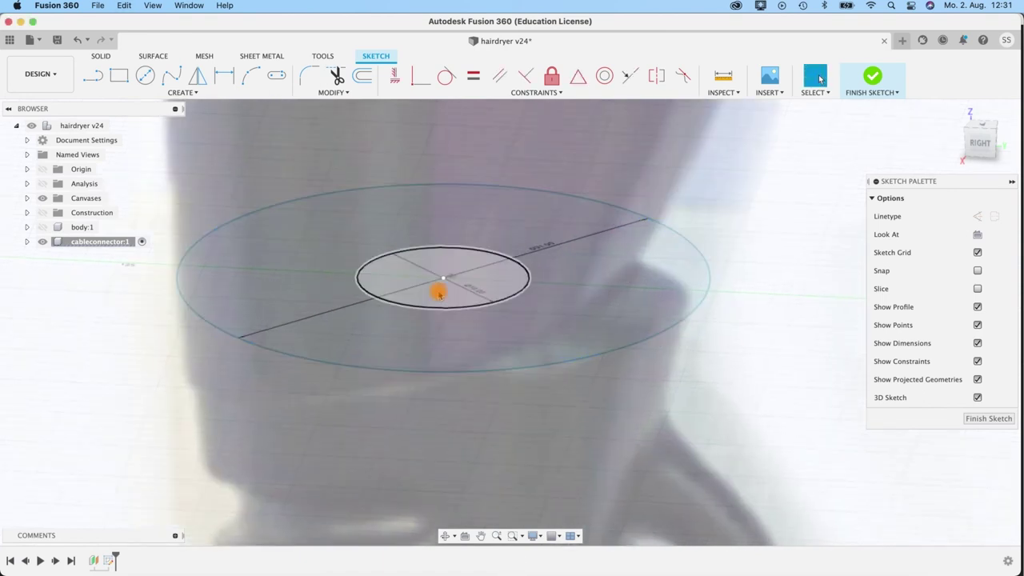
click(445, 279)
scroll(443, 278, up, 1)
key(Escape)
scroll(452, 277, up, 4)
shift+middle_drag(425, 315, 413, 416)
click(480, 339)
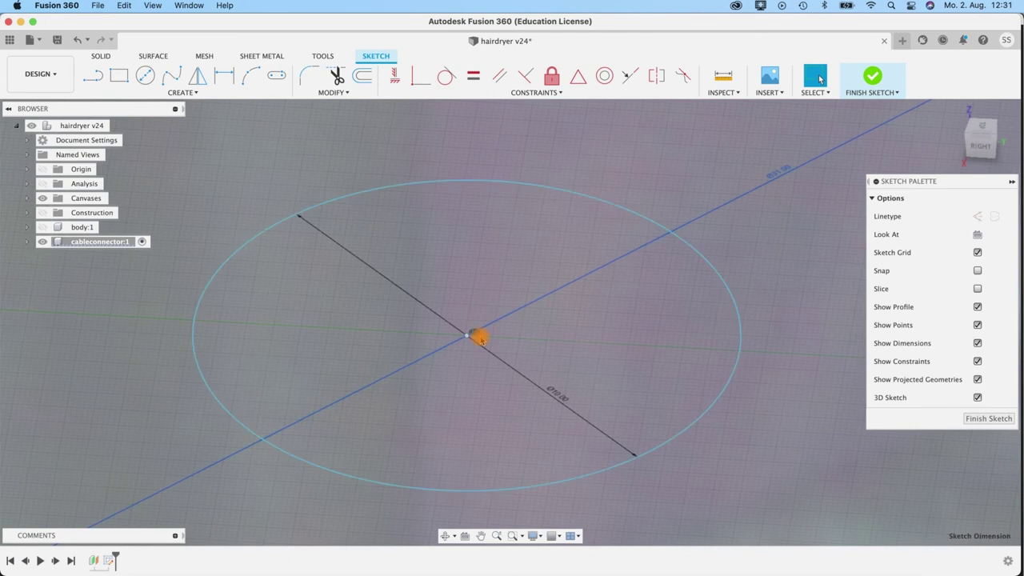
click(480, 339)
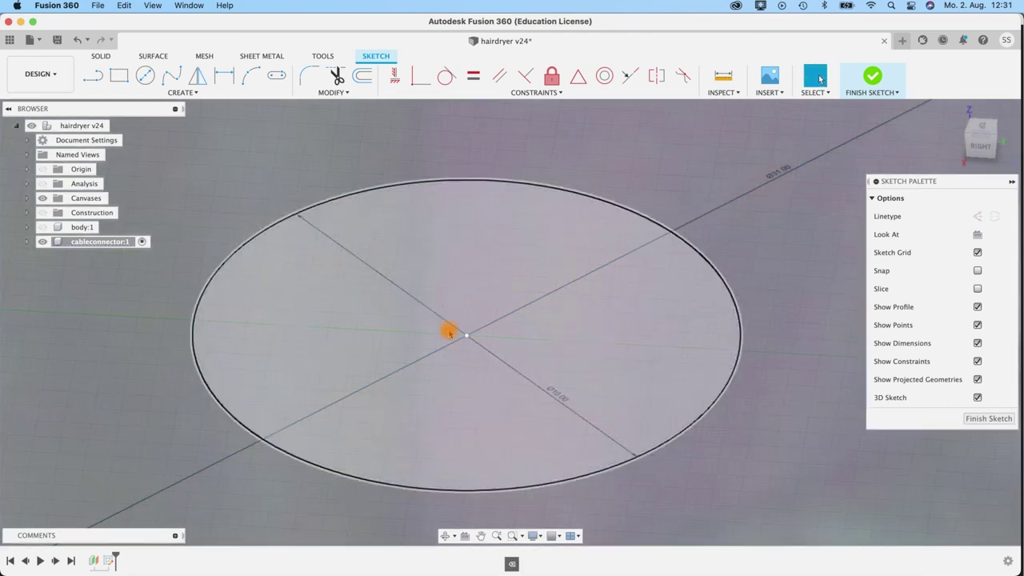
- Try to move the 10 mm circle together with the centre points down about 2.6 mm along Z, then undo it
click(466, 335)
shift+middle_drag(558, 392, 619, 362)
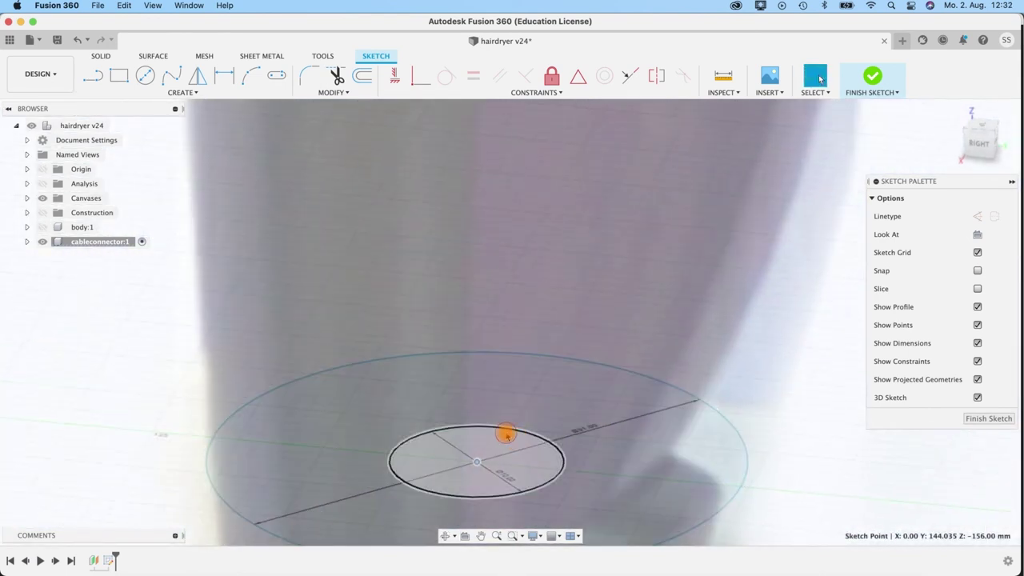
click(526, 454)
key(m)
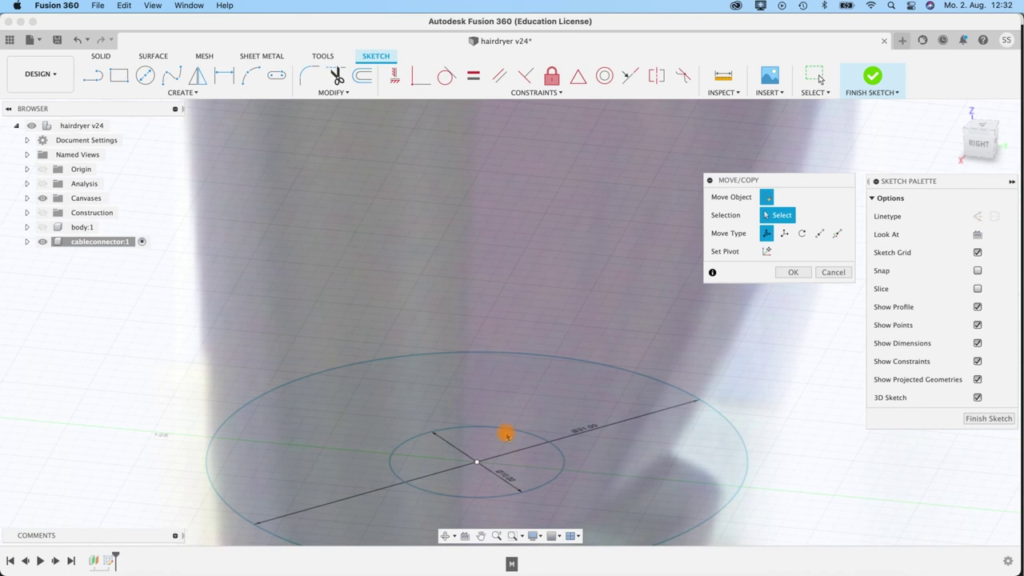
click(475, 471)
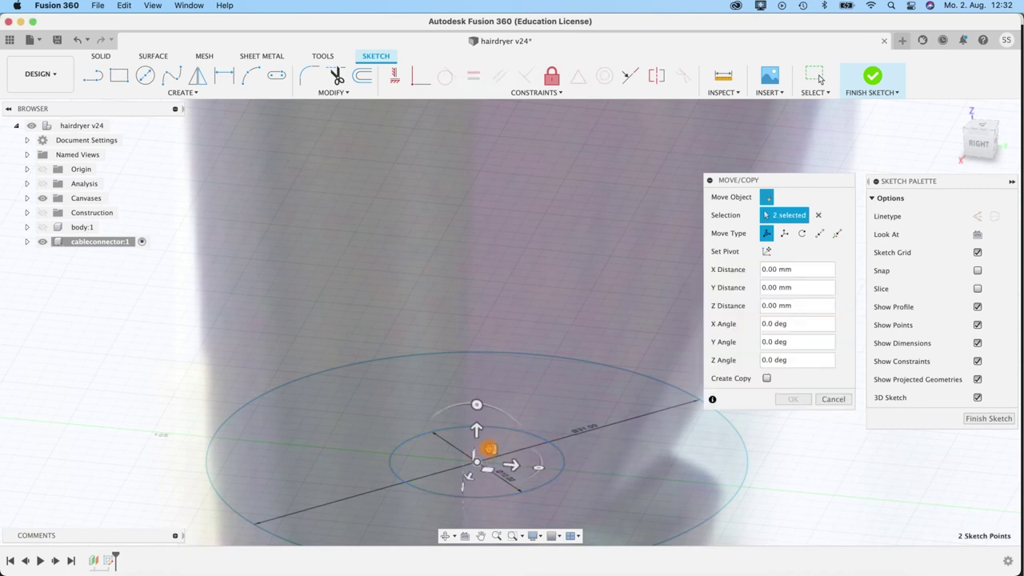
click(532, 438)
drag(478, 431, 483, 473)
key(super+z)
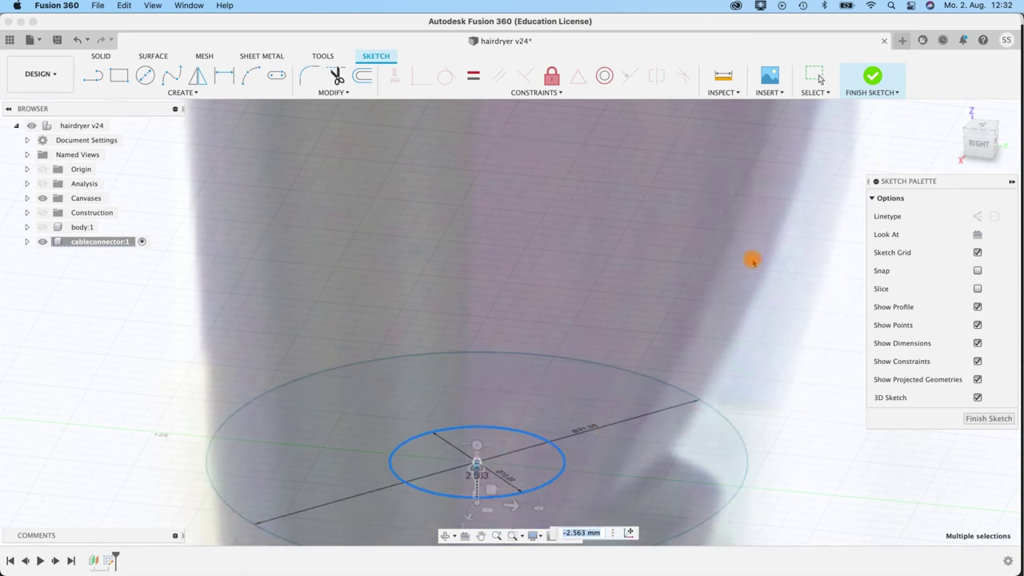
key(super+z)
- Move only the 10 mm circle 80 mm down along Z to the lower end of the cable connector
scroll(752, 254, down, 4)
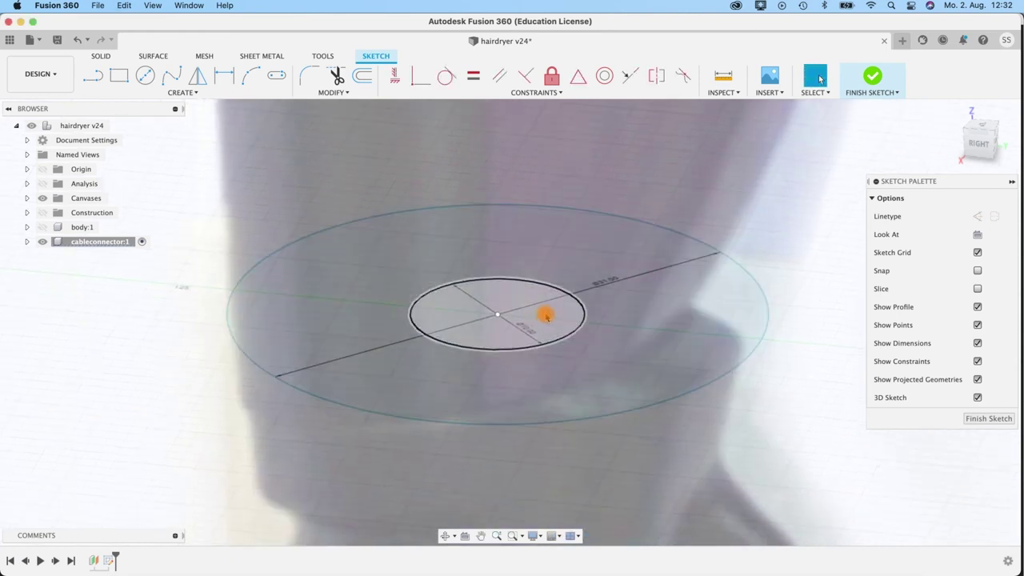
click(535, 320)
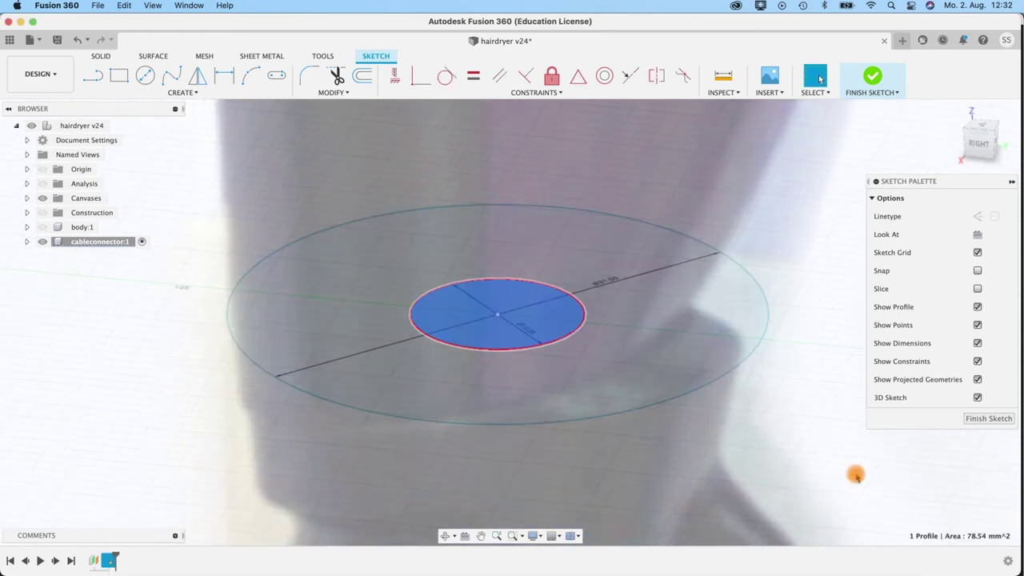
key(m)
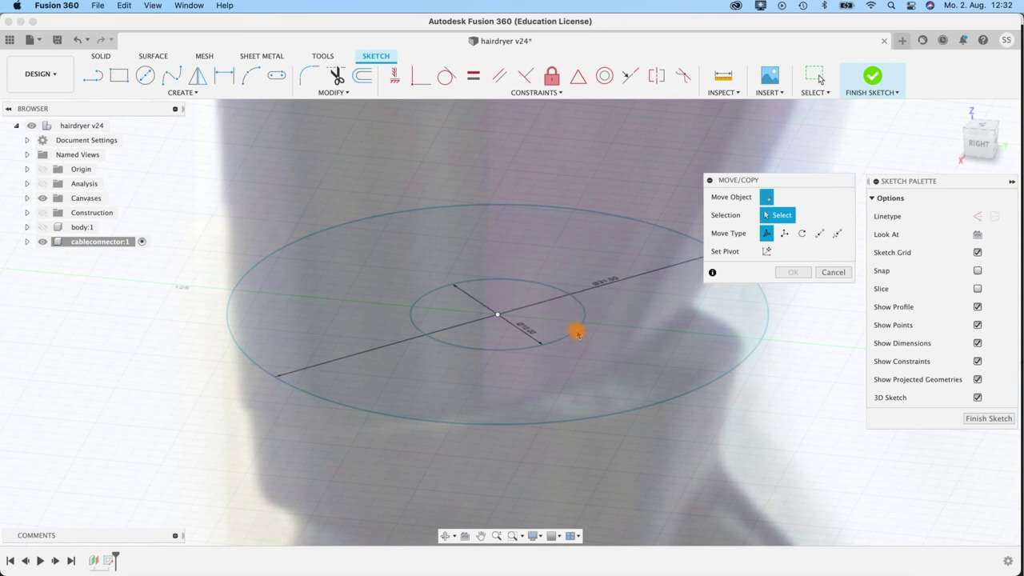
click(498, 282)
drag(497, 287, 522, 445)
scroll(524, 445, up, 2)
scroll(524, 445, down, 5)
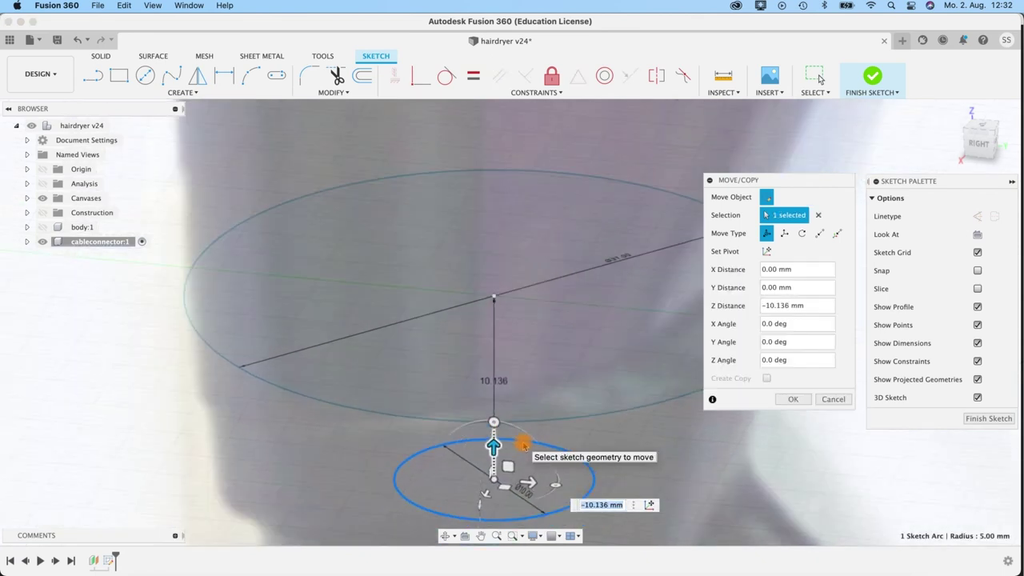
middle_drag(584, 362, 532, 147)
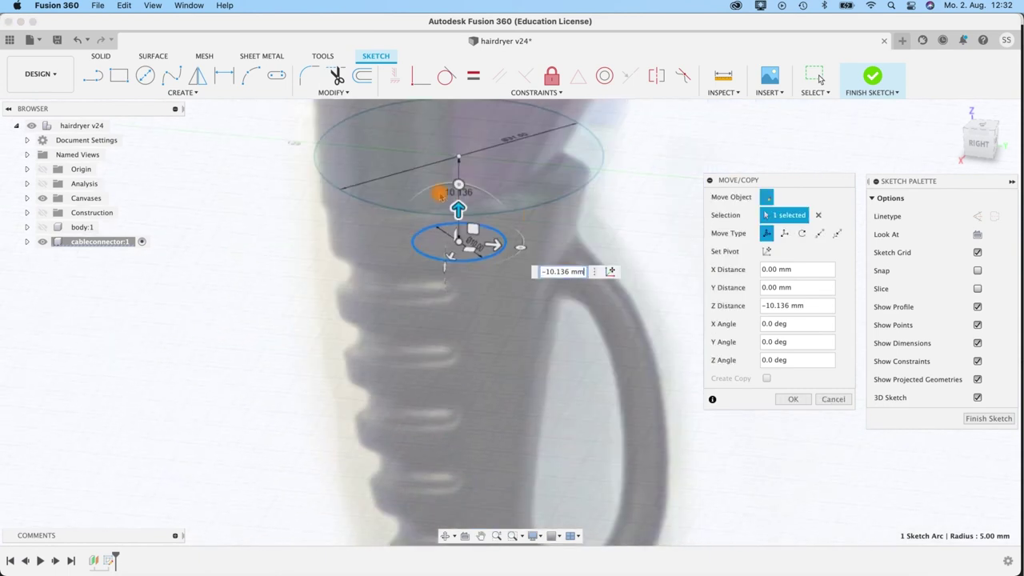
drag(469, 346, 485, 488)
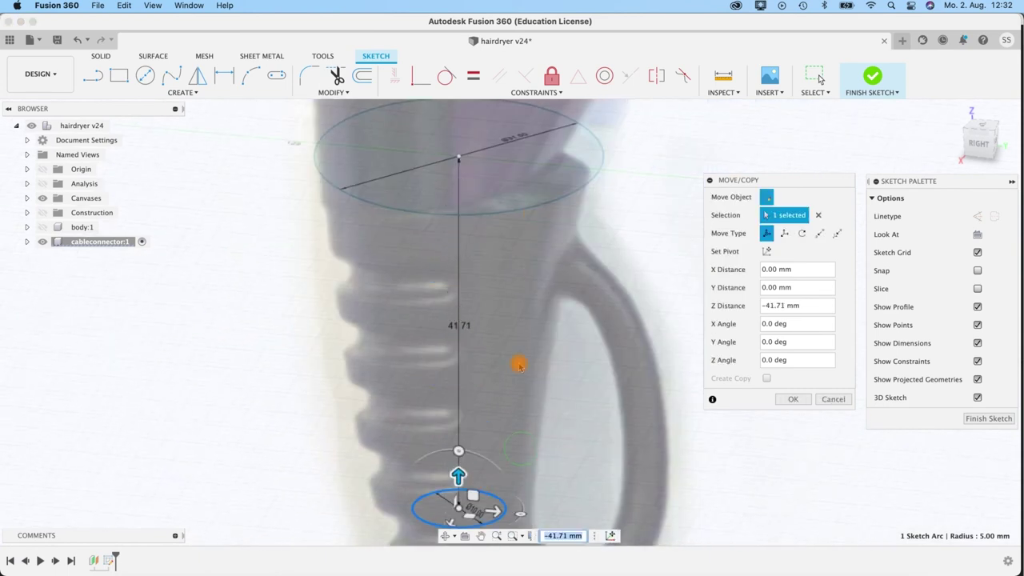
middle_drag(519, 366, 514, 203)
click(986, 144)
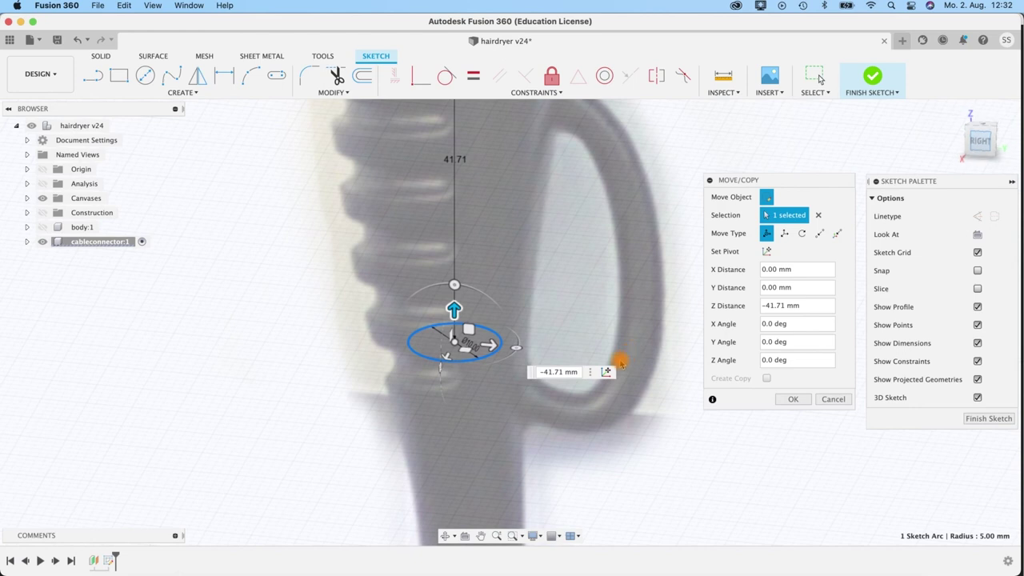
scroll(478, 302, down, 3)
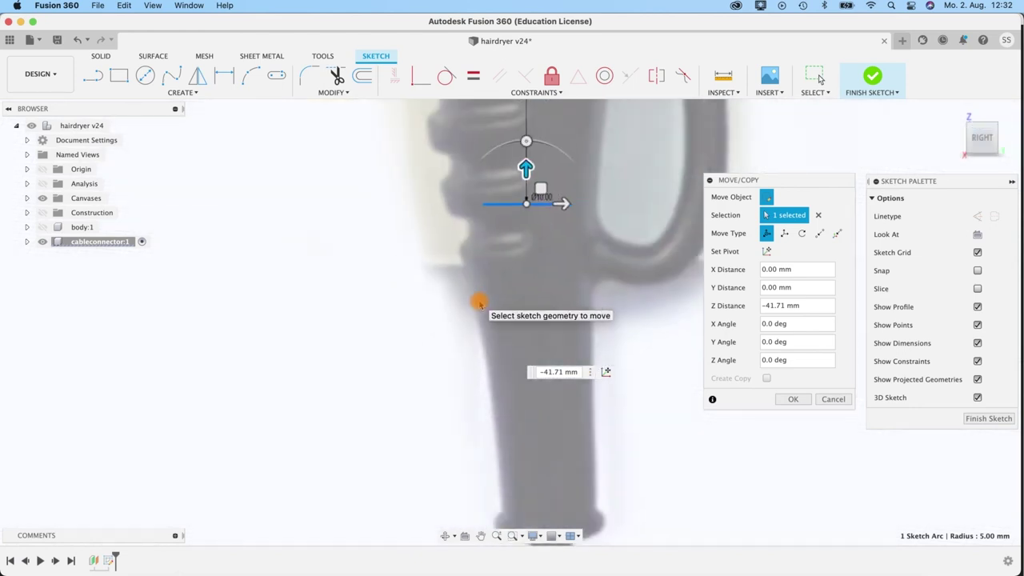
drag(498, 212, 531, 388)
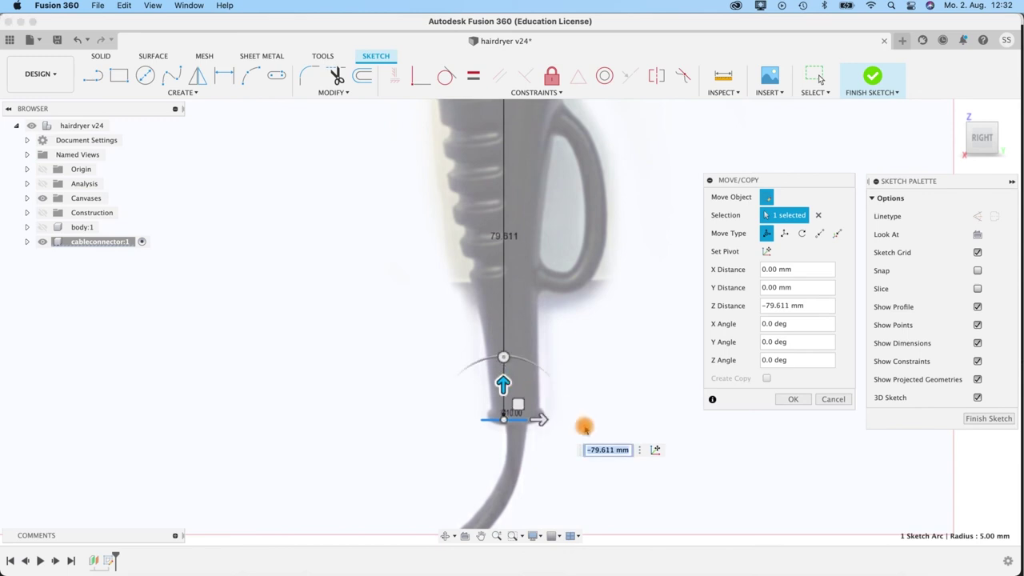
text(-80)
key(Return)
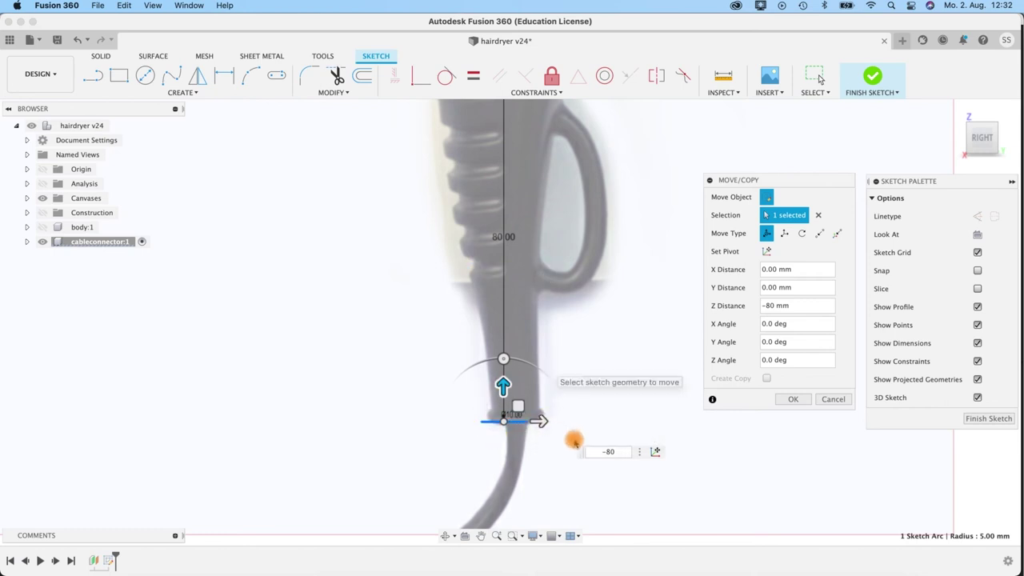
key(Return)
- Finish the 3D sketch and start a new sketch on the vertical side plane parallel to the hairdryer's side photo
mouse_move(584, 362)
shift+middle_down()
mouse_move(599, 320)
mouse_move(594, 336)
mouse_move(581, 280)
mouse_move(585, 354)
mouse_move(549, 347)
mouse_move(594, 407)
mouse_move(614, 390)
mouse_move(588, 384)
mouse_move(604, 391)
shift+middle_up()
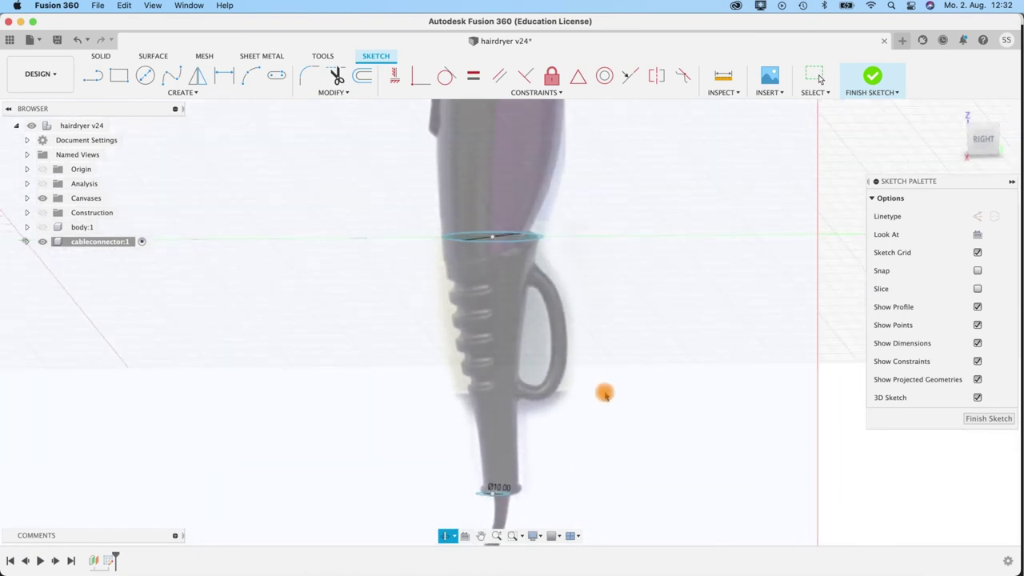
click(868, 83)
scroll(644, 368, up, 3)
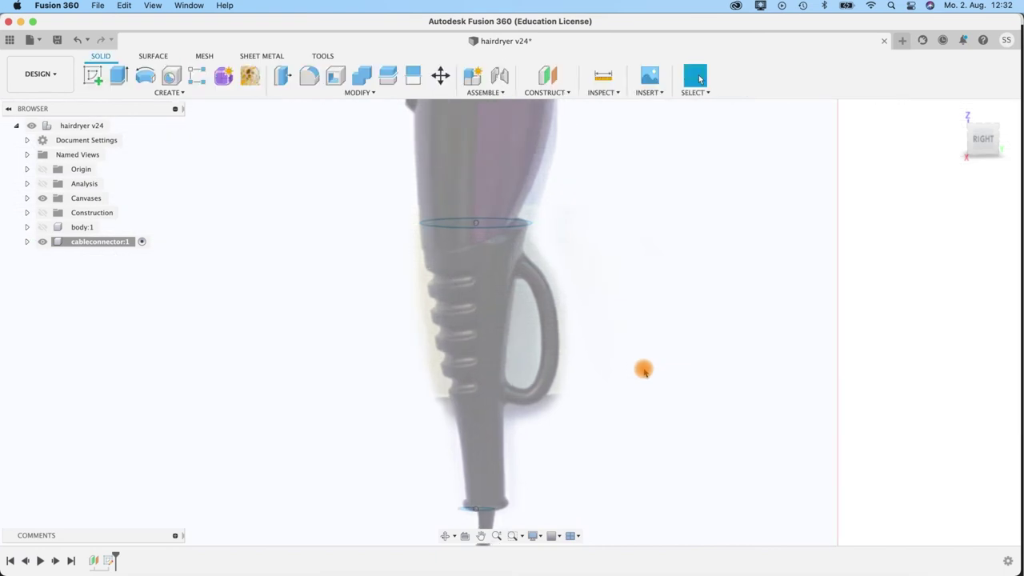
scroll(644, 368, down, 2)
mouse_move(652, 310)
shift+middle_down()
mouse_move(631, 315)
mouse_move(651, 320)
mouse_move(633, 313)
shift+middle_up()
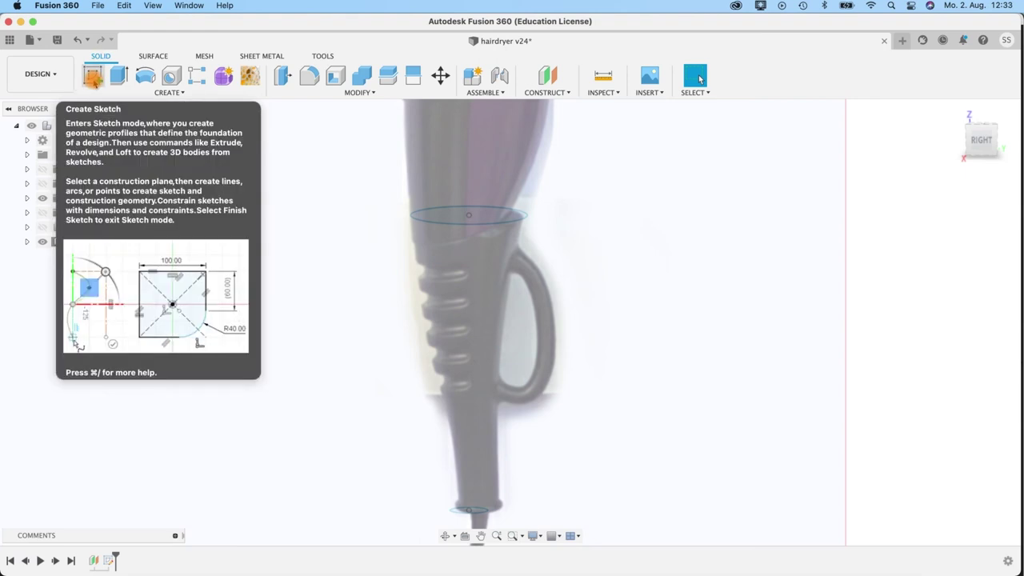
click(93, 75)
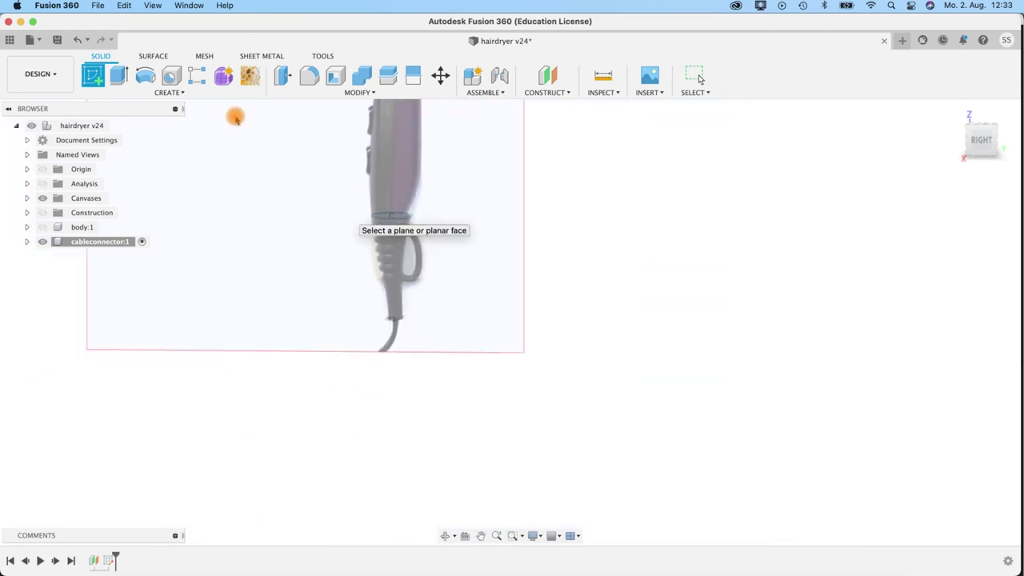
click(364, 252)
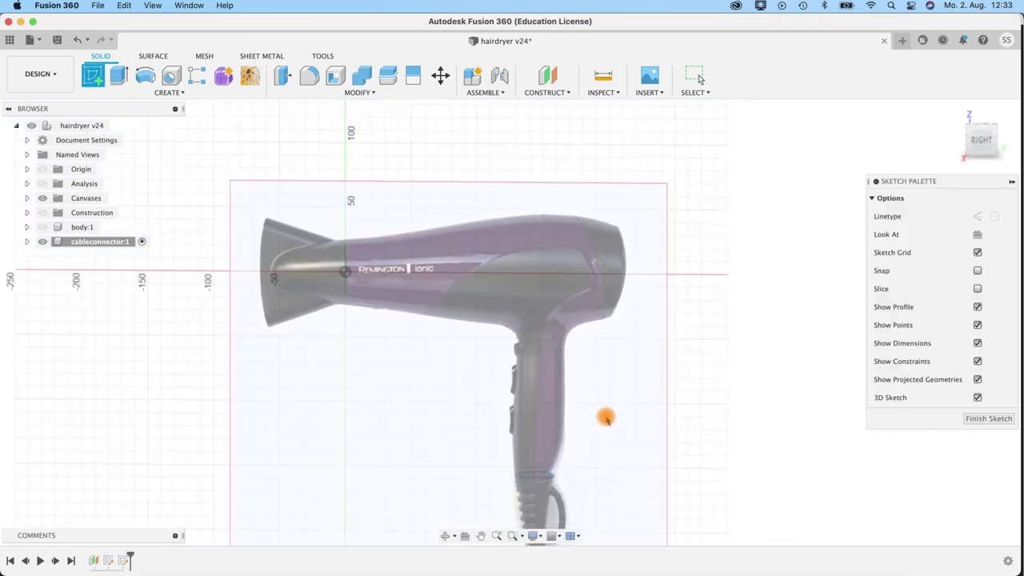
- Project the 31 mm circle and the 10 mm circle into the new sketch with the projection link on
middle_drag(624, 462, 530, 281)
scroll(531, 281, up, 3)
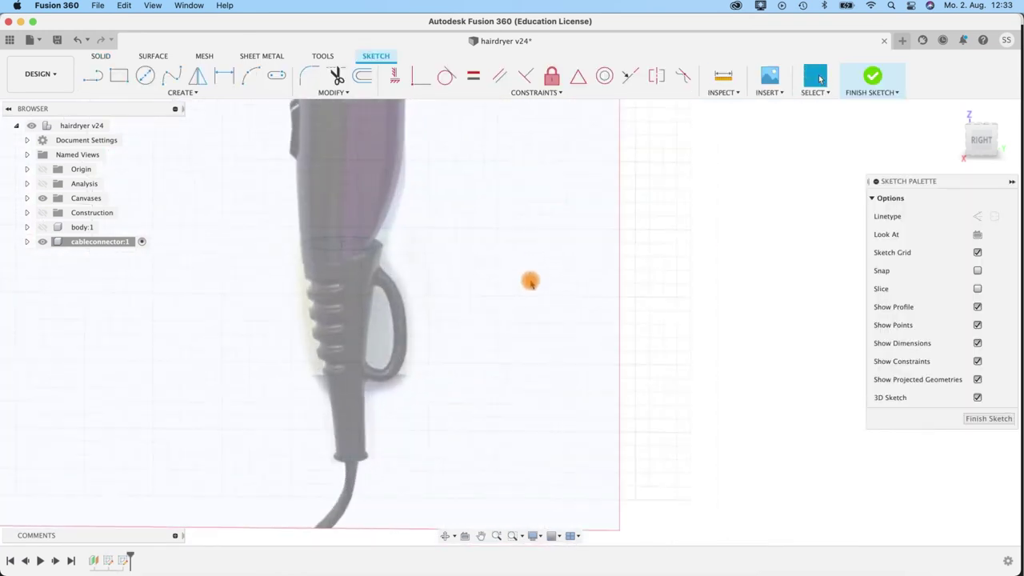
scroll(512, 283, up, 3)
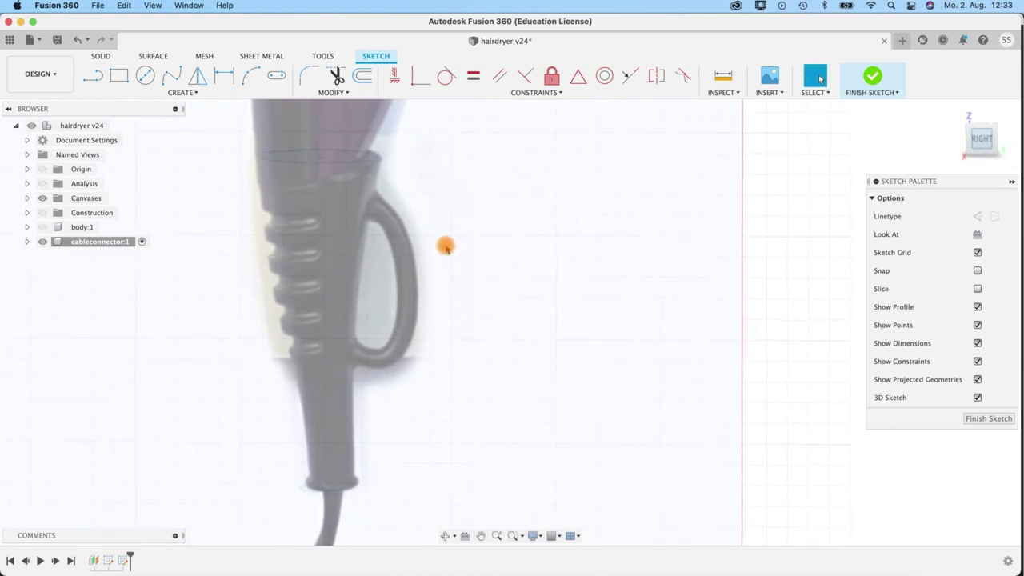
click(152, 93)
mouse_move(148, 299)
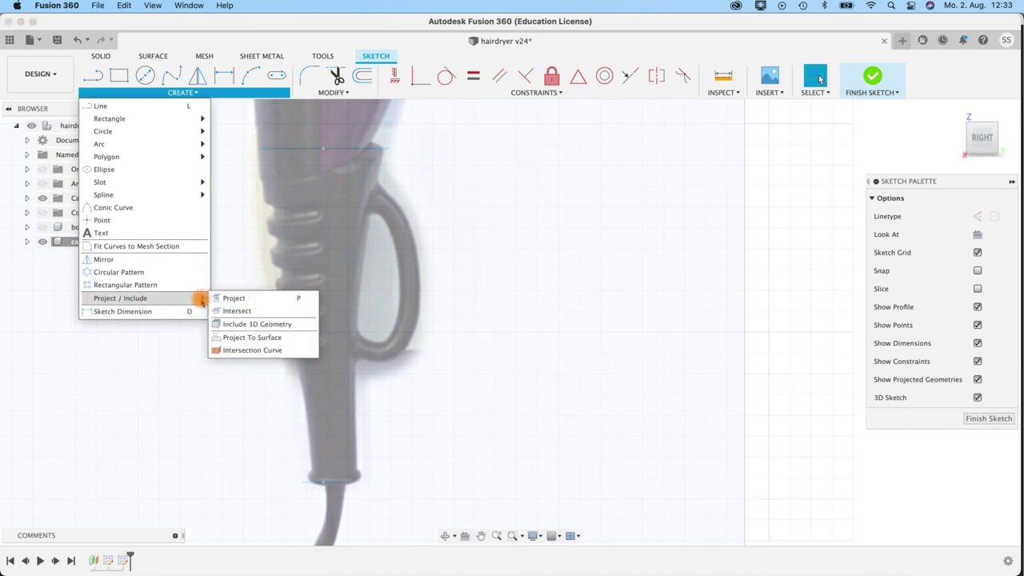
click(232, 298)
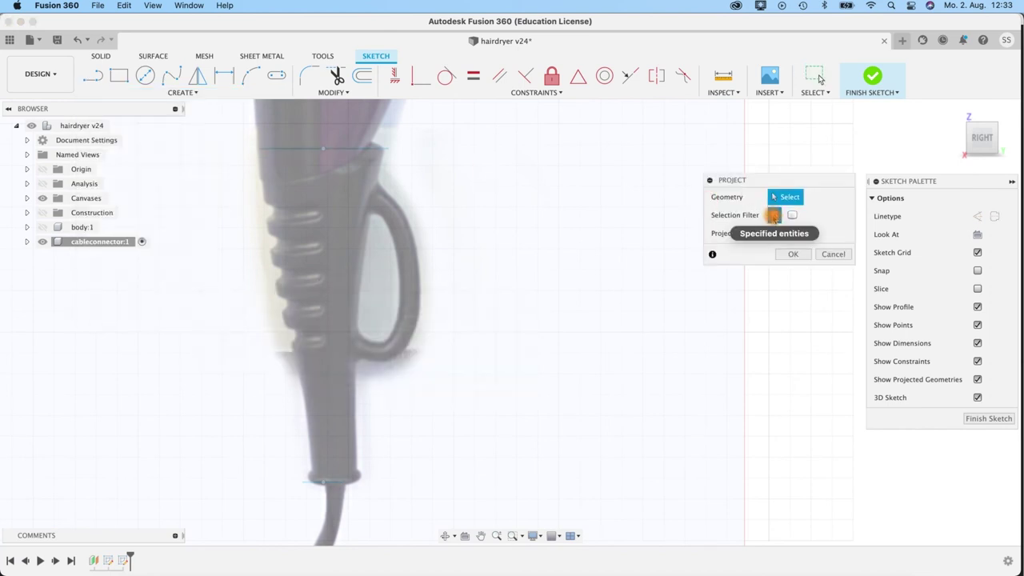
click(356, 473)
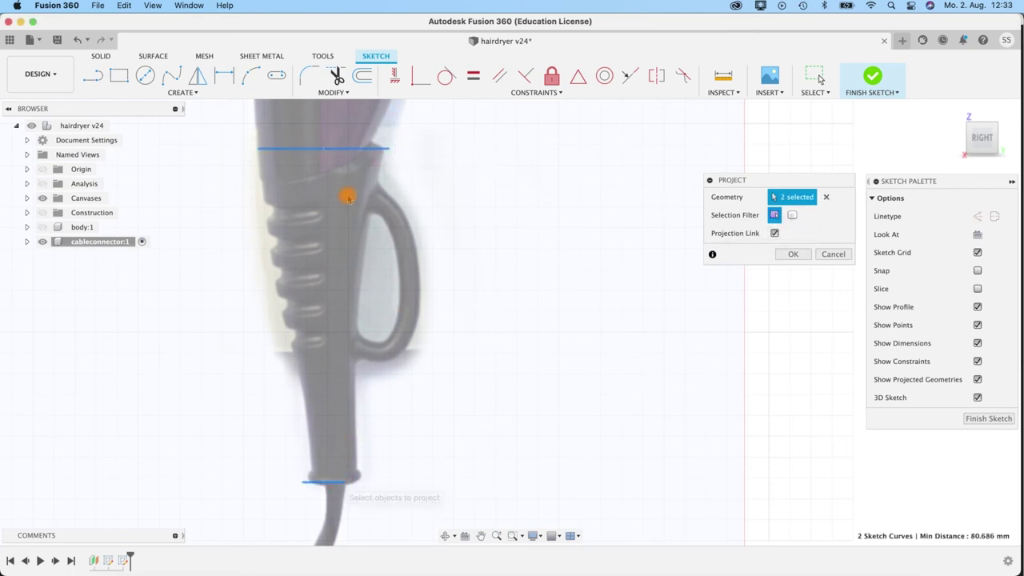
click(794, 254)
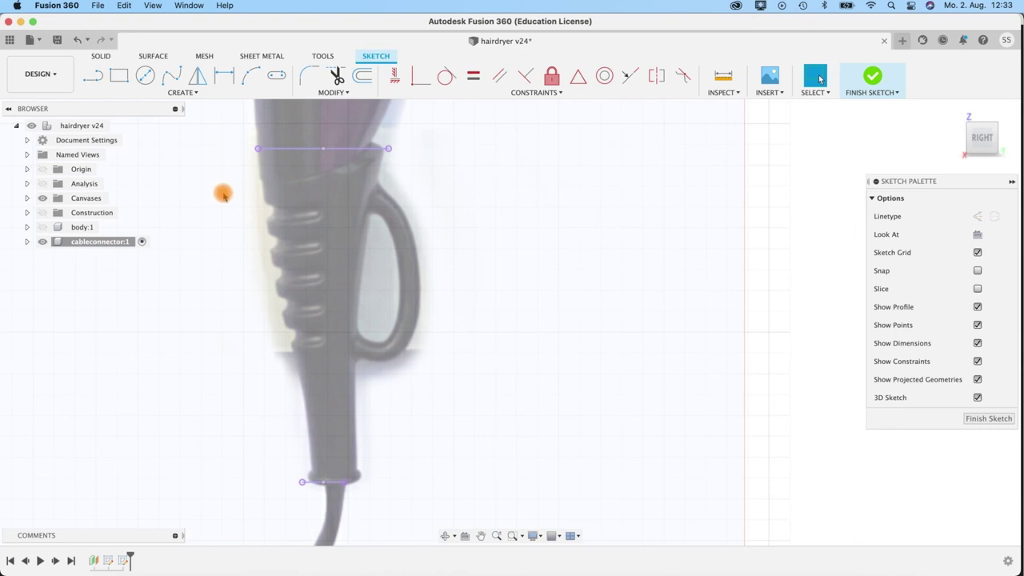
- Show the hairdryer body and draw a three-point arc between the projected circles' ends along the connector's hanging-loop side
scroll(518, 317, down, 2)
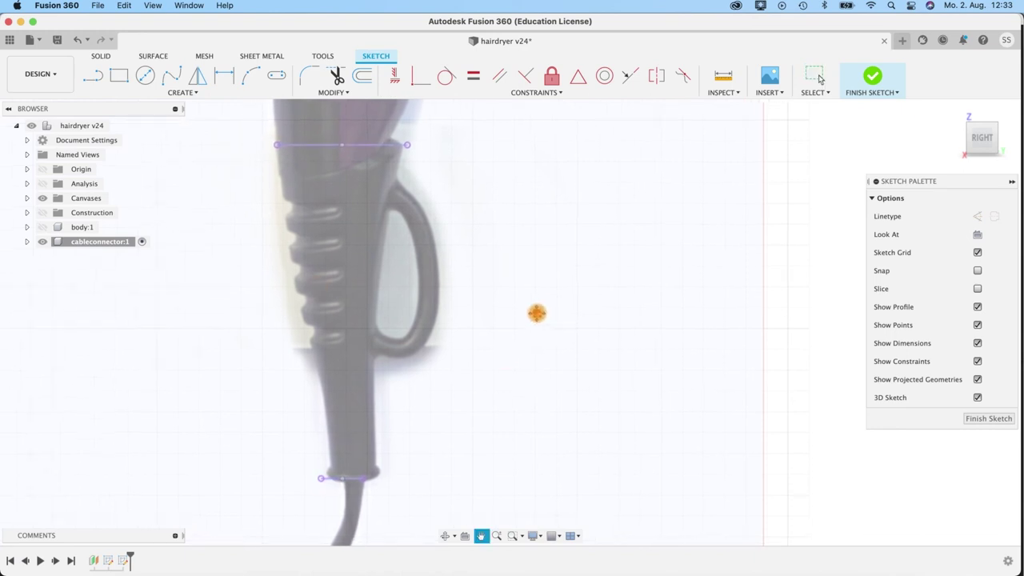
click(41, 228)
middle_drag(434, 202, 407, 208)
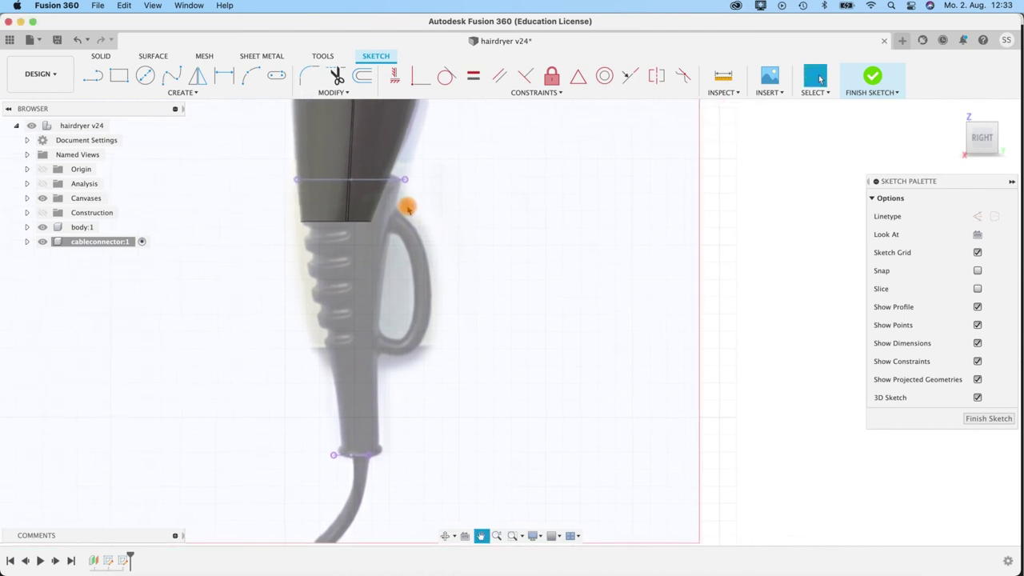
click(249, 76)
click(405, 179)
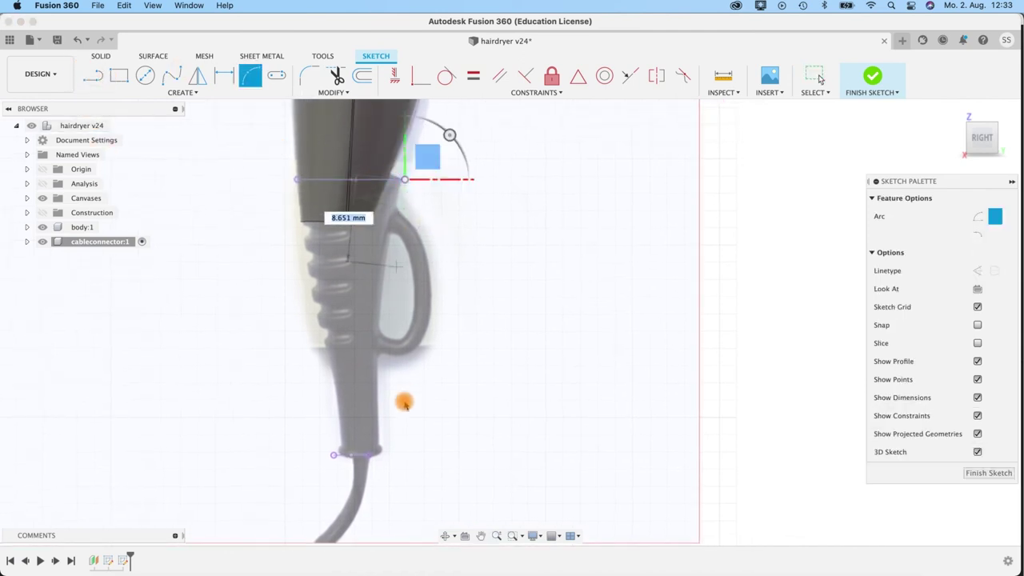
click(369, 454)
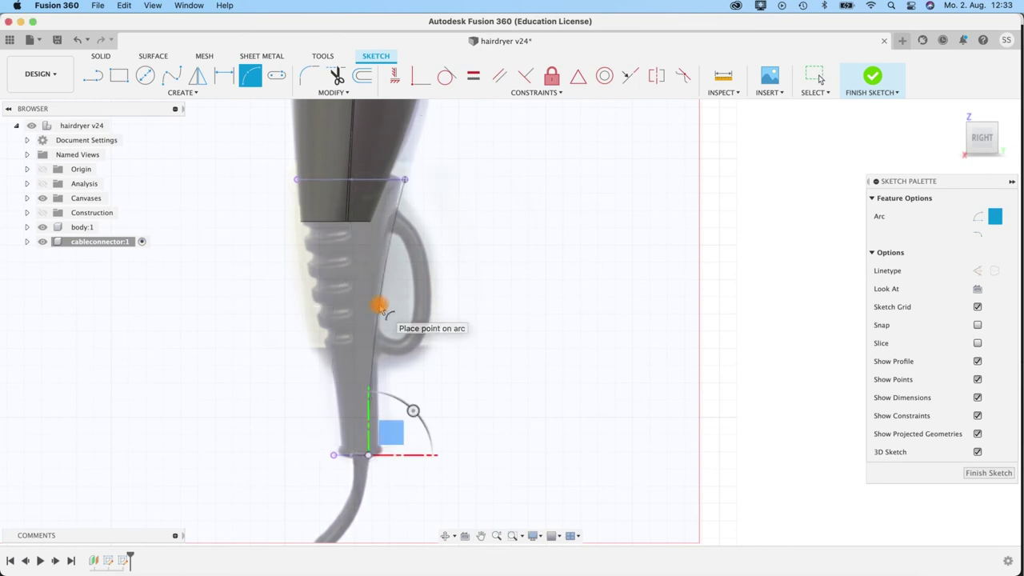
click(380, 308)
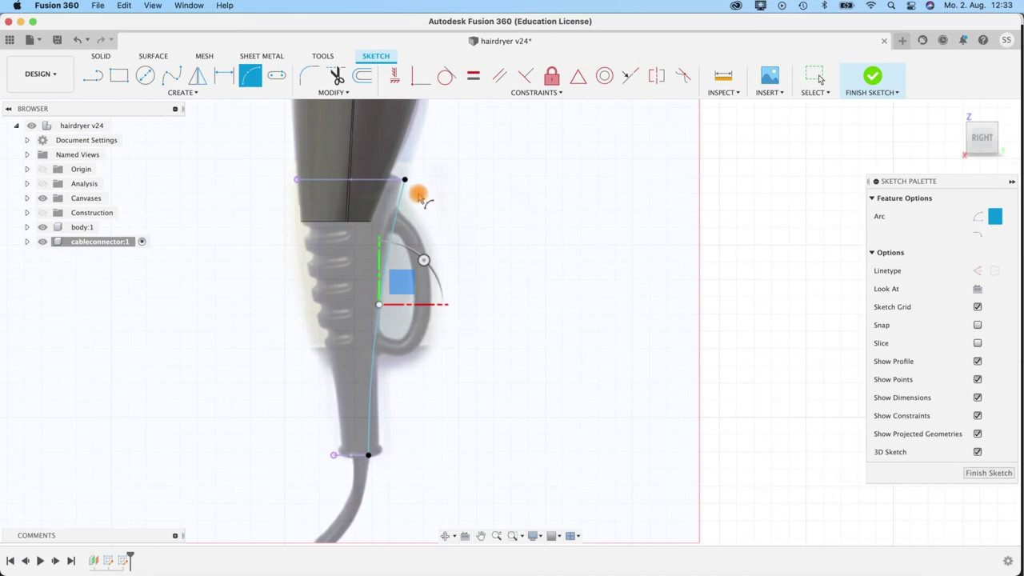
- Draw a second three-point arc joining the projected circles' ends along the connector's ribbed side, and finish the sketch
click(295, 181)
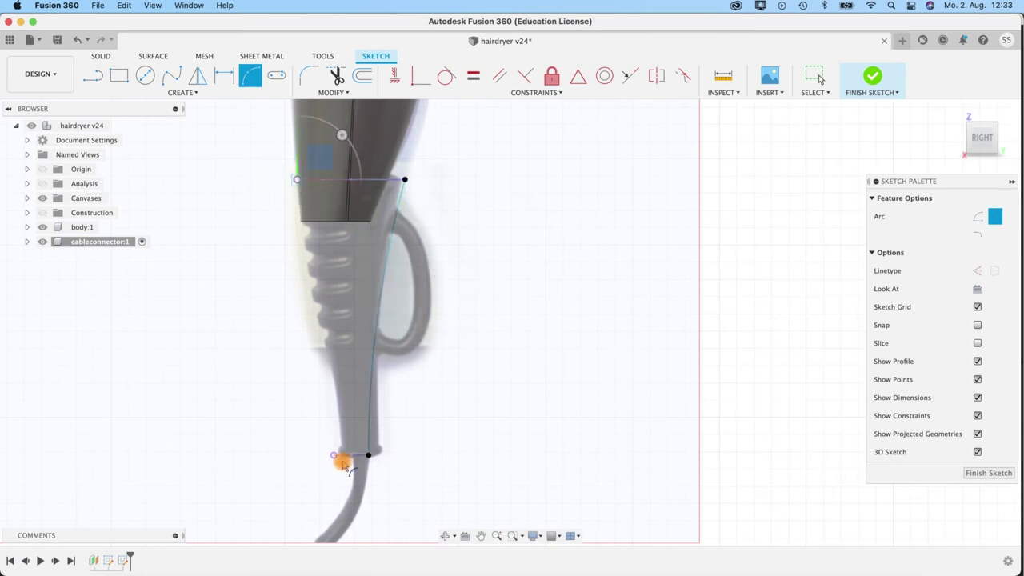
click(330, 417)
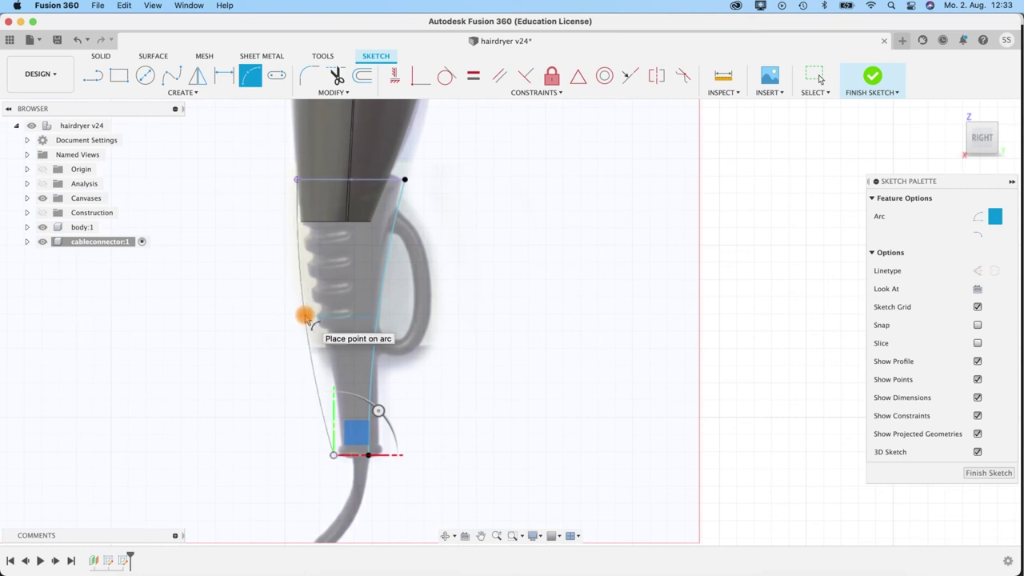
scroll(307, 320, up, 2)
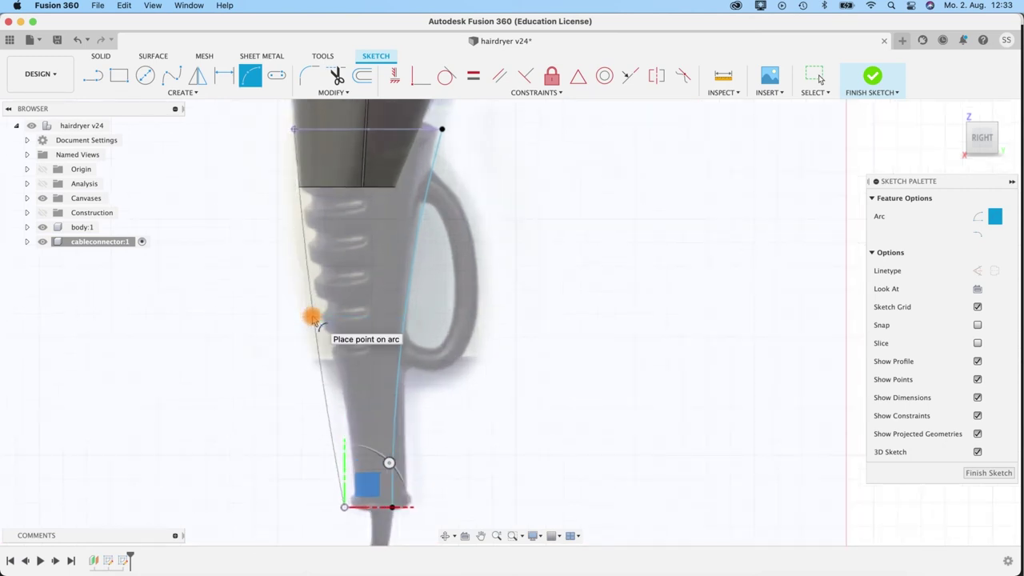
click(312, 318)
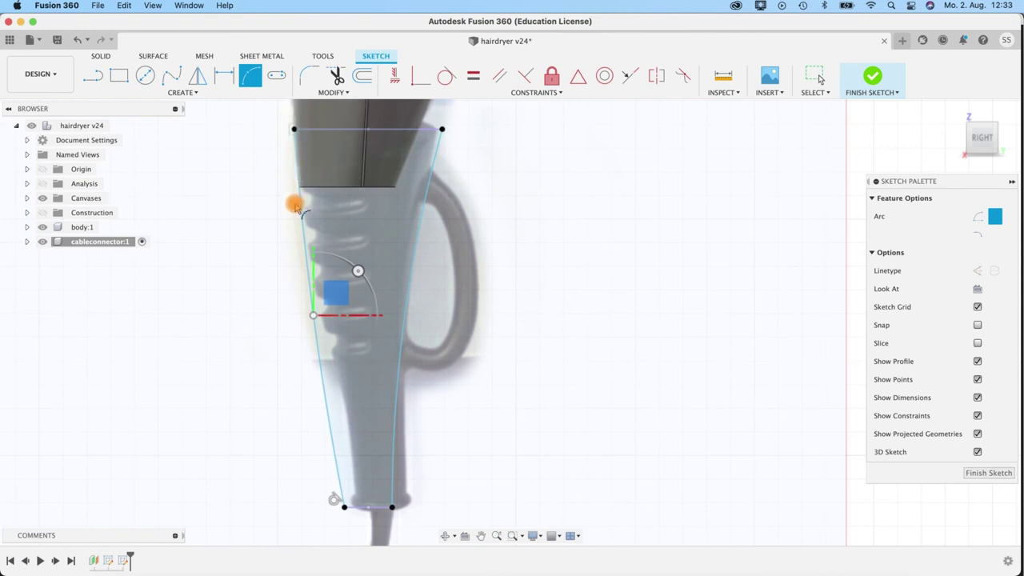
scroll(429, 172, down, 5)
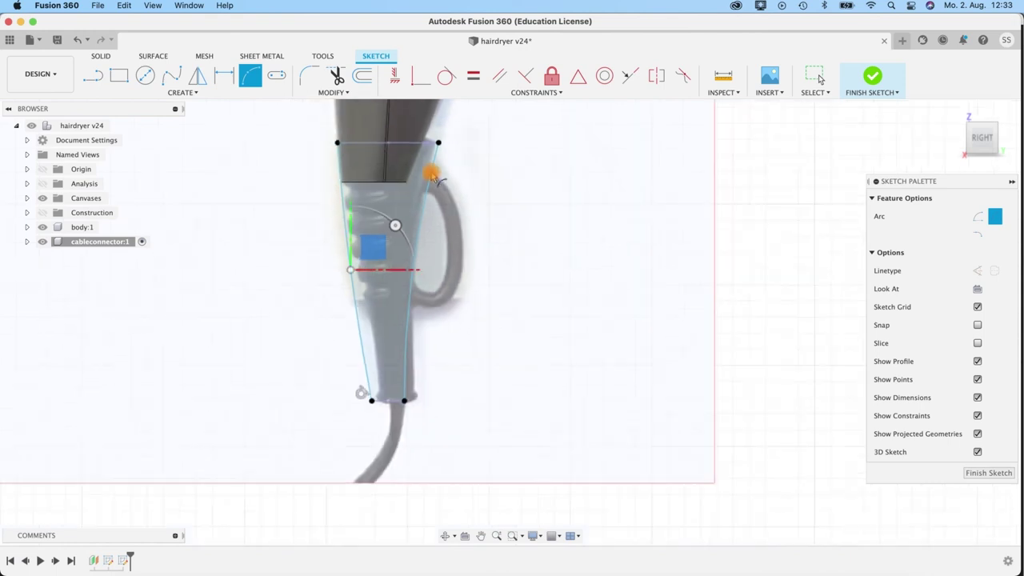
mouse_move(517, 179)
middle_down()
mouse_move(466, 315)
mouse_move(473, 281)
mouse_move(504, 238)
middle_up()
scroll(436, 354, up, 3)
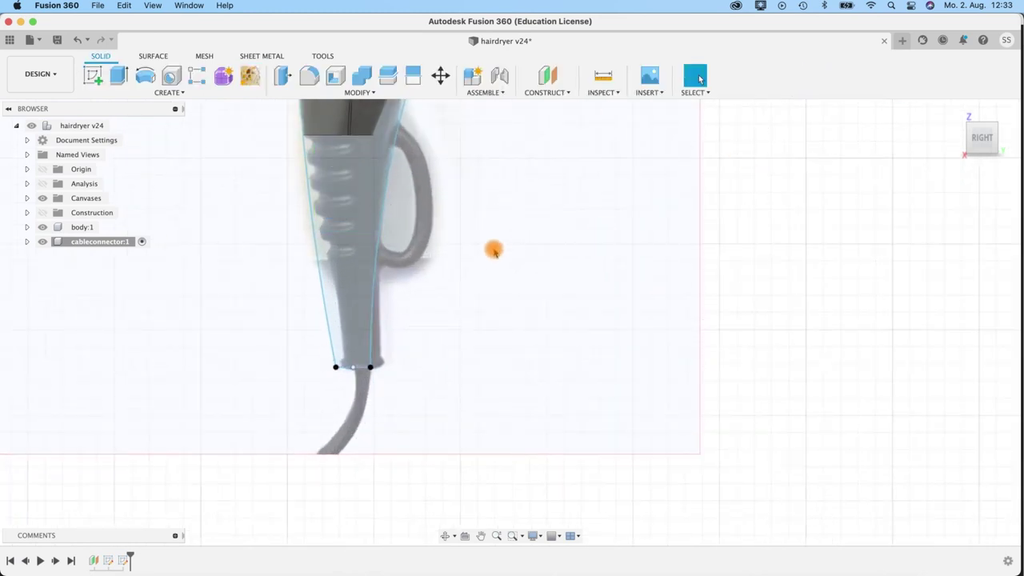
- Loft a new body between the 31 mm and 10 mm circle profiles using the two side arcs as rails
middle_drag(503, 276, 524, 389)
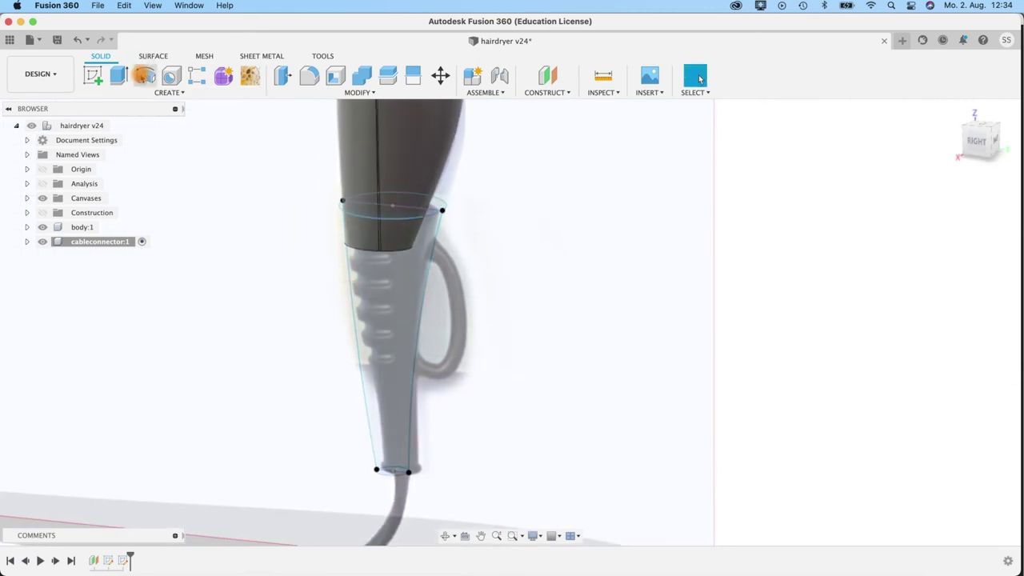
click(133, 92)
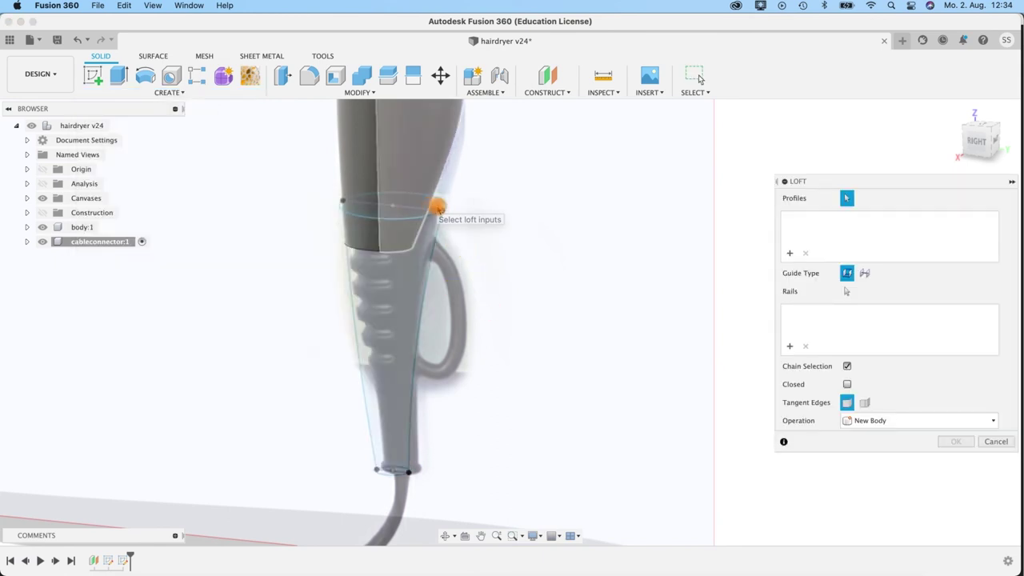
click(429, 206)
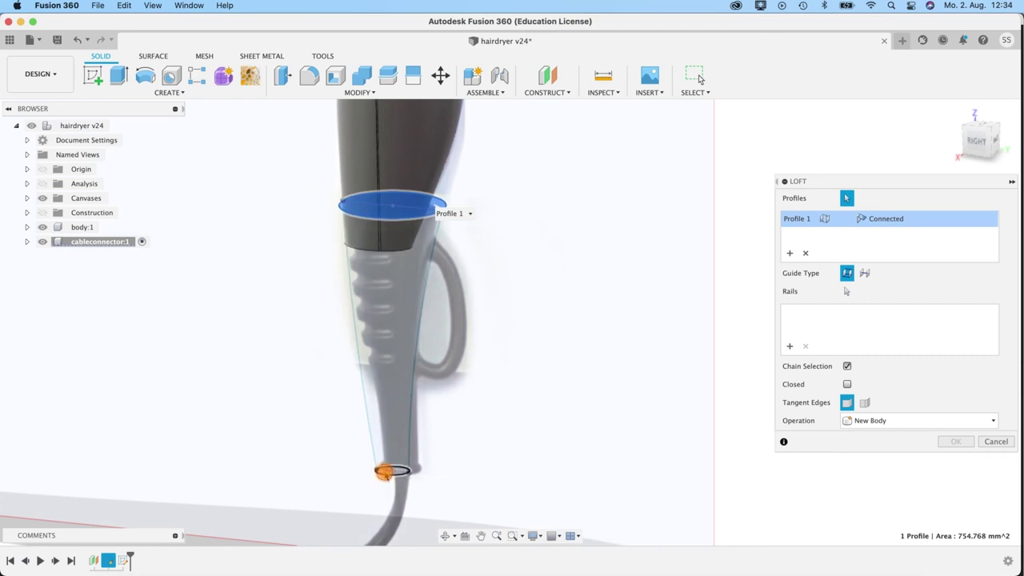
click(385, 474)
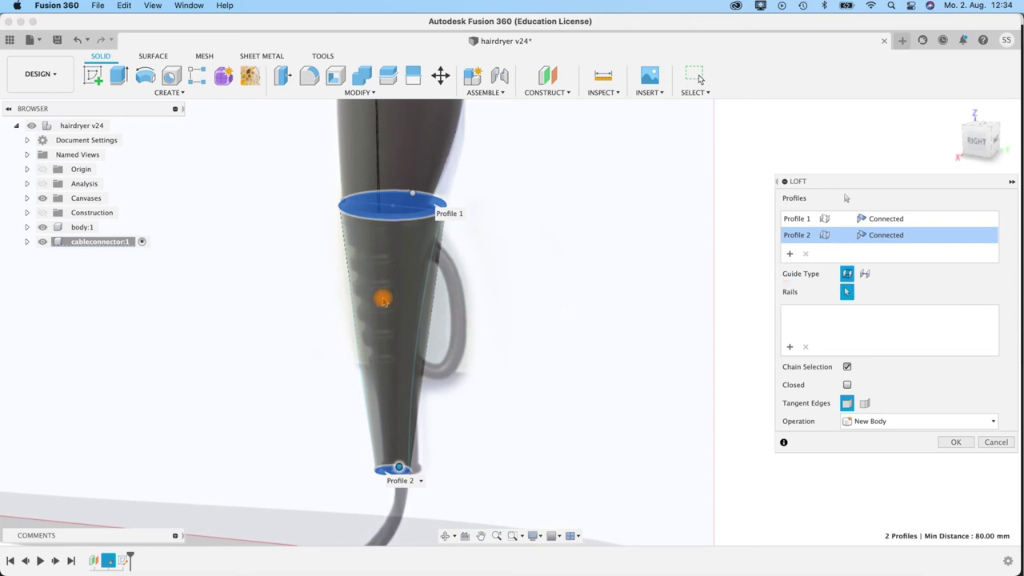
shift+middle_drag(508, 340, 530, 343)
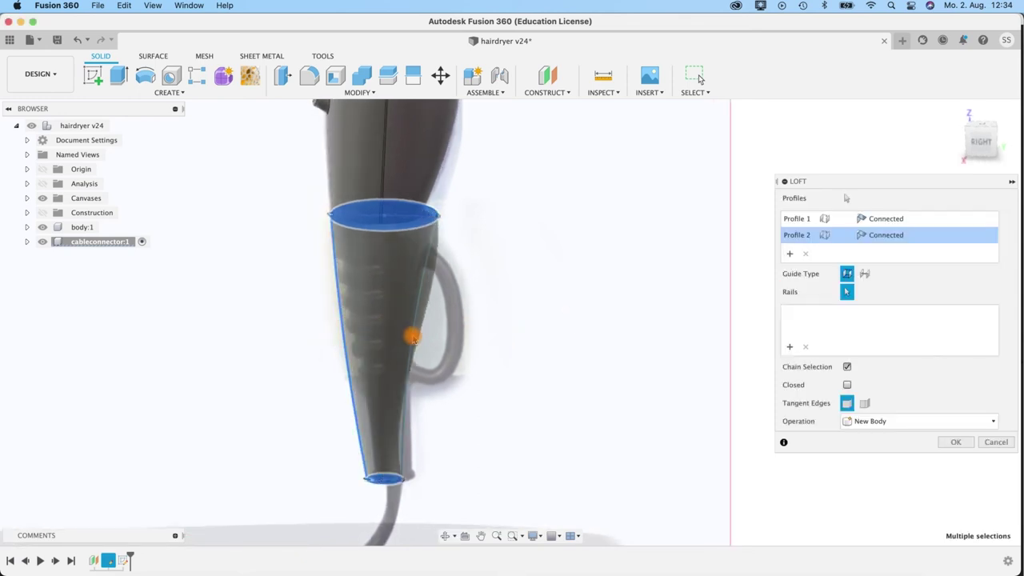
click(413, 336)
shift+middle_drag(489, 286, 303, 297)
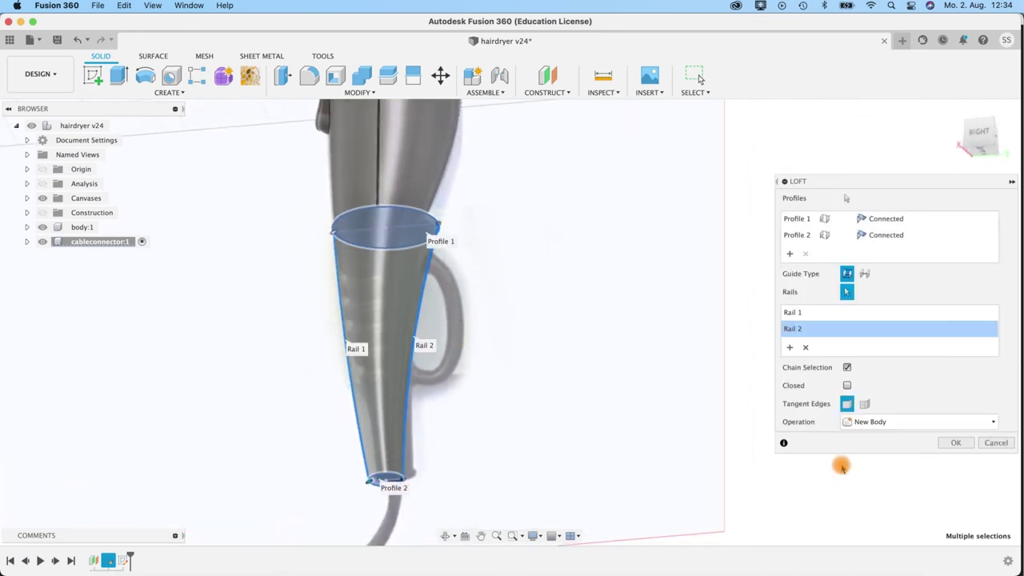
click(956, 445)
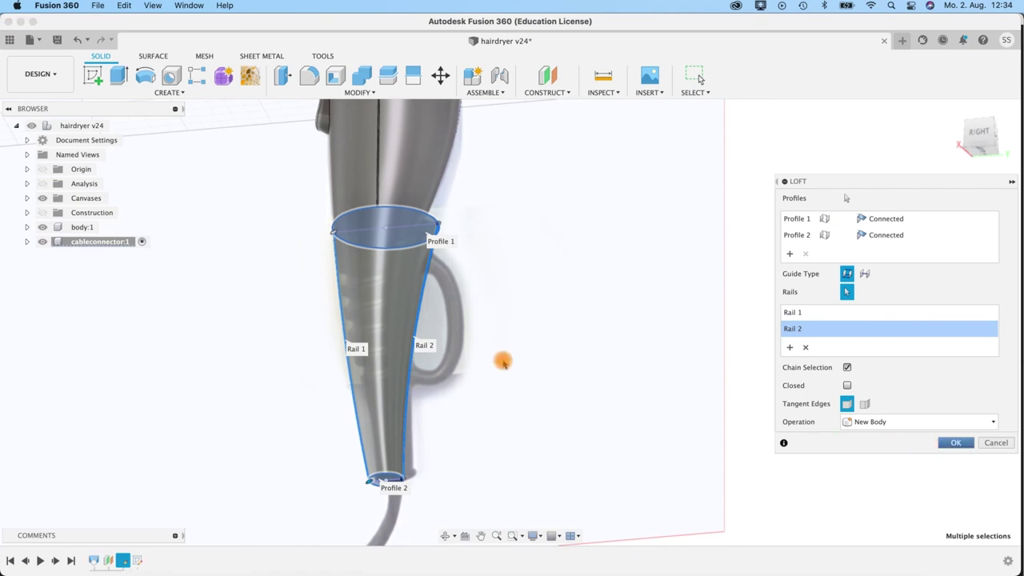
- Activate the body component and open its Form2 feature for editing
shift+middle_drag(498, 354, 802, 294)
shift+middle_drag(649, 267, 164, 216)
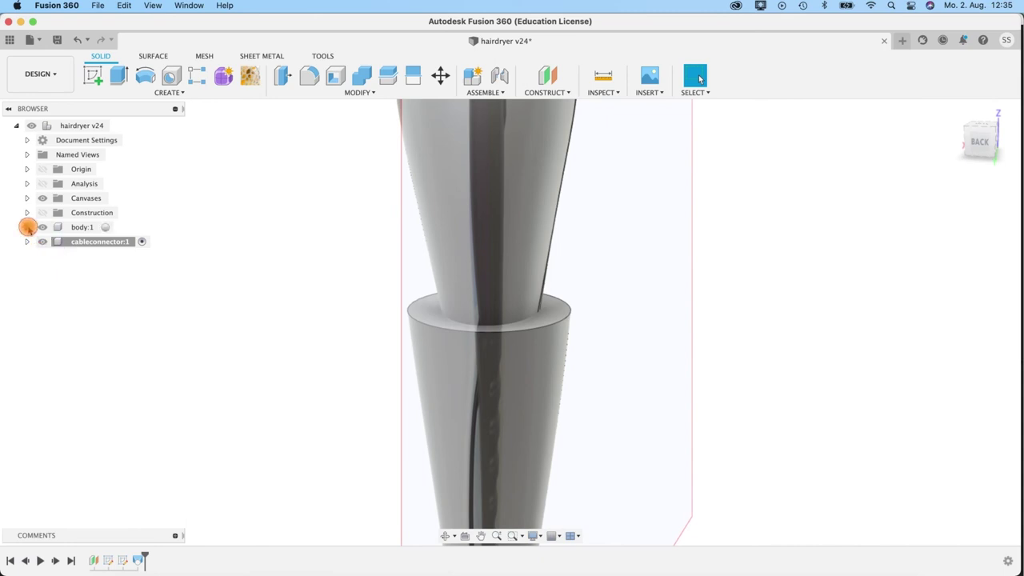
click(27, 227)
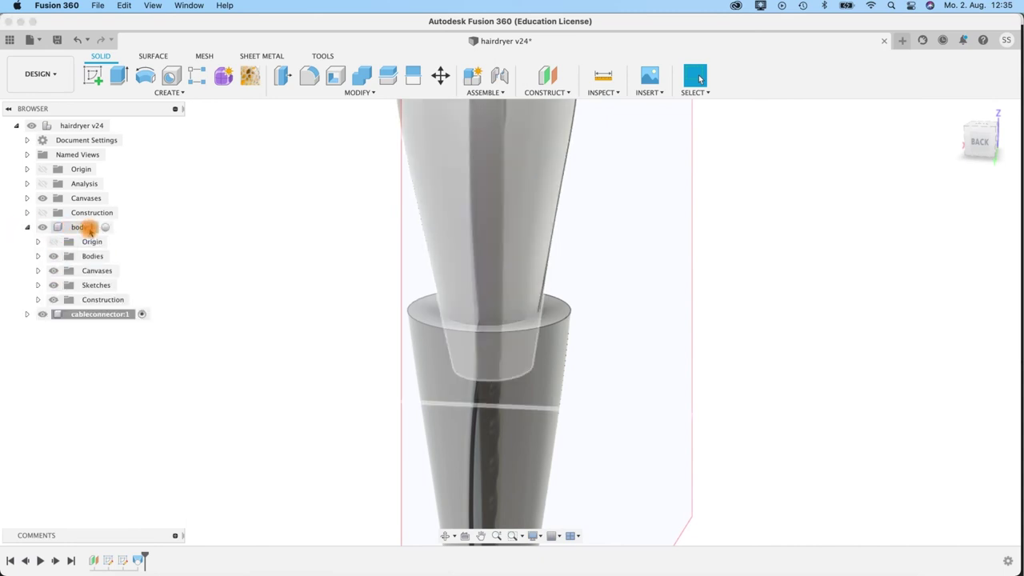
click(83, 228)
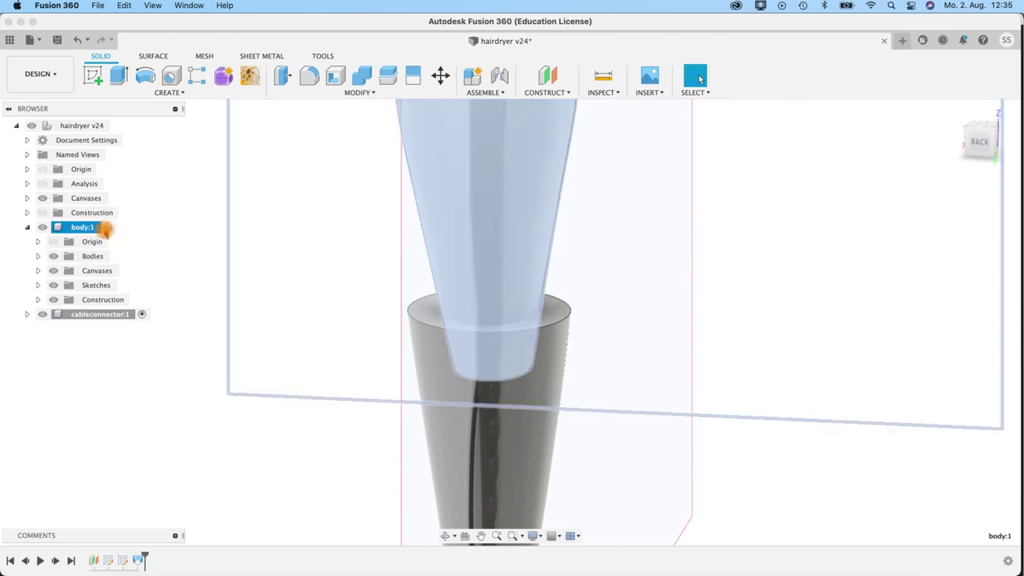
click(106, 228)
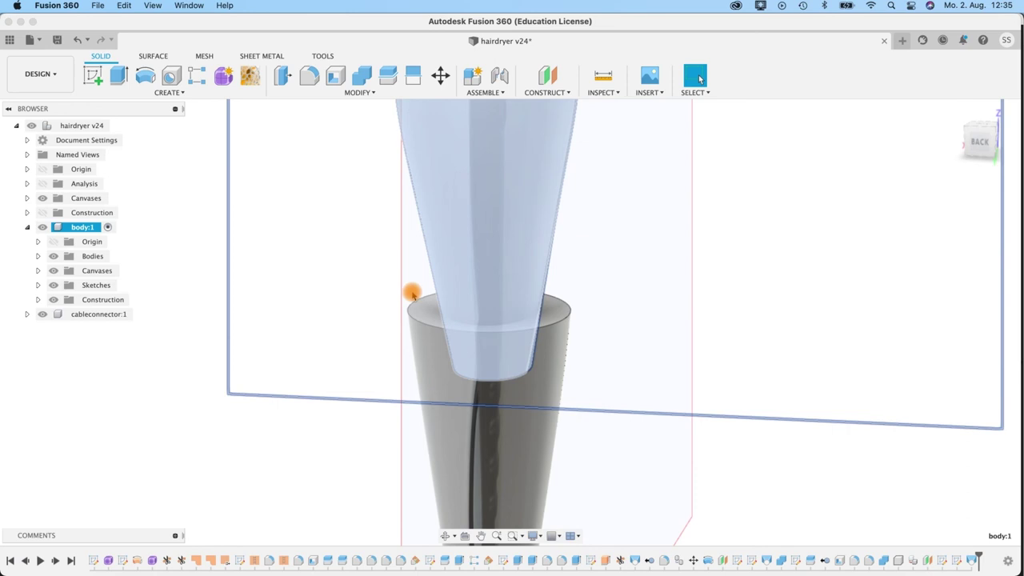
shift+middle_drag(659, 311, 669, 311)
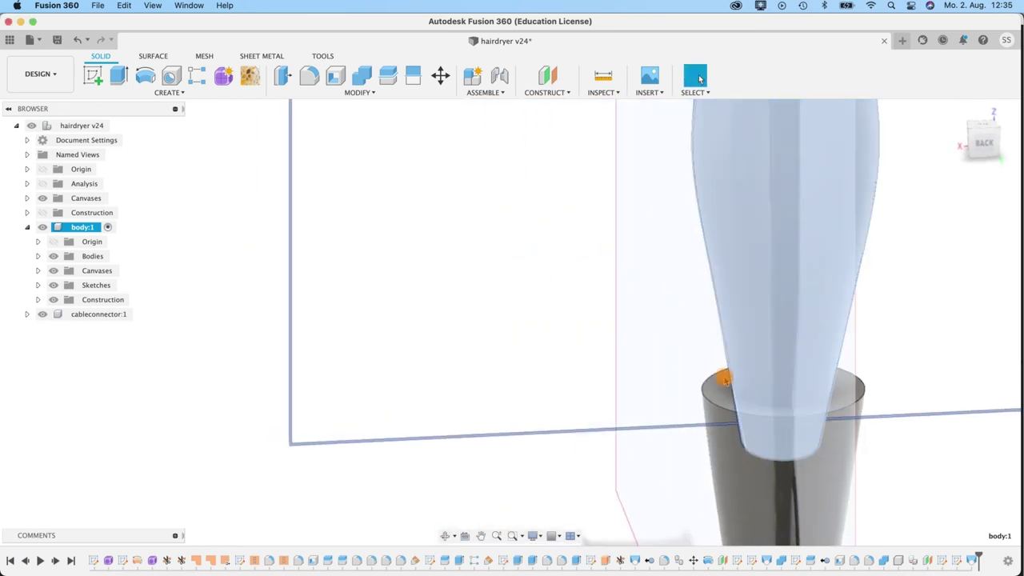
middle_drag(480, 336, 302, 273)
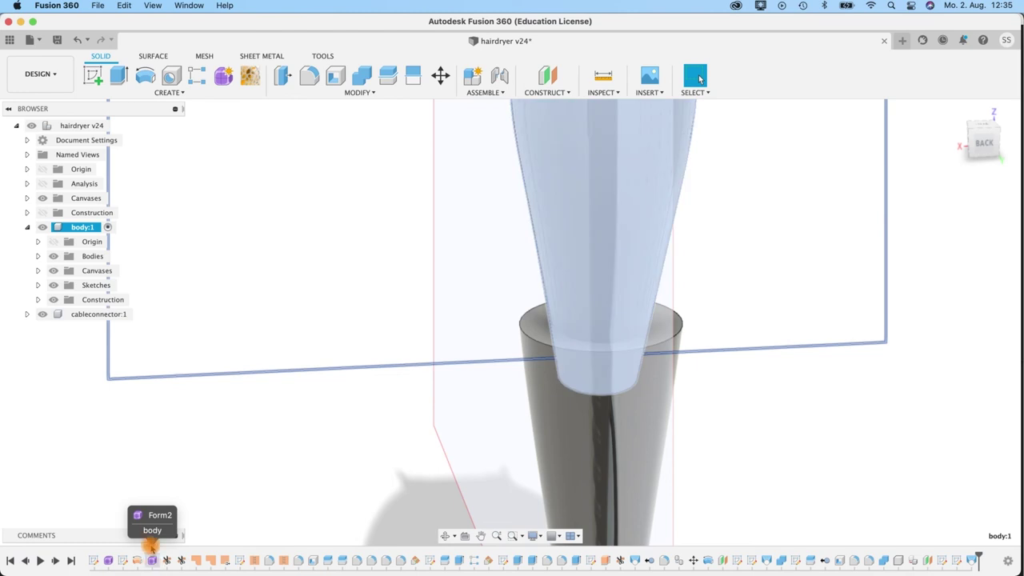
right_click(151, 555)
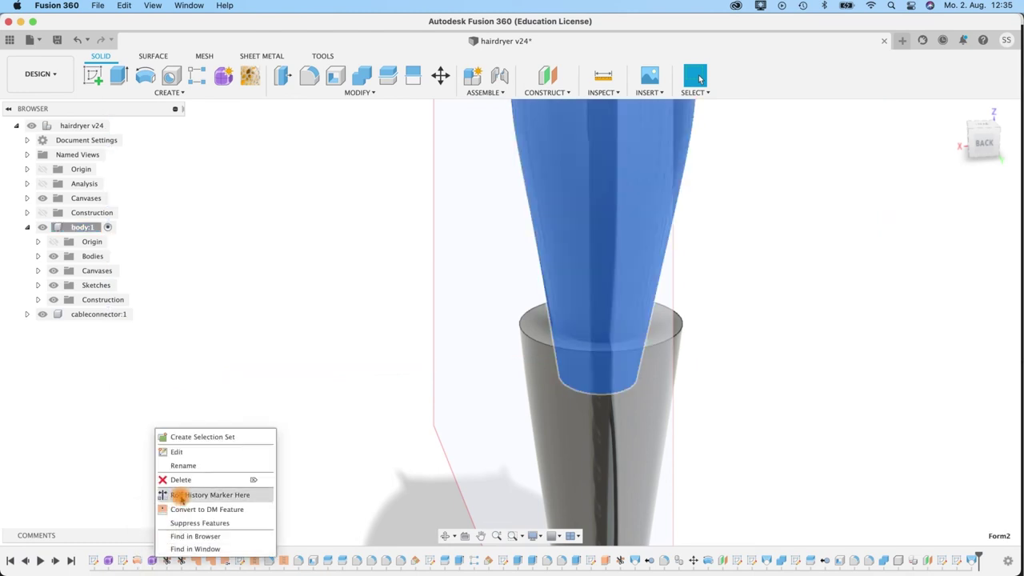
click(177, 452)
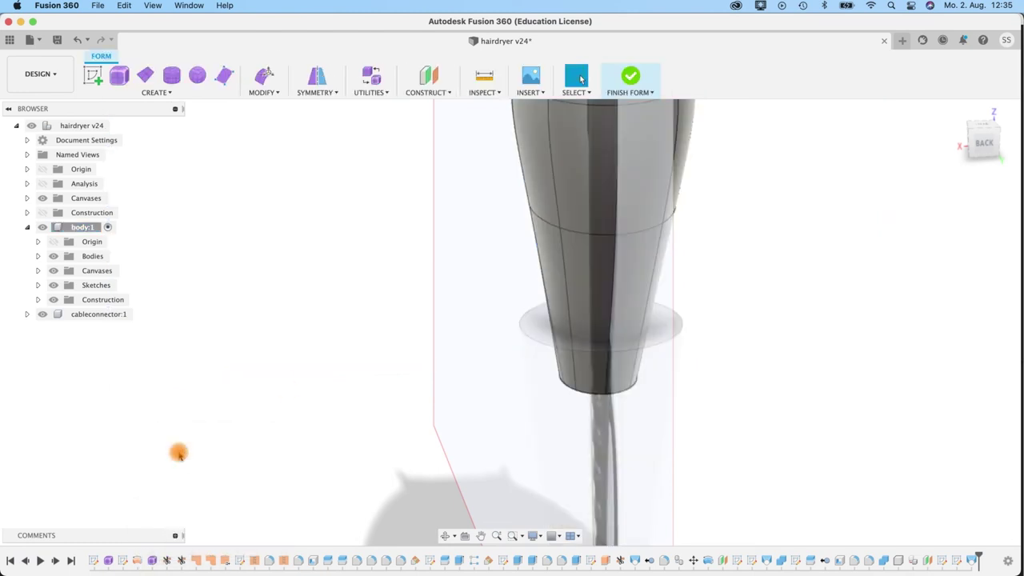
- Scale the edge loop just above the cable connector by about 1.17 across the handle's width
shift+middle_drag(672, 347, 509, 297)
double_click(465, 249)
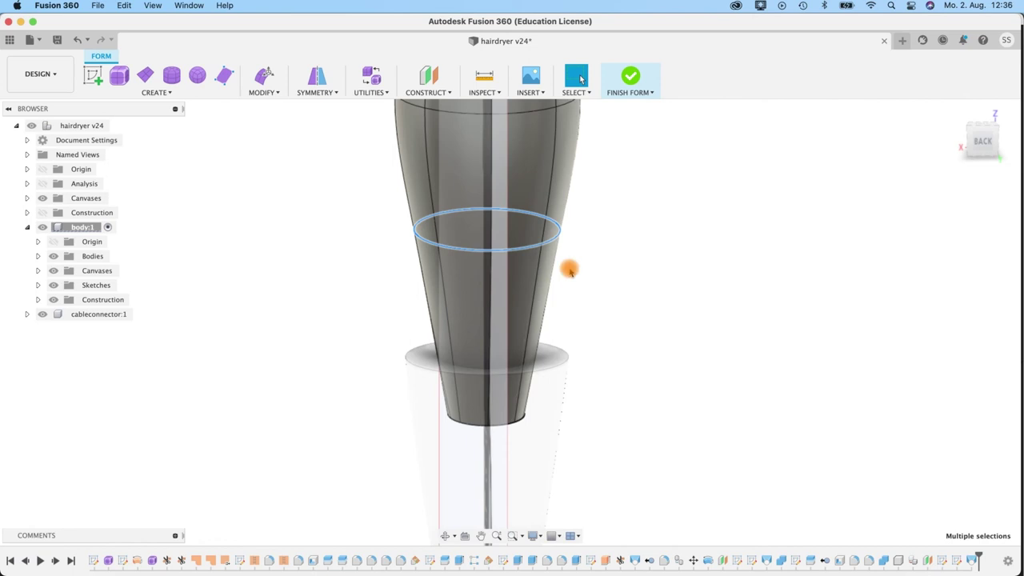
key(e)
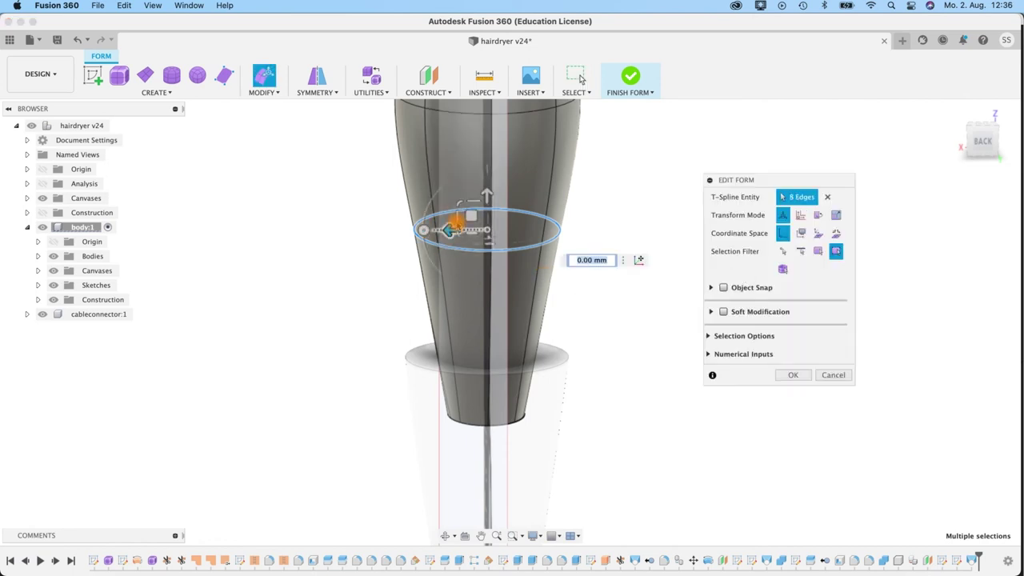
drag(458, 217, 456, 216)
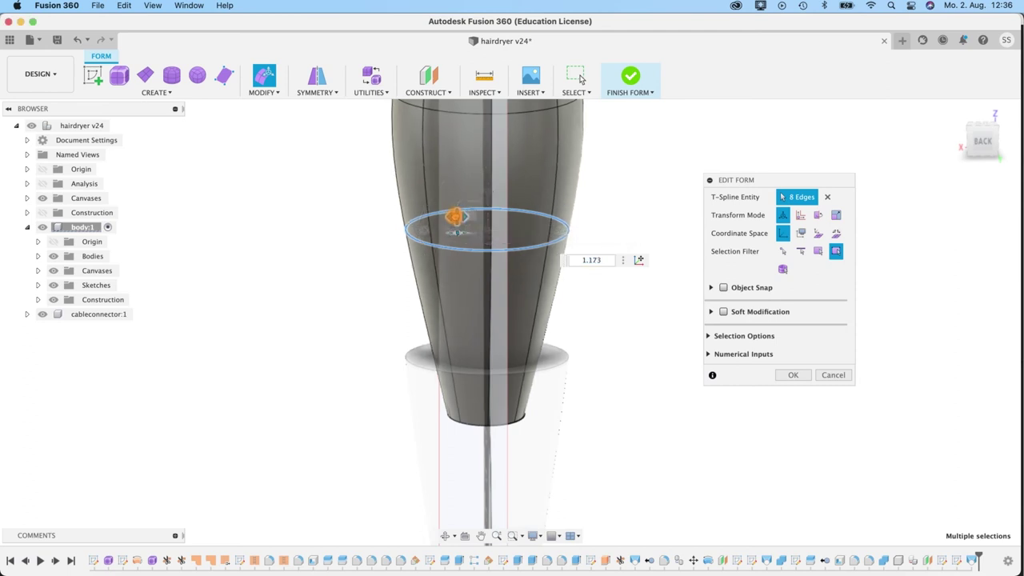
- Enlarge the handle's lowest edge loop and move it about 2 mm toward the hanging-loop side
double_click(467, 422)
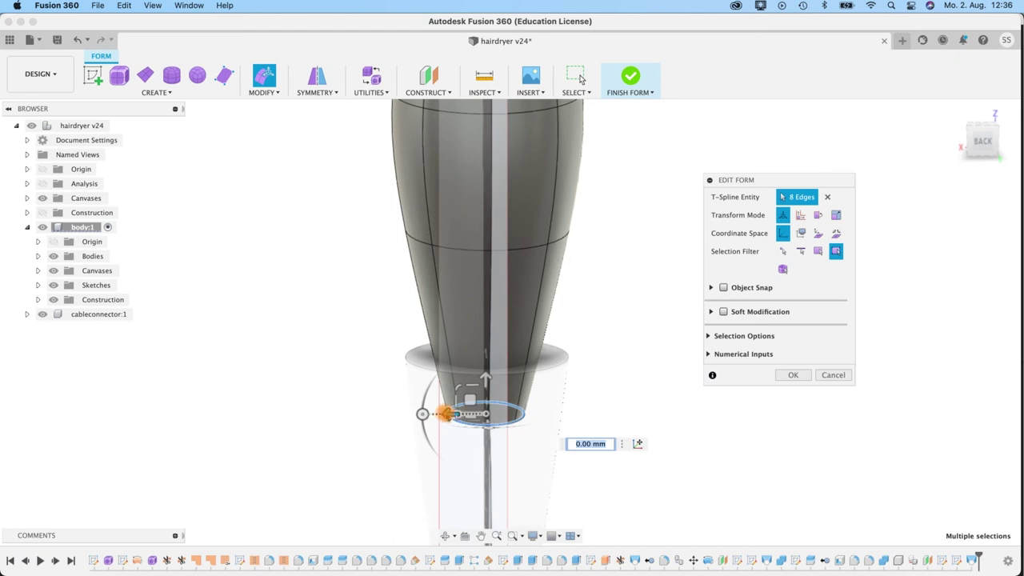
drag(447, 398, 494, 392)
shift+middle_drag(605, 349, 692, 345)
middle_drag(517, 430, 404, 375)
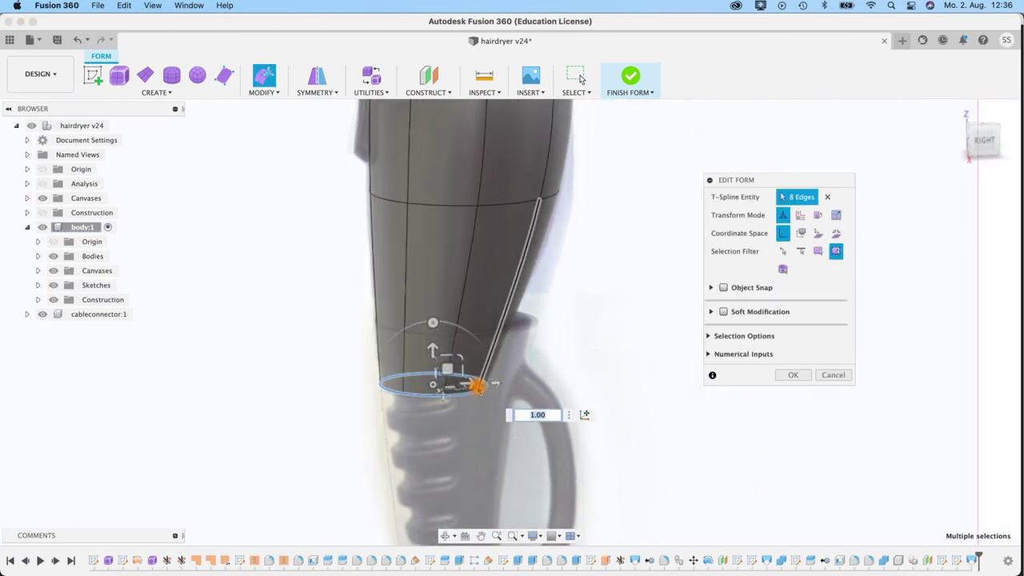
drag(463, 372, 481, 383)
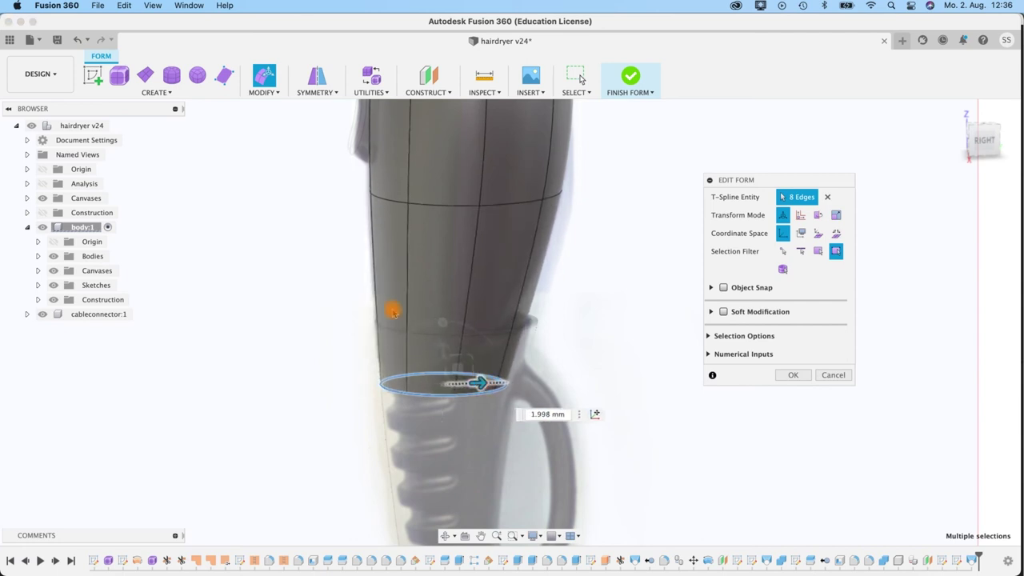
- Scale the lowest edge loop by about 1.14 across the handle's width and adjust the width of the loop above it
shift+middle_drag(599, 359, 350, 326)
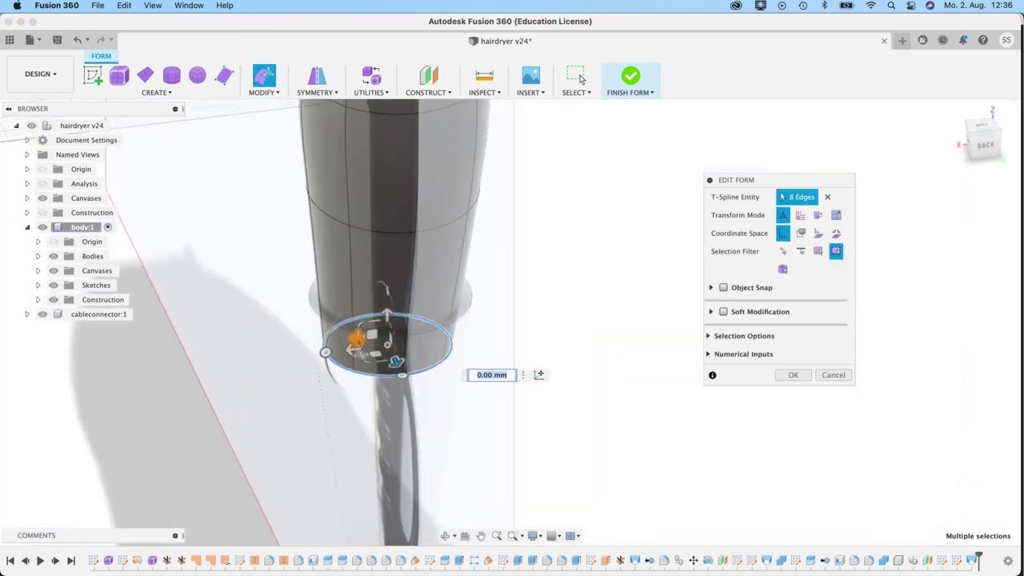
drag(352, 339, 357, 336)
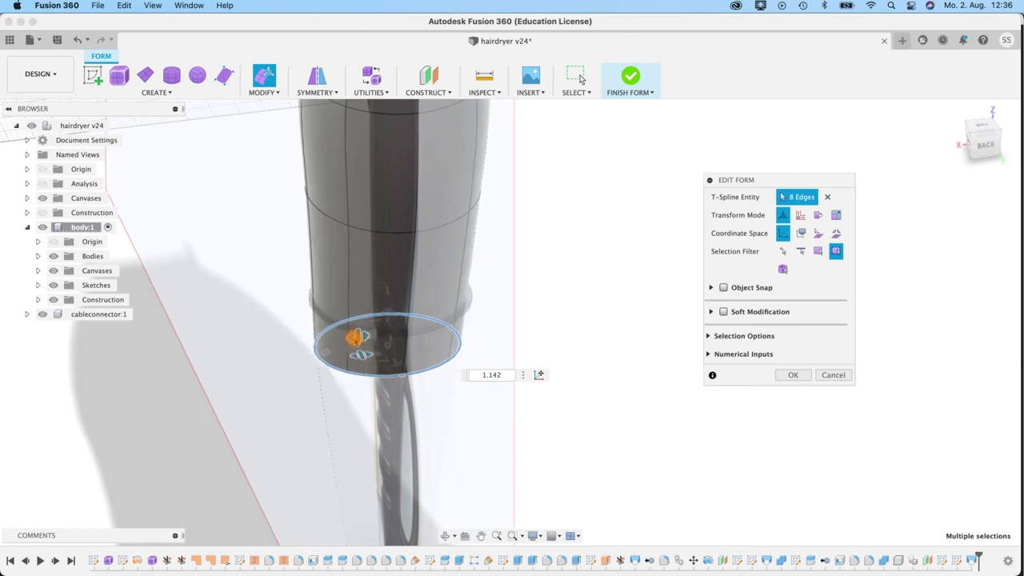
double_click(320, 219)
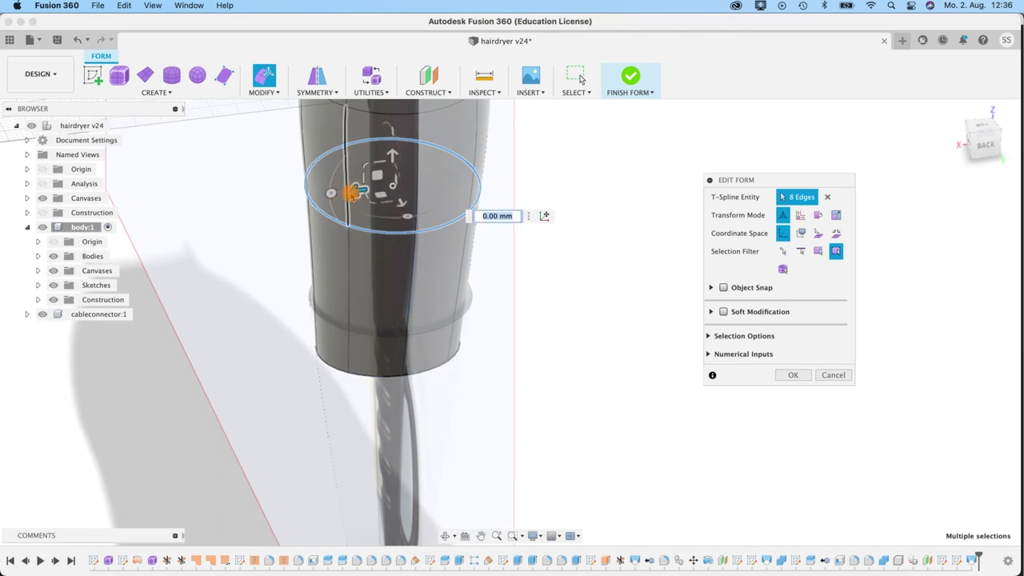
drag(360, 186, 362, 179)
- Move the lowest edge loop about 1.28 mm toward the ribbed side, scale its depth by about 0.9, and shift it about 0.23 mm further
shift+middle_drag(509, 318, 560, 407)
middle_drag(575, 357, 580, 126)
shift+middle_drag(588, 382, 578, 362)
double_click(576, 359)
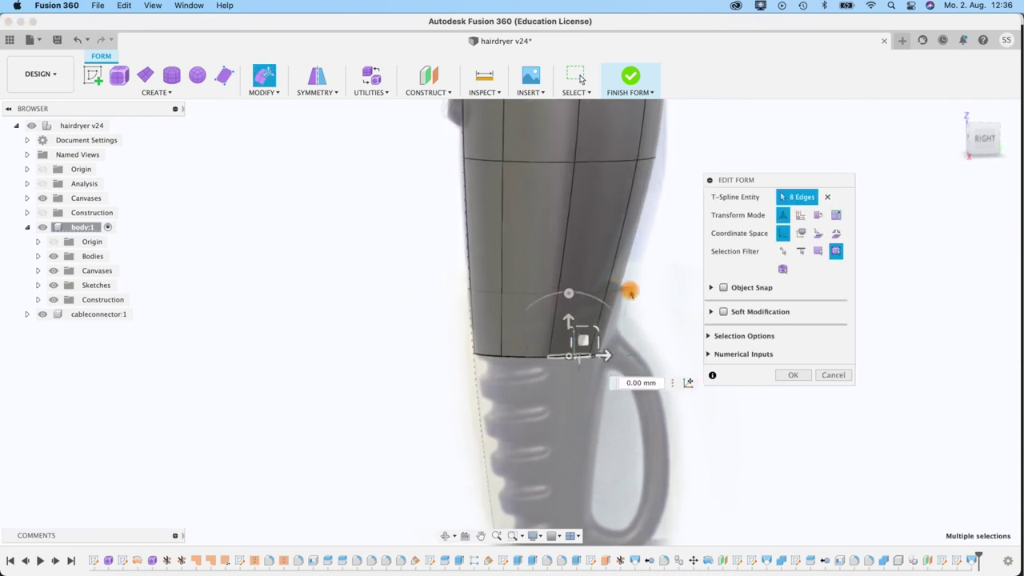
middle_drag(656, 305, 560, 340)
drag(469, 394, 468, 407)
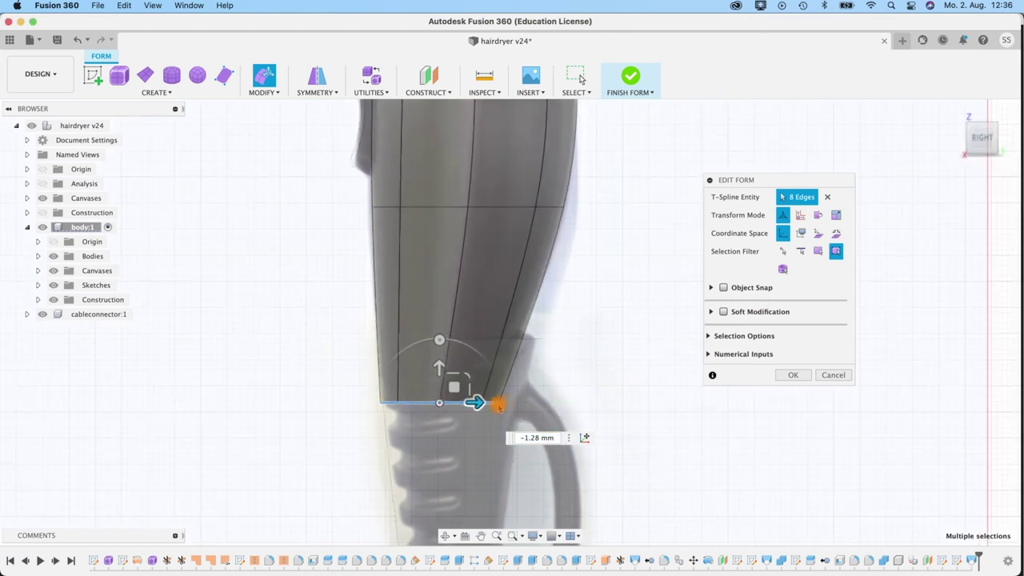
drag(469, 388, 468, 391)
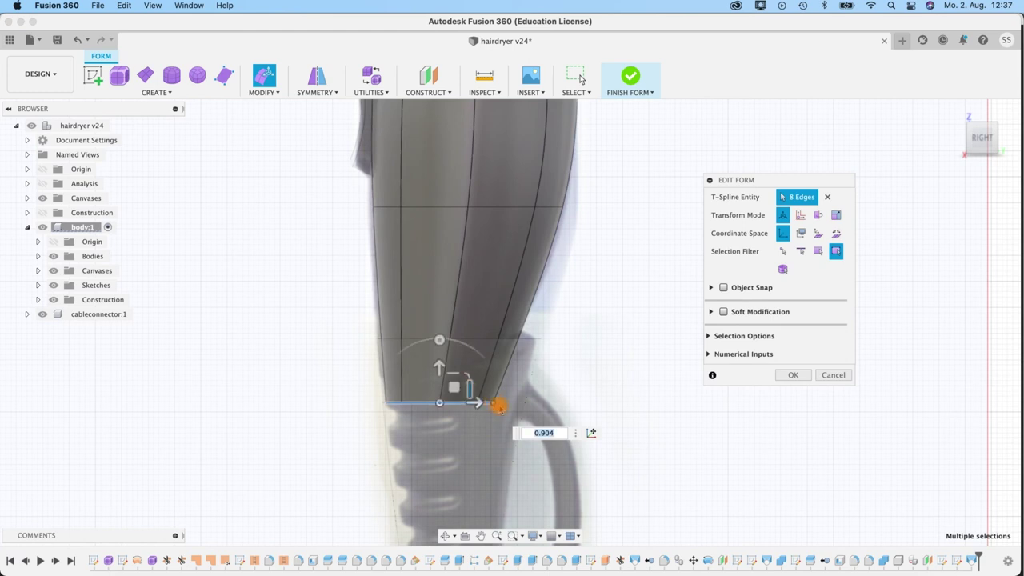
drag(477, 401, 474, 402)
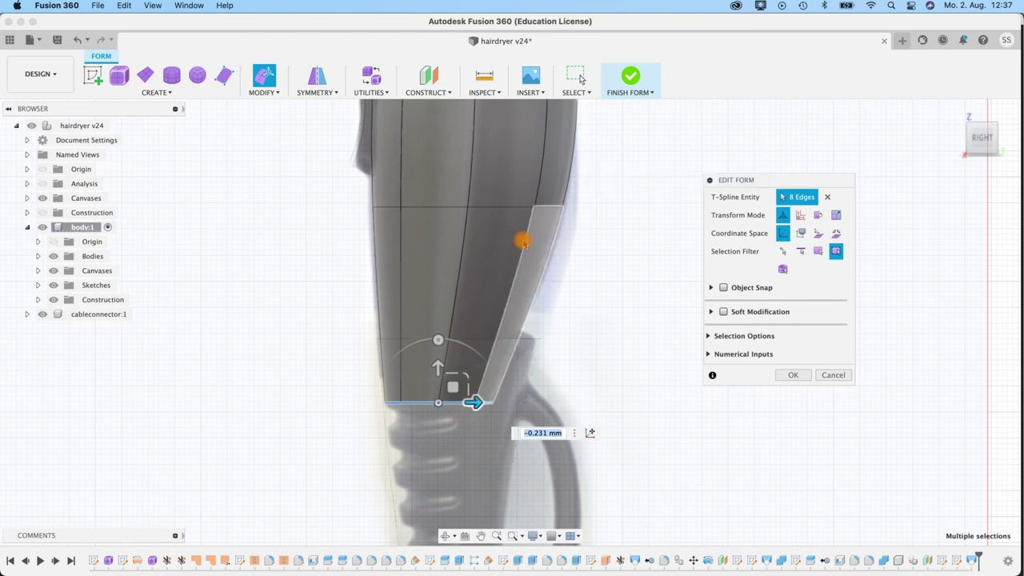
- Check the handle's lower end against the connector's rim from behind and finish the form edit
shift+middle_drag(581, 351, 496, 350)
middle_drag(448, 325, 291, 367)
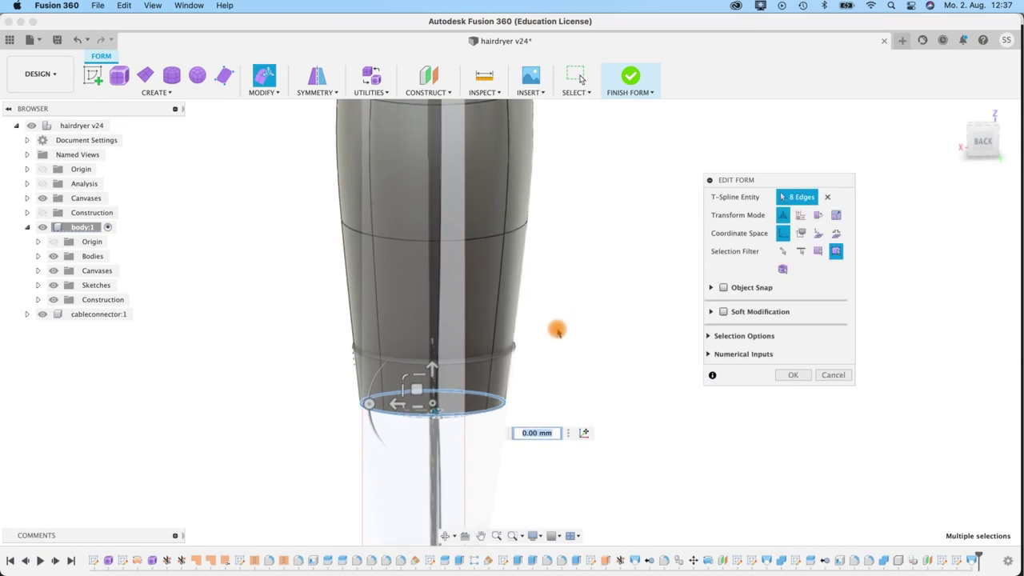
scroll(558, 329, up, 4)
middle_drag(520, 345, 563, 302)
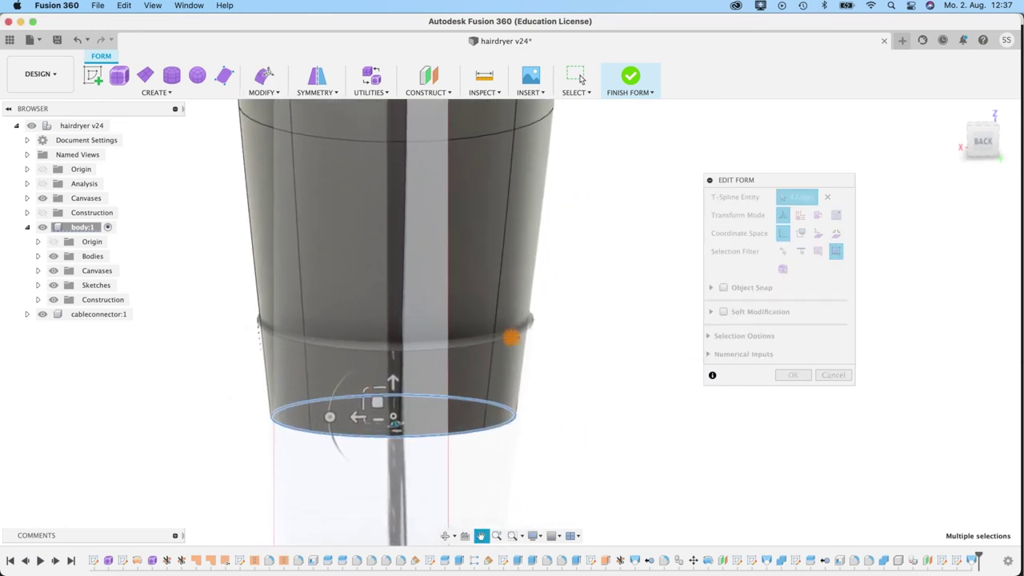
mouse_move(192, 379)
shift+middle_down()
mouse_move(203, 366)
mouse_move(192, 377)
mouse_move(363, 368)
mouse_move(364, 382)
mouse_move(306, 402)
mouse_move(164, 378)
mouse_move(197, 382)
shift+middle_up()
click(627, 77)
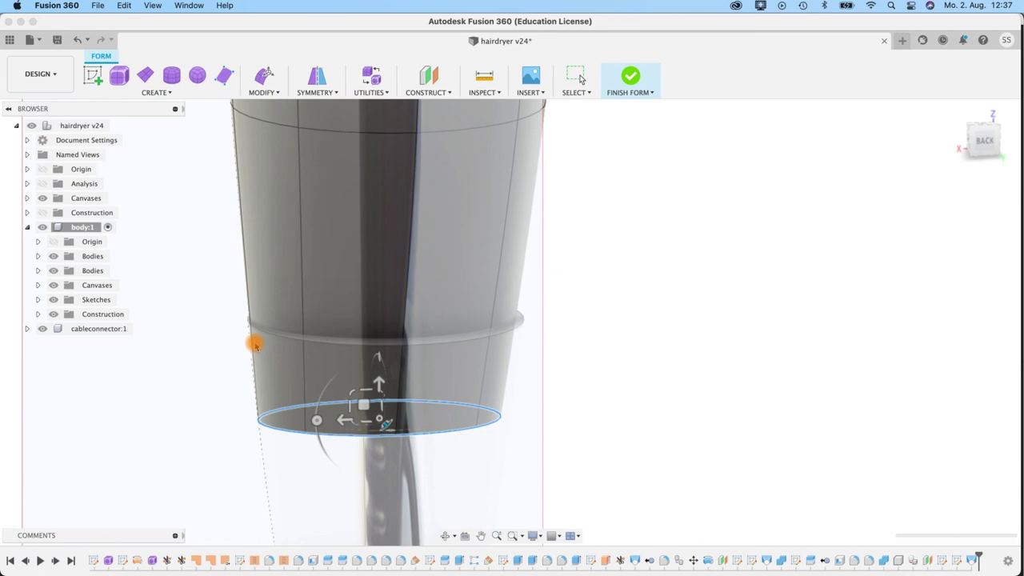
key(super+z)
- Hide the canvases, inspect the joint between handle and connector, and reopen the Form2 feature for editing
mouse_move(606, 336)
shift+middle_down()
mouse_move(672, 342)
mouse_move(613, 328)
shift+middle_up()
middle_drag(664, 419, 927, 353)
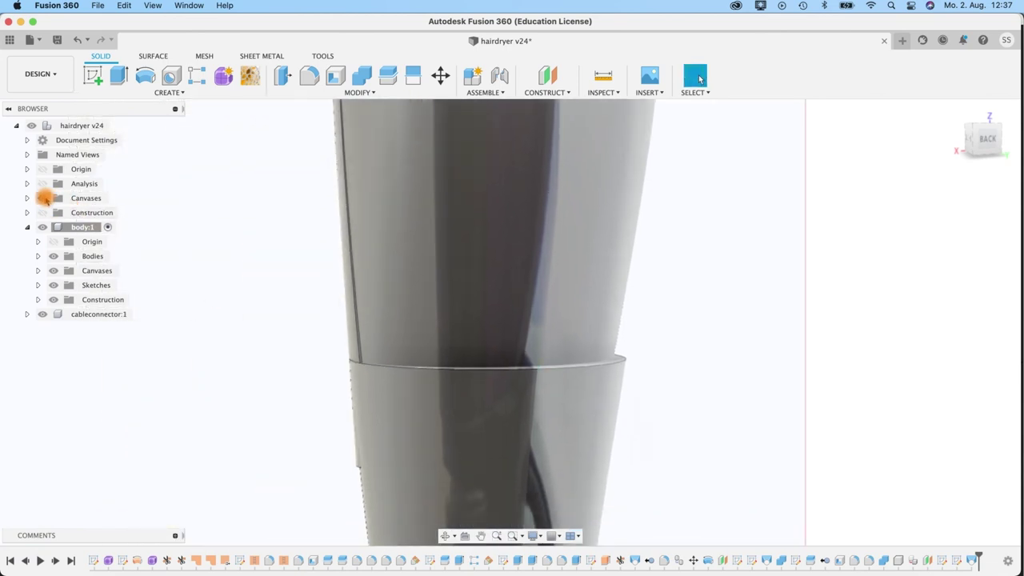
click(44, 198)
scroll(476, 391, up, 3)
scroll(475, 391, down, 4)
shift+middle_drag(267, 349, 306, 294)
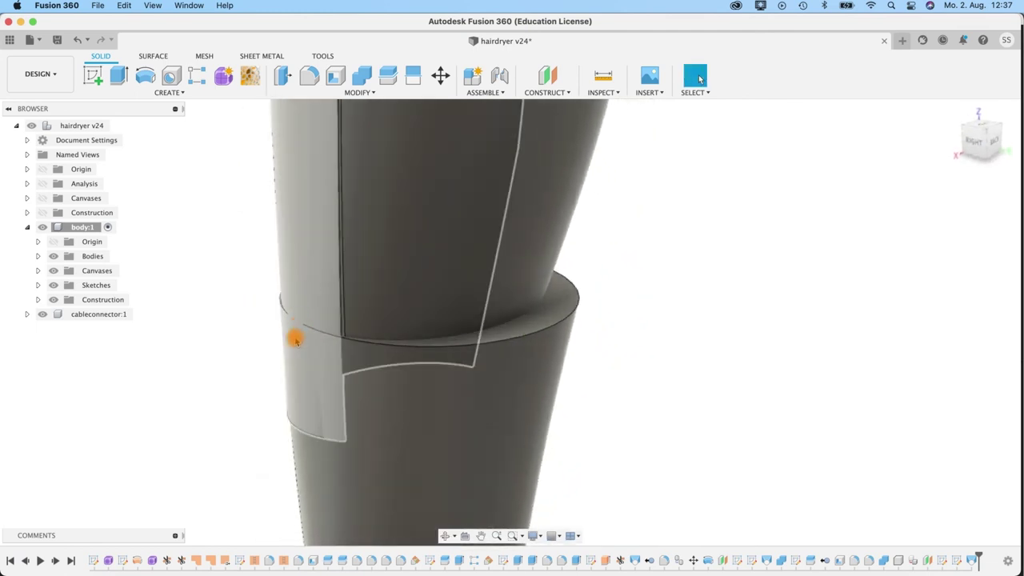
right_click(152, 561)
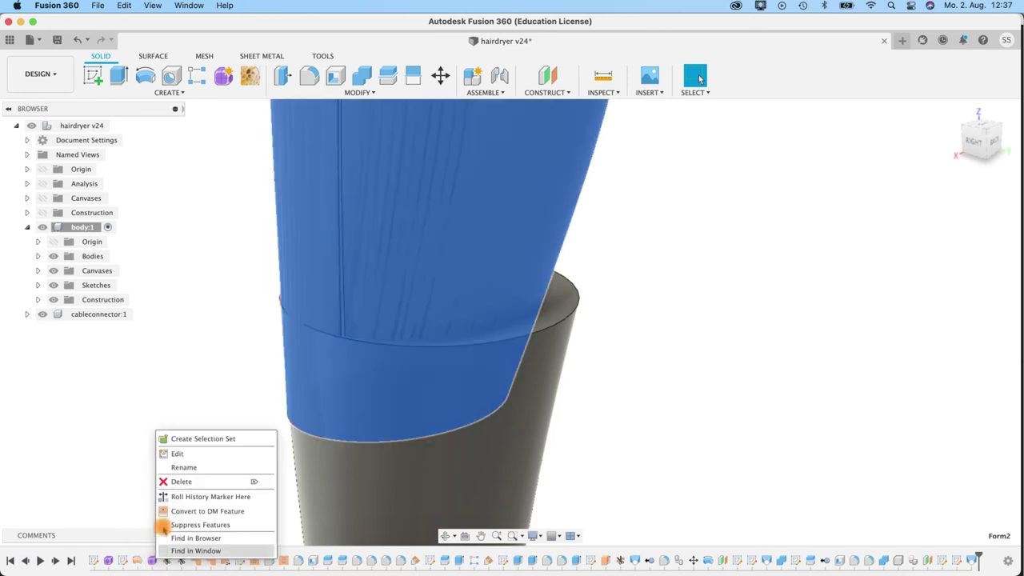
click(177, 454)
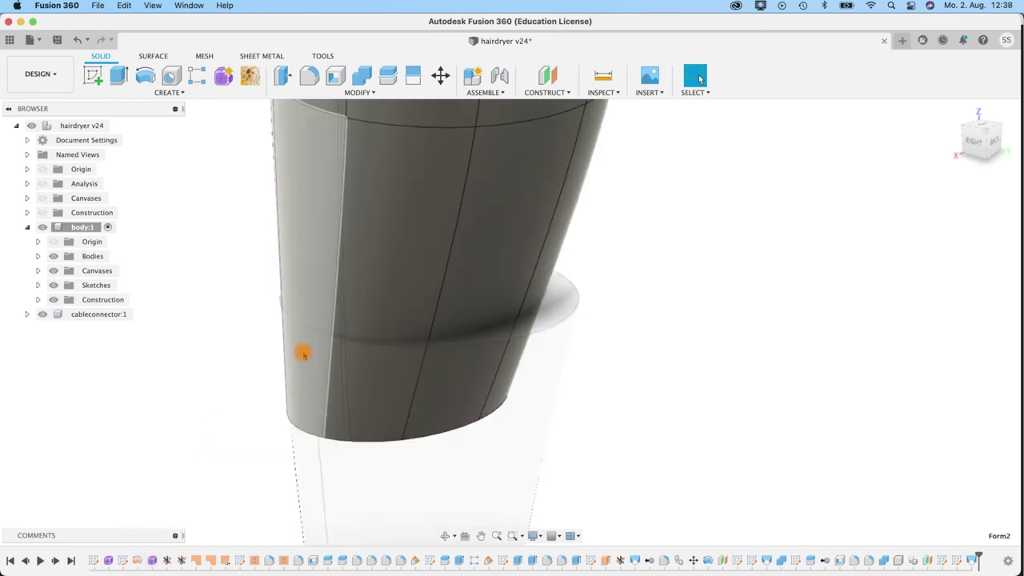
- Scale the handle's lowest edge loop by about 0.913 and finish the form edit
double_click(310, 436)
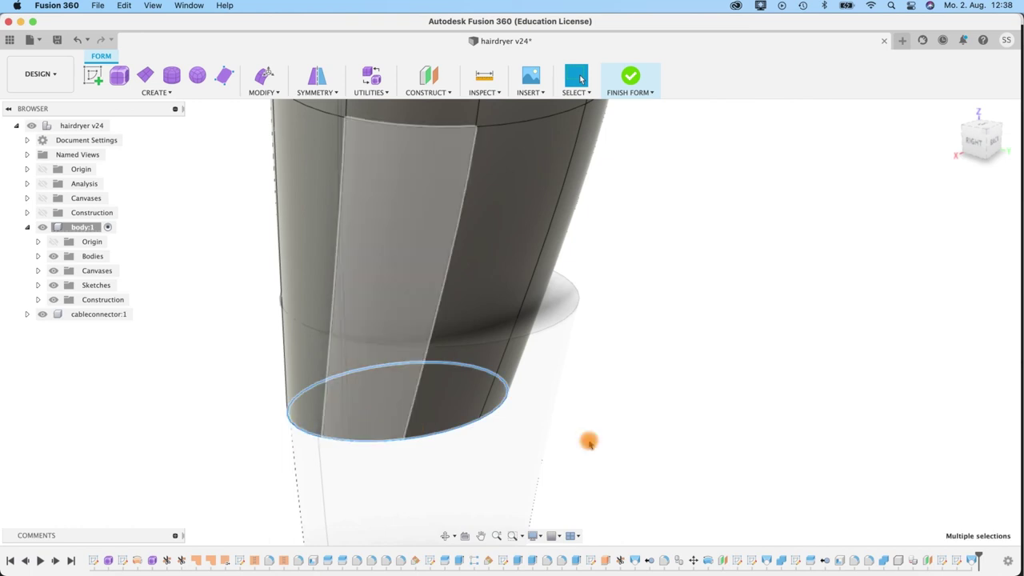
key(e)
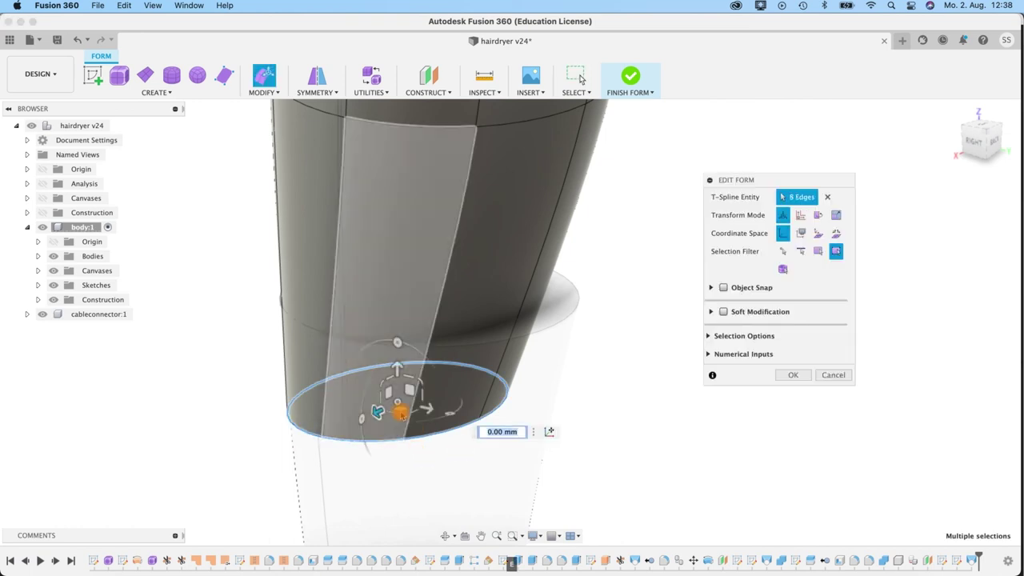
drag(380, 402, 382, 396)
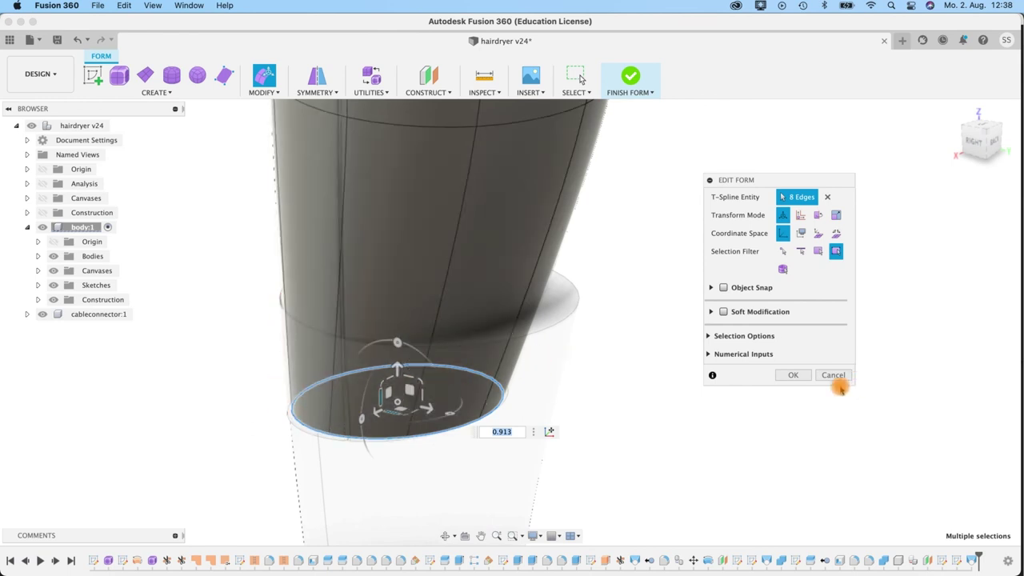
click(796, 376)
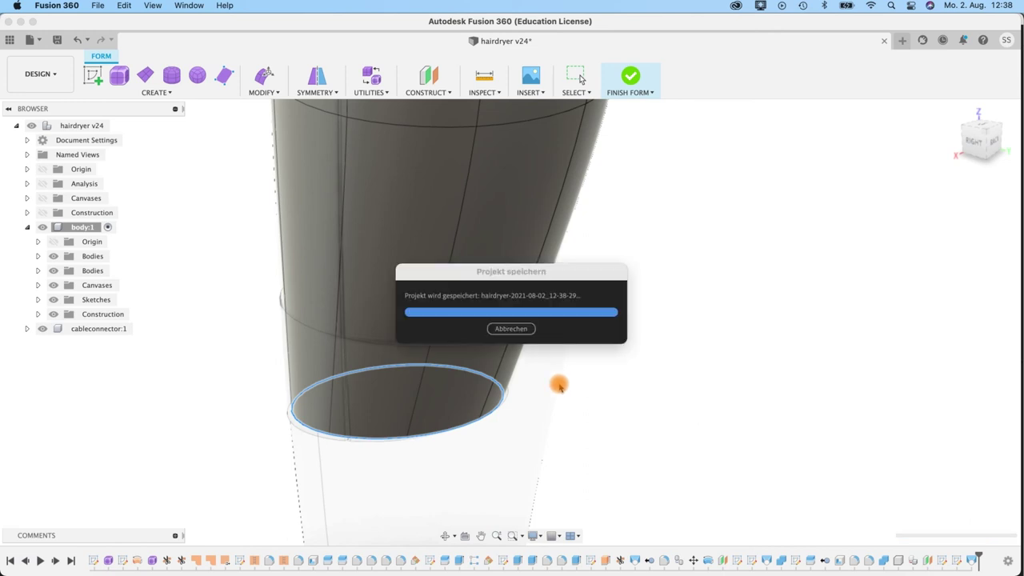
mouse_move(684, 424)
shift+middle_down()
mouse_move(795, 427)
mouse_move(809, 414)
mouse_move(773, 402)
mouse_move(617, 432)
mouse_move(672, 443)
mouse_move(640, 434)
mouse_move(524, 318)
mouse_move(693, 291)
mouse_move(676, 277)
mouse_move(412, 409)
mouse_move(324, 243)
mouse_move(392, 382)
mouse_move(379, 361)
mouse_move(663, 313)
mouse_move(377, 360)
mouse_move(697, 332)
mouse_move(757, 299)
mouse_move(517, 391)
mouse_move(711, 441)
mouse_move(814, 408)
mouse_move(697, 299)
mouse_move(685, 327)
mouse_move(114, 293)
shift+middle_up()
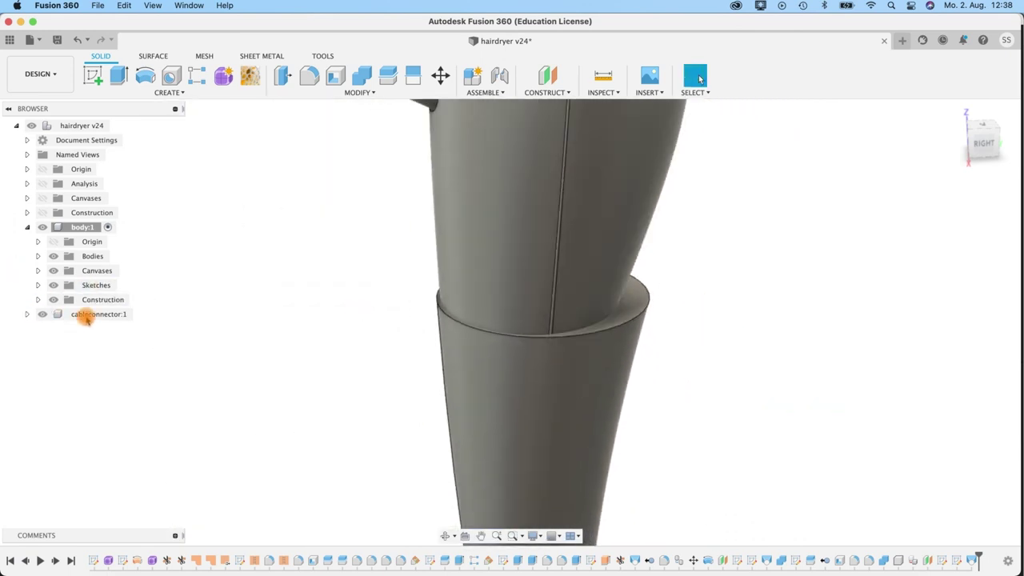
- Activate the cableconnector component and show its Sketch1
click(128, 314)
click(142, 315)
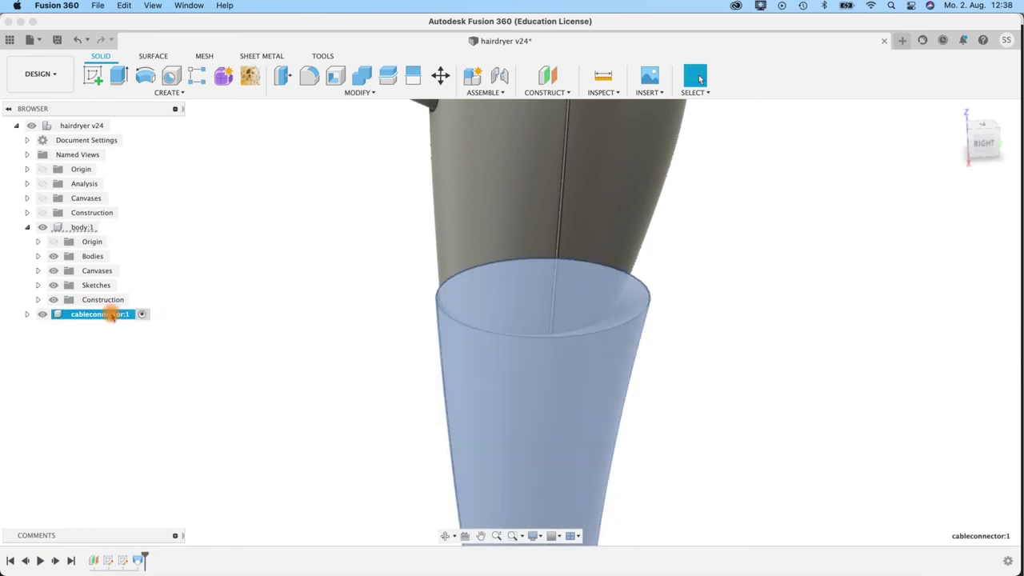
click(27, 314)
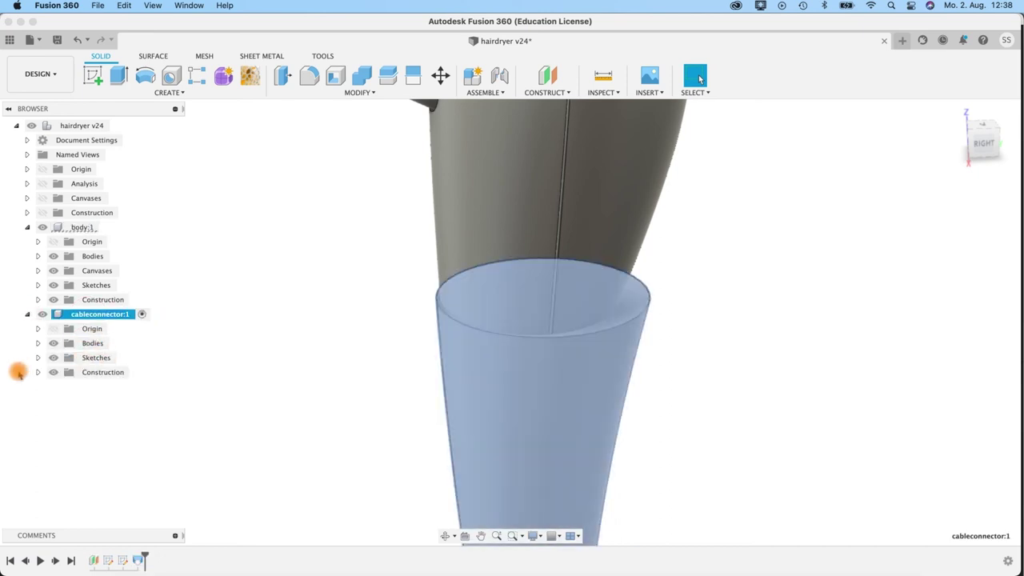
click(38, 358)
click(64, 373)
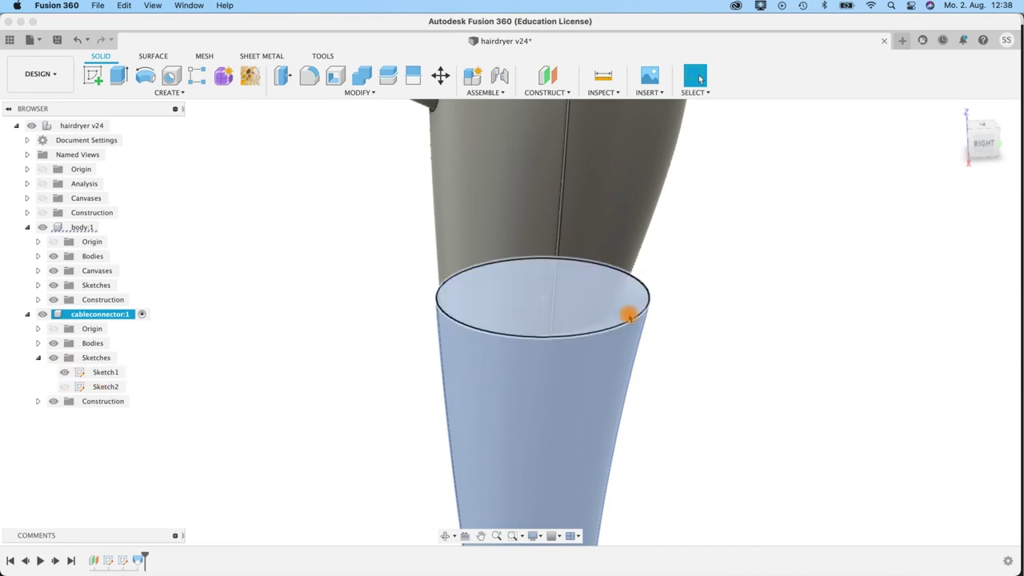
- Edit Sketch1 to move the connector's rim circle about 0.367 mm along Y, and finish the sketch
shift+middle_drag(721, 329, 708, 341)
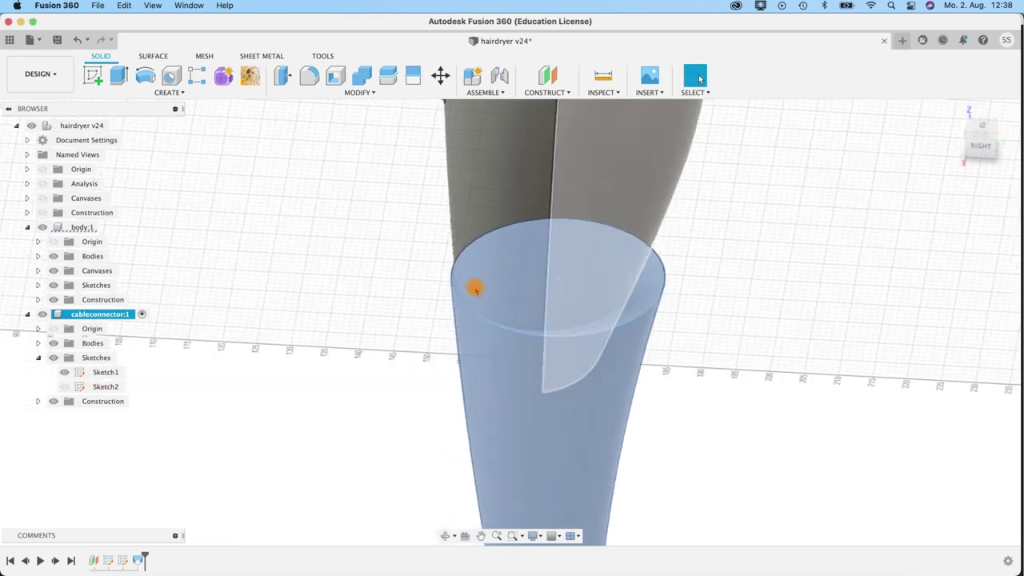
scroll(727, 313, up, 3)
middle_drag(640, 279, 671, 291)
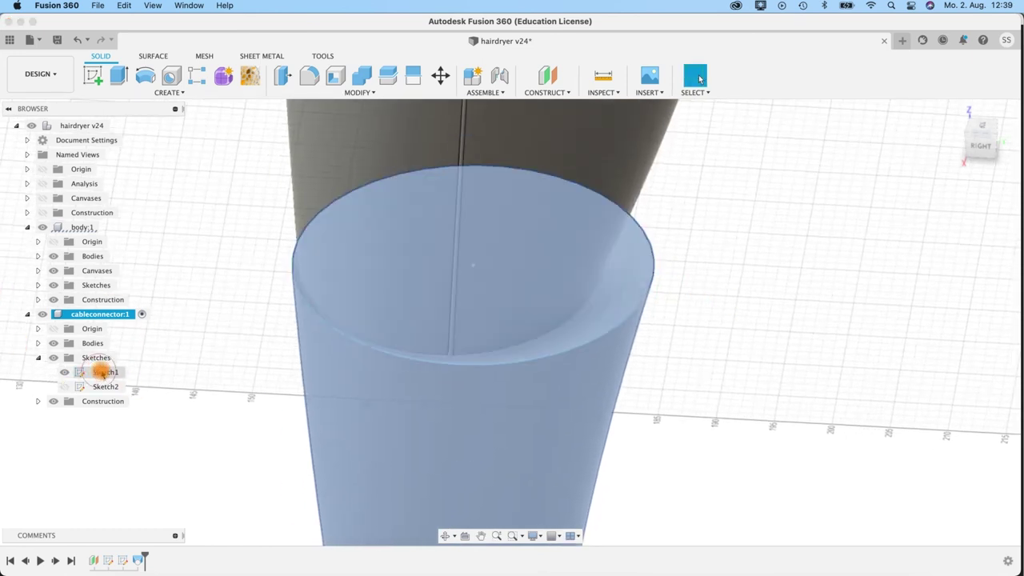
click(102, 373)
right_click(103, 373)
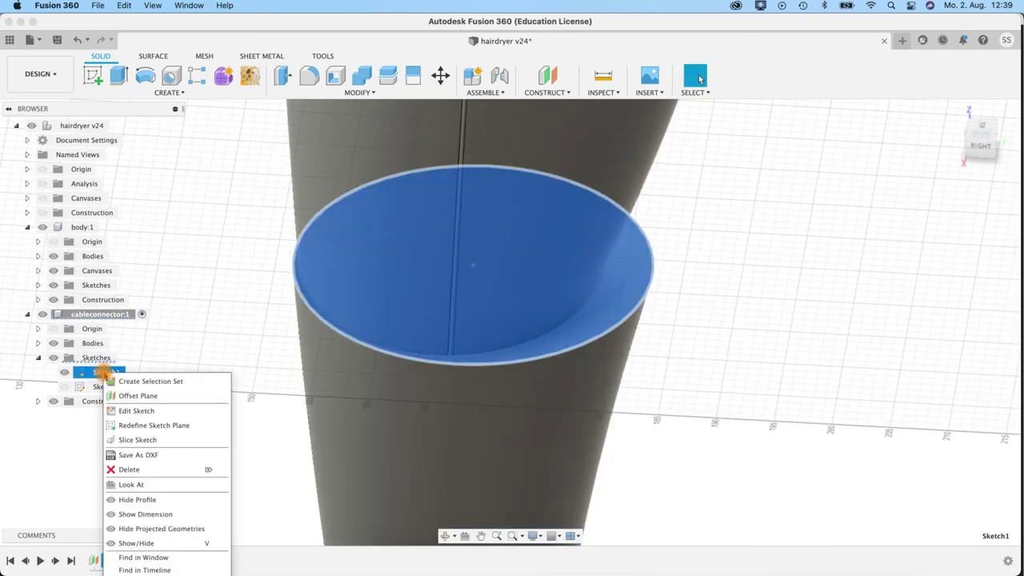
click(130, 411)
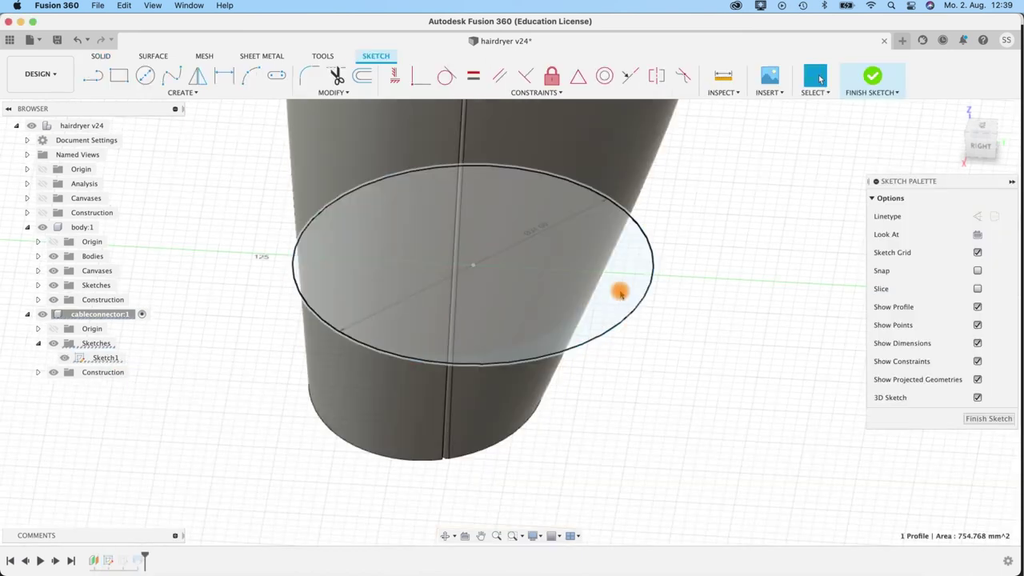
click(621, 290)
key(m)
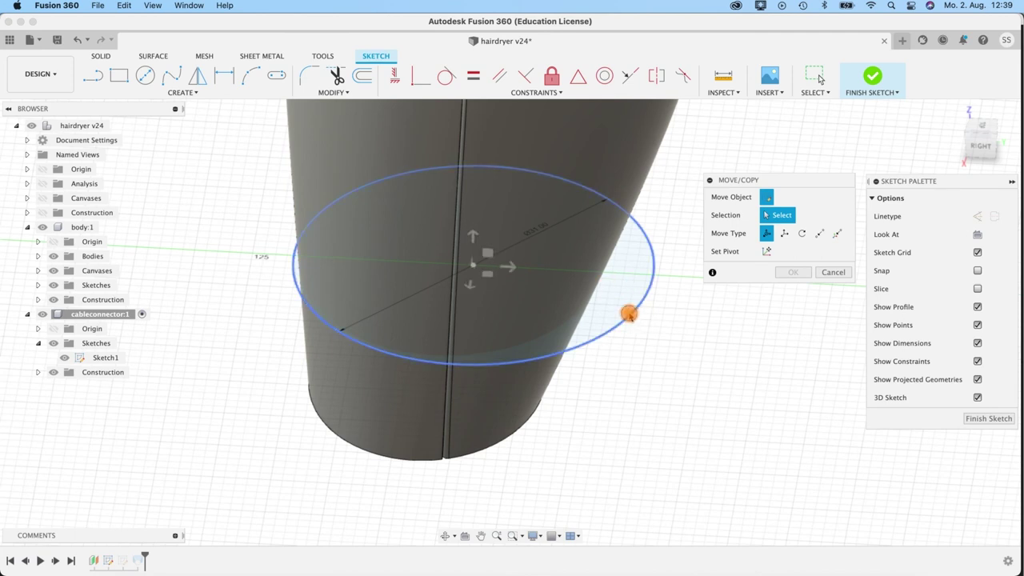
click(629, 314)
drag(511, 268, 515, 268)
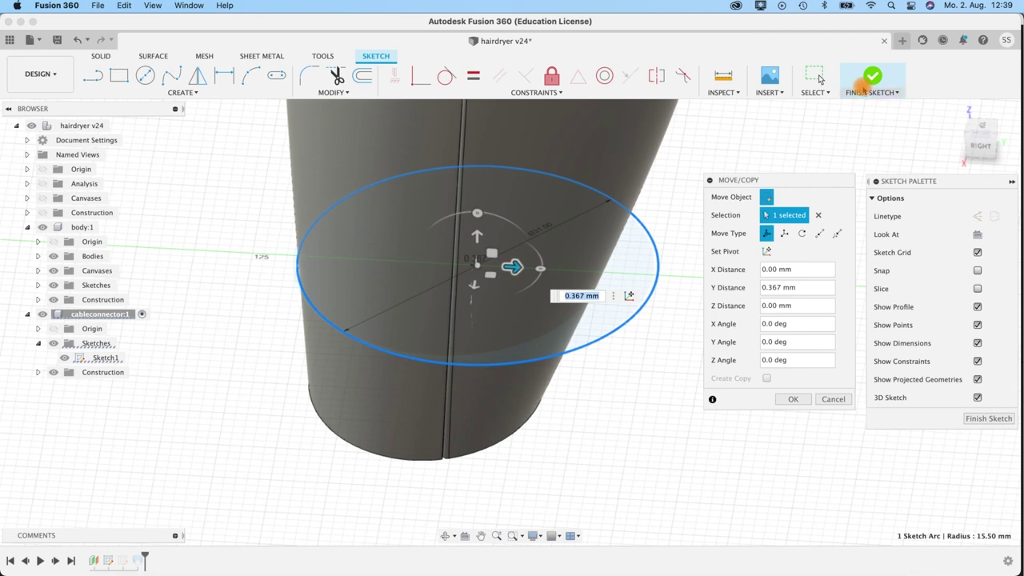
click(866, 80)
key(Return)
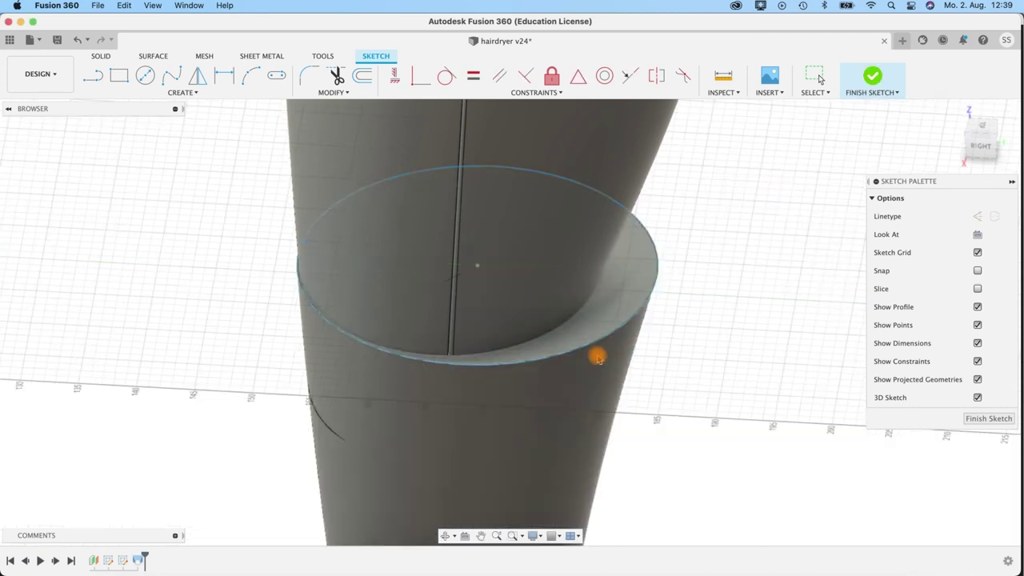
- Extrude the connector's rim profile 4 mm up toward the handle with a -50 degree taper, using the Join operation
mouse_move(474, 360)
shift+middle_down()
mouse_move(709, 325)
mouse_move(745, 263)
mouse_move(736, 240)
mouse_move(654, 280)
mouse_move(736, 252)
mouse_move(683, 373)
mouse_move(707, 315)
mouse_move(689, 331)
shift+middle_up()
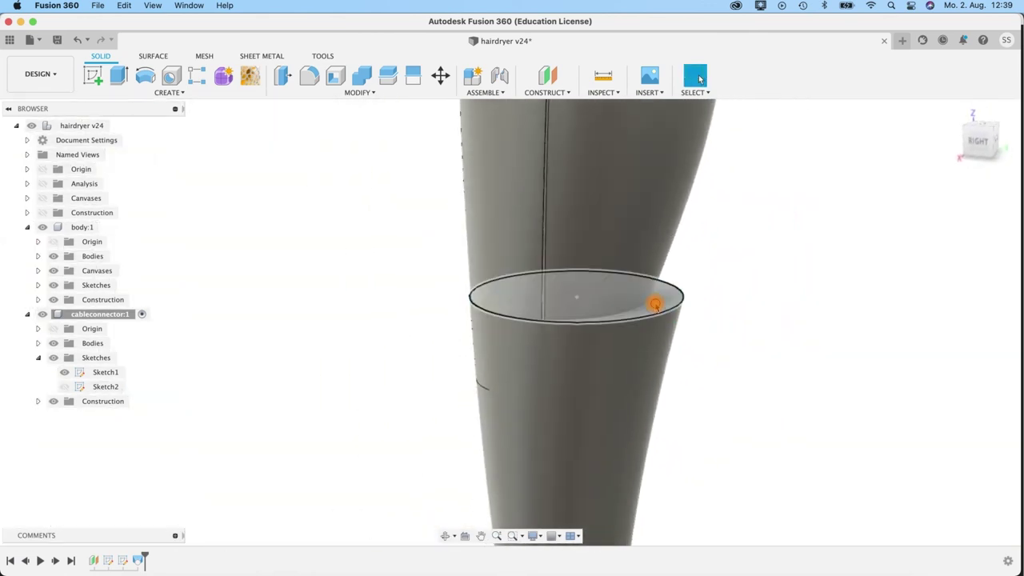
click(654, 305)
click(40, 228)
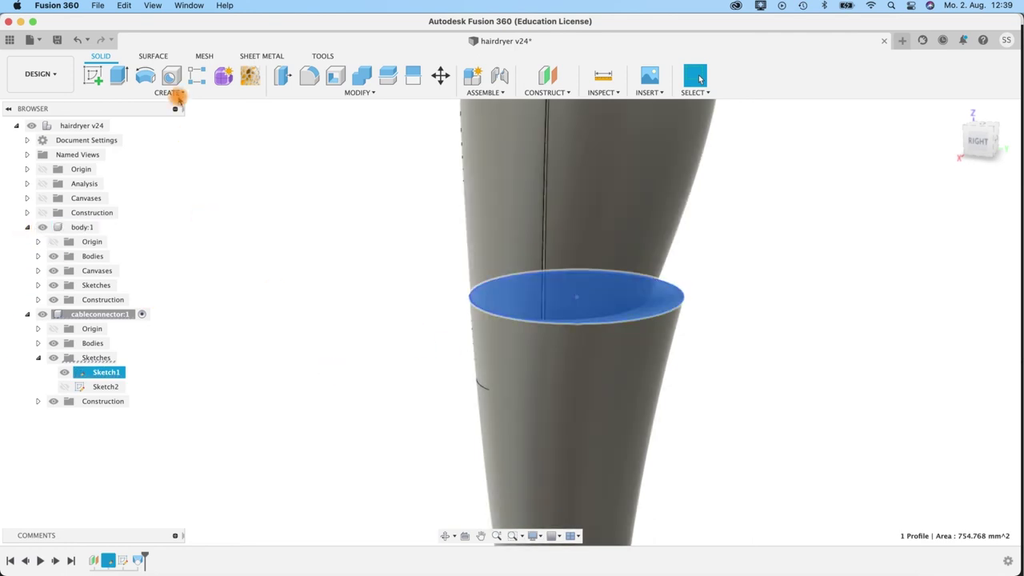
key(e)
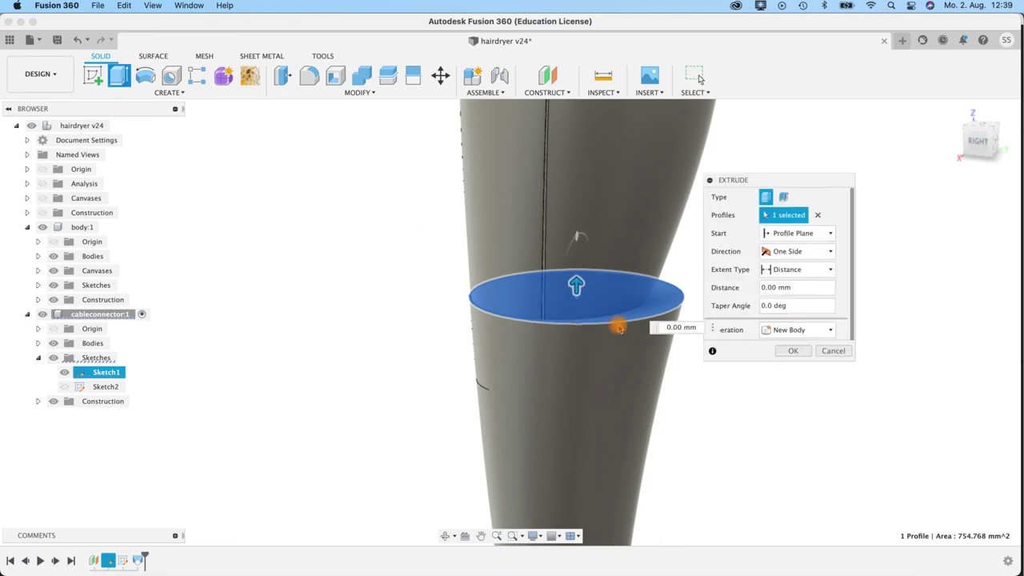
click(759, 289)
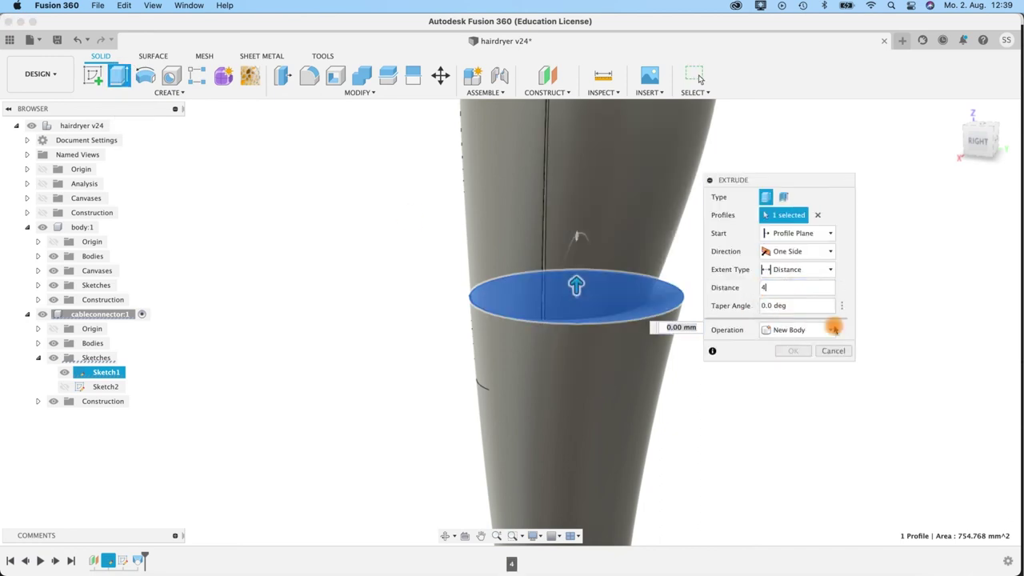
click(832, 329)
click(797, 314)
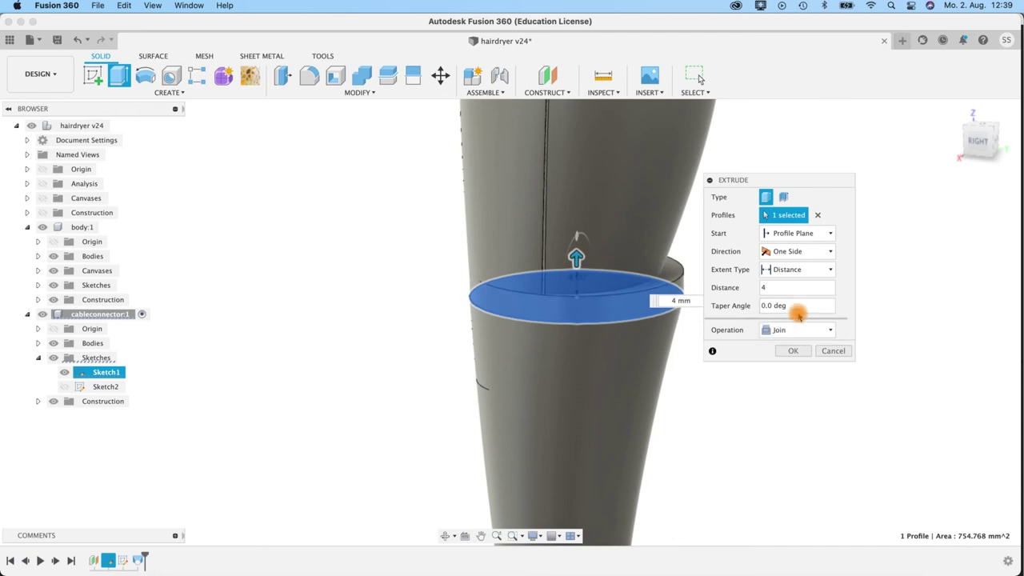
click(797, 307)
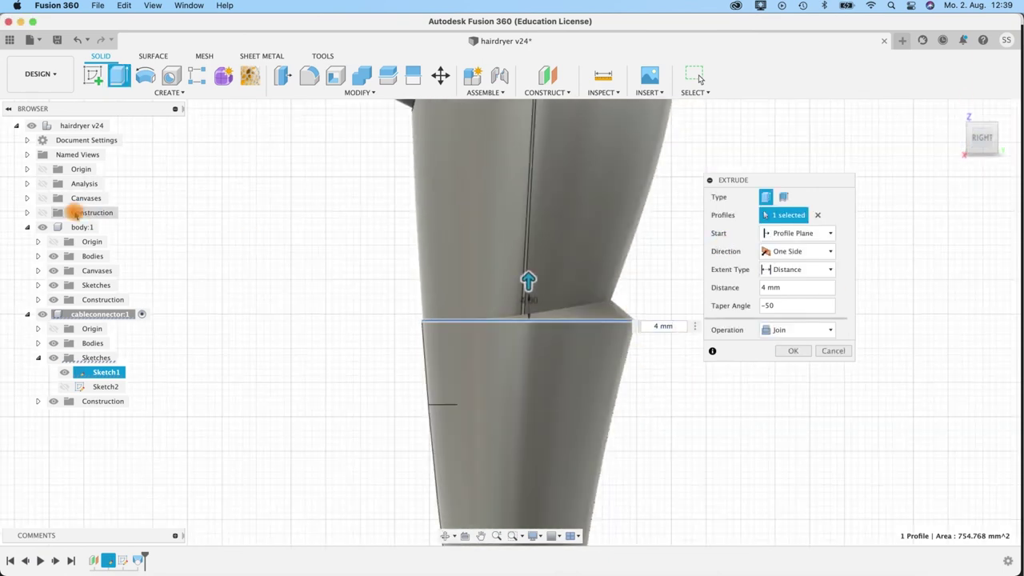
- Show the canvases, compare the tapered extrusion with the reference photo, and confirm the extrusion
click(649, 325)
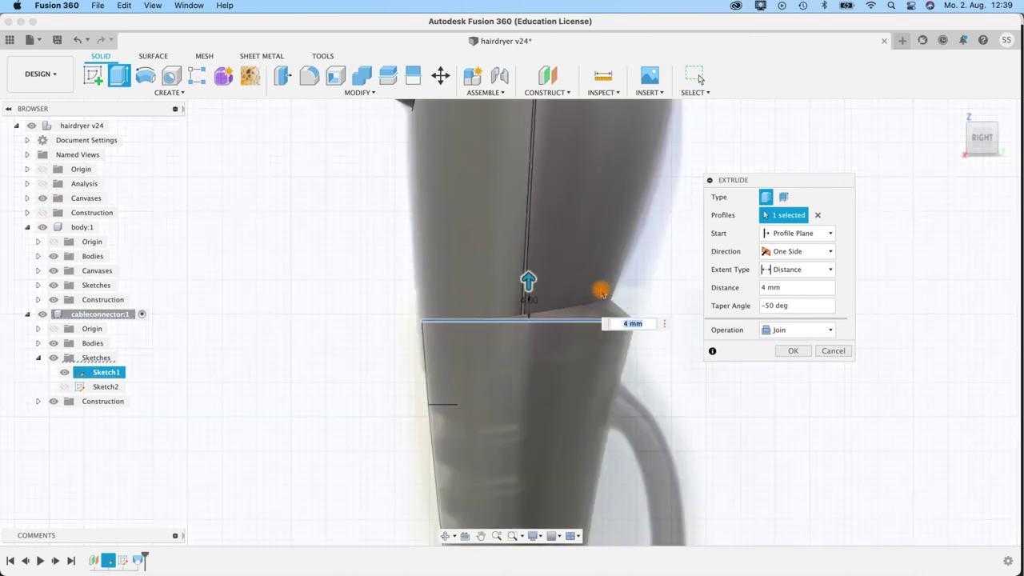
mouse_move(664, 383)
shift+middle_down()
mouse_move(640, 395)
mouse_move(681, 377)
mouse_move(656, 421)
mouse_move(669, 383)
shift+middle_up()
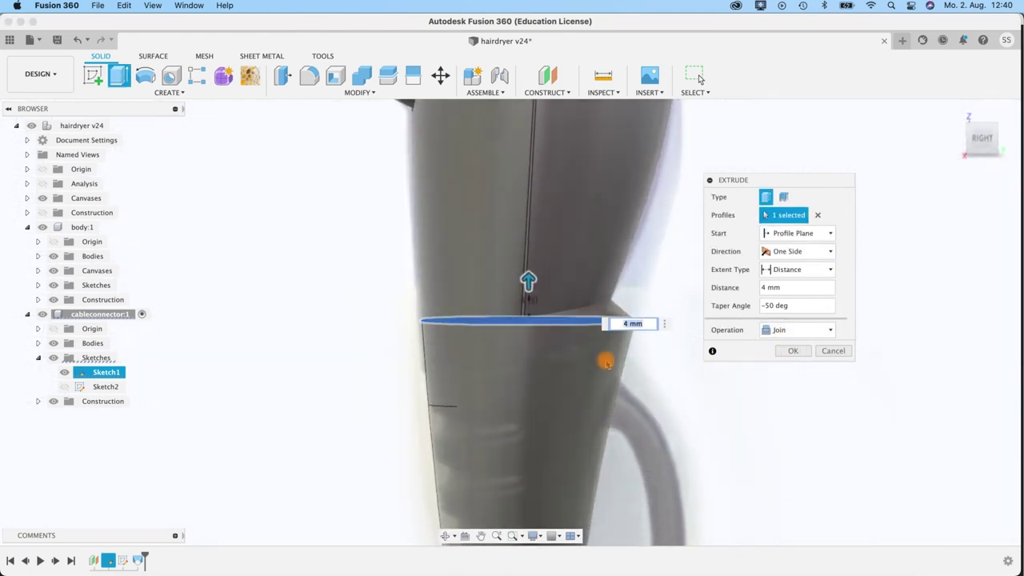
shift+middle_drag(736, 425, 723, 437)
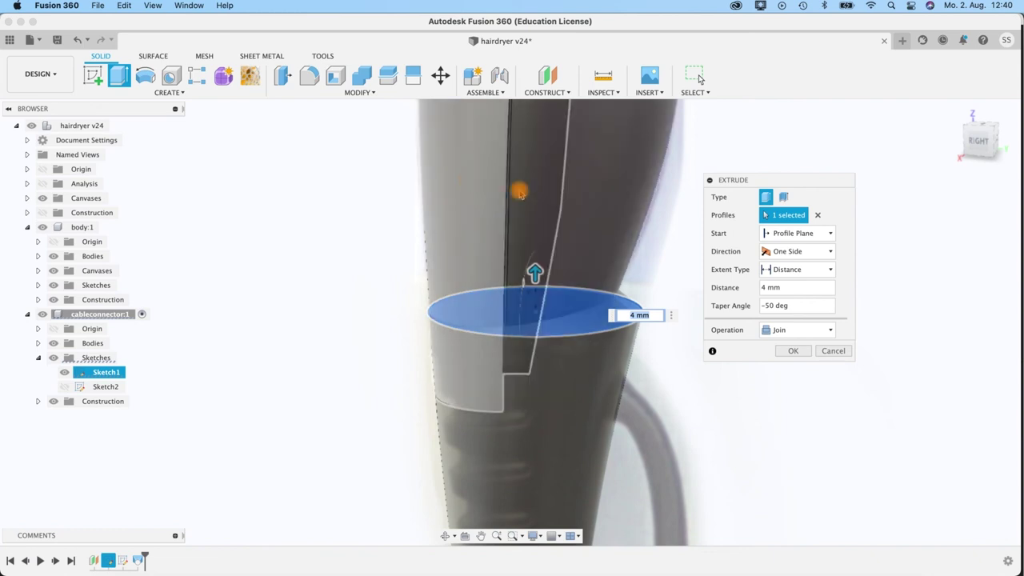
click(799, 352)
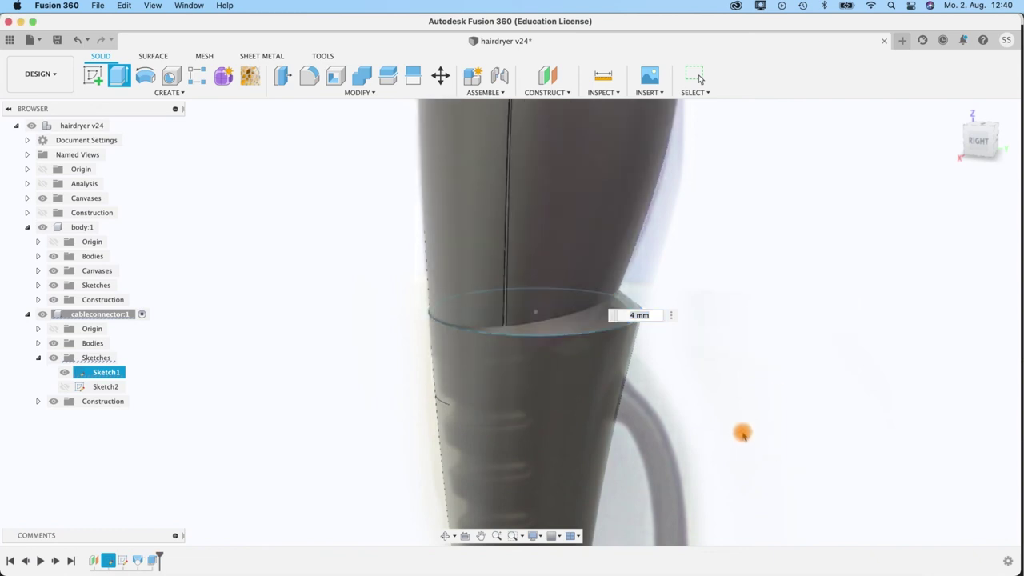
- Offset the tapered face at the connector's upper end by about -1.926 mm with Press Pull
scroll(736, 413, up, 2)
shift+middle_drag(736, 413, 742, 355)
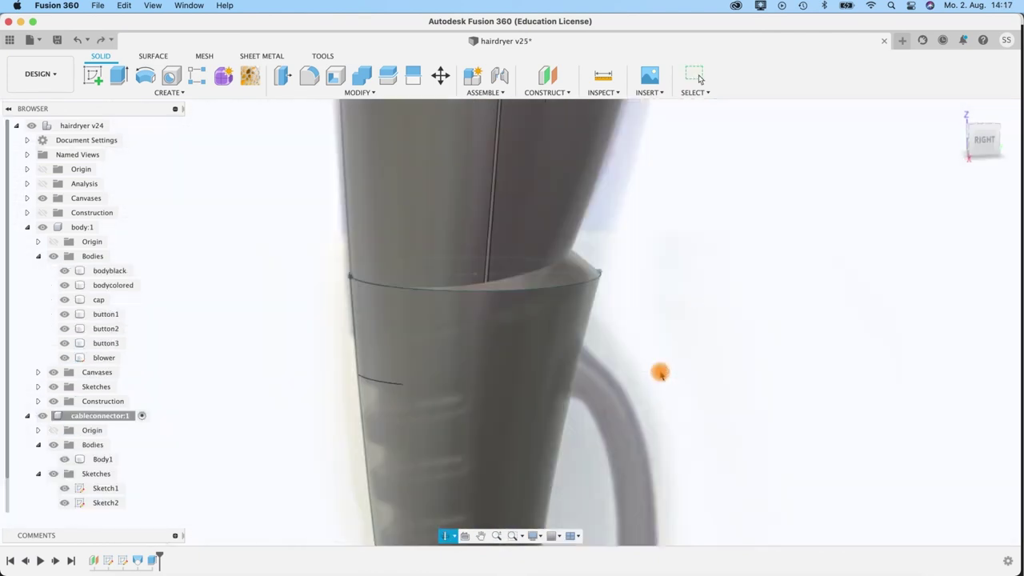
click(358, 365)
shift+middle_drag(358, 365, 617, 285)
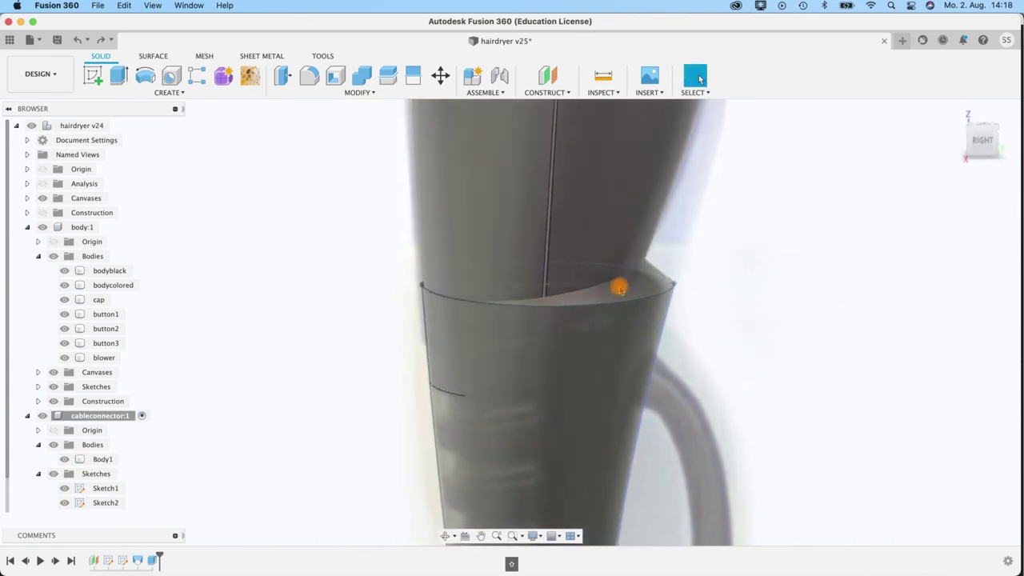
click(645, 295)
key(Escape)
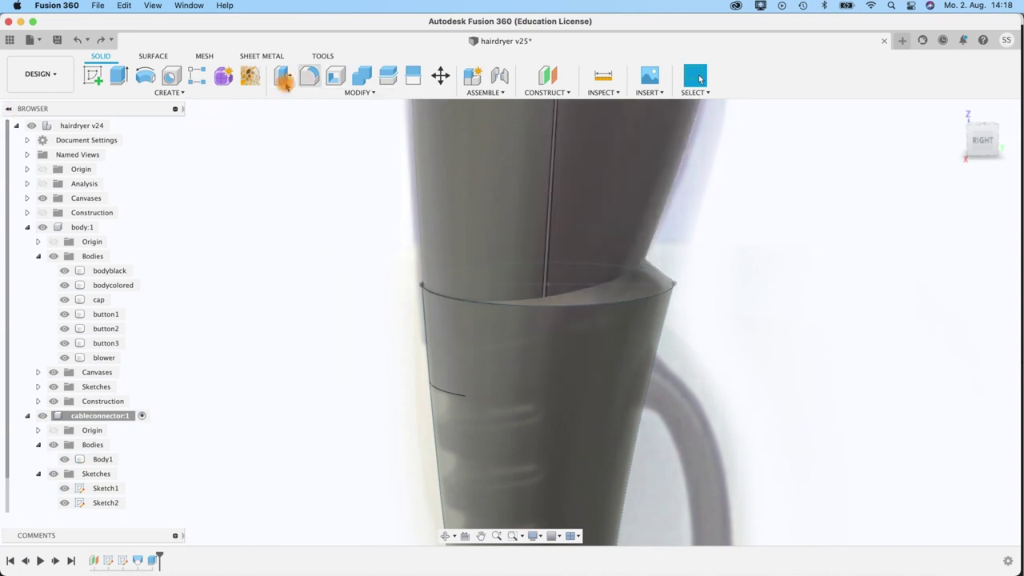
click(280, 80)
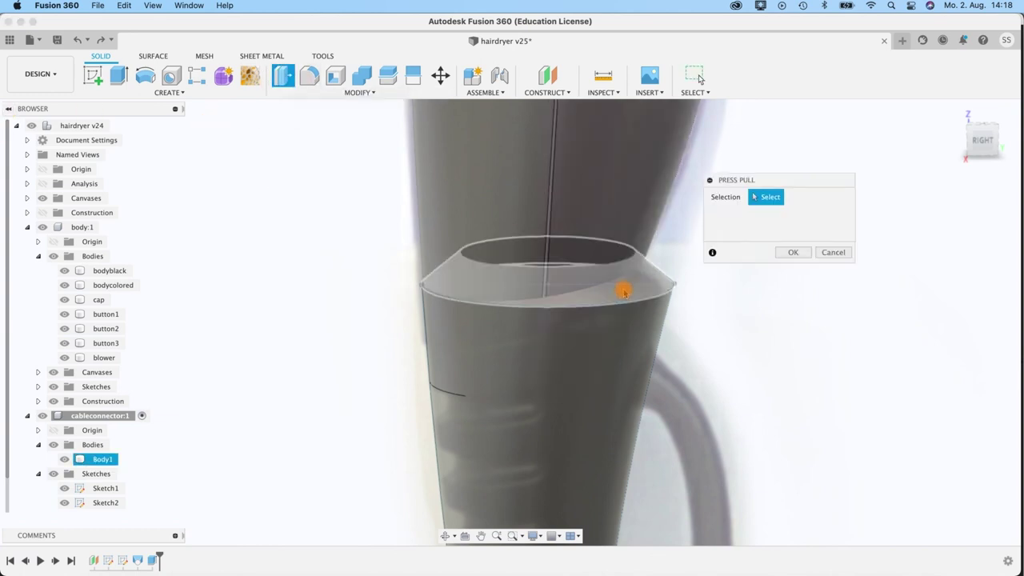
click(623, 294)
drag(626, 276, 608, 314)
shift+middle_drag(720, 308, 724, 282)
click(987, 136)
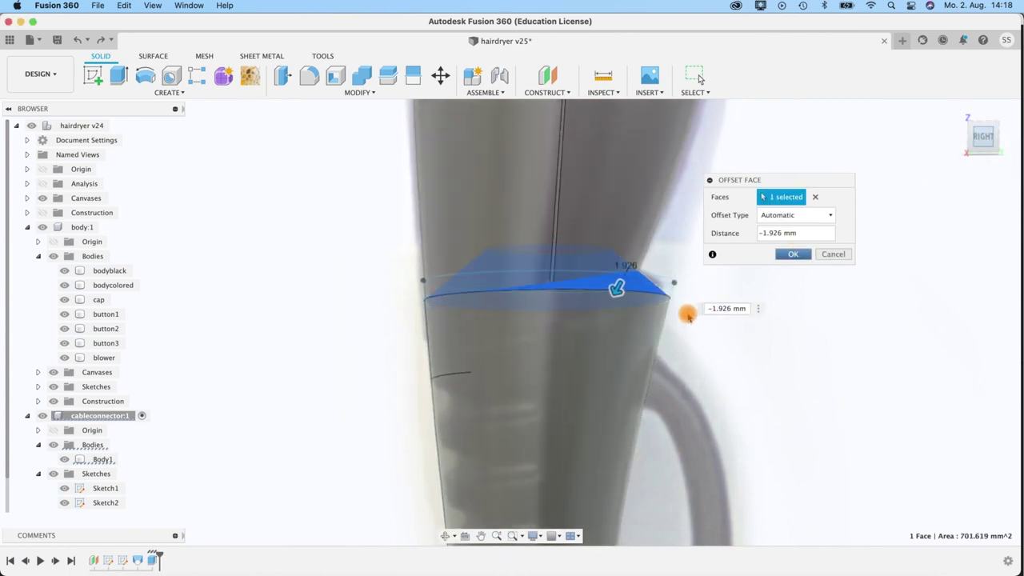
middle_drag(627, 243, 494, 267)
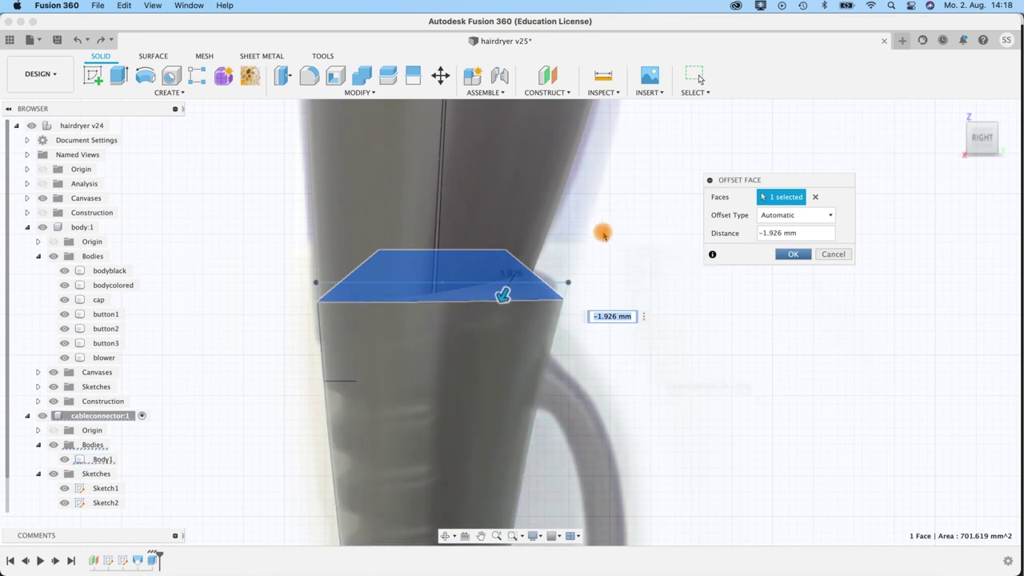
click(792, 254)
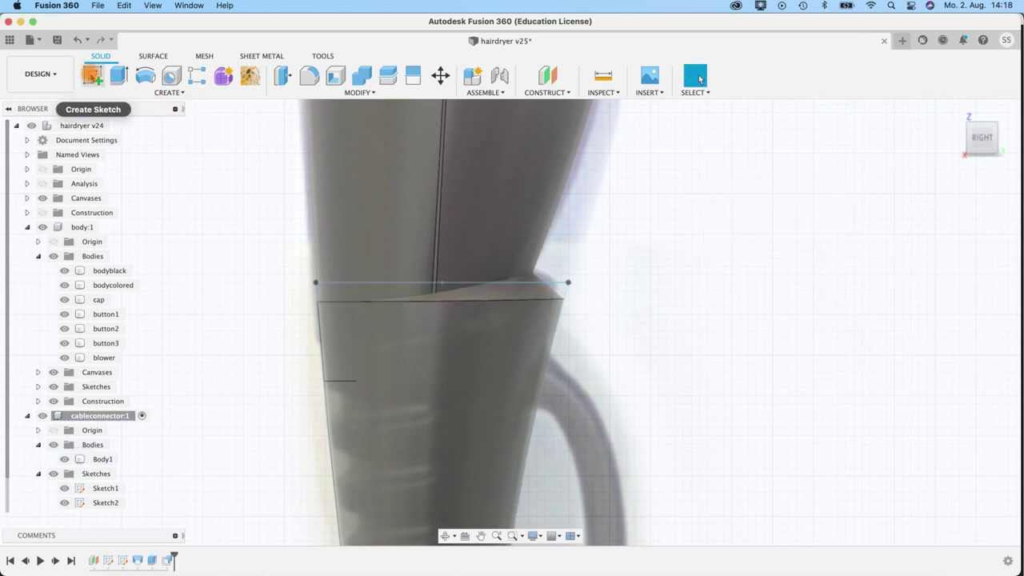
- Create a new sketch on the vertical YZ origin plane and frame the joint between handle and connector
click(92, 74)
scroll(628, 245, up, 3)
scroll(628, 246, down, 5)
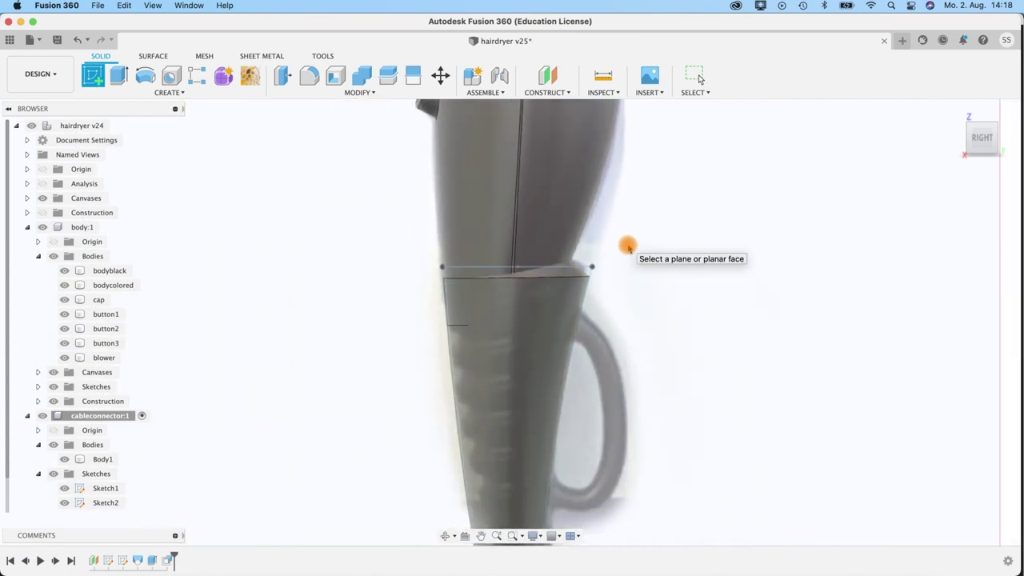
scroll(373, 288, down, 6)
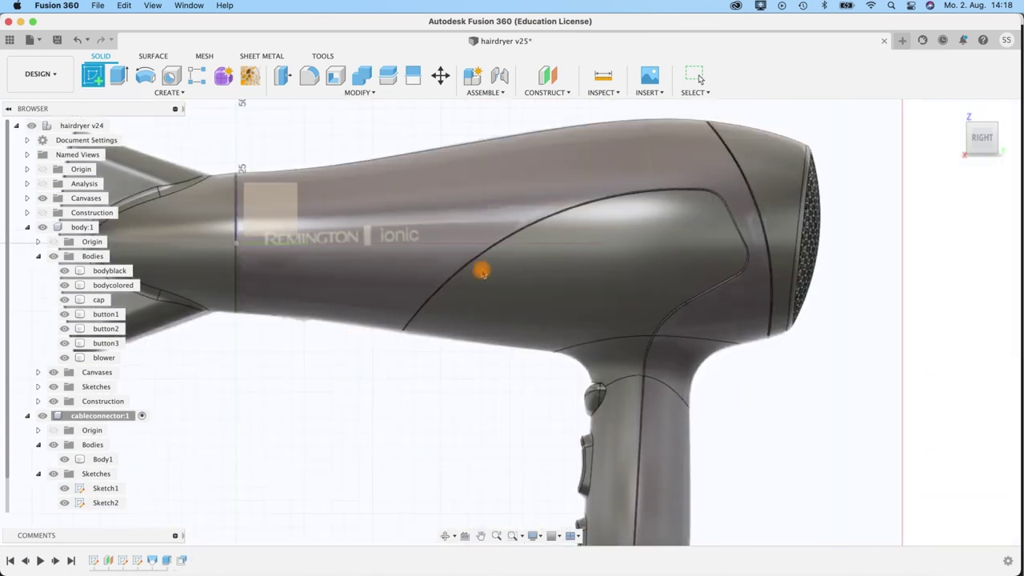
mouse_move(752, 473)
middle_down()
mouse_move(595, 163)
mouse_move(584, 163)
middle_up()
scroll(575, 290, up, 5)
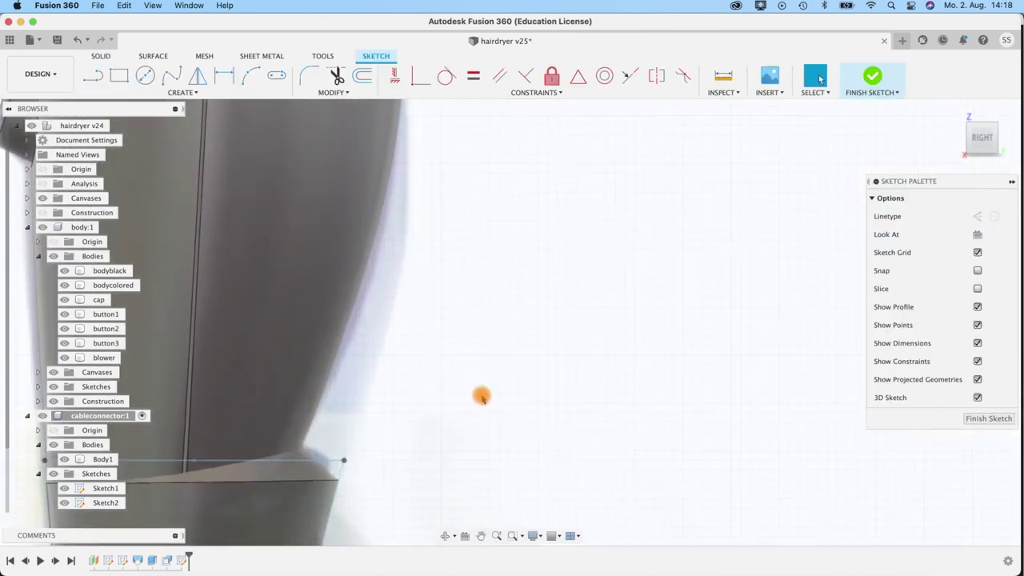
- Sketch a slanted line about 46.2 mm long at about 16.6 degrees across the joint between handle and connector, following the photo
middle_drag(482, 396, 752, 219)
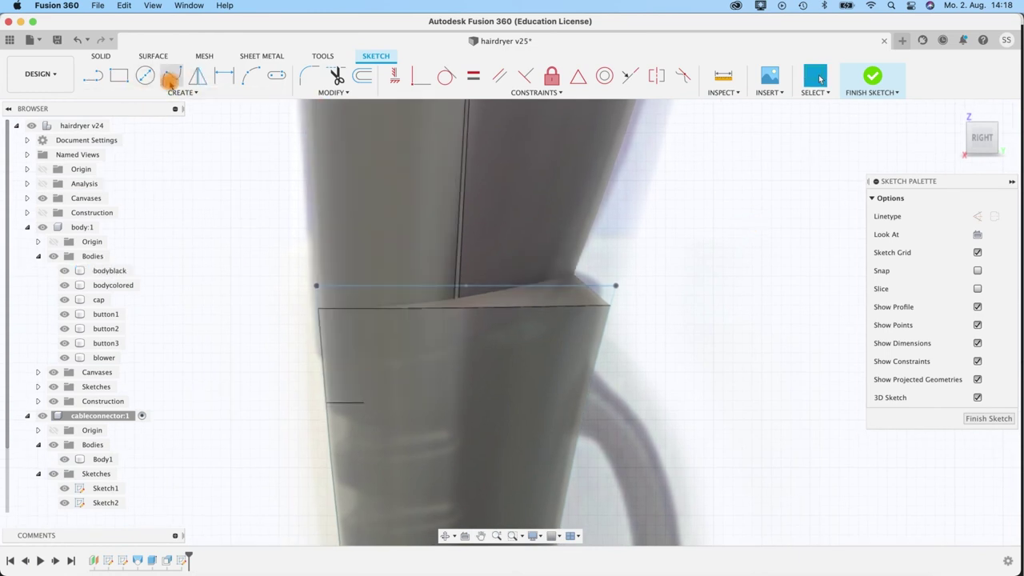
click(92, 75)
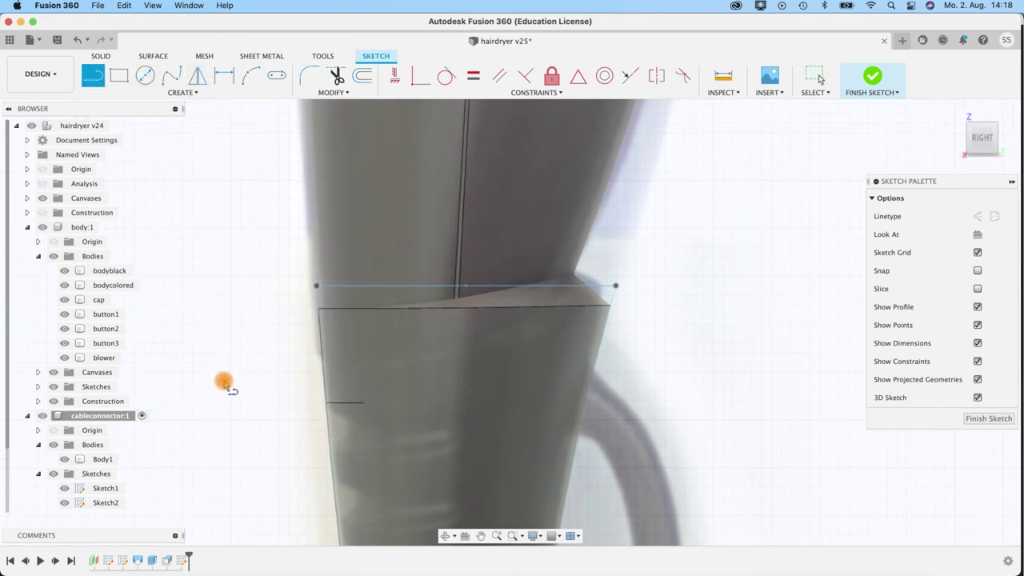
click(219, 381)
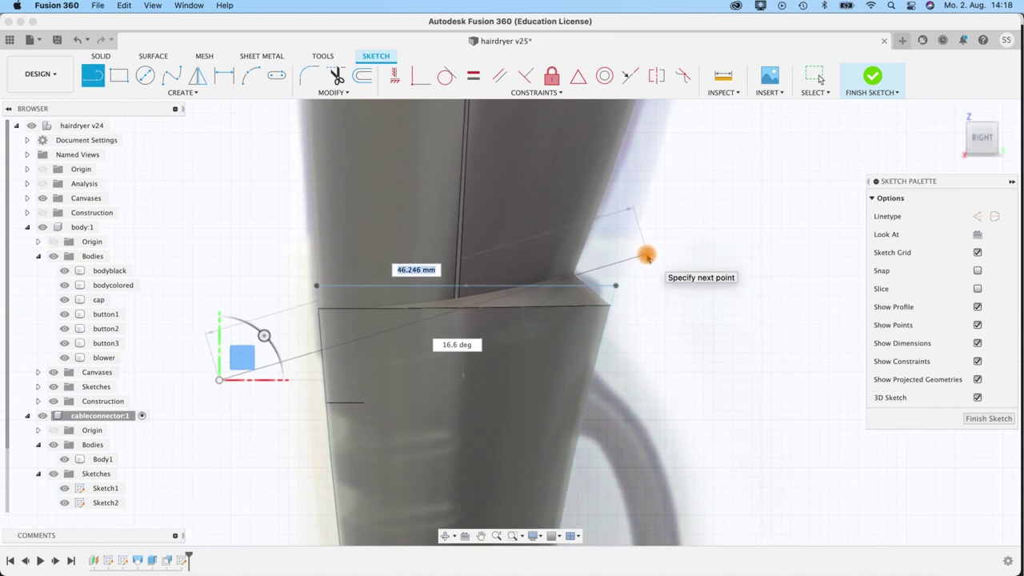
click(647, 256)
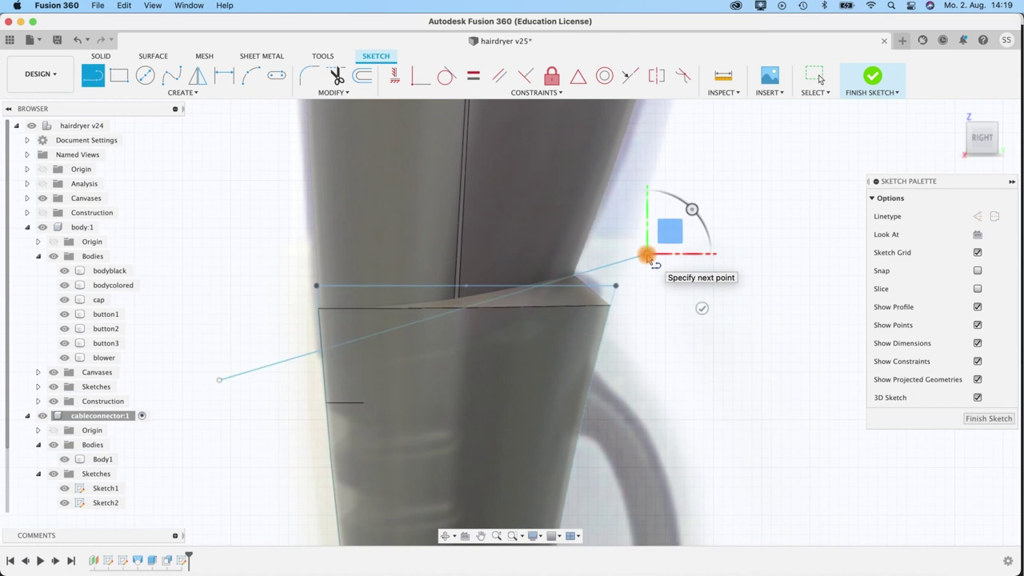
click(702, 309)
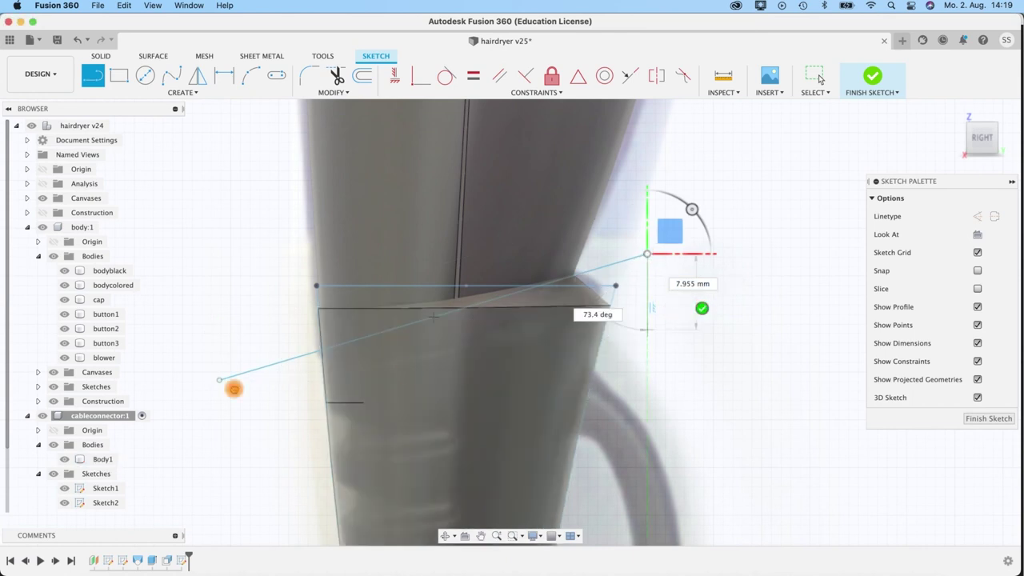
click(220, 382)
key(Escape)
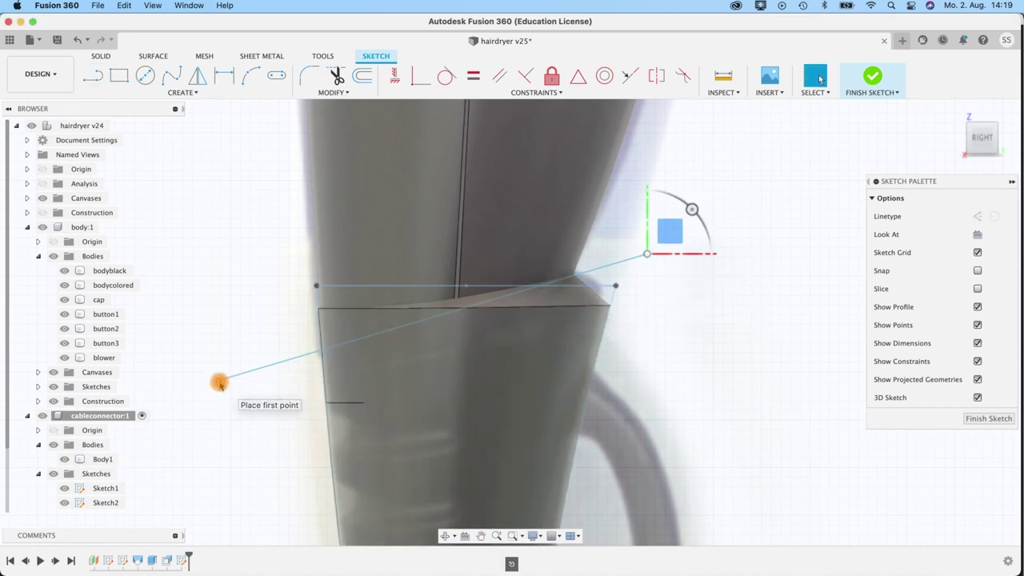
- Move the slanted line's lower endpoint slightly up to match the joint in the photo, and finish the sketch
mouse_move(220, 383)
mouse_down()
mouse_move(217, 367)
mouse_move(221, 380)
mouse_up()
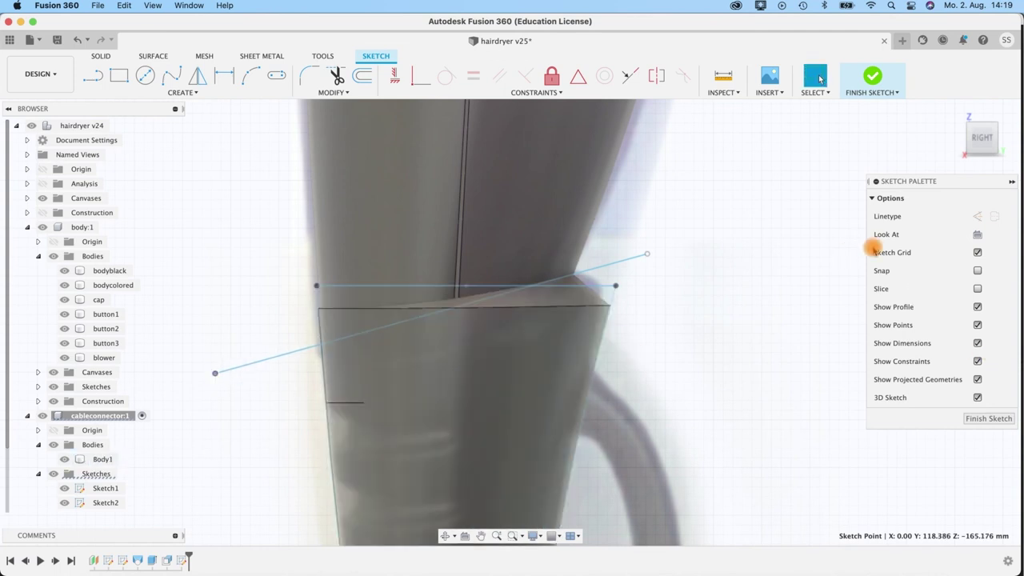
click(870, 79)
click(659, 294)
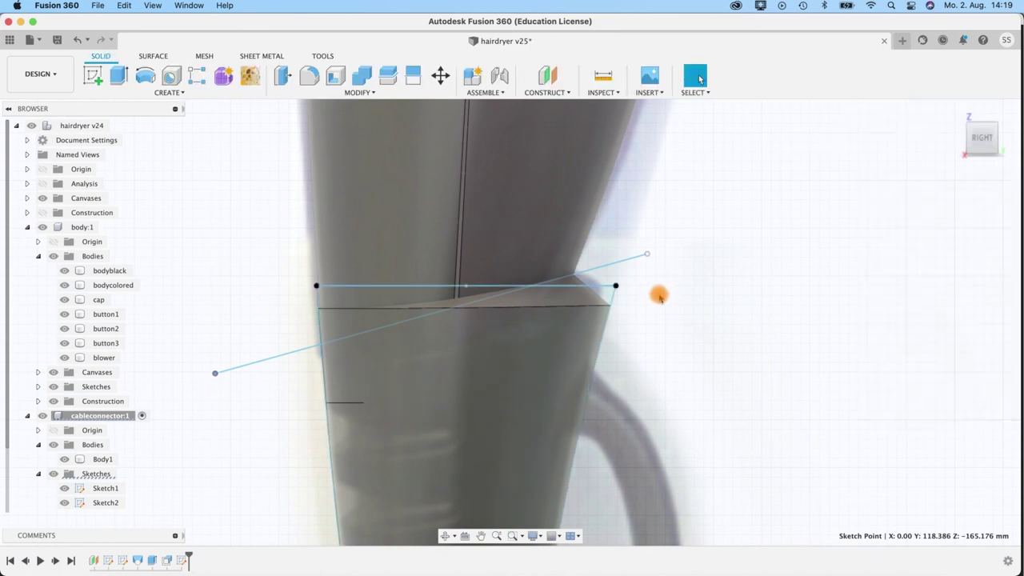
- Split the cable connector body with the slanted sketch line, using Split Body with the splitting tool extended
scroll(644, 313, up, 2)
scroll(644, 313, down, 4)
shift+middle_drag(644, 312, 648, 330)
click(699, 78)
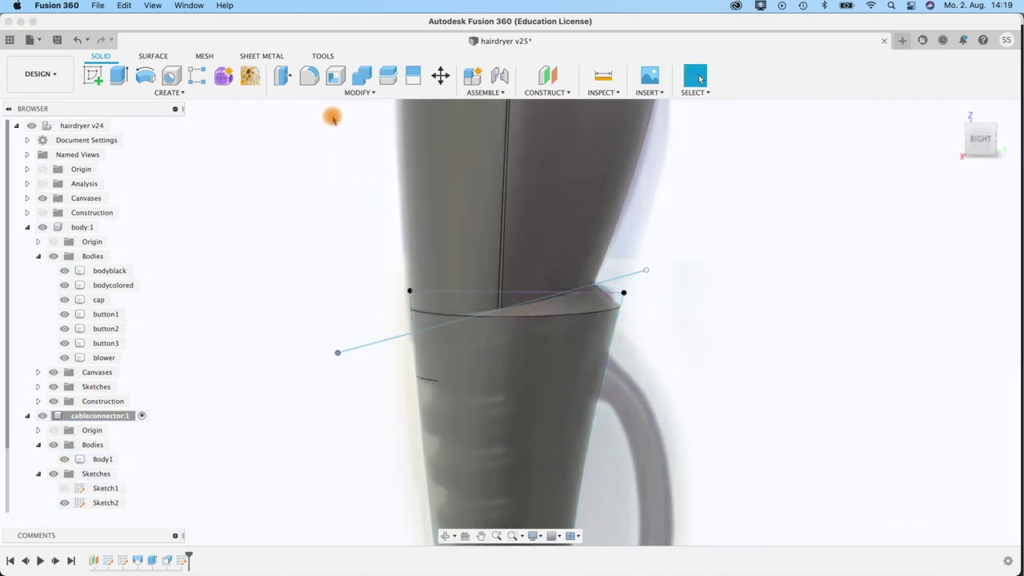
click(388, 76)
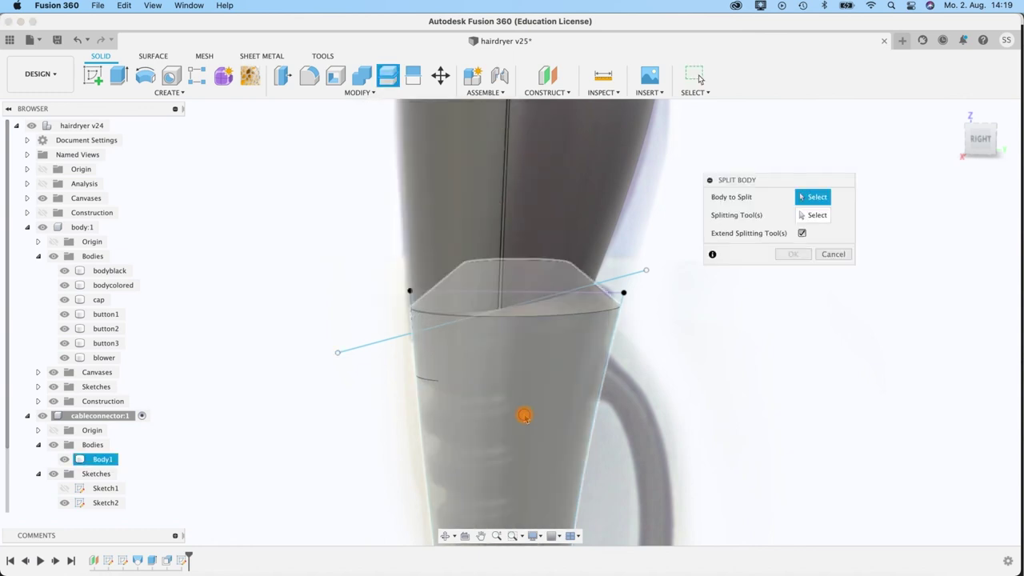
click(524, 414)
click(816, 214)
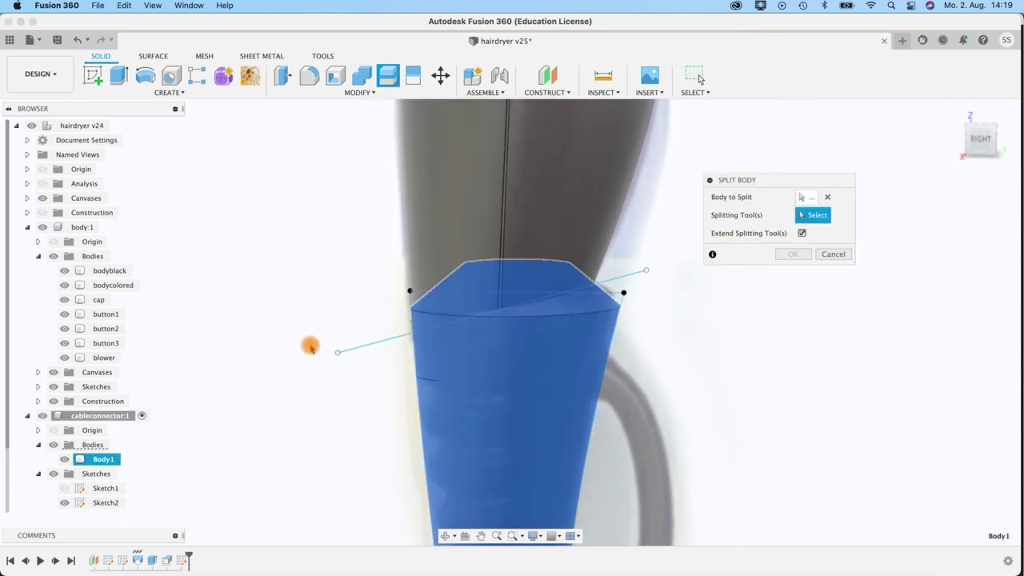
click(360, 352)
click(793, 254)
click(438, 198)
click(331, 270)
- Remove the piece above the slanted cut, Body1, from the cable connector with the Remove command
click(100, 461)
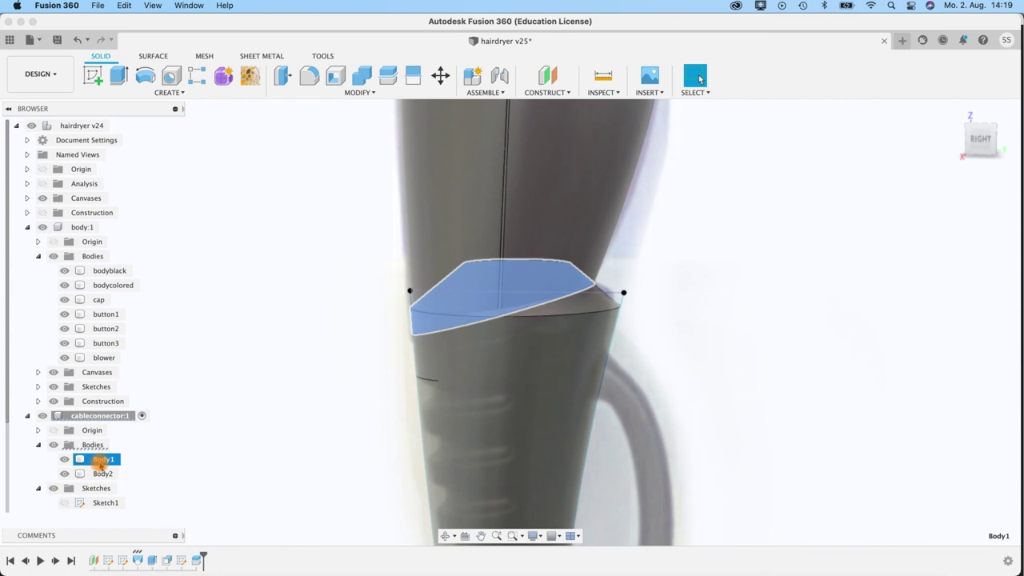
right_click(101, 462)
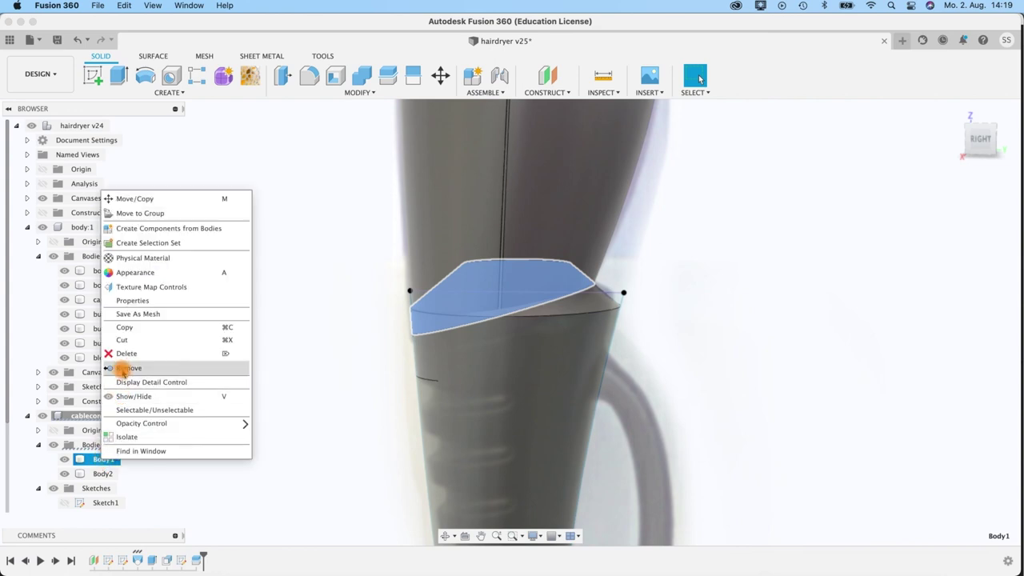
click(122, 371)
click(541, 209)
click(338, 256)
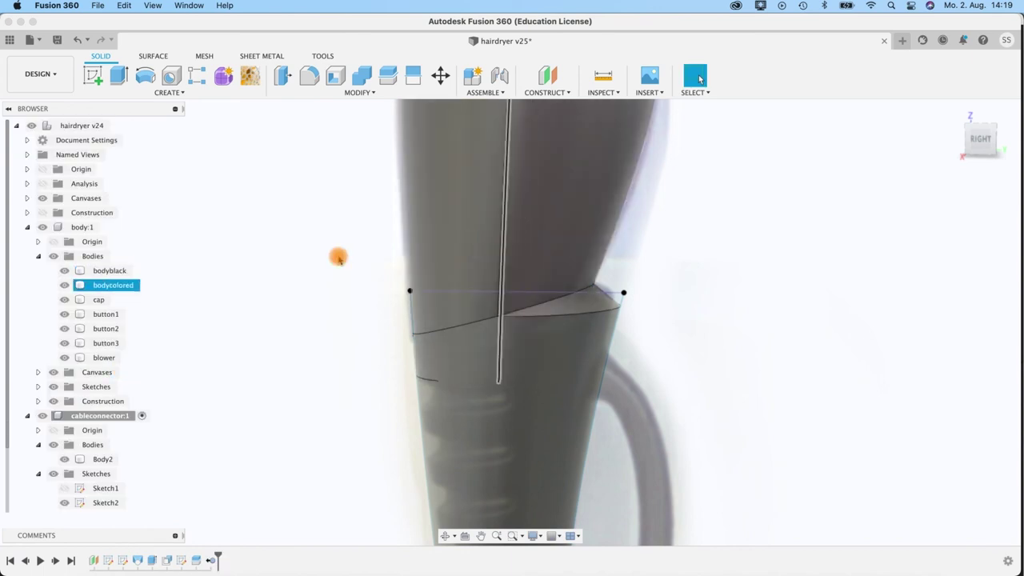
click(97, 272)
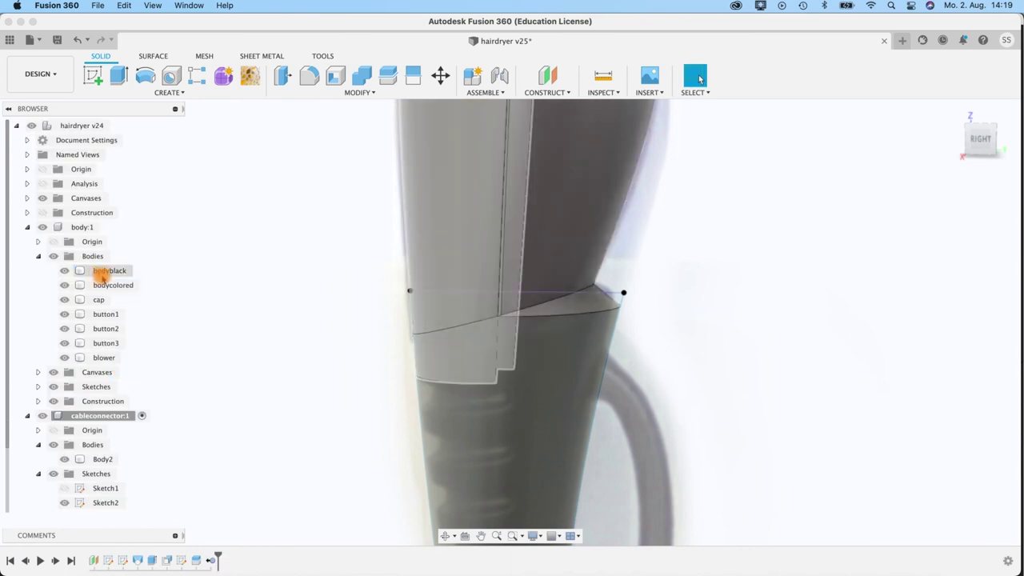
click(436, 203)
right_click(445, 208)
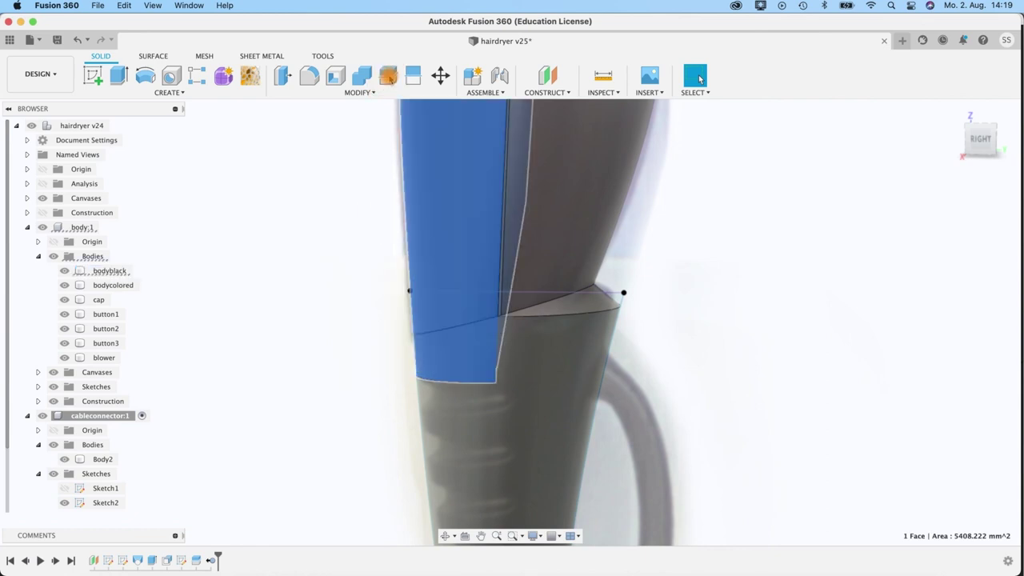
click(605, 183)
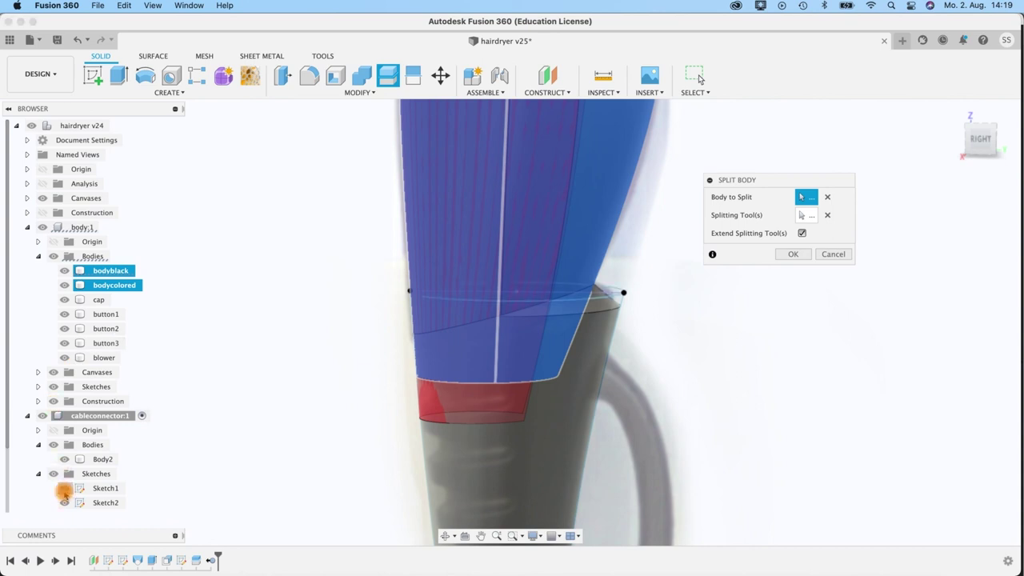
scroll(669, 347, down, 3)
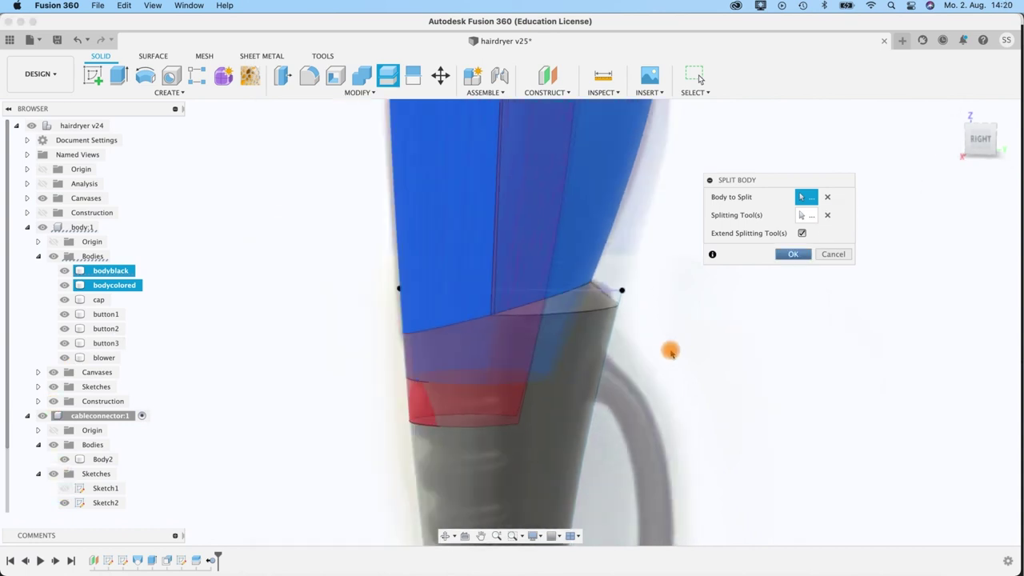
click(827, 197)
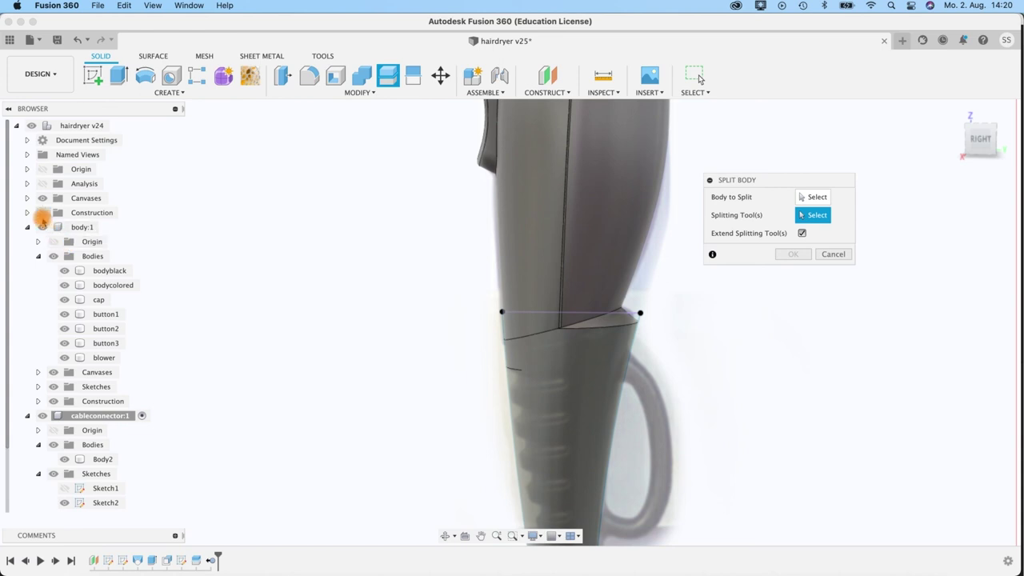
click(38, 386)
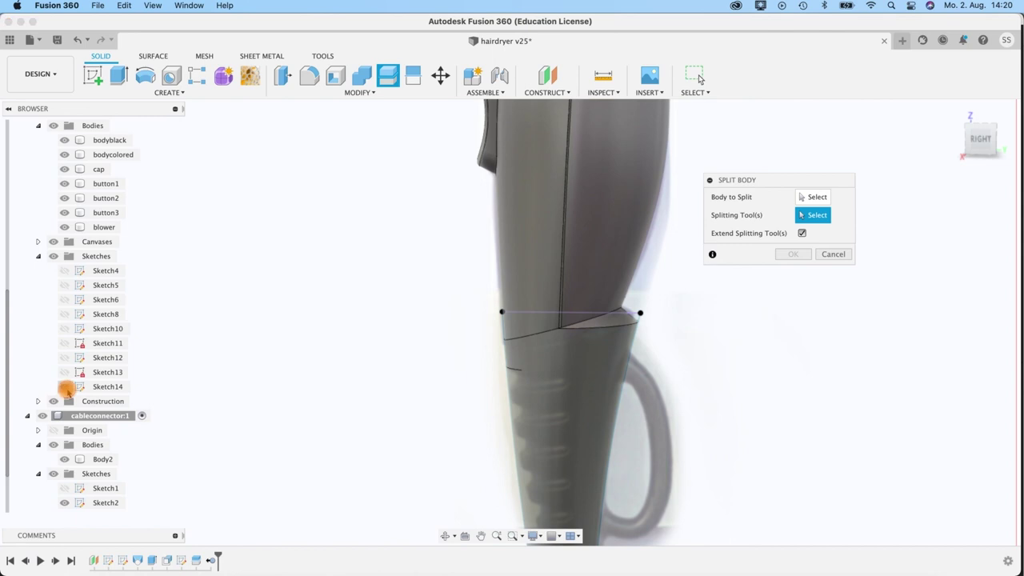
click(38, 256)
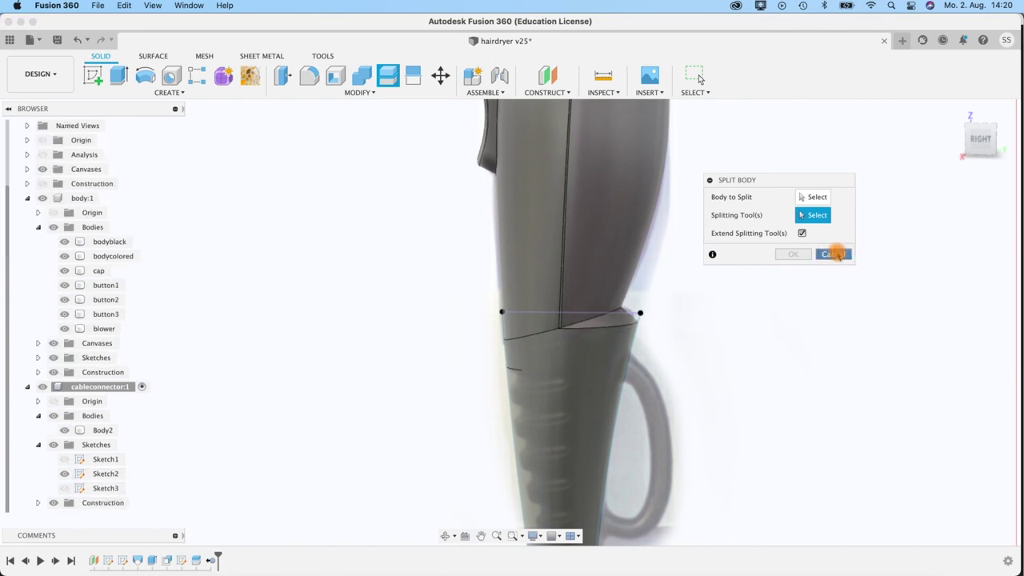
key(Escape)
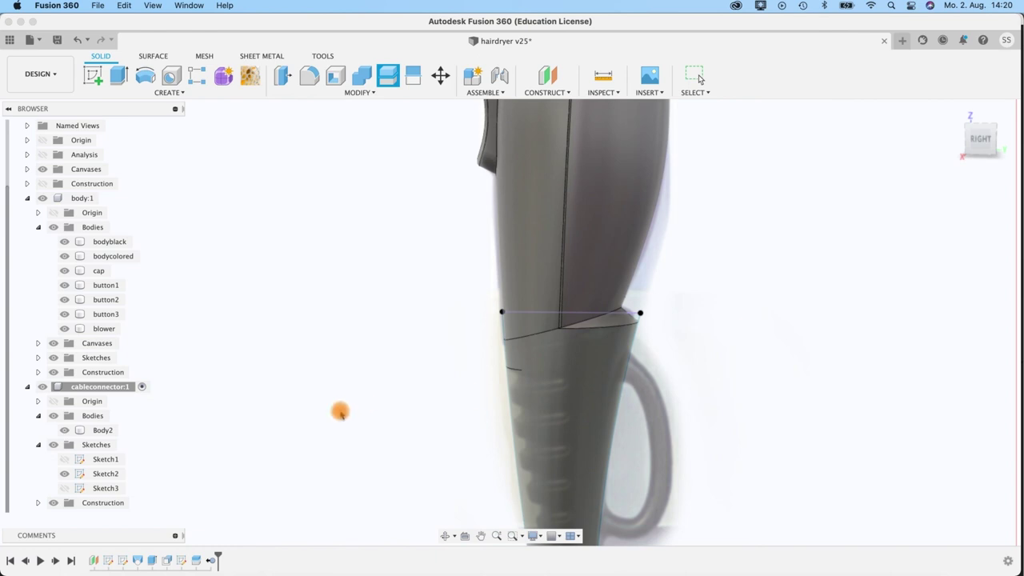
- Show the slanted line's sketch, Sketch3, in the cable connector and start the Combine command
click(64, 488)
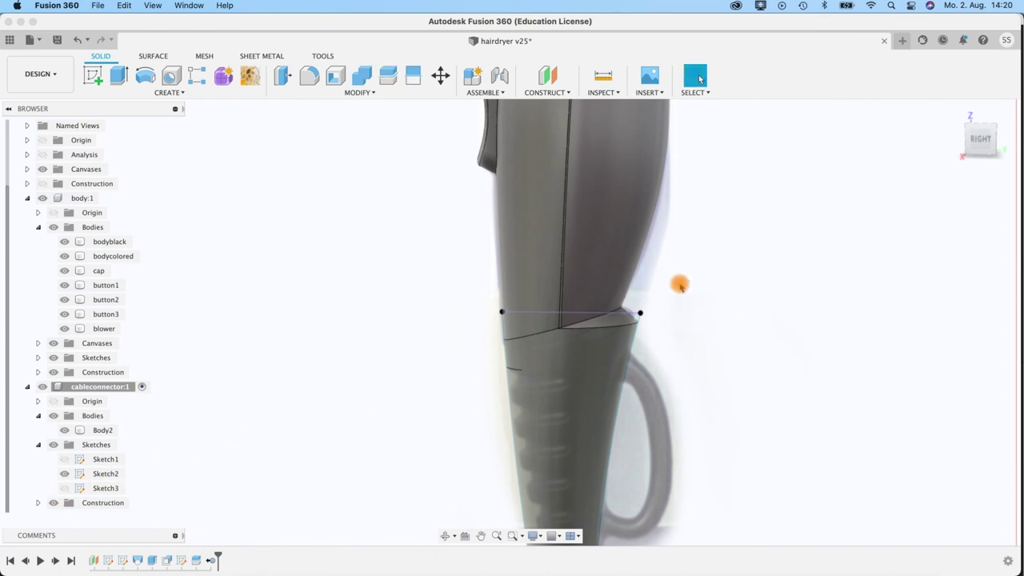
click(64, 488)
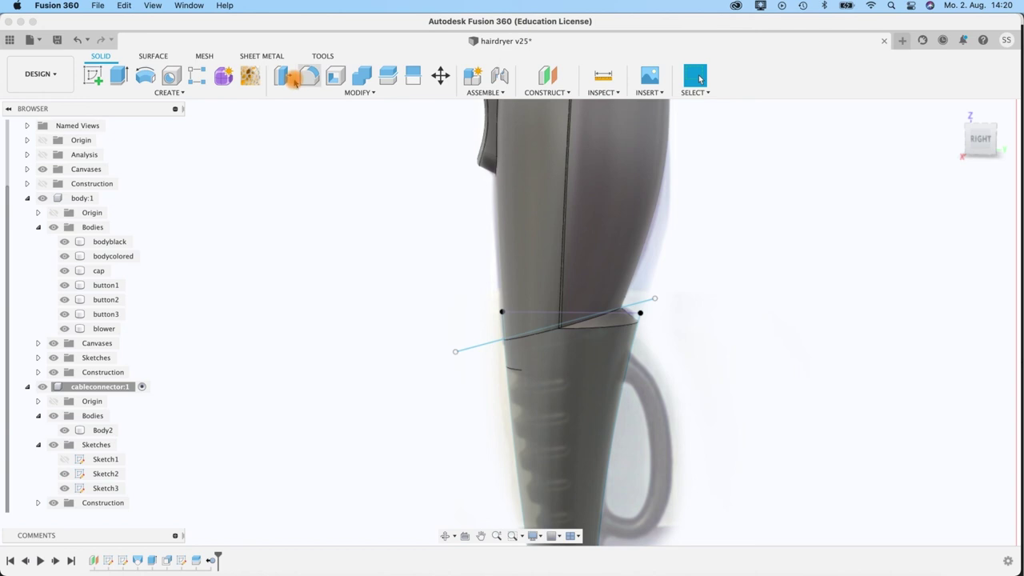
click(360, 75)
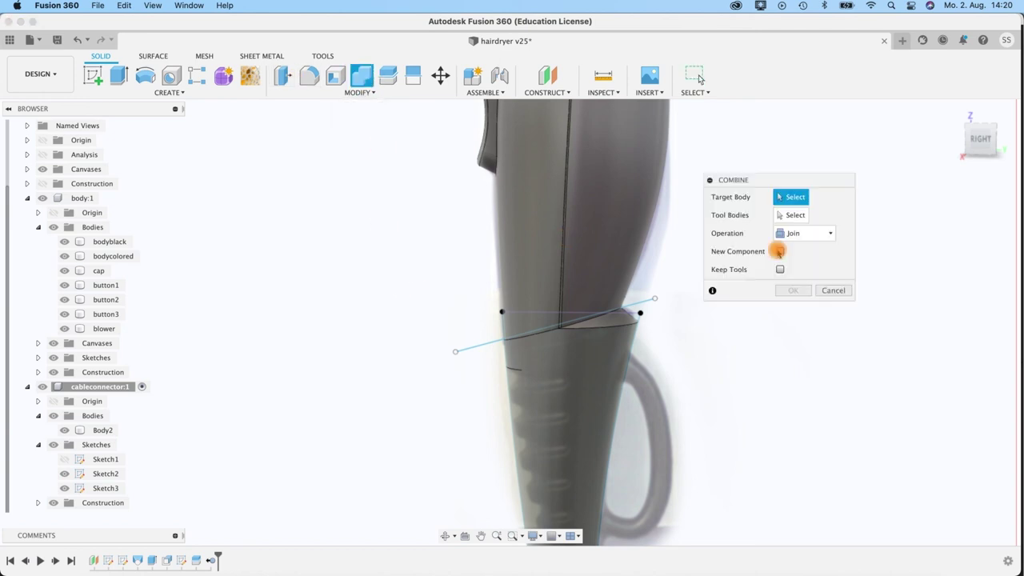